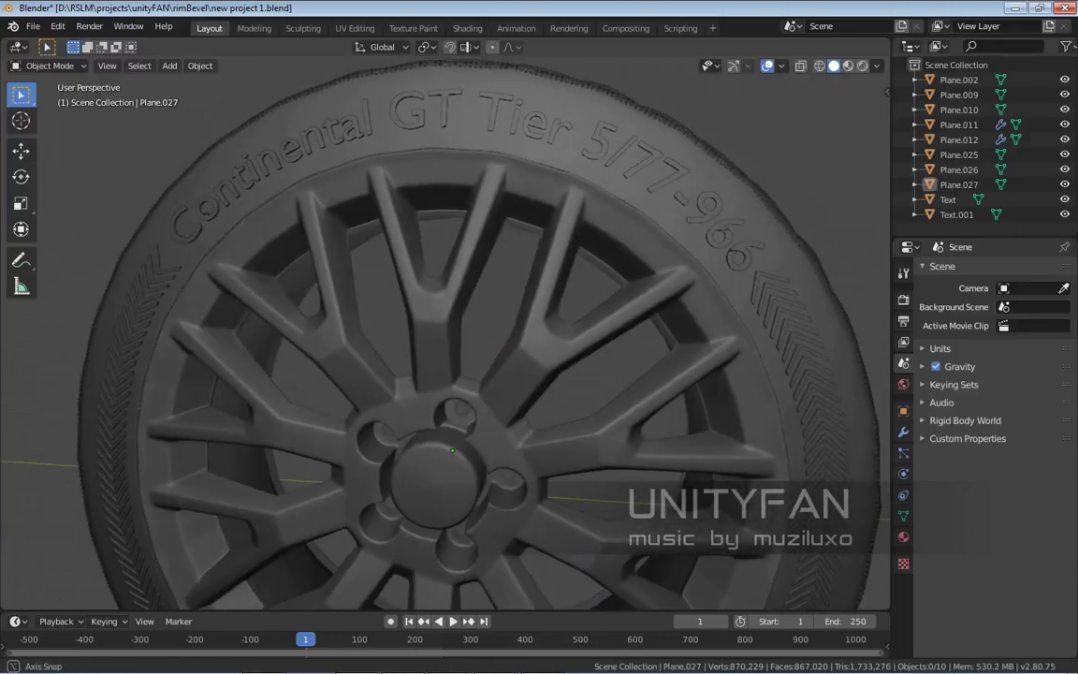
Orbit and zoom around the tire to inspect its tread and sidewall lettering
middle_click_drag(445, 334, 370, 333)
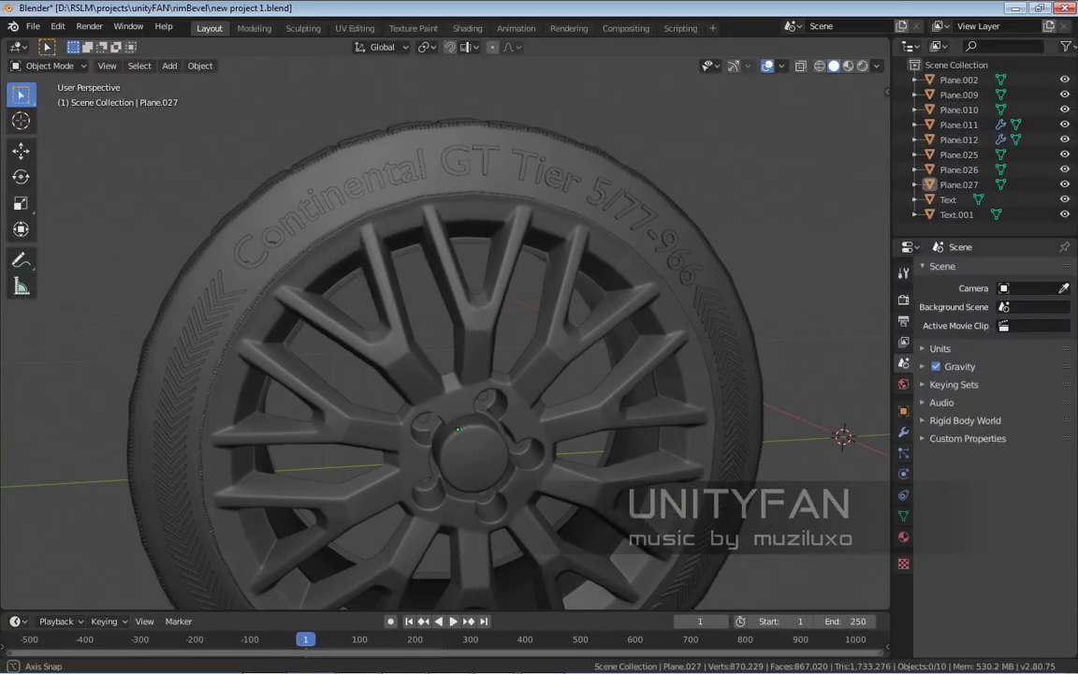
middle_click_drag(369, 332, 402, 324)
scroll(445, 336, "down", 2)
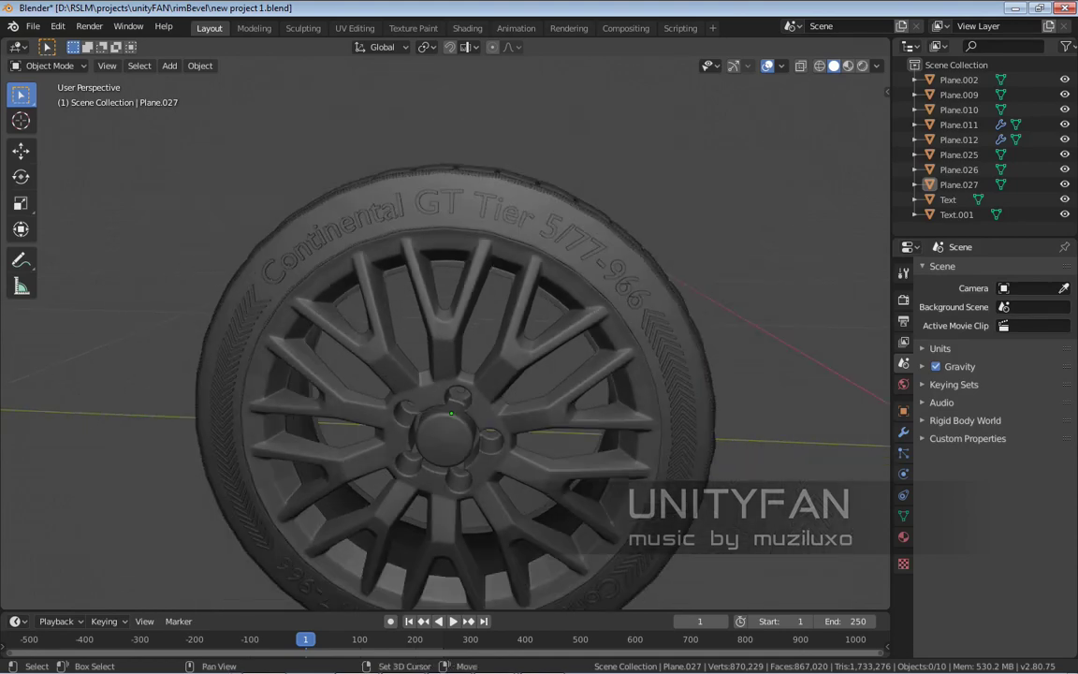
mouse_move(445, 337)
middle_mouse_down()
mouse_move(337, 332)
mouse_move(481, 328)
mouse_move(440, 330)
middle_mouse_up()
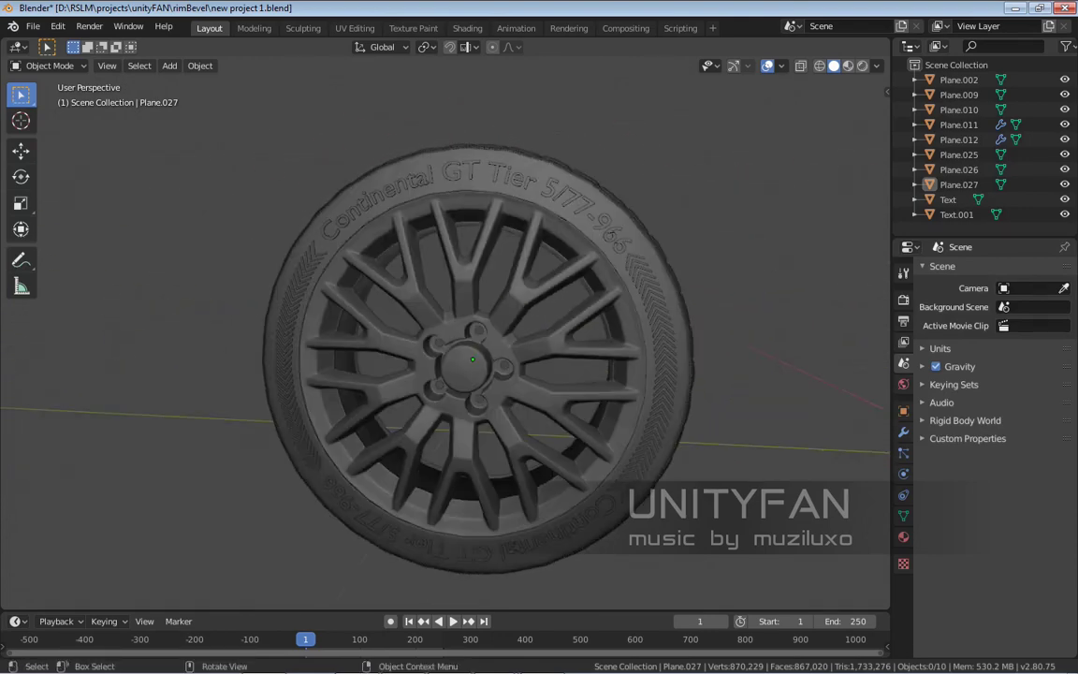
scroll(446, 346, "up", 5)
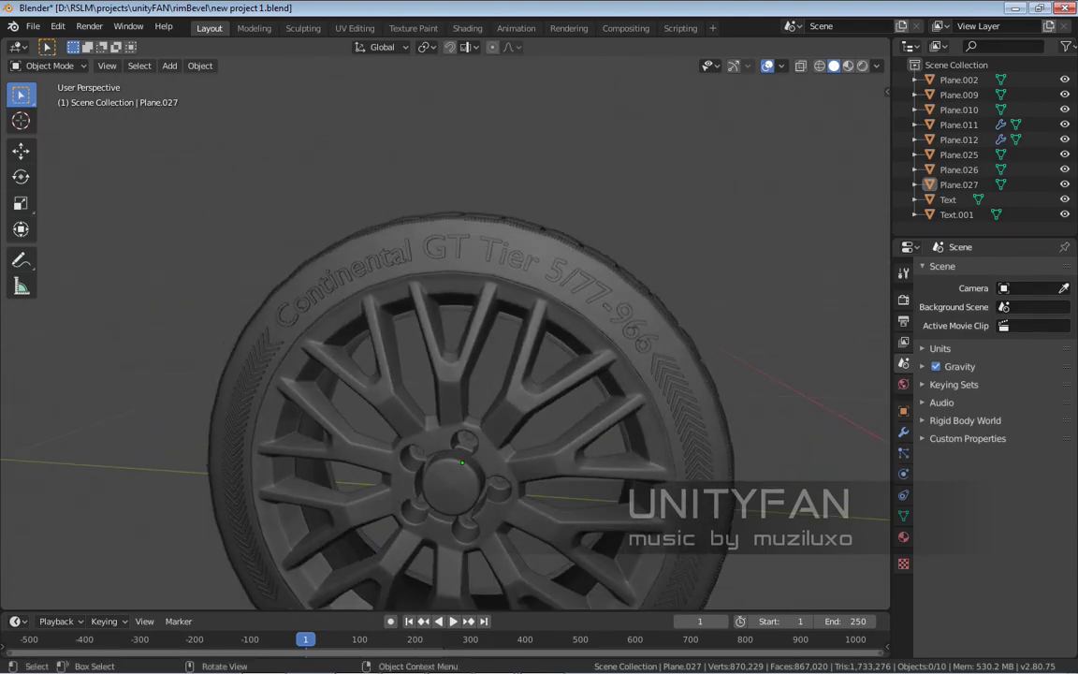
scroll(445, 346, "up", 4)
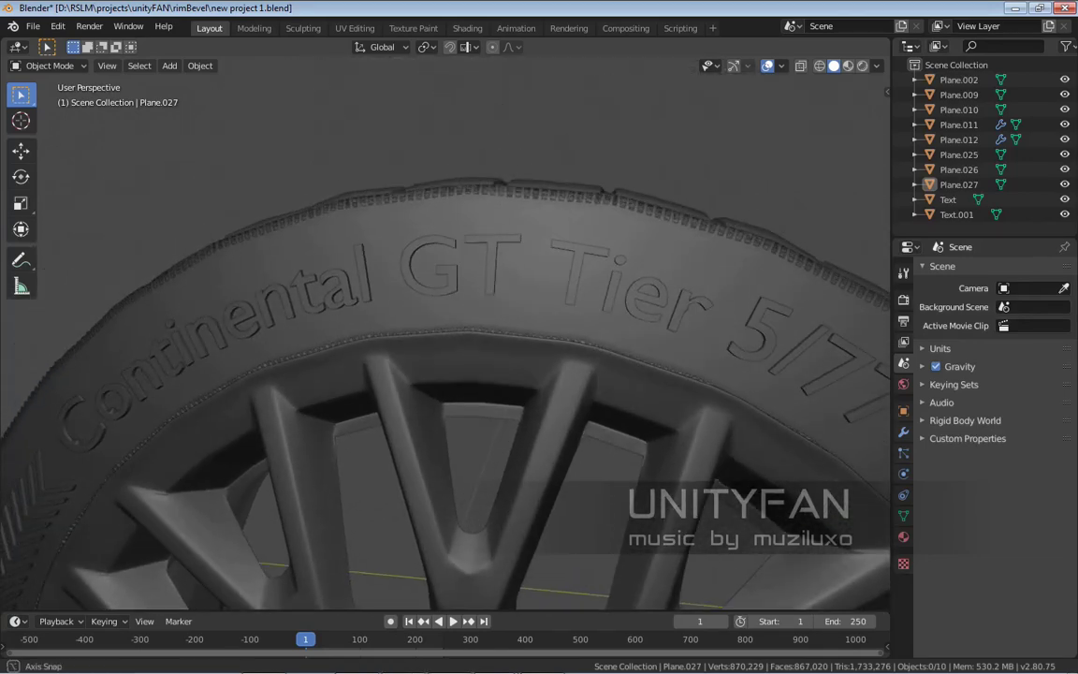
scroll(445, 346, "up", 4)
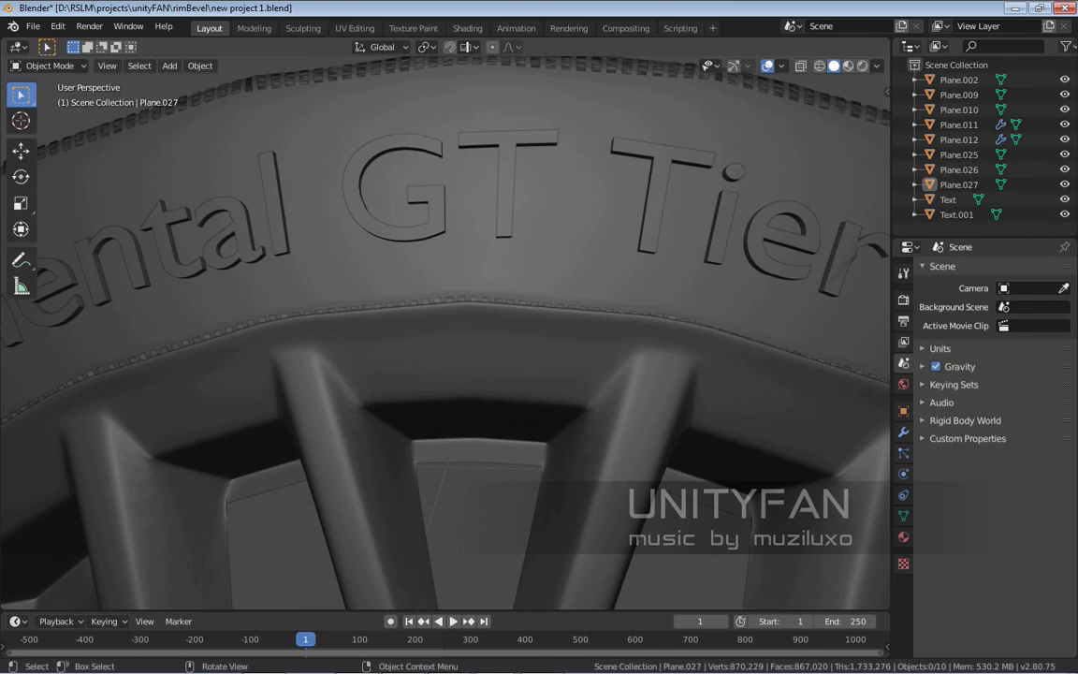
middle_click_drag(445, 346, 374, 367)
scroll(445, 337, "down", 5)
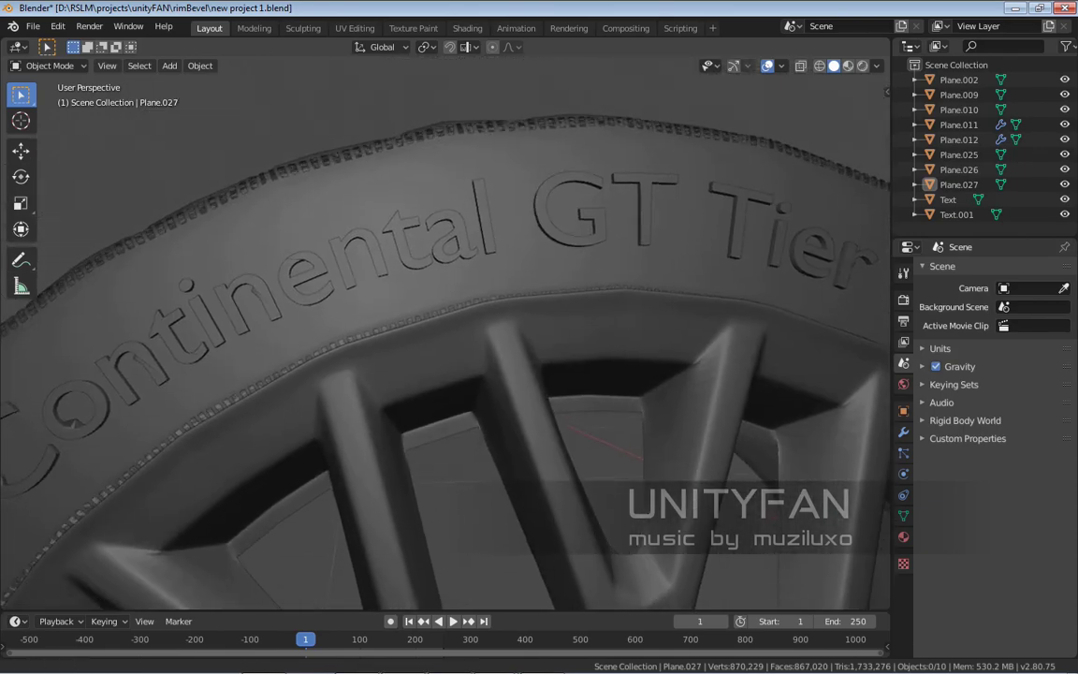
scroll(445, 336, "up", 2)
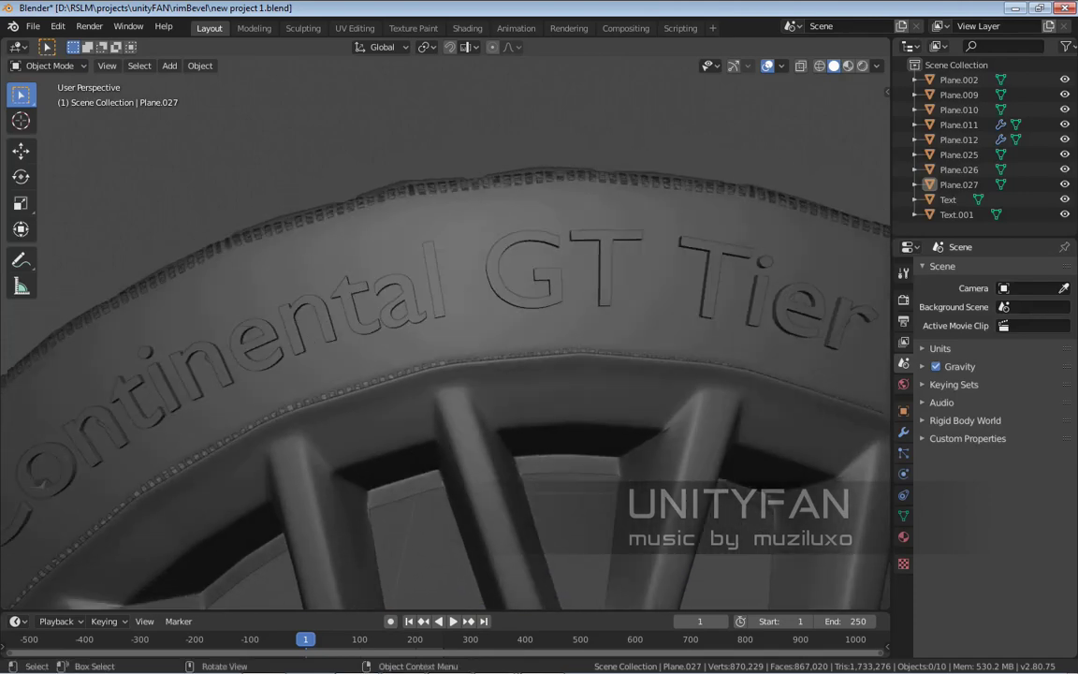
Select the rim and examine its outer edge and hub up close, then deselect it
left_click(446, 337)
scroll(445, 337, "up", 2)
left_click(446, 337)
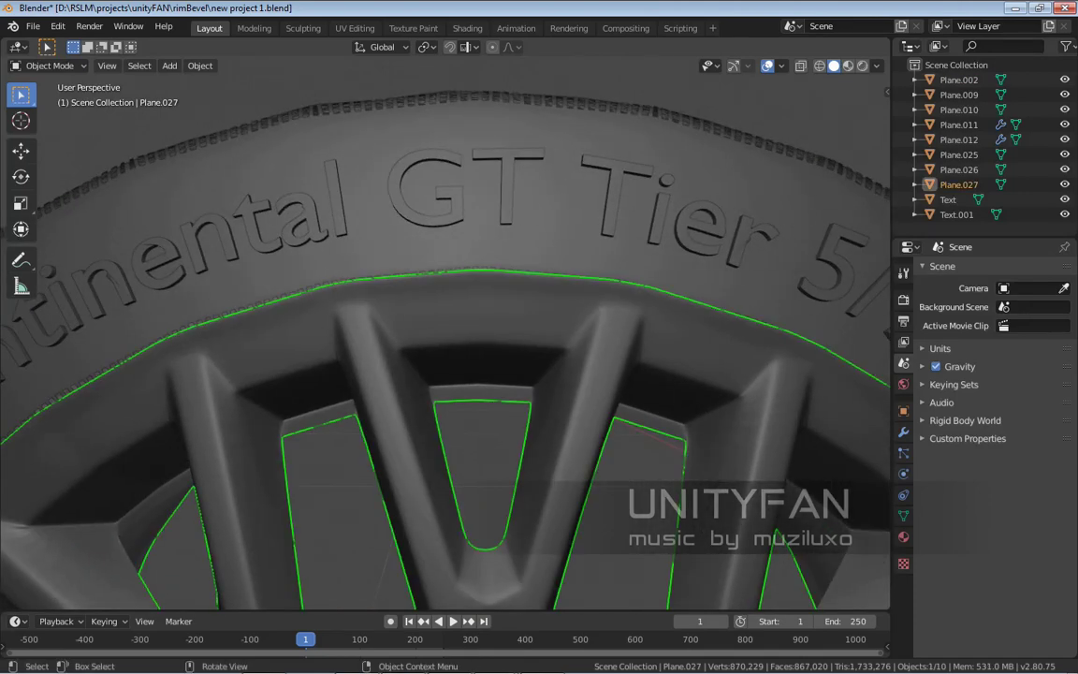
middle_click_drag(446, 337, 425, 356)
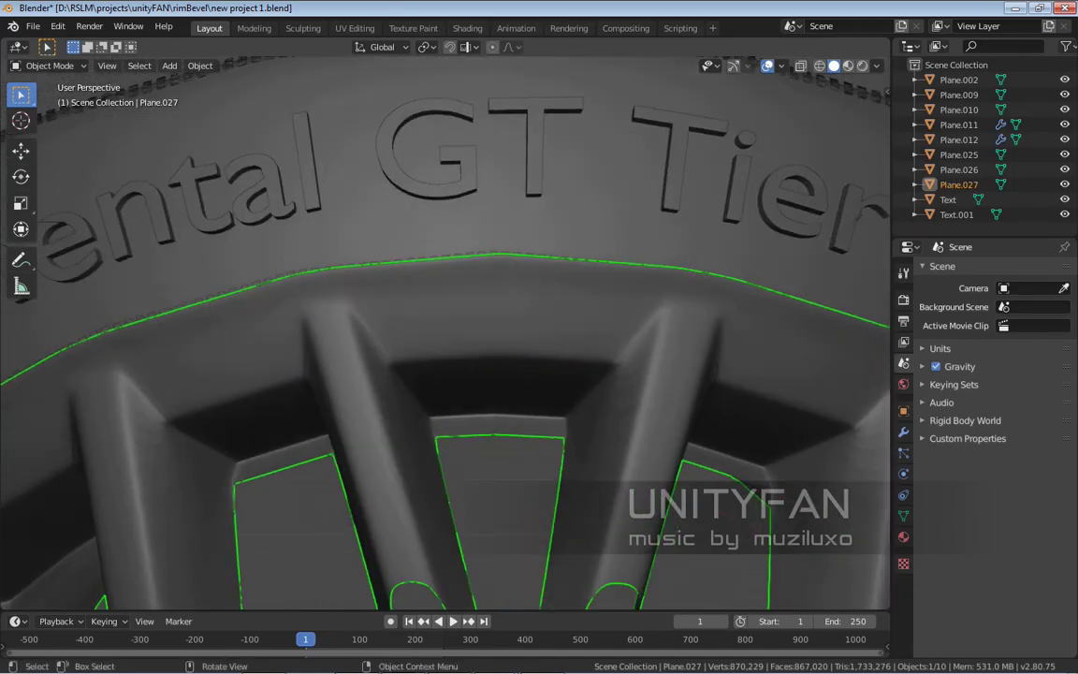
scroll(445, 329, "down", 3)
key("alt+a")
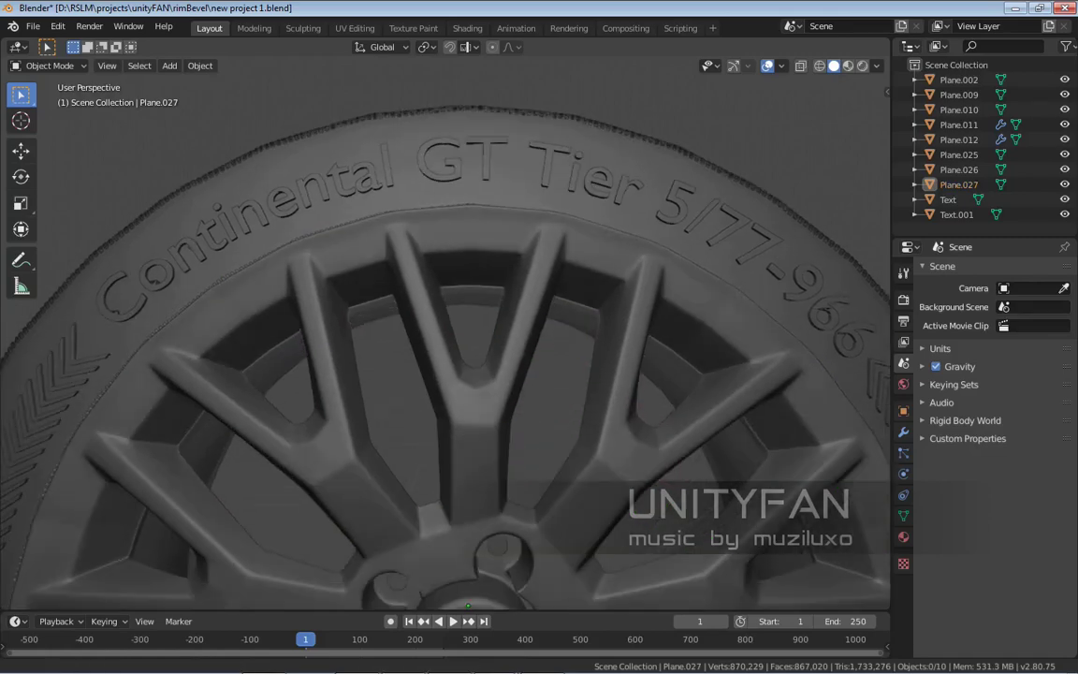
middle_click_drag(445, 375, 446, 248, "shift")
left_click(474, 572)
middle_click_drag(474, 572, 481, 510)
key("alt+a")
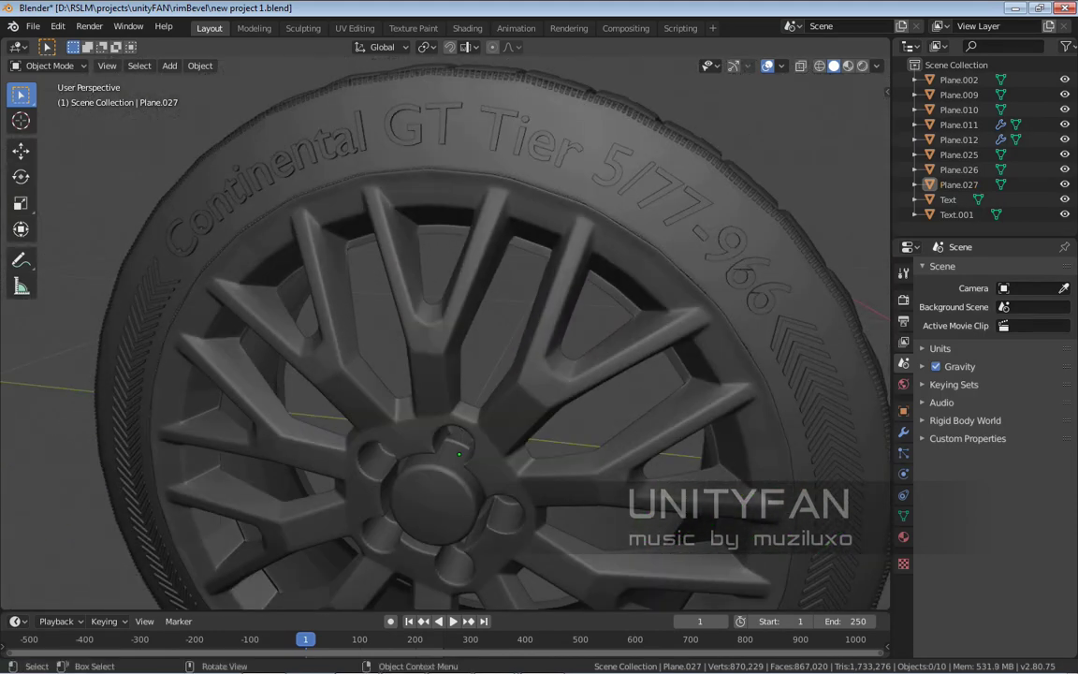
Look over the wheel side-on and the red rim segment, then switch to the mustang_wheels_wm.jpg photo
scroll(481, 510, "up", 1)
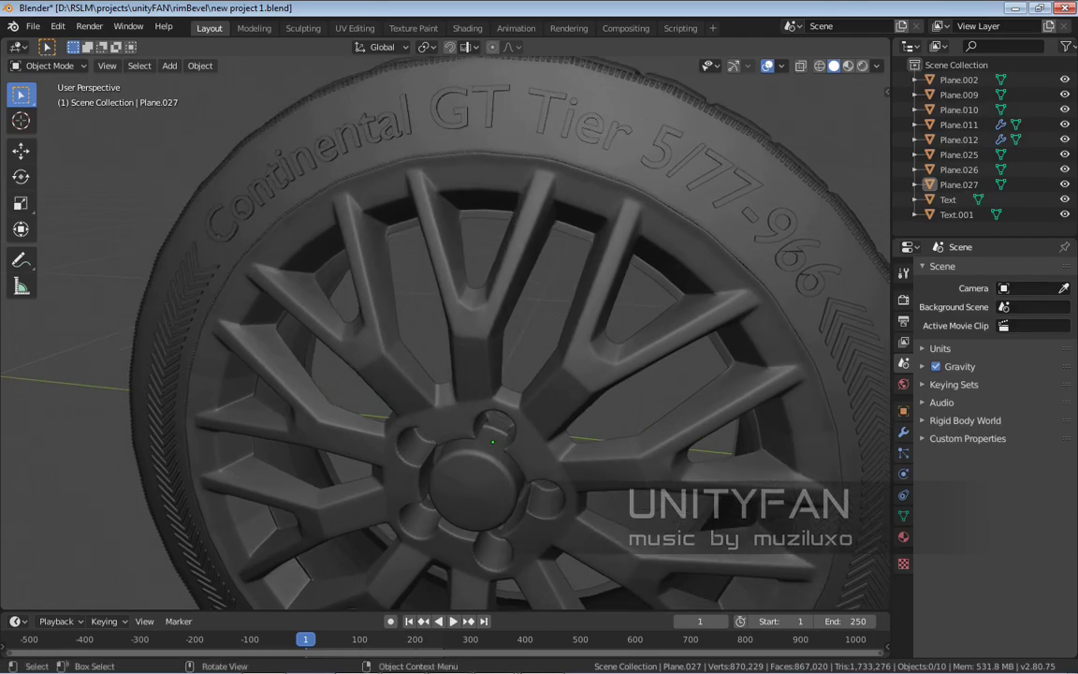
mouse_move(481, 510)
middle_mouse_down()
mouse_move(562, 510)
mouse_move(506, 506)
mouse_move(477, 487)
middle_mouse_up()
scroll(477, 486, "down", 5)
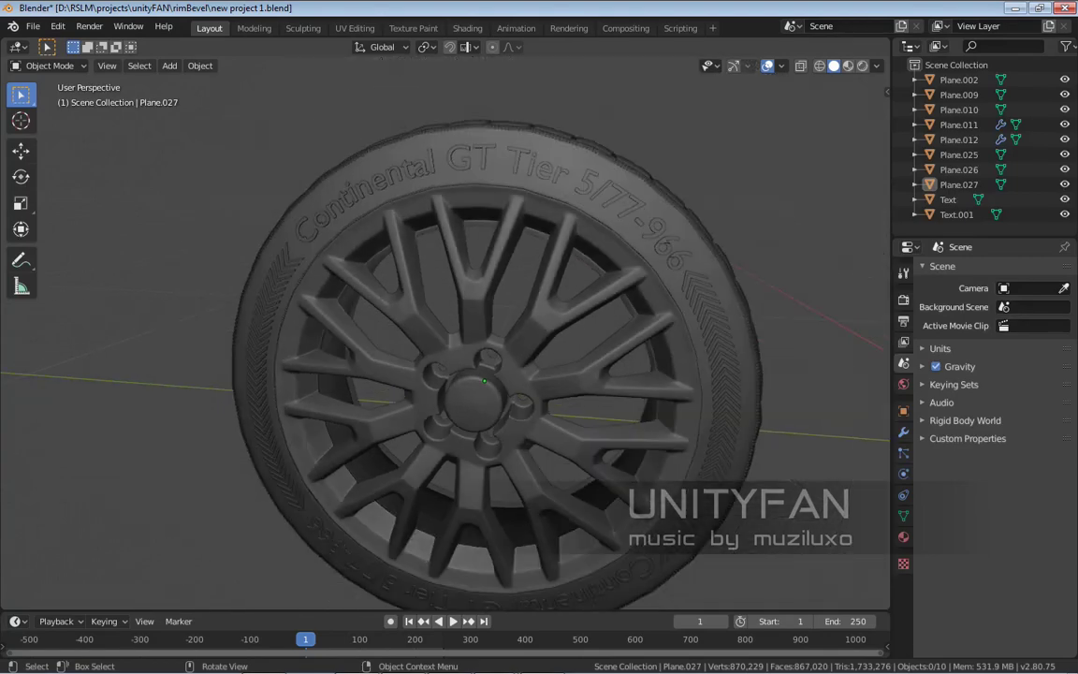
mouse_move(477, 486)
middle_mouse_down()
mouse_move(534, 481)
mouse_move(486, 481)
middle_mouse_up()
scroll(449, 374, "up", 2)
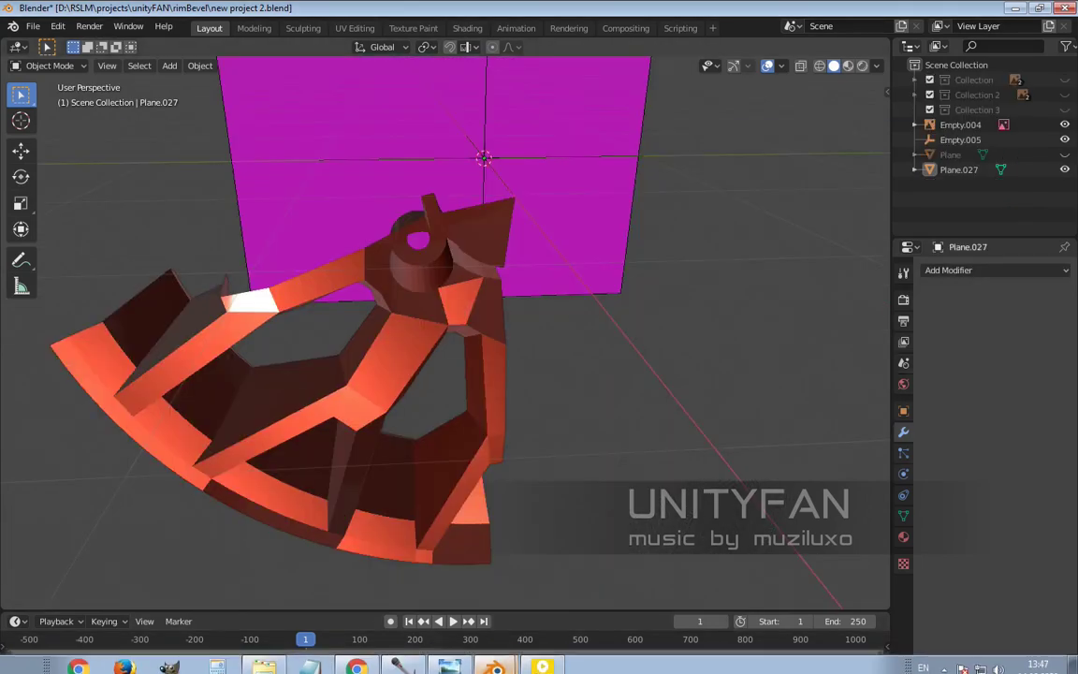
middle_click_drag(445, 327, 683, 327)
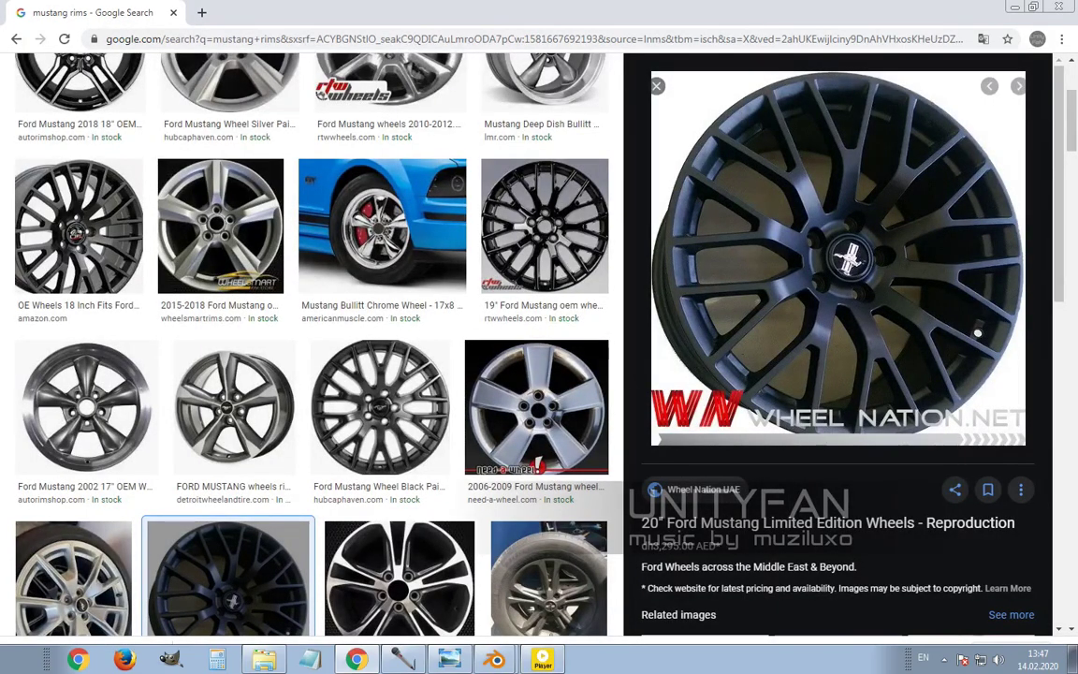
key("alt+Tab")
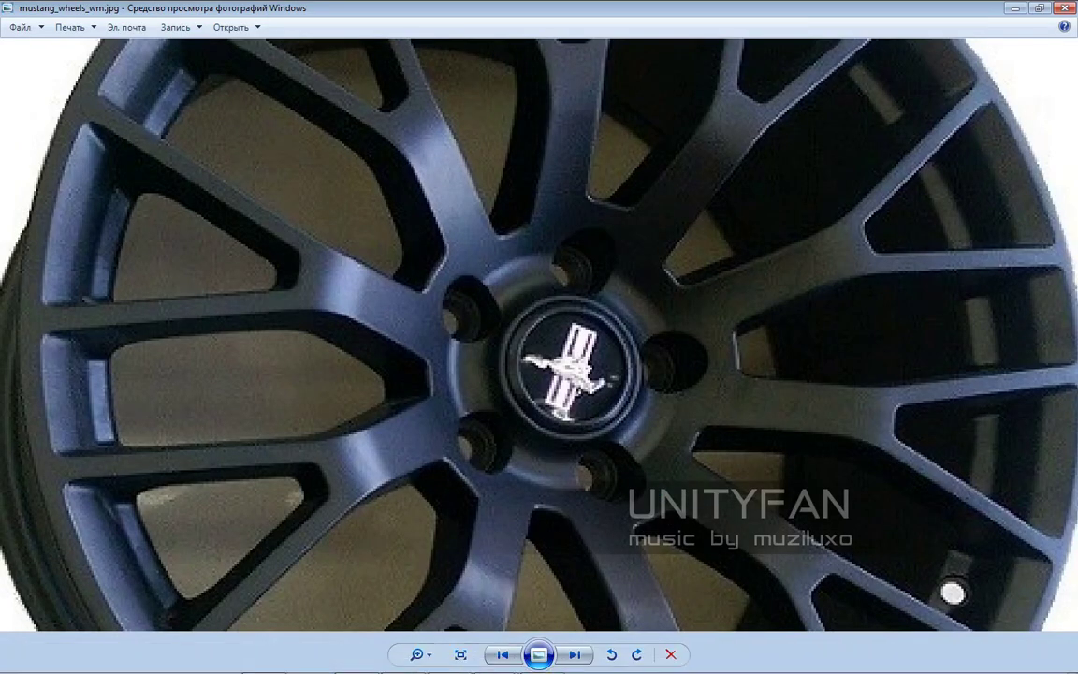
Zoom into the reference photo's hub and fit it back, then return to the Blender wheel
key("ctrl+0")
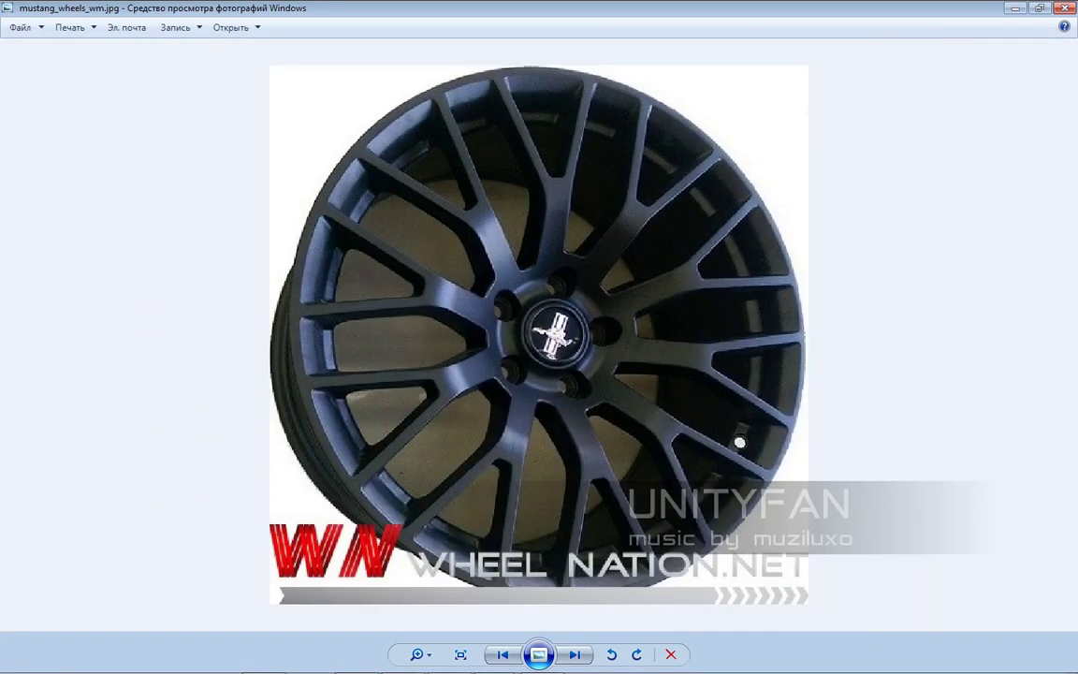
key("ctrl+plus")
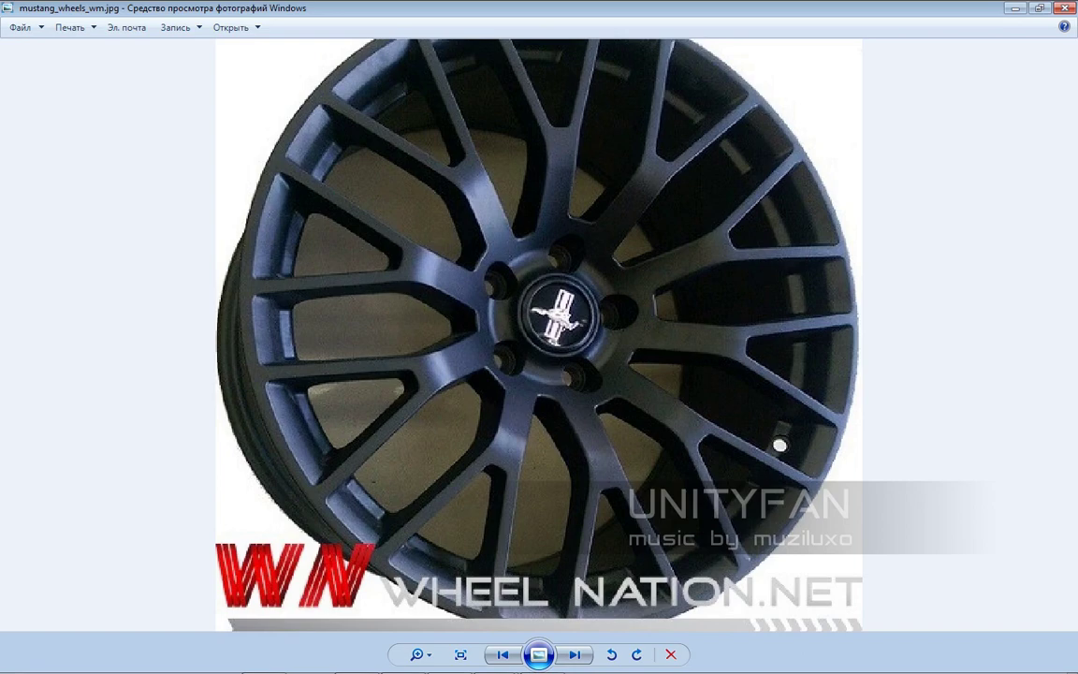
key("ctrl+plus")
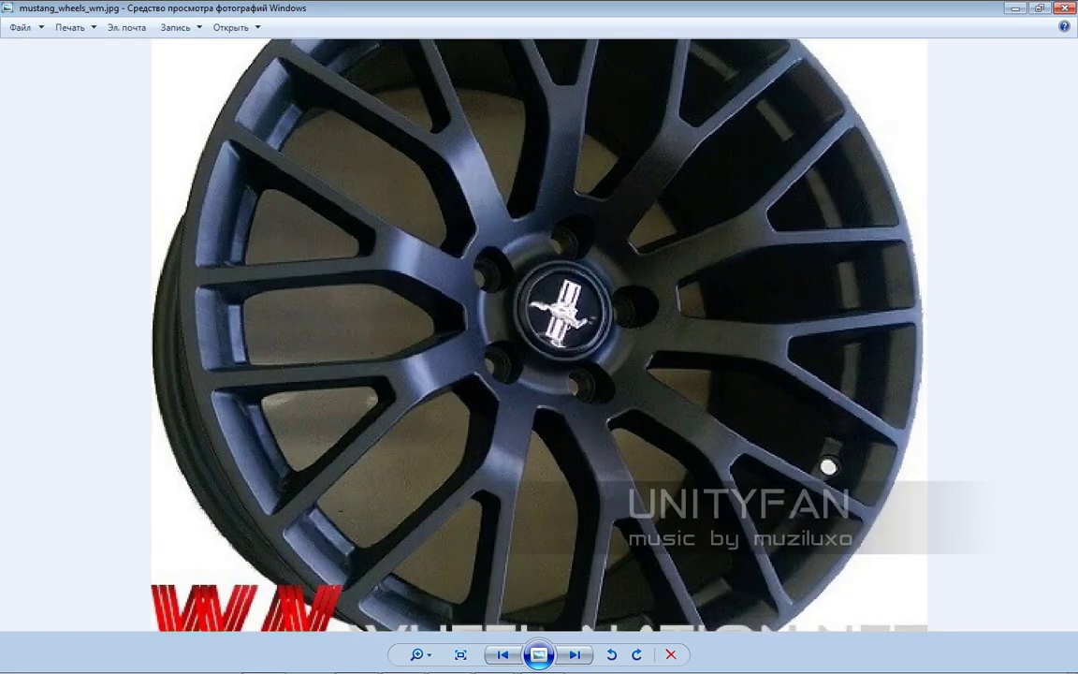
key("ctrl+0")
key("ctrl+plus")
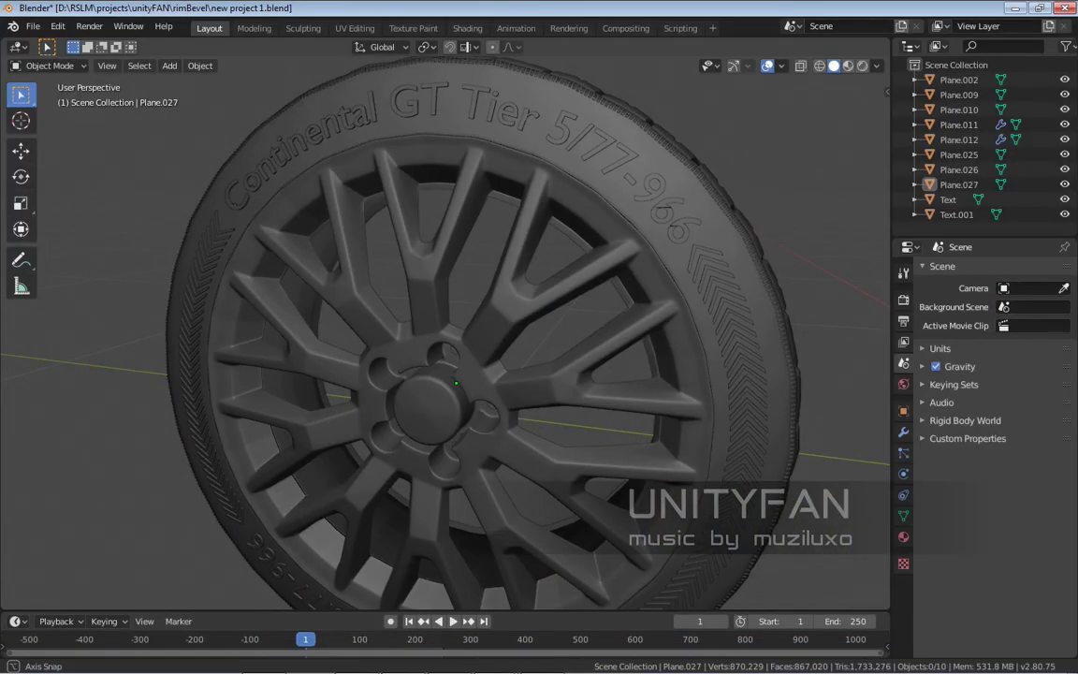
middle_click_drag(468, 374, 524, 346)
Select the rim Plane.027 and enter Edit Mode with all geometry selected, viewed head-on
scroll(468, 374, "up", 2)
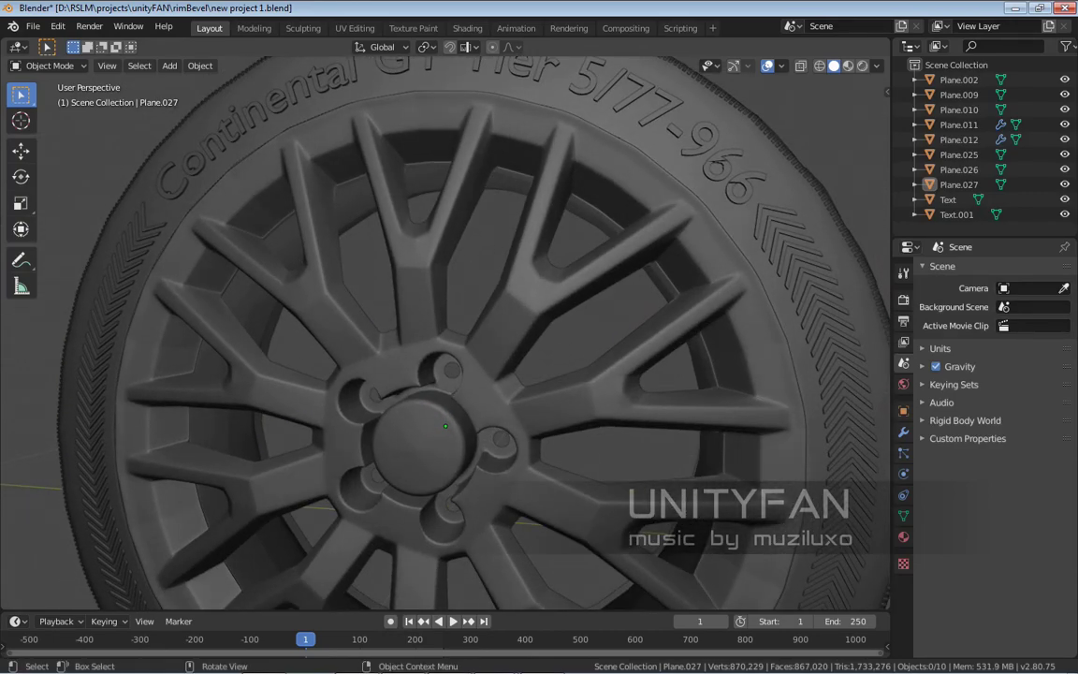
scroll(444, 374, "down", 4)
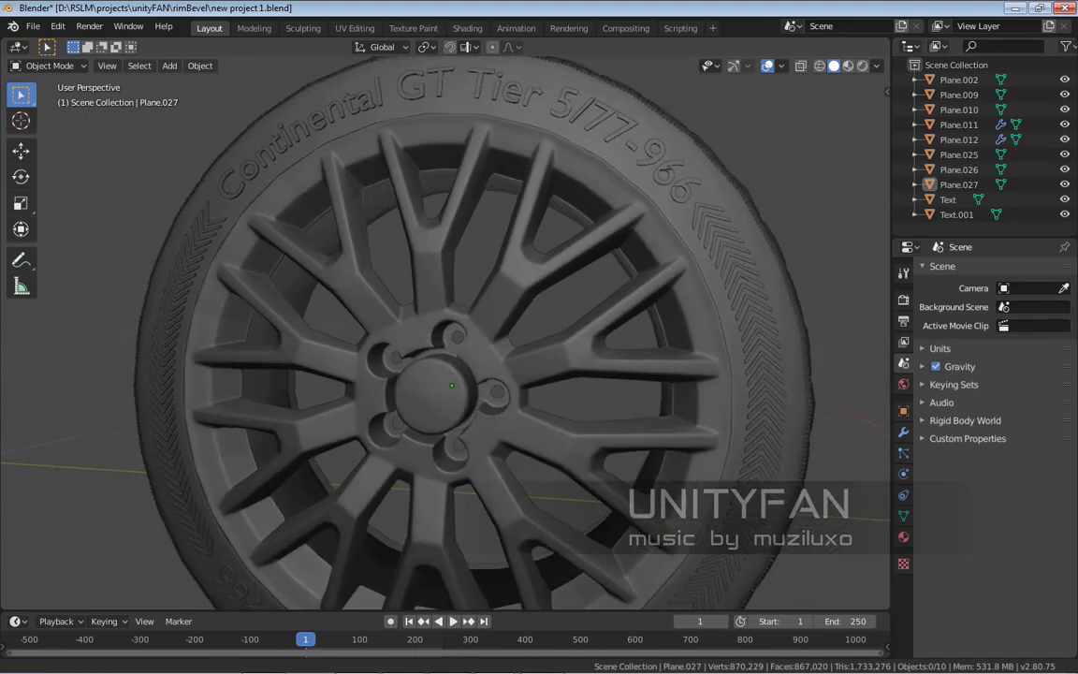
middle_click_drag(445, 374, 524, 369)
scroll(445, 374, "up", 2)
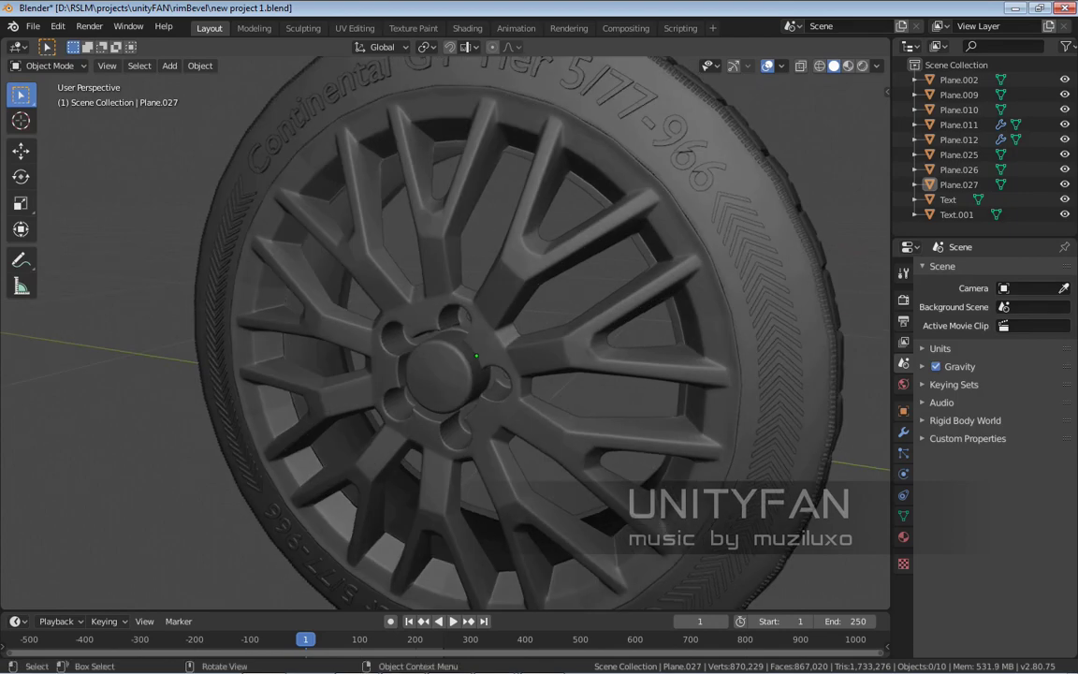
scroll(468, 365, "down", 3)
left_click(495, 374)
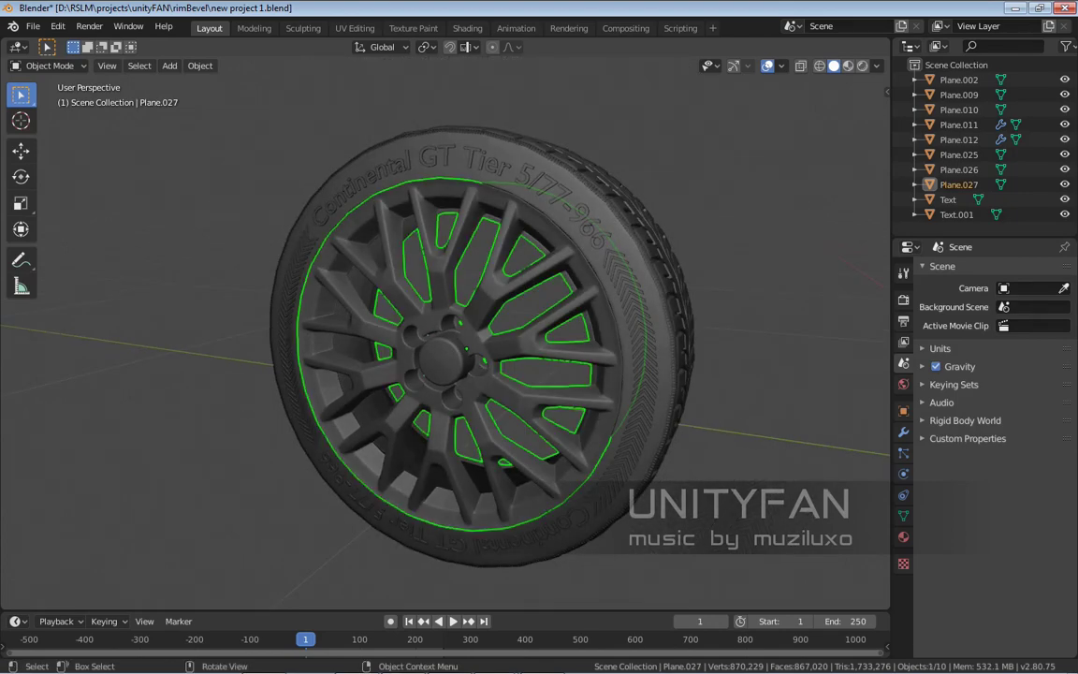
middle_click_drag(524, 369, 571, 368)
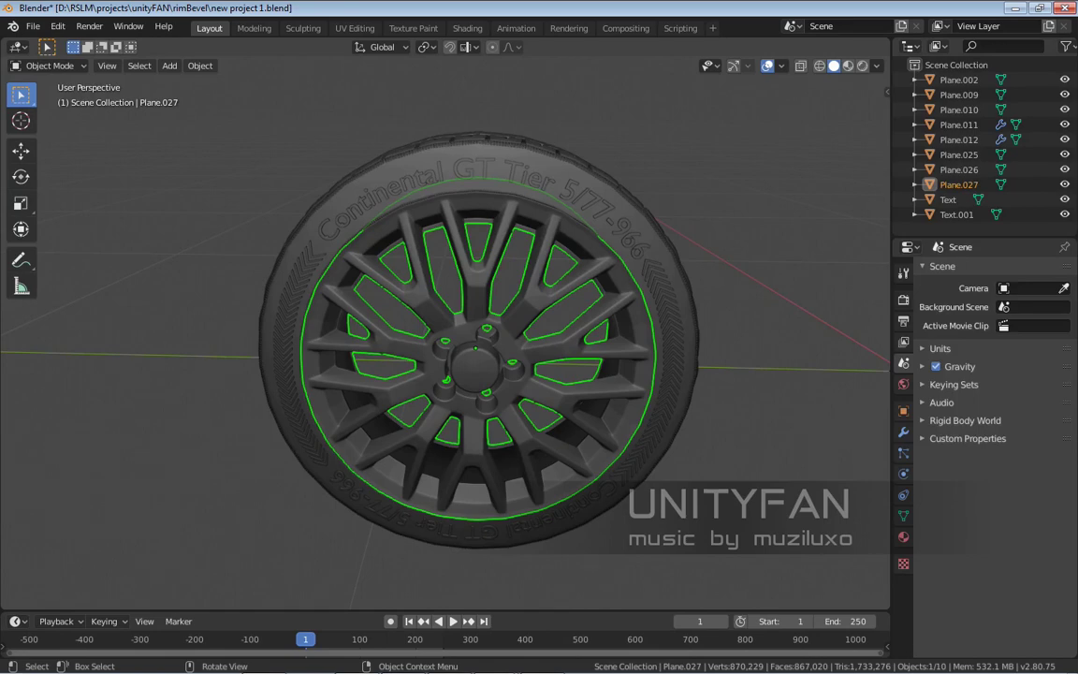
key("Tab")
scroll(468, 365, "up", 5)
middle_click_drag(560, 389, 664, 358)
Inspect the rim's dense mesh around the hub, then return to Object Mode and deselect it
scroll(664, 357, "up", 6)
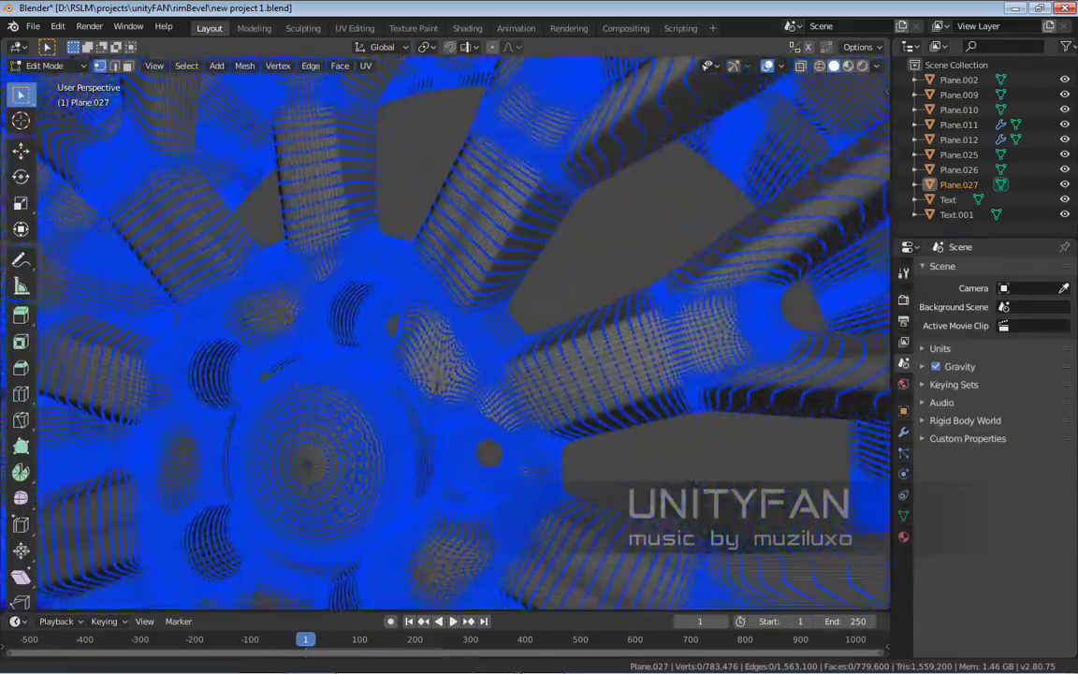
scroll(449, 332, "down", 4)
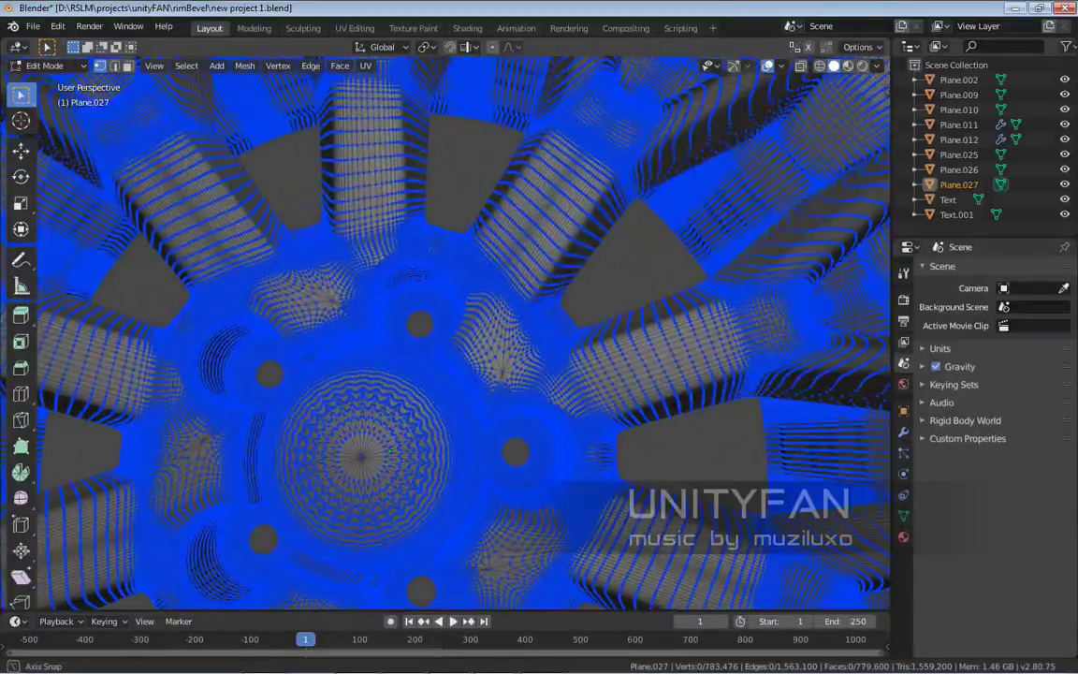
scroll(449, 333, "down", 2)
middle_click_drag(449, 332, 505, 323)
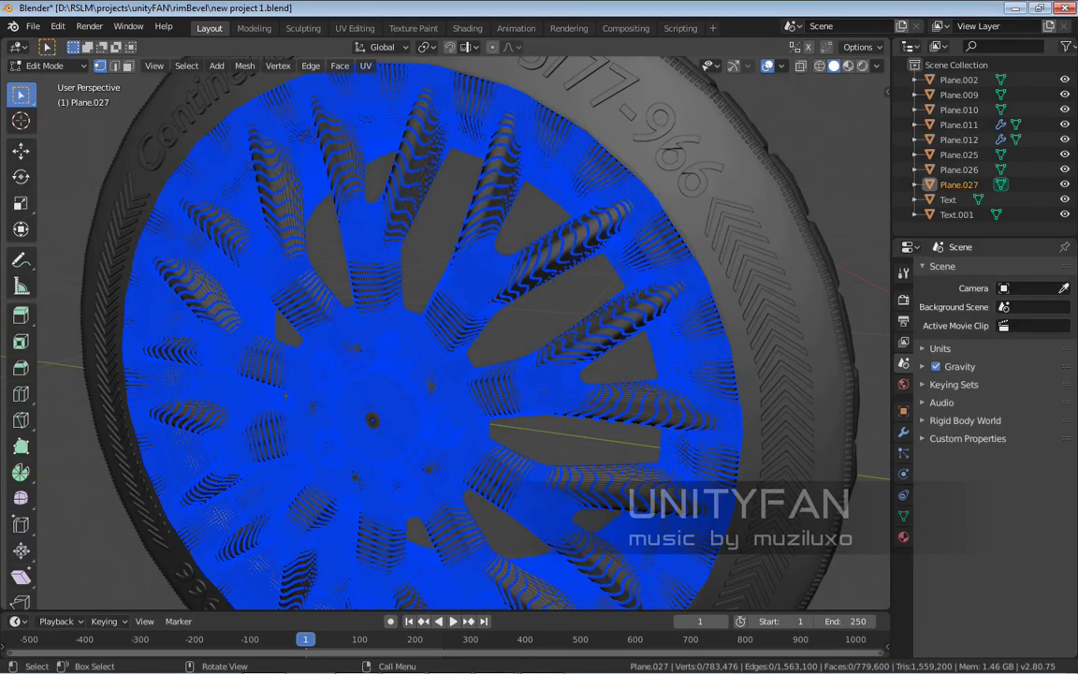
key("Tab")
middle_click_drag(445, 332, 416, 328)
key("alt+a")
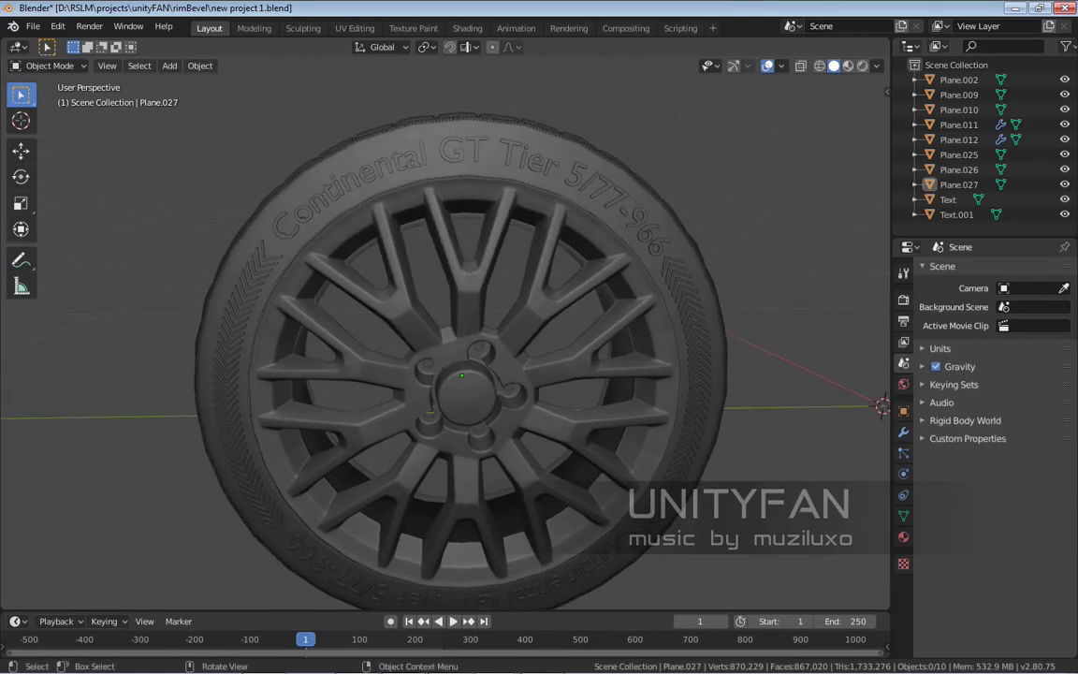
middle_click_drag(417, 327, 309, 340)
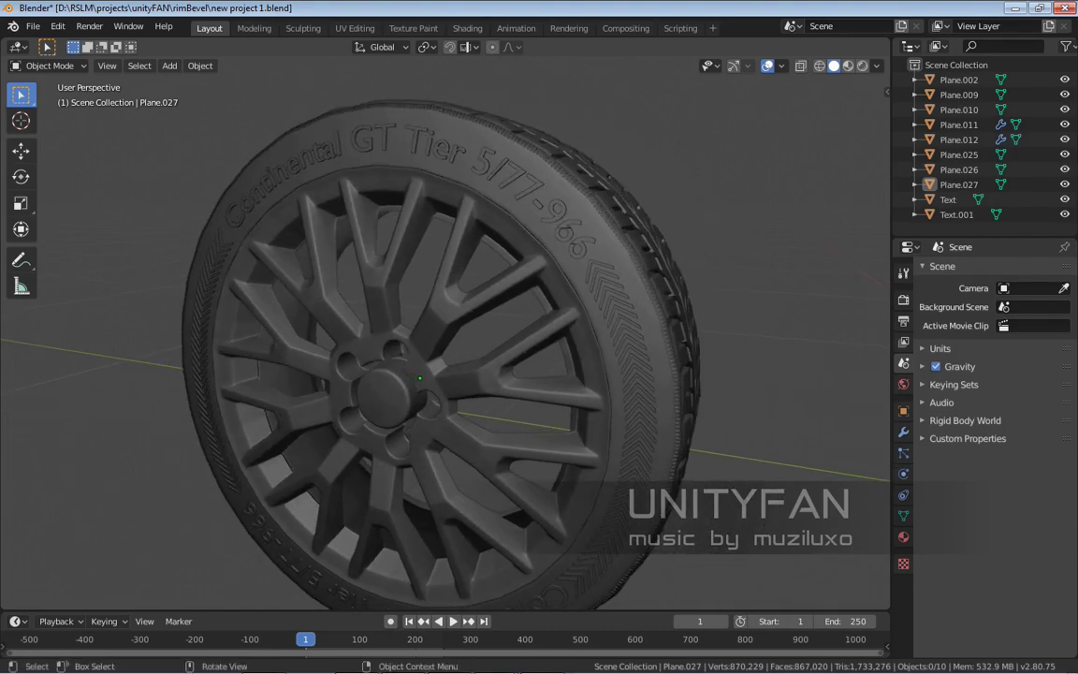
middle_click_drag(308, 340, 346, 313)
scroll(337, 338, "down", 4)
scroll(347, 311, "up", 2)
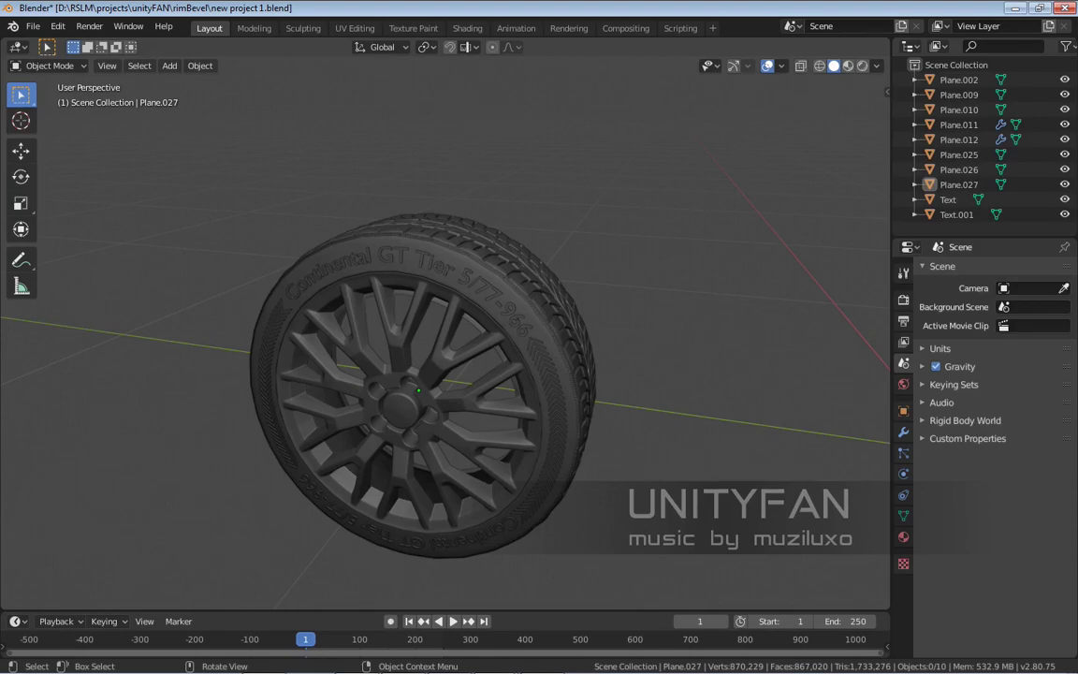
middle_click_drag(347, 312, 327, 313)
scroll(327, 312, "up", 1)
scroll(421, 374, "up", 3)
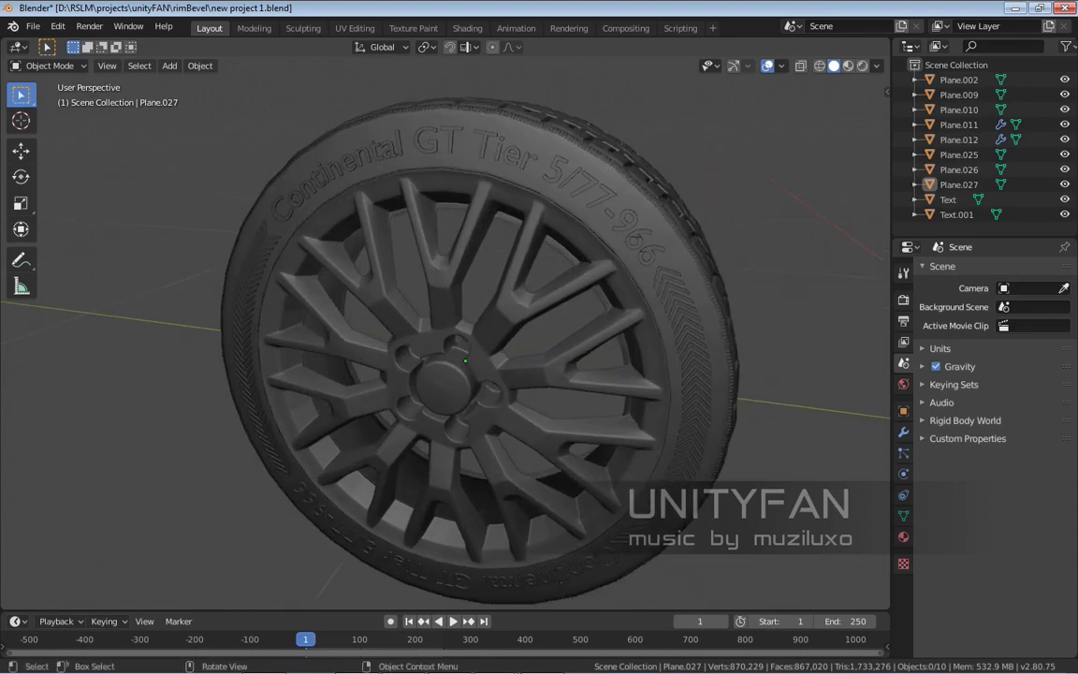
middle_click_drag(327, 312, 262, 303)
scroll(445, 356, "up", 3)
scroll(445, 355, "down", 2)
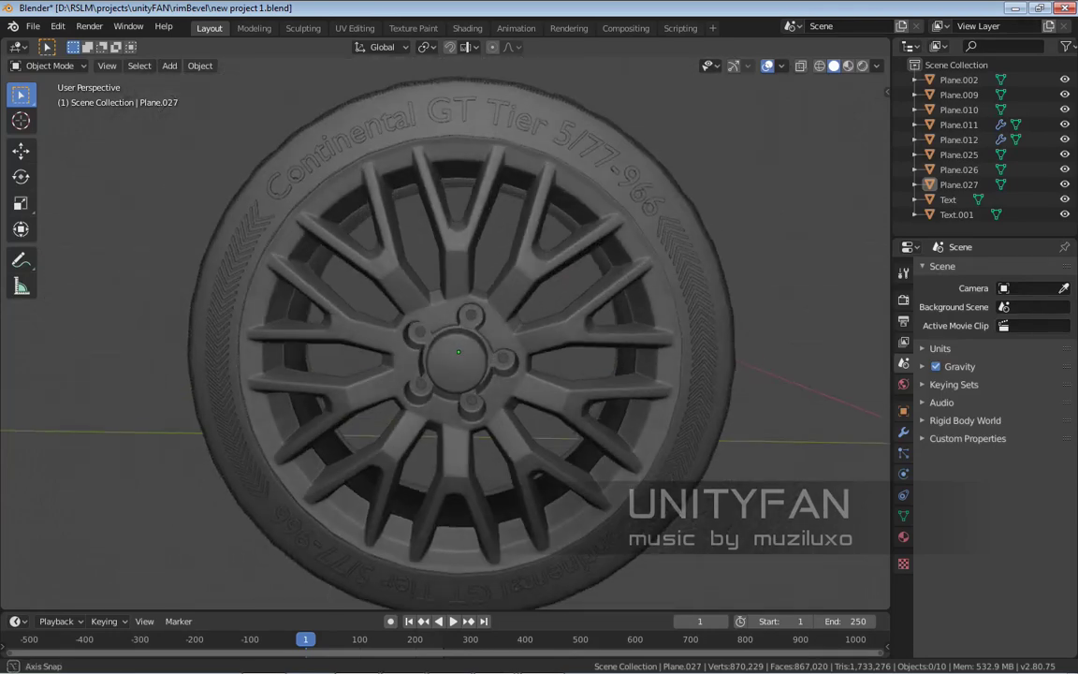
scroll(460, 356, "up", 2)
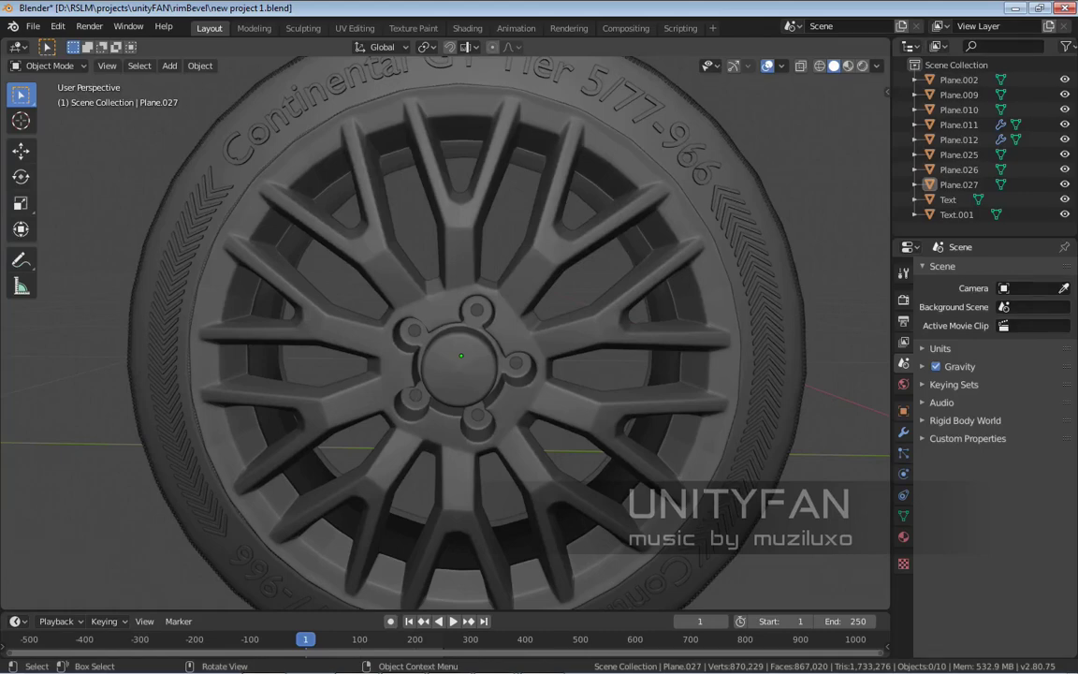
scroll(460, 356, "down", 2)
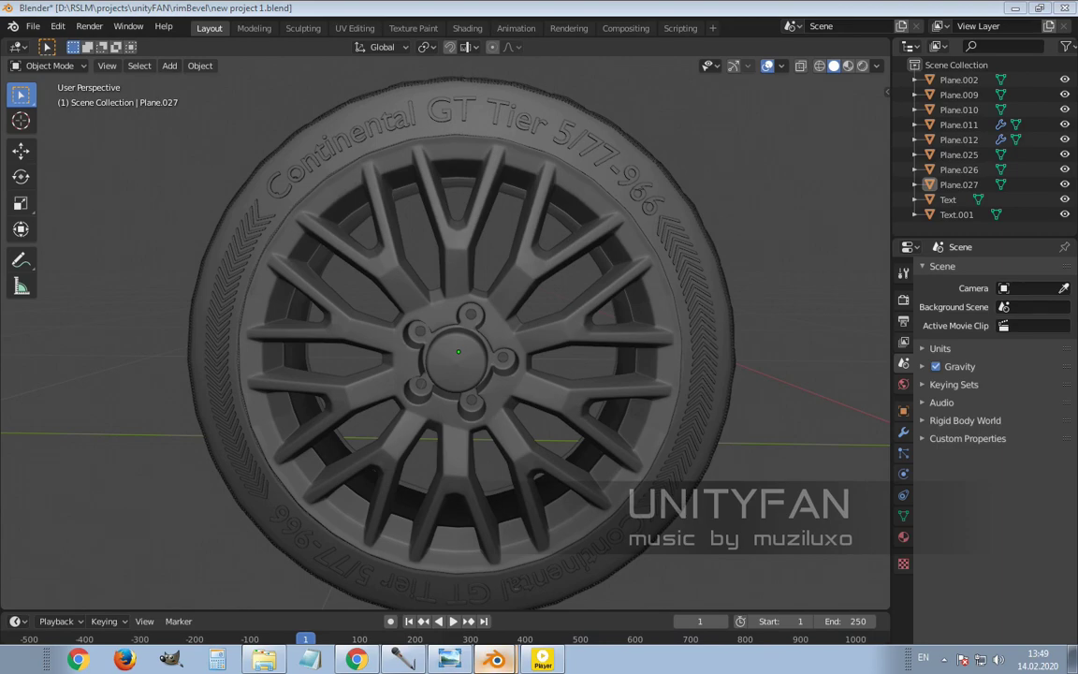
key("alt+Tab")
Set viewport shading Color to Object and Lighting to Studio
middle_click_drag(446, 337, 505, 318)
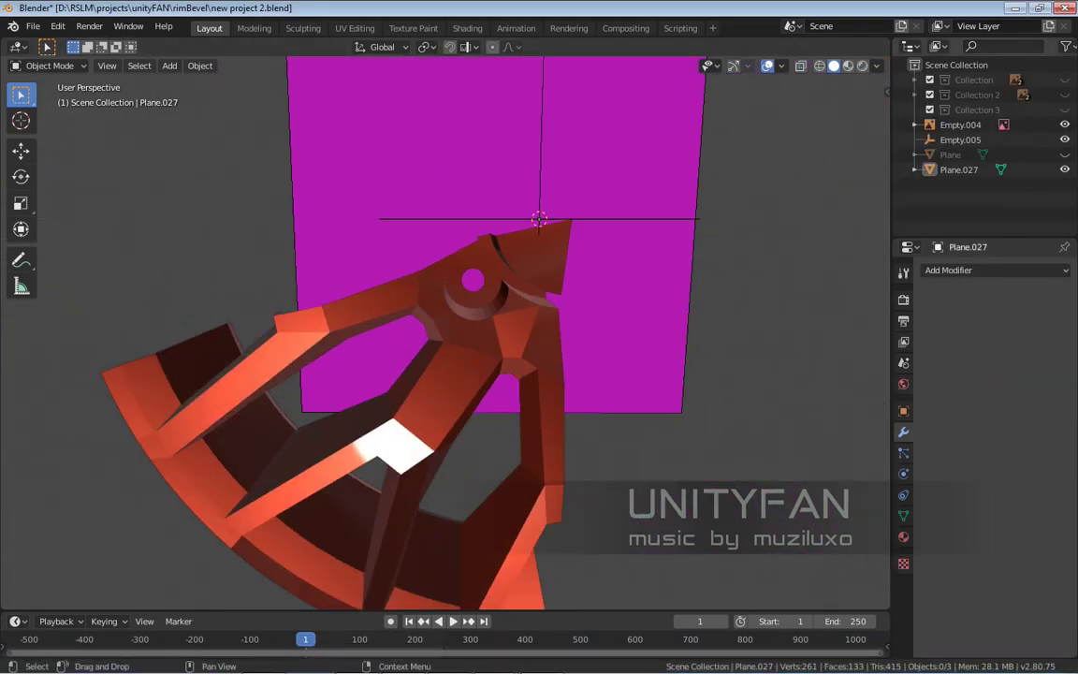
left_click(781, 65)
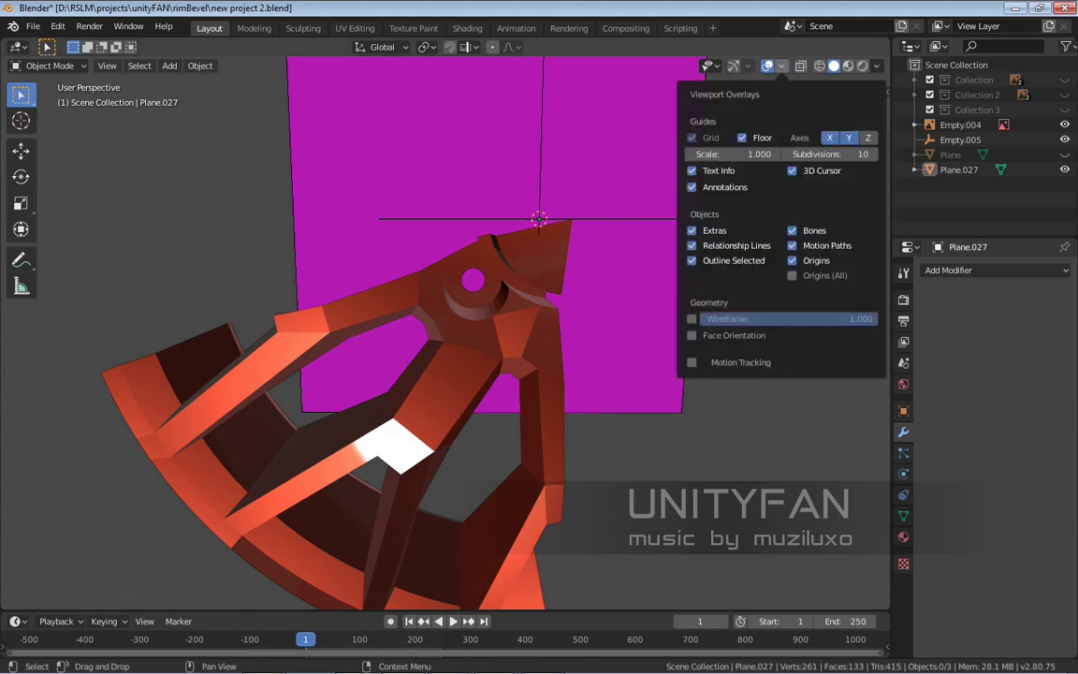
left_click(877, 66)
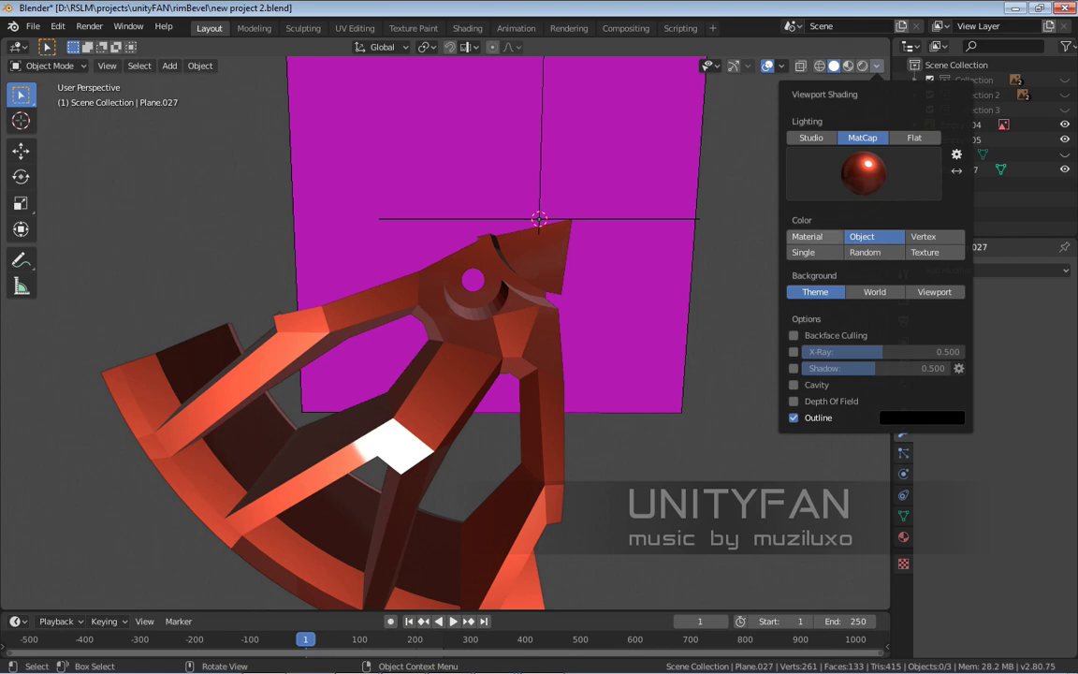
left_click(810, 237)
left_click(862, 236)
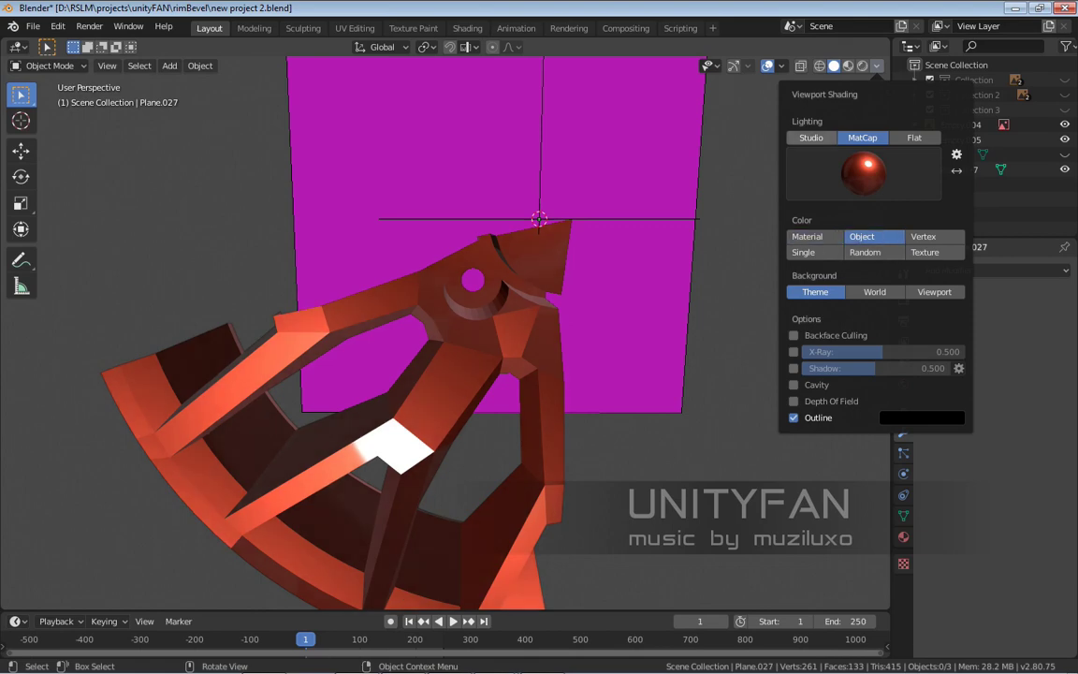
left_click(811, 137)
middle_click_drag(711, 234, 515, 251)
Hide the reference image Empty.004 and put the spoke segment Plane.027 into Edit Mode
left_click(960, 125)
scroll(444, 336, "down", 3)
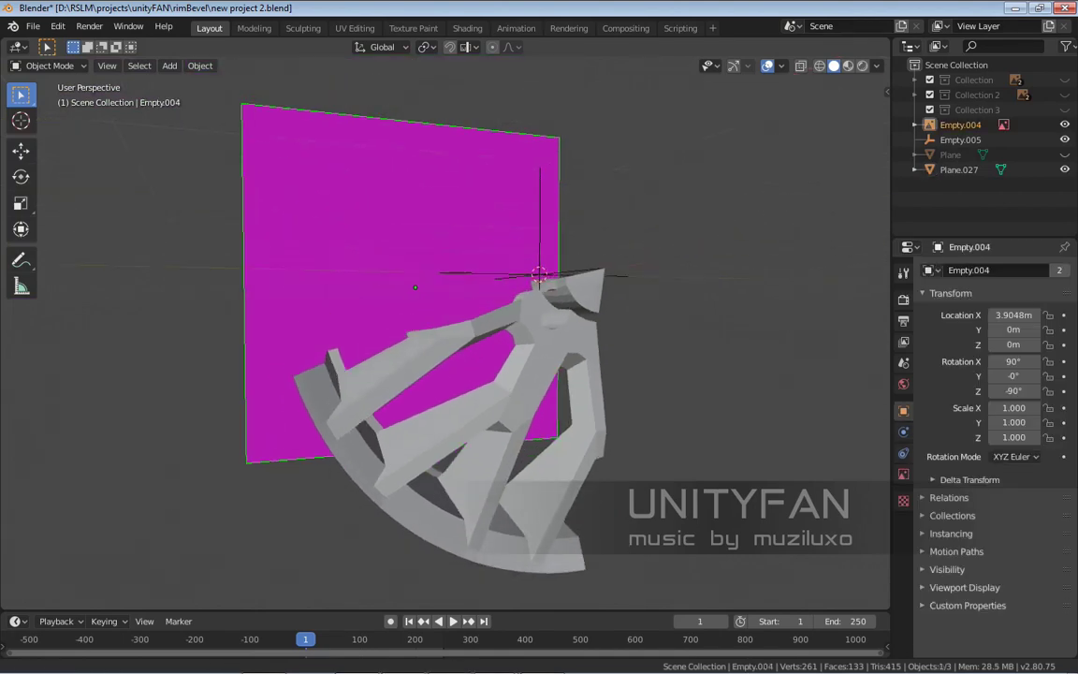
scroll(444, 337, "up", 3)
key("h")
middle_click_drag(514, 251, 486, 280)
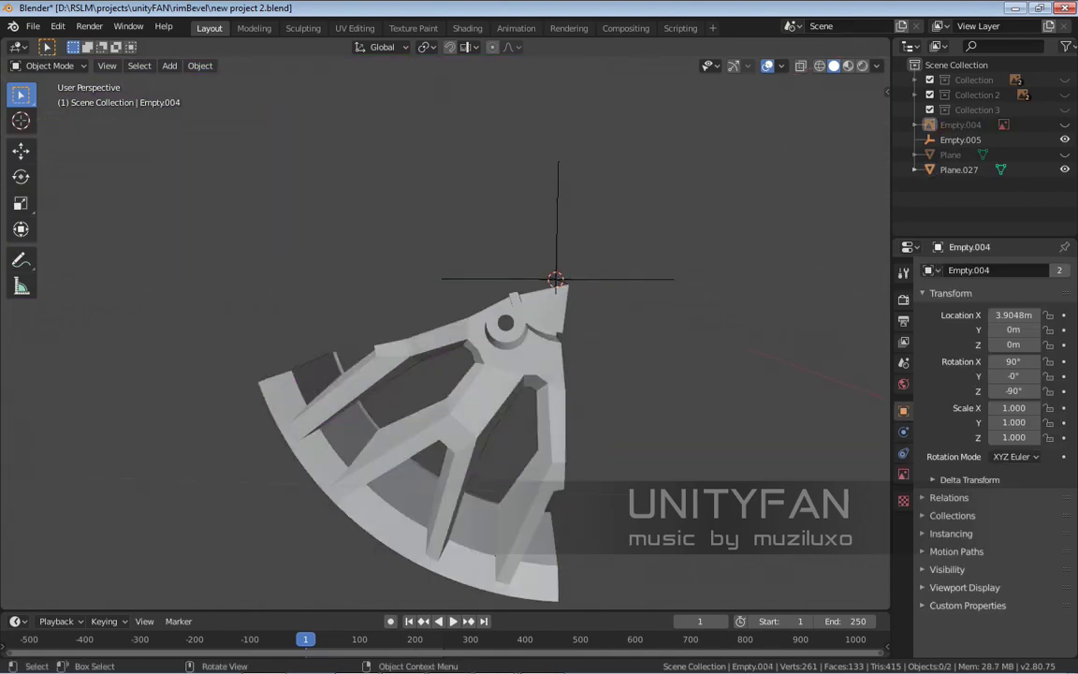
scroll(486, 281, "up", 2)
scroll(487, 281, "up", 1)
left_click(449, 375)
middle_click_drag(449, 374, 552, 309)
key("Tab")
scroll(552, 309, "up", 4)
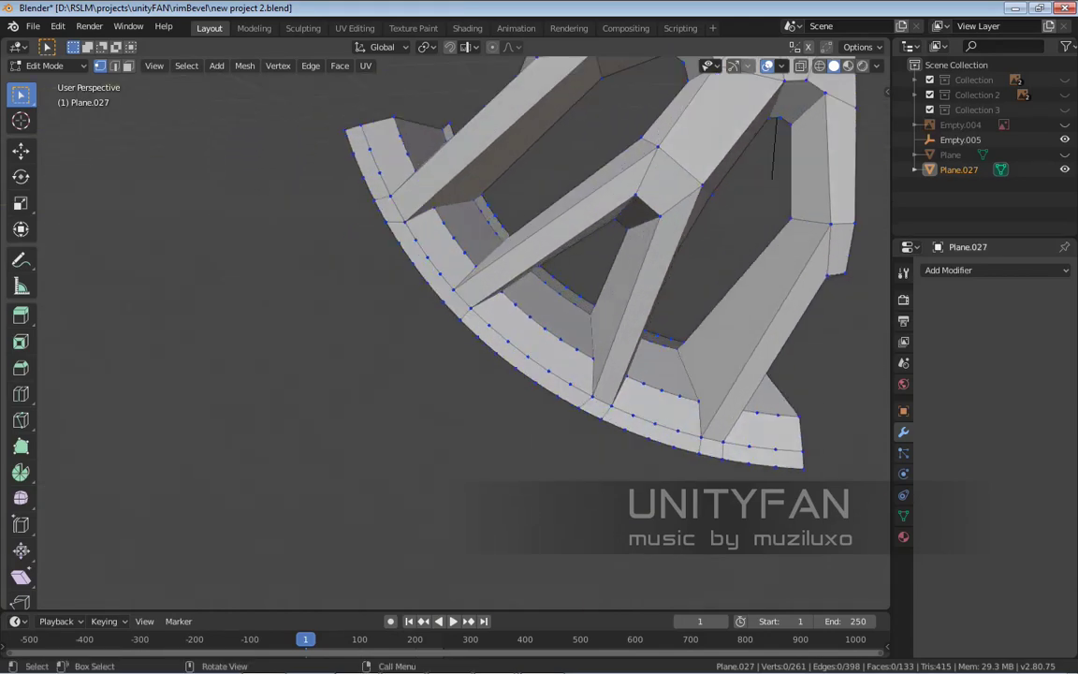
scroll(543, 327, "up", 2)
scroll(543, 327, "up", 3)
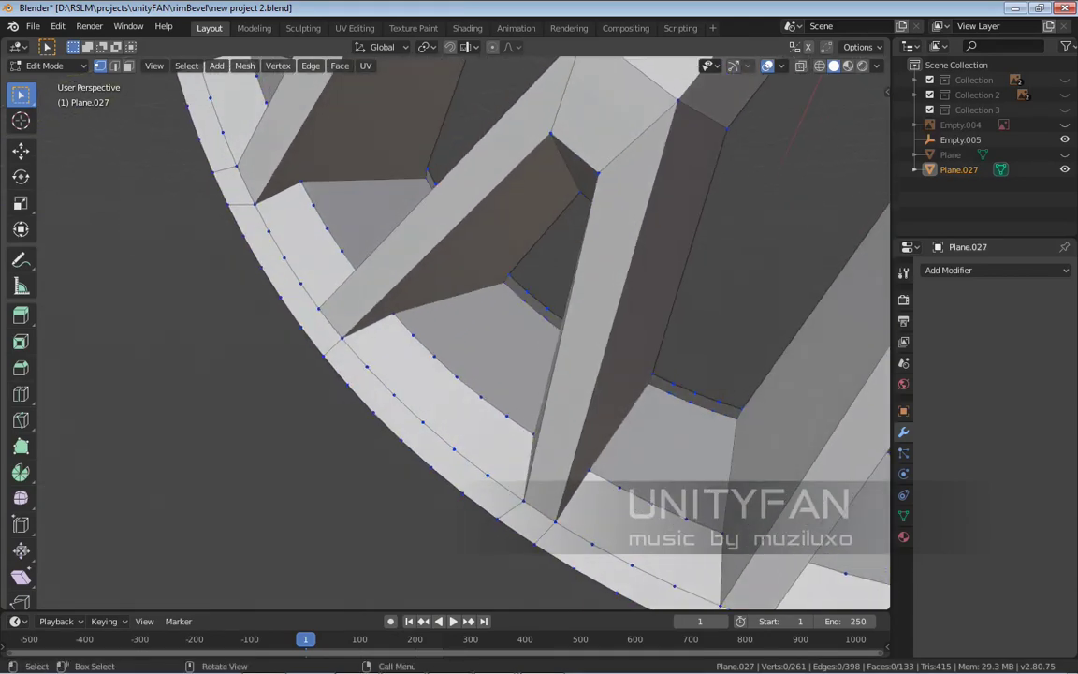
scroll(543, 327, "up", 1)
scroll(543, 327, "up", 1)
middle_click_drag(542, 328, 574, 303)
scroll(543, 327, "up", 2)
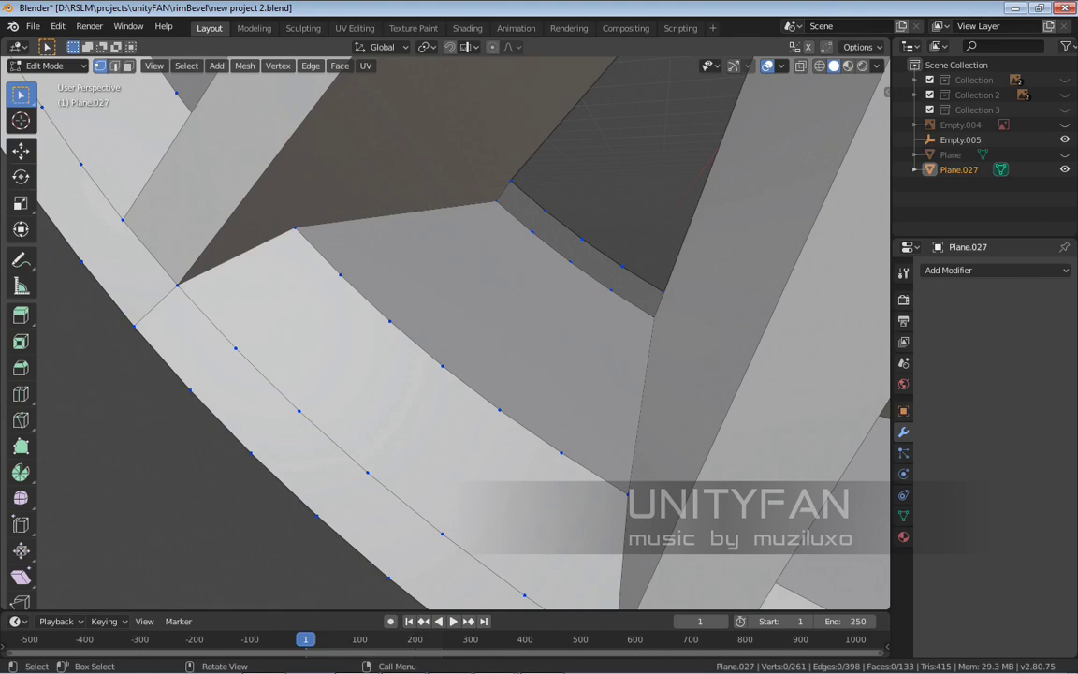
key("2")
middle_click_drag(574, 302, 628, 320)
scroll(576, 300, "down", 4)
scroll(629, 320, "up", 6)
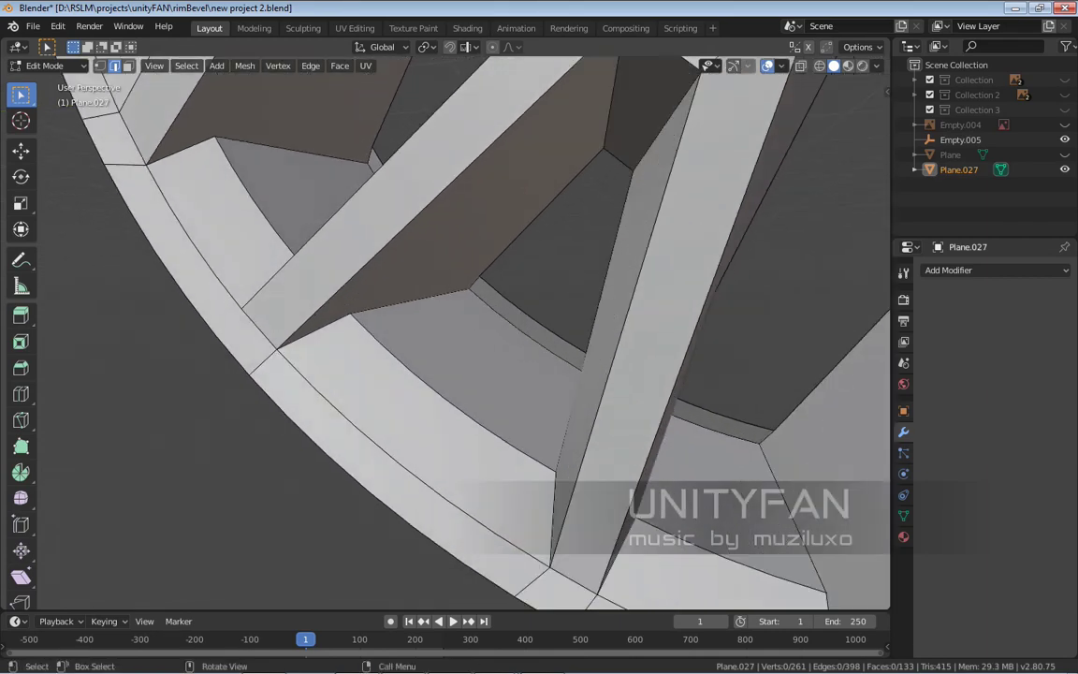
key("3")
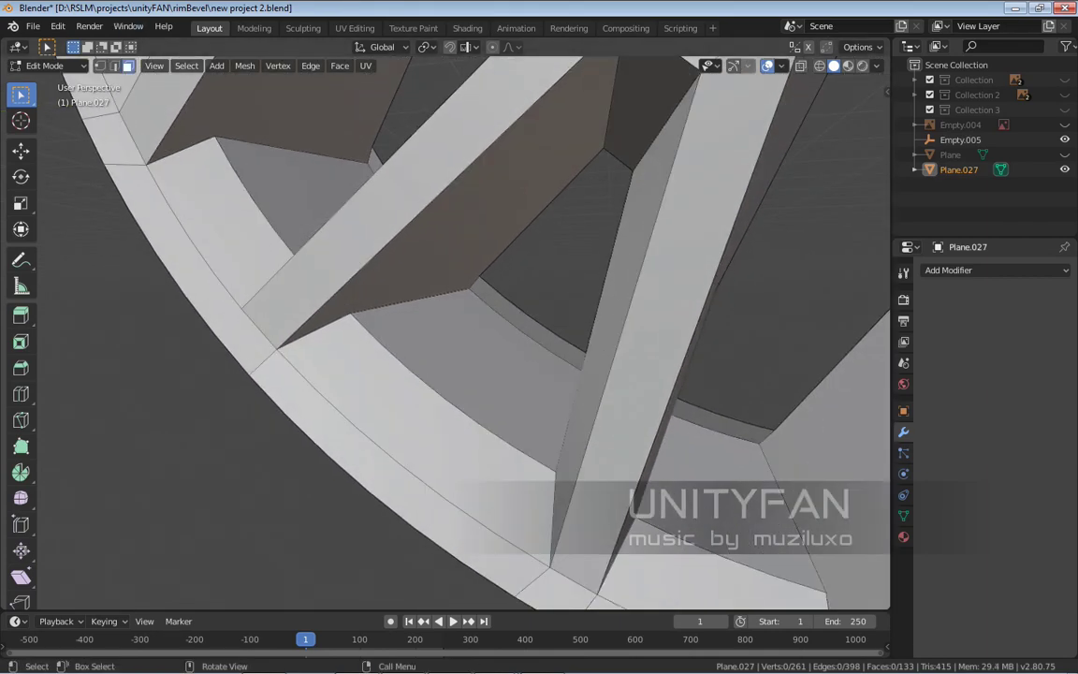
left_click(421, 412)
middle_click_drag(629, 320, 646, 328)
scroll(646, 328, "up", 2)
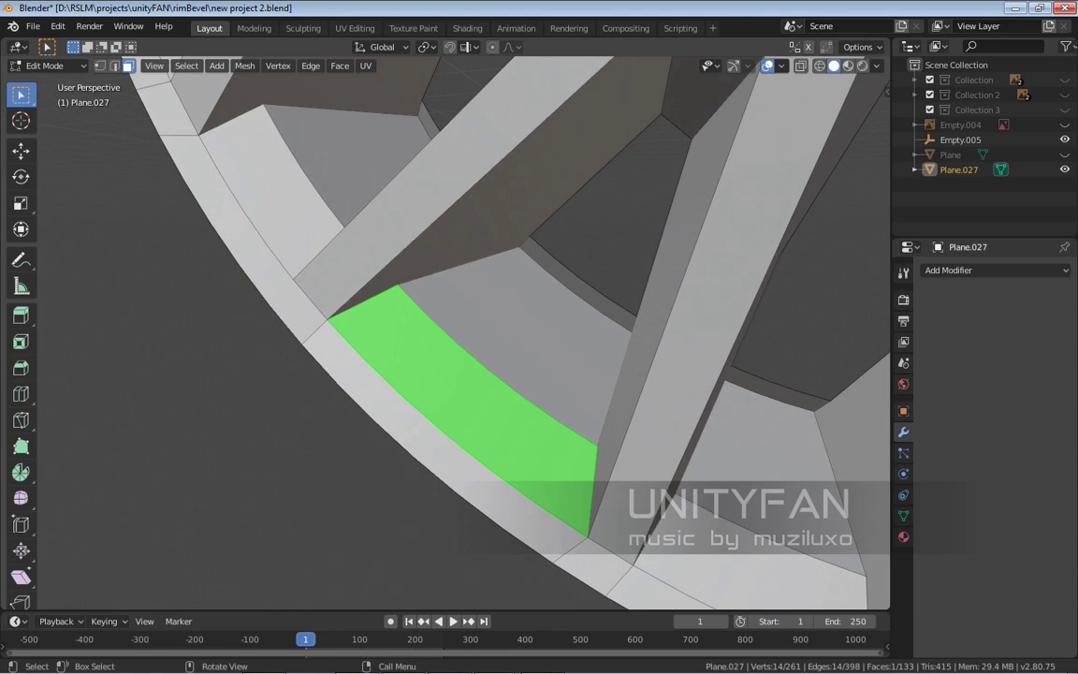
key("2")
middle_click_drag(645, 327, 612, 344)
key("1")
key("alt+a")
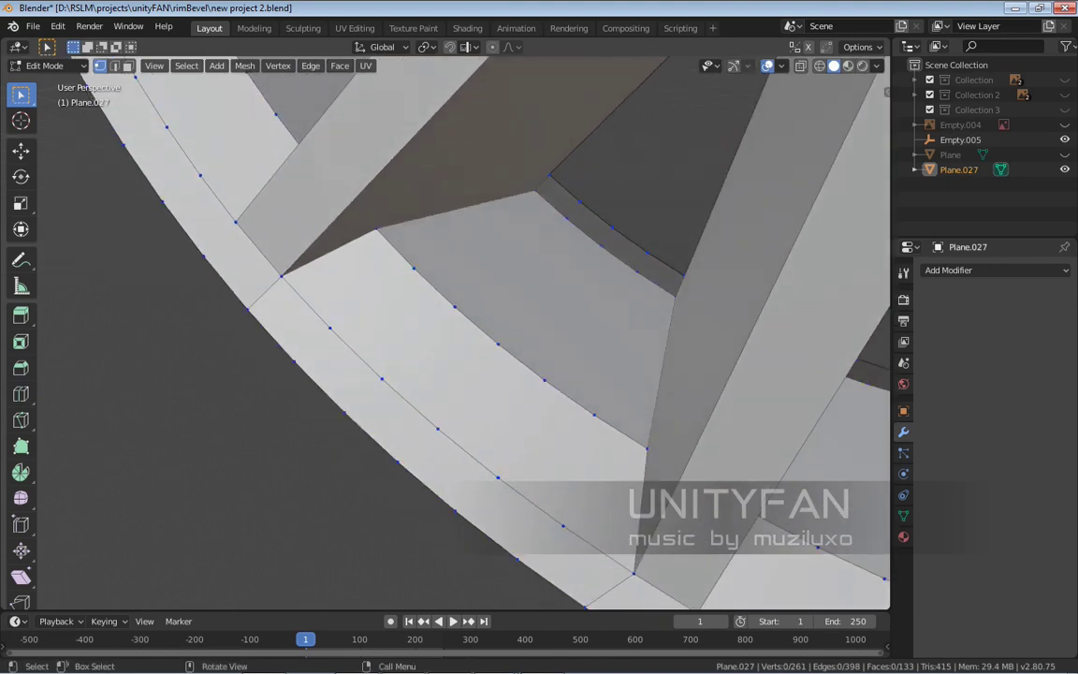
Knife-cut a line across the rim band from the outer edge to the inner step edge
key("k")
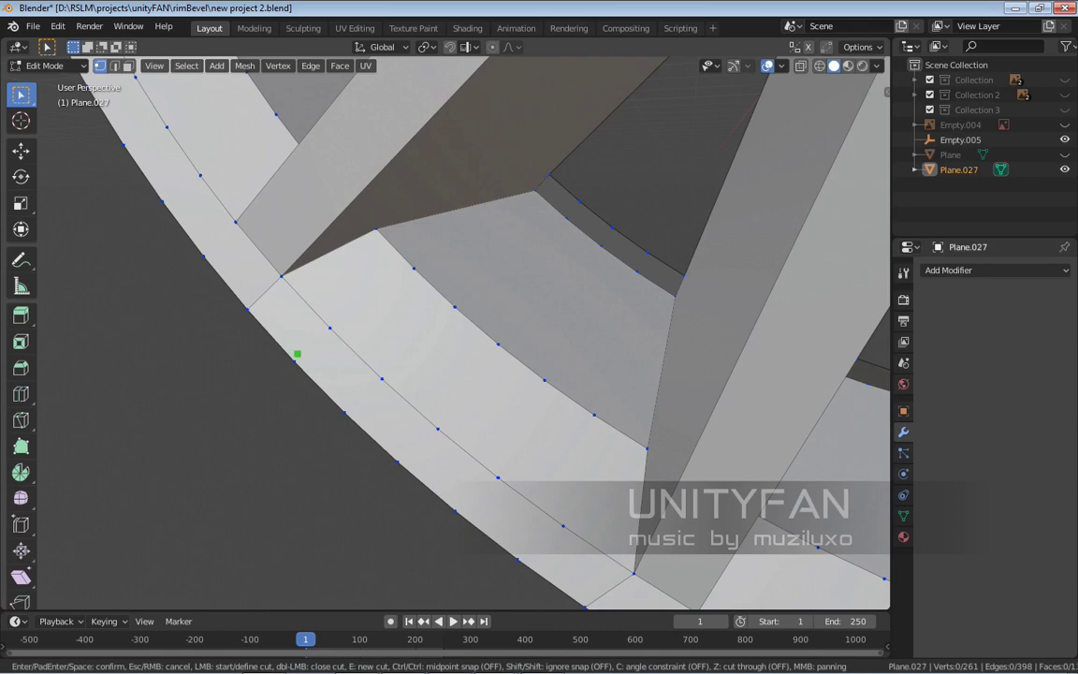
left_click(330, 327)
left_click(415, 268)
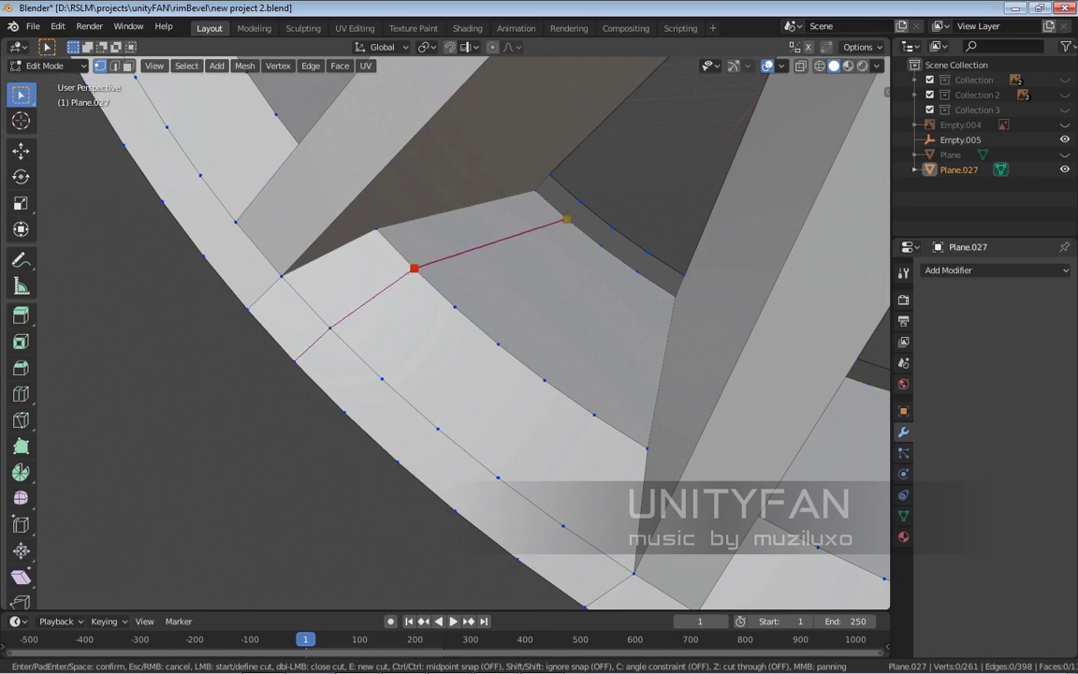
left_click(566, 219)
key("Return")
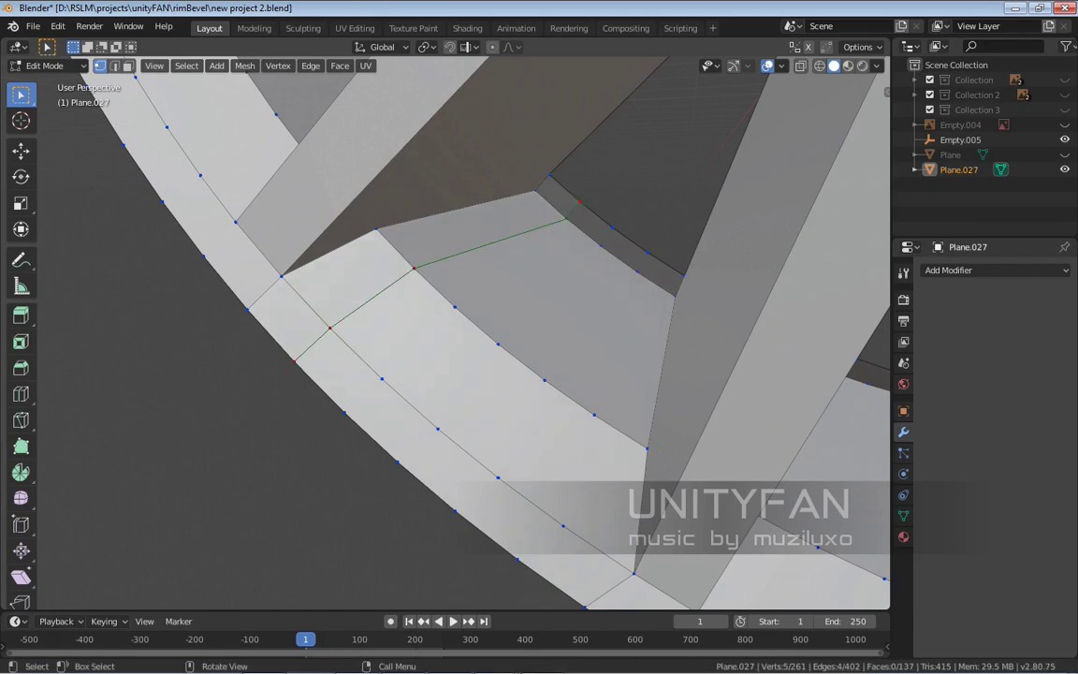
key("alt+a")
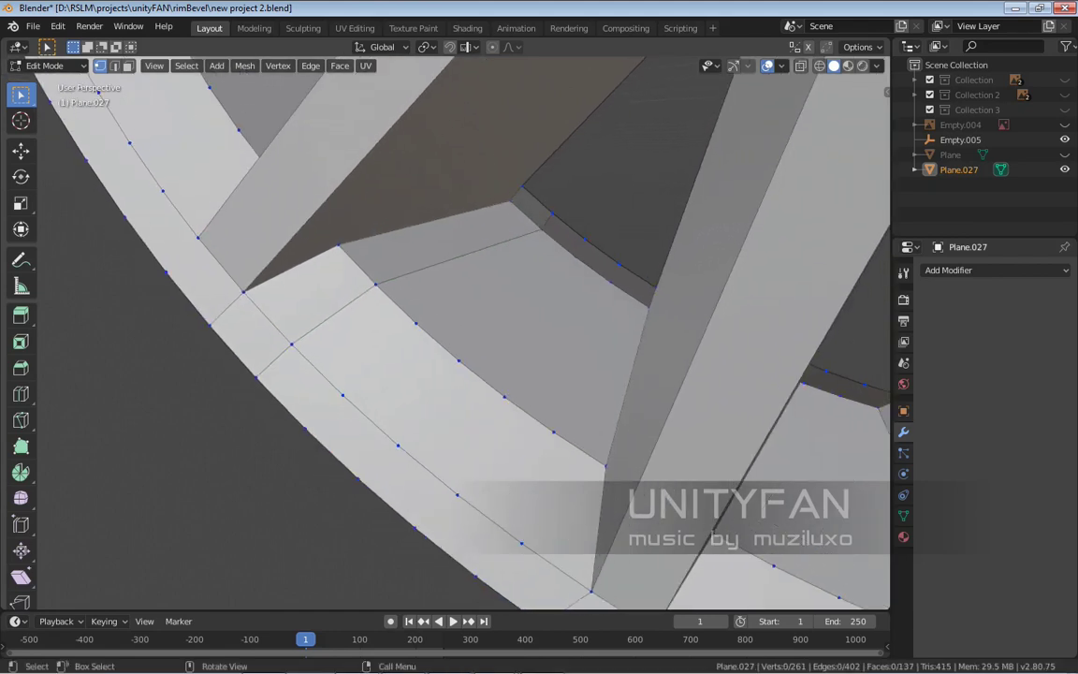
Add a second knife cut from a rim band vertex to the inner edge
key("k")
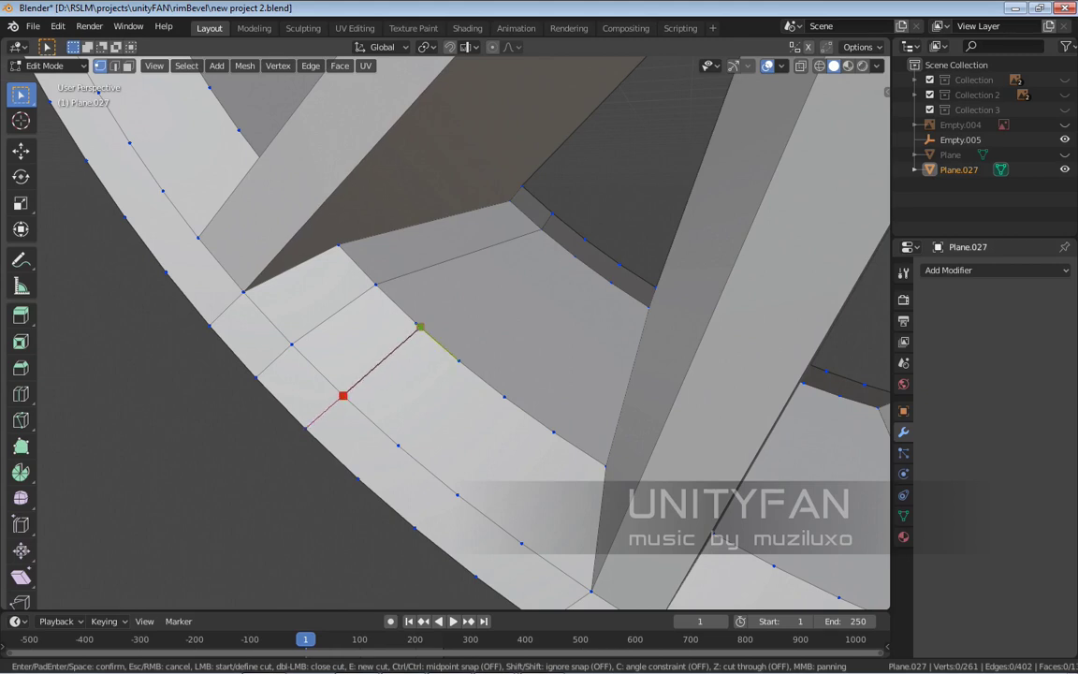
left_click(419, 325)
left_click(574, 256)
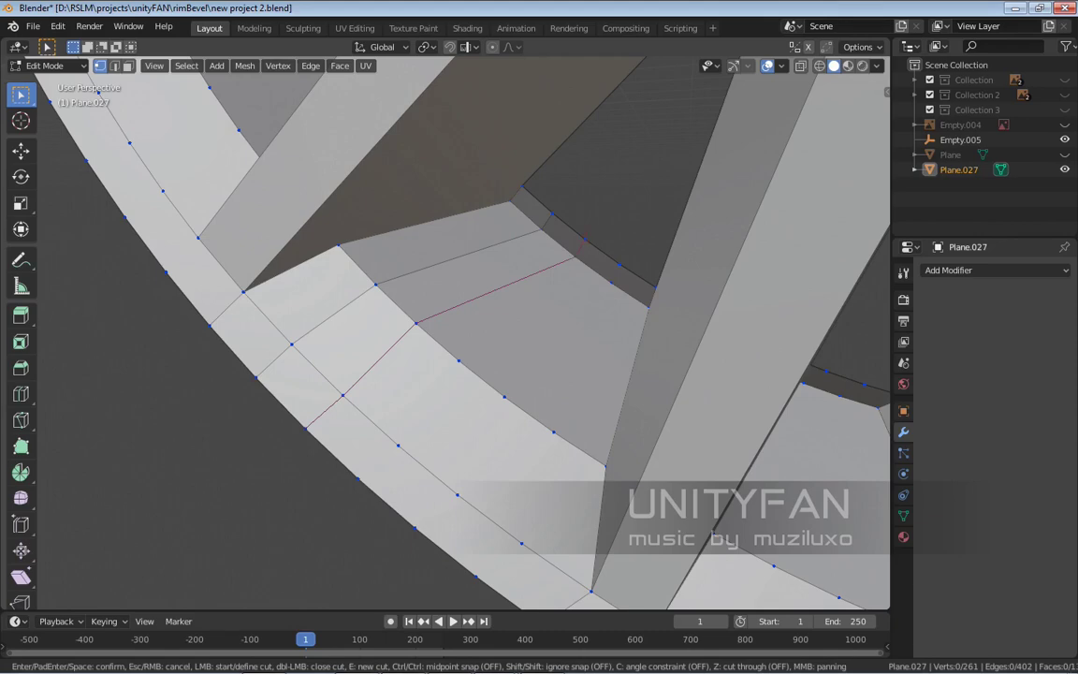
key("Return")
scroll(449, 327, "down", 4)
scroll(449, 327, "up", 4)
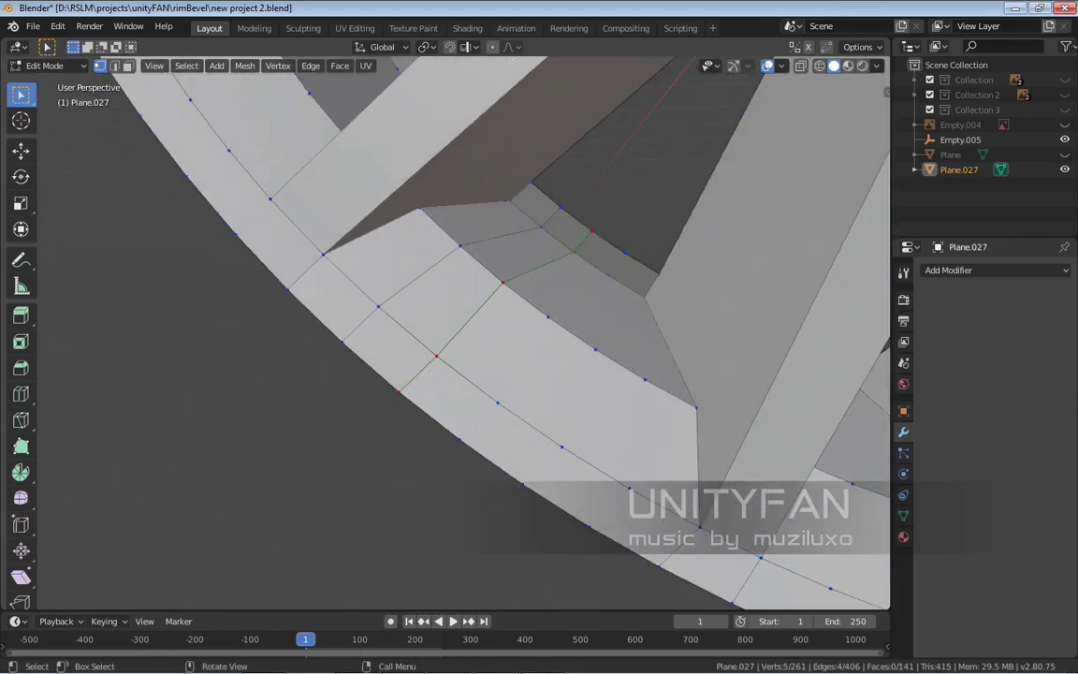
scroll(266, 321, "down", 4)
scroll(267, 321, "up", 3)
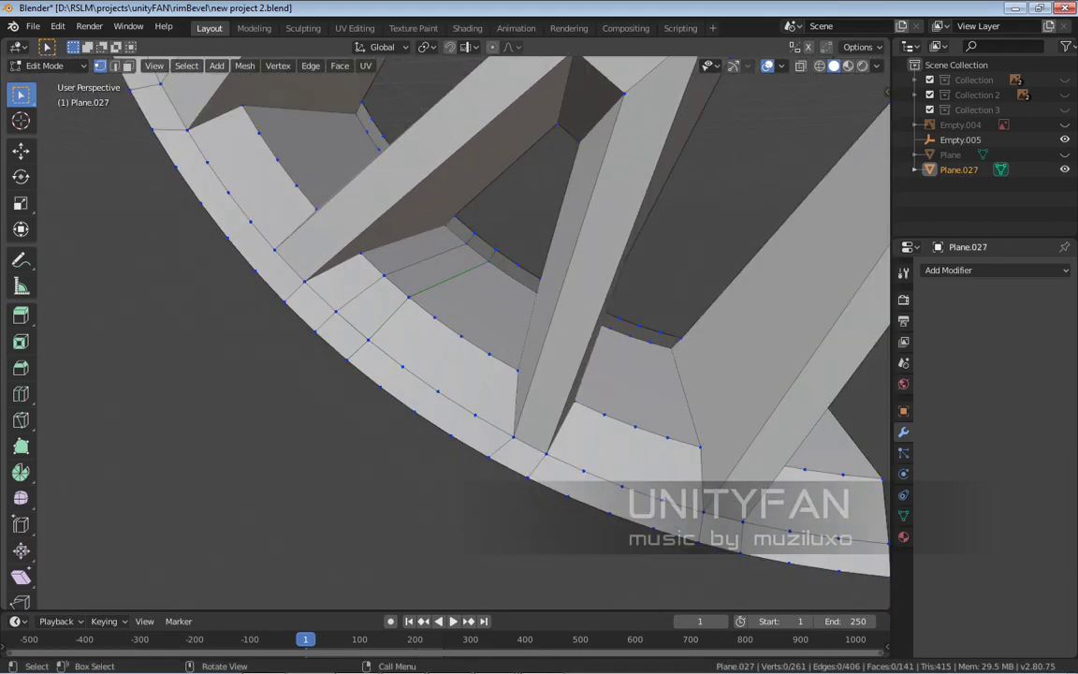
scroll(449, 332, "up", 2)
Make two knife cuts beside the spoke, each starting on the outer rim edge
key("k")
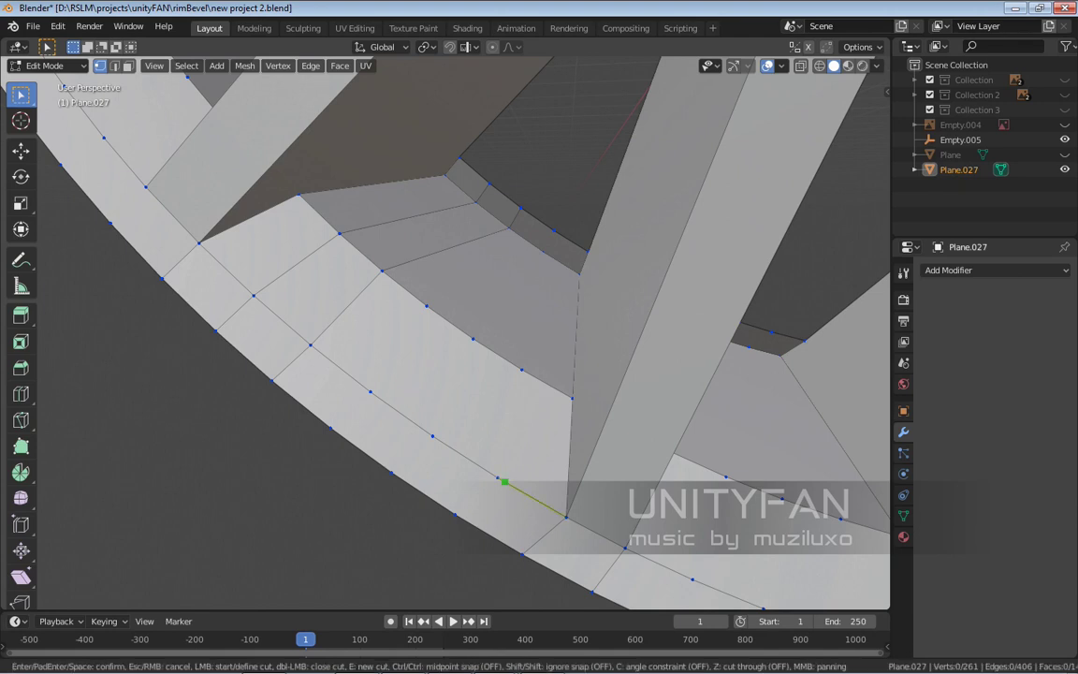
left_click(498, 478)
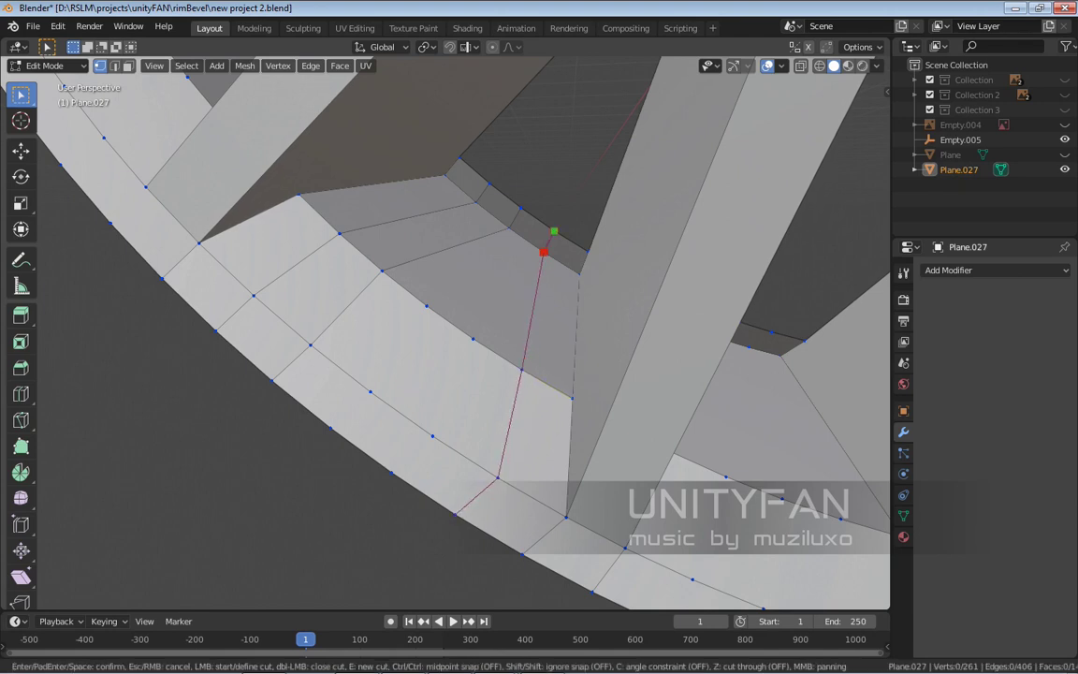
key("Return")
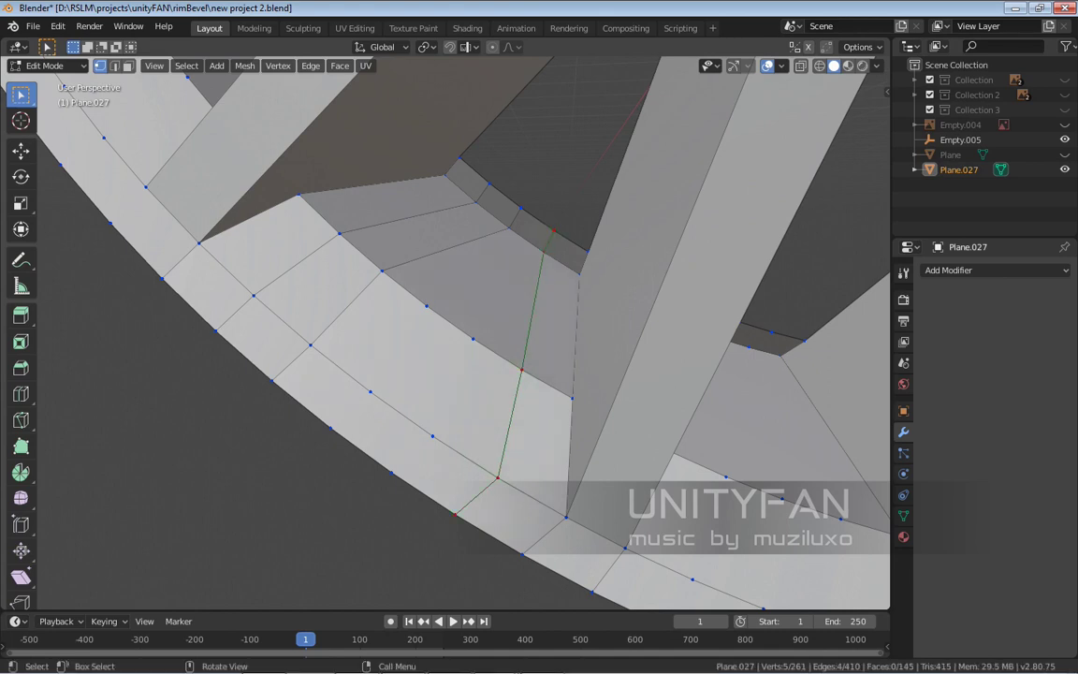
key("k")
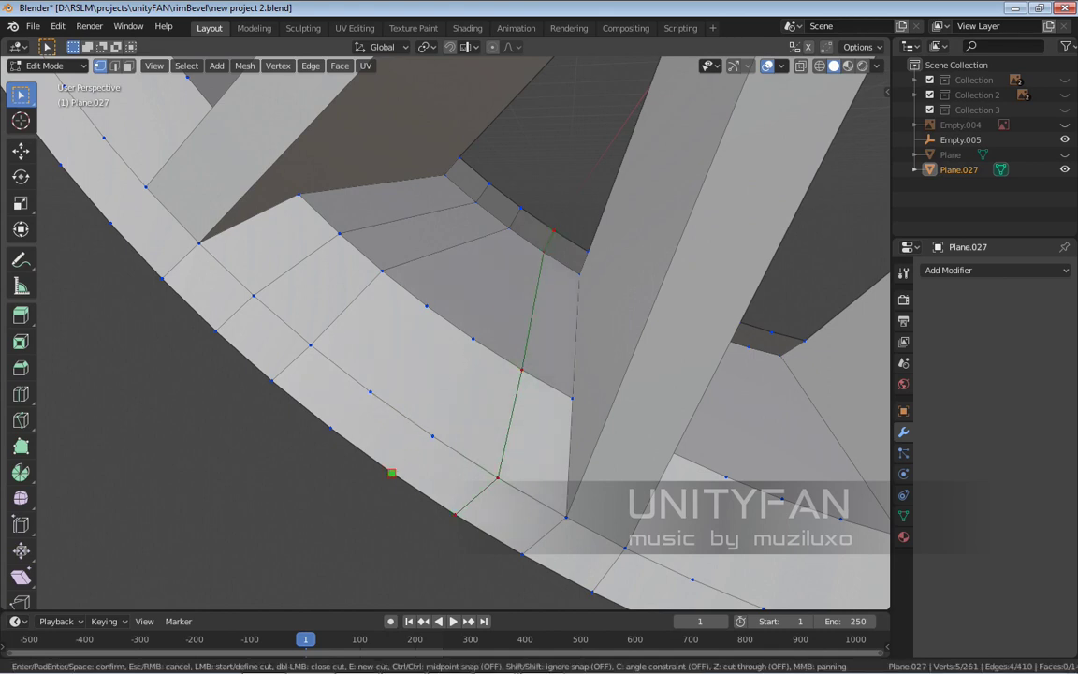
left_click(432, 436)
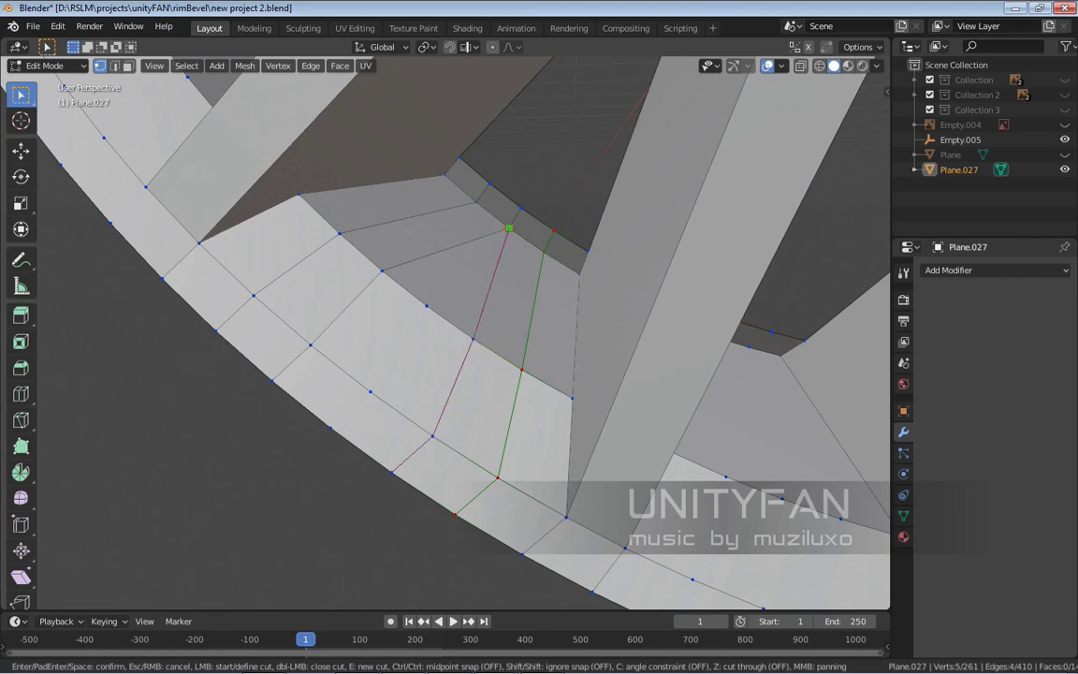
key("Return")
scroll(507, 228, "down", 4)
key("alt+a")
scroll(508, 228, "up", 5)
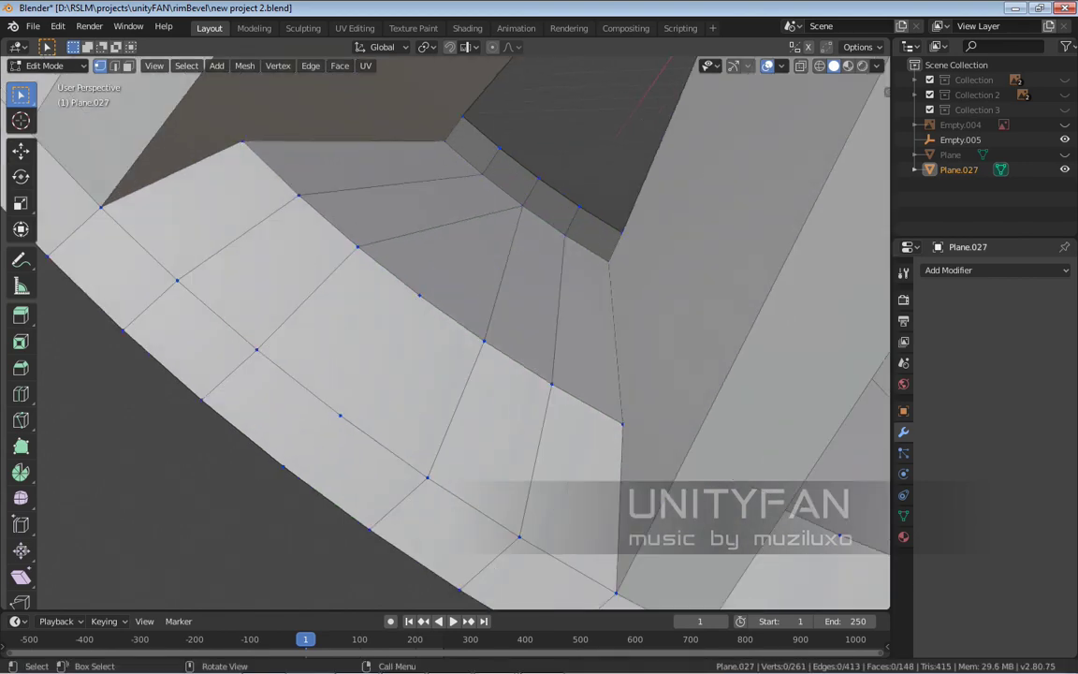
Cut across the curved band up to the inner corner, then return to Object Mode
key("k")
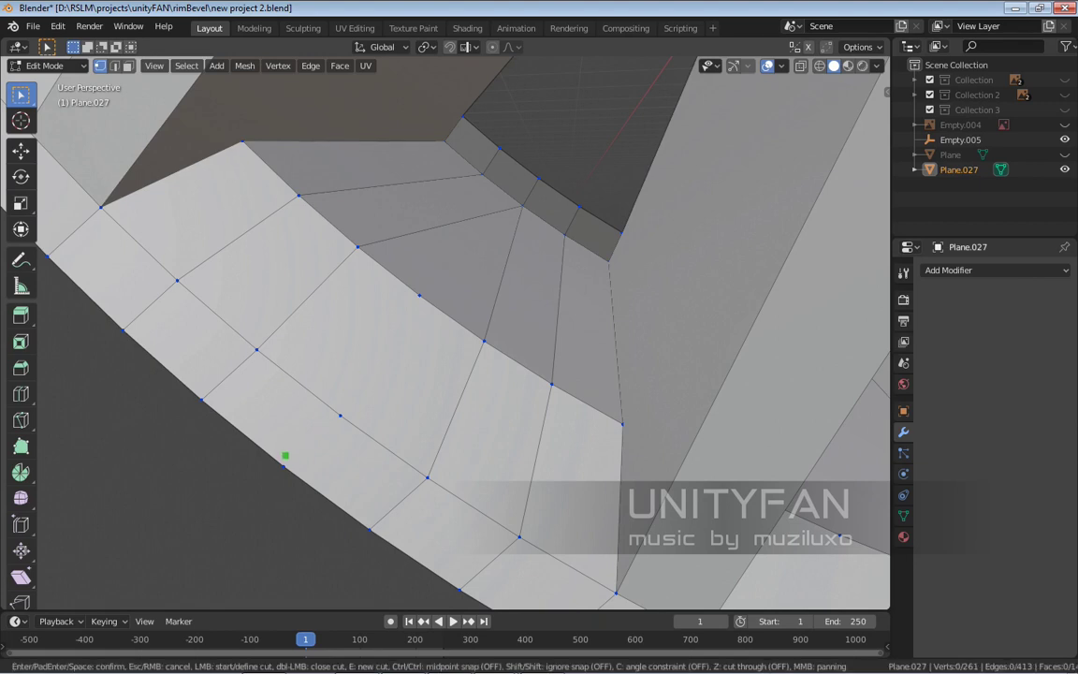
left_click(284, 465)
left_click(340, 413)
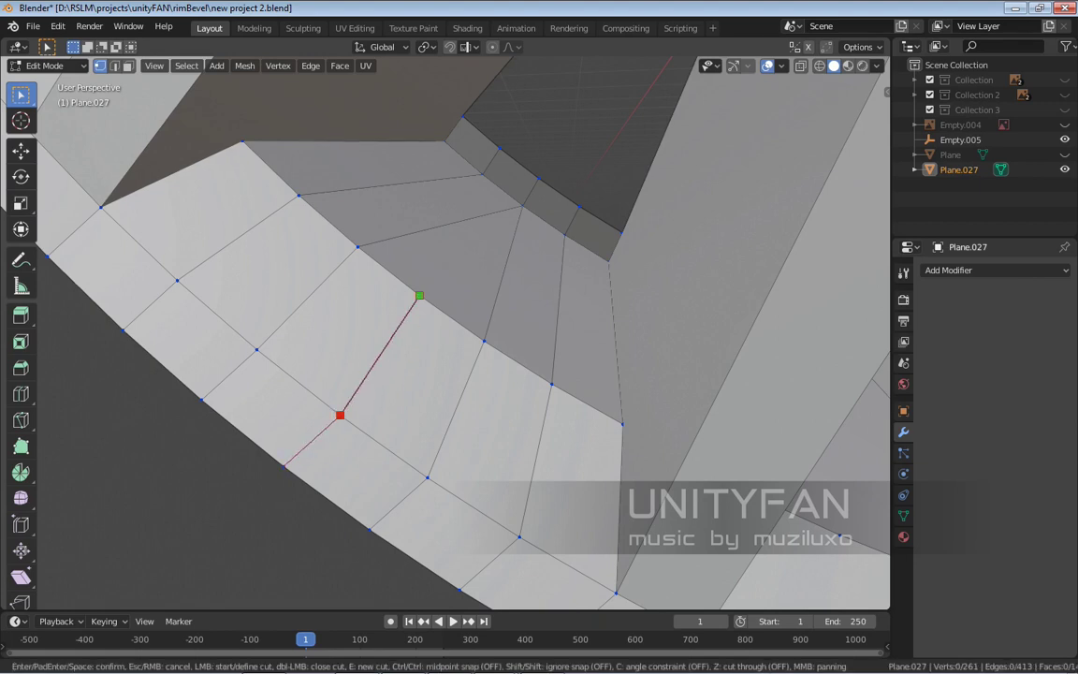
left_click(419, 296)
left_click(522, 204)
key("Return")
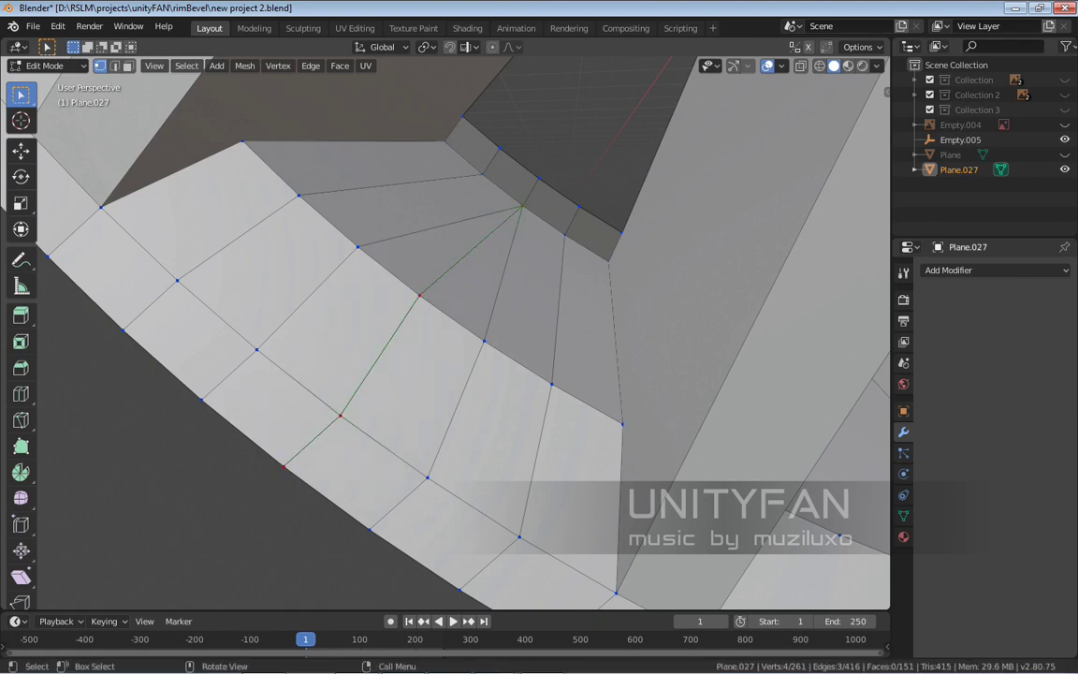
scroll(467, 327, "down", 5)
middle_click_drag(468, 327, 608, 290)
key("Tab")
Back in Edit Mode, knife-cut from the corner vertex to the hub edge
scroll(444, 332, "up", 6)
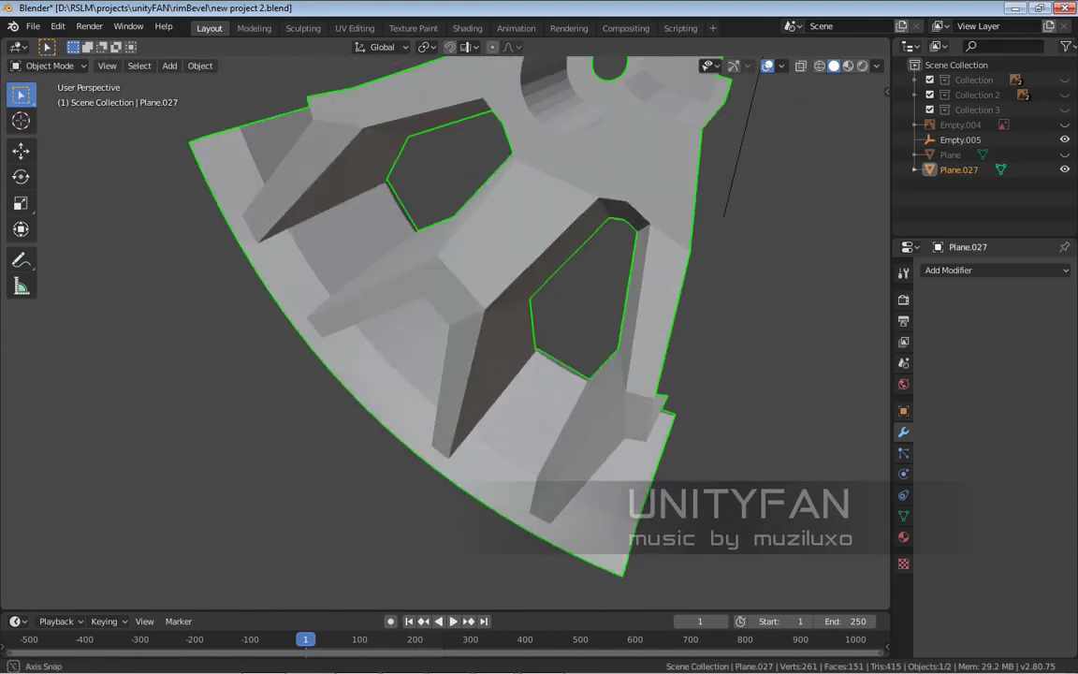
key("Tab")
scroll(444, 332, "up", 3)
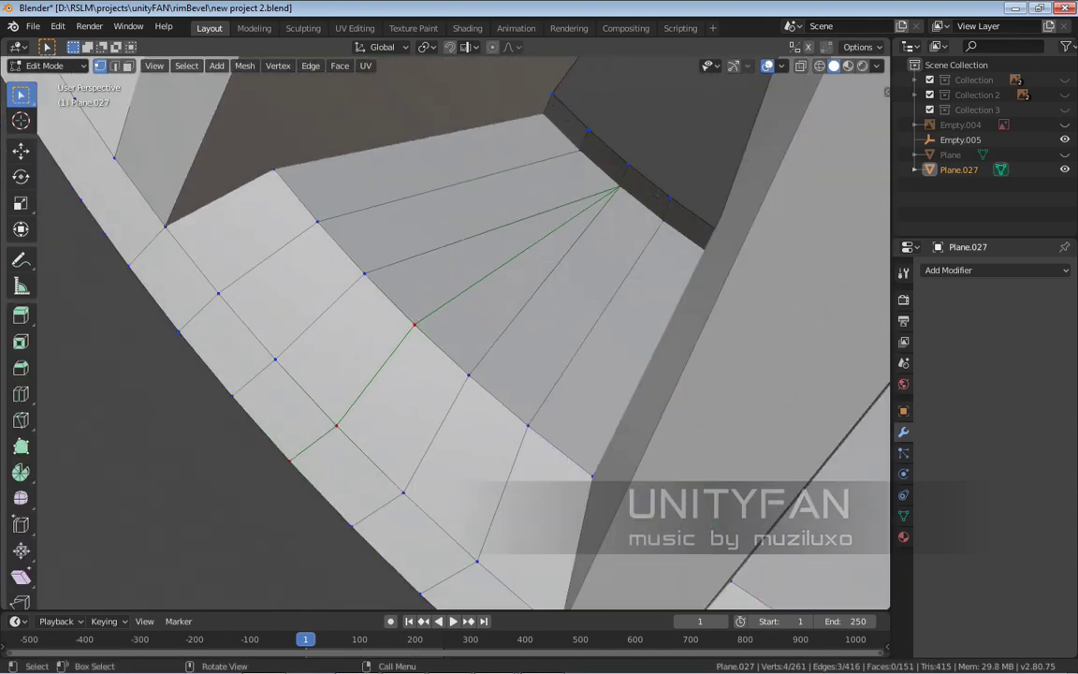
middle_click_drag(444, 332, 556, 304)
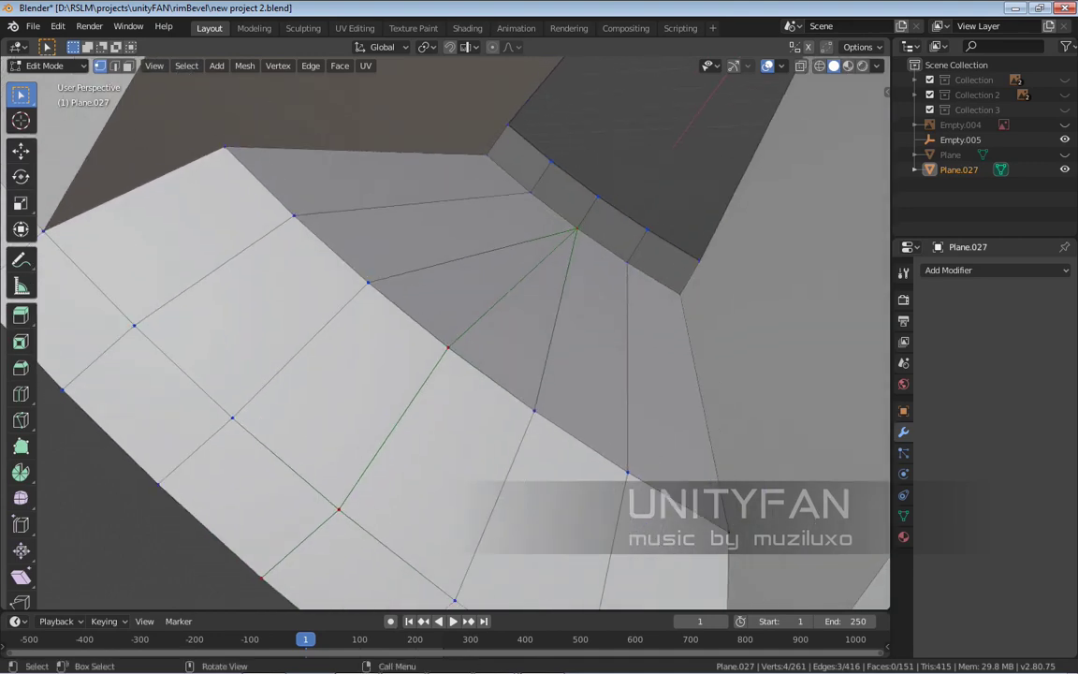
key("k")
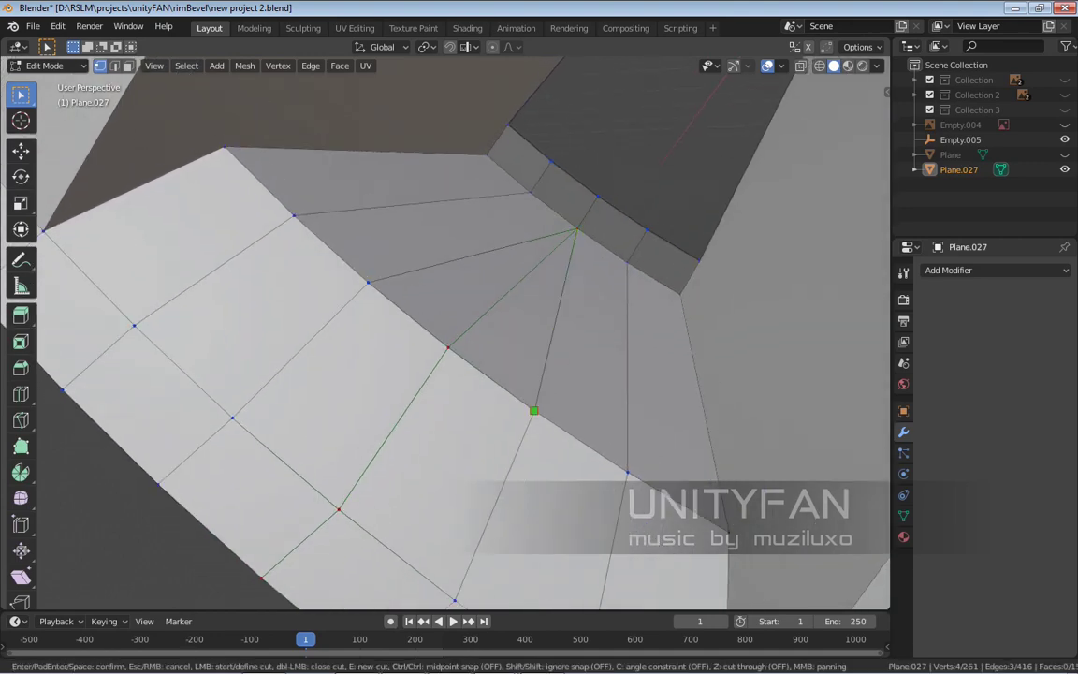
left_click(533, 410)
key("Escape")
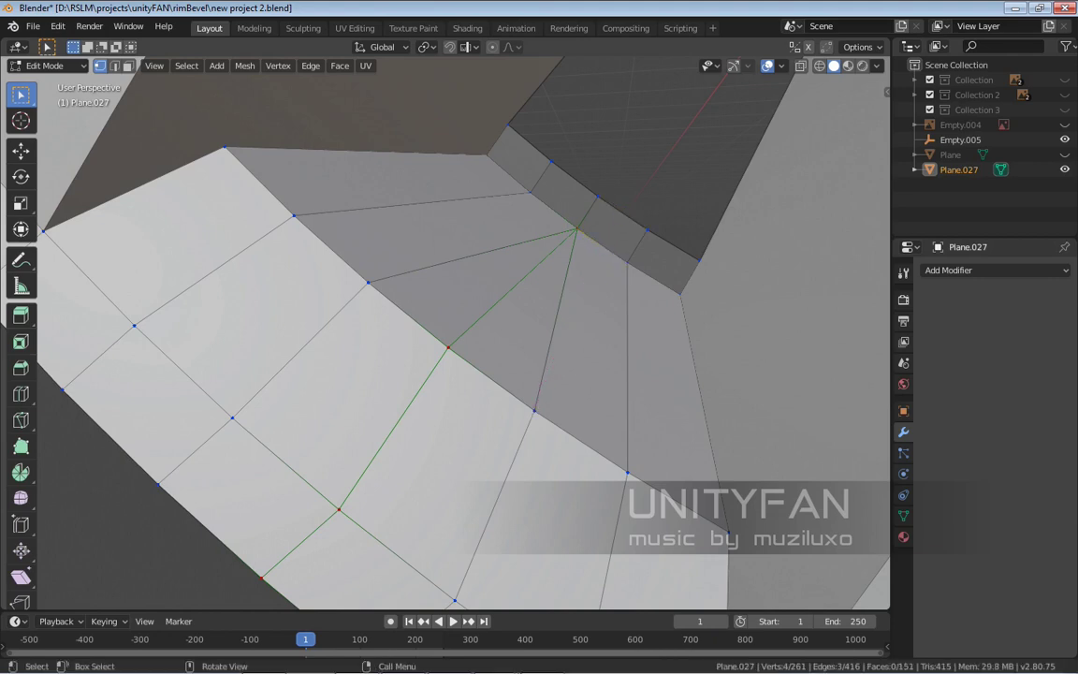
middle_click_drag(621, 213, 611, 209, "shift")
key("k")
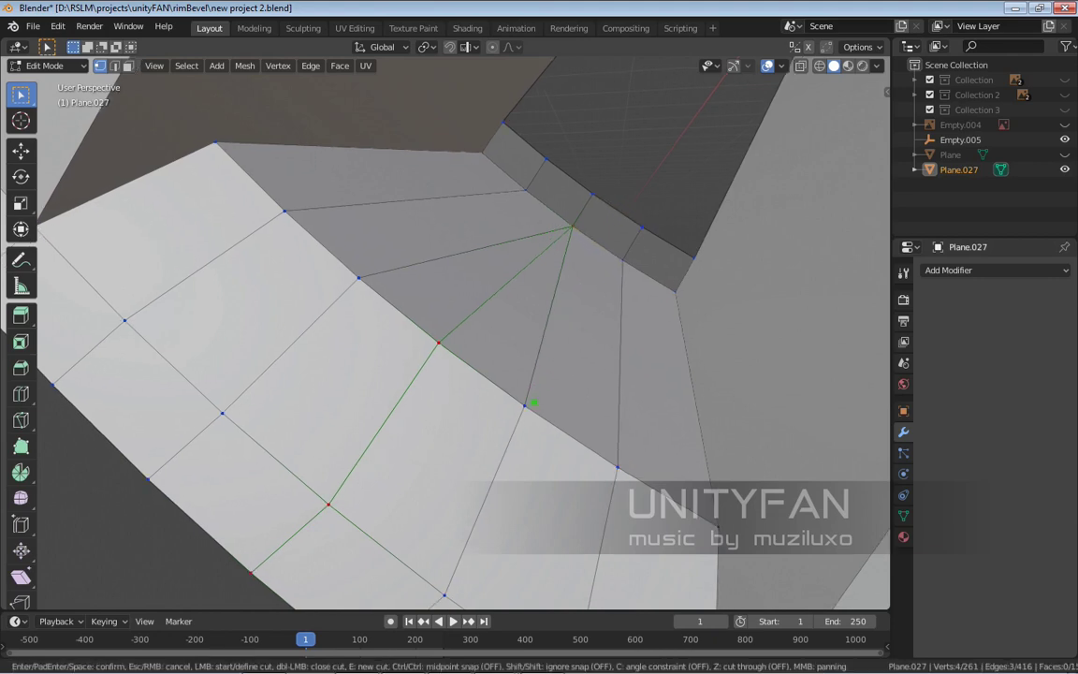
left_click(524, 405)
key("Return")
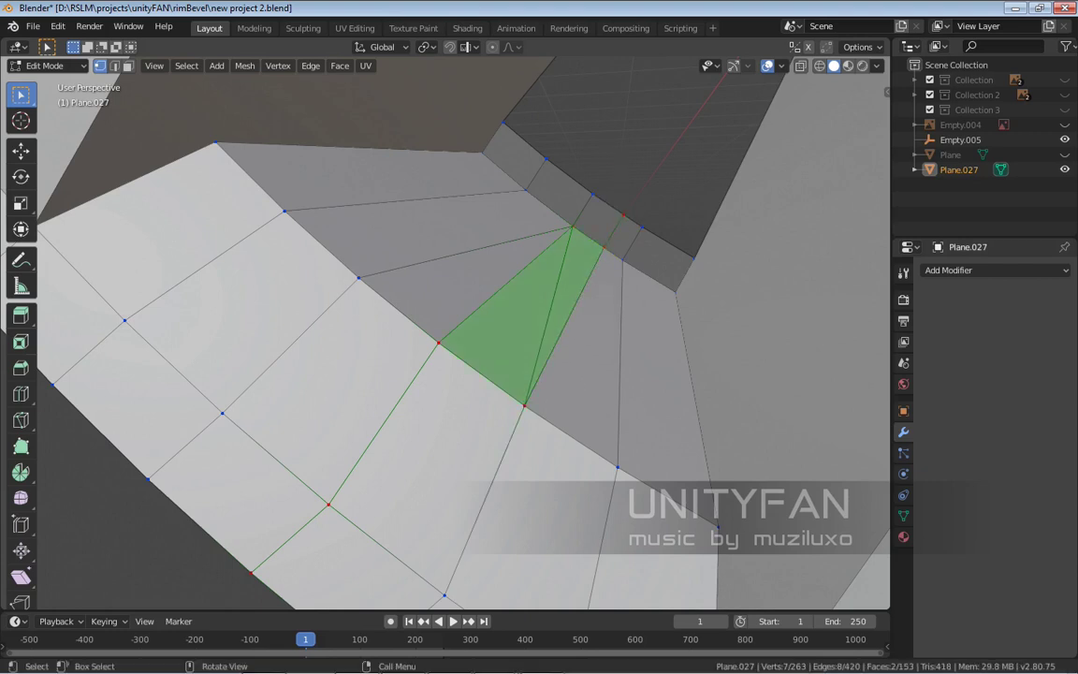
Add two more knife cuts, one from a band vertex and one to the hub edge
middle_click_drag(635, 288, 605, 278, "shift")
key("k")
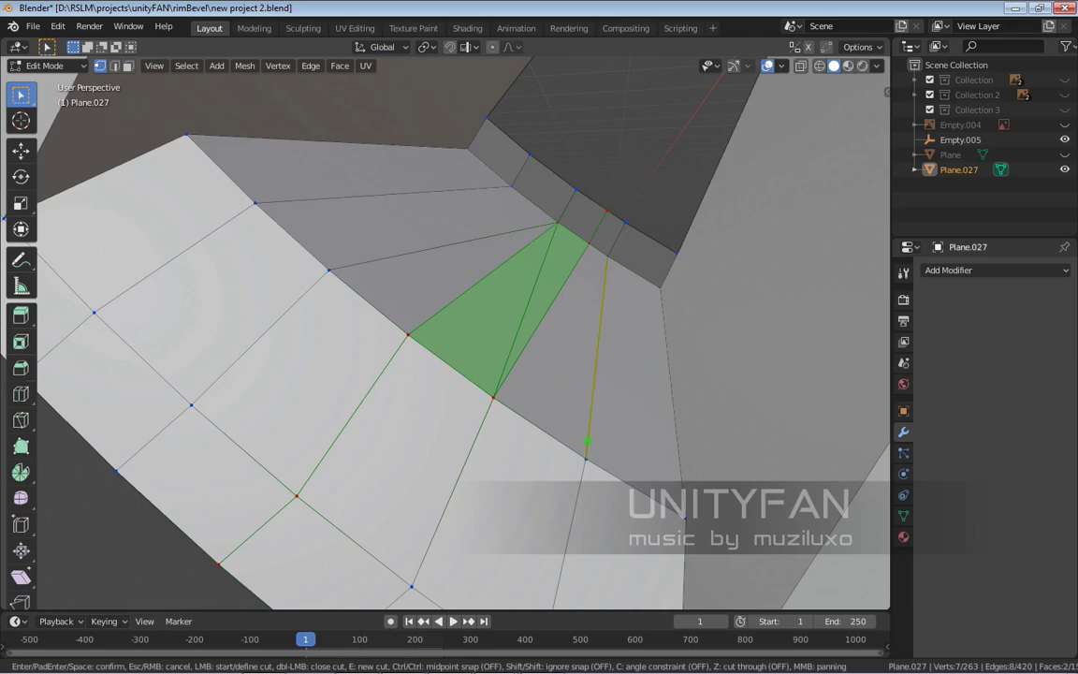
left_click(586, 458)
key("Return")
middle_click_drag(641, 233, 676, 260)
key("k")
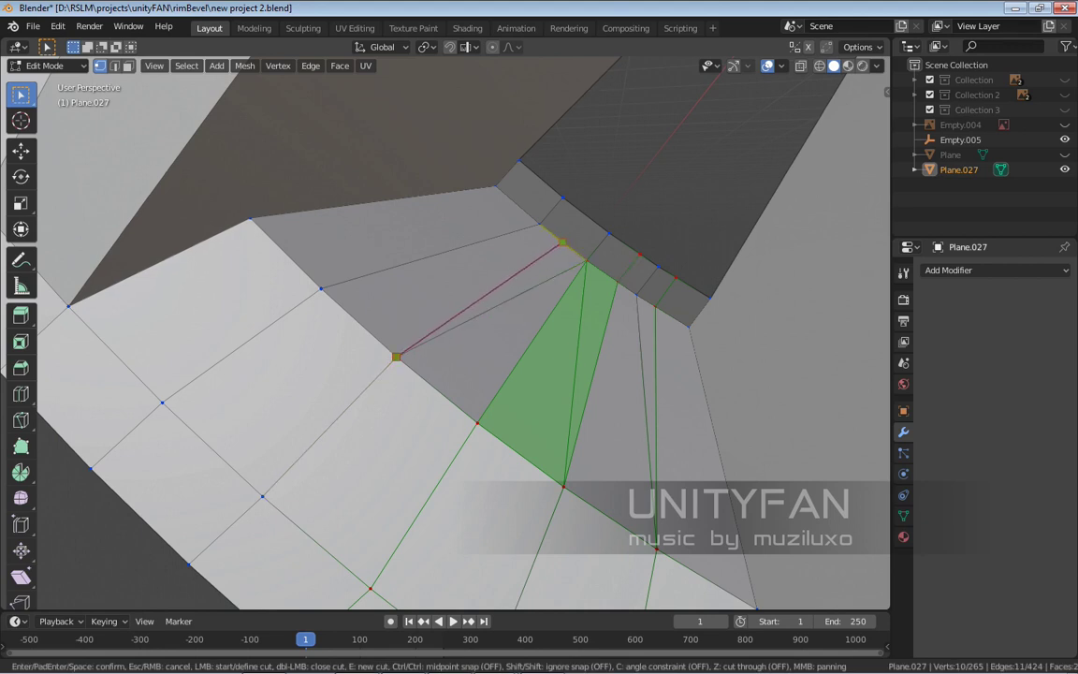
left_click(561, 242)
key("Return")
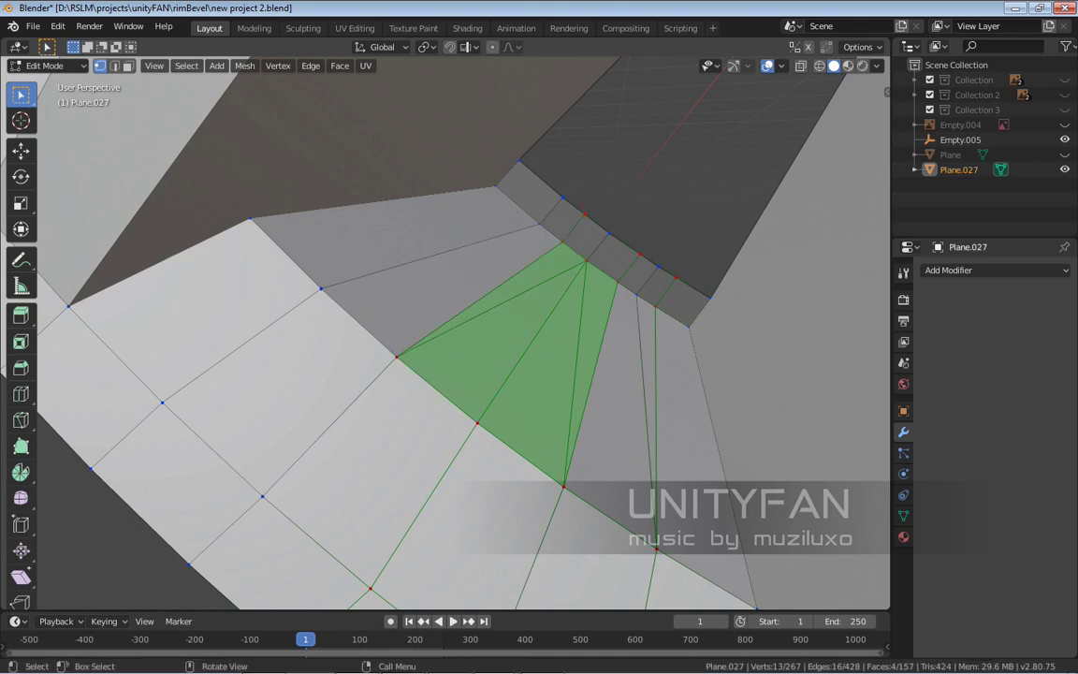
Knife-cut from the rim corner vertex to the hub edge
middle_click_drag(468, 375, 477, 377)
key("k")
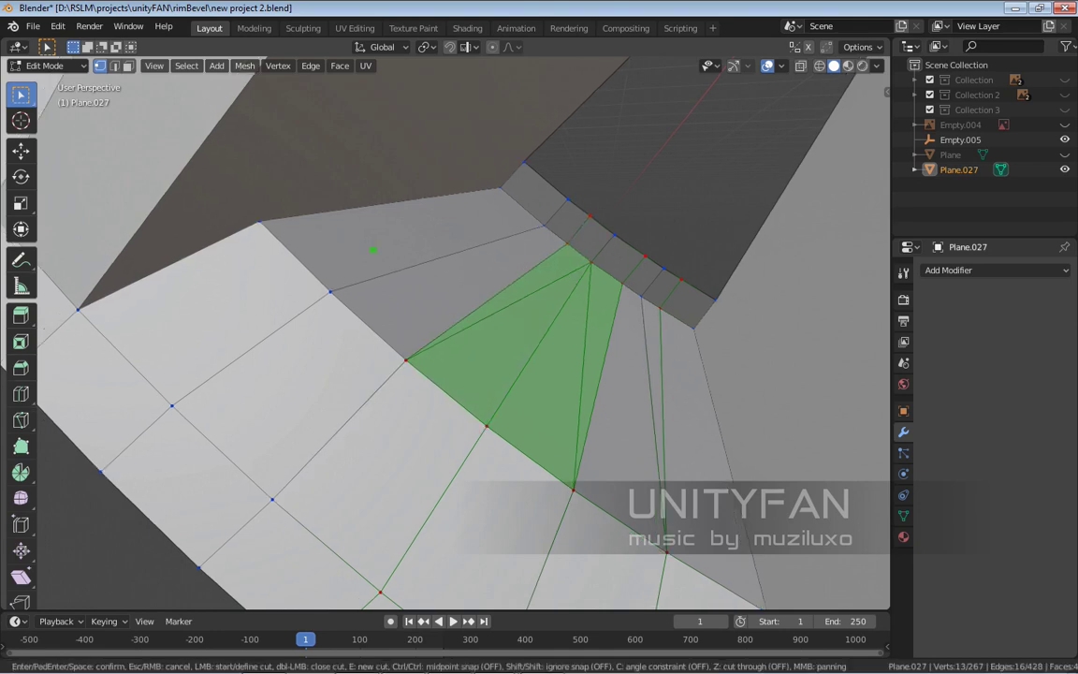
left_click(330, 291)
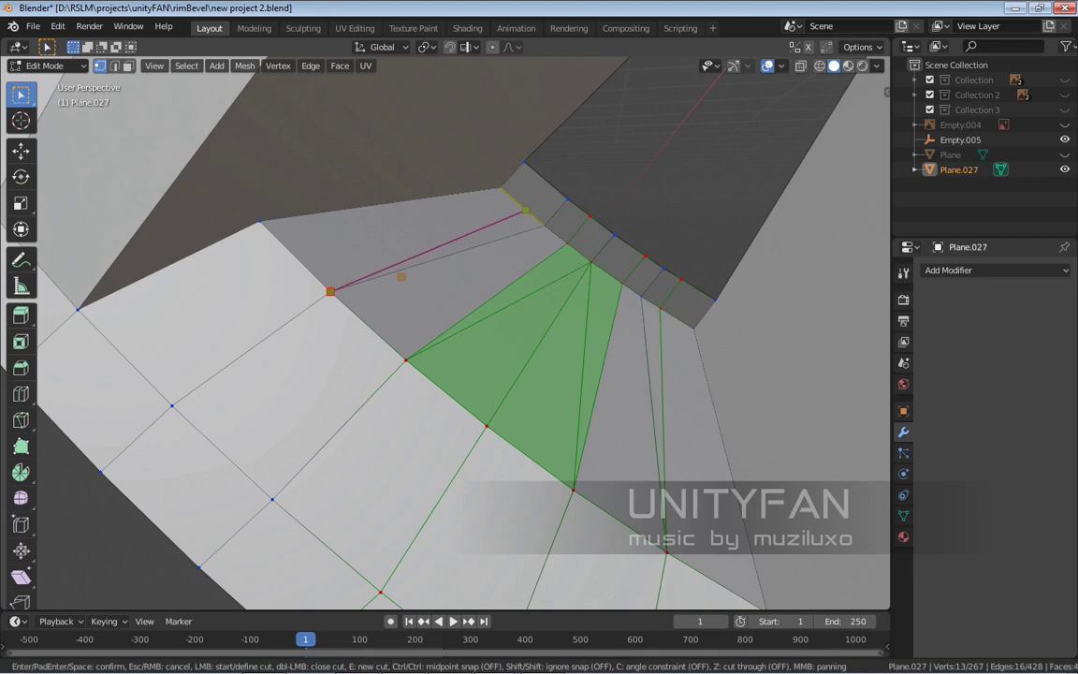
key("Escape")
middle_click_drag(468, 374, 488, 430, "shift")
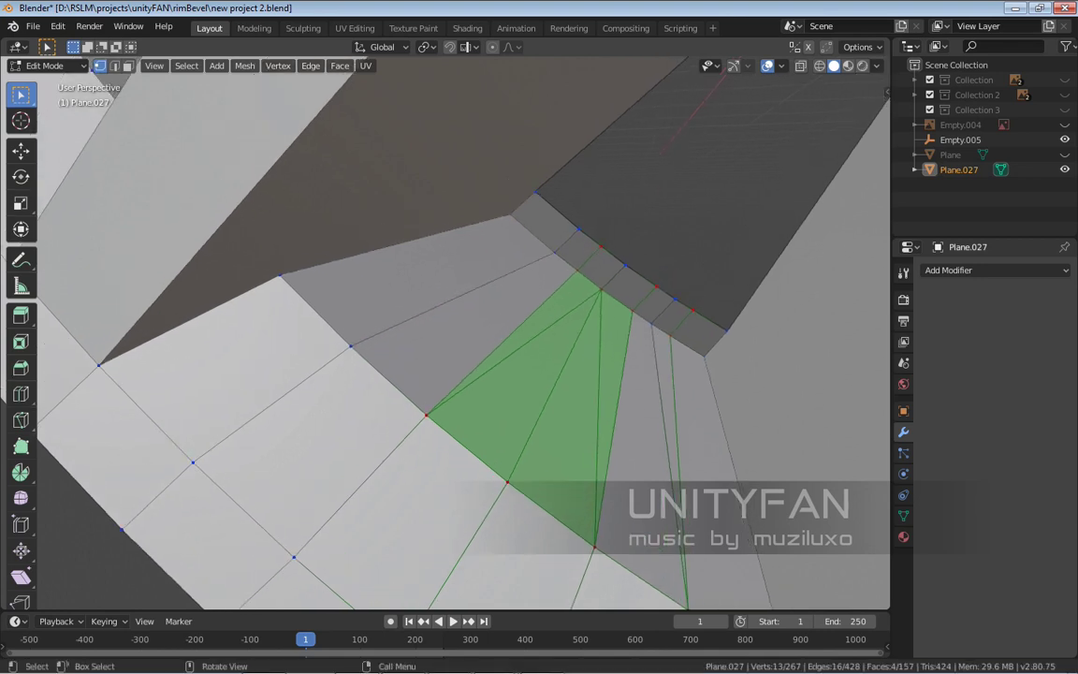
key("k")
left_click(350, 346)
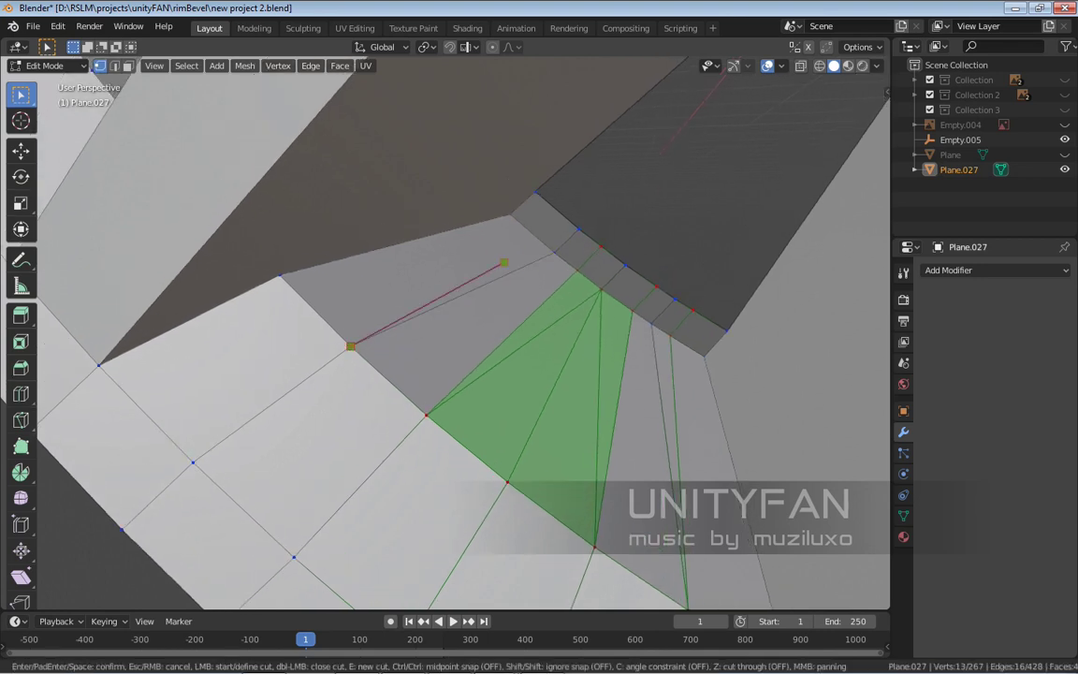
left_click(540, 240)
key("Return")
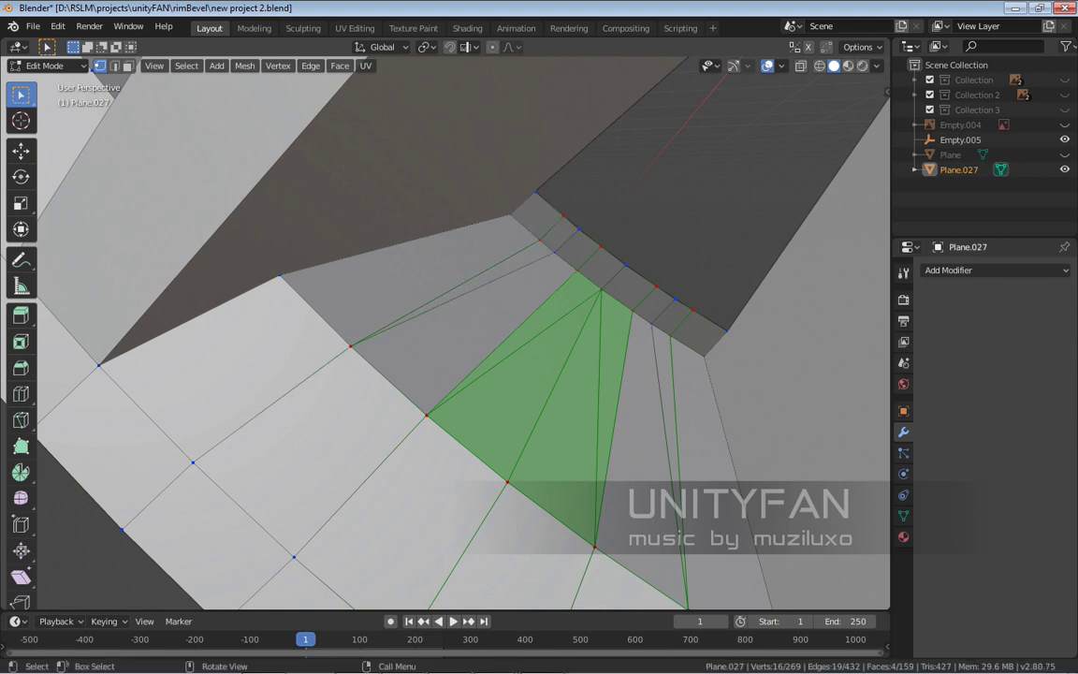
middle_click_drag(561, 374, 548, 365)
In edge select mode, dissolve two surplus fan edges near the rim's inner corner
key("2")
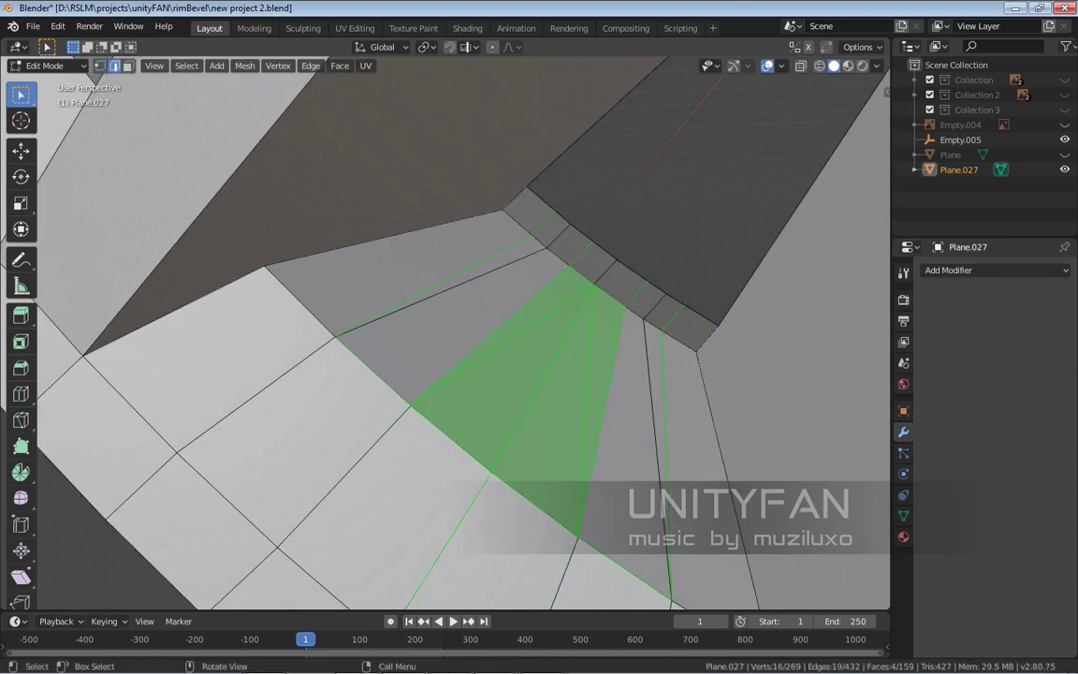
left_click(486, 271)
key("x")
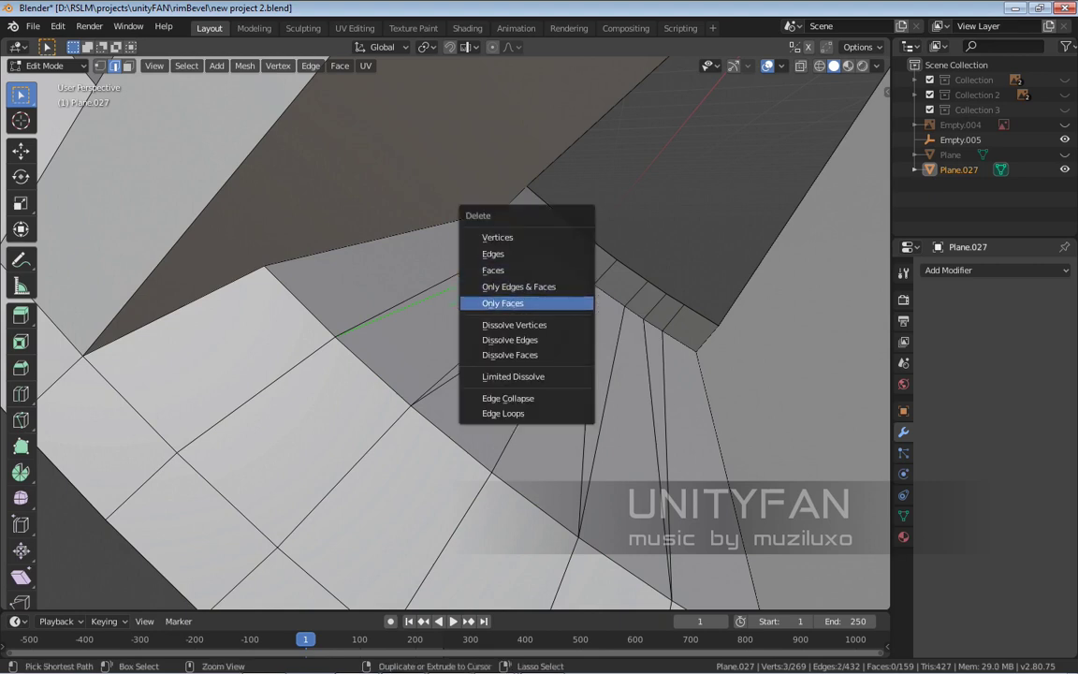
left_click(510, 340)
left_click(503, 345)
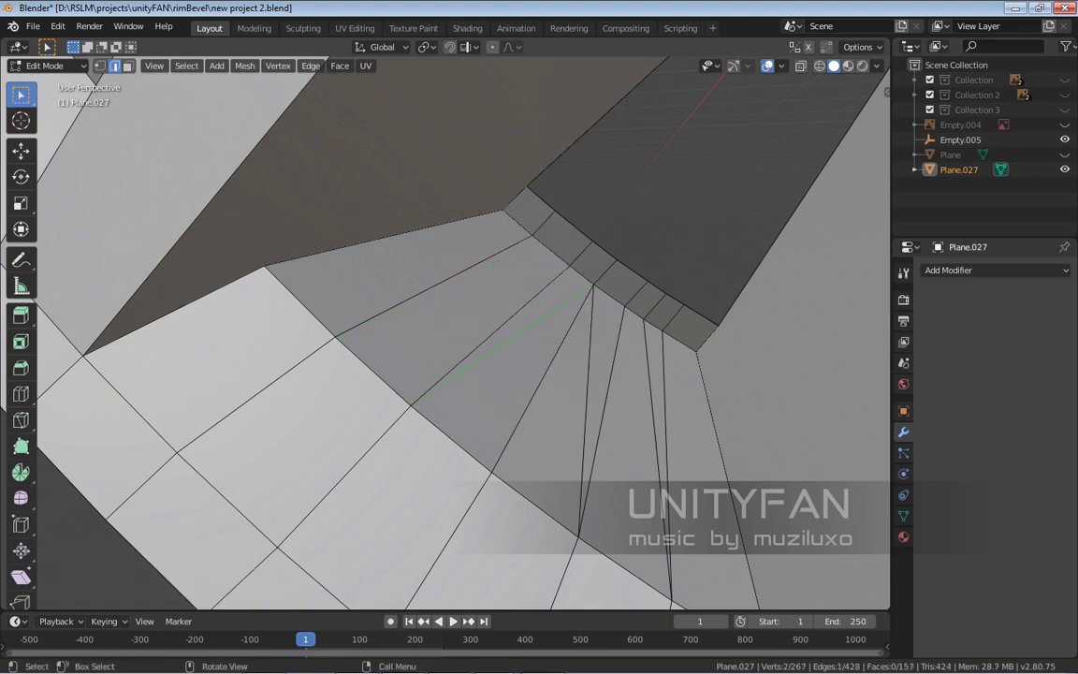
key("x")
left_click(505, 297)
Dissolve two extra vertical edges near the hub and check the rim
left_click(587, 356)
key("x")
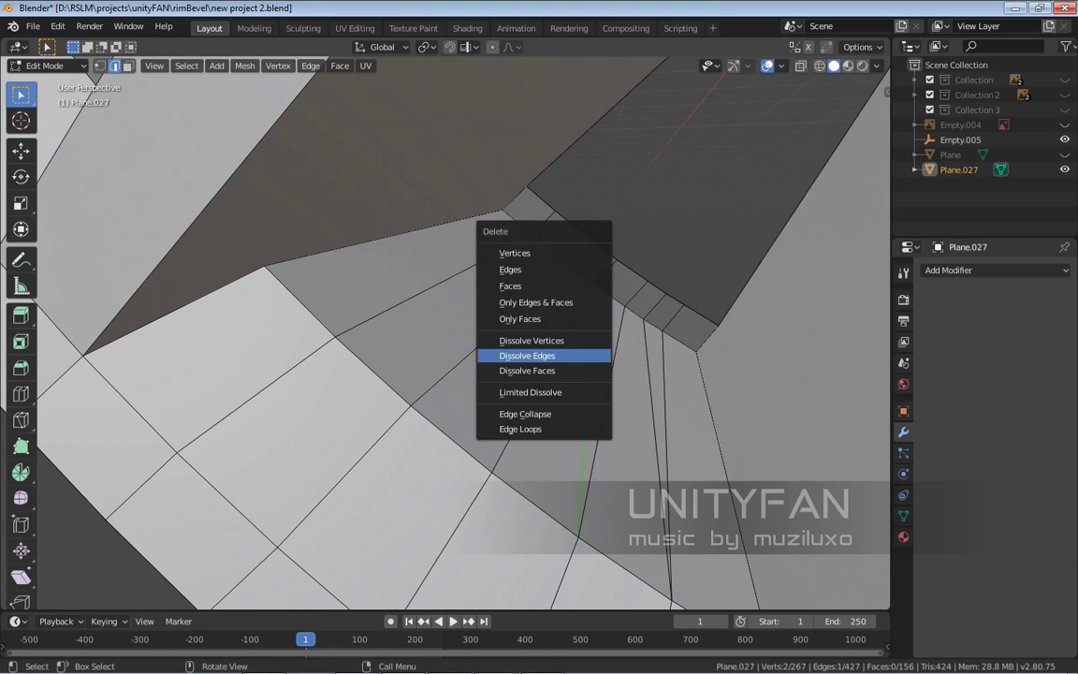
left_click(526, 356)
left_click(624, 421)
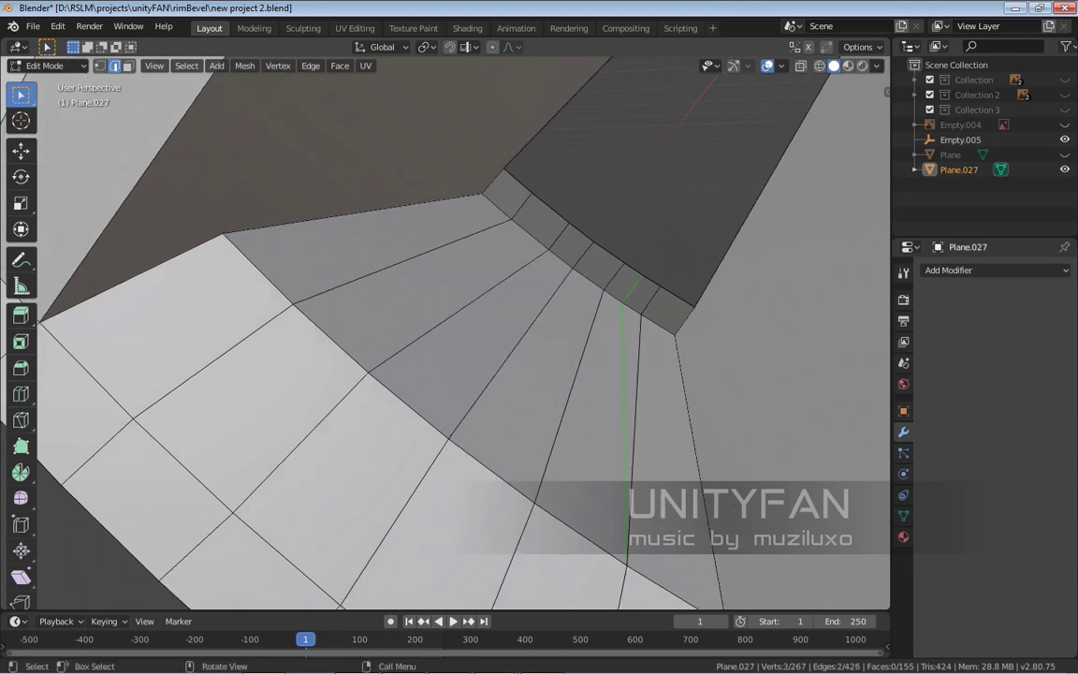
key("x")
left_click(578, 281)
scroll(577, 281, "down", 4)
middle_click_drag(577, 282, 735, 140)
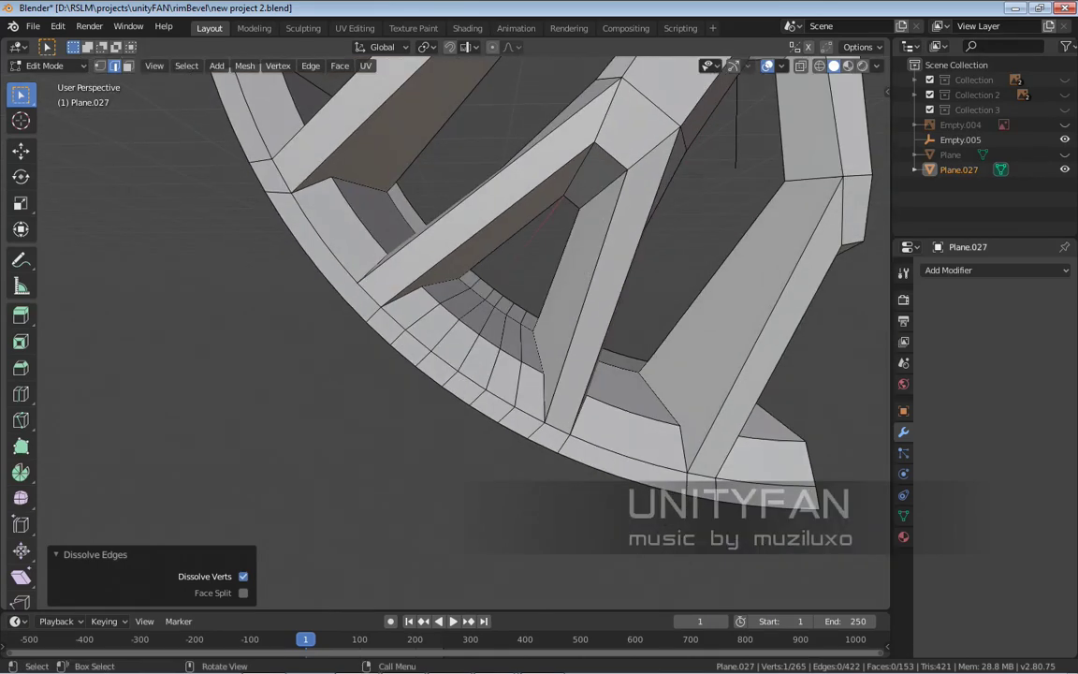
scroll(735, 140, "up", 5)
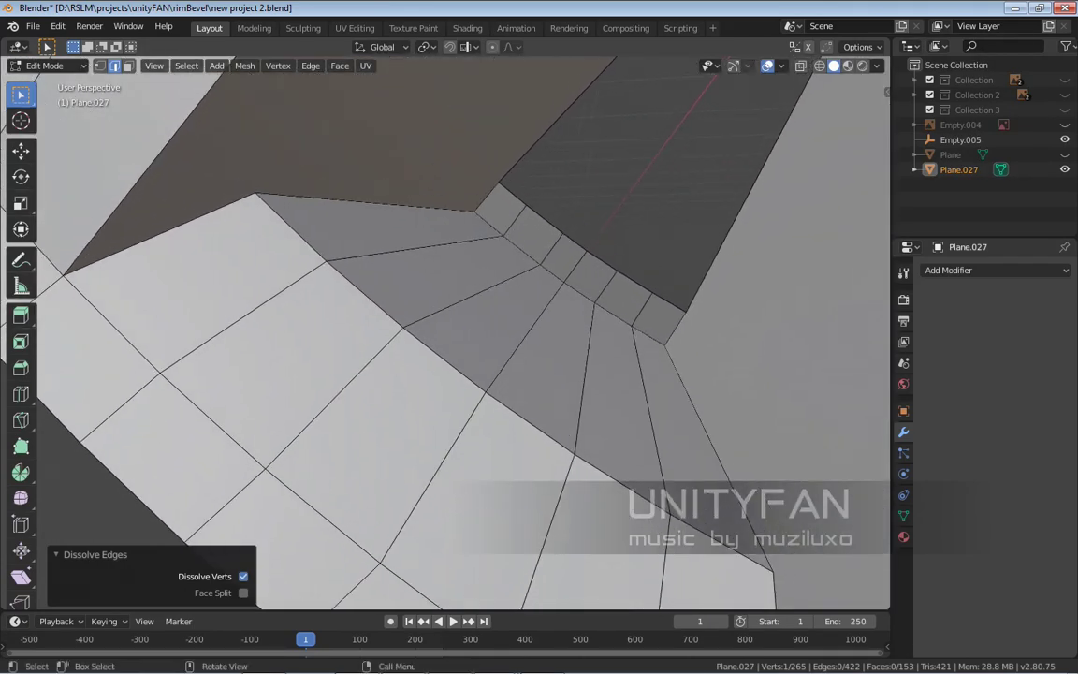
Knife-cut a new edge from the corner vertex to the hub edge
key("1")
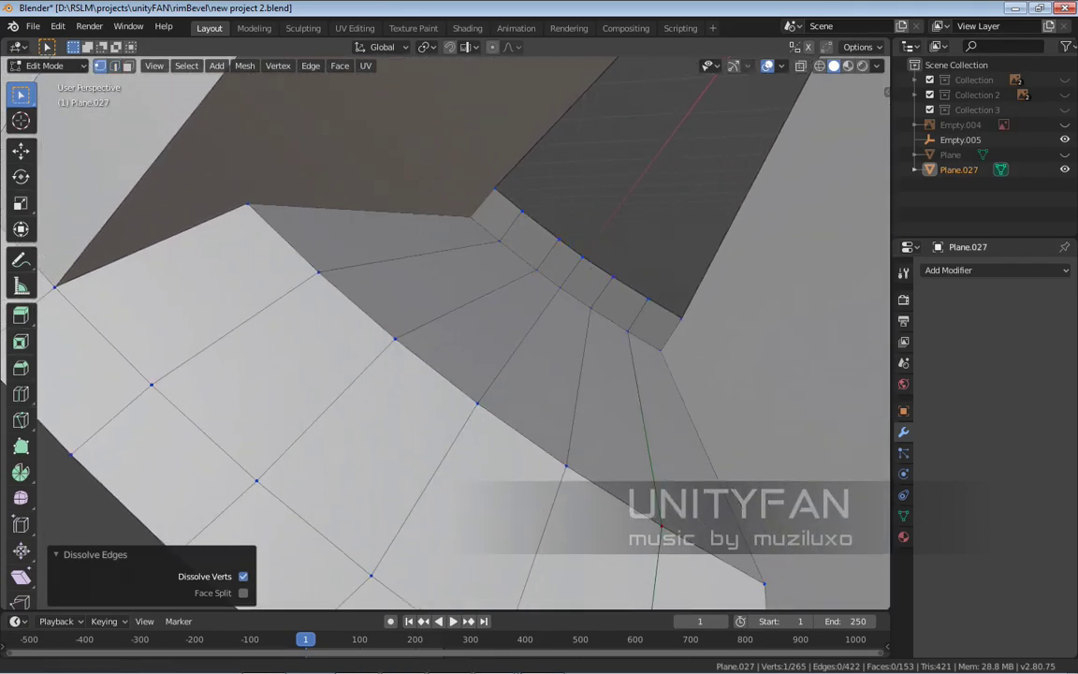
key("k")
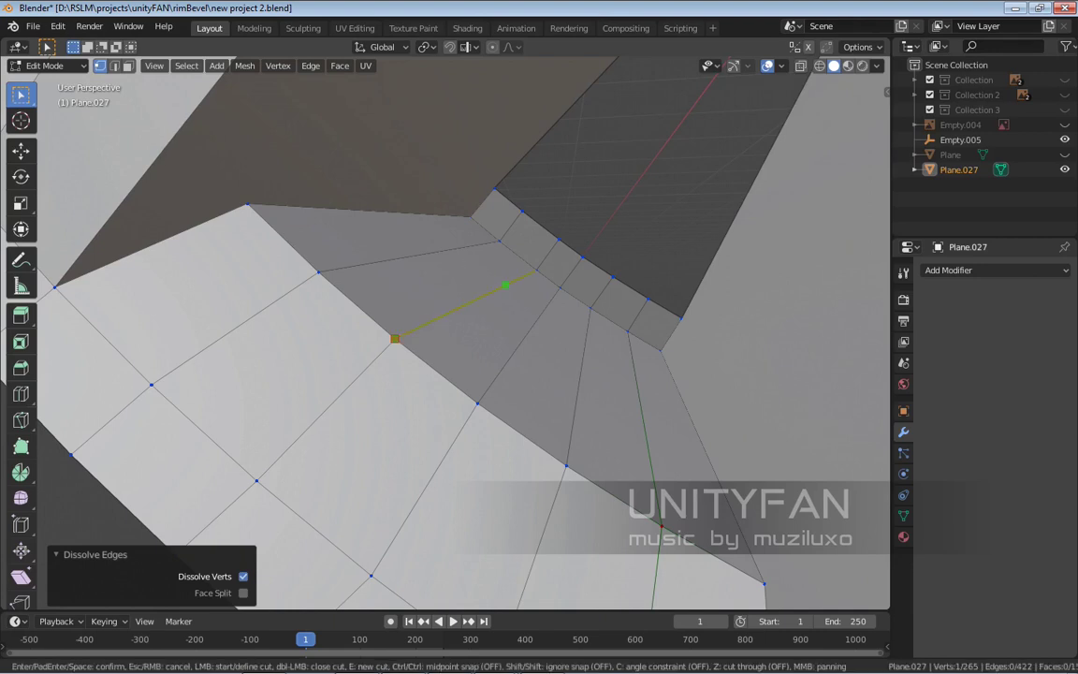
scroll(505, 286, "up", 2)
left_click(303, 349)
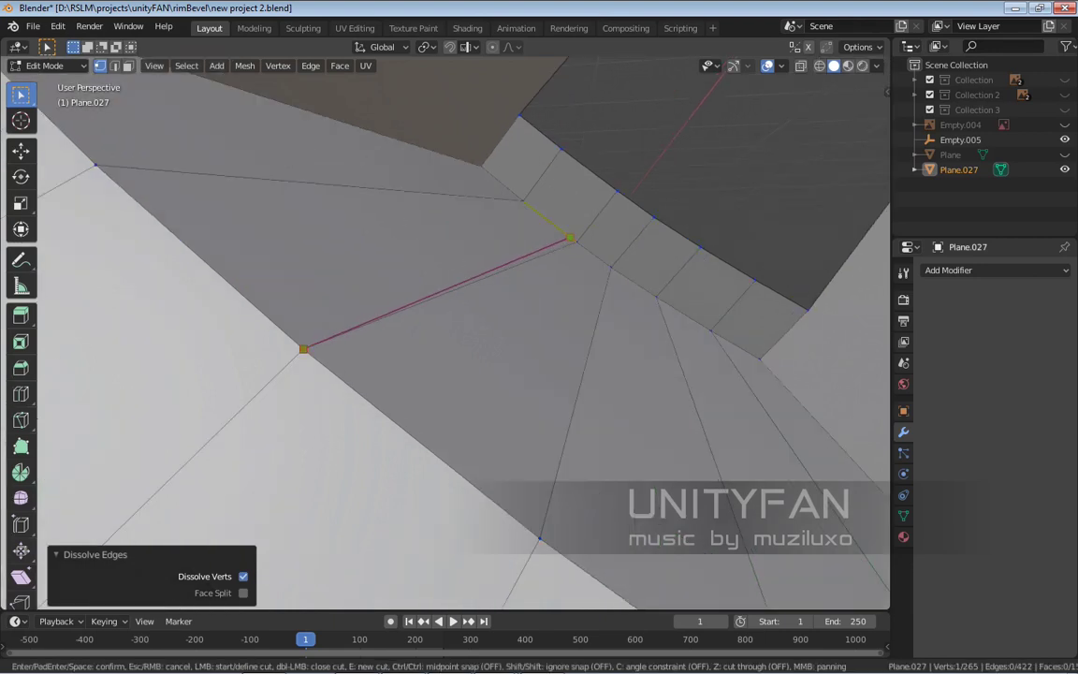
left_click(570, 238)
left_click(608, 185)
key("Return")
Dissolve the new knife-cut edges, leaving 265 vertices and 153 faces
key("2")
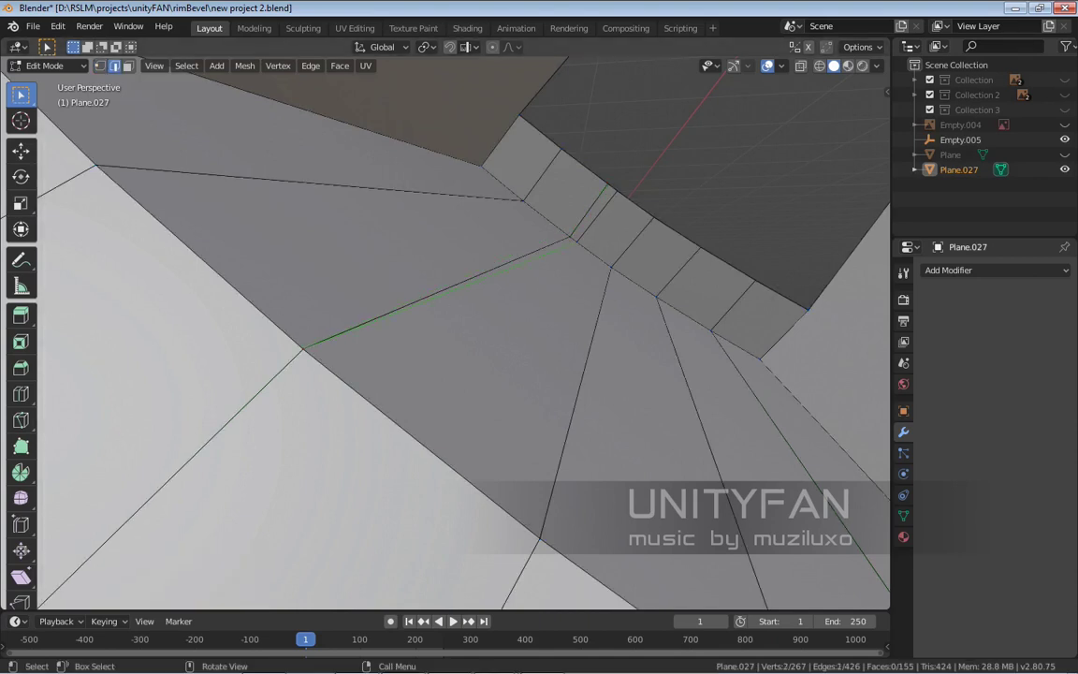
key("x")
left_click(554, 219)
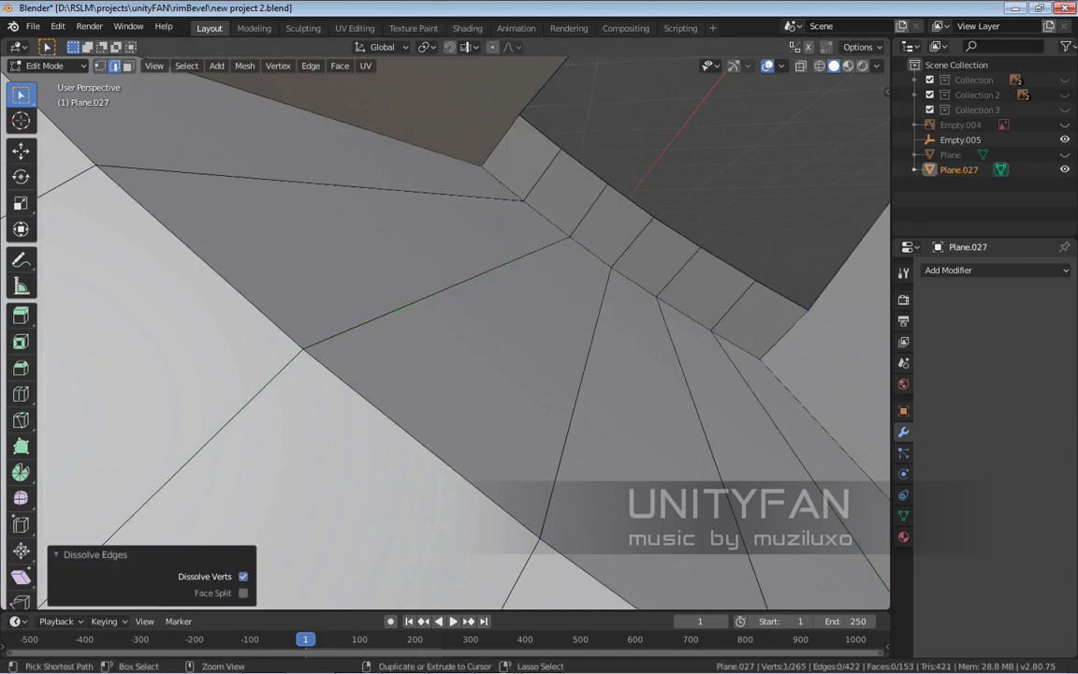
key("ctrl+z")
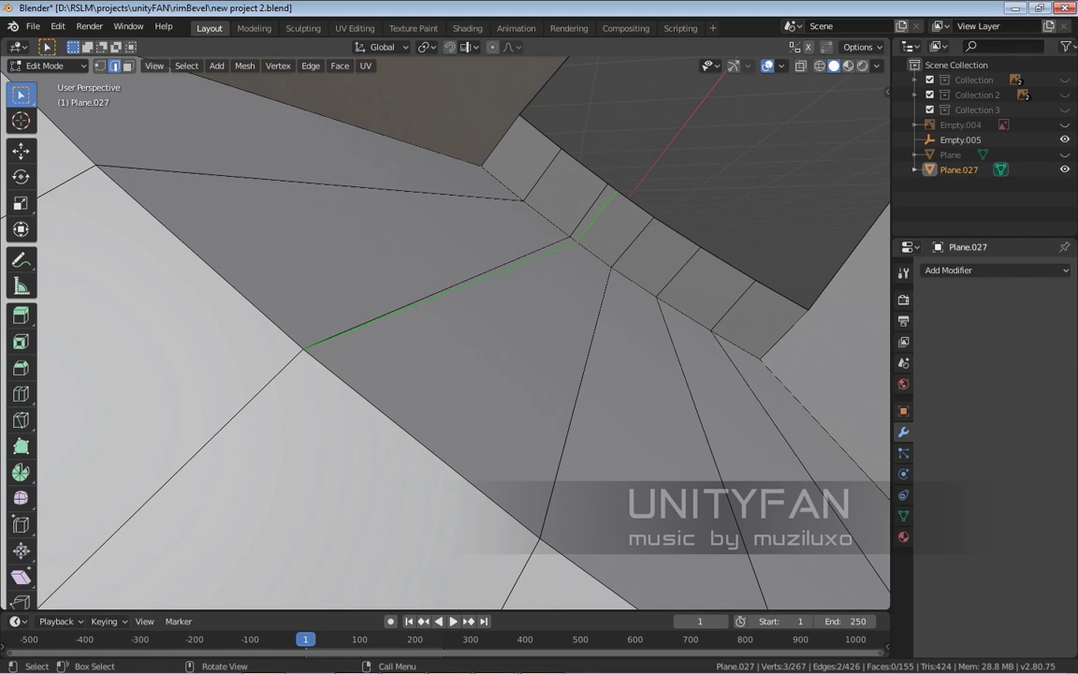
key("x")
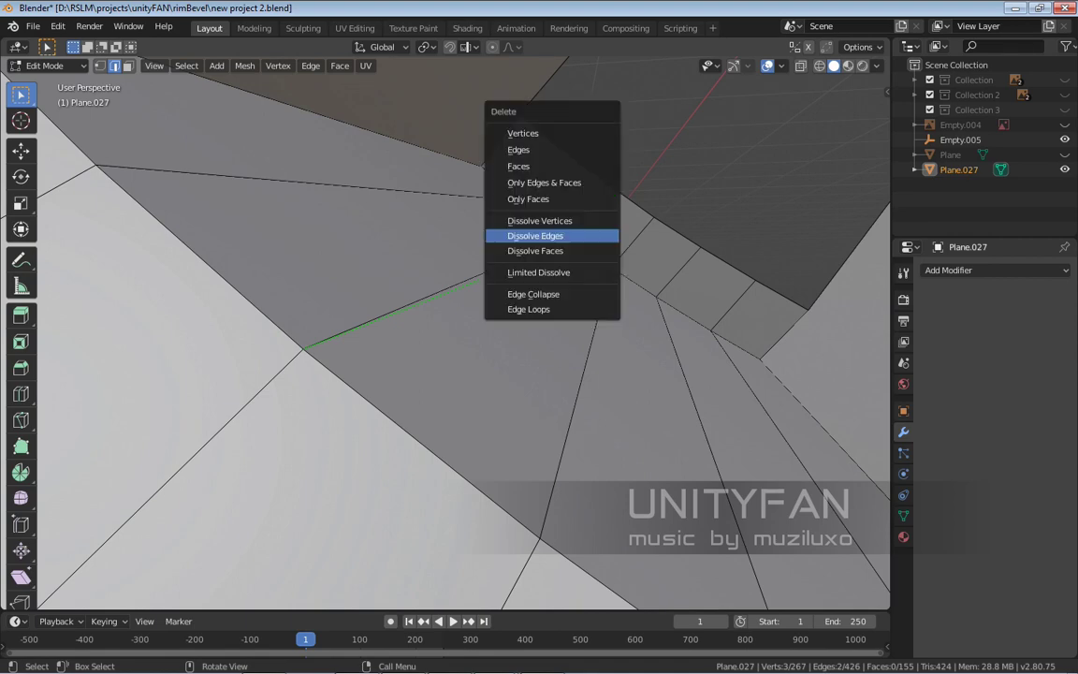
left_click(554, 219)
middle_click_drag(554, 219, 491, 276)
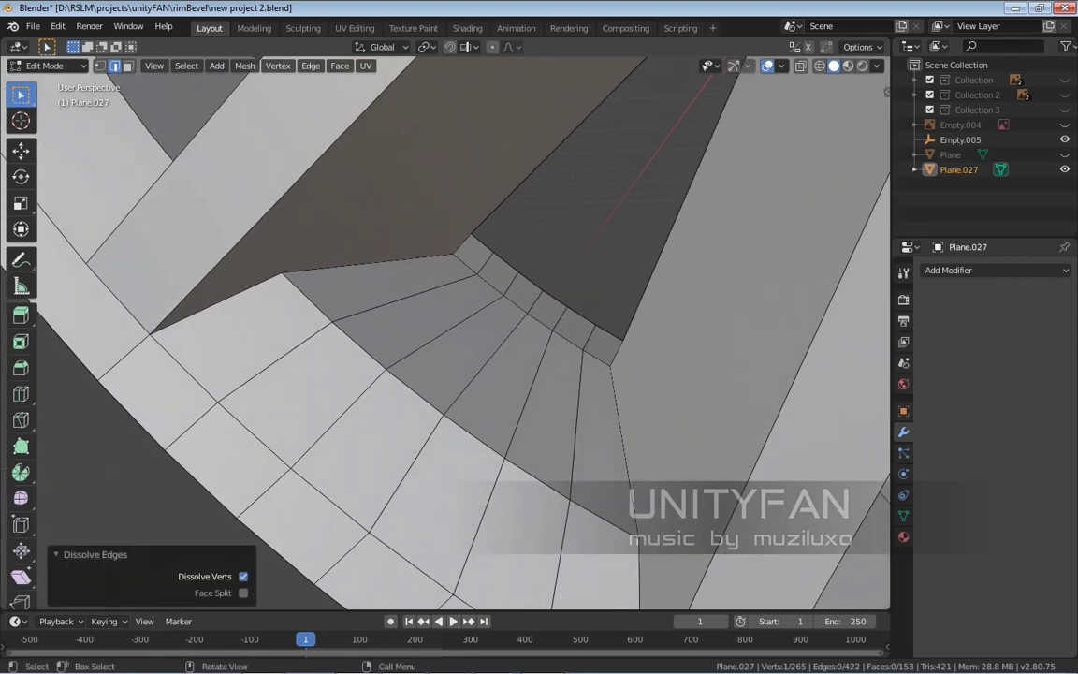
left_click(610, 363, "ctrl")
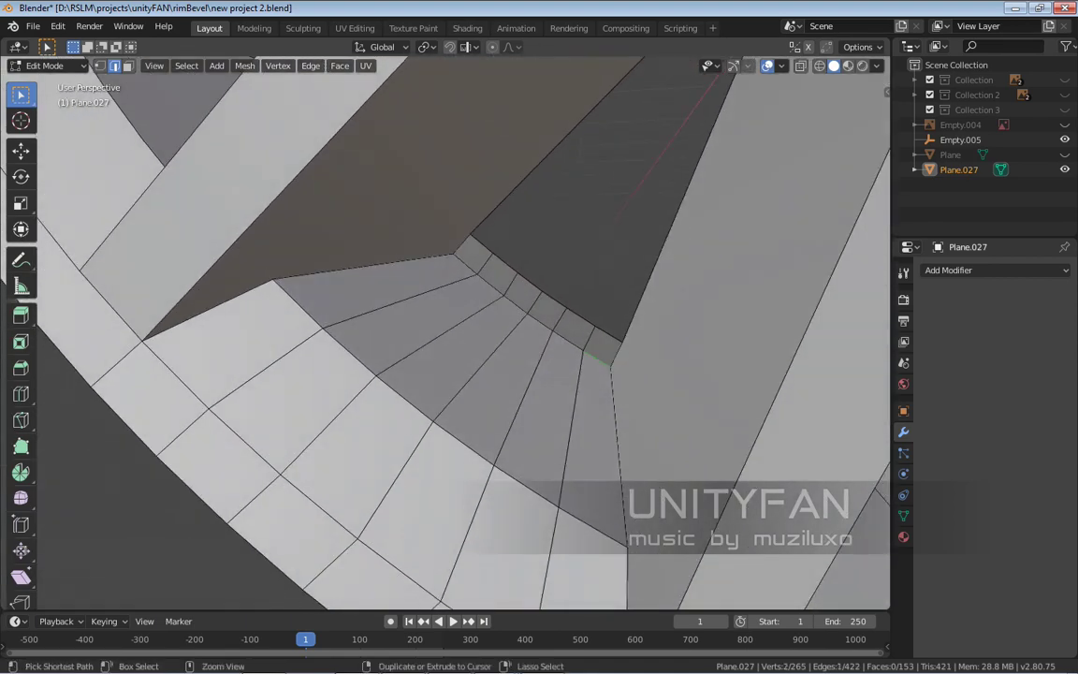
left_click(465, 260, "ctrl")
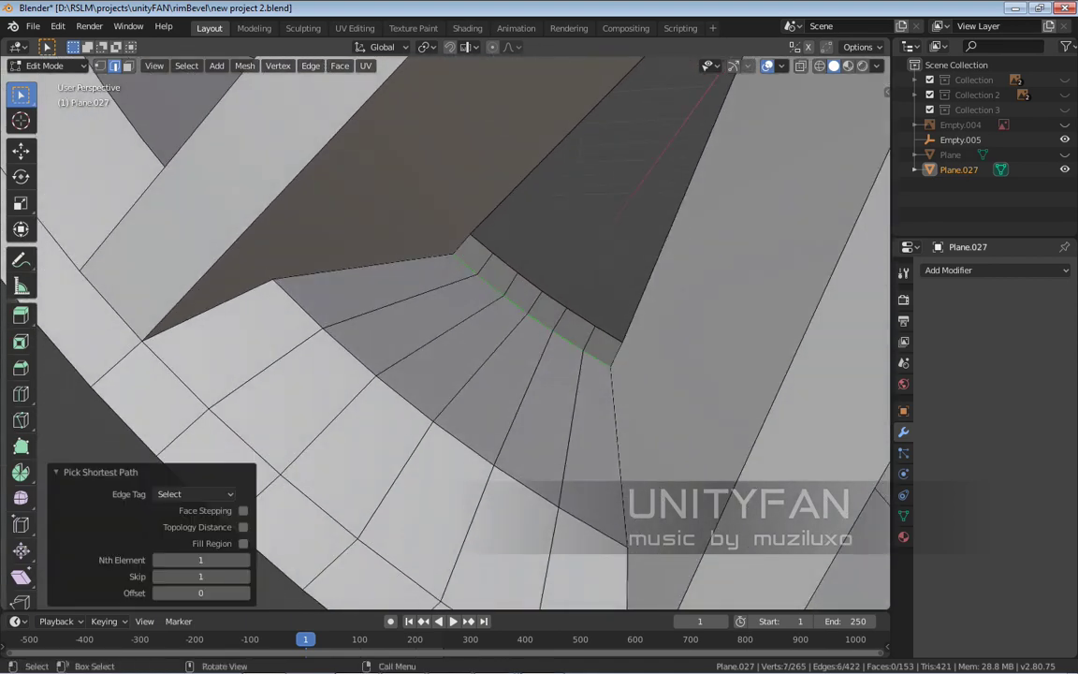
key("ctrl+b")
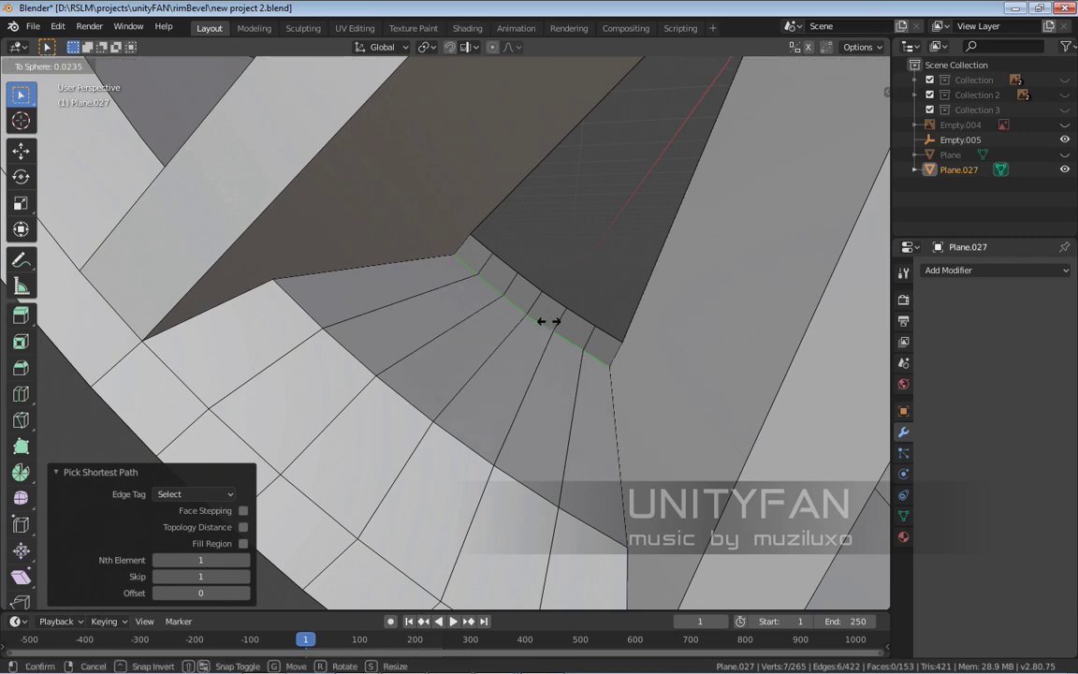
key("Escape")
mouse_move(449, 328)
middle_mouse_down()
mouse_move(411, 309)
mouse_move(440, 327)
middle_mouse_up()
key("ctrl+z")
middle_click_drag(449, 337, 636, 234)
scroll(524, 355, "up", 2)
key("ctrl+z")
key("1")
In Object Mode, add a Subdivision Surface modifier to the rim segment
middle_click_drag(599, 269, 580, 281)
scroll(580, 281, "up", 5)
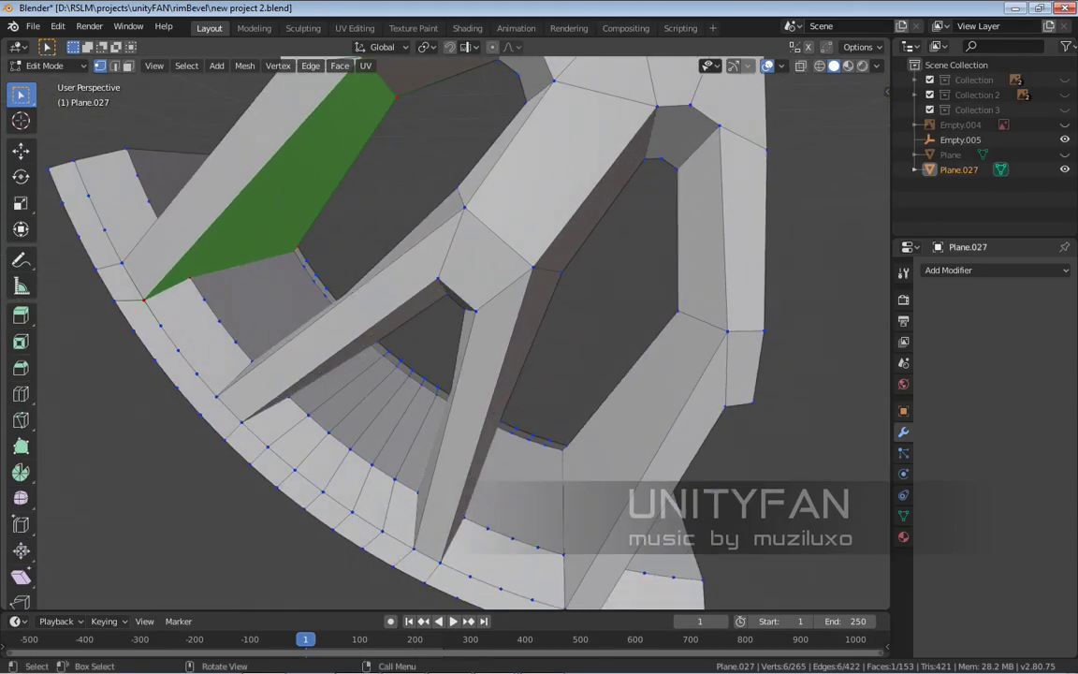
key("Tab")
left_click(948, 269)
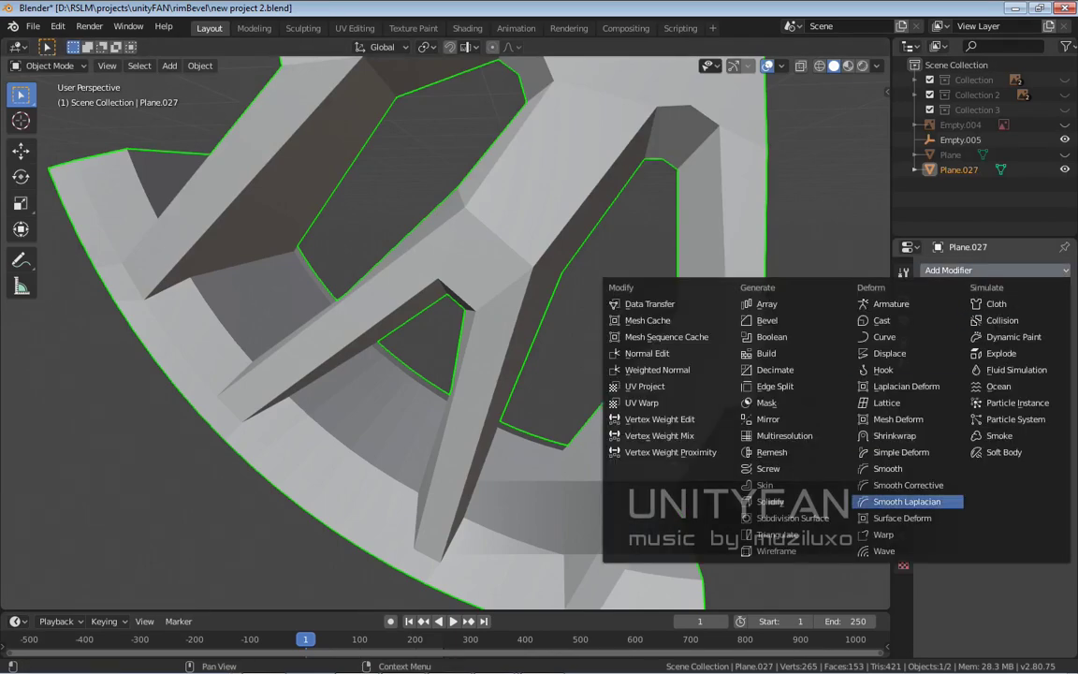
left_click(792, 518)
middle_click_drag(562, 393, 580, 328)
Try Shade Flat on the rim piece, then switch it to Shade Smooth
right_click(604, 329)
left_click(604, 331)
scroll(604, 330, "down", 3)
scroll(487, 325, "up", 3)
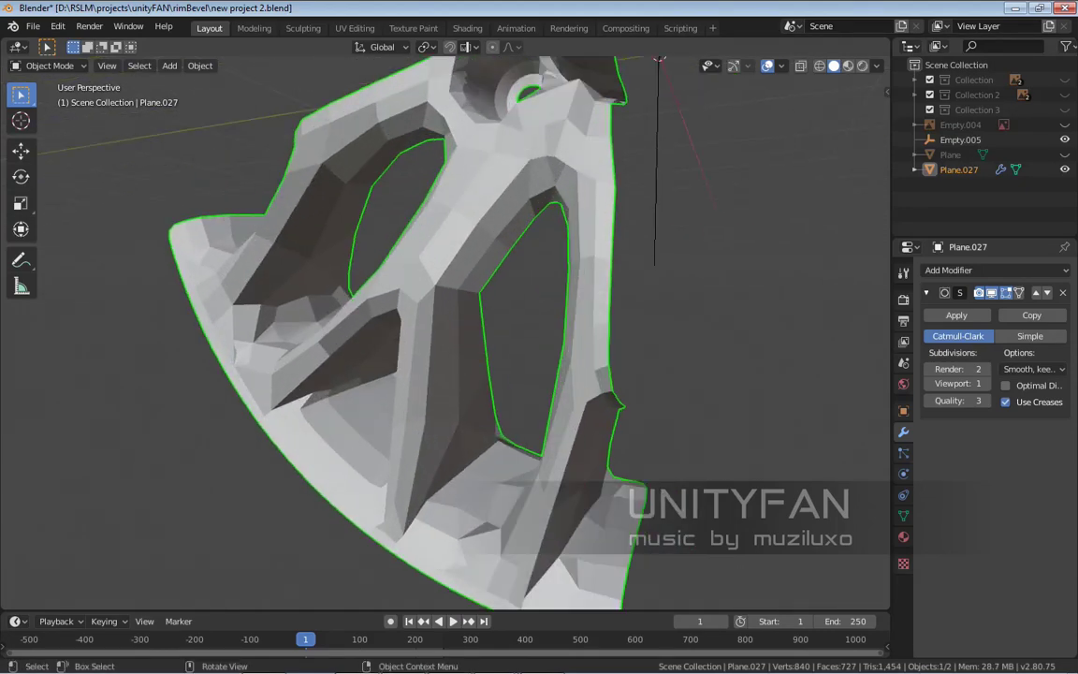
right_click(487, 325)
left_click(486, 310)
mouse_move(486, 310)
middle_mouse_down()
mouse_move(430, 317)
mouse_move(468, 310)
middle_mouse_up()
scroll(445, 332, "up", 2)
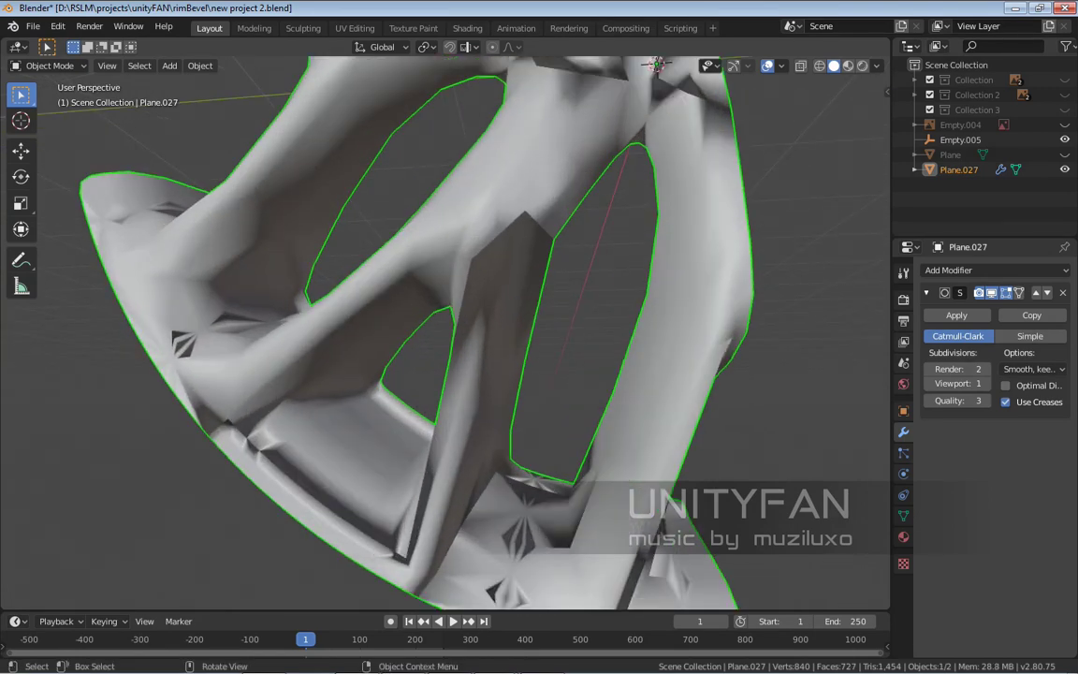
scroll(445, 332, "down", 3)
key("ctrl+z")
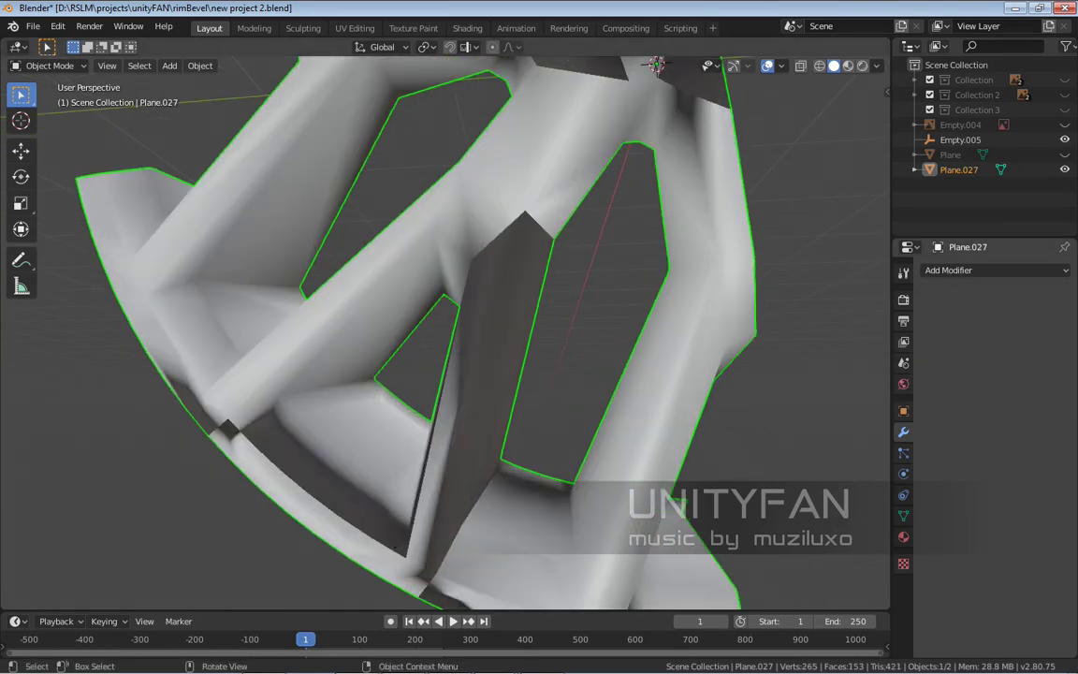
middle_click_drag(445, 332, 608, 295)
right_click(444, 328)
left_click(438, 343)
scroll(492, 323, "up", 3)
scroll(492, 322, "down", 6)
right_click(395, 345)
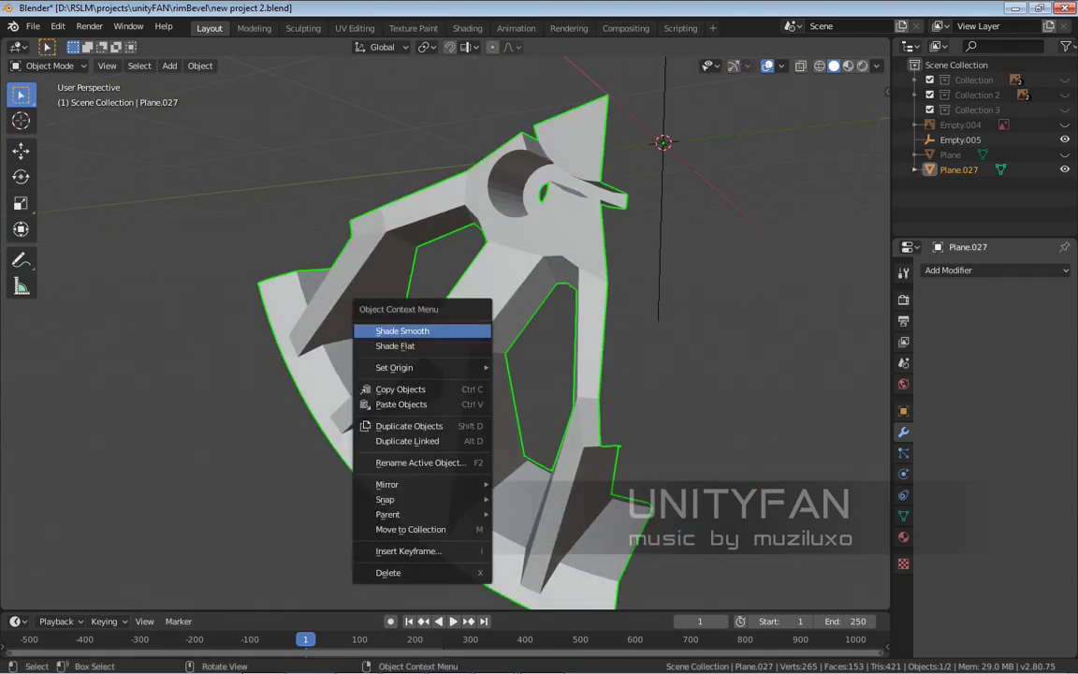
left_click(403, 330)
middle_click_drag(402, 330, 580, 301)
scroll(449, 327, "up", 4)
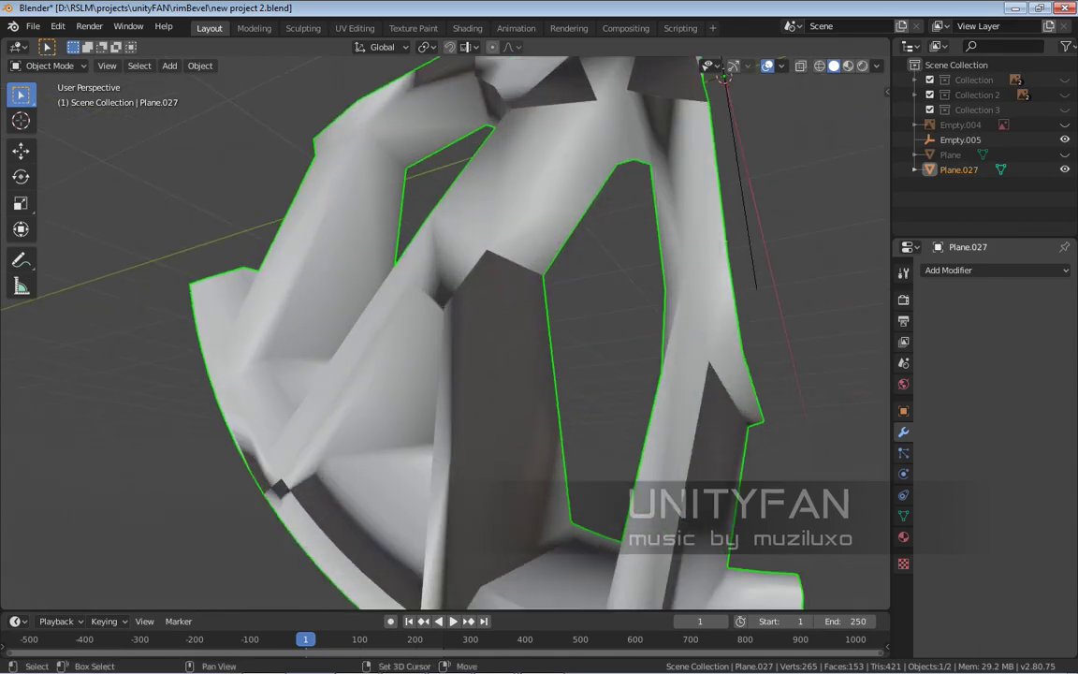
scroll(449, 328, "down", 4)
middle_click_drag(449, 328, 627, 300)
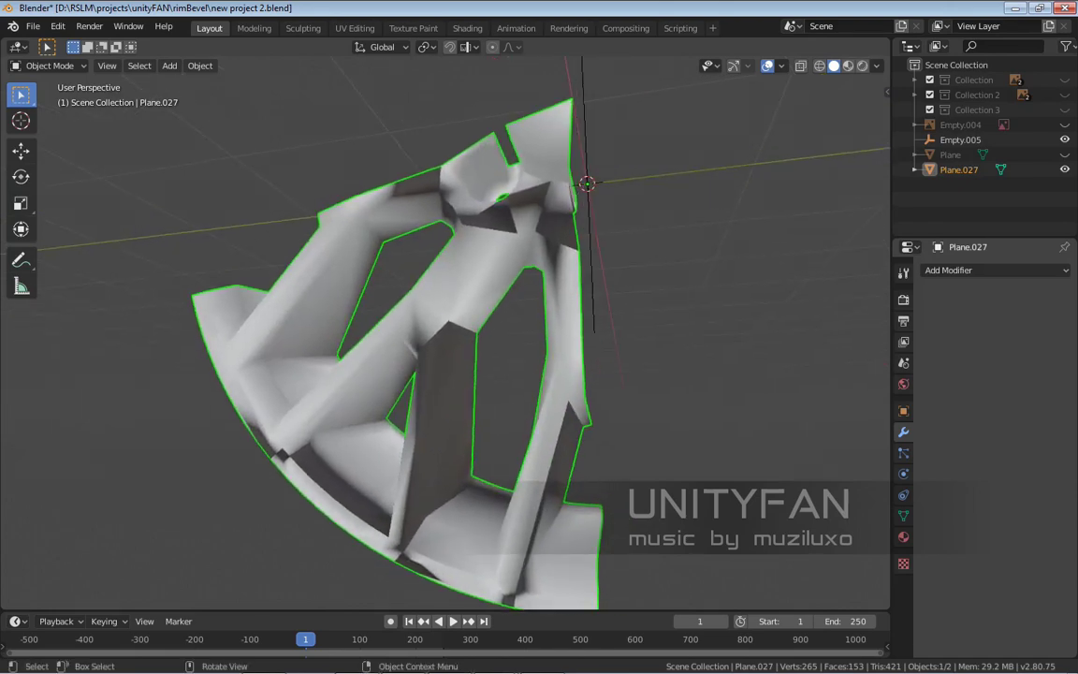
middle_click_drag(627, 299, 711, 294)
Enter Edit Mode with face select and select all faces of the rim segment
key("Tab")
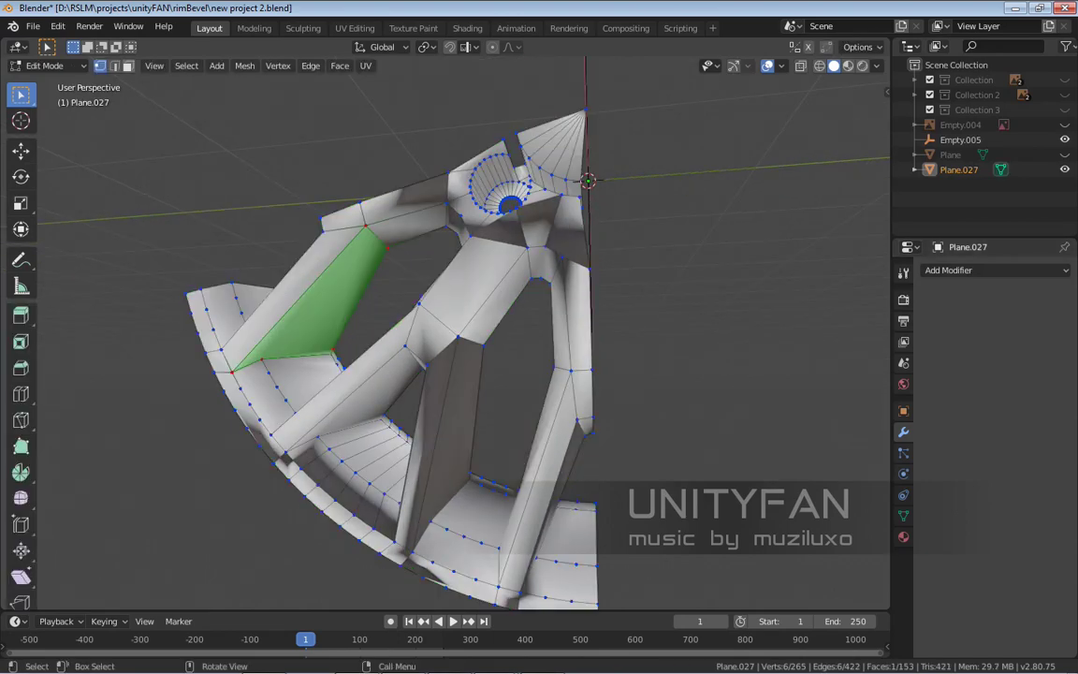
key("3")
middle_click_drag(711, 293, 739, 290)
key("a")
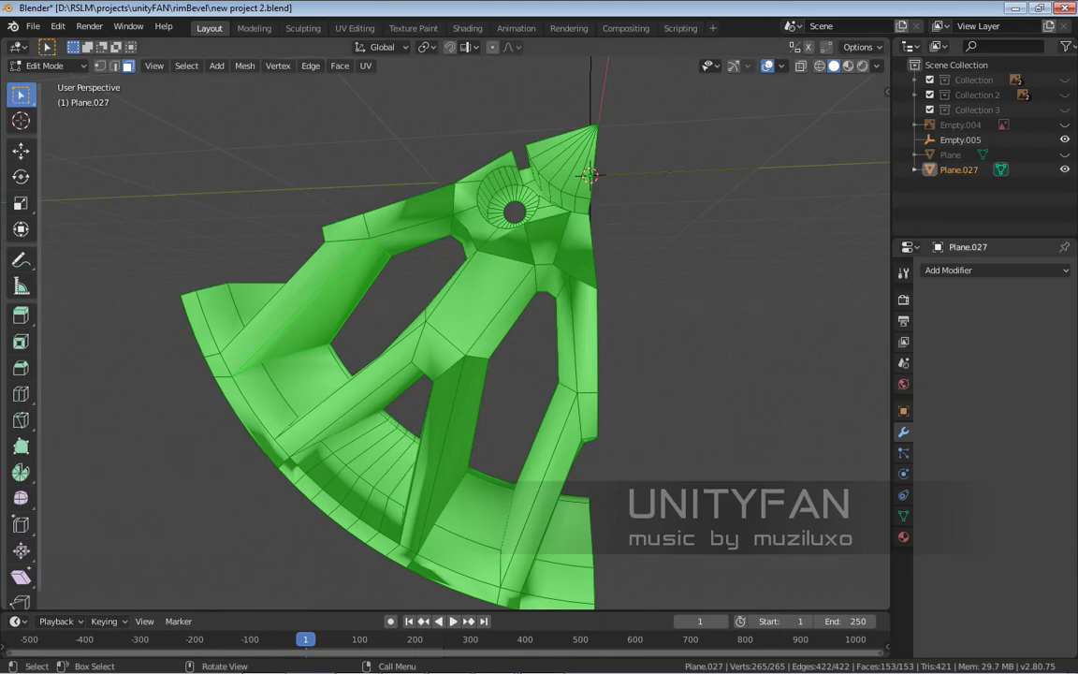
key("alt+a")
scroll(455, 322, "down", 3)
key("a")
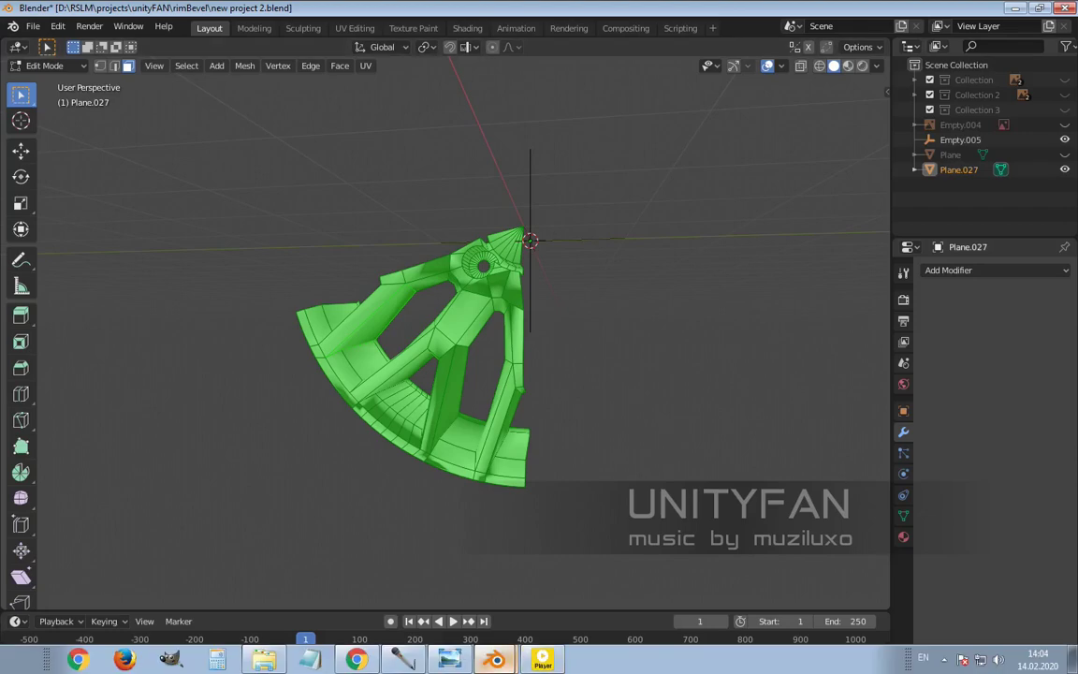
Compare against the finished wheel in new project 1.blend, then deselect everything
key("alt+Tab")
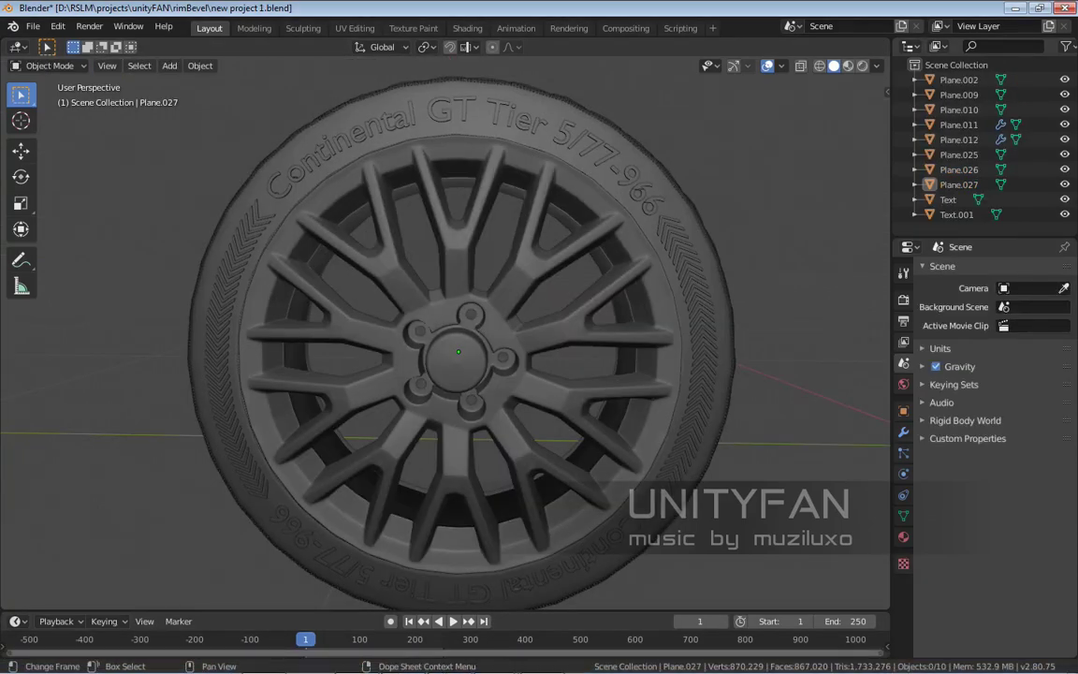
key("alt+Tab")
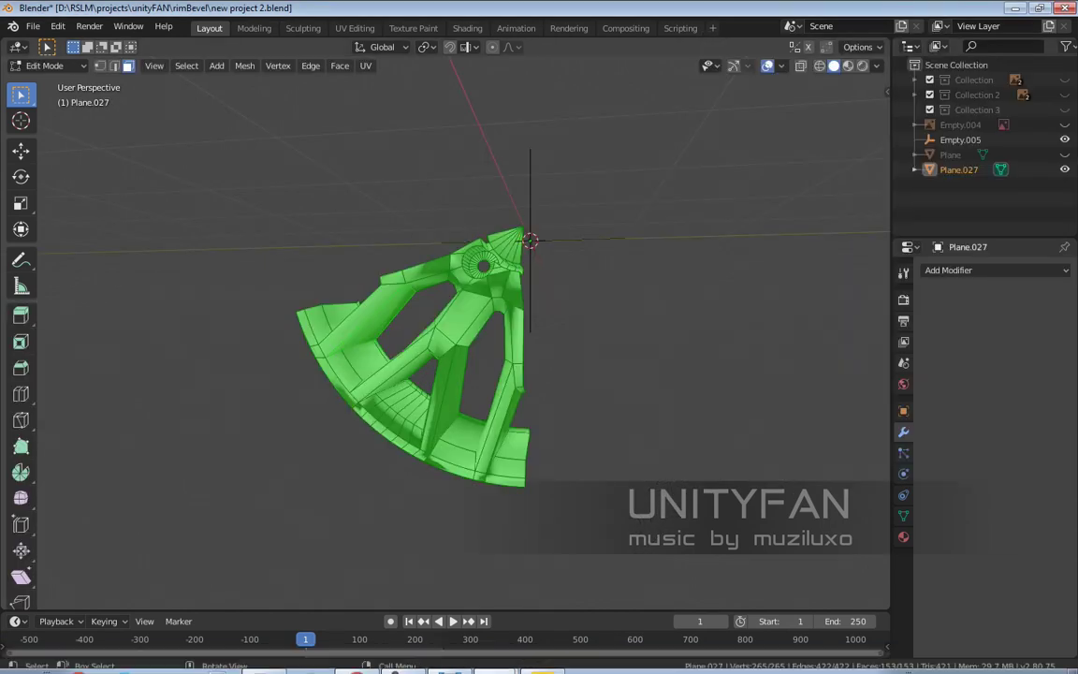
middle_click_drag(524, 318, 553, 333)
scroll(562, 317, "up", 3)
key("alt+a")
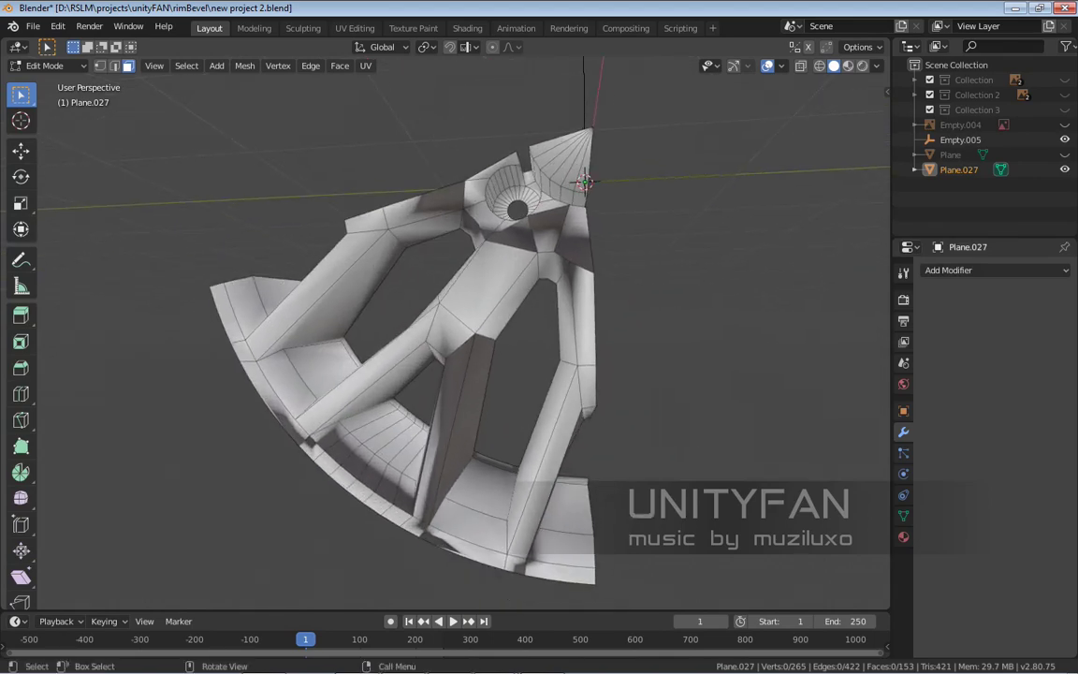
Recalculate all normals to point outside with Mesh > Normals > Recalculate Outside, then deselect
key("a")
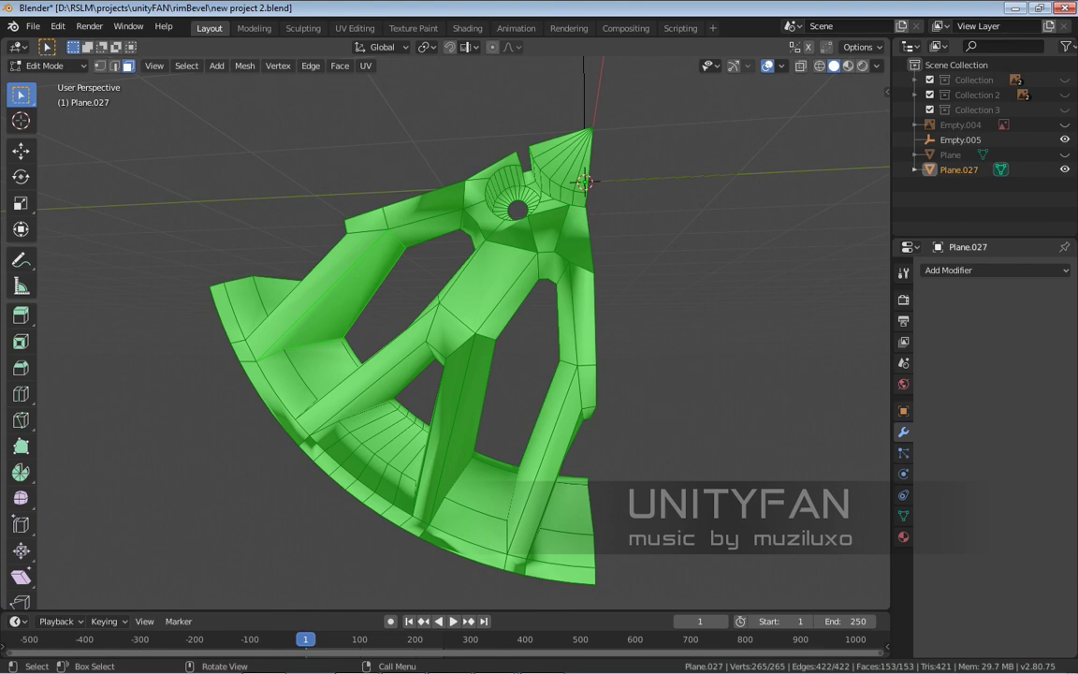
left_click(245, 65)
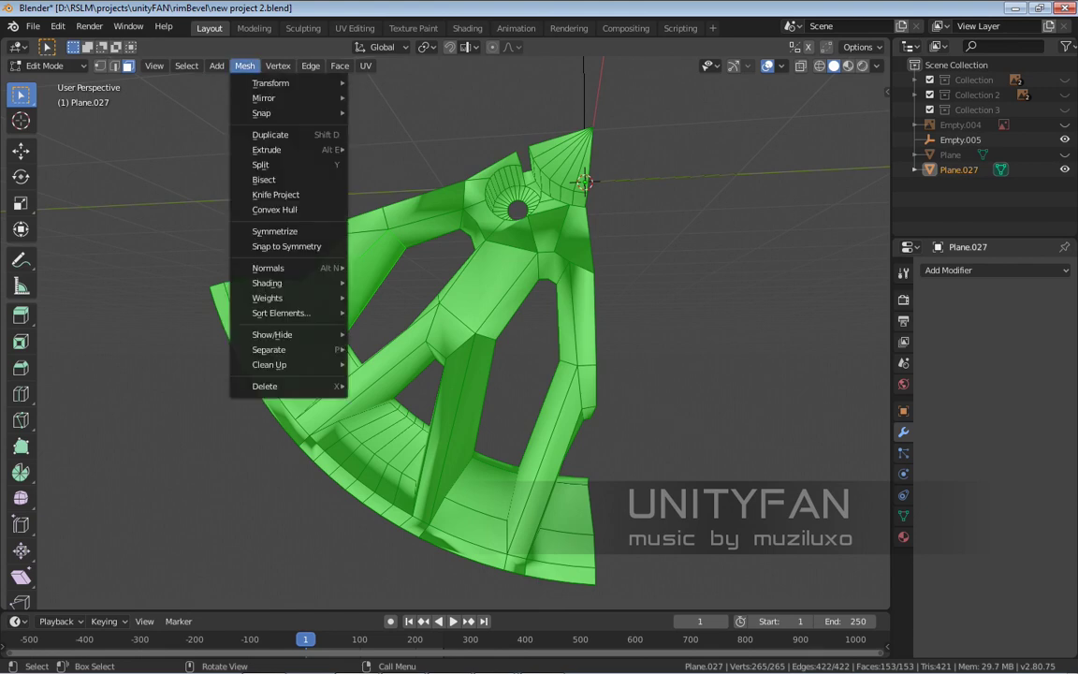
mouse_move(276, 267)
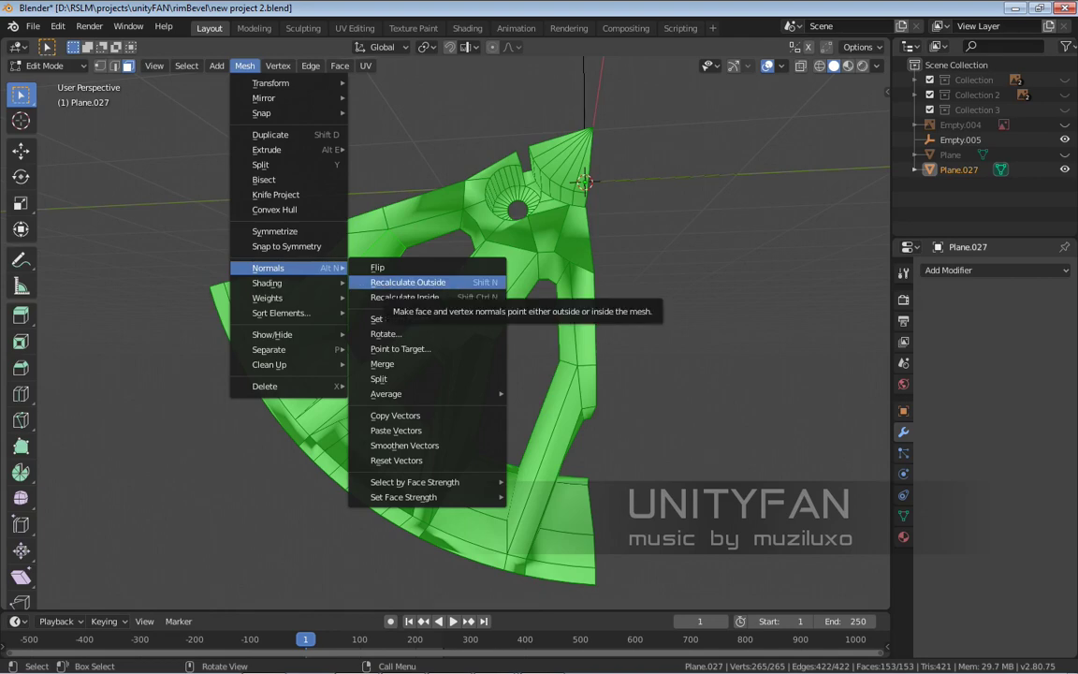
left_click(408, 282)
key("alt+a")
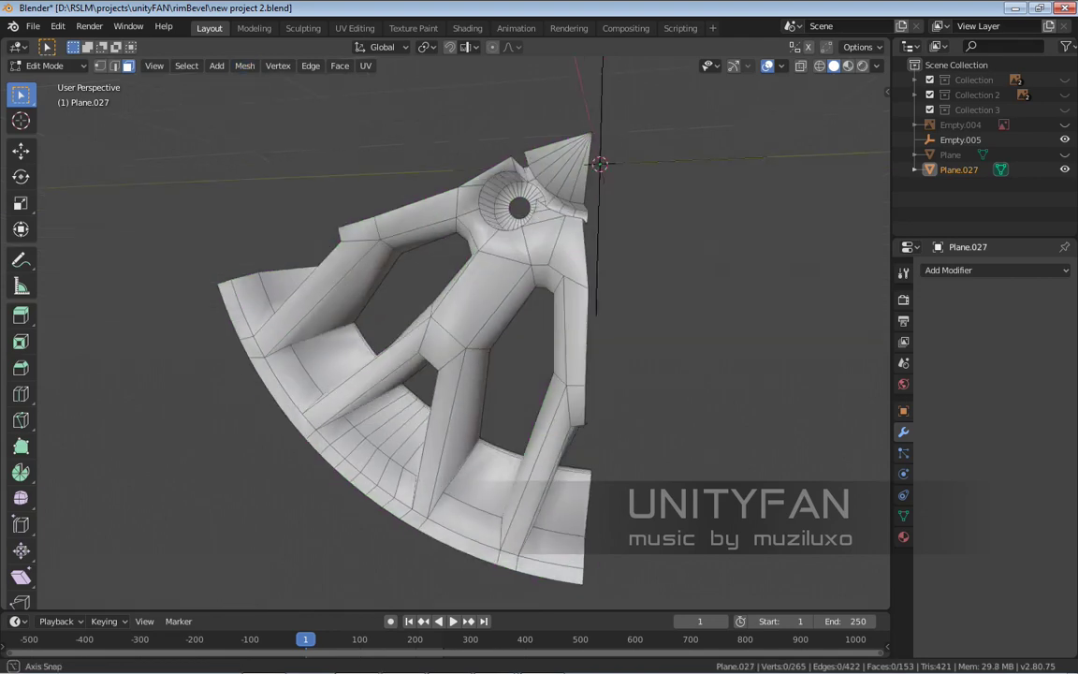
Briefly return to Object Mode to view the model, then re-enter Edit Mode
key("Tab")
middle_click_drag(449, 337, 636, 285)
middle_click_drag(449, 308, 753, 173, "shift")
key("Tab")
scroll(552, 299, "up", 6)
Knife-cut a new edge across the spoke face between two edge points
key("Tab")
key("Tab")
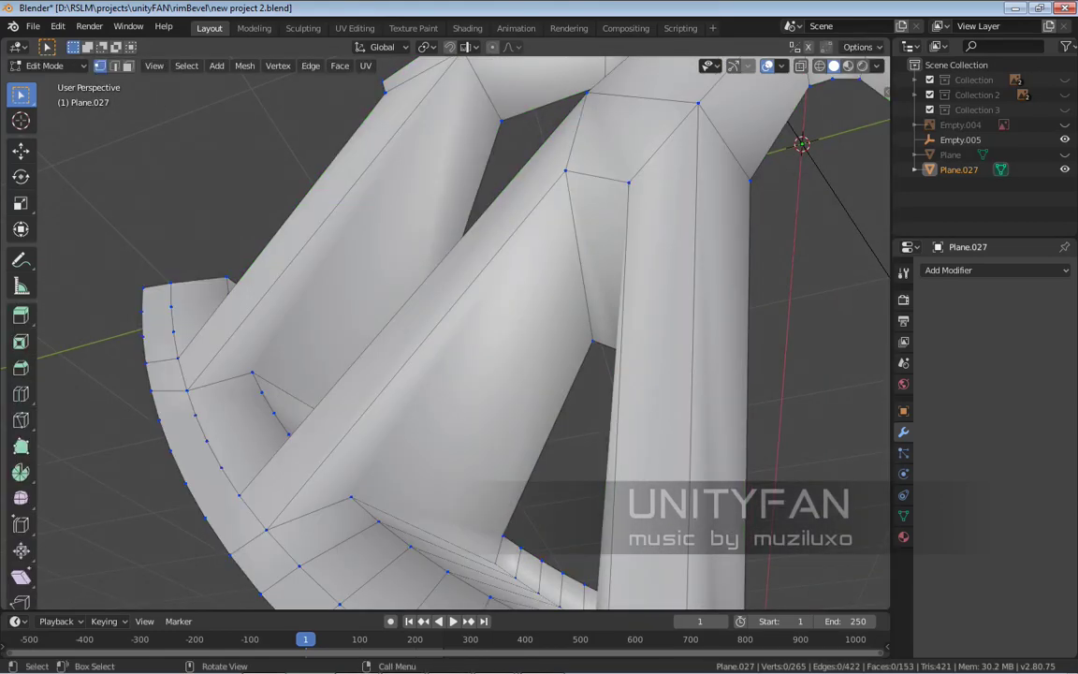
key("k")
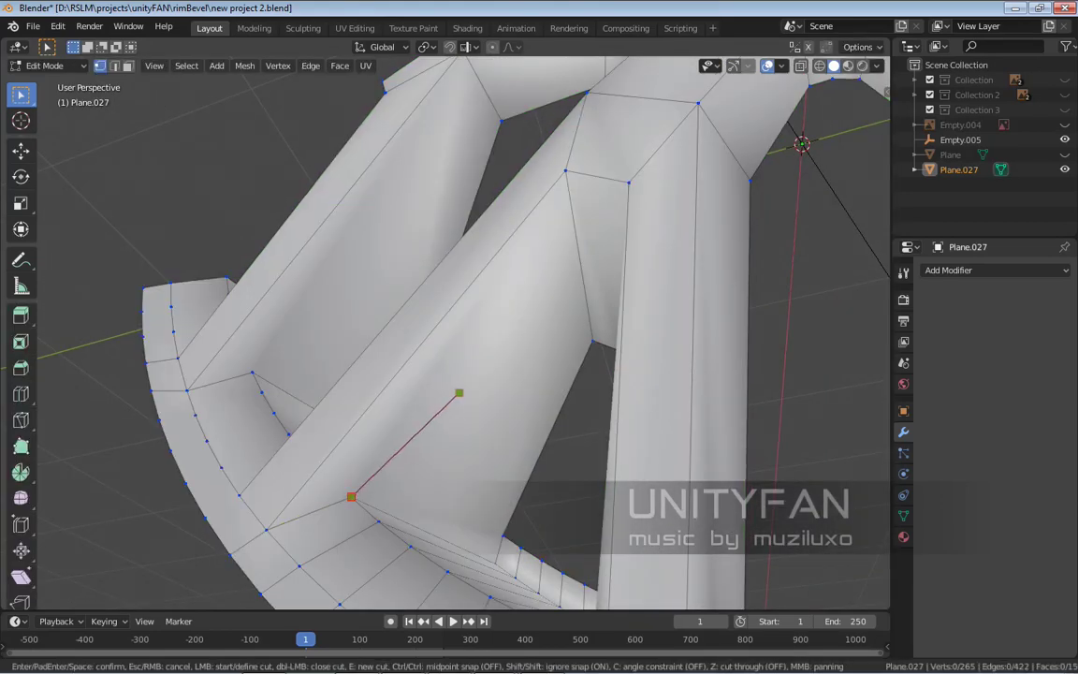
middle_click_drag(458, 393, 751, 286)
left_click(546, 233)
left_click(637, 320)
key("Return")
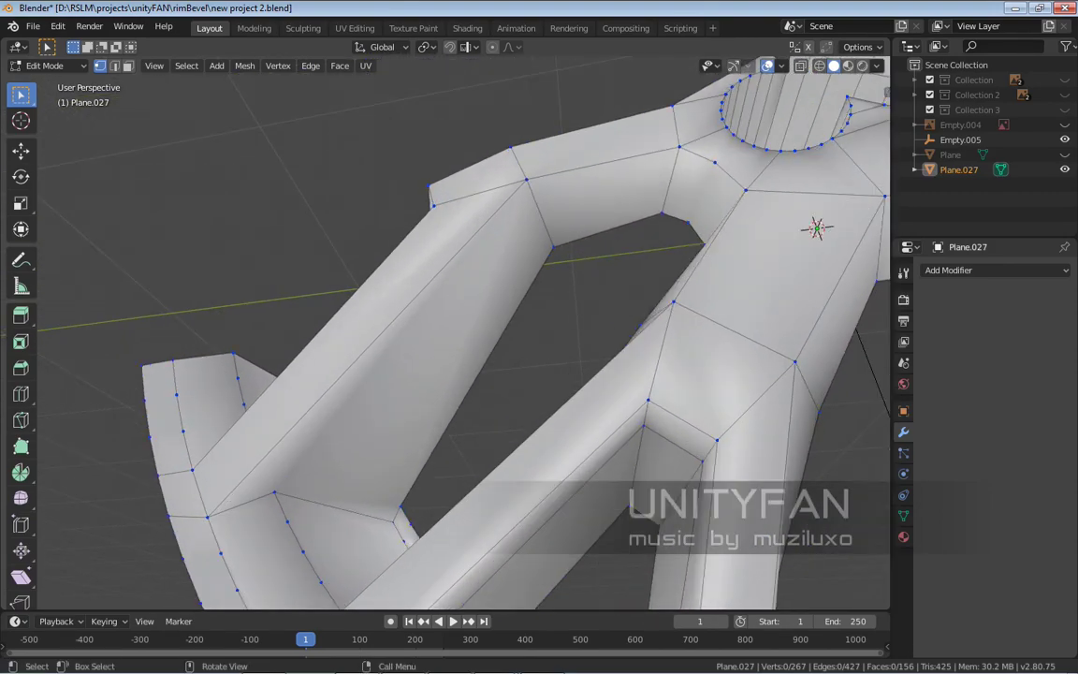
Add a second knife cut ending at a snapped point on a spoke edge
key("k")
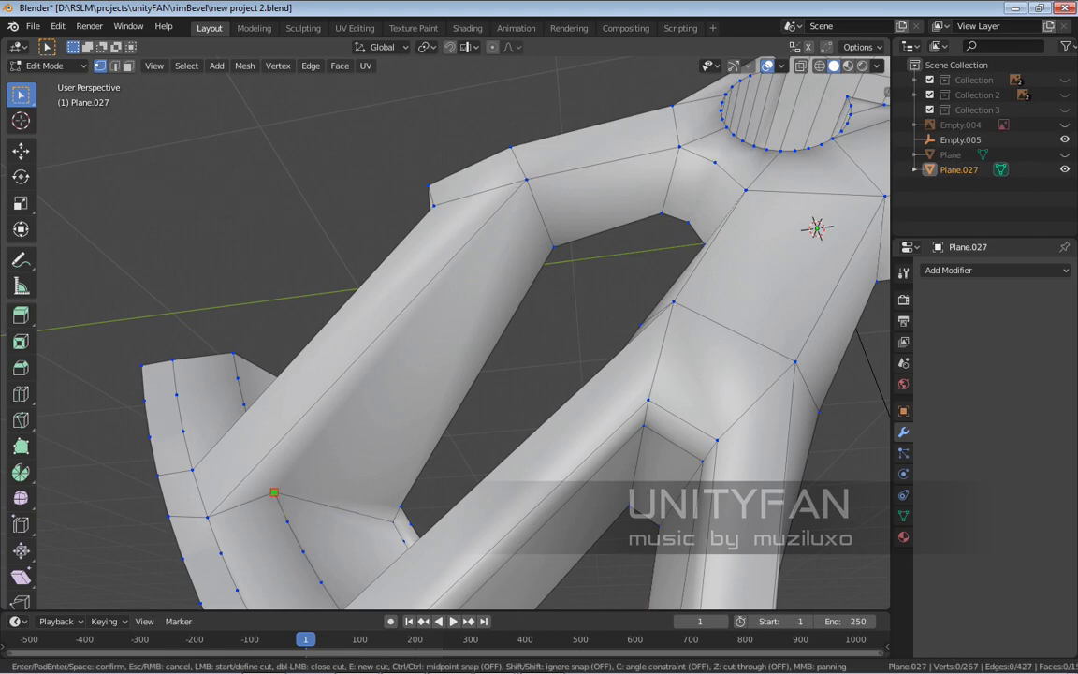
left_click(536, 204)
middle_click_drag(537, 204, 580, 221)
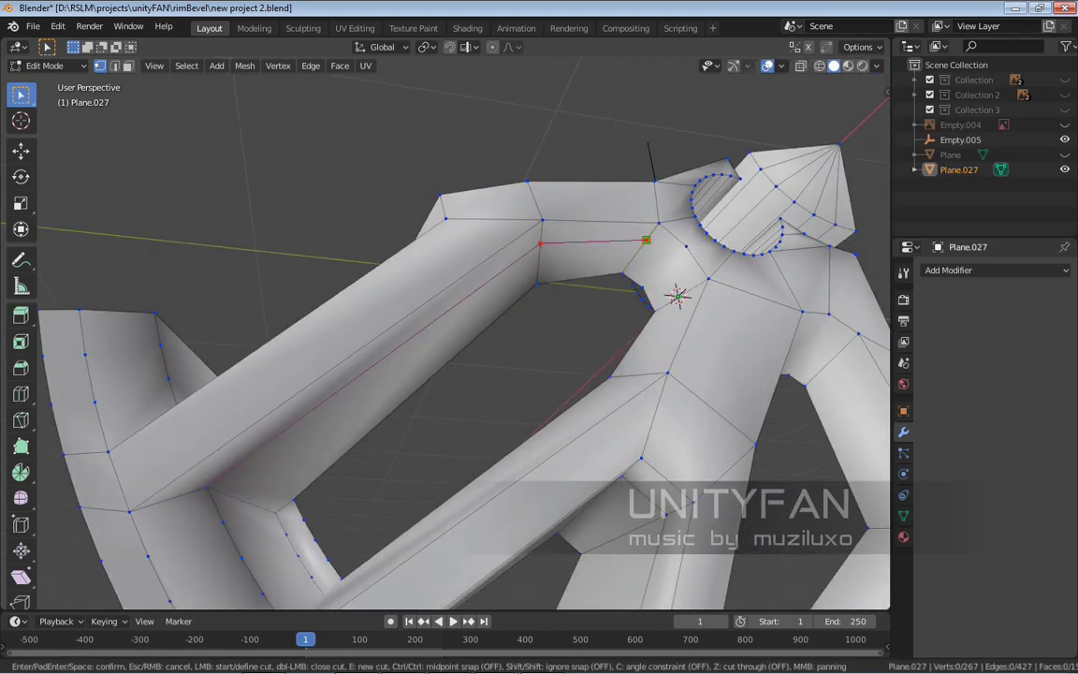
key("Return")
middle_click_drag(681, 293, 501, 370)
Make two more knife cuts, the last beside the hub
key("k")
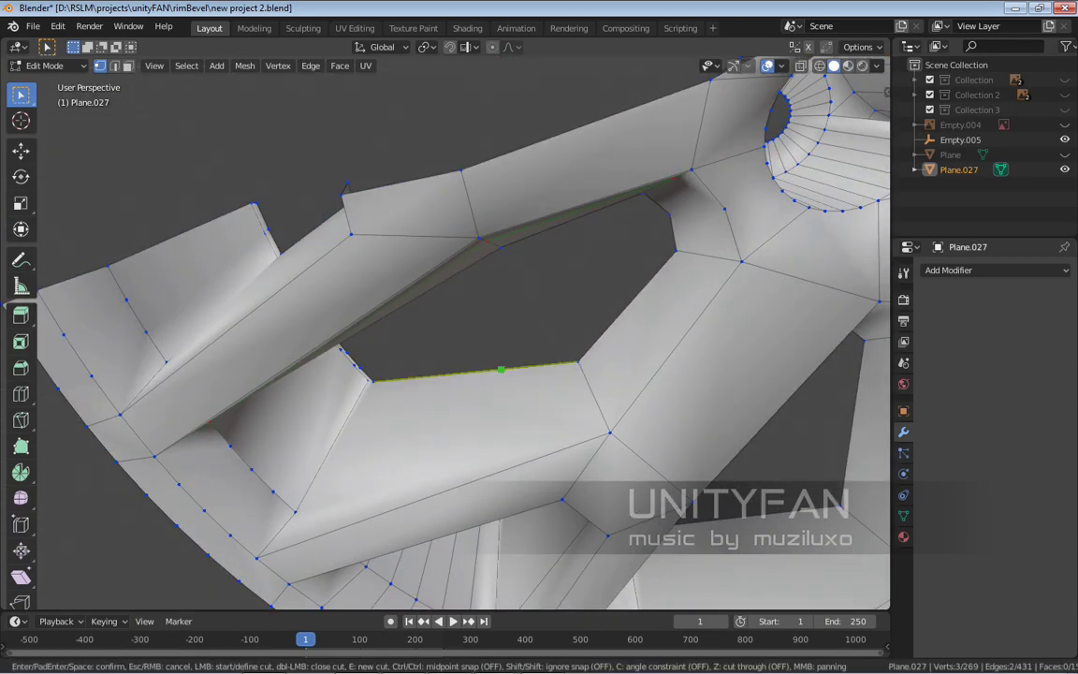
middle_click_drag(679, 427, 416, 370)
key("Return")
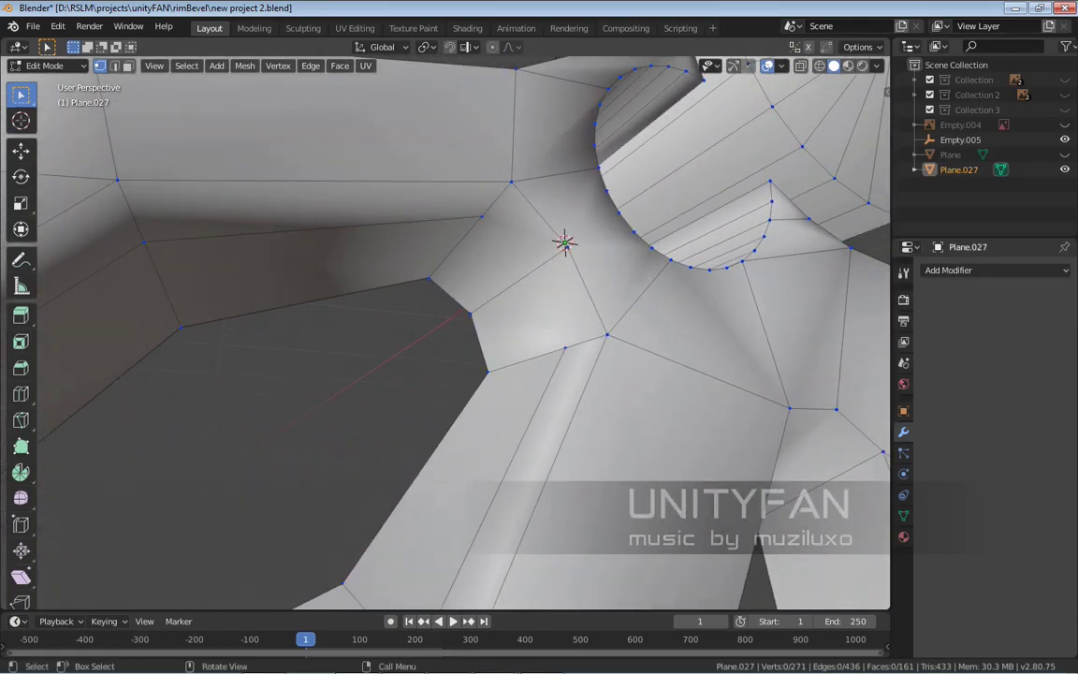
key("k")
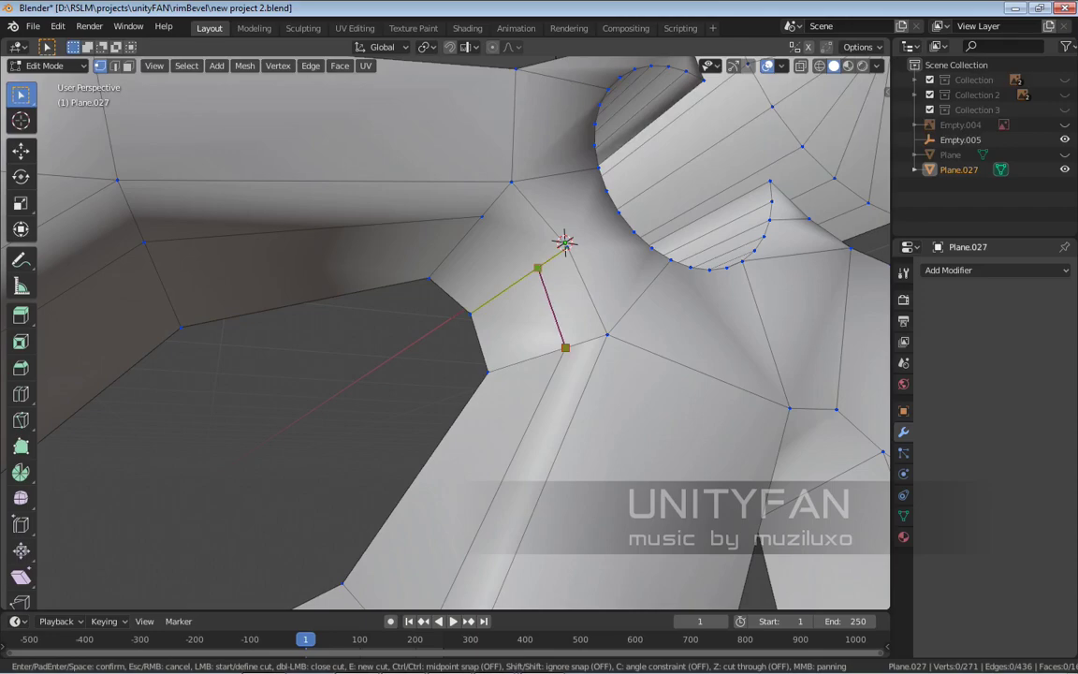
key("Return")
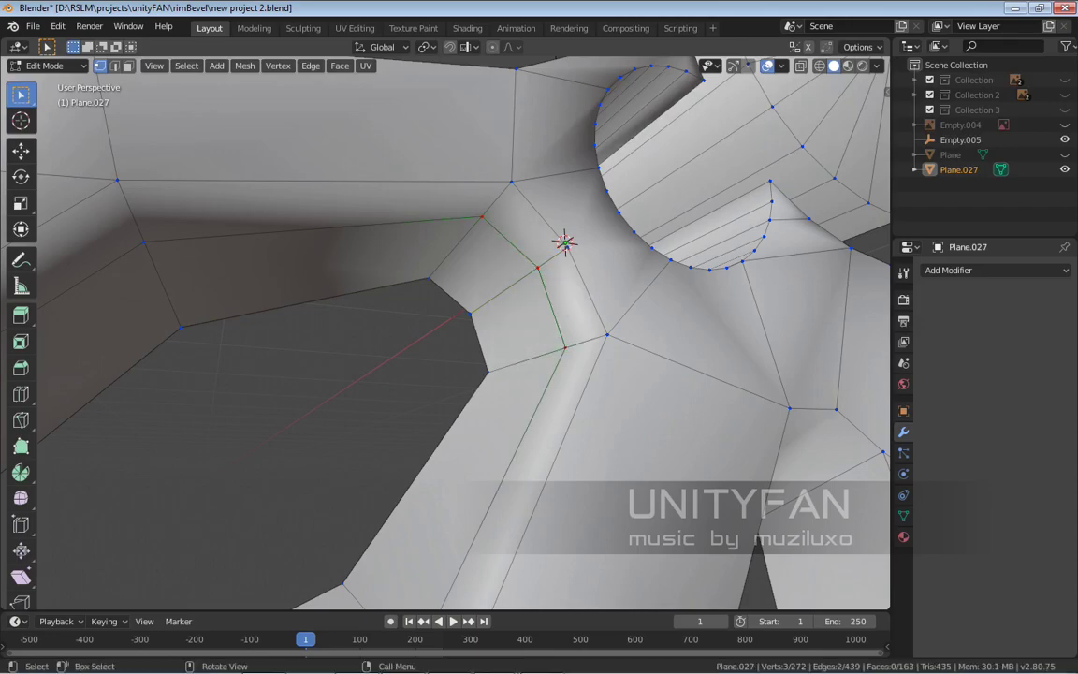
middle_click_drag(562, 241, 318, 75)
Make two knife cuts along the spoke and onto a neighbouring edge
scroll(427, 388, "up", 3)
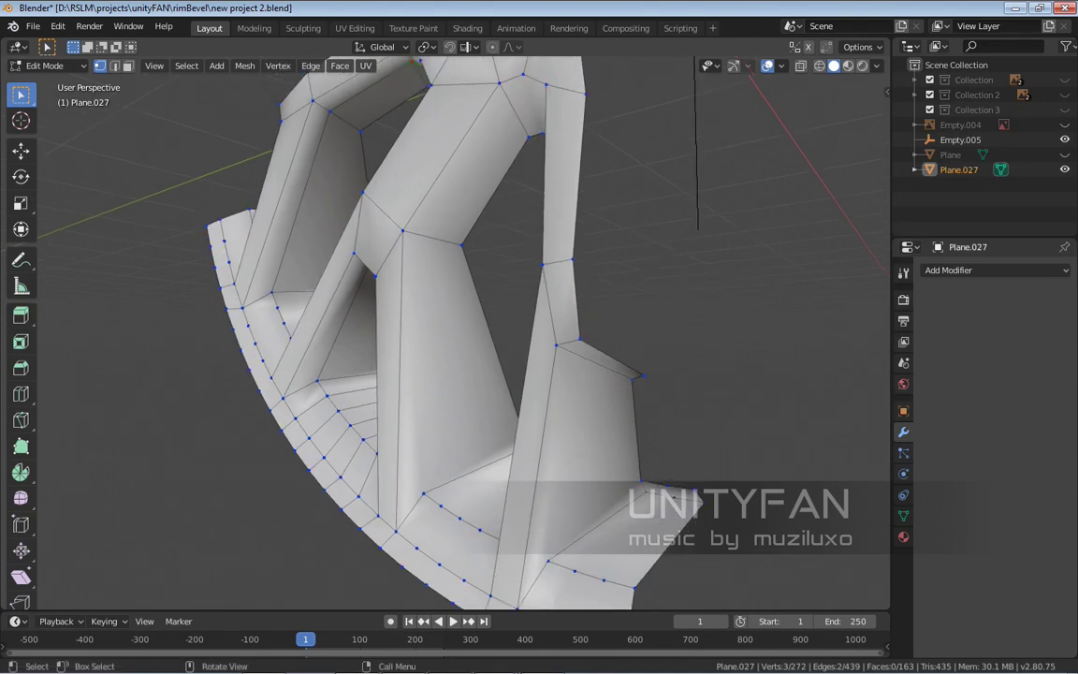
key("k")
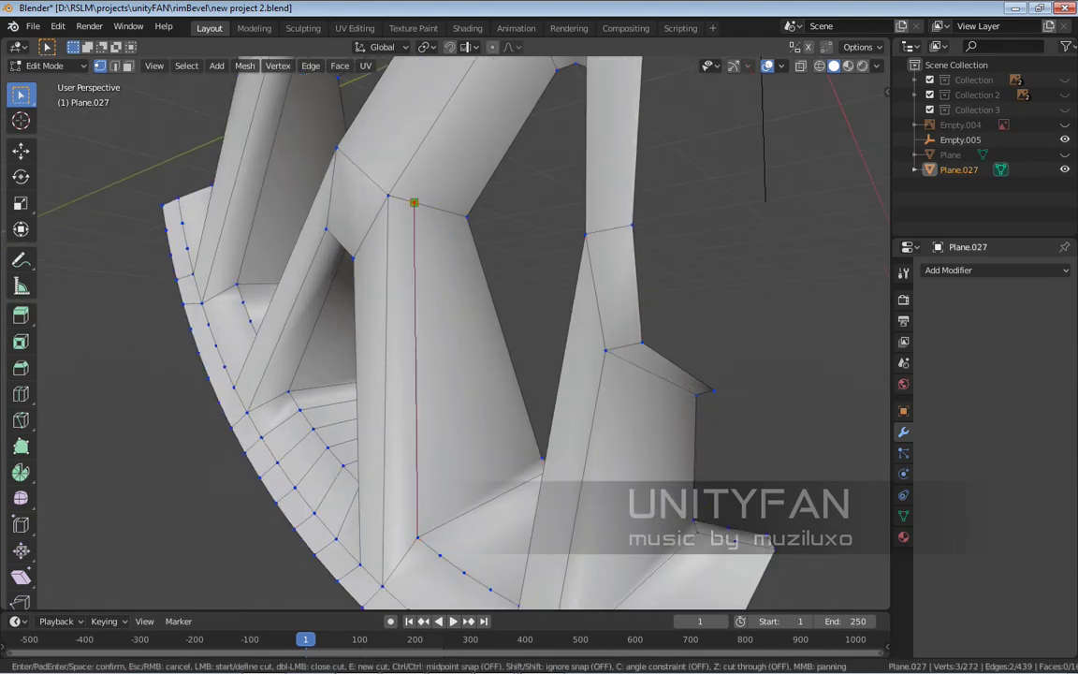
middle_click_drag(416, 535, 691, 176)
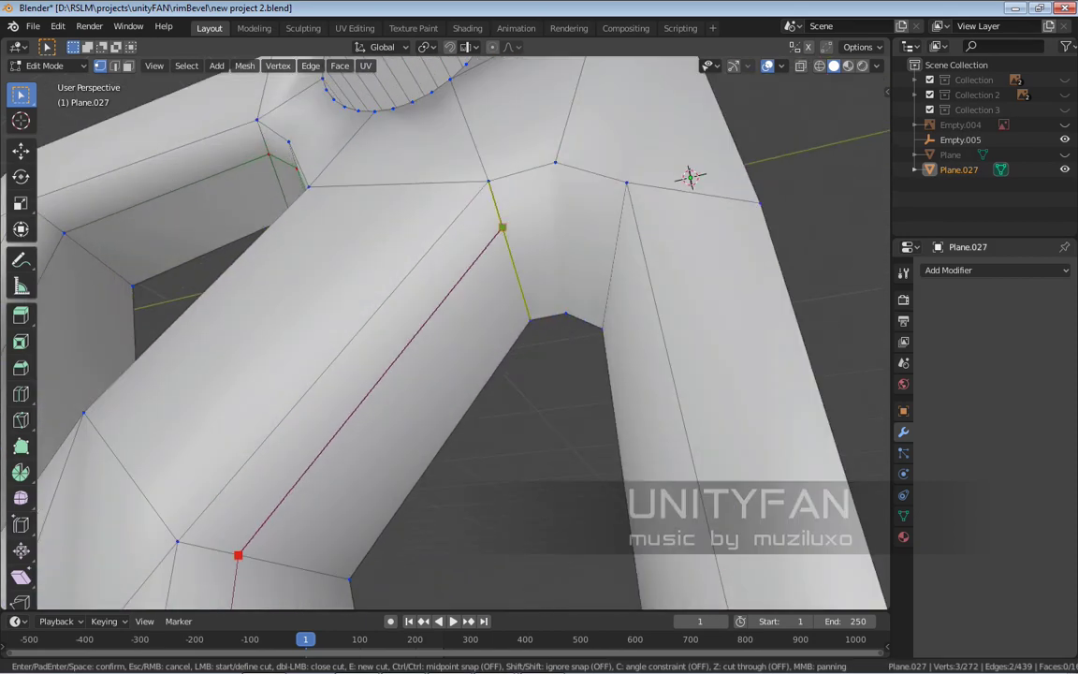
key("Return")
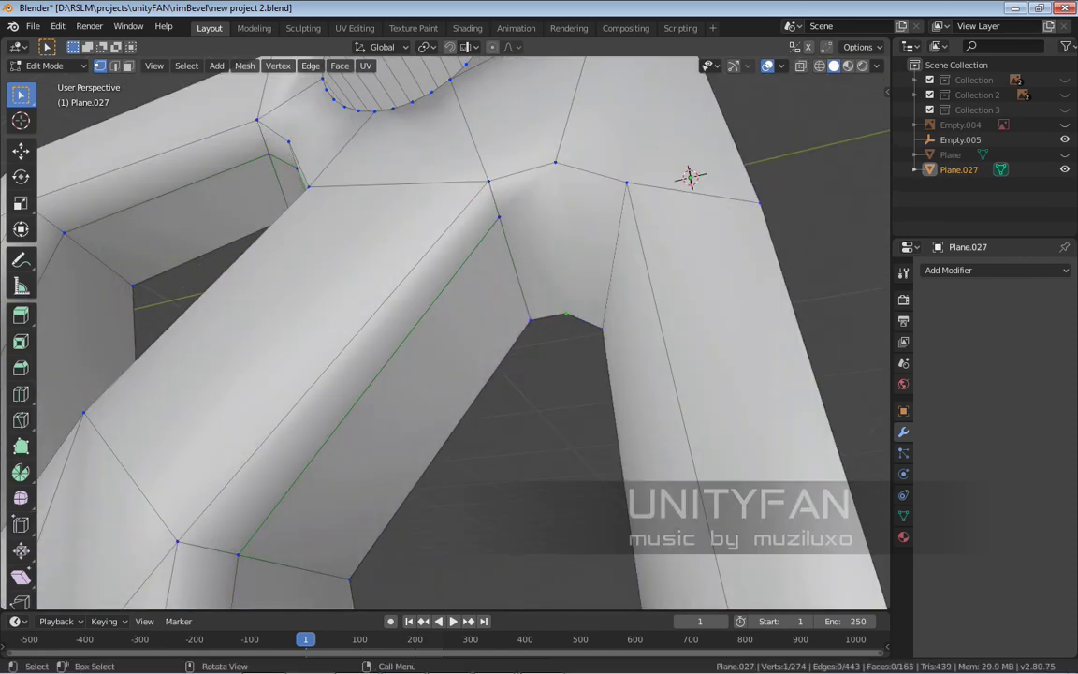
middle_click_drag(689, 177, 509, 149)
key("k")
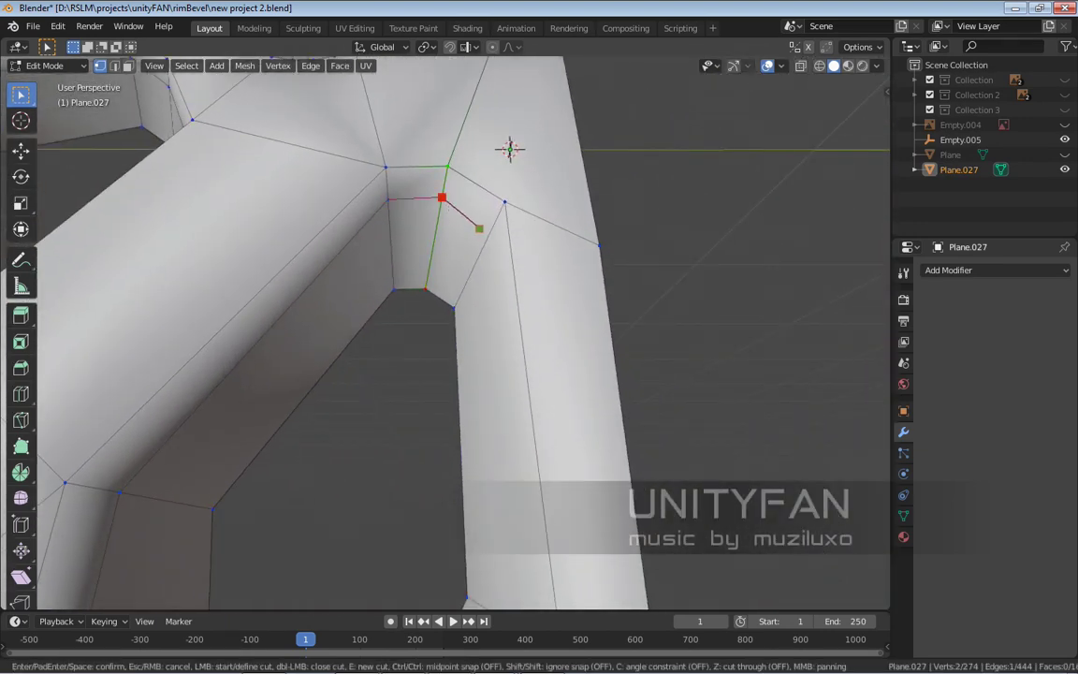
mouse_move(510, 149)
middle_mouse_down()
mouse_move(479, 216)
mouse_move(558, 361)
mouse_move(445, 117)
mouse_move(494, 155)
middle_mouse_up()
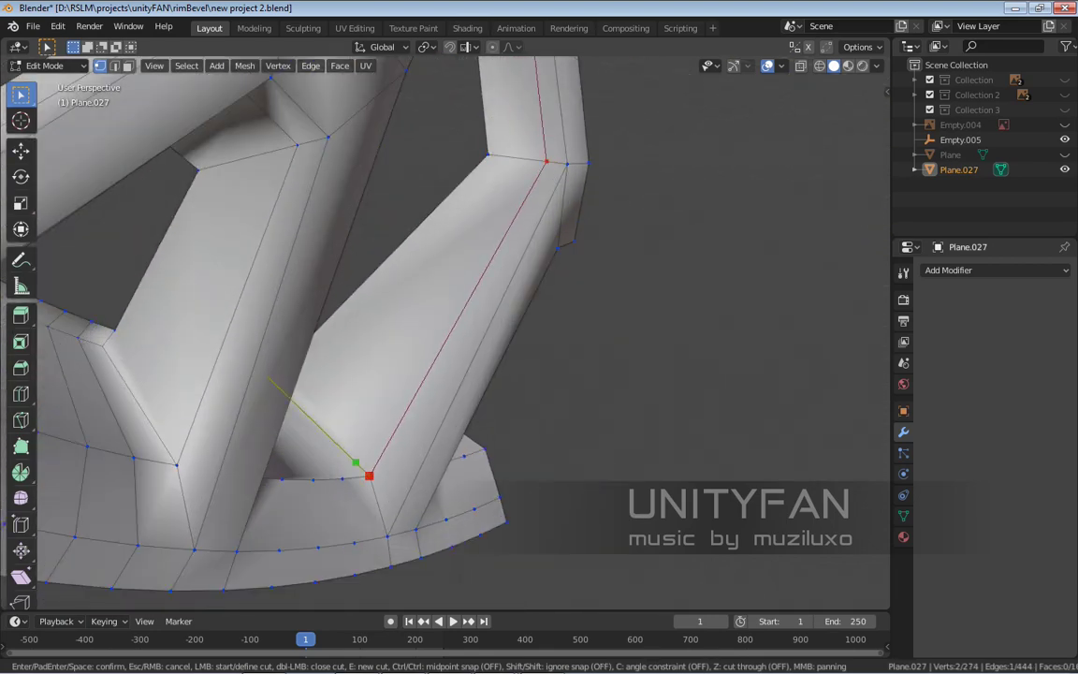
key("Return")
scroll(369, 475, "down", 6)
middle_click_drag(368, 476, 491, 403)
scroll(439, 431, "up", 5)
Knife-cut an edge from a spoke vertex up to the spoke's top edge
key("k")
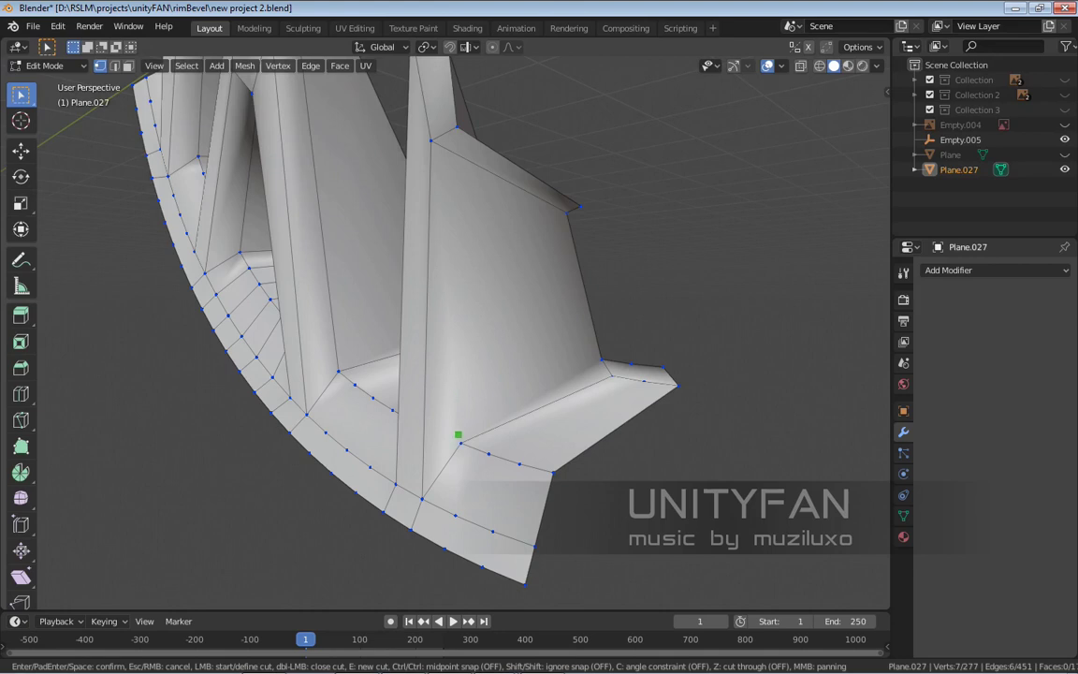
left_click(460, 443)
middle_click_drag(461, 442, 476, 291)
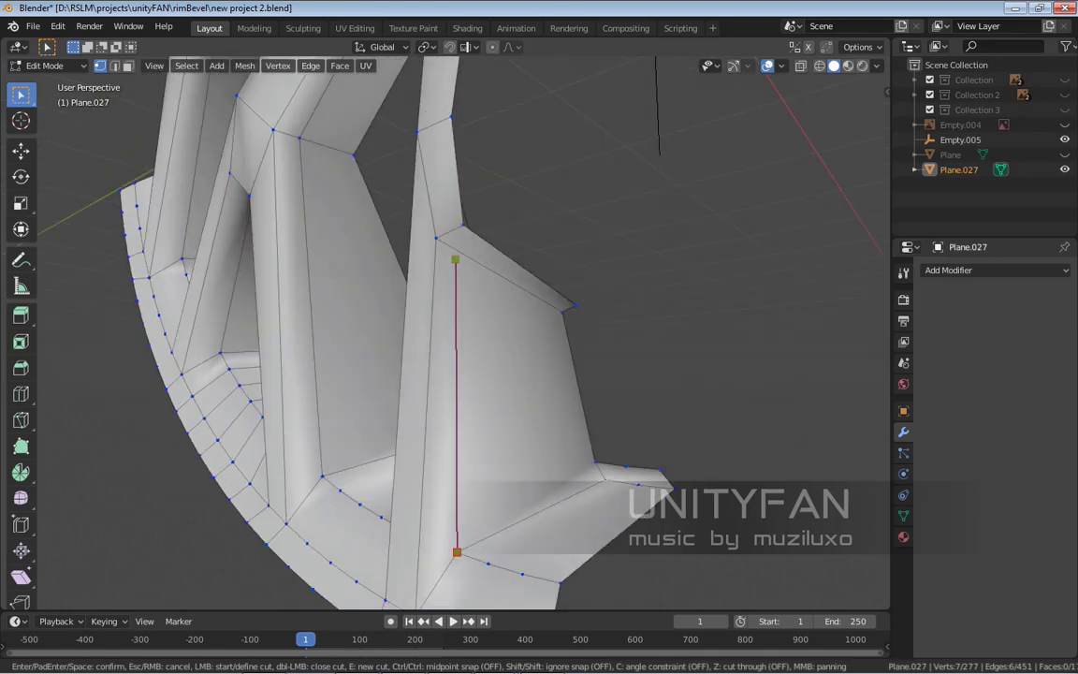
left_click(458, 251)
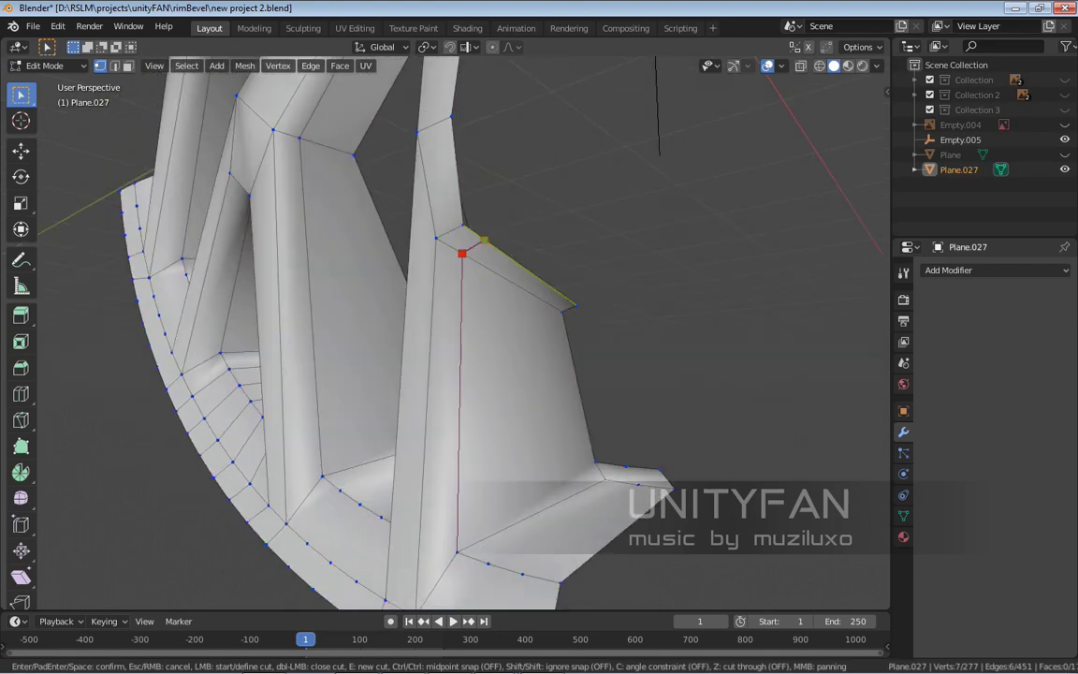
key("Return")
scroll(483, 240, "down", 5)
middle_click_drag(484, 241, 617, 253)
scroll(561, 245, "up", 5)
mouse_move(409, 324)
middle_mouse_down()
mouse_move(421, 324)
mouse_move(410, 323)
middle_mouse_up()
Knife-cut another edge from a vertex to the top edge of the rim band
key("k")
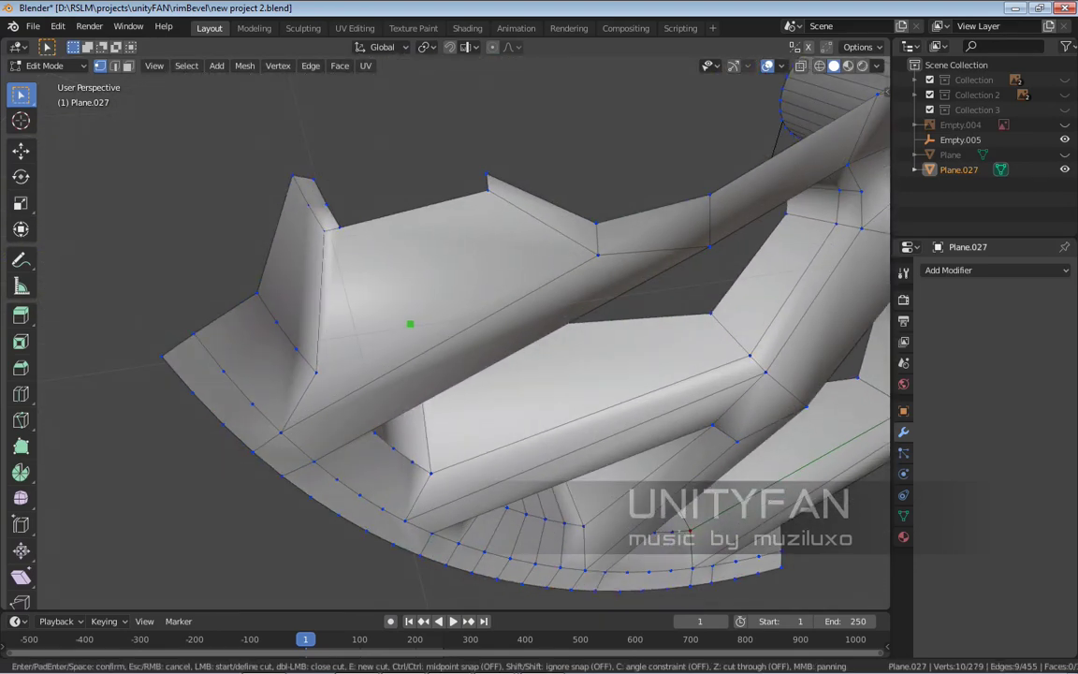
left_click(316, 371)
middle_click_drag(316, 371, 567, 323)
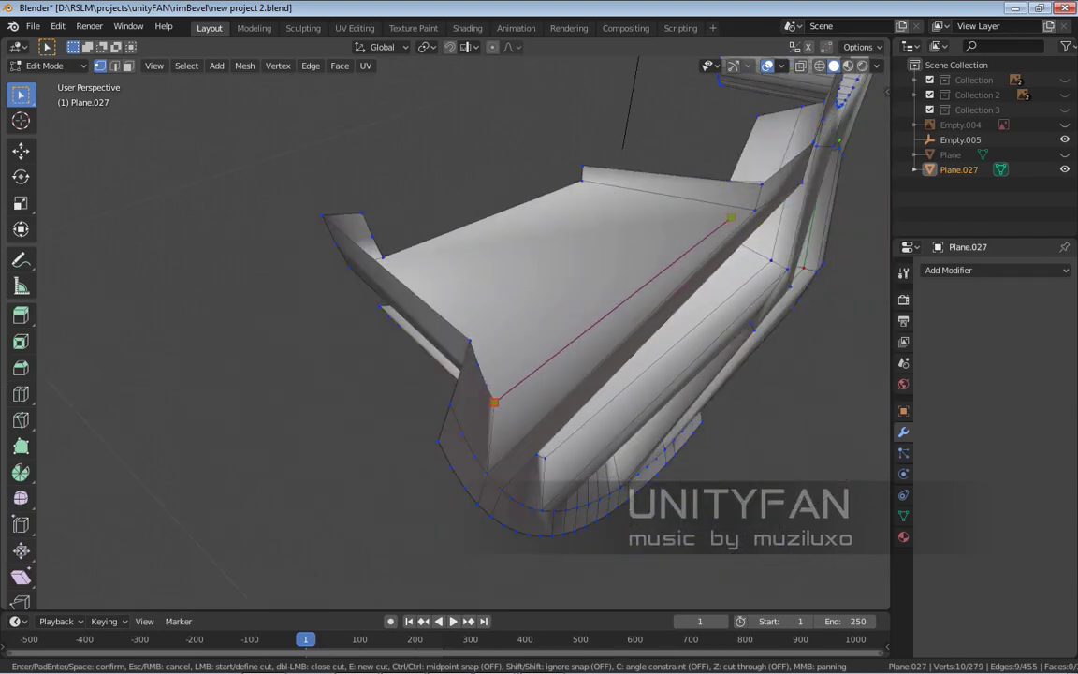
middle_click_drag(726, 205, 561, 224)
left_click(648, 227)
key("Return")
Cut two parallel edges across the spoke end, each crossing left, middle and right edges
scroll(374, 299, "up", 8)
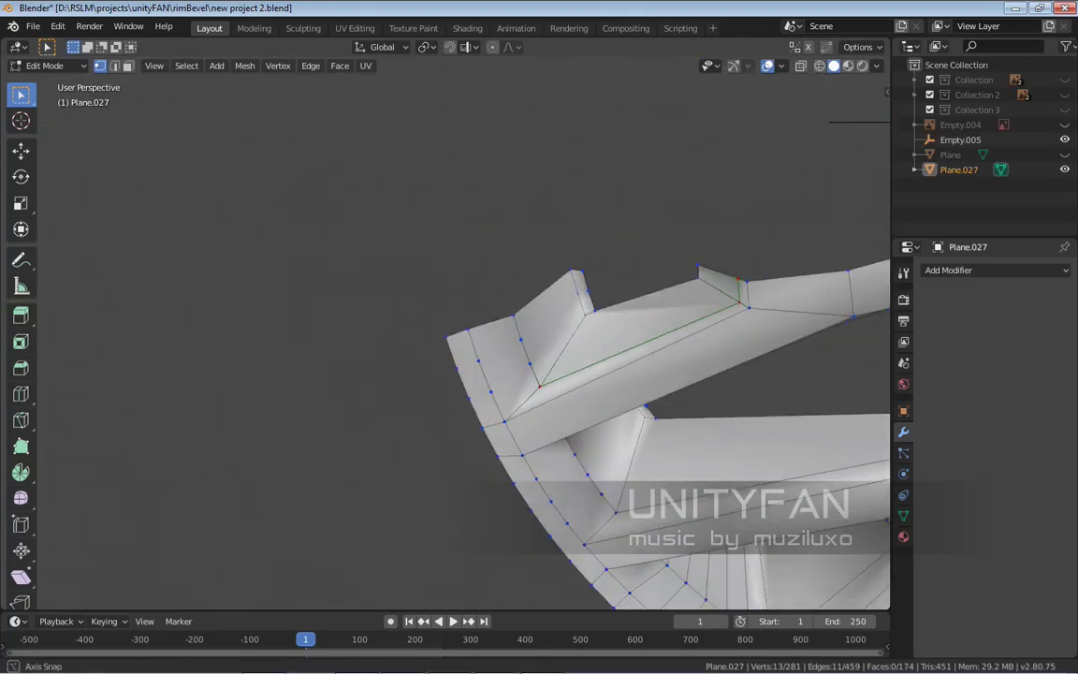
middle_click_drag(374, 300, 356, 309)
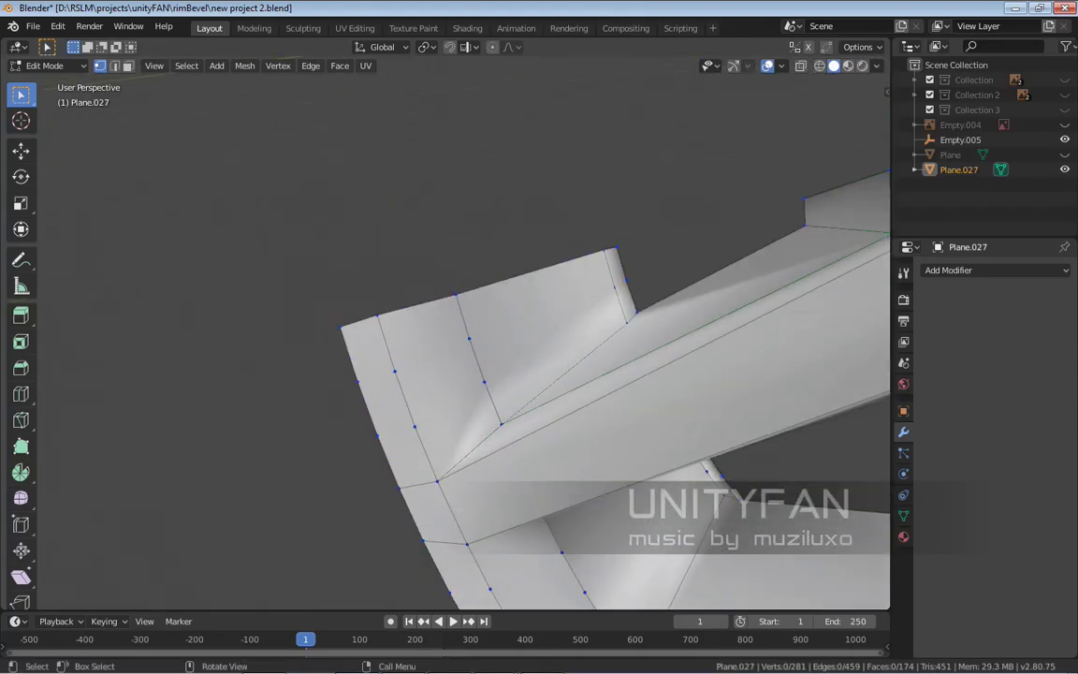
key("k")
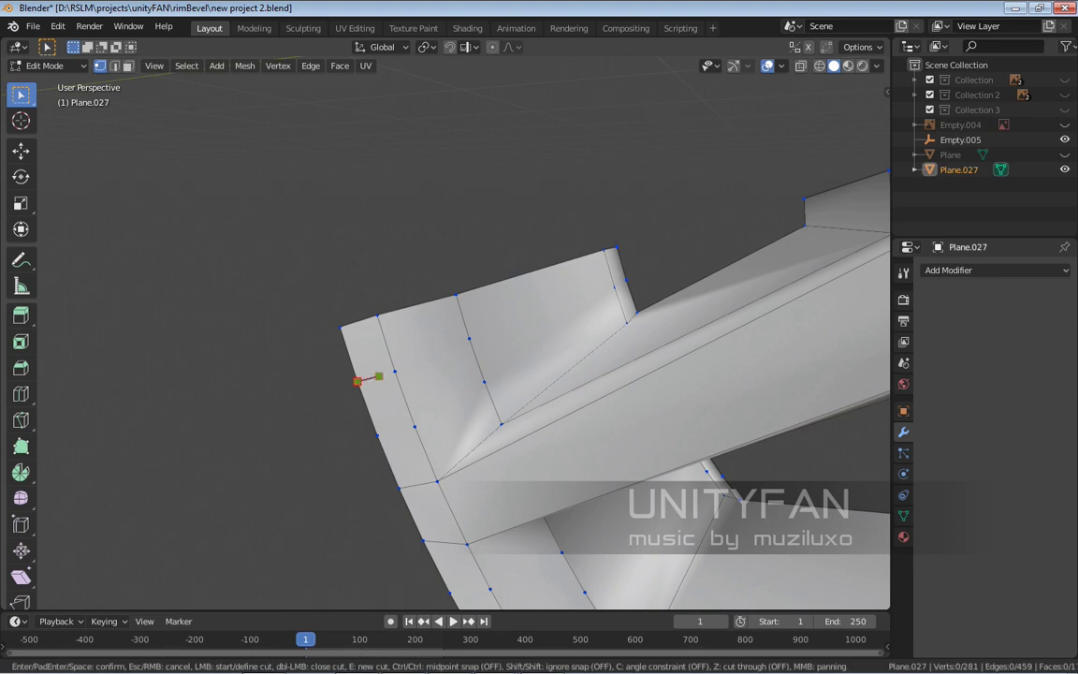
left_click(395, 372)
left_click(468, 339)
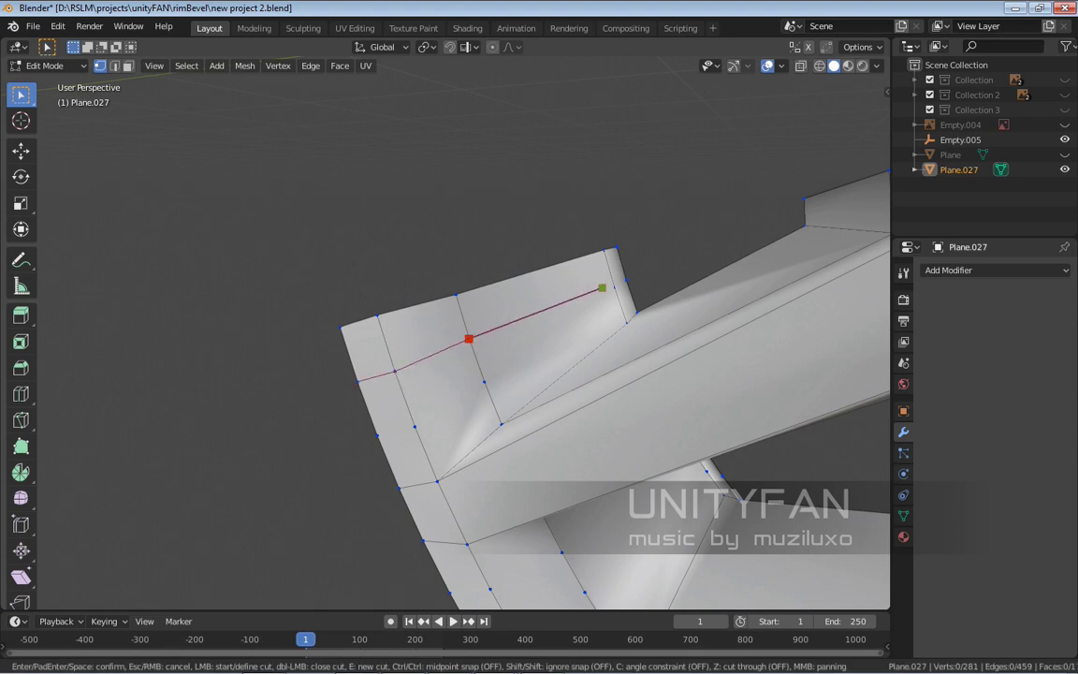
left_click(611, 276)
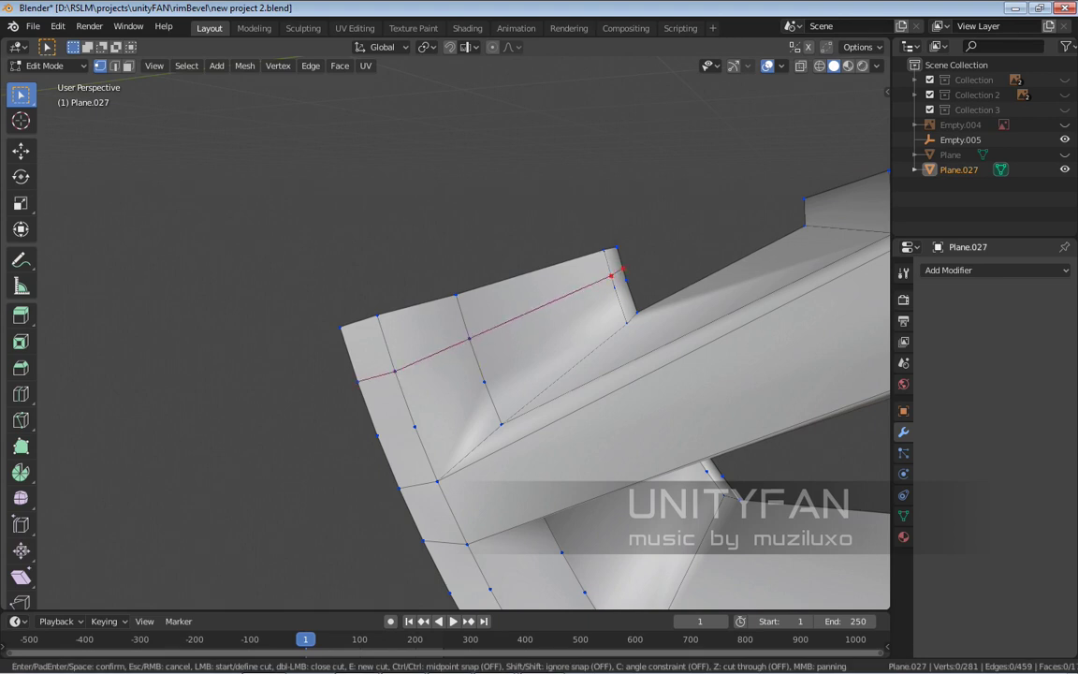
key("Return")
key("k")
left_click(414, 427)
left_click(483, 382)
left_click(618, 299)
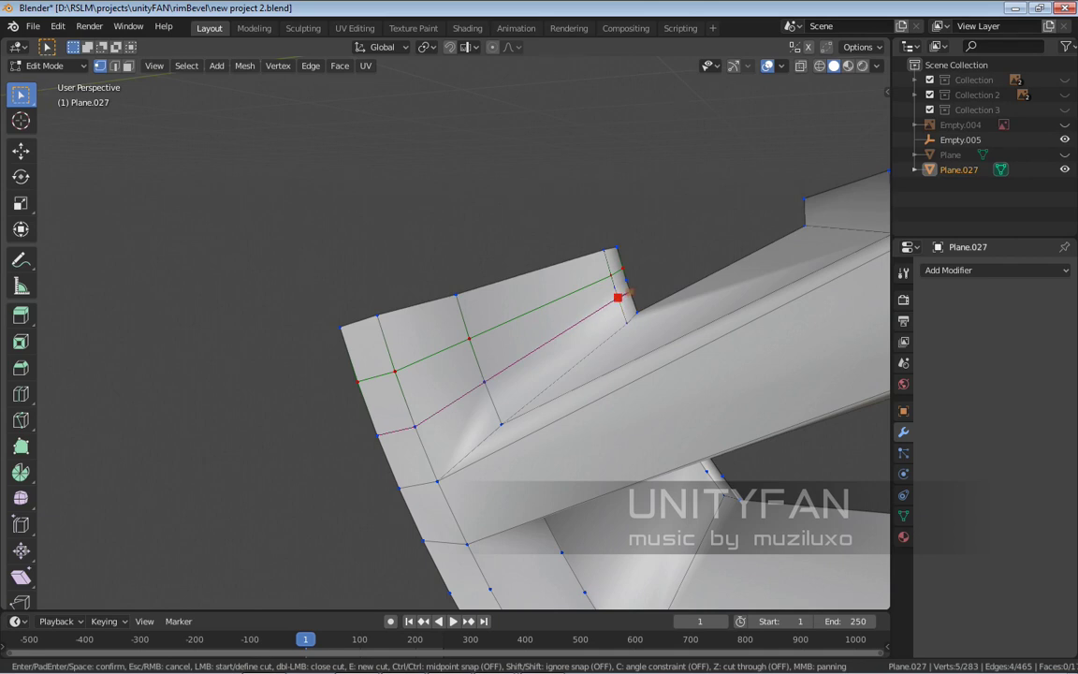
key("Return")
Dissolve the two stray vertices left by the cuts
scroll(446, 337, "up", 3)
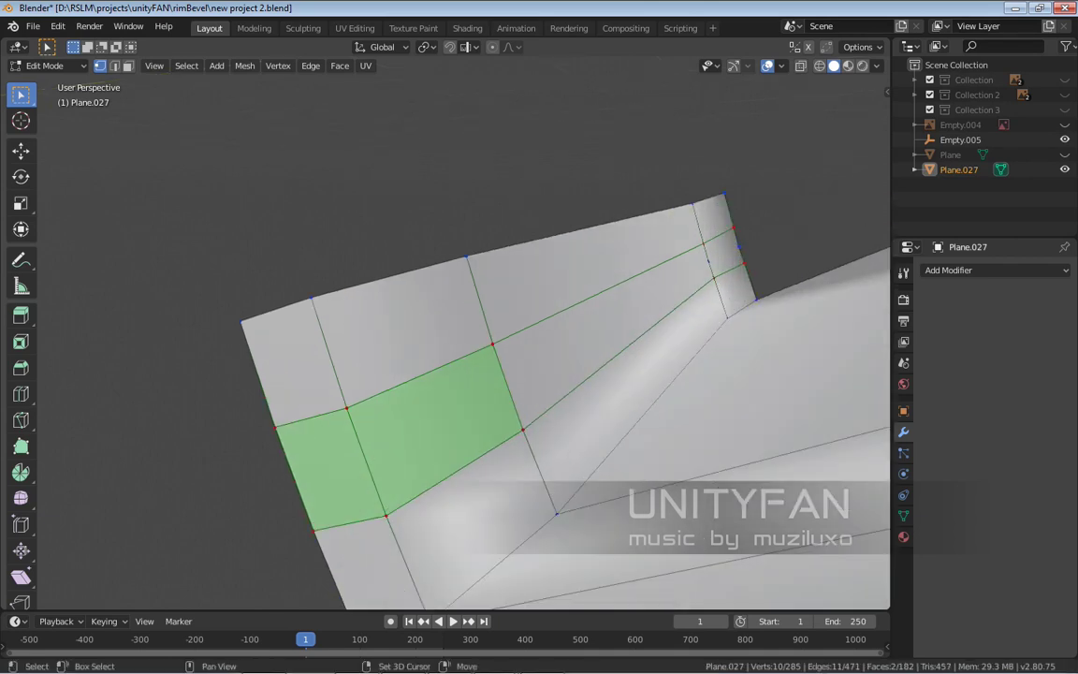
middle_click_drag(445, 337, 496, 308)
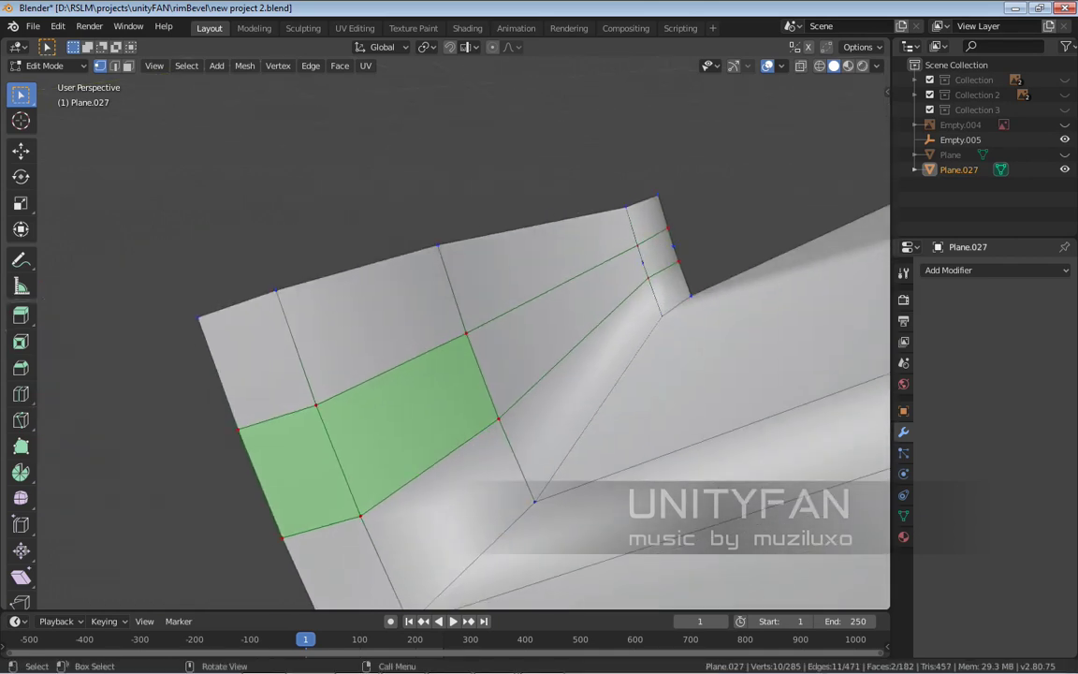
left_click(673, 246)
key("x")
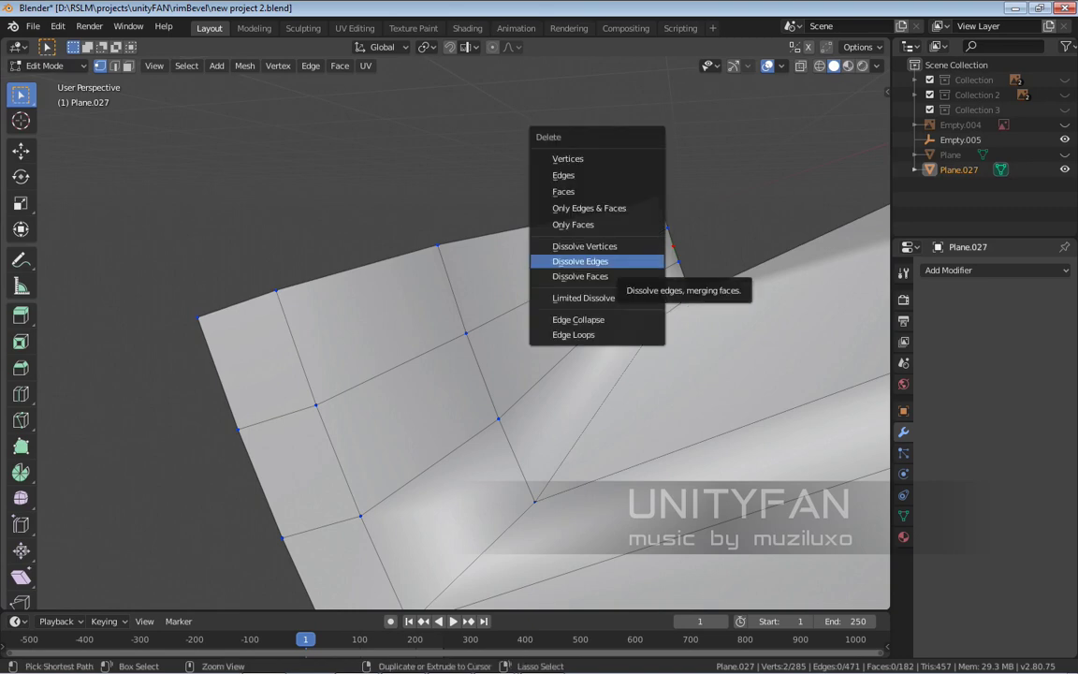
left_click(583, 246)
scroll(584, 281, "down", 4)
Knife-cut a line from the rim's outer edge across the rim face to a spoke base
middle_click_drag(583, 281, 562, 300)
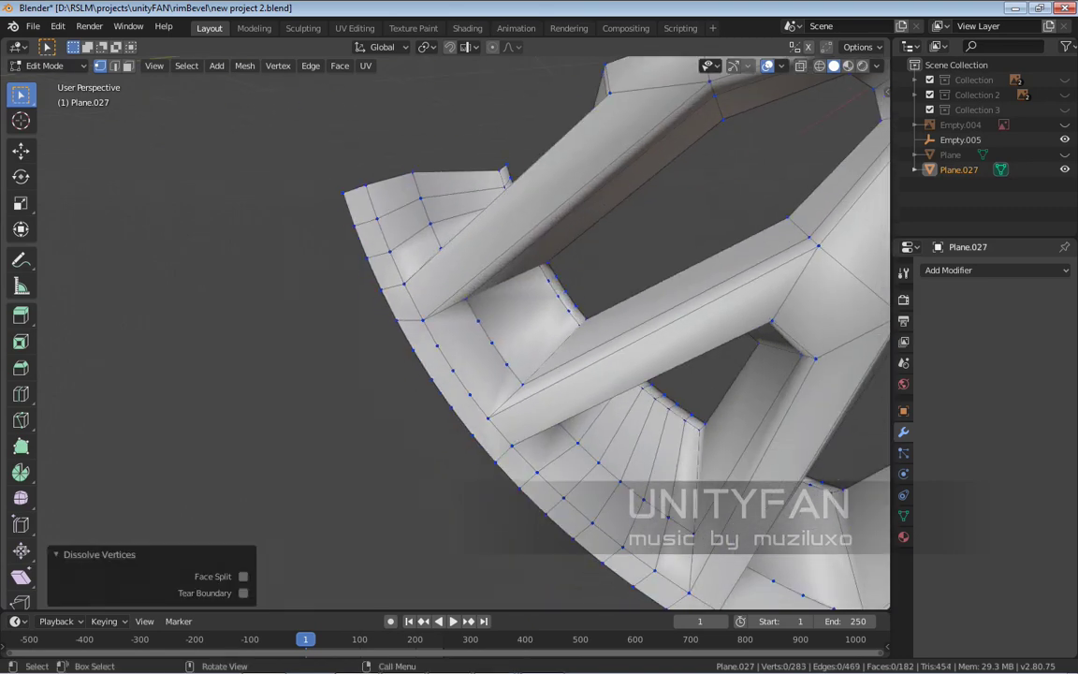
scroll(468, 337, "up", 6)
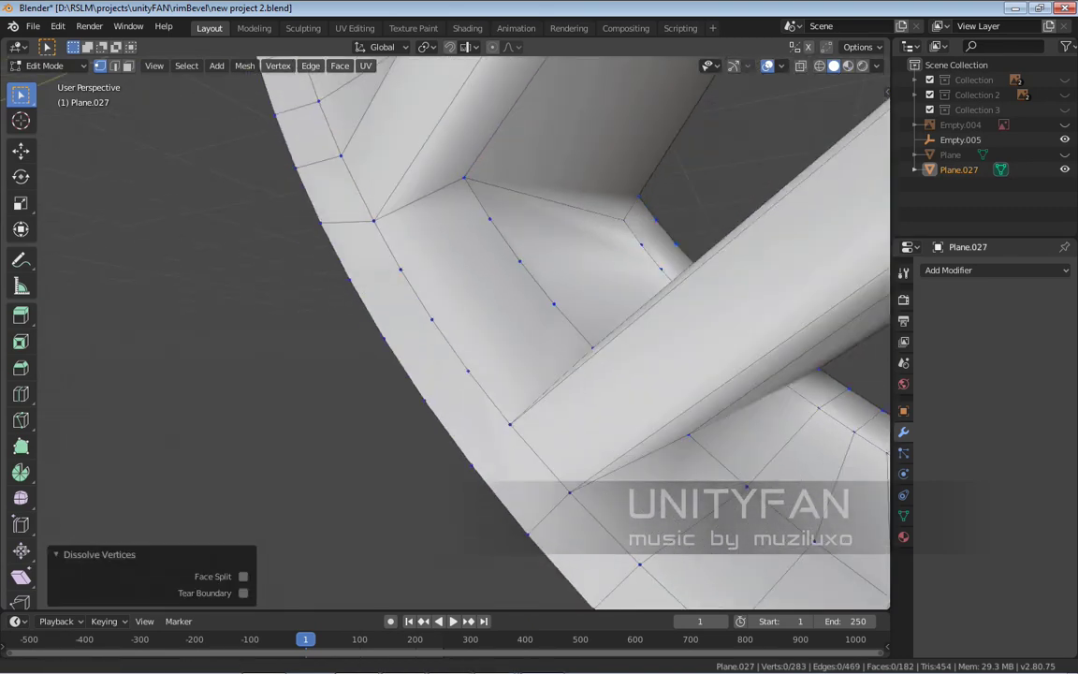
middle_click_drag(412, 283, 444, 343, "shift")
key("k")
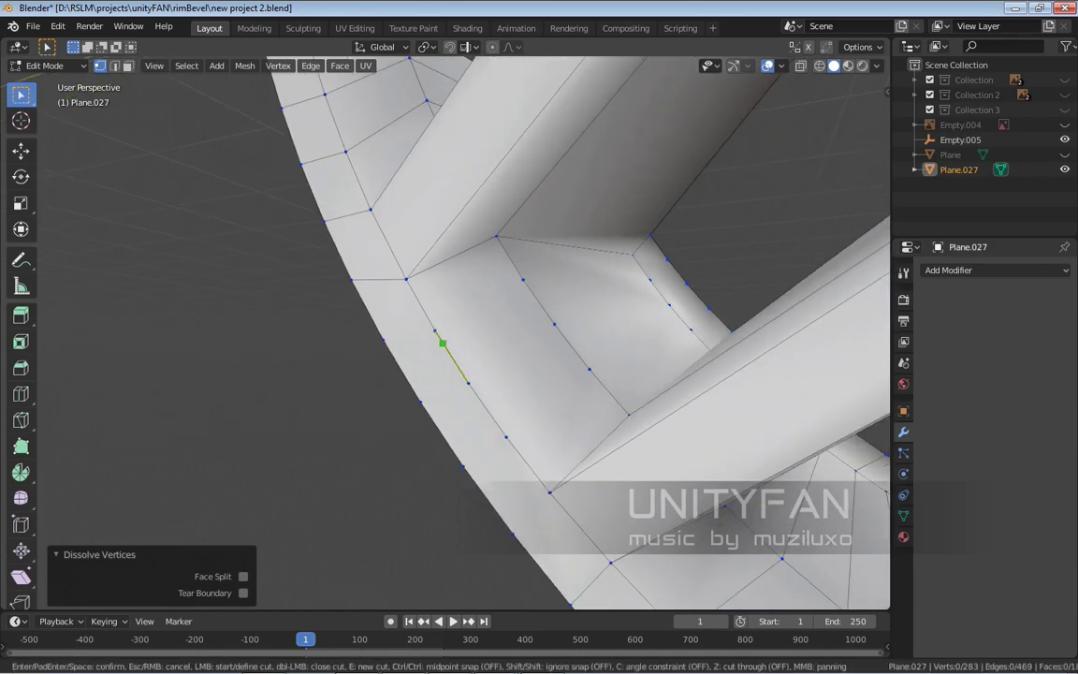
left_click(383, 340)
left_click(435, 333)
left_click(523, 282)
middle_click_drag(567, 300, 581, 318, "shift")
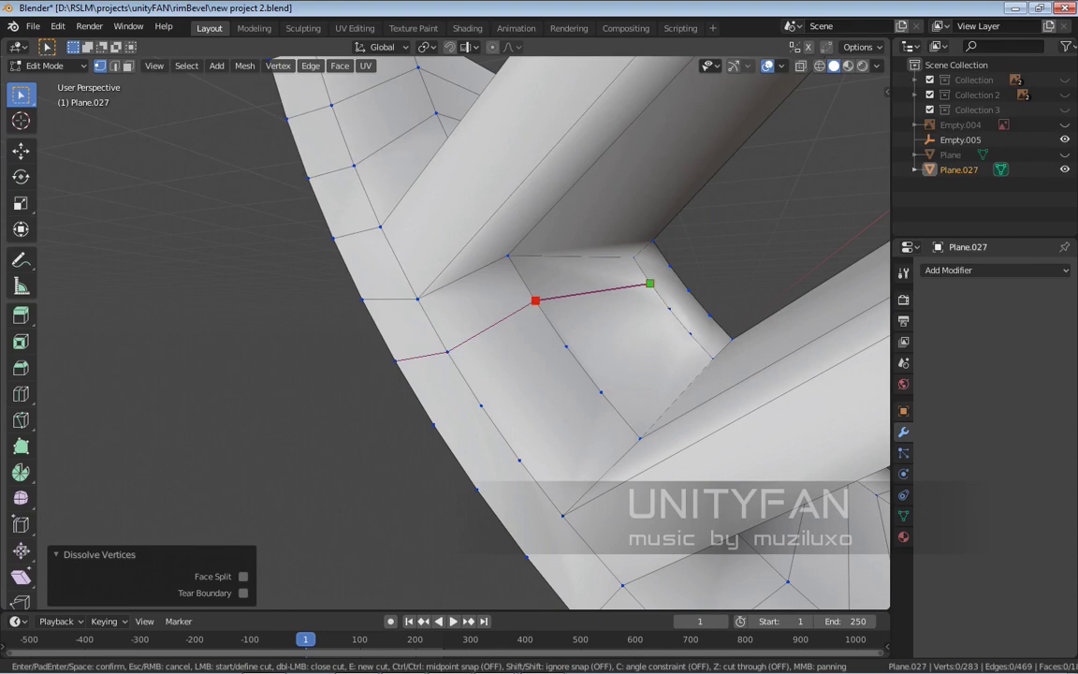
left_click(650, 282)
key("Return")
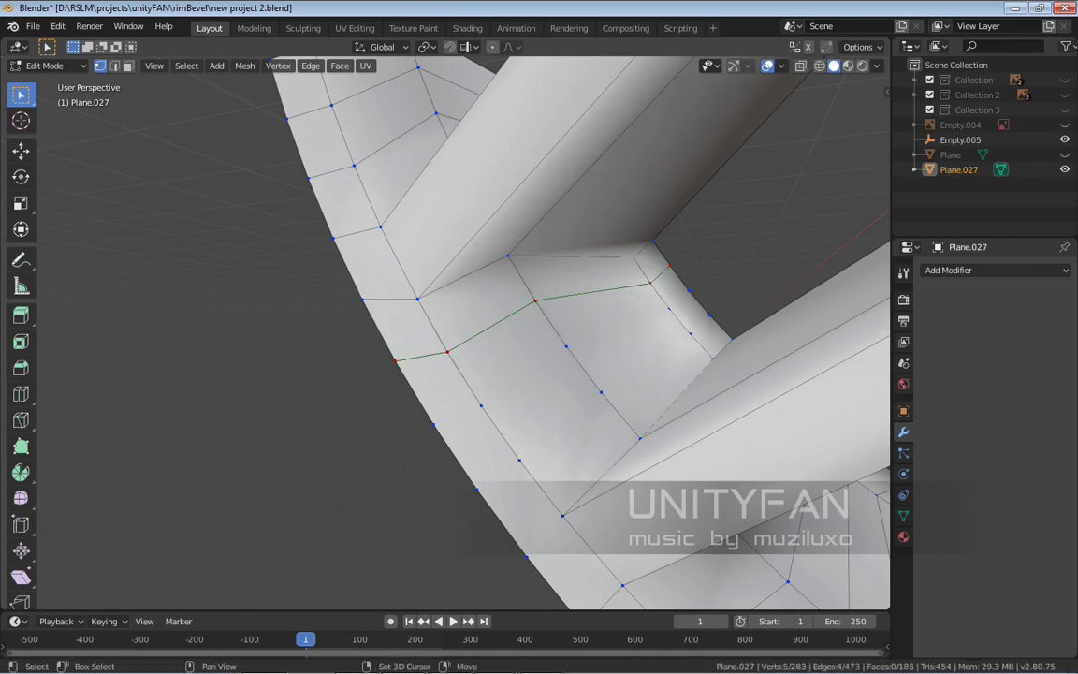
Add two more knife cuts across the rim band, ending at the spoke base vertex
middle_click_drag(670, 265, 633, 282, "shift")
key("k")
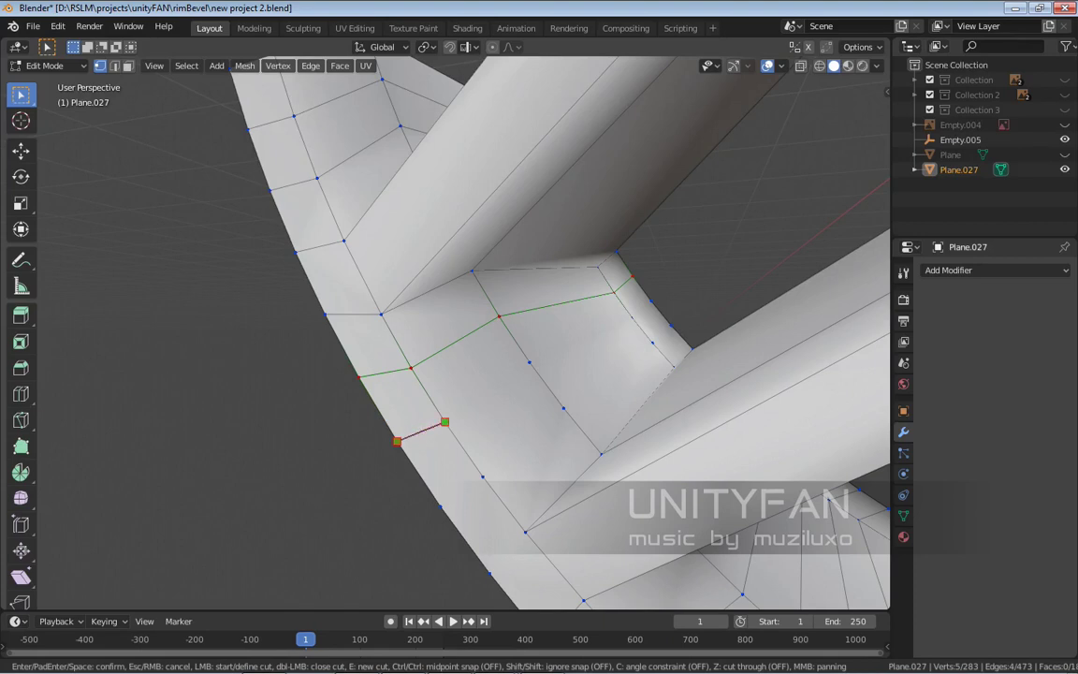
left_click(444, 422)
left_click(529, 362)
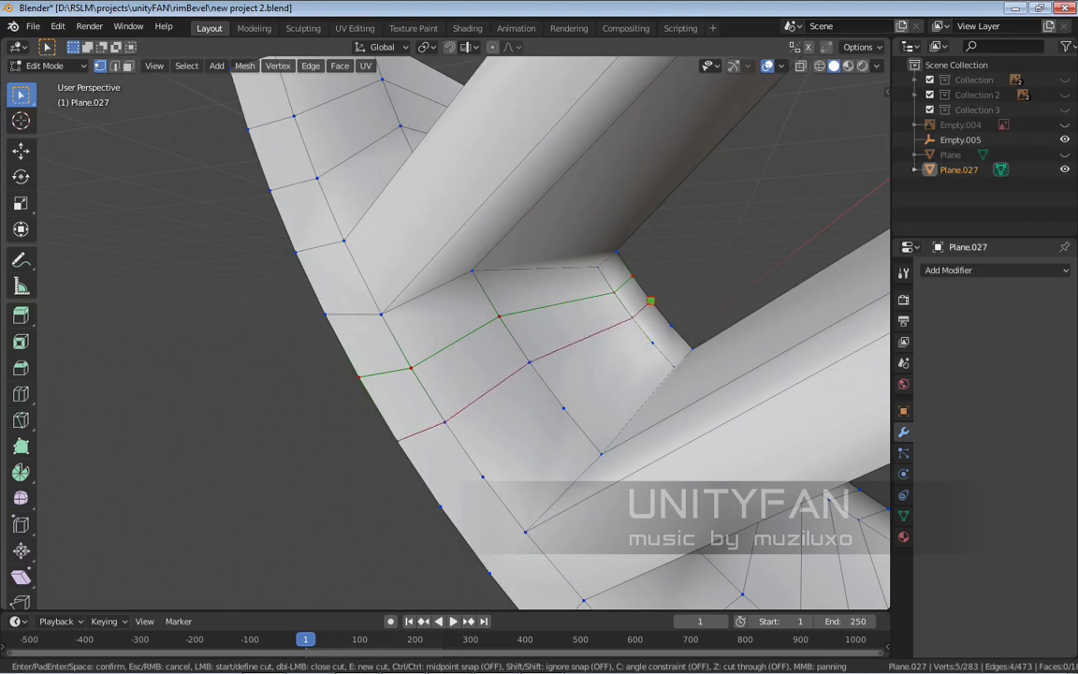
key("Return")
middle_click_drag(650, 300, 632, 273)
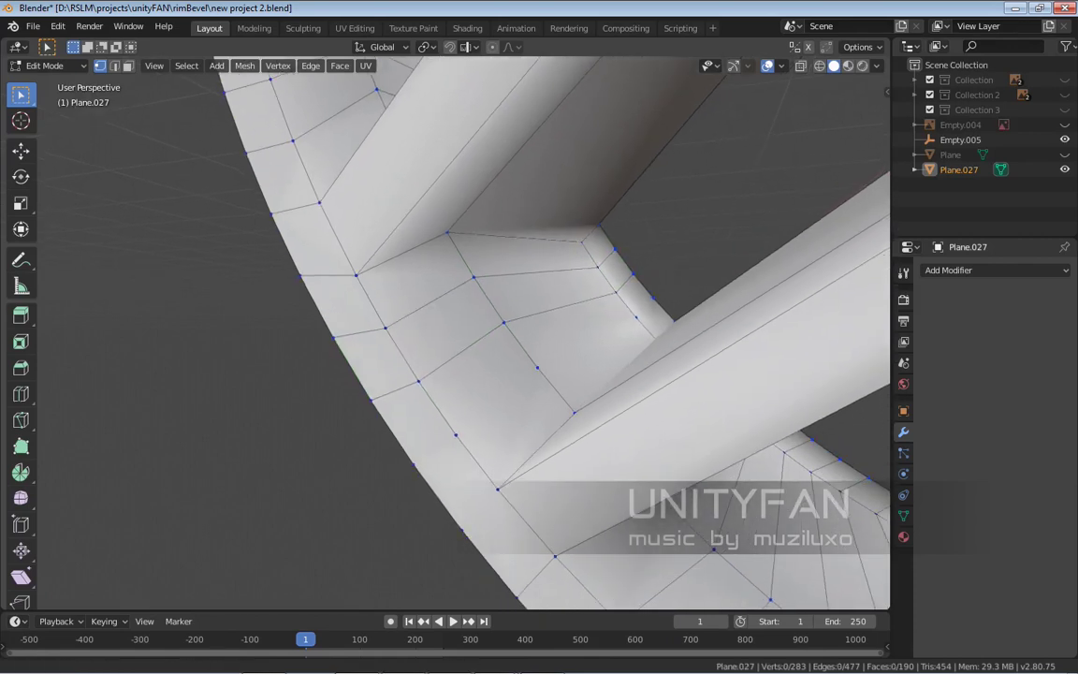
key("k")
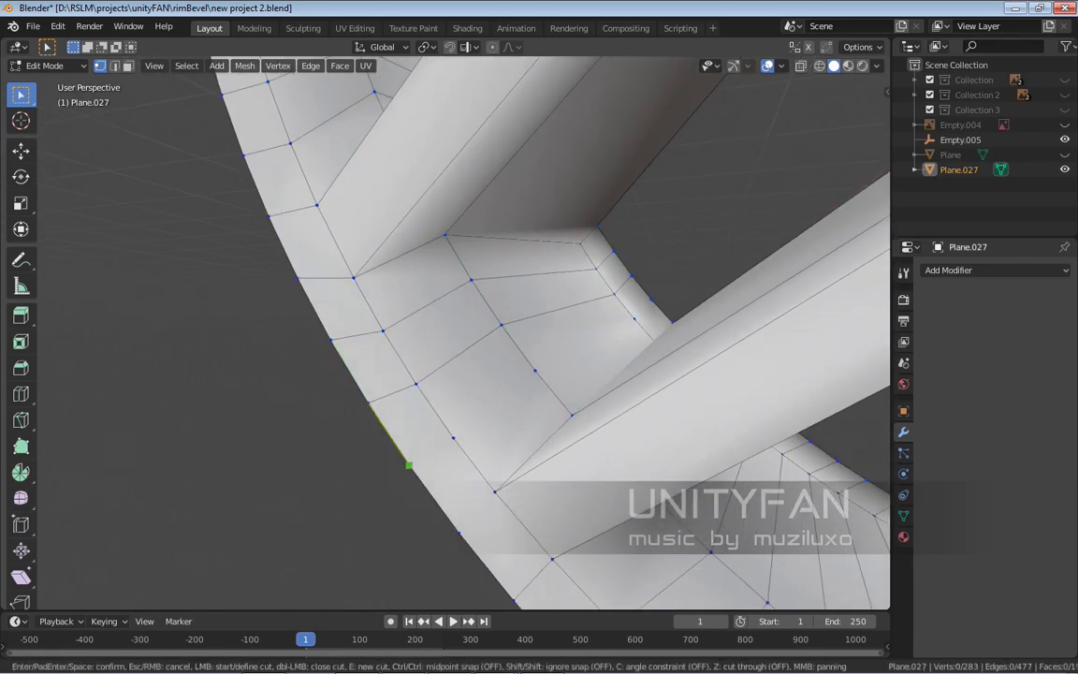
left_click(453, 437)
left_click(533, 370)
middle_click_drag(551, 366, 590, 346)
left_click(634, 319)
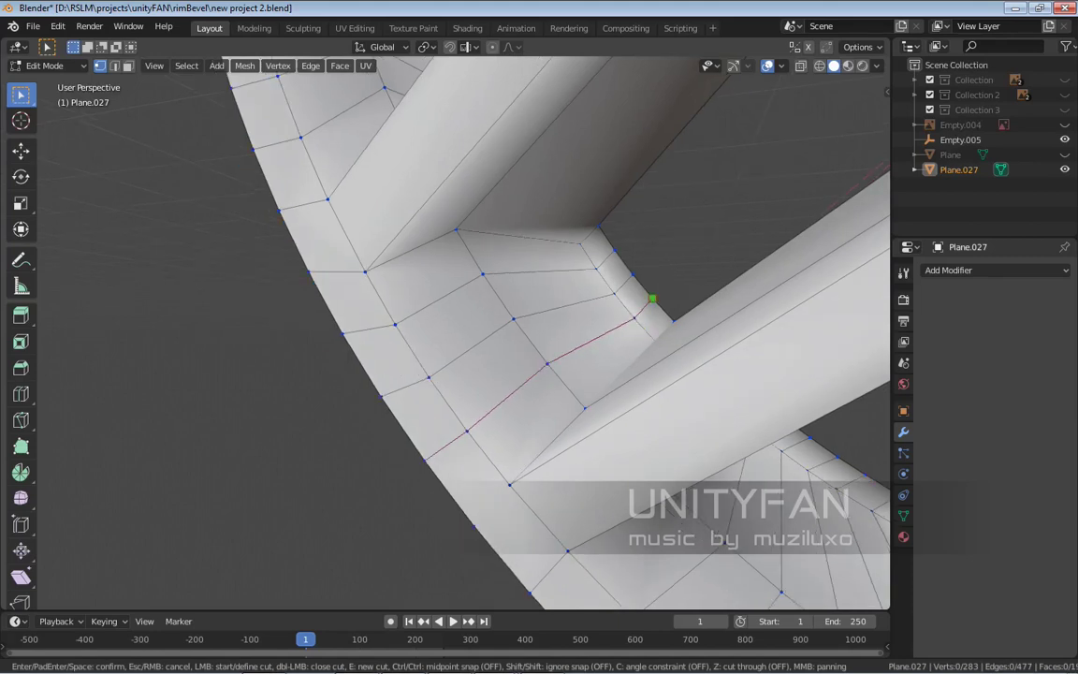
key("Return")
Add a short cut near the rim edge and a cut from the next spoke to the outer rim
scroll(468, 328, "down", 5)
scroll(468, 327, "up", 5)
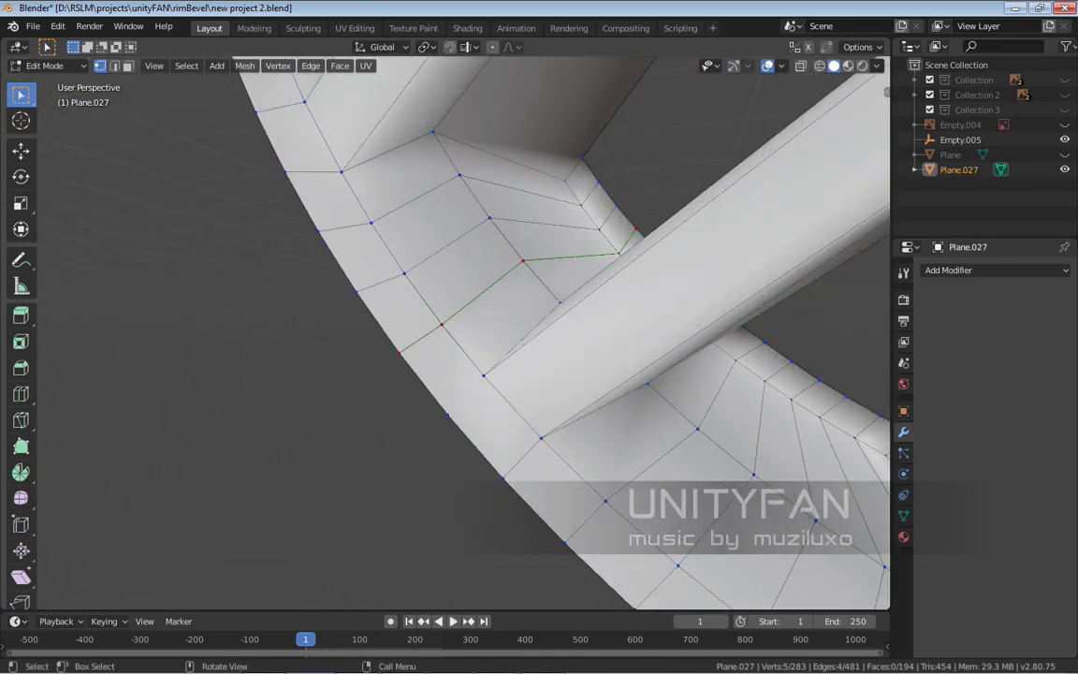
key("k")
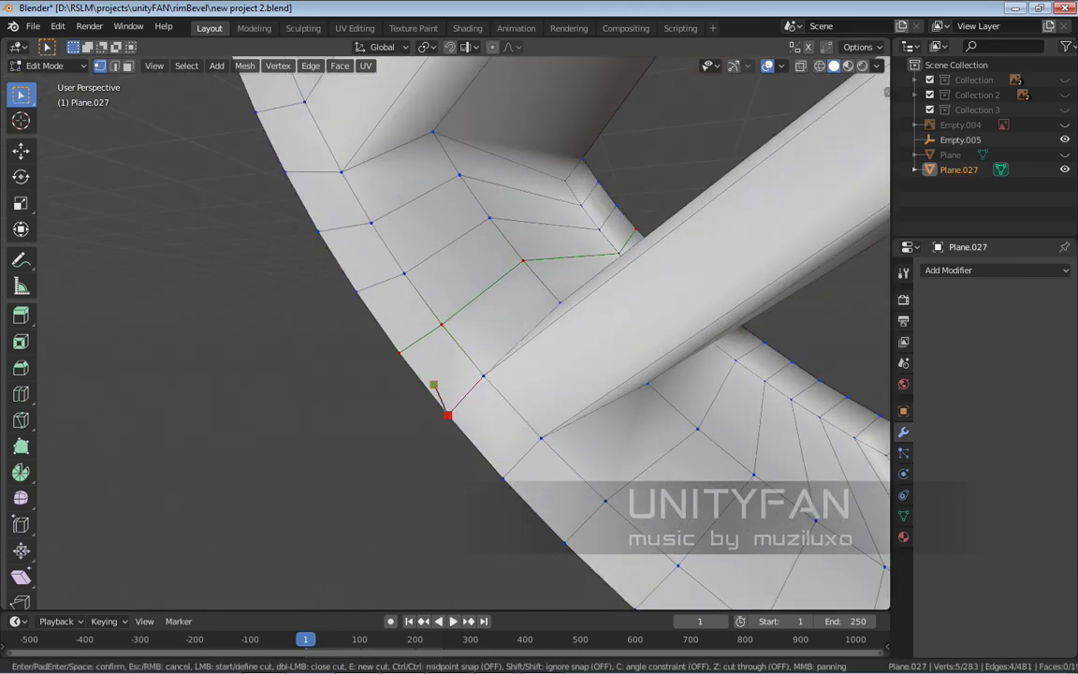
key("Return")
middle_click_drag(433, 384, 481, 376)
scroll(825, 260, "down", 4)
scroll(674, 299, "up", 5)
scroll(645, 314, "up", 2)
key("k")
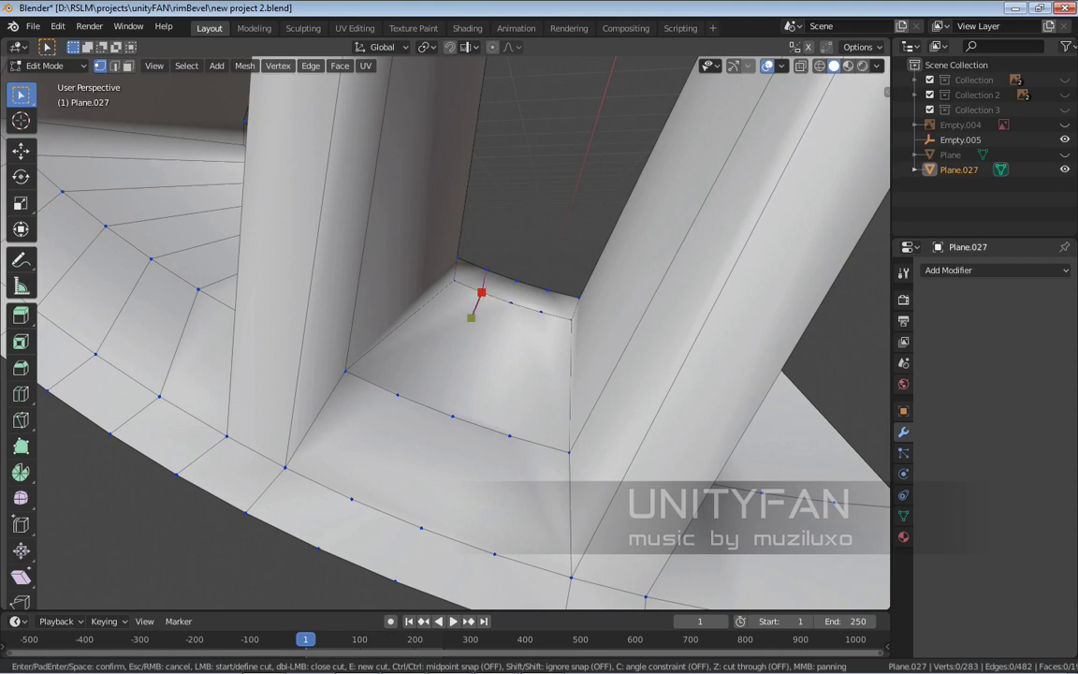
left_click(351, 498)
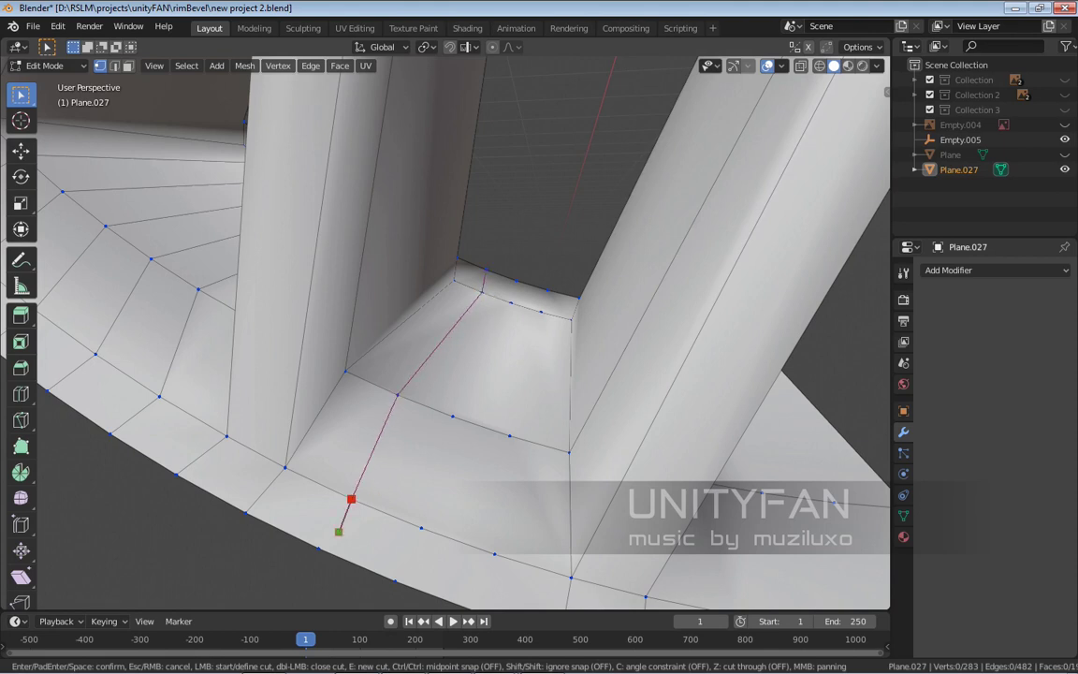
left_click(319, 548)
key("Return")
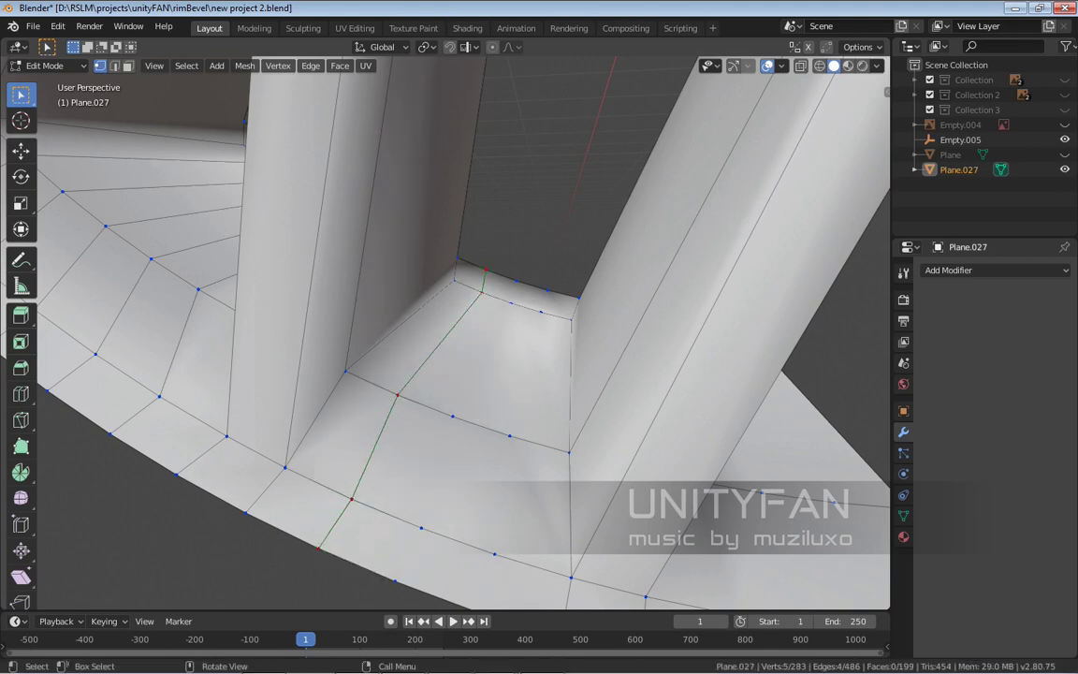
middle_click_drag(449, 374, 449, 337)
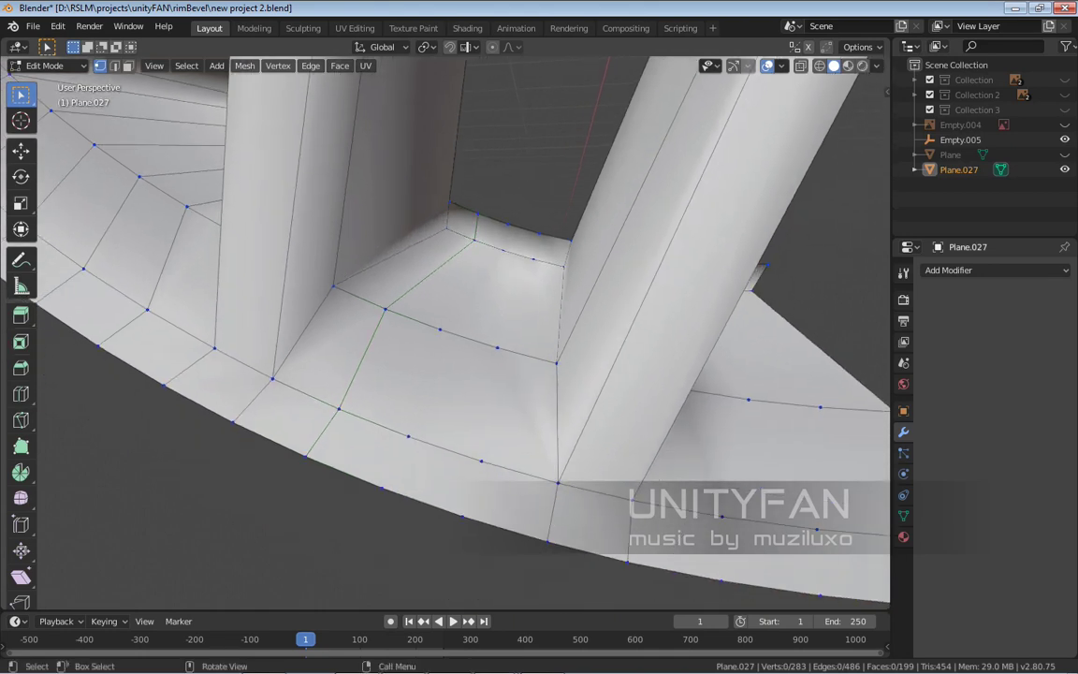
Knife-cut two edges running from the spoke base down to the outer rim
key("k")
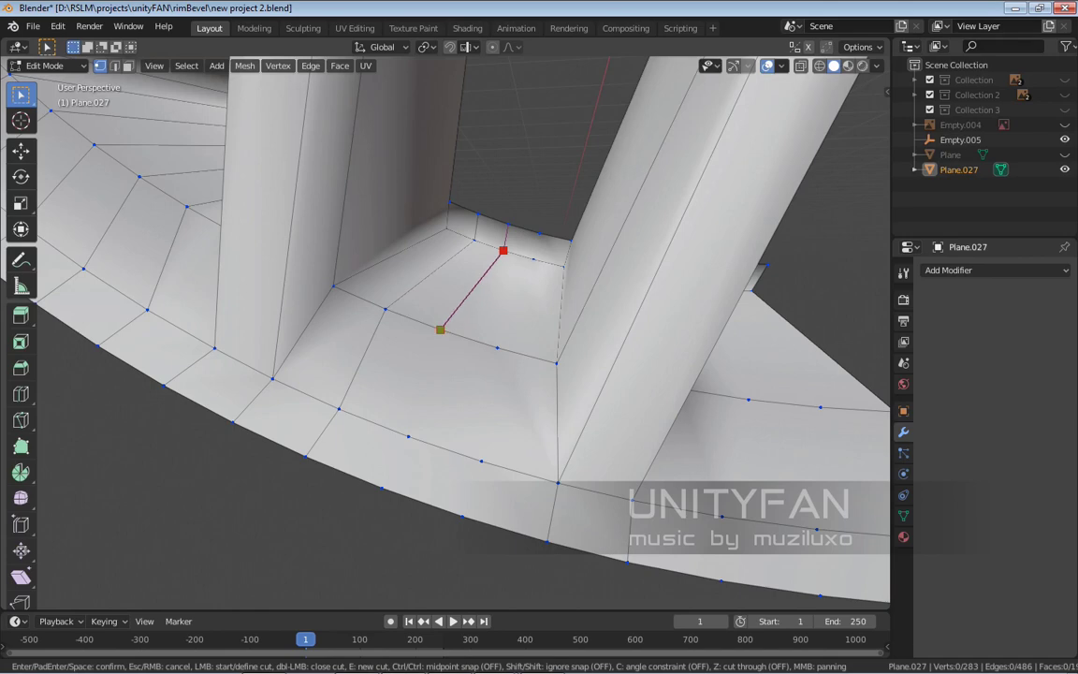
left_click(439, 328)
left_click(408, 436)
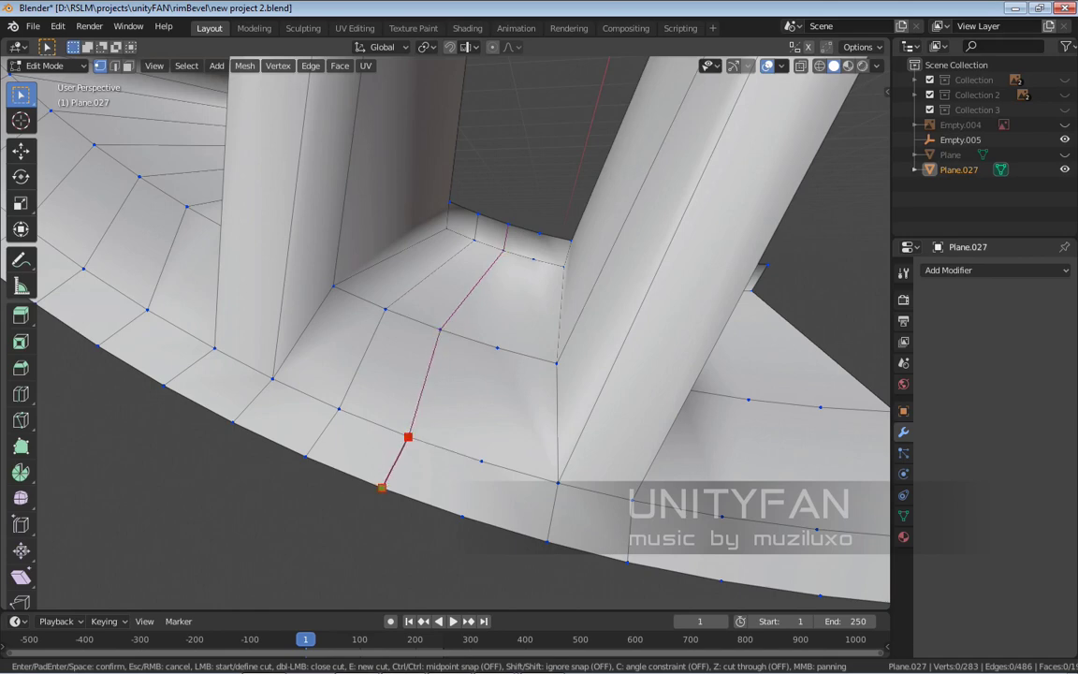
key("Return")
middle_click_drag(368, 455, 529, 401)
key("k")
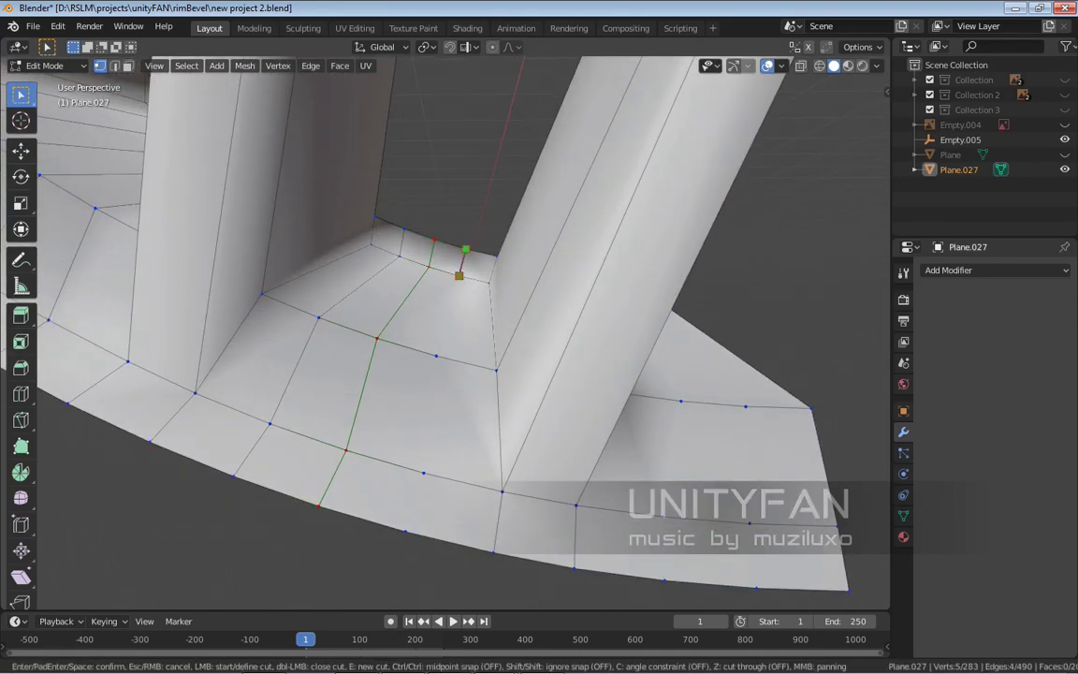
left_click(436, 355)
left_click(424, 474)
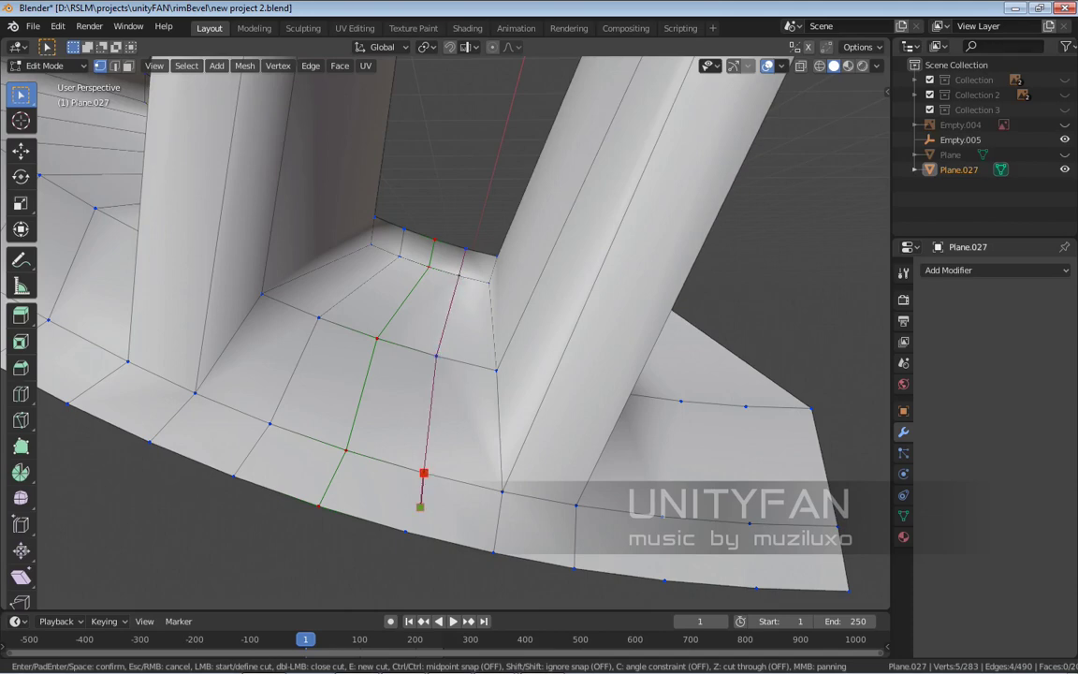
left_click(404, 531)
key("Return")
middle_click_drag(404, 532, 566, 468)
Cut a new edge from the bottom rim edge up through the face to the upper edge
key("alt+a")
key("k")
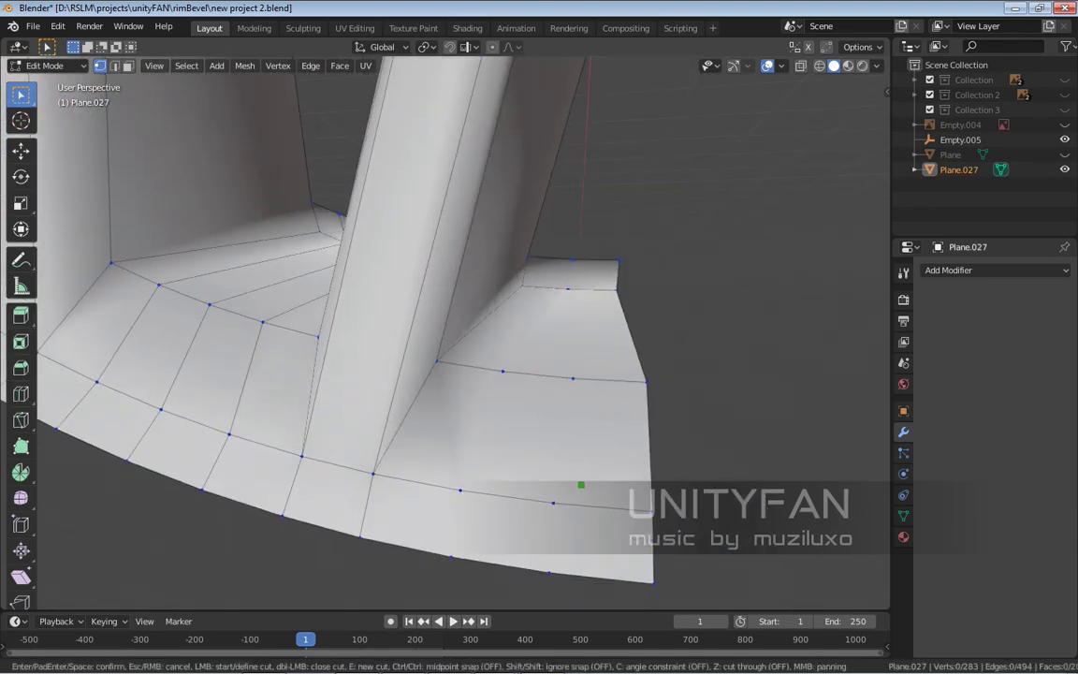
left_click(550, 571)
left_click(553, 502)
left_click(573, 378)
left_click(584, 290)
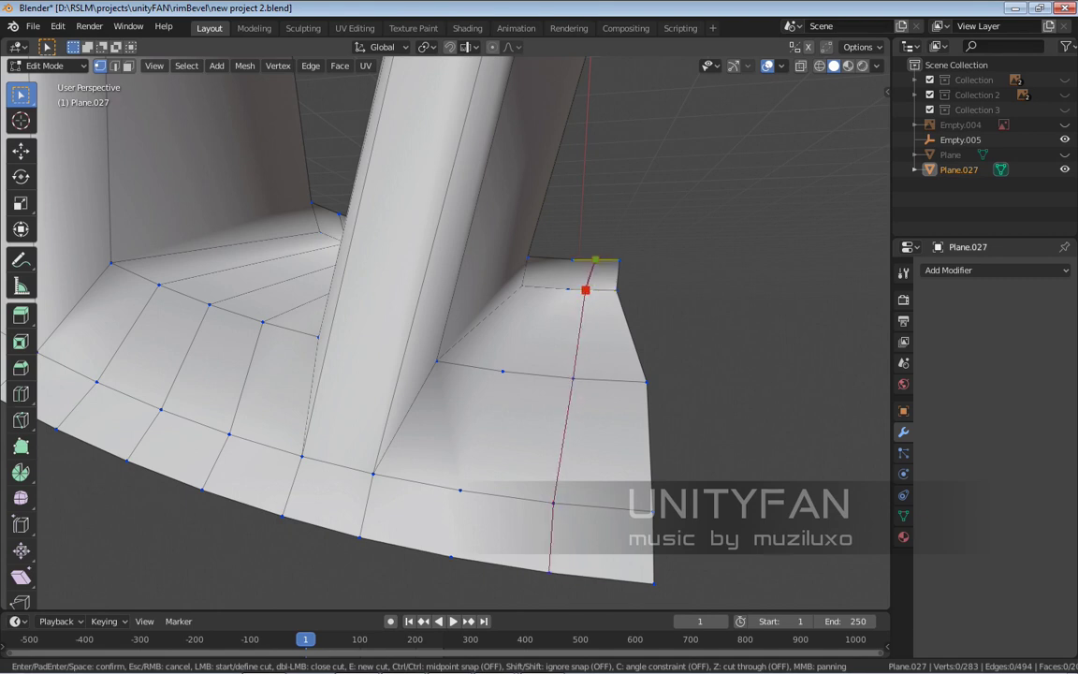
key("Return")
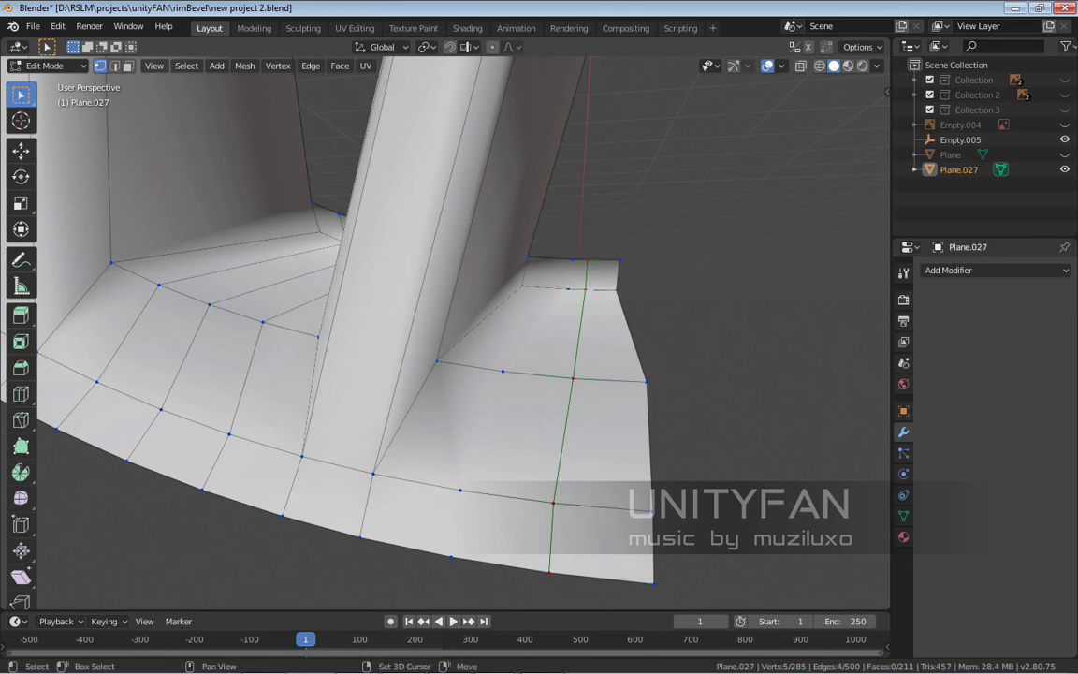
middle_click_drag(587, 259, 561, 274)
Add another knife cut from the lower edge up to the top edge
key("k")
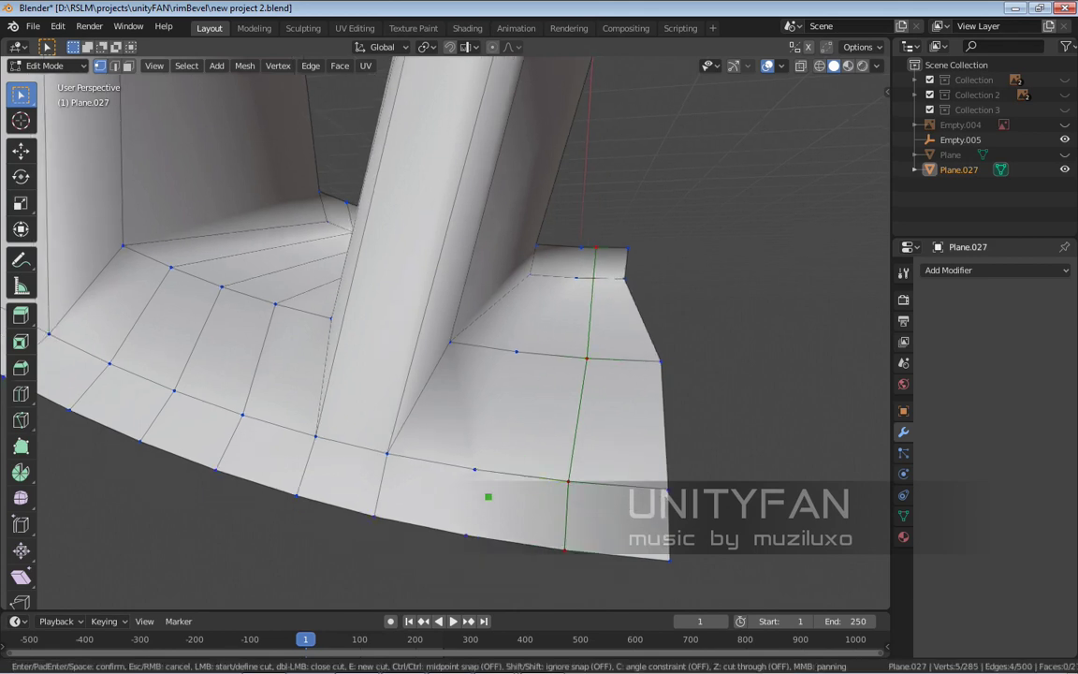
left_click(474, 469)
left_click(515, 351)
mouse_move(514, 350)
middle_mouse_down()
mouse_move(519, 362)
mouse_move(528, 348)
middle_mouse_up()
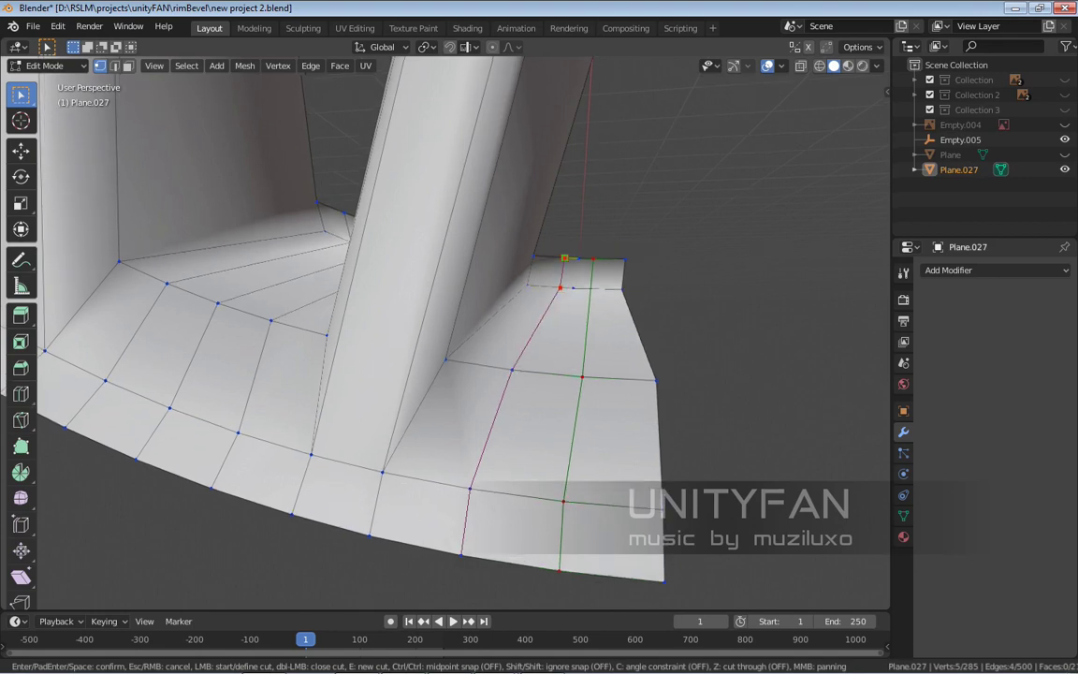
left_click(564, 258)
key("Return")
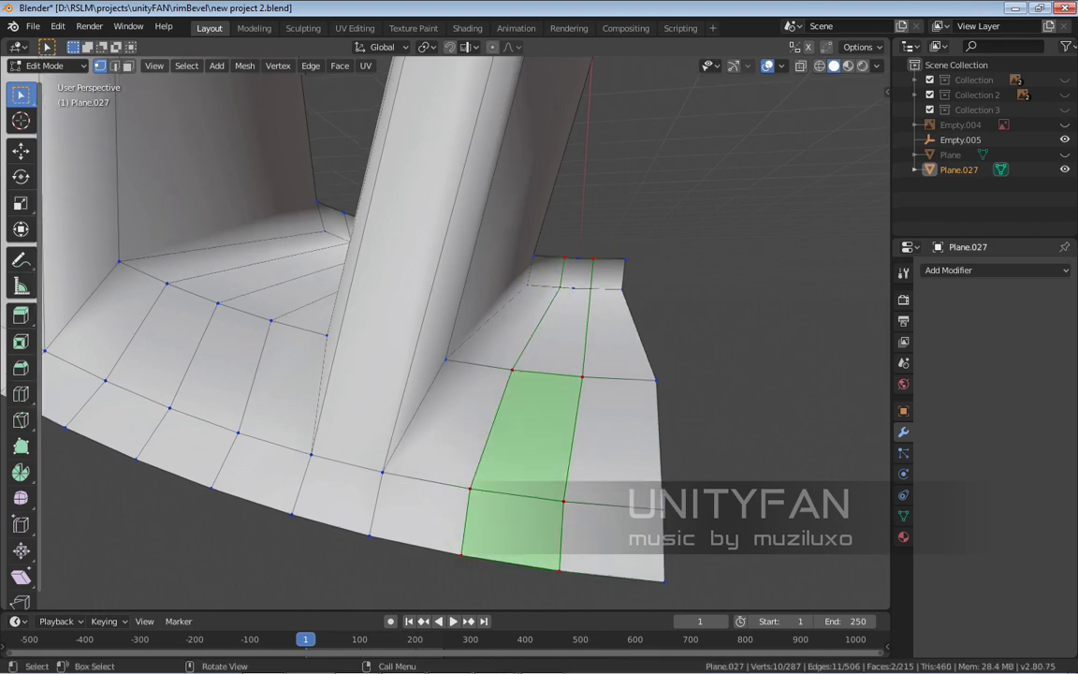
Dissolve the two stray vertices and toggle out of Edit Mode to check the mesh
key("alt+a")
key("x")
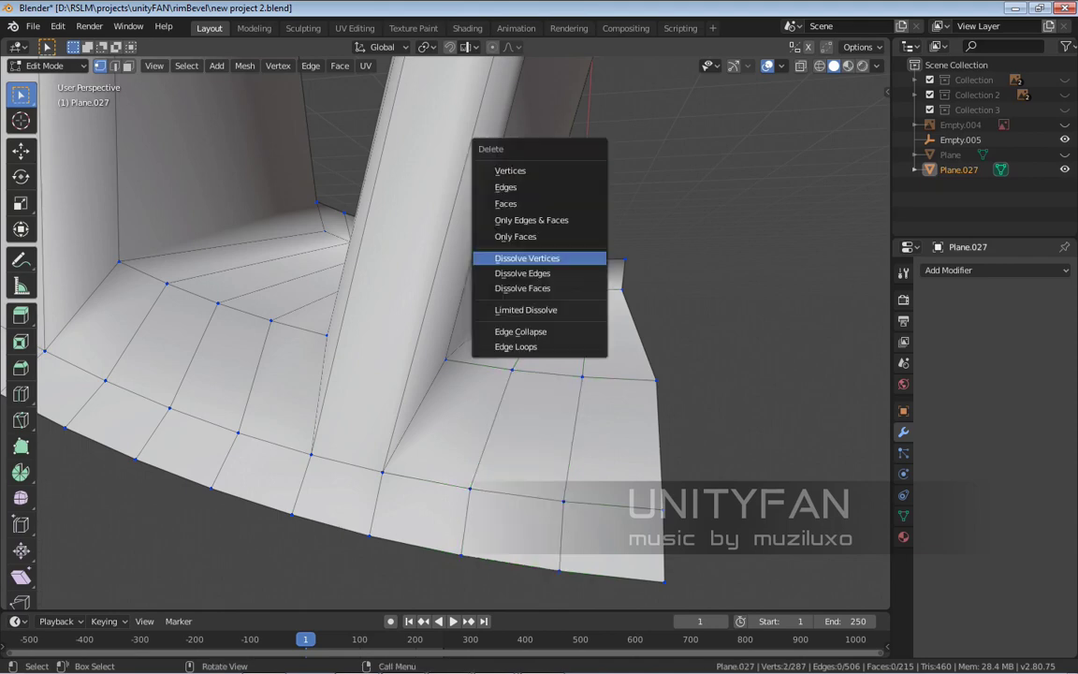
left_click(540, 259)
scroll(540, 259, "down", 6)
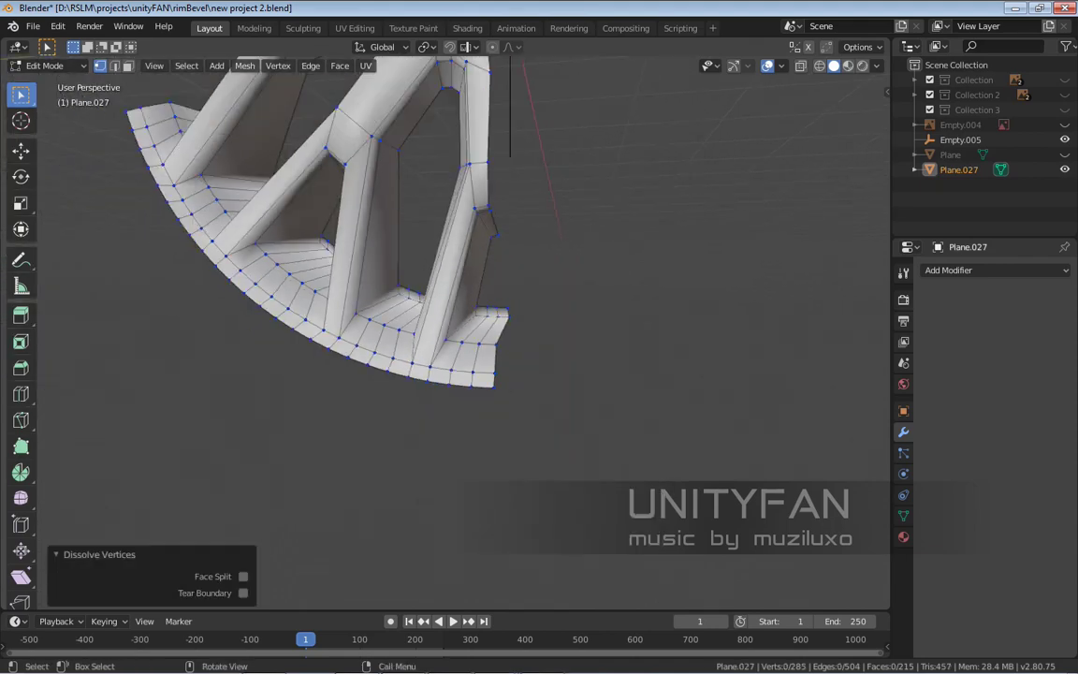
middle_click_drag(541, 260, 593, 212)
key("Tab")
key("a")
key("Tab")
scroll(468, 327, "up", 5)
scroll(599, 167, "up", 6)
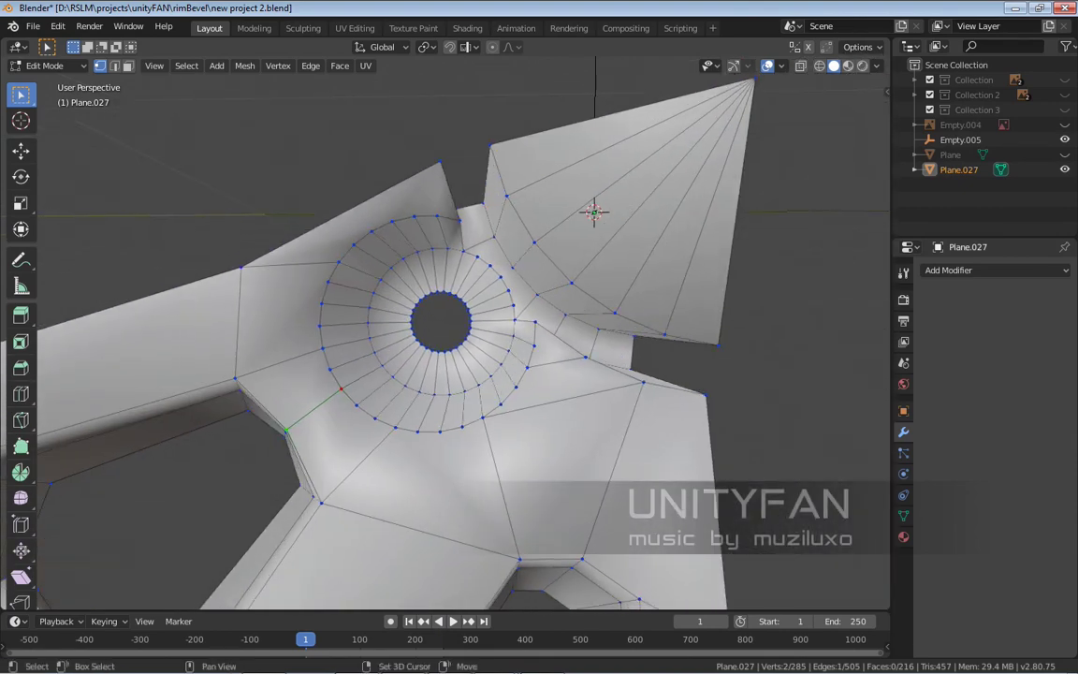
Select every other radial edge in the ring around the hub hole
key("3")
left_click(379, 281, "alt")
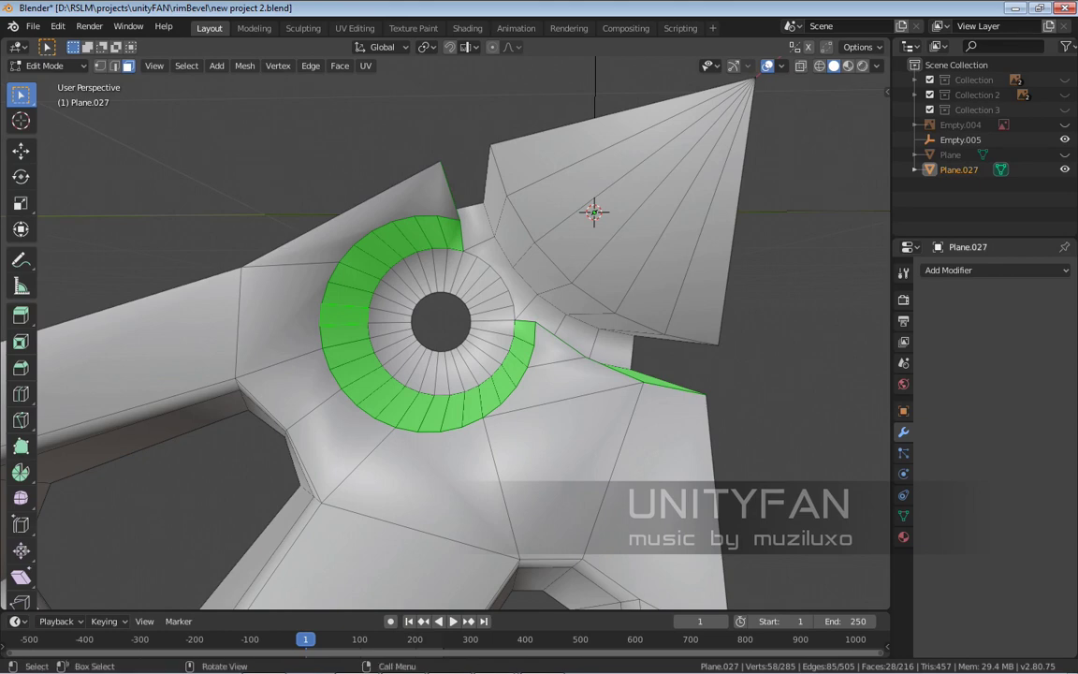
middle_click_drag(593, 212, 619, 252)
key("2")
left_click(430, 308)
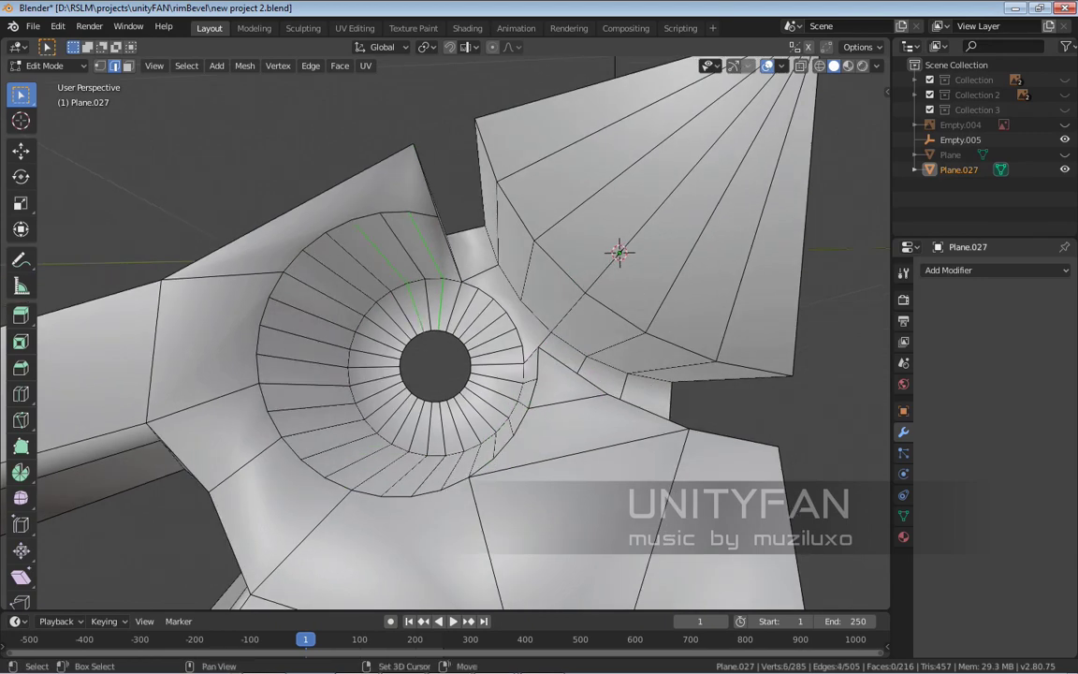
key("ctrl+shift+KP_Add")
key("ctrl+shift+KP_Add")
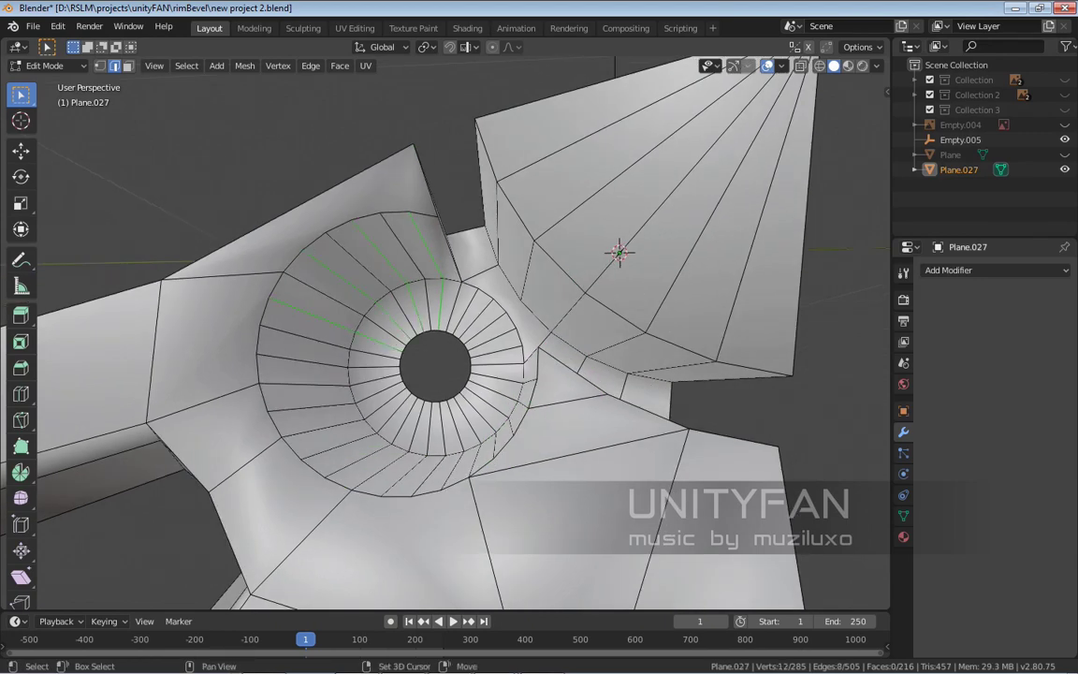
key("ctrl+shift+KP_Add")
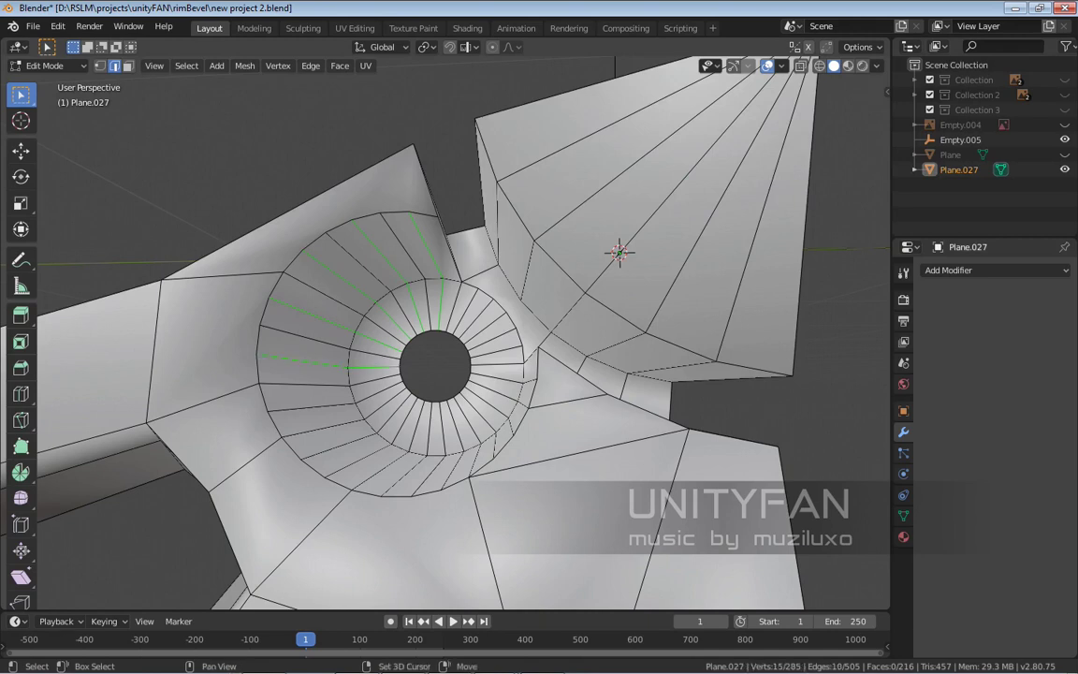
key("ctrl+shift+KP_Add")
middle_click_drag(620, 251, 575, 238)
key("ctrl+shift+KP_Add")
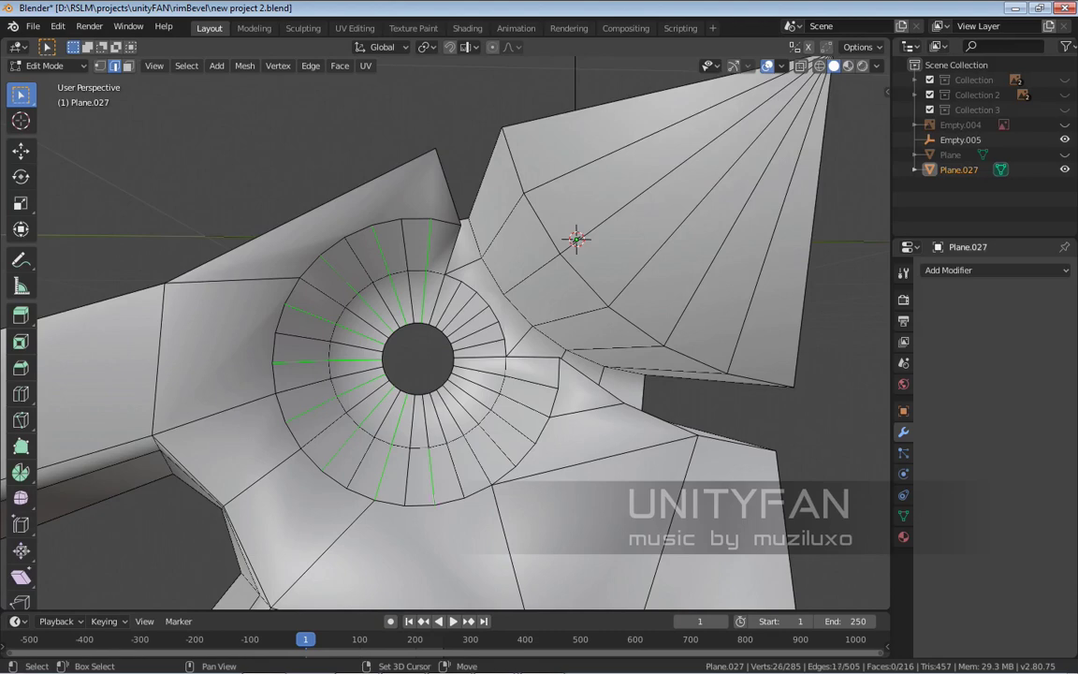
middle_click_drag(449, 336, 416, 335, "shift")
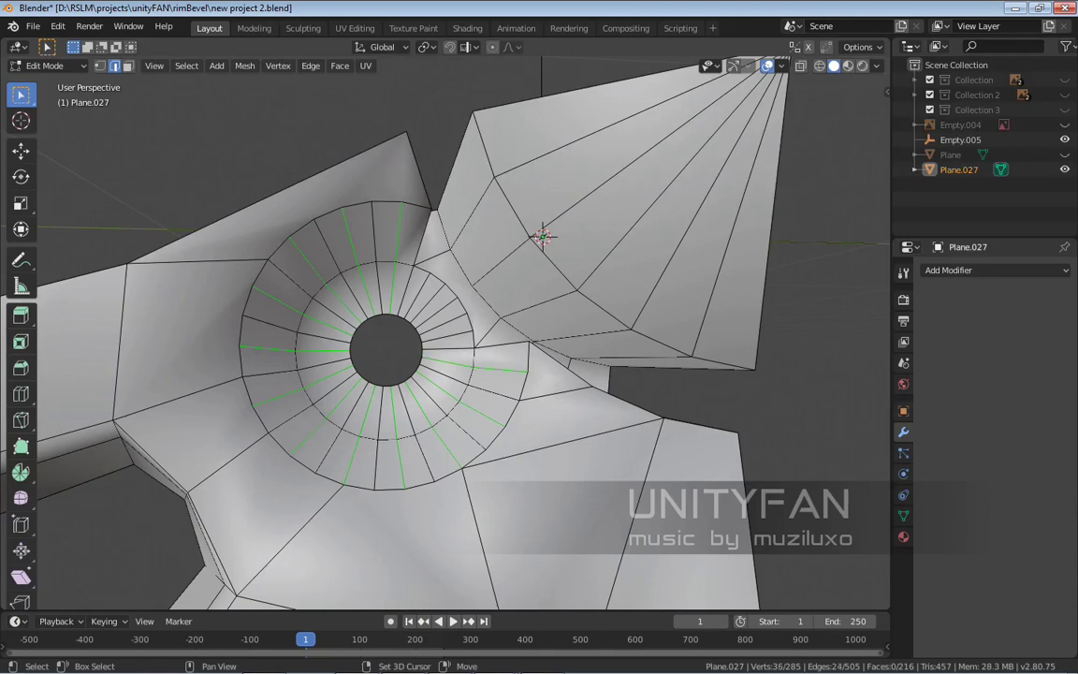
Dissolve the selected radial edges, halving the hub ring's edge count
key("x")
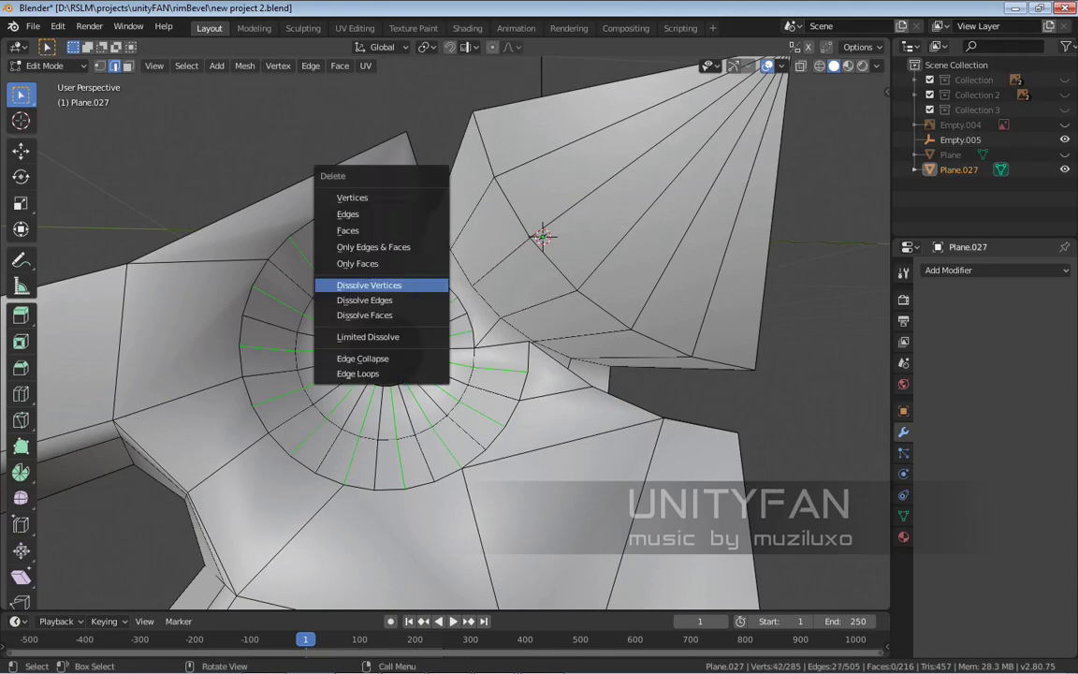
left_click(372, 300)
middle_click_drag(372, 300, 491, 283)
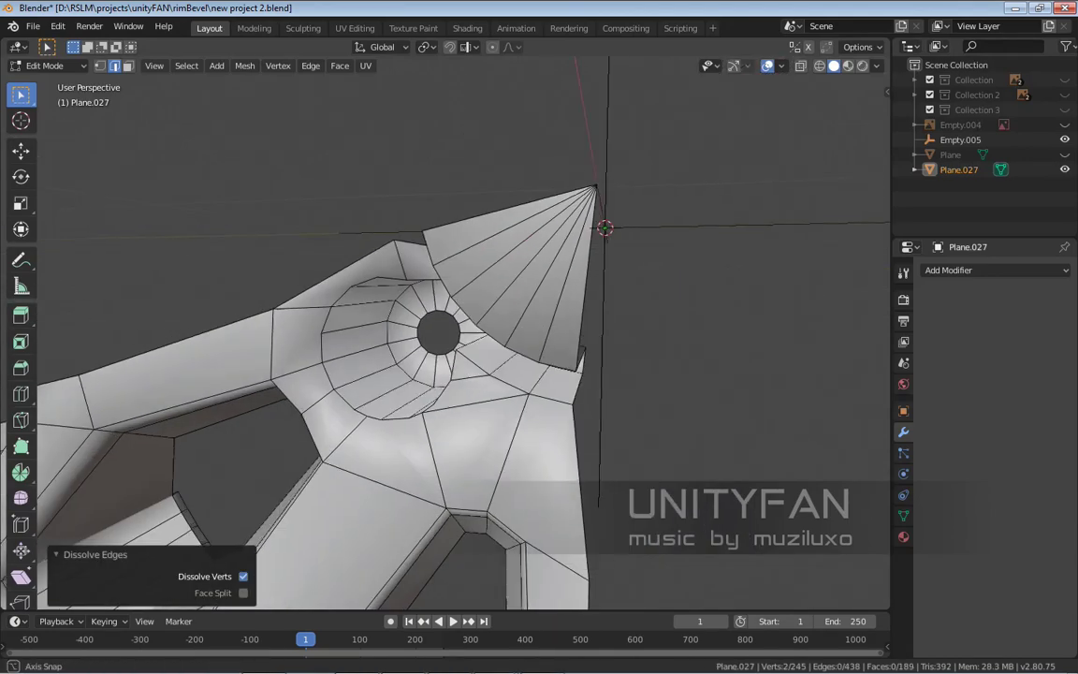
scroll(492, 282, "up", 2)
middle_click_drag(571, 166, 595, 131)
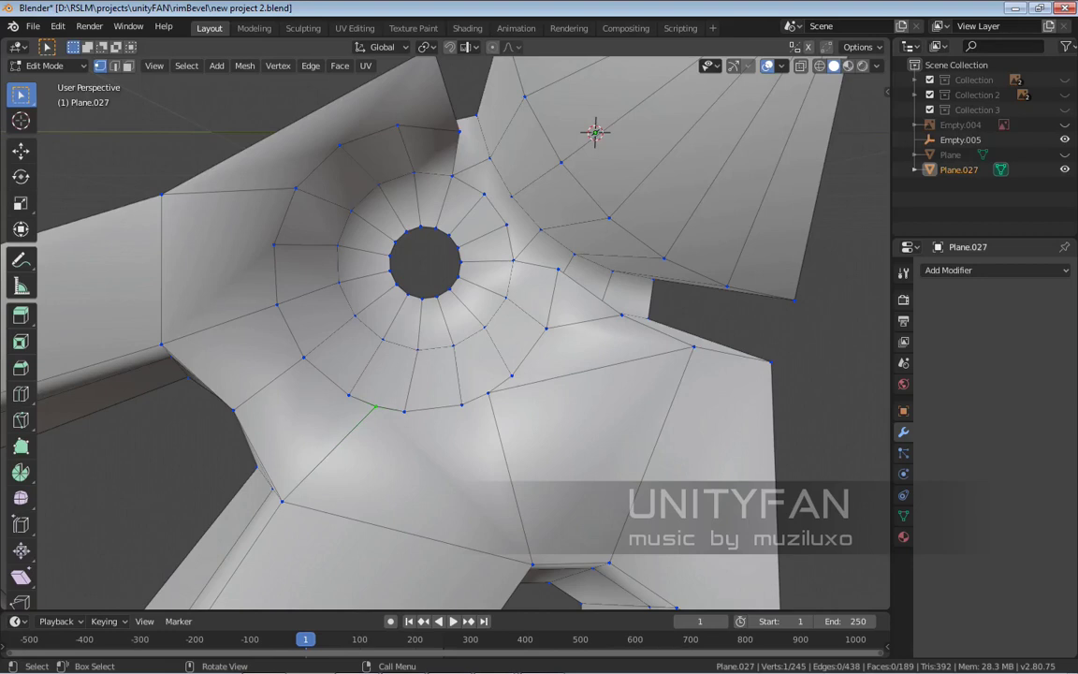
Make a knife cut near the hub and dissolve the unwanted edge
key("k")
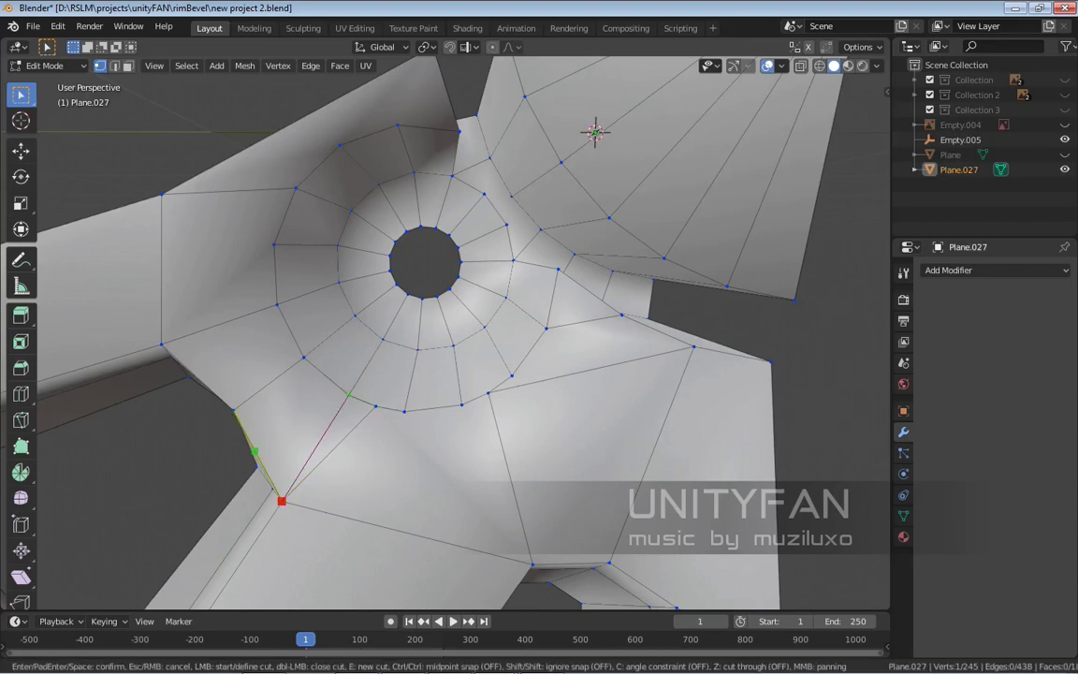
key("Return")
middle_click_drag(594, 131, 609, 115)
key("2")
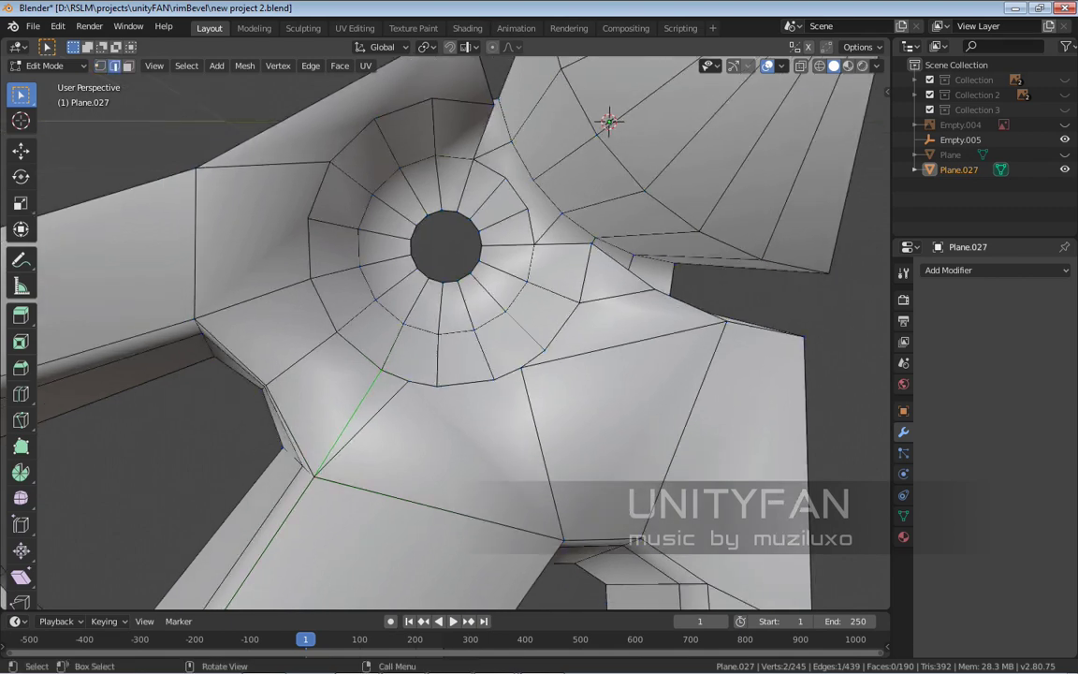
key("x")
left_click(346, 401)
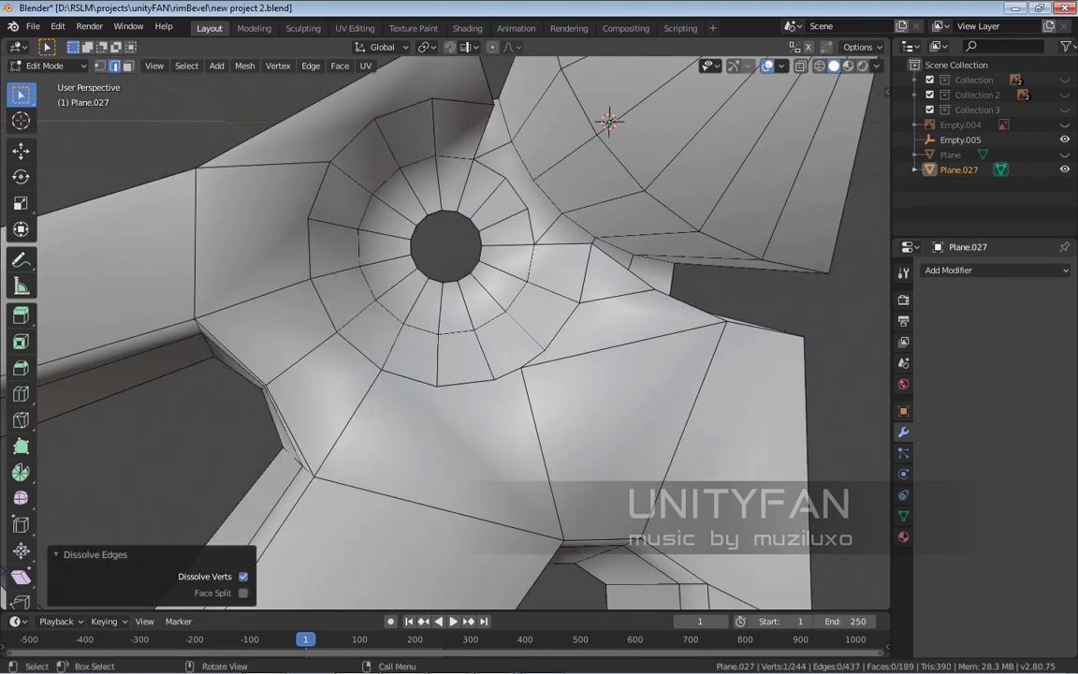
middle_click_drag(346, 402, 402, 384)
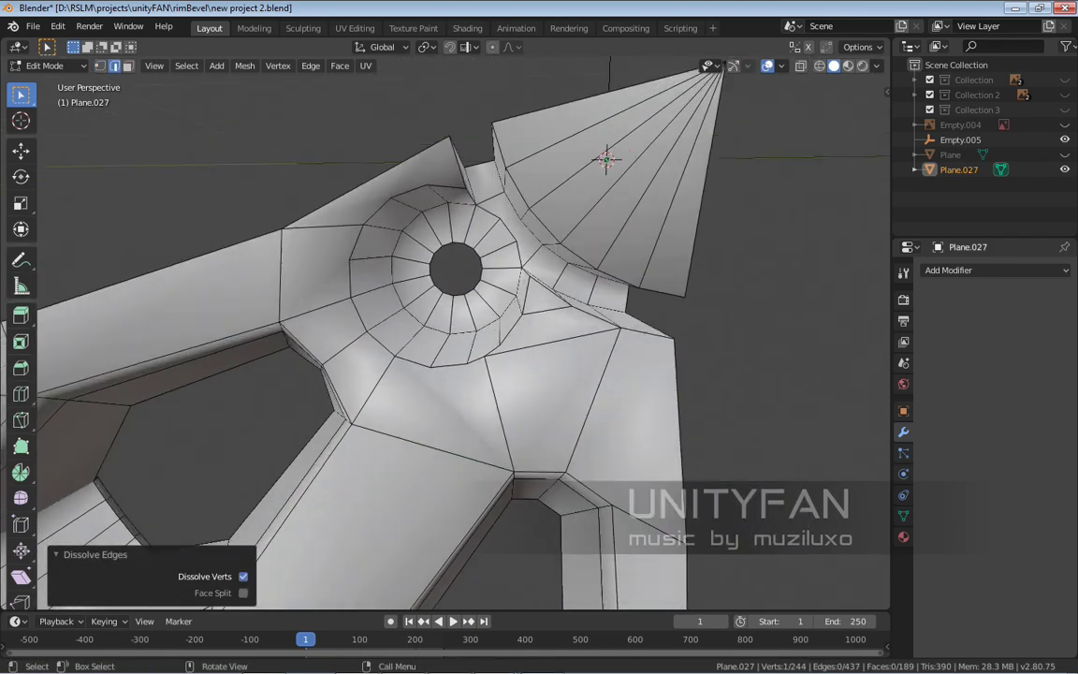
middle_click_drag(606, 159, 340, 65)
scroll(495, 122, "up", 3)
Merge the hub vertices At Last and join two vertices with a new edge
key("1")
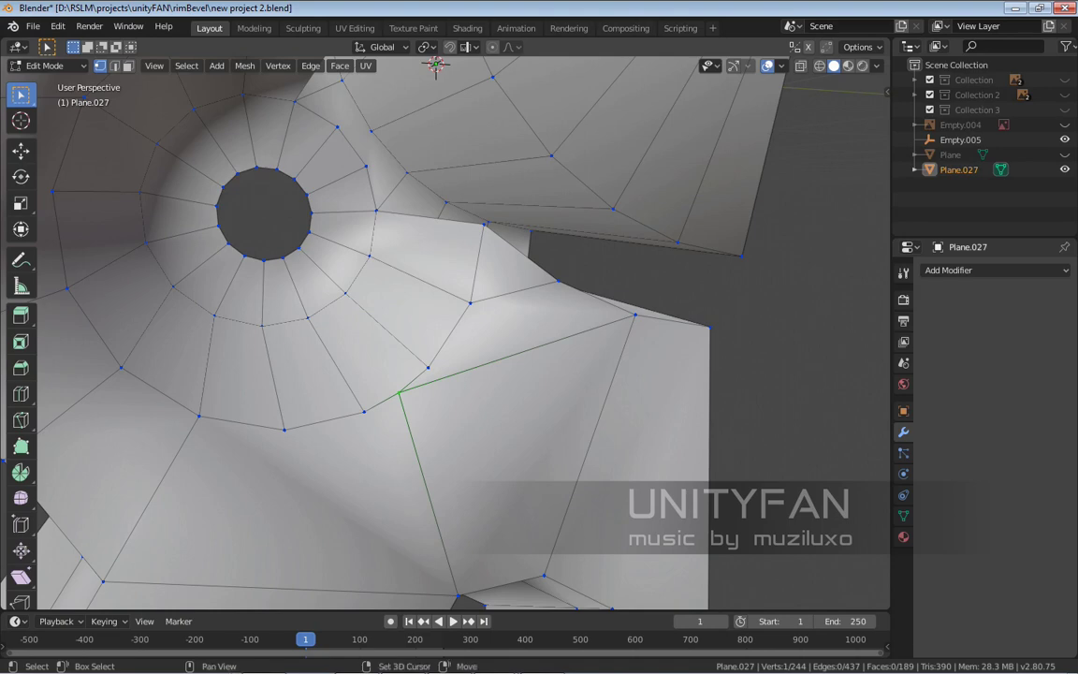
key("m")
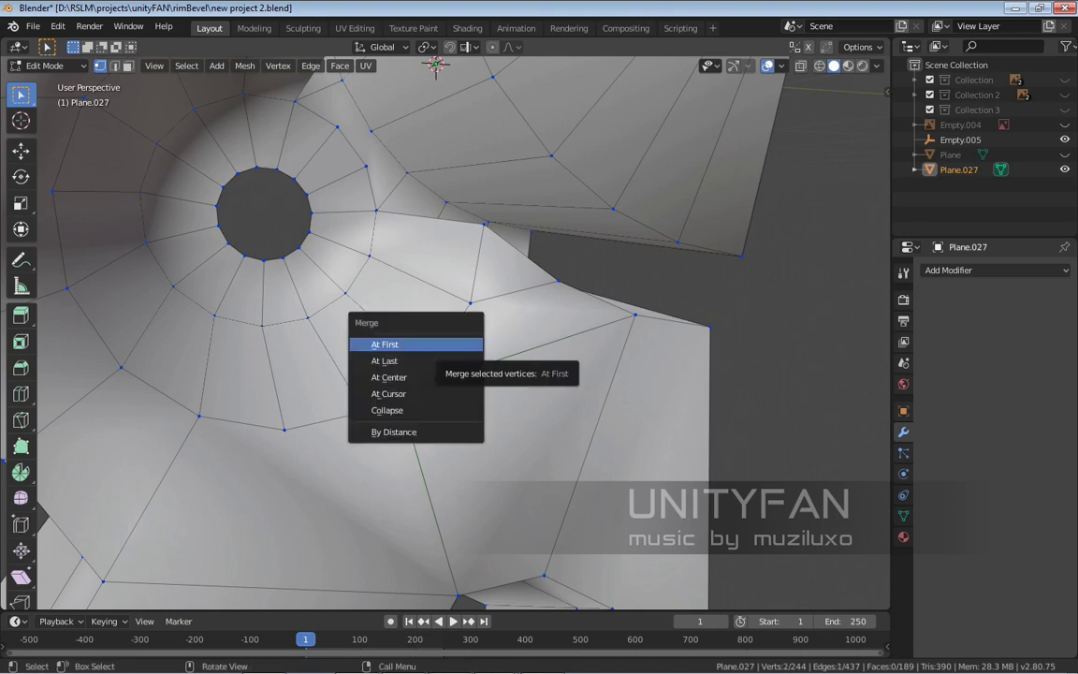
left_click(385, 360)
middle_click_drag(385, 360, 576, 334)
left_click(433, 318)
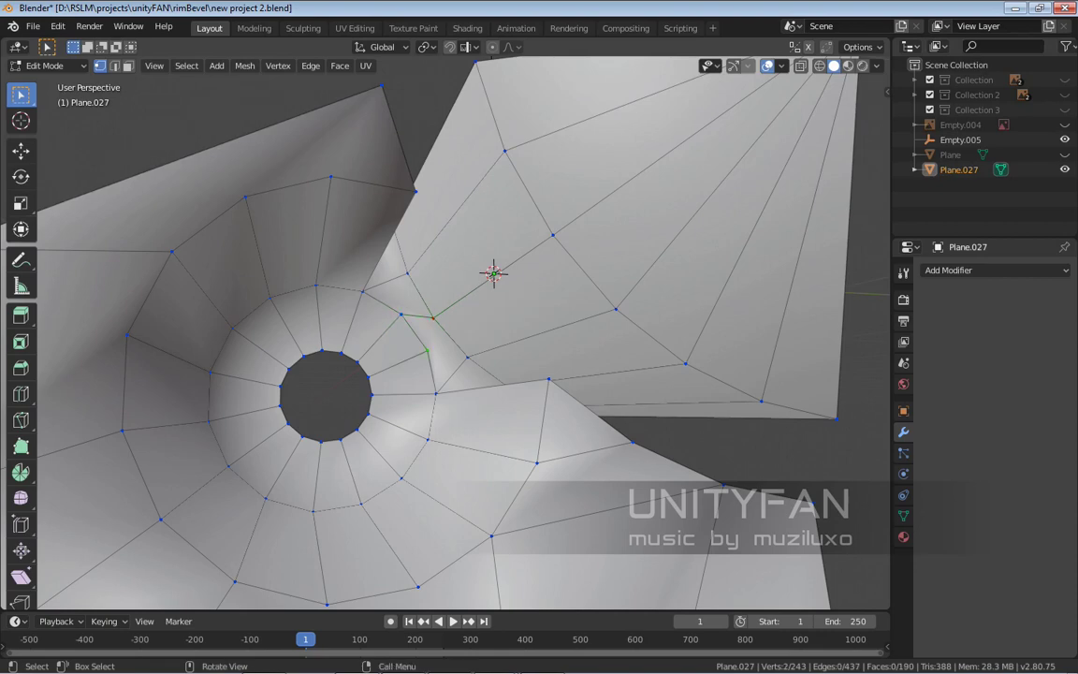
key("j")
middle_click_drag(575, 333, 884, 333)
key("Tab")
scroll(617, 294, "down", 3)
key("Tab")
scroll(617, 295, "up", 3)
Add a Subdivision Surface modifier to Plane.027 and inspect the smoothed segment
key("Tab")
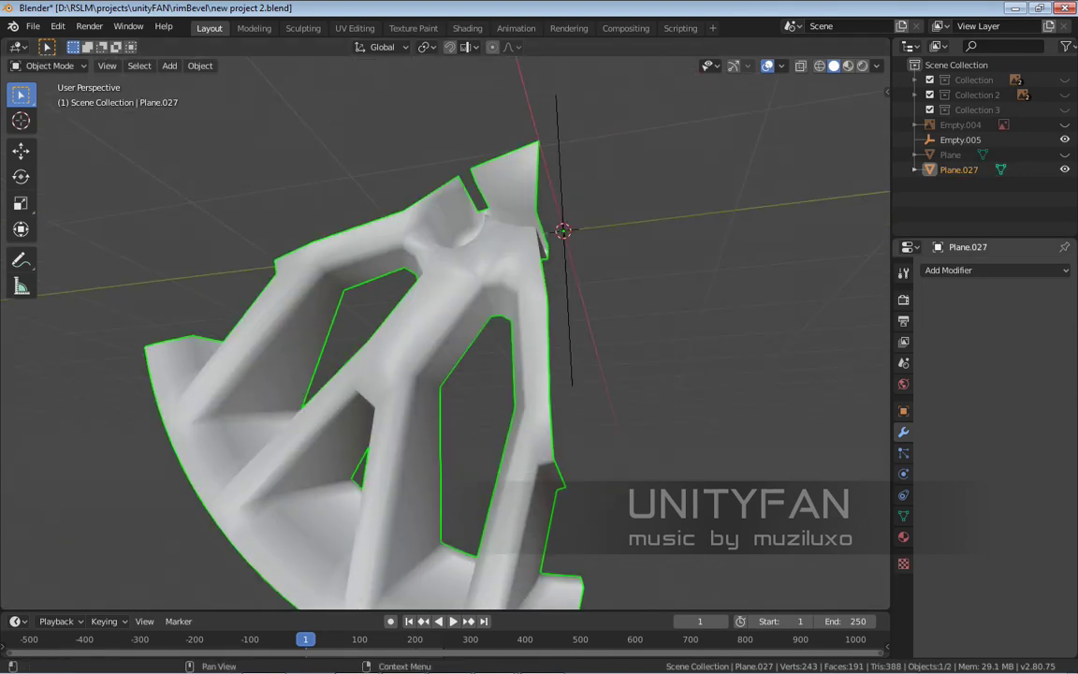
left_click(948, 269)
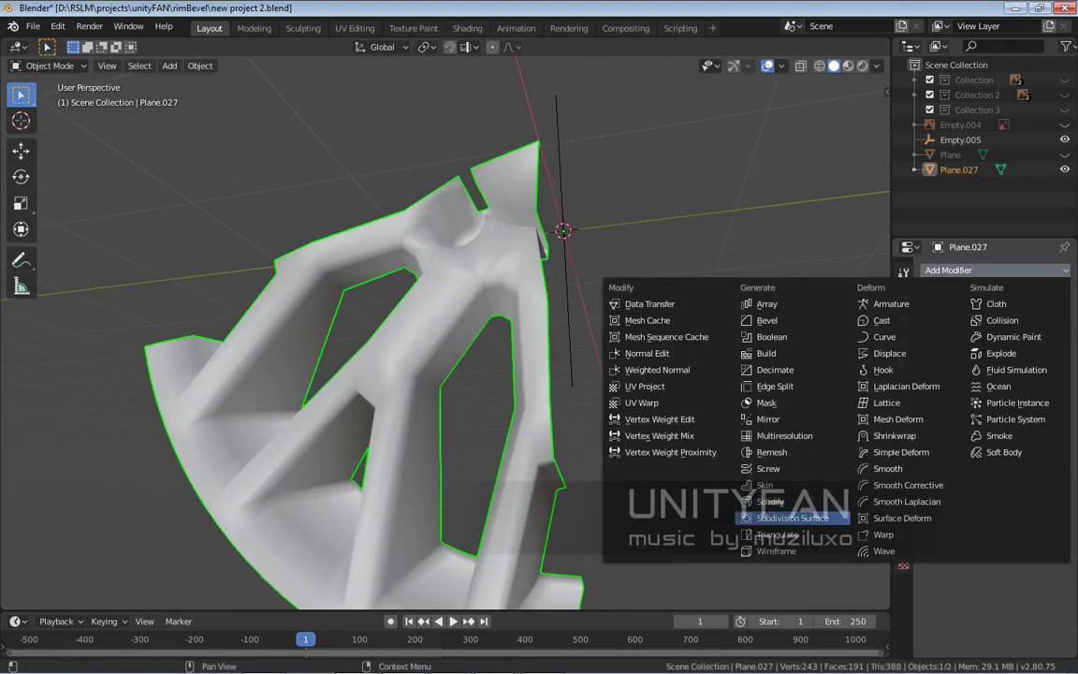
left_click(792, 517)
middle_click_drag(824, 393, 912, 388)
middle_click_drag(561, 374, 599, 365)
key("Tab")
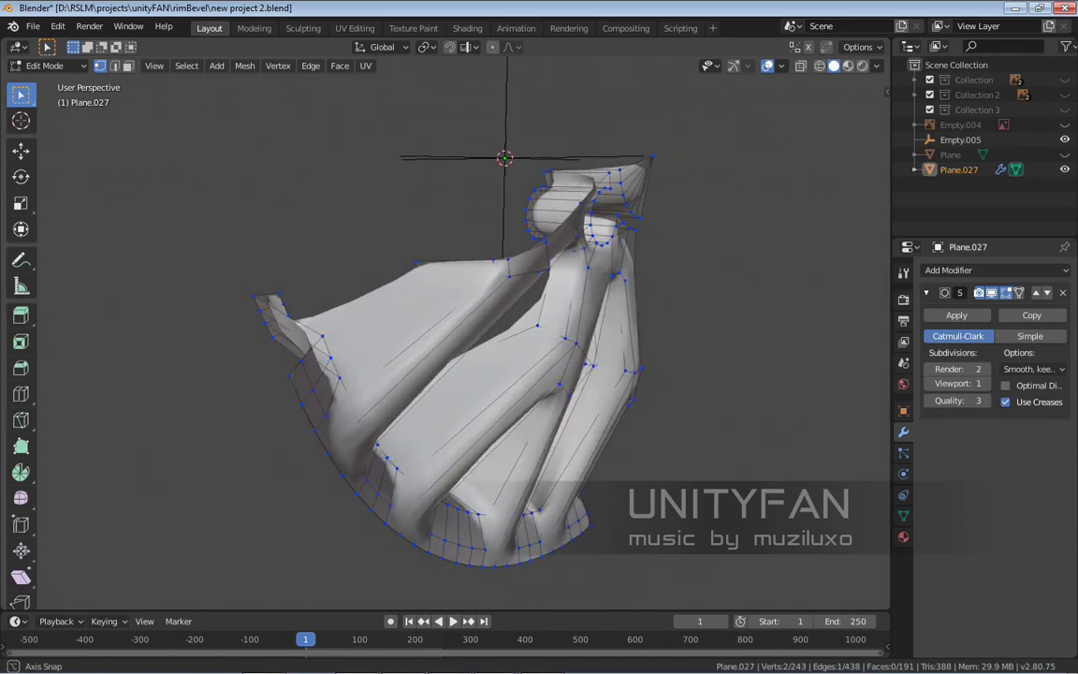
scroll(444, 332, "up", 3)
middle_click_drag(444, 332, 599, 316)
scroll(444, 332, "up", 5)
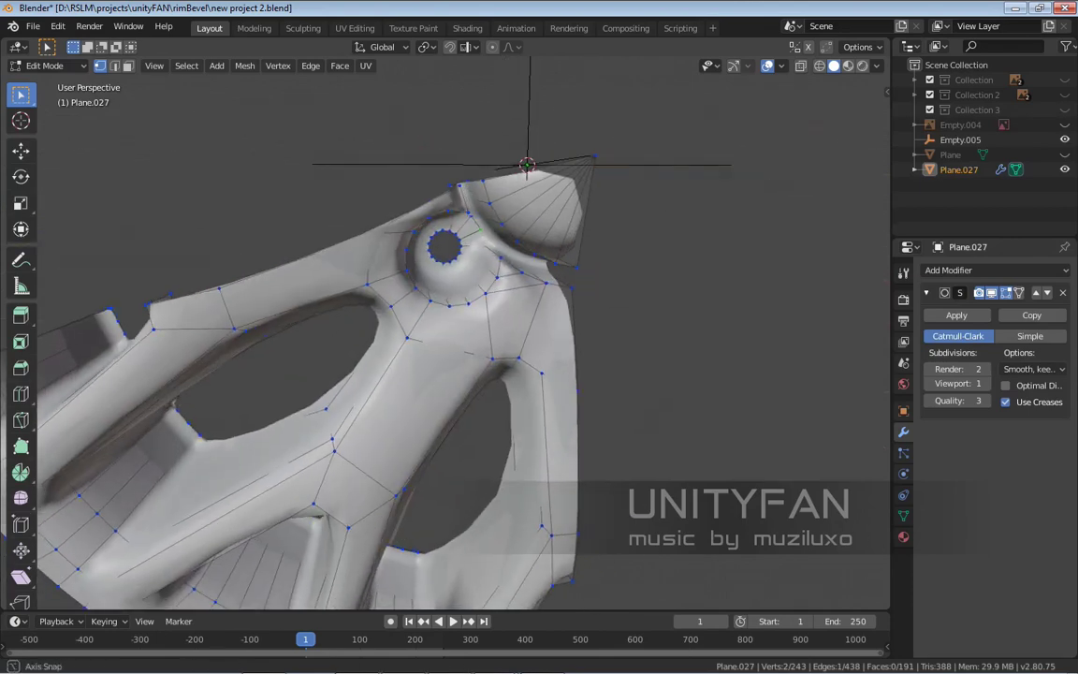
scroll(444, 332, "up", 4)
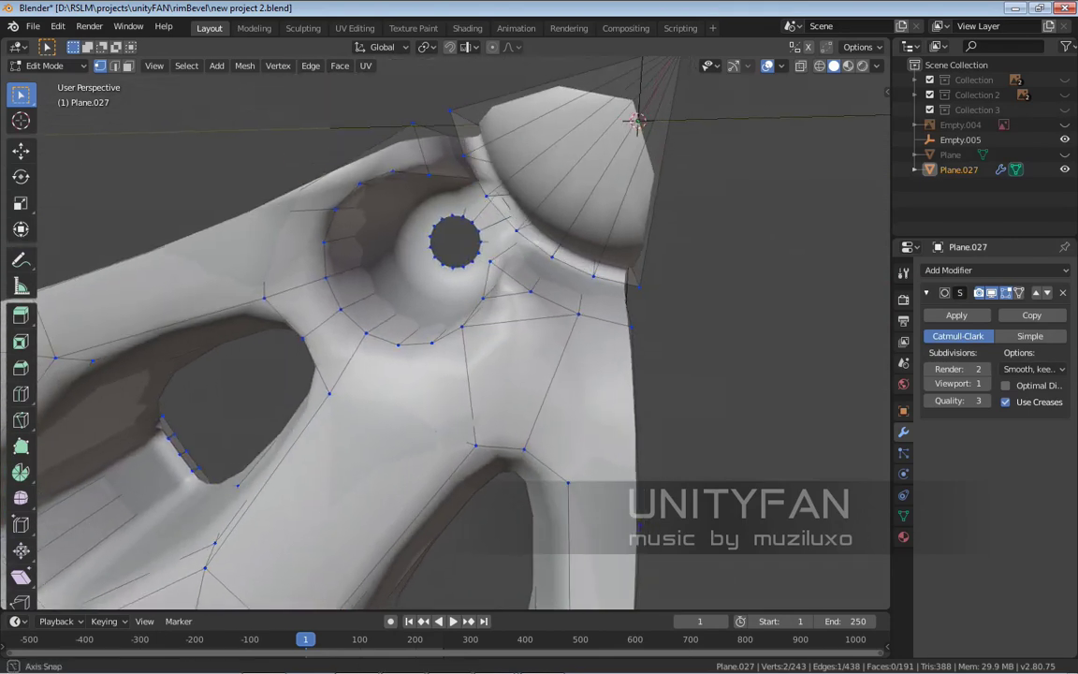
scroll(444, 332, "down", 3)
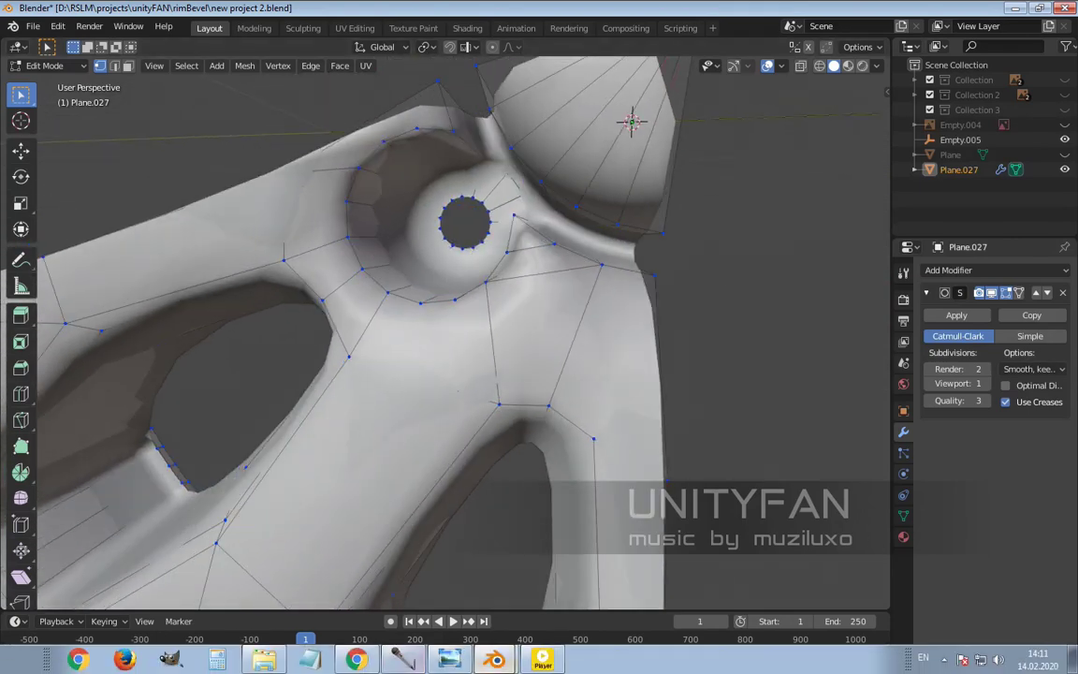
left_click(449, 660)
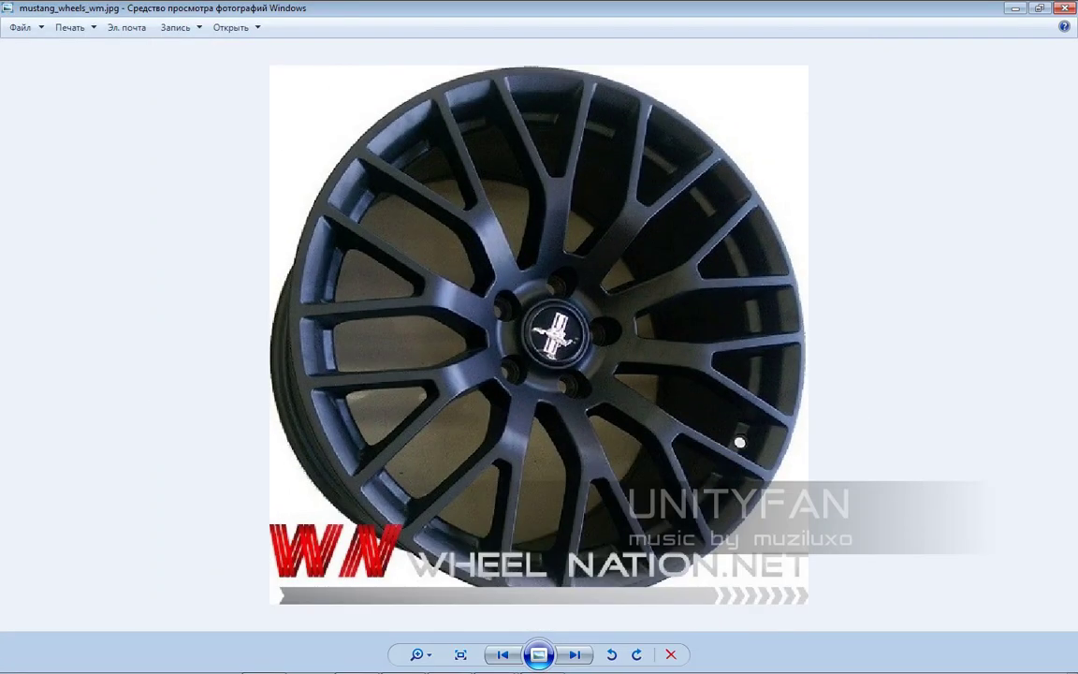
Zoom into the Mustang wheel photo, then shrink the viewer to a smaller window beside Blender
scroll(536, 454, "up", 2)
left_click_drag(828, 442, 832, 505)
scroll(885, 505, "up", 1)
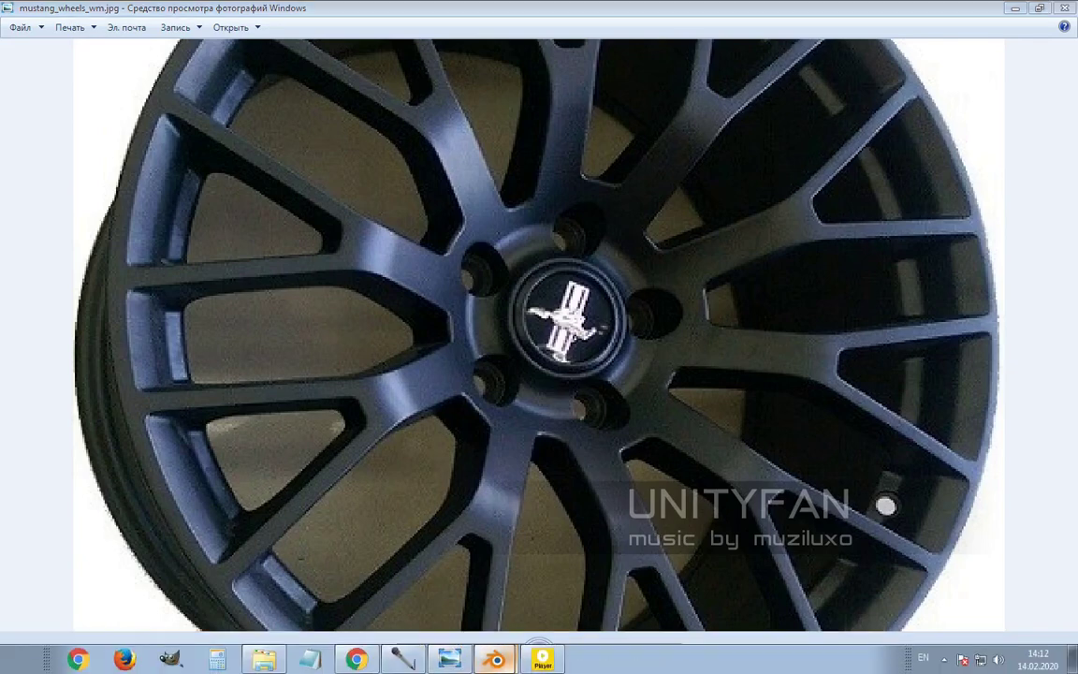
key("alt+Tab")
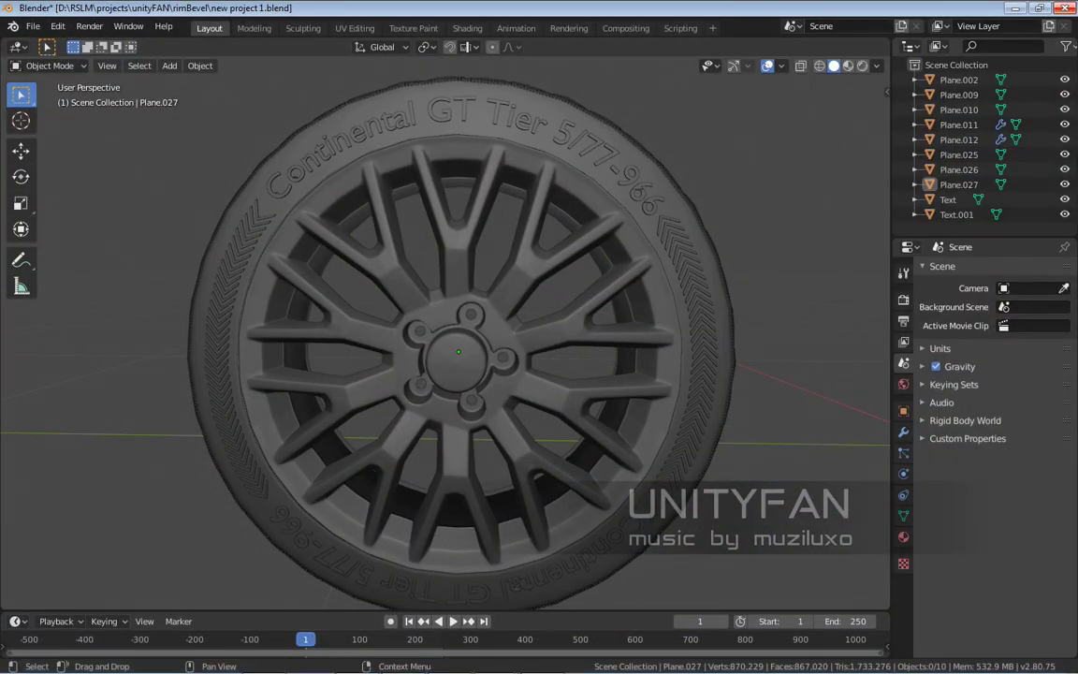
key("ctrl+q")
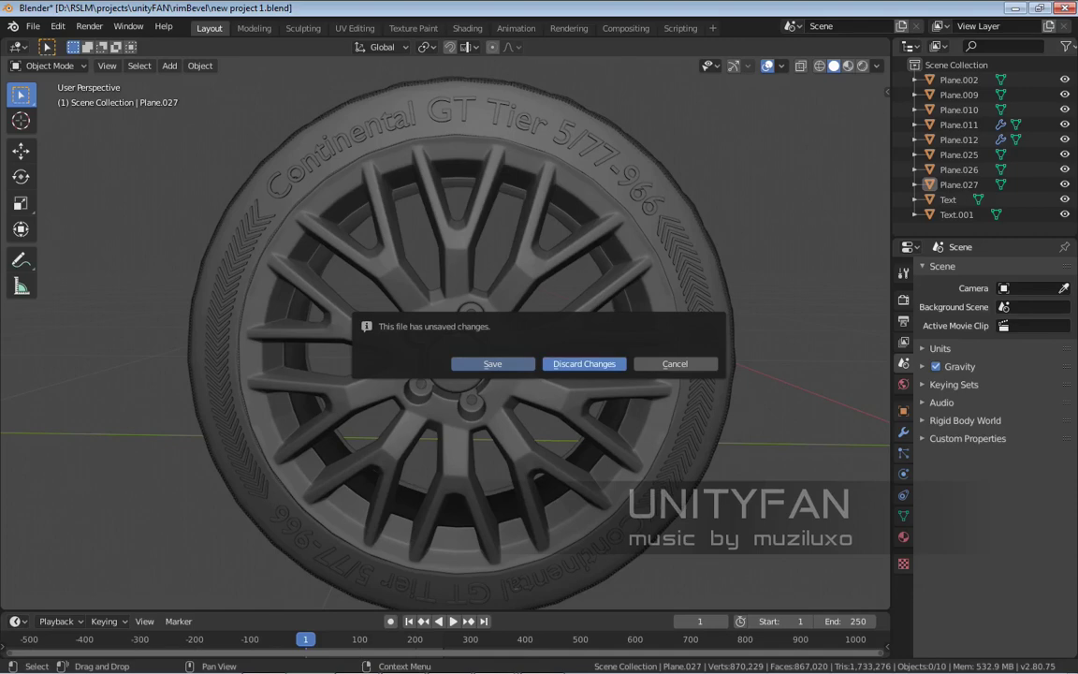
key("alt+Tab")
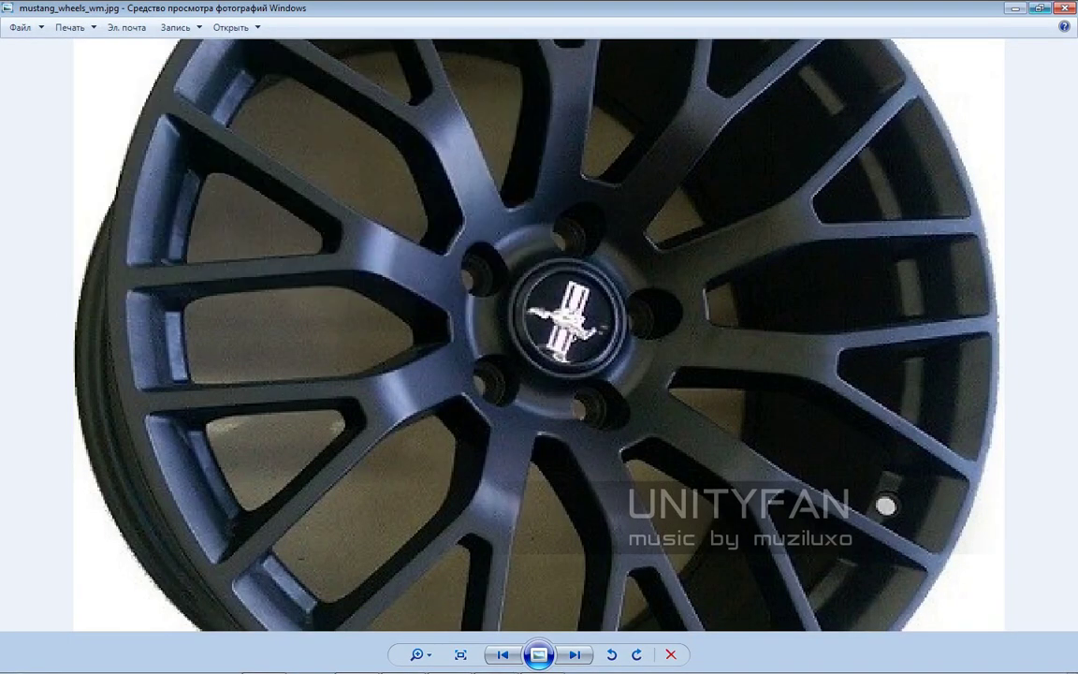
key("super+Down")
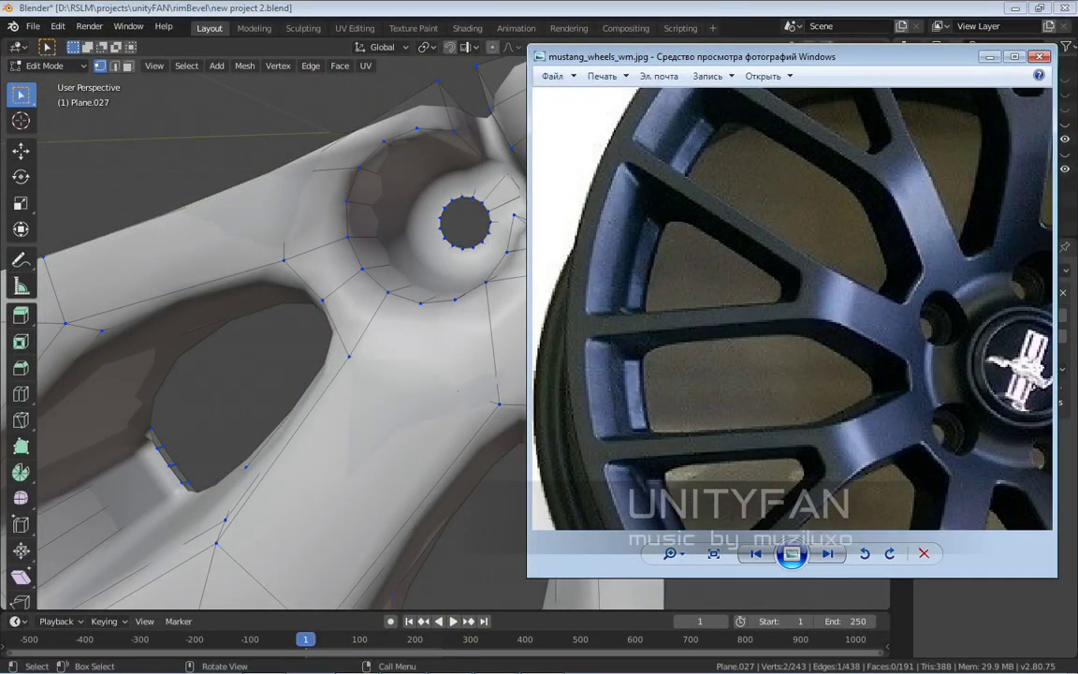
Split the 3D viewport into two side-by-side areas and make the right one an Image Editor
key("alt+Tab")
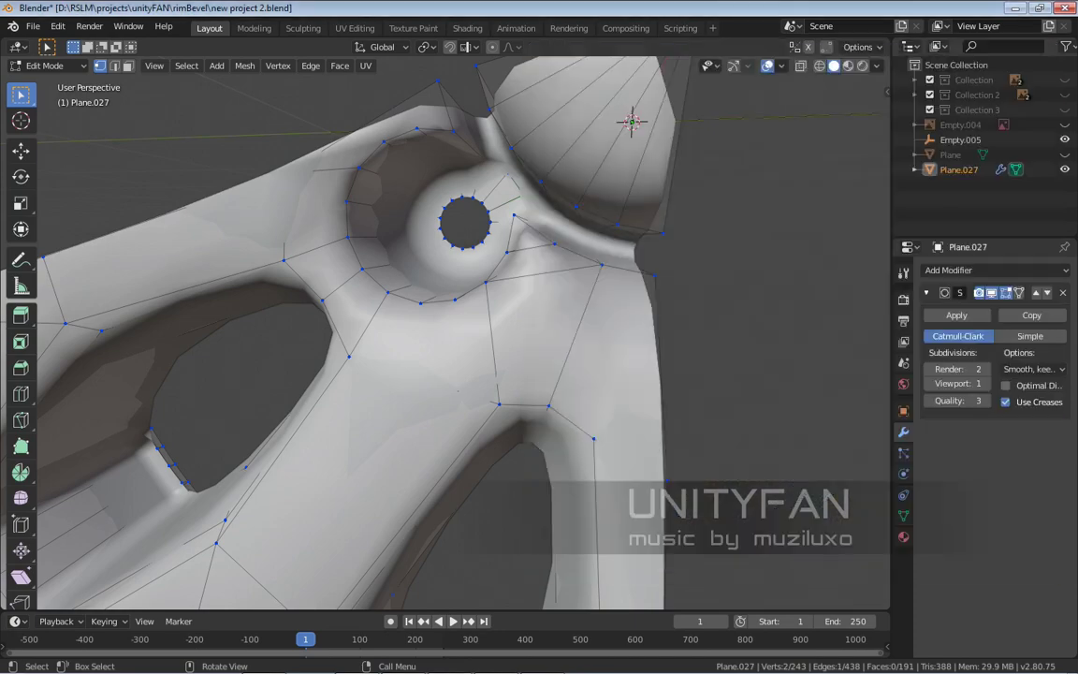
middle_click_drag(375, 328, 421, 308)
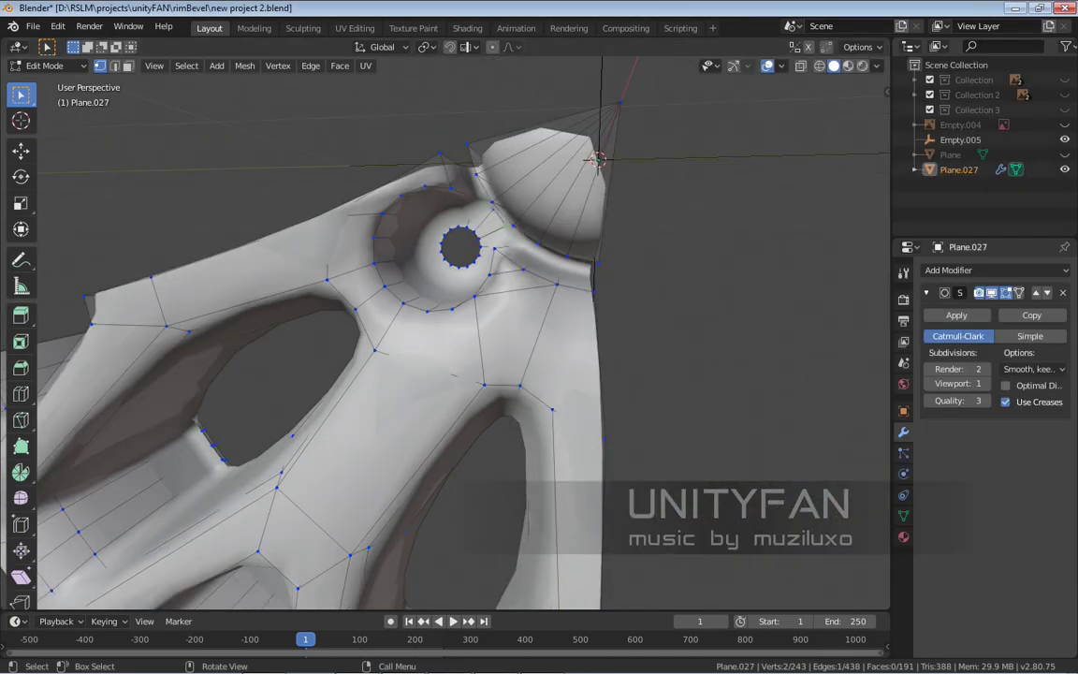
left_click_drag(887, 58, 648, 281)
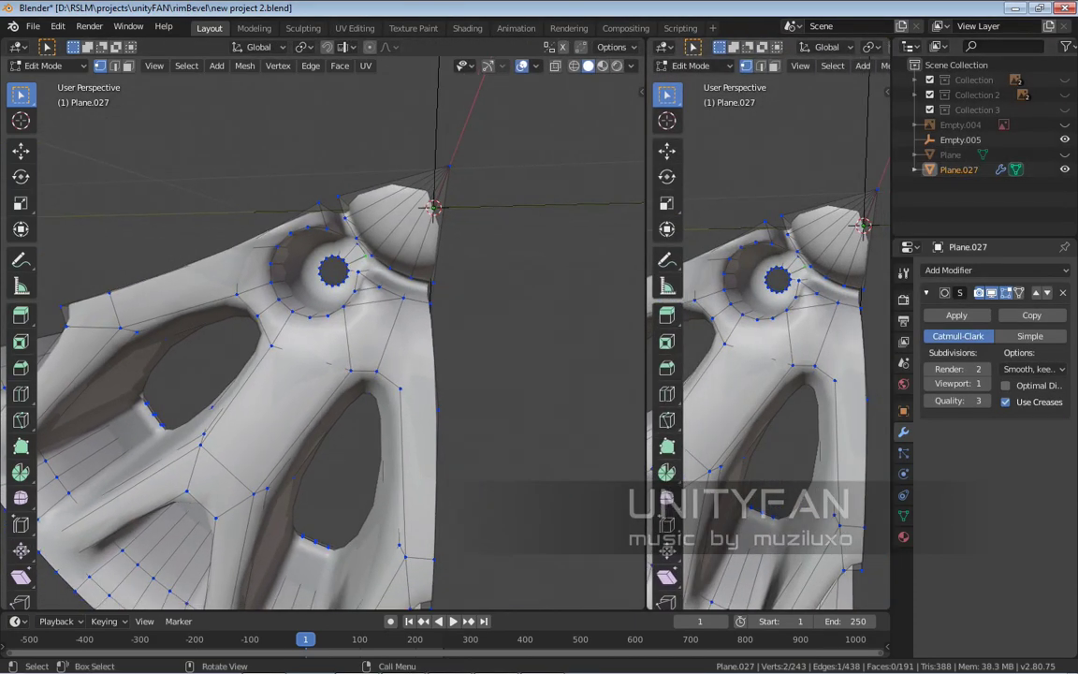
left_click_drag(890, 374, 984, 374)
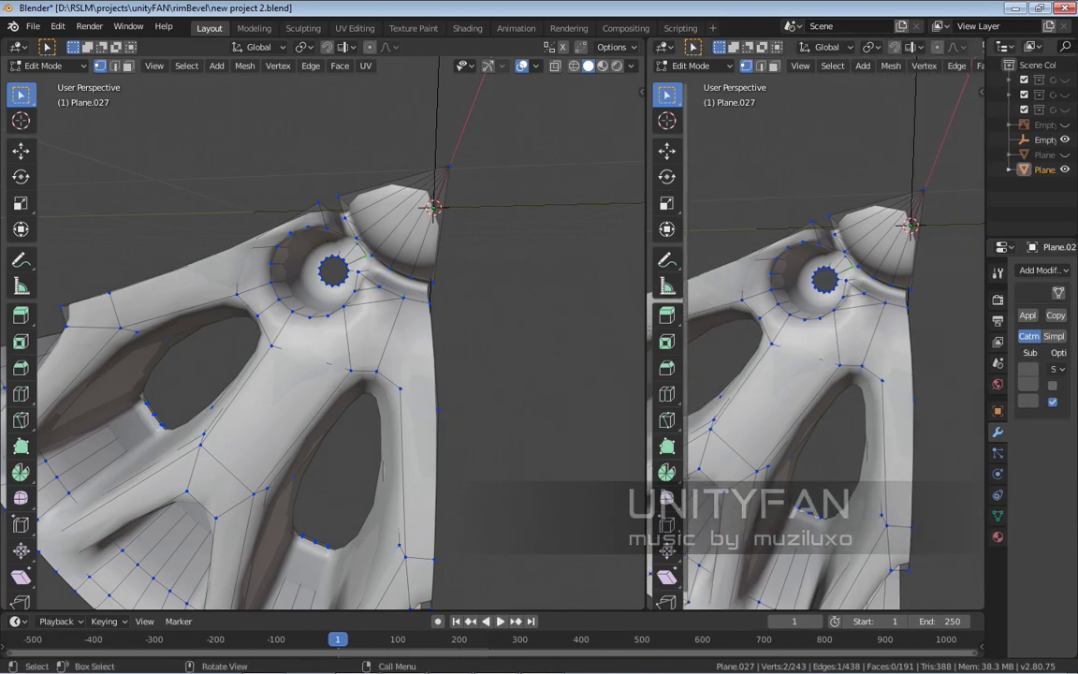
left_click_drag(646, 327, 582, 328)
left_click(600, 47)
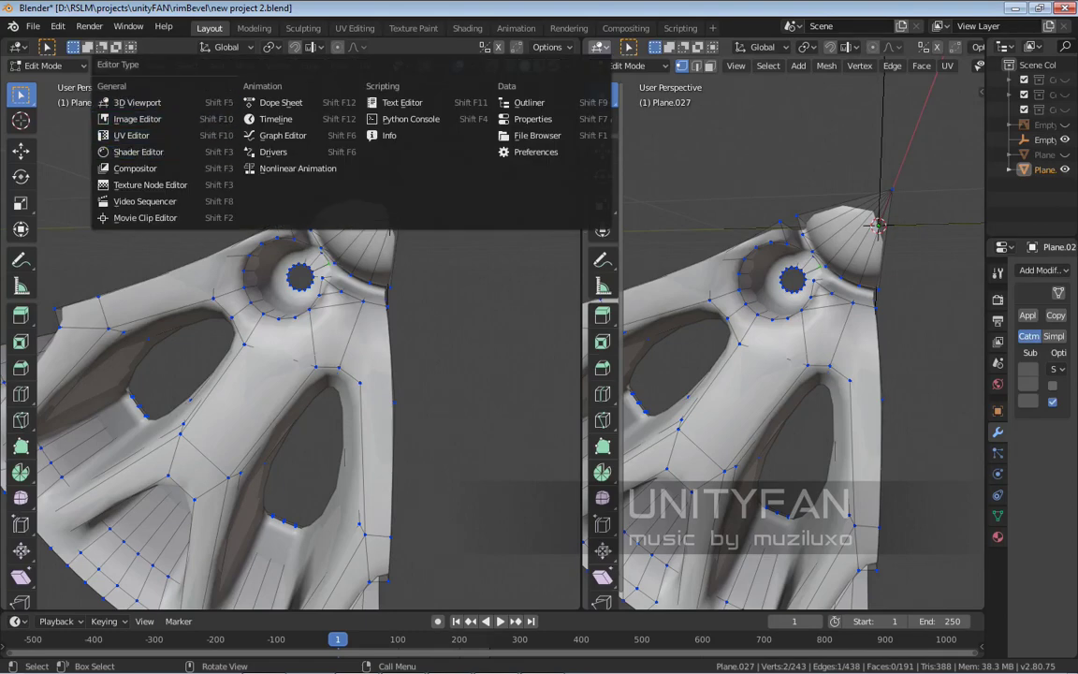
left_click(137, 119)
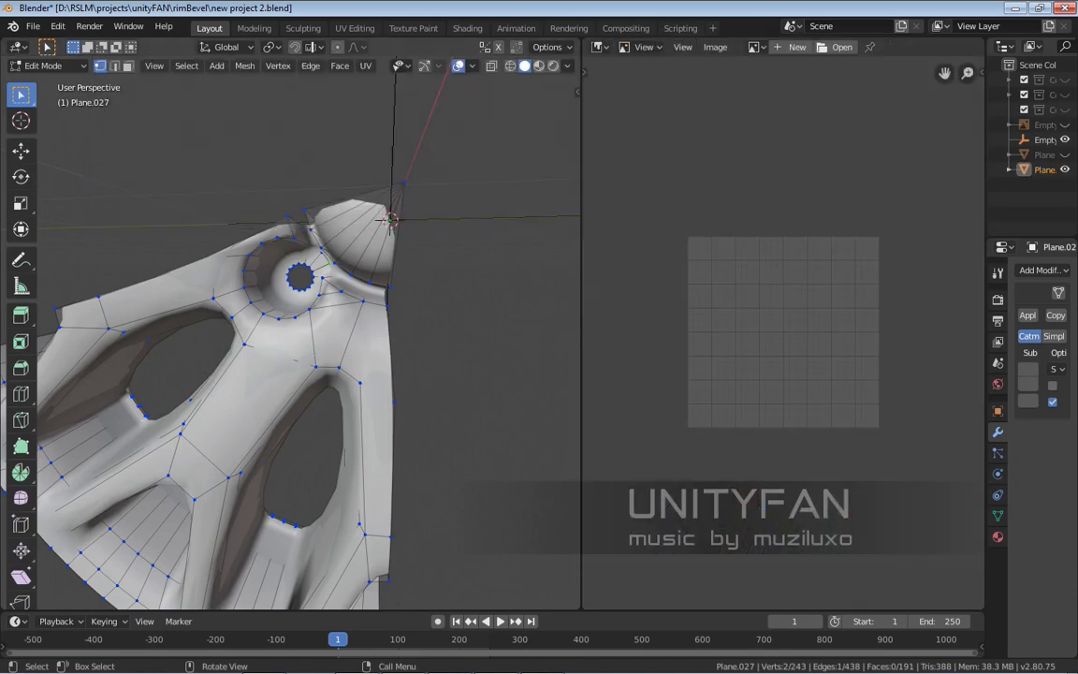
scroll(783, 332, "up", 1)
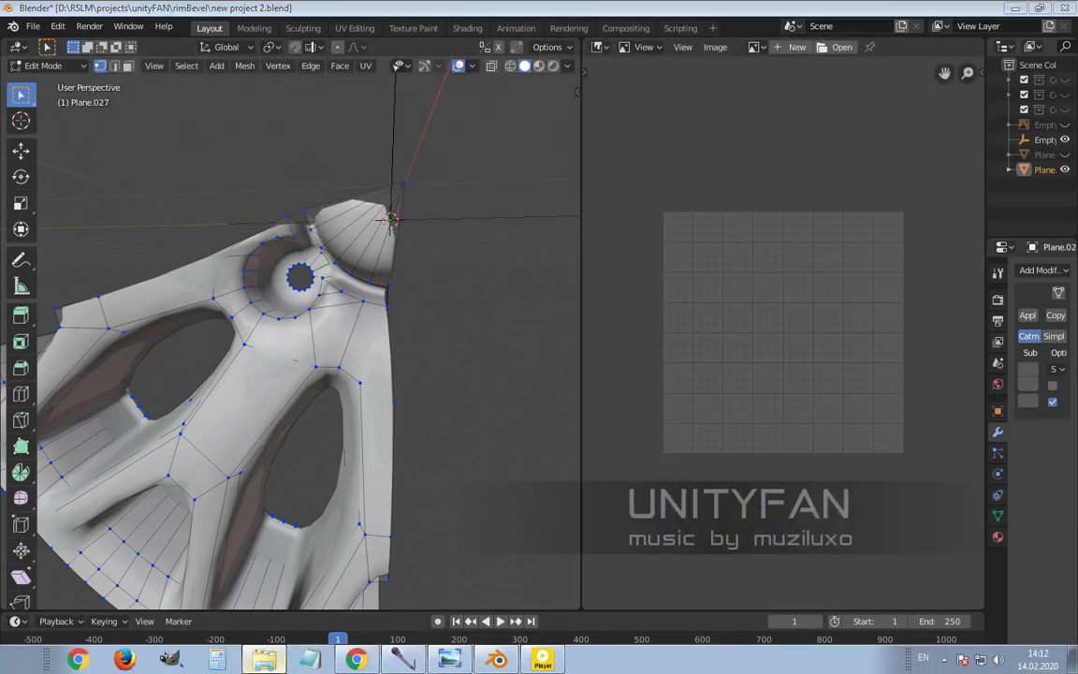
Load the mustang_wheels_wm.jpg wheel photo from Downloads into the Image Editor
key("ctrl+o")
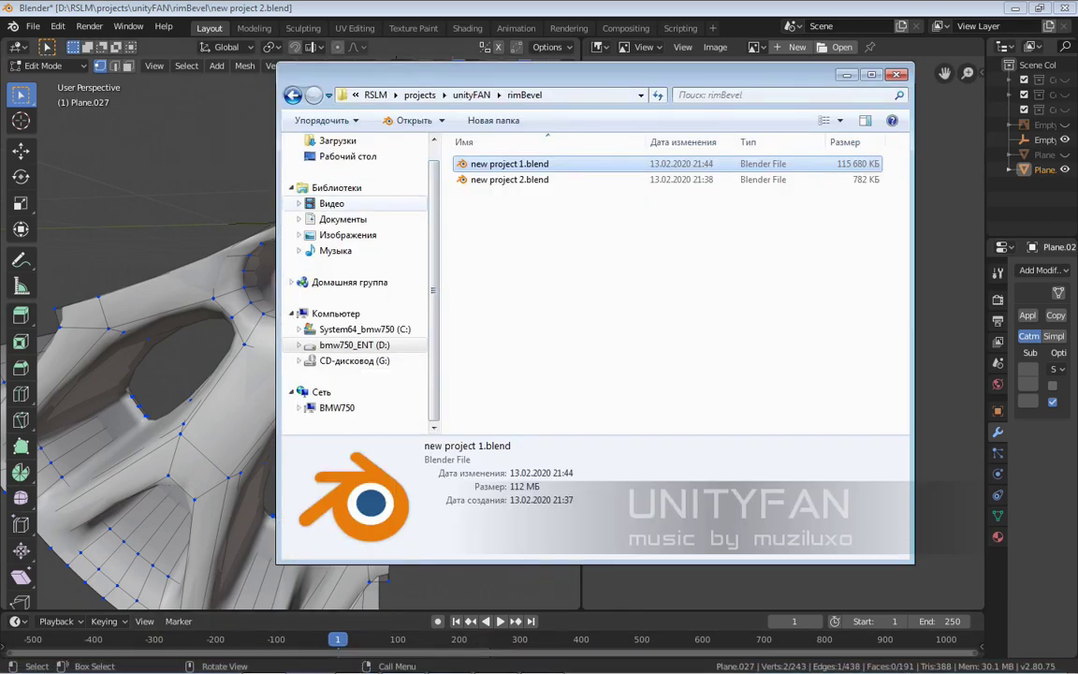
left_click(337, 140)
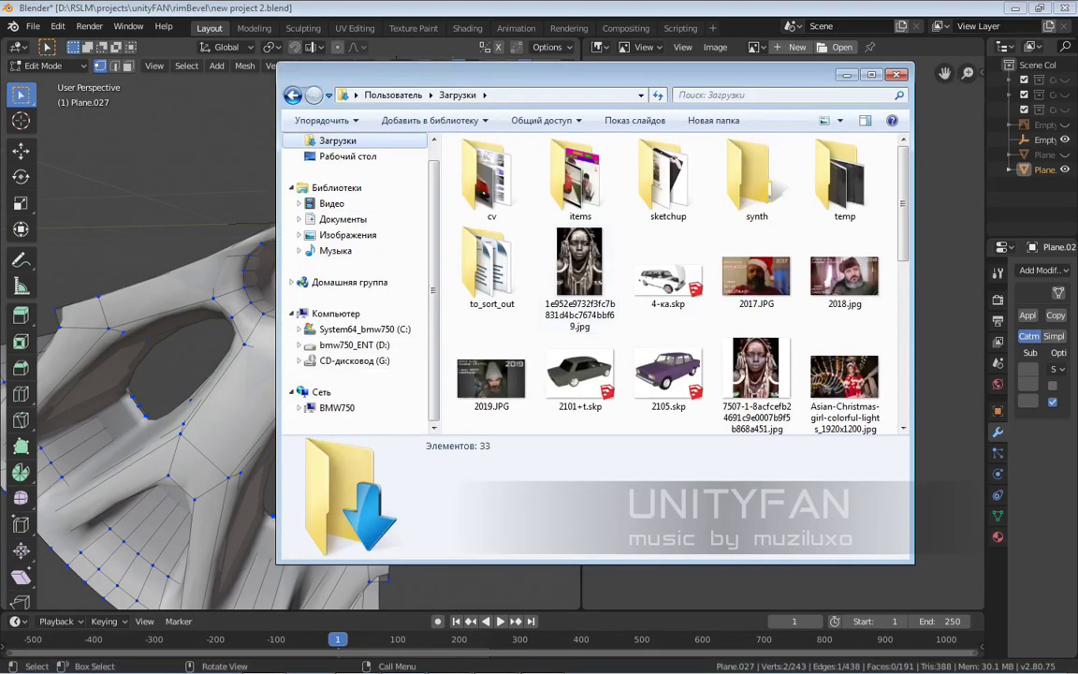
left_click(756, 276)
scroll(756, 275, "down", 5)
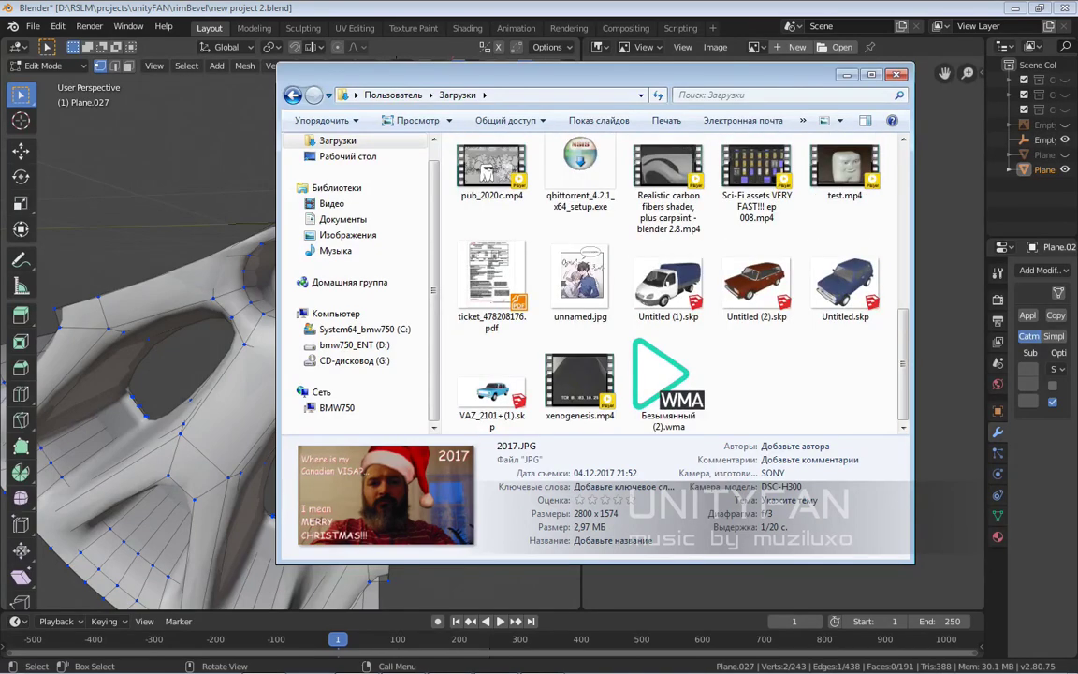
scroll(755, 280, "up", 3)
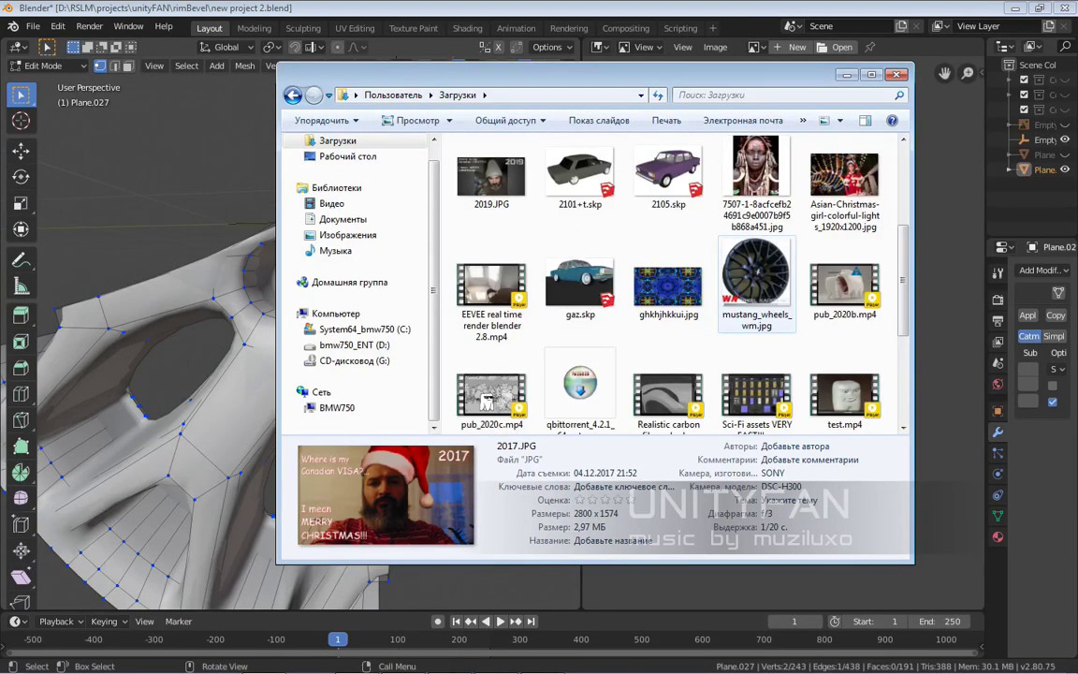
left_click_drag(562, 73, 308, 92)
left_click(502, 294)
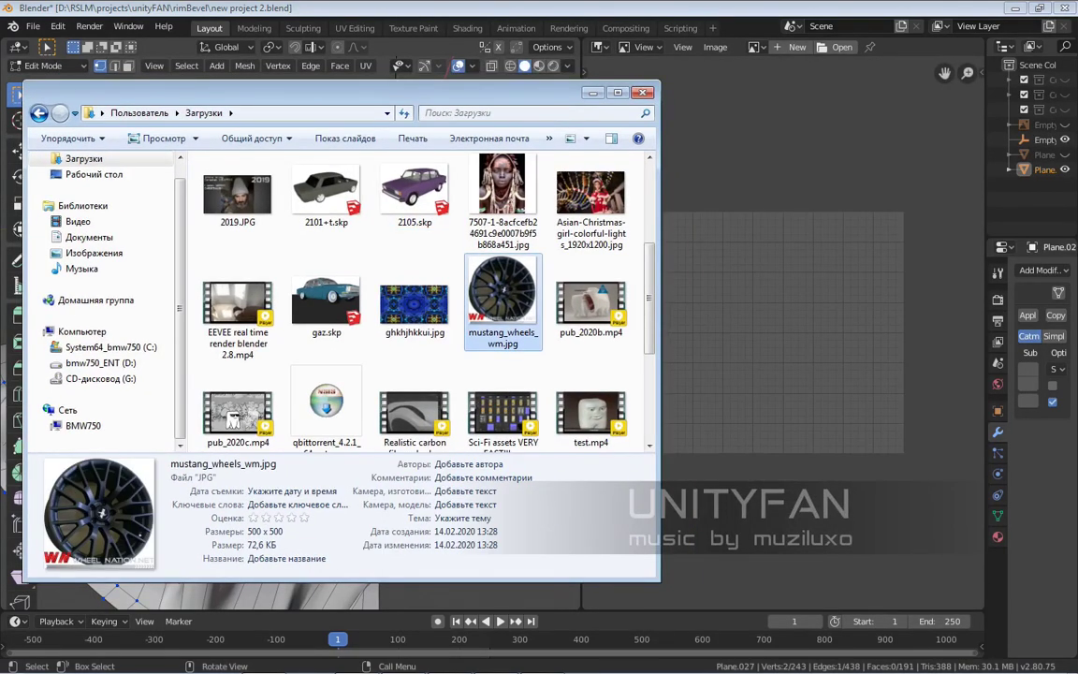
left_click_drag(503, 294, 959, 428)
left_click(959, 427)
scroll(959, 428, "up", 3)
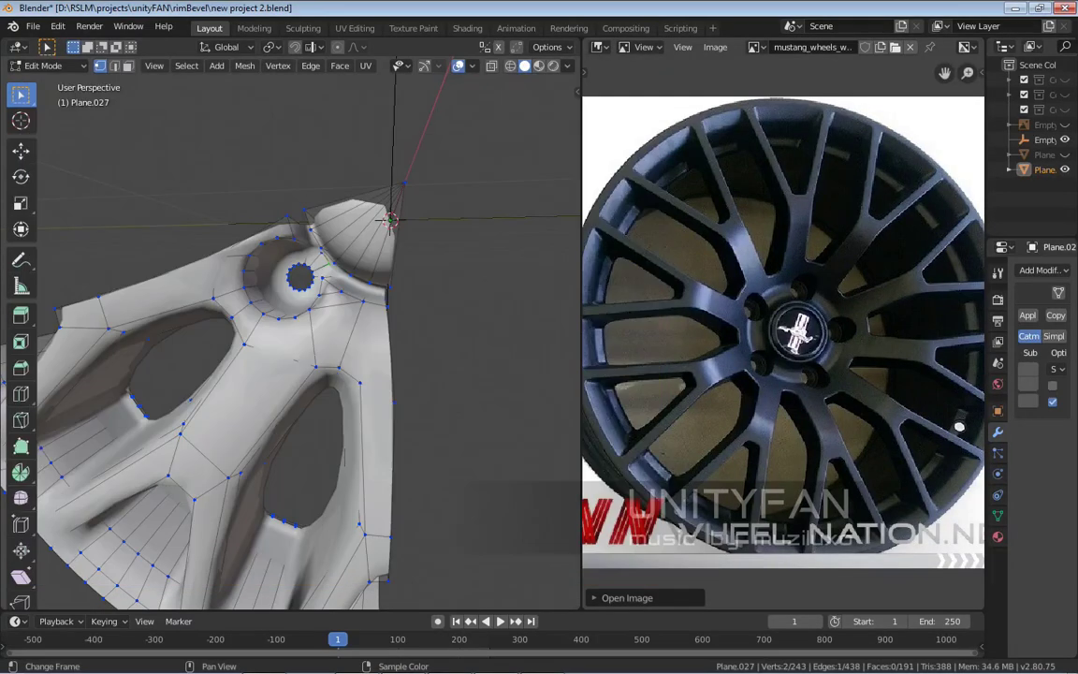
Return to Object Mode and duplicate the rim segment in place
middle_click_drag(824, 374, 859, 367)
middle_click_drag(281, 374, 365, 318)
scroll(281, 374, "down", 5)
middle_click_drag(281, 375, 323, 326)
key("Tab")
left_click(20, 176)
key("shift+d")
key("Escape")
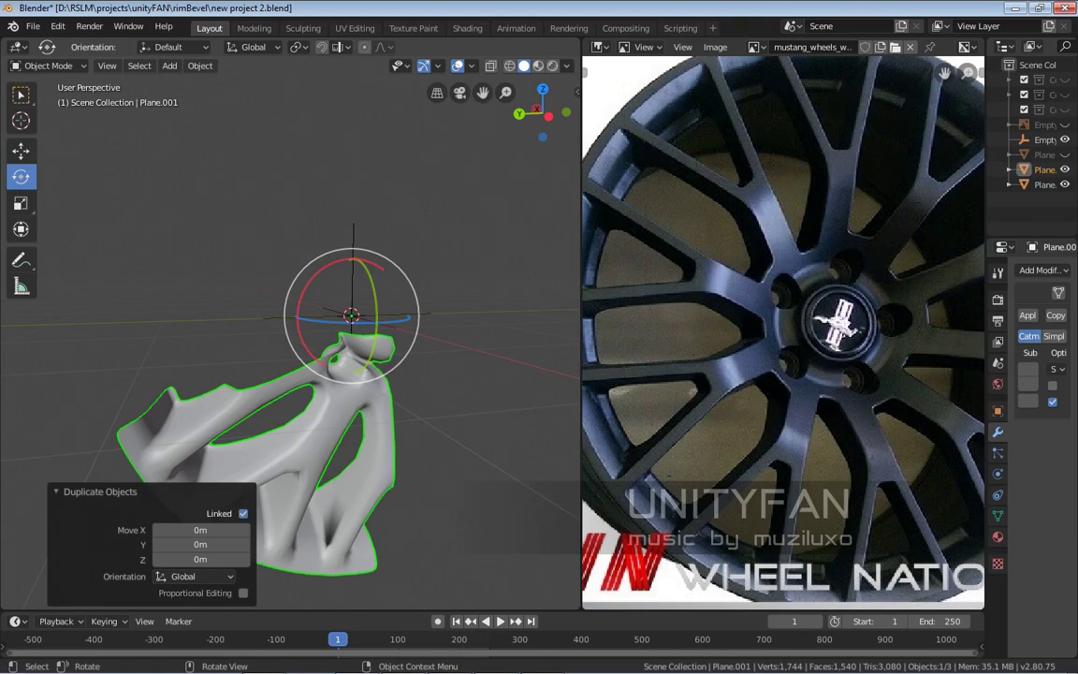
Rotate the copy roughly 75° around the hub and show its transform values
middle_click_drag(322, 325, 346, 326)
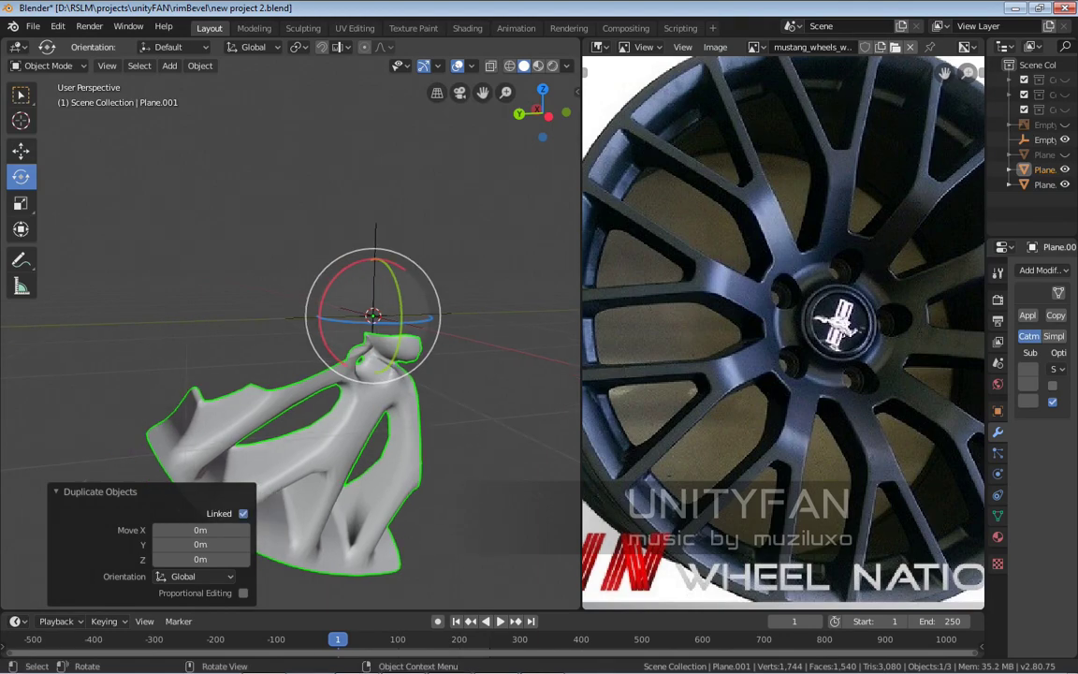
left_click_drag(321, 304, 395, 253)
key("n")
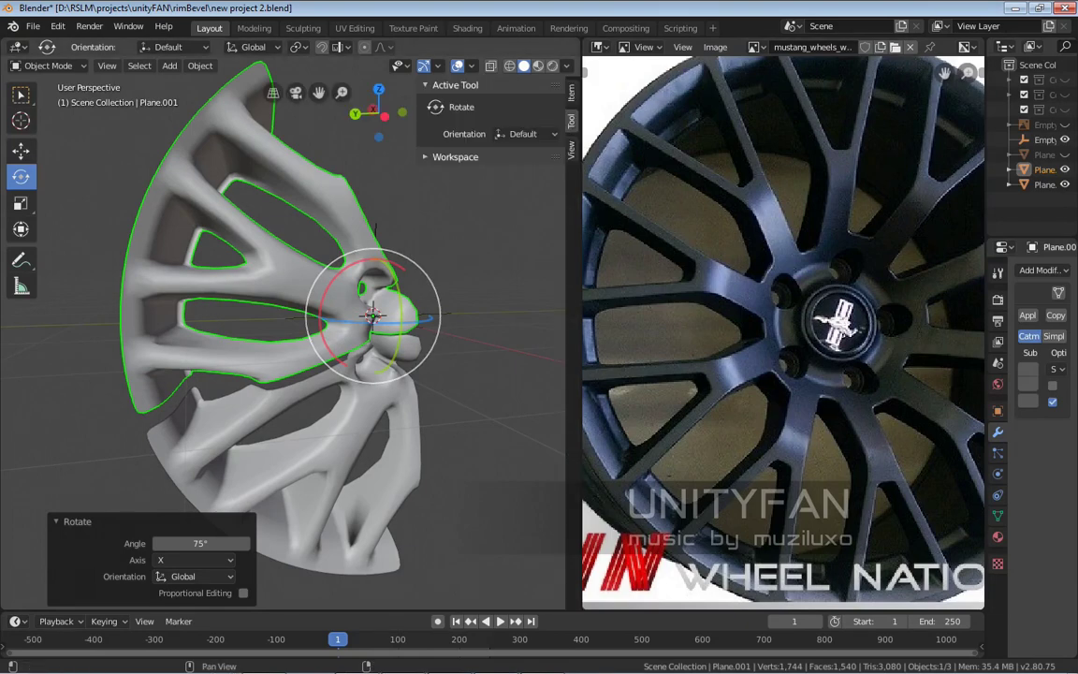
left_click(571, 93)
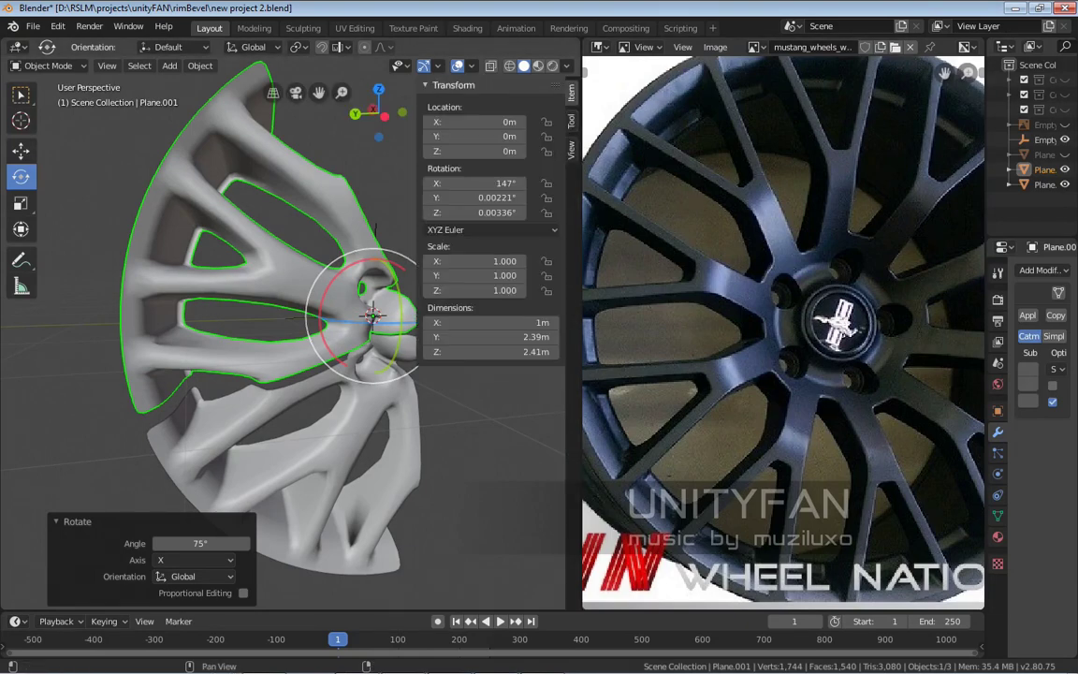
Set the copy's rotation to X 144°, Y 0 and Z 0
double_click(487, 197)
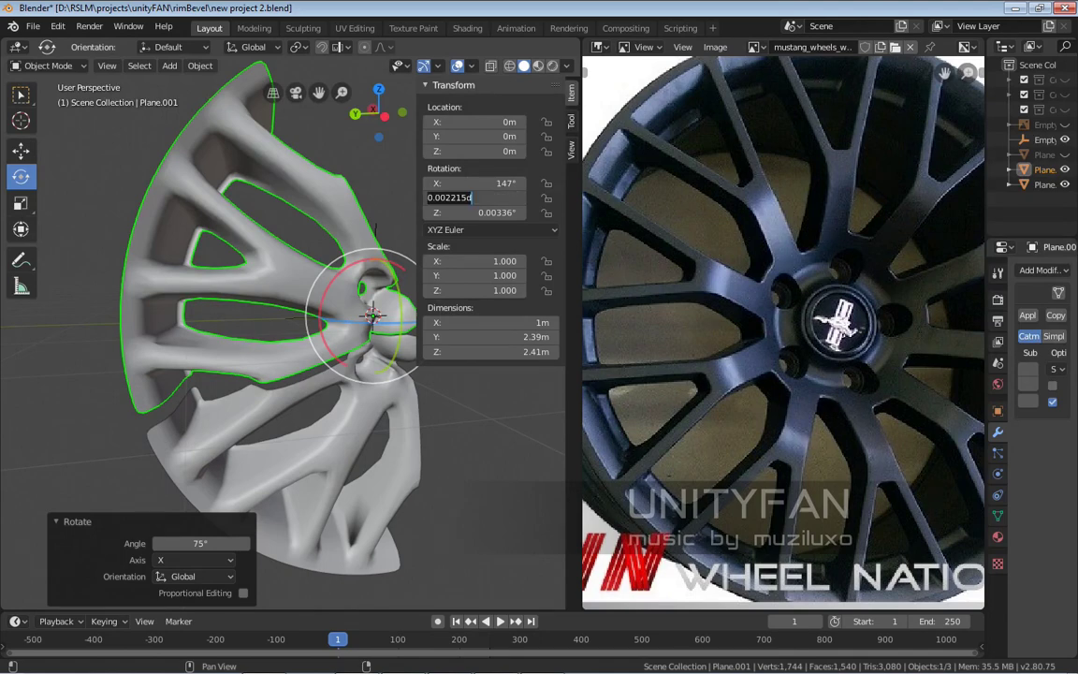
type("0")
key("Return")
double_click(486, 212)
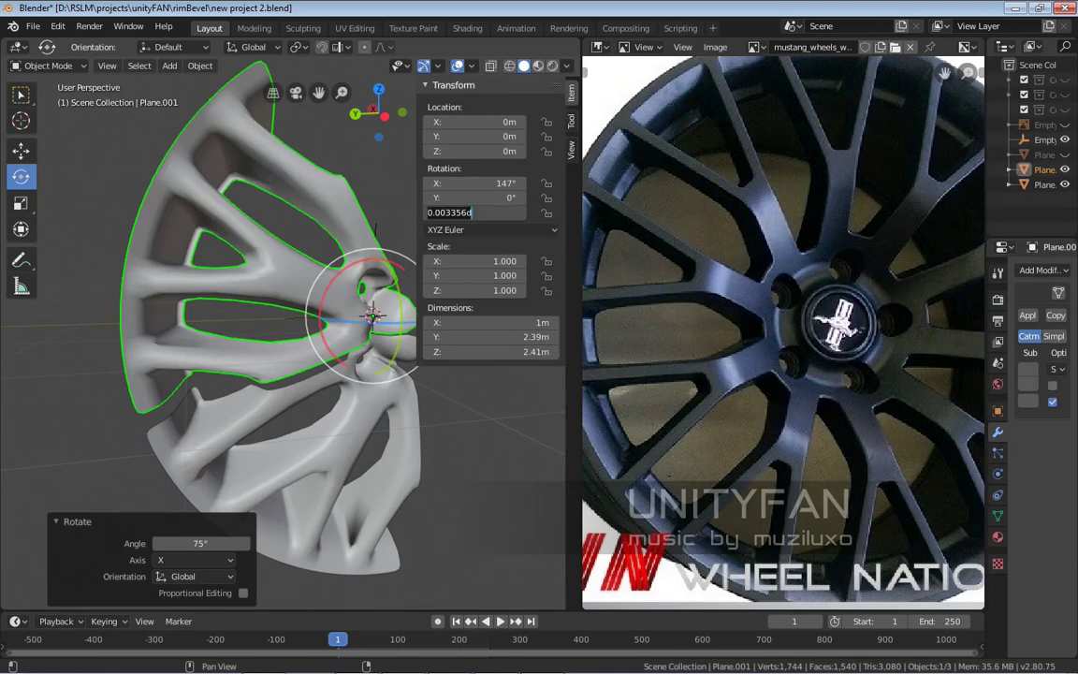
type("0")
key("Return")
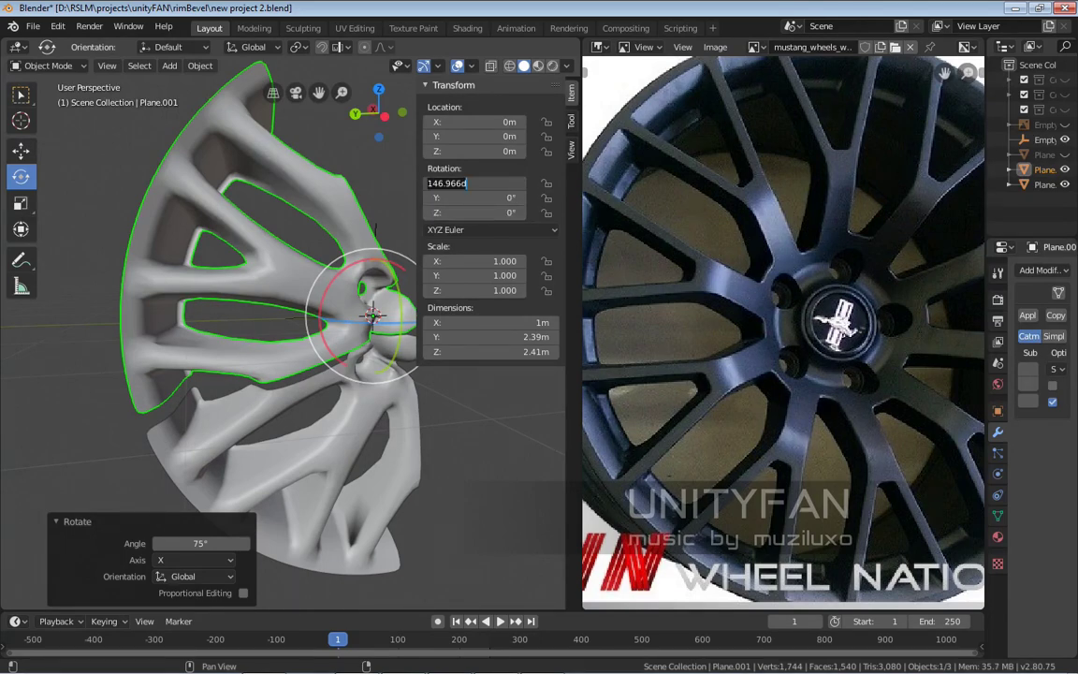
type("144")
key("Return")
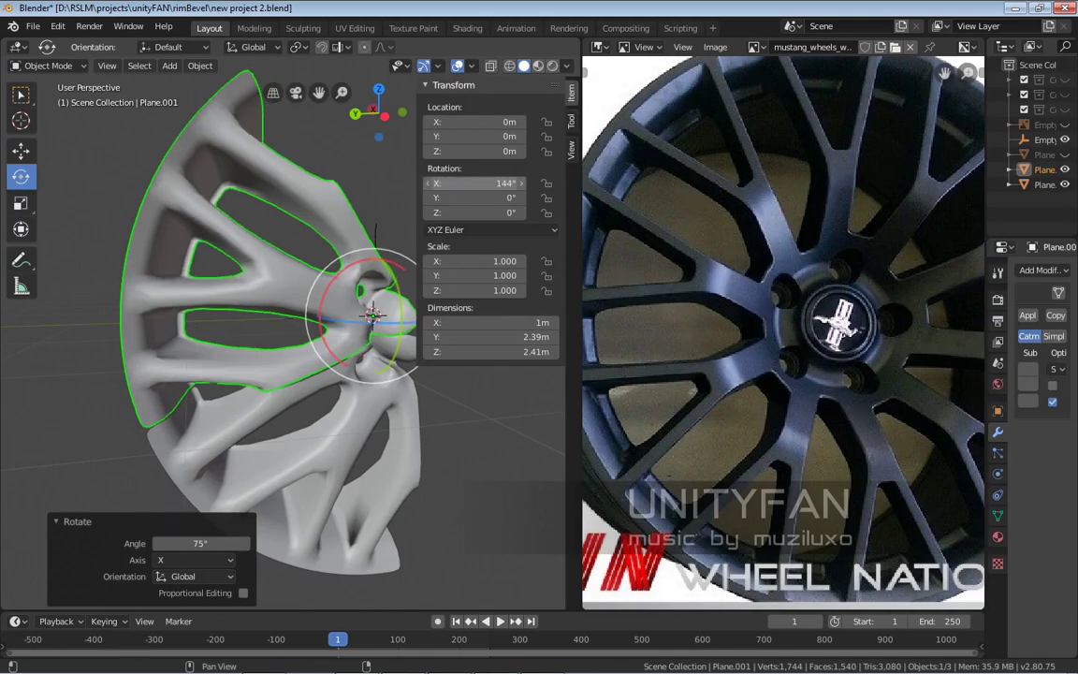
Select the original lower rim segment and zero its Y and Z rotation
middle_click_drag(372, 315, 463, 323)
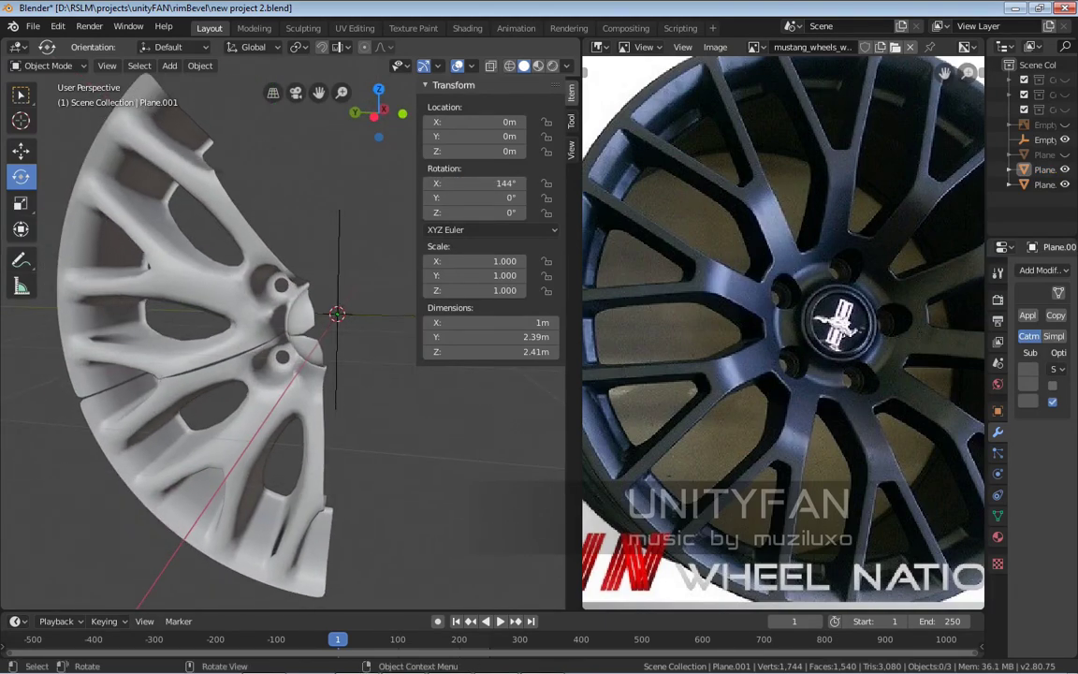
left_click(281, 449)
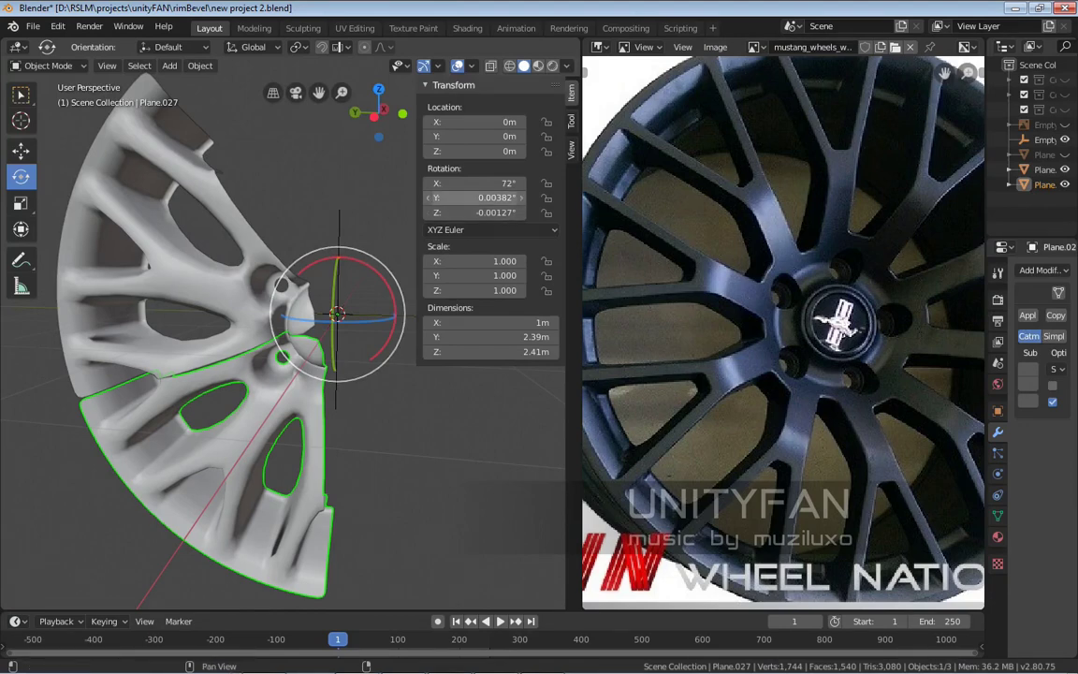
double_click(491, 198)
type("0")
key("Return")
double_click(492, 212)
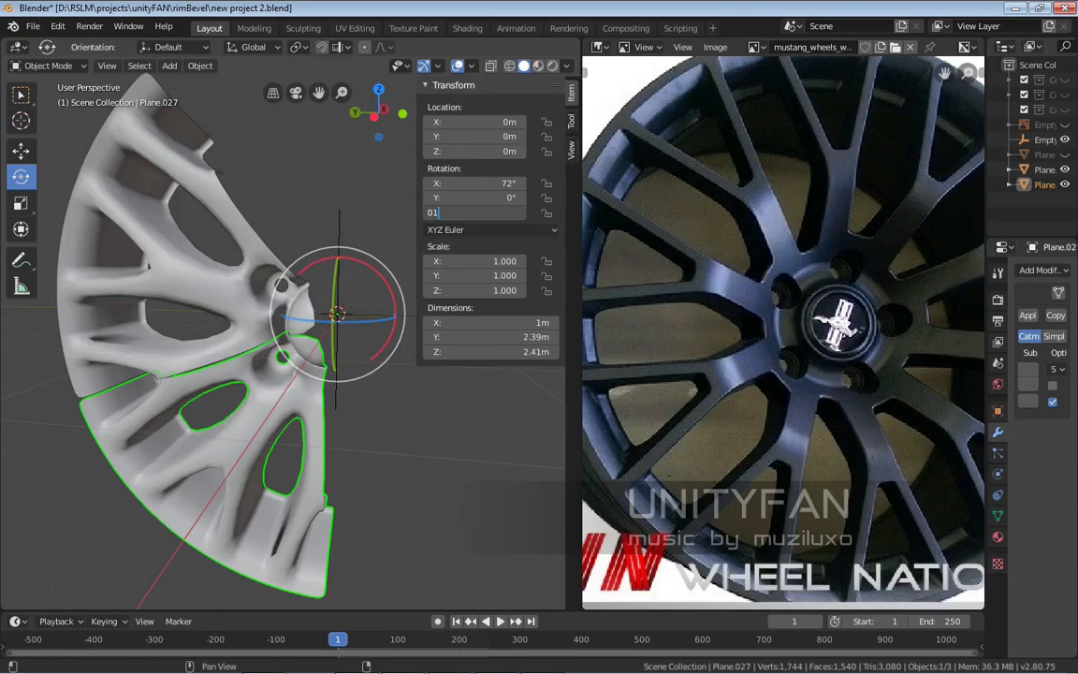
Confirm Z rotation 0, then make a linked copy of the rim segment with X rotation 0
key("Return")
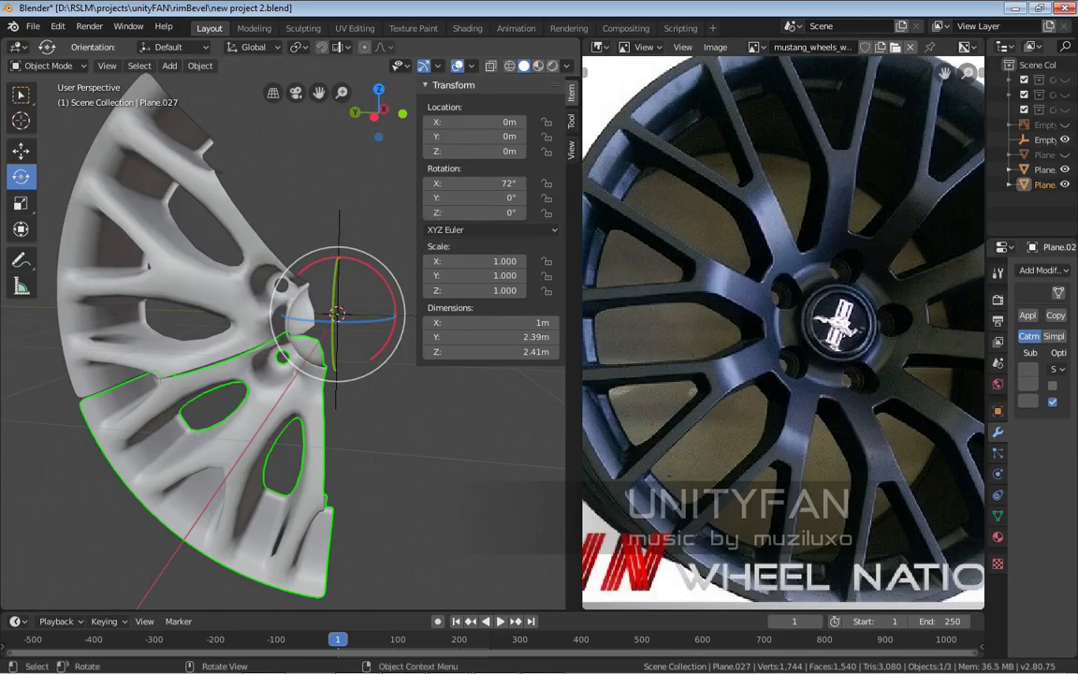
middle_click_drag(440, 281, 458, 281)
key("shift+d")
key("Escape")
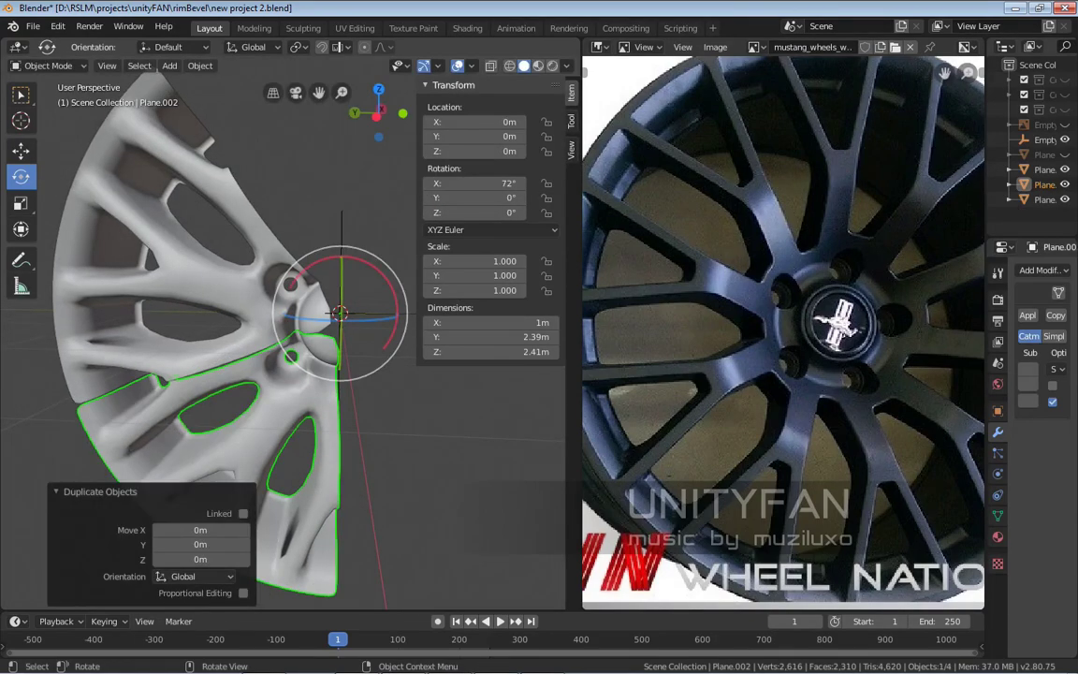
middle_click_drag(281, 281, 251, 257)
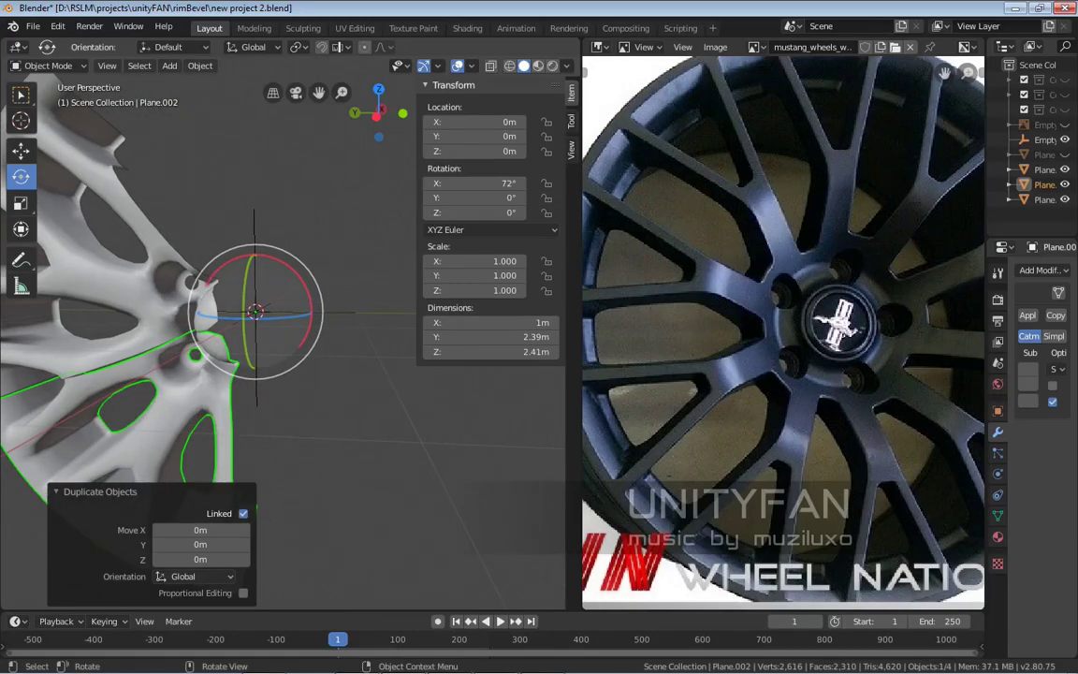
left_click_drag(250, 255, 273, 239)
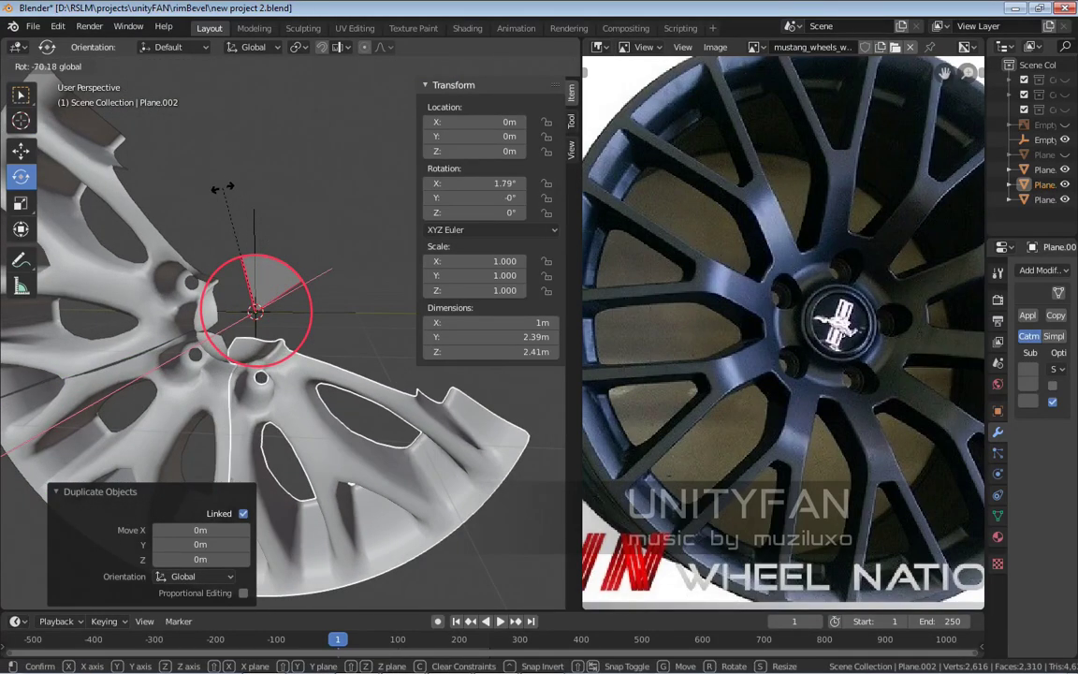
left_click(227, 221)
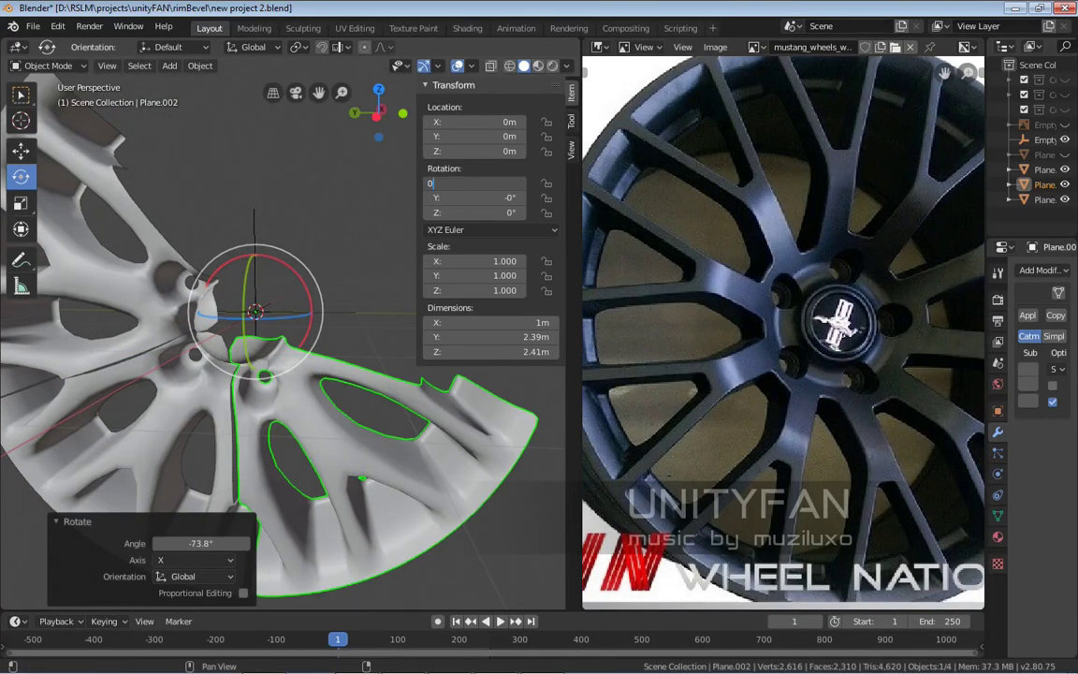
type("0")
key("Return")
mouse_move(281, 421)
middle_mouse_down()
mouse_move(308, 412)
mouse_move(290, 403)
mouse_move(281, 412)
middle_mouse_up()
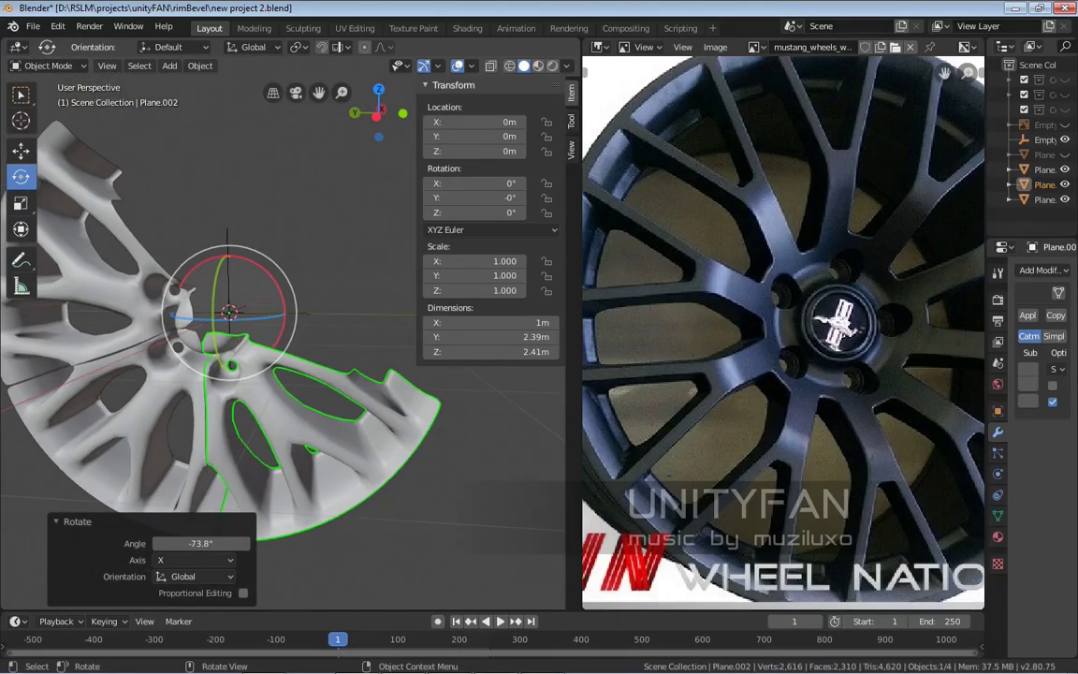
Add a second linked copy of the segment rotated -72° around X
key("shift+d")
key("Escape")
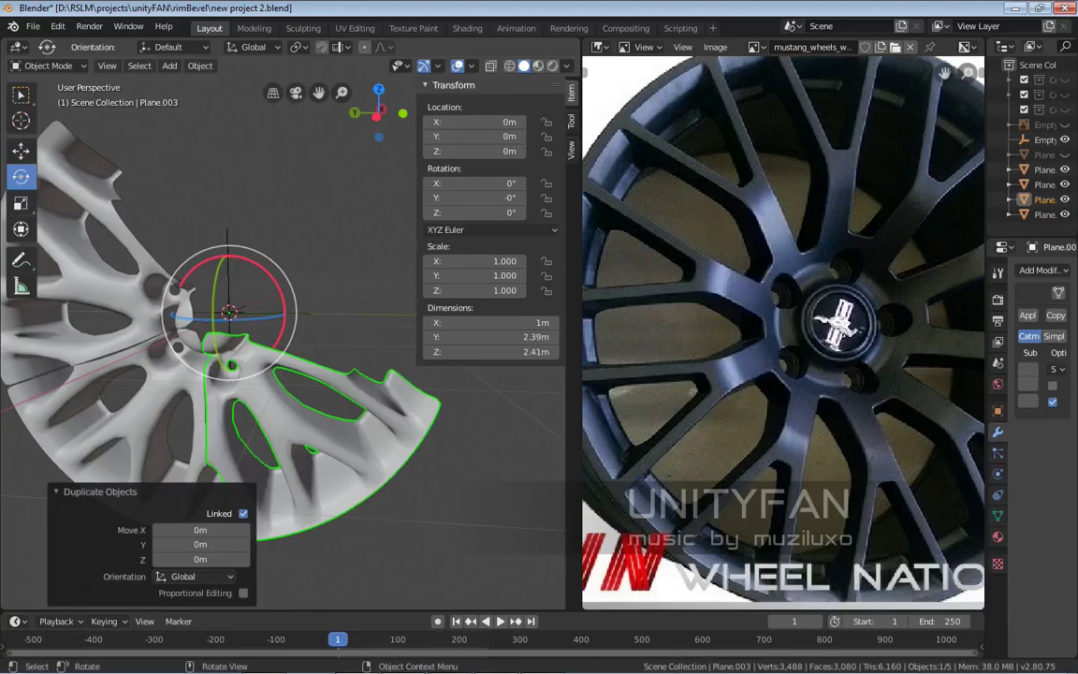
left_click_drag(248, 264, 229, 234)
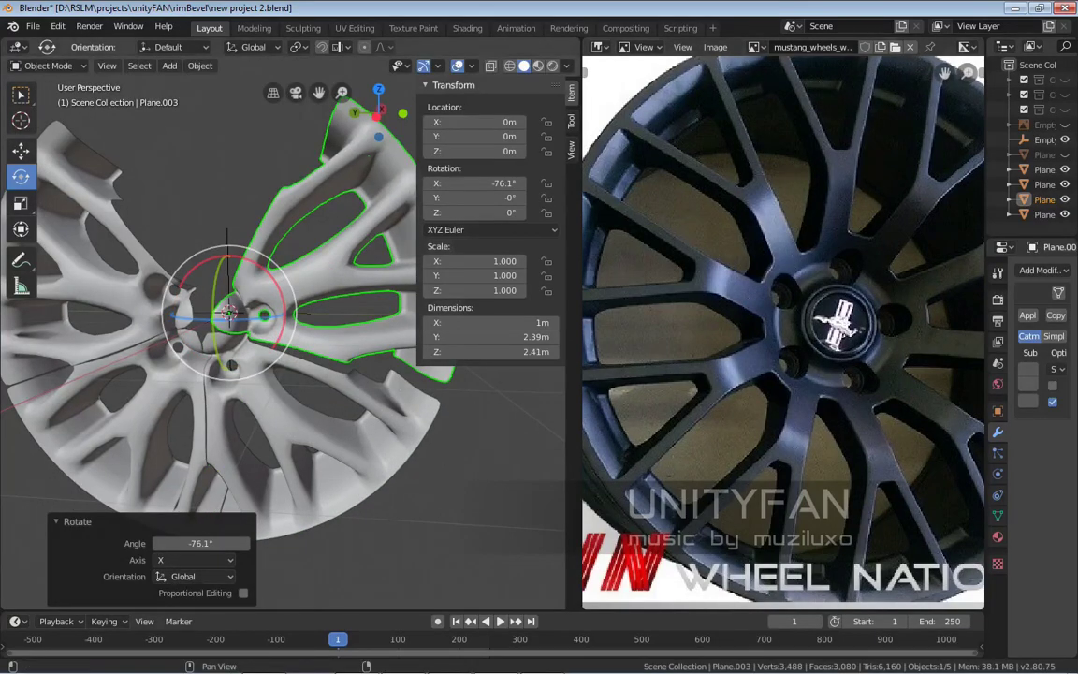
type("-72")
key("Return")
middle_click_drag(281, 421, 347, 402)
Add a third linked copy rotated -144° around X, facing the wheel squarely
key("shift+d")
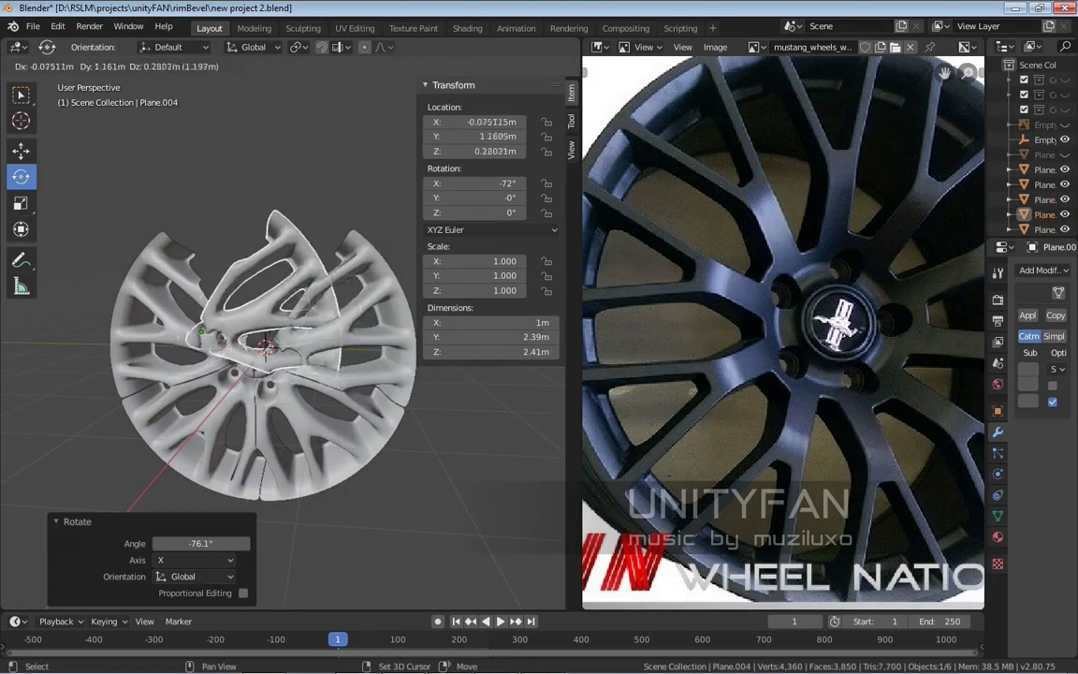
key("Escape")
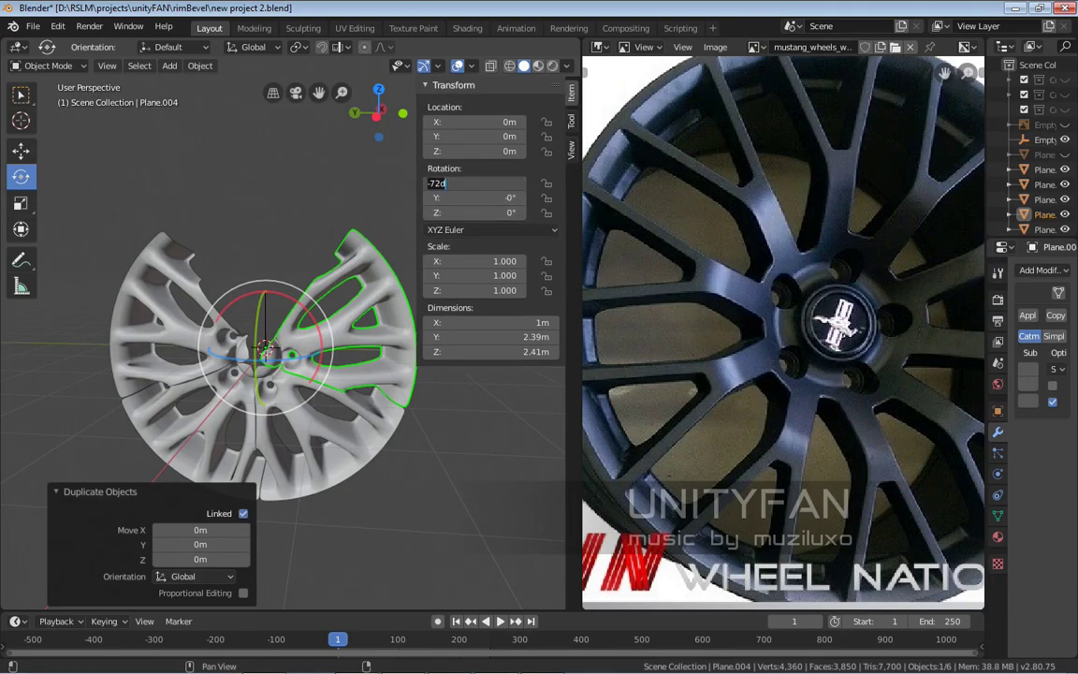
type("4")
key("Return")
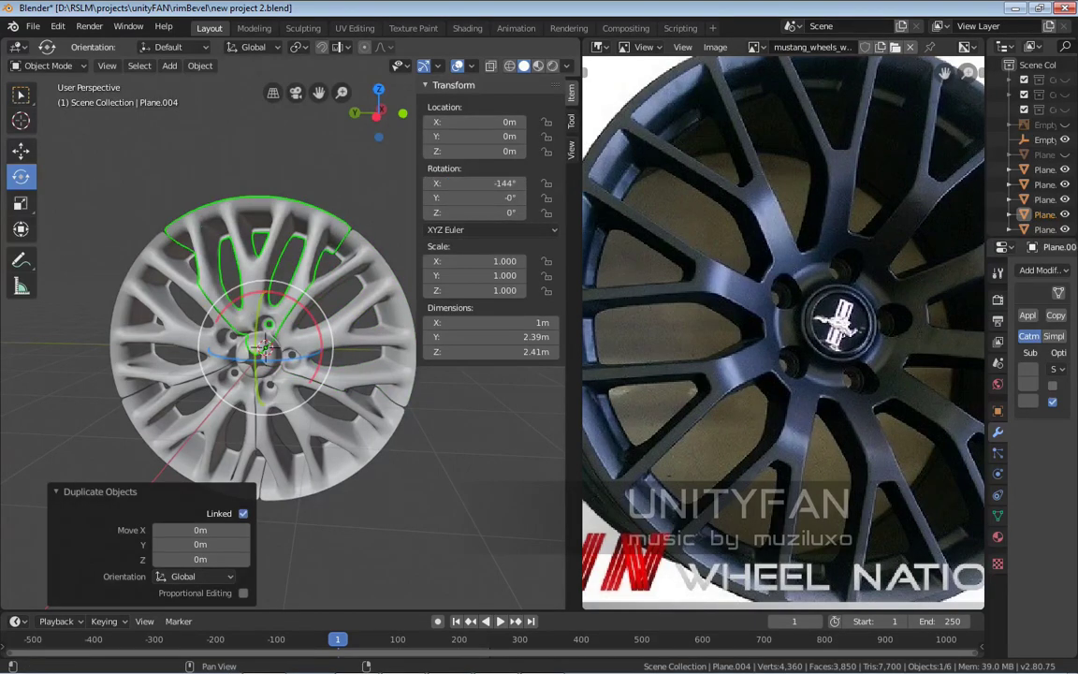
mouse_move(272, 289)
middle_mouse_down()
mouse_move(245, 284)
mouse_move(280, 299)
middle_mouse_up()
Collapse the Transform and Duplicate Objects panels and zoom in on the wheel
scroll(262, 309, "up", 3)
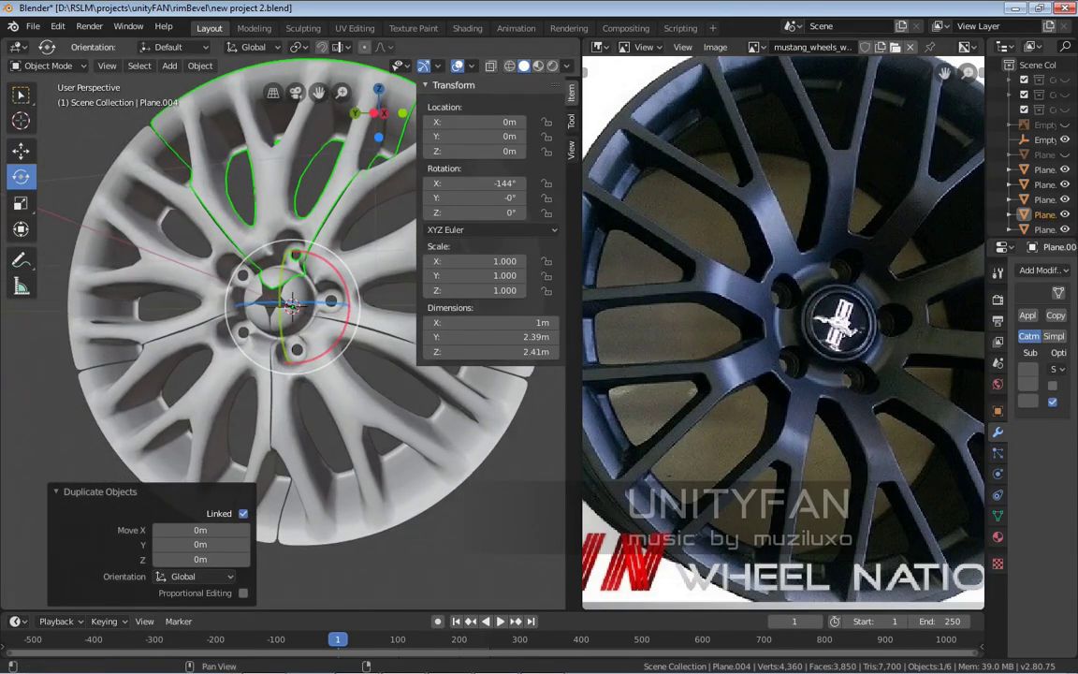
left_click(453, 84)
scroll(300, 309, "up", 2)
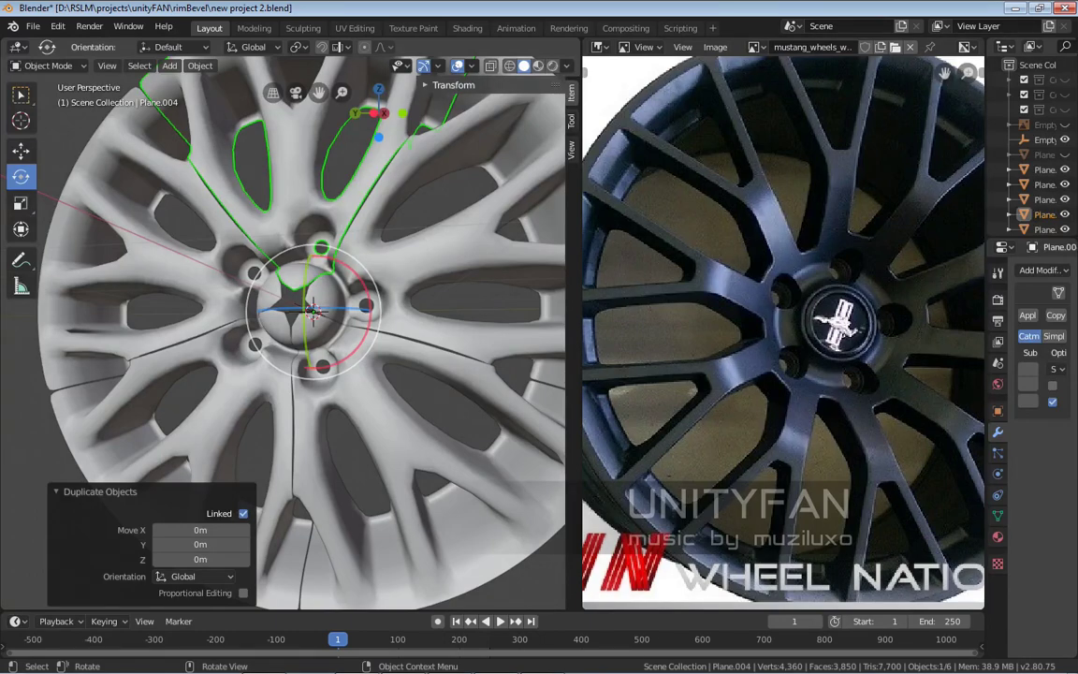
left_click(100, 491)
middle_click_drag(311, 308, 309, 165, "shift")
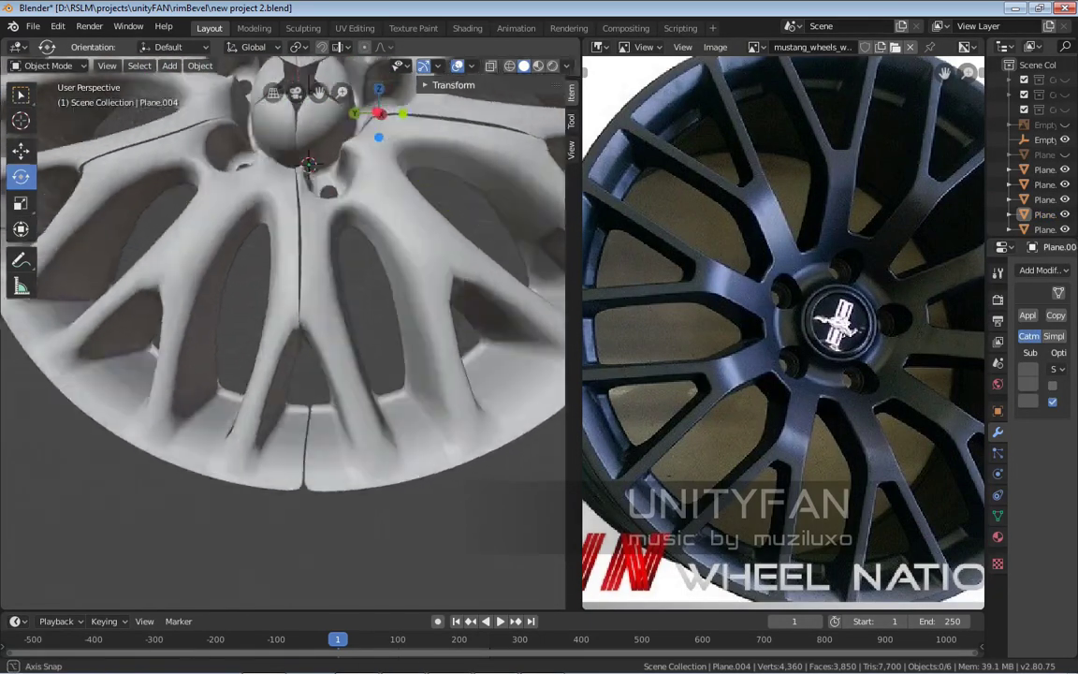
Select Plane.027, frame it, and widen the 3D view onto the outer-rim seam
scroll(290, 327, "up", 3)
left_click(312, 281)
key("KP_Decimal")
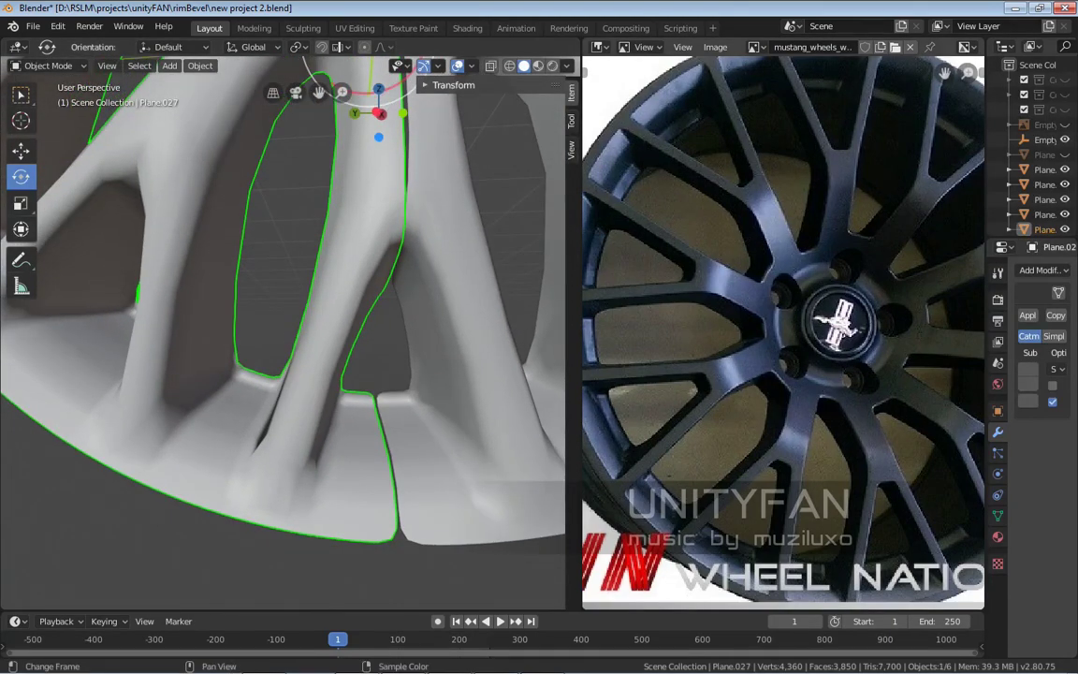
left_click_drag(581, 327, 623, 327)
scroll(304, 328, "up", 3)
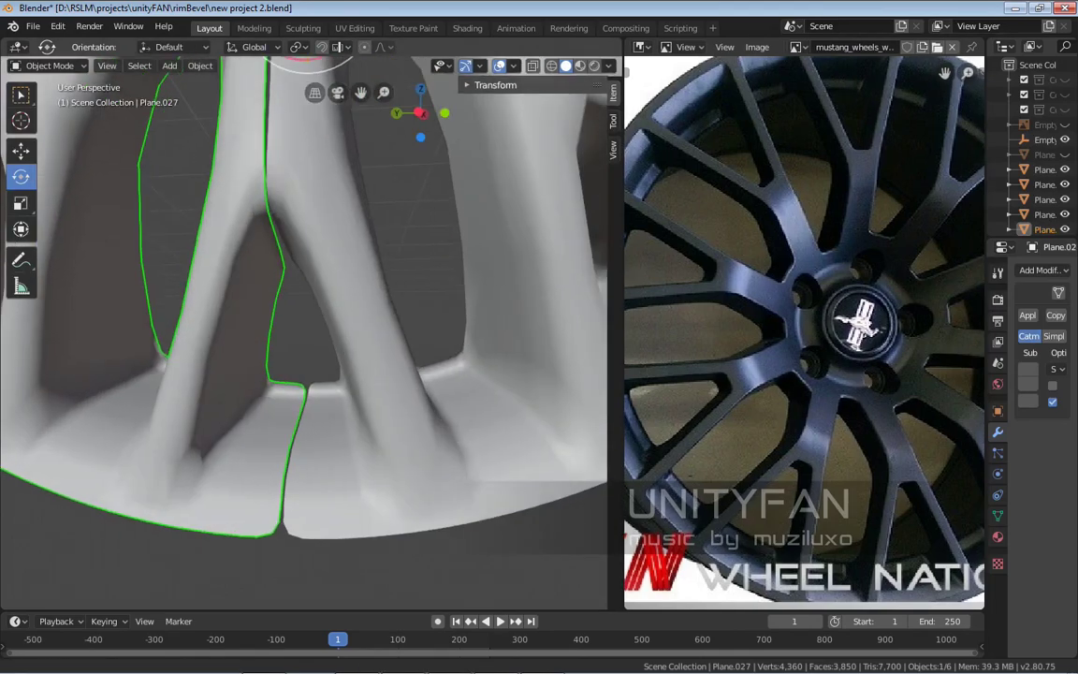
Enter Edit Mode on the original segment and switch to the Move tool
key("Tab")
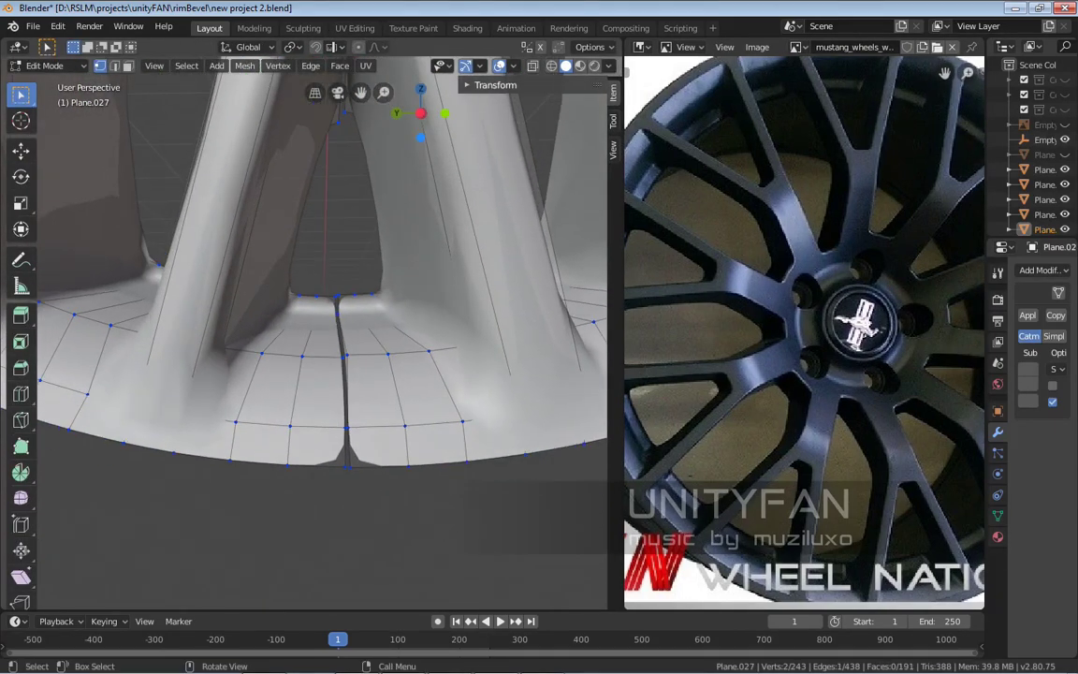
scroll(304, 328, "up", 3)
middle_click_drag(347, 393, 308, 318, "shift")
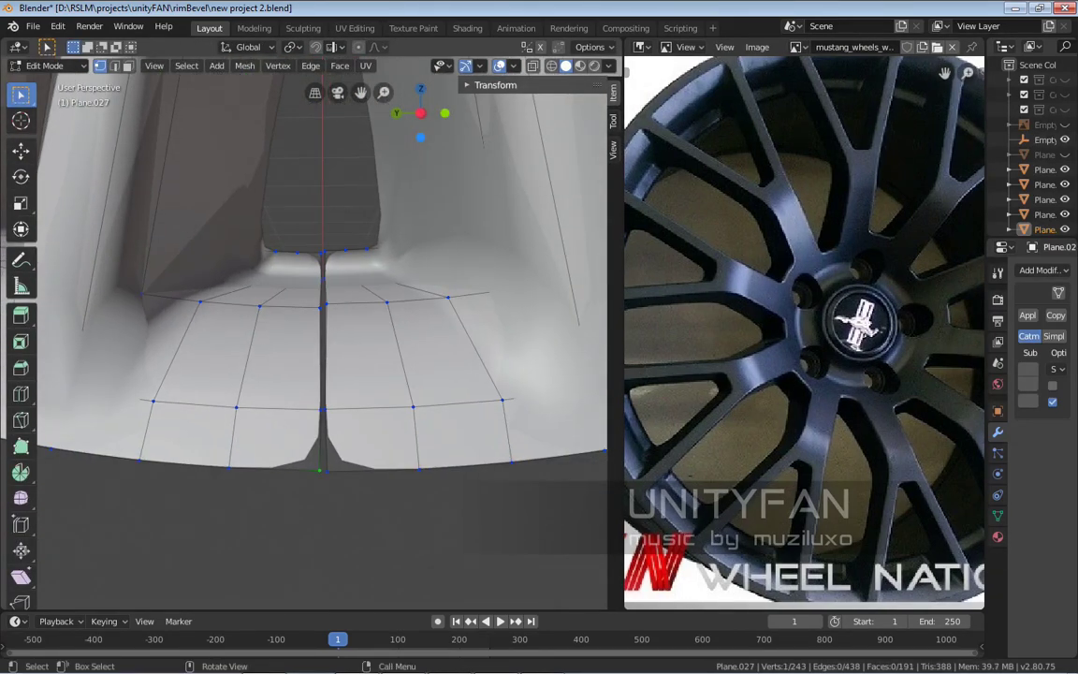
middle_click_drag(318, 374, 318, 429)
key("shift+space")
key("g")
key("Tab")
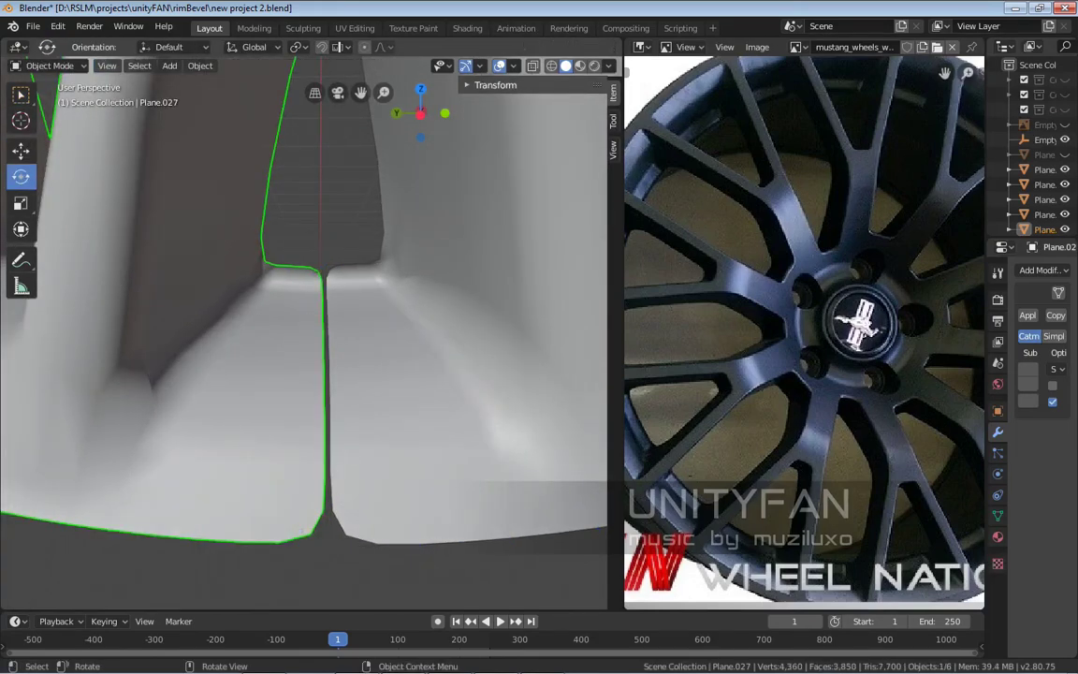
key("Tab")
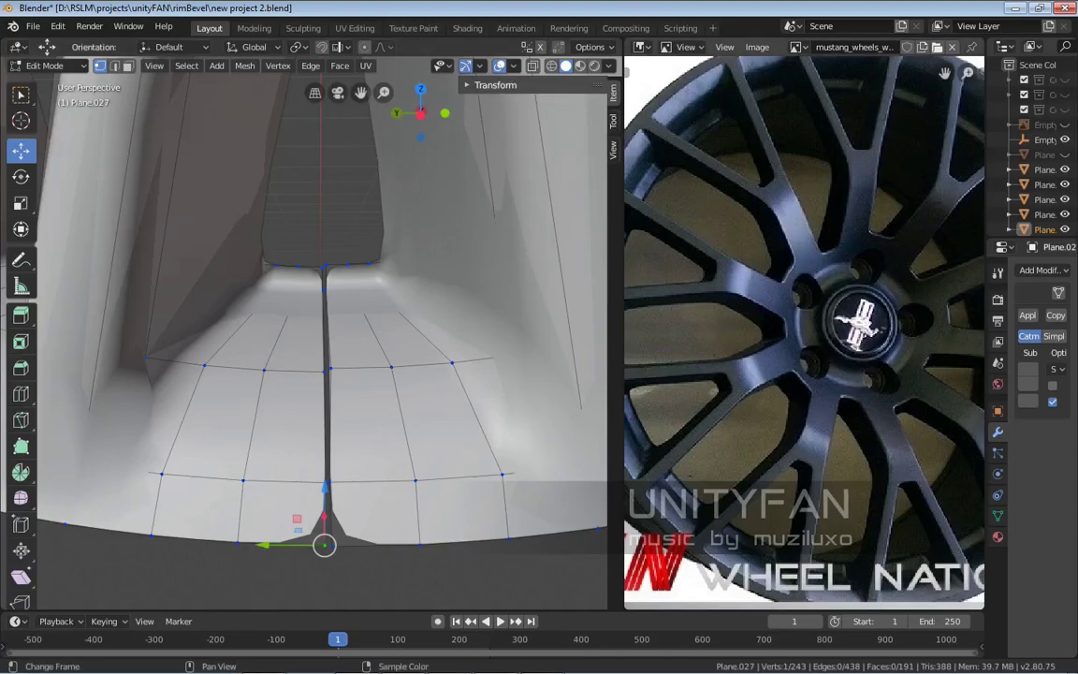
left_click_drag(616, 327, 655, 327)
Set snapping to Vertex and drag the seam vertex toward the neighbouring segment
left_click(348, 46)
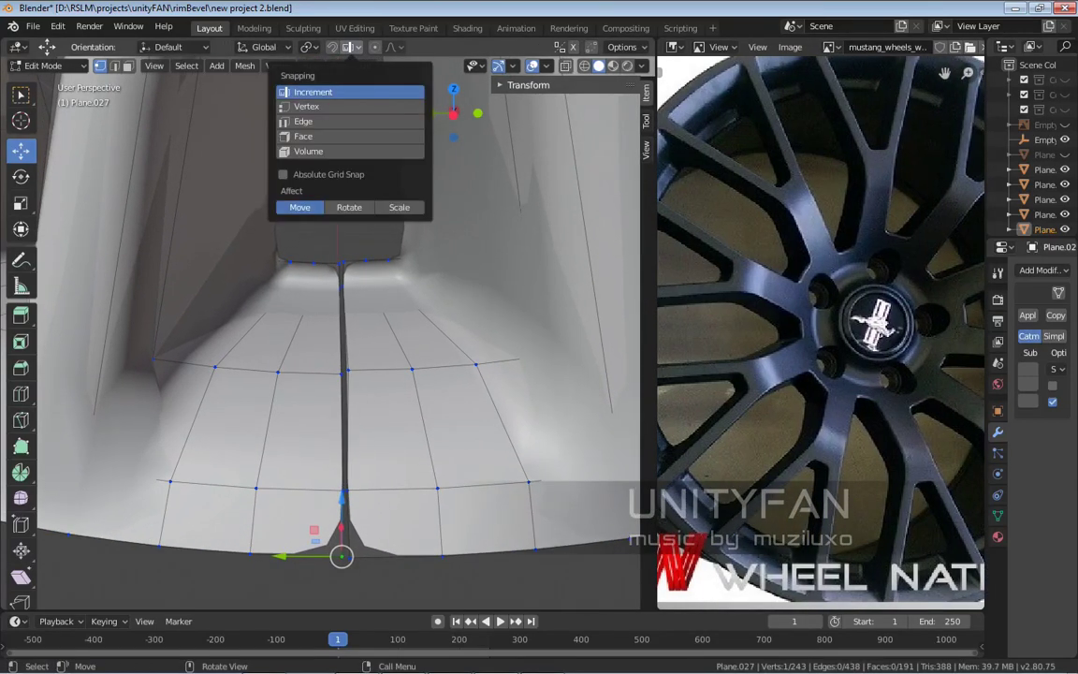
left_click(309, 105)
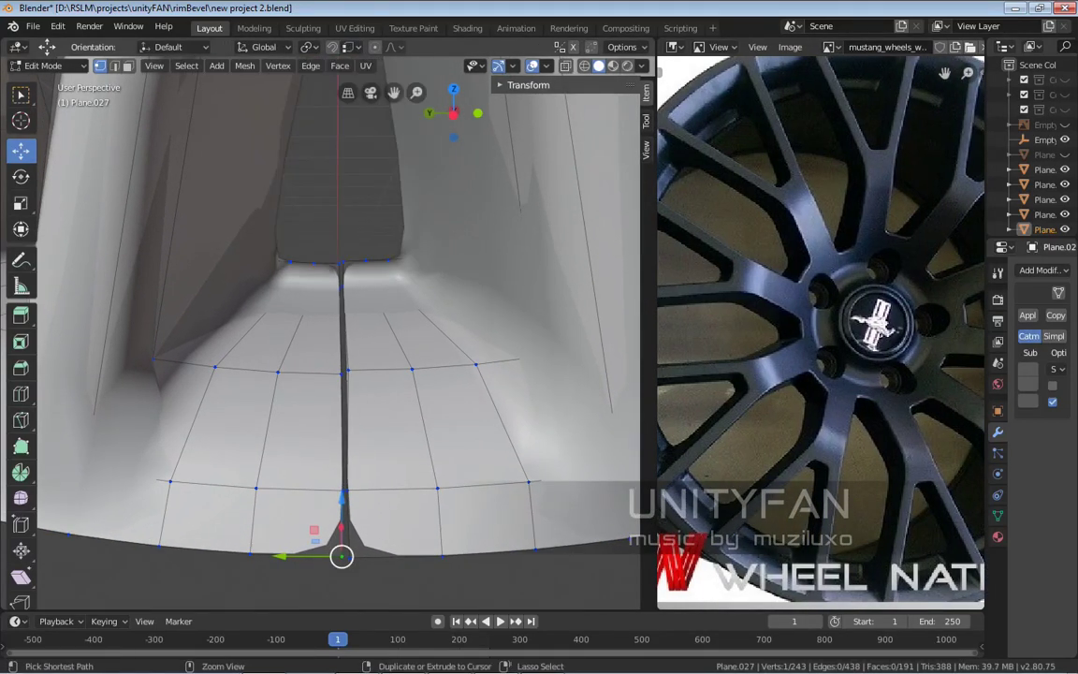
scroll(342, 337, "up", 3)
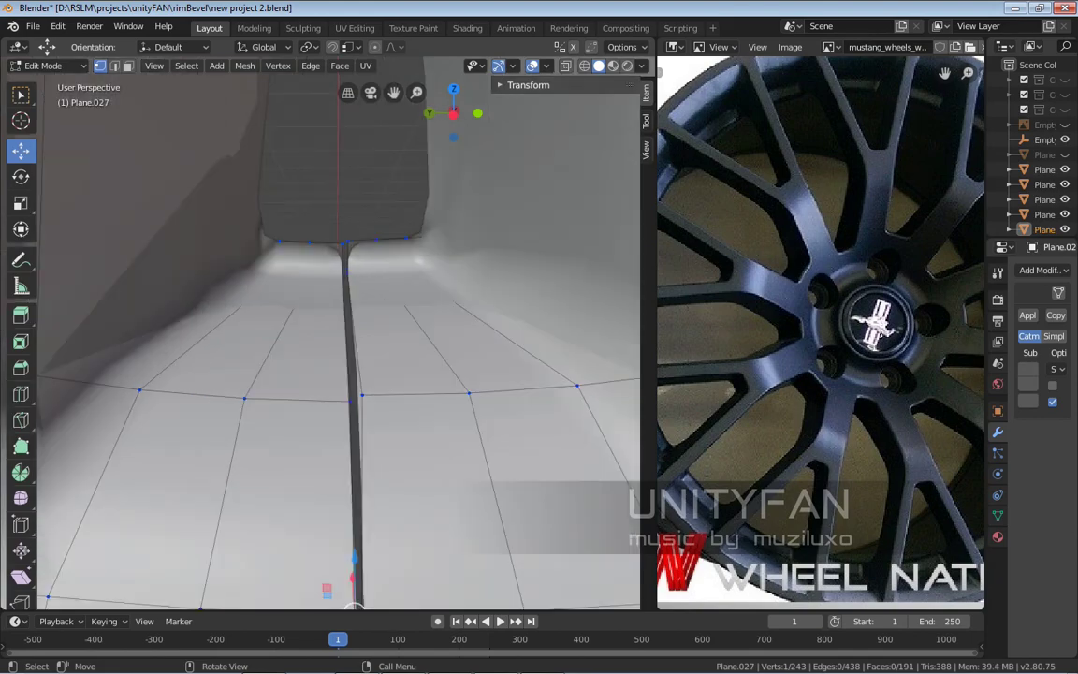
middle_click_drag(354, 603, 385, 505)
left_click_drag(384, 505, 440, 505)
middle_click_drag(440, 505, 346, 496)
Snap the rim-edge and inner seam vertices onto the neighbour, then leave Edit Mode
left_click(365, 325)
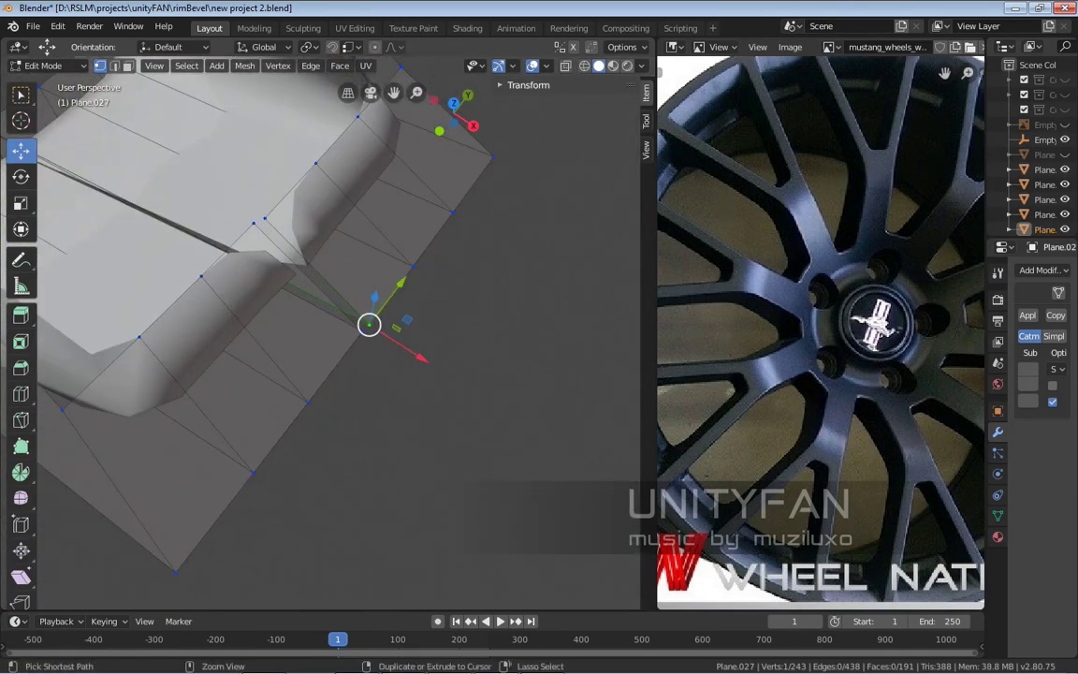
left_click_drag(397, 290, 392, 294)
left_click(264, 218)
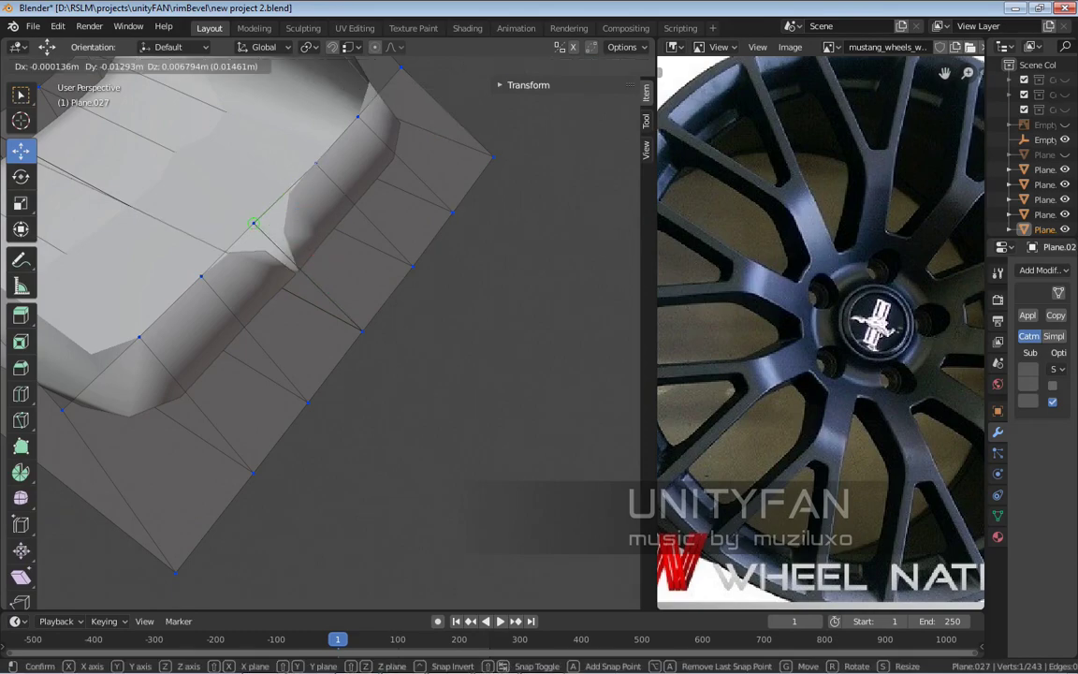
left_click_drag(265, 218, 271, 225)
middle_click_drag(300, 293, 363, 297)
scroll(335, 302, "down", 5)
key("Tab")
Switch from the first segment to editing the neighbouring Plane.002 segment's mesh
scroll(320, 299, "up", 5)
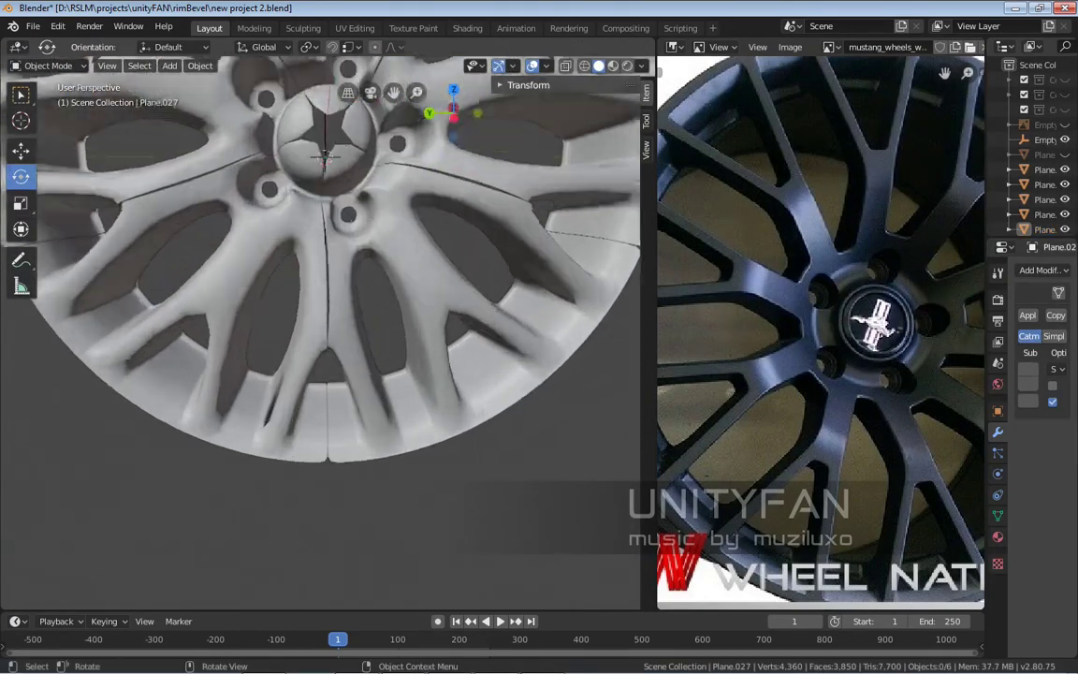
key("Tab")
scroll(320, 300, "down", 1)
scroll(320, 300, "up", 4)
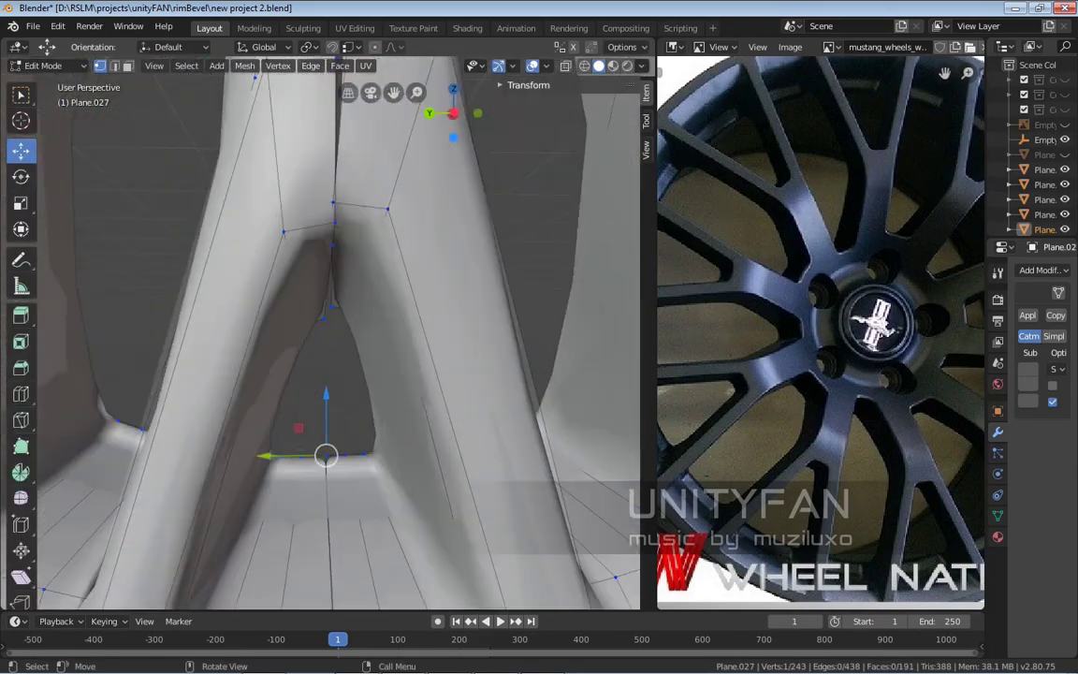
key("Tab")
left_click(375, 281)
key("Tab")
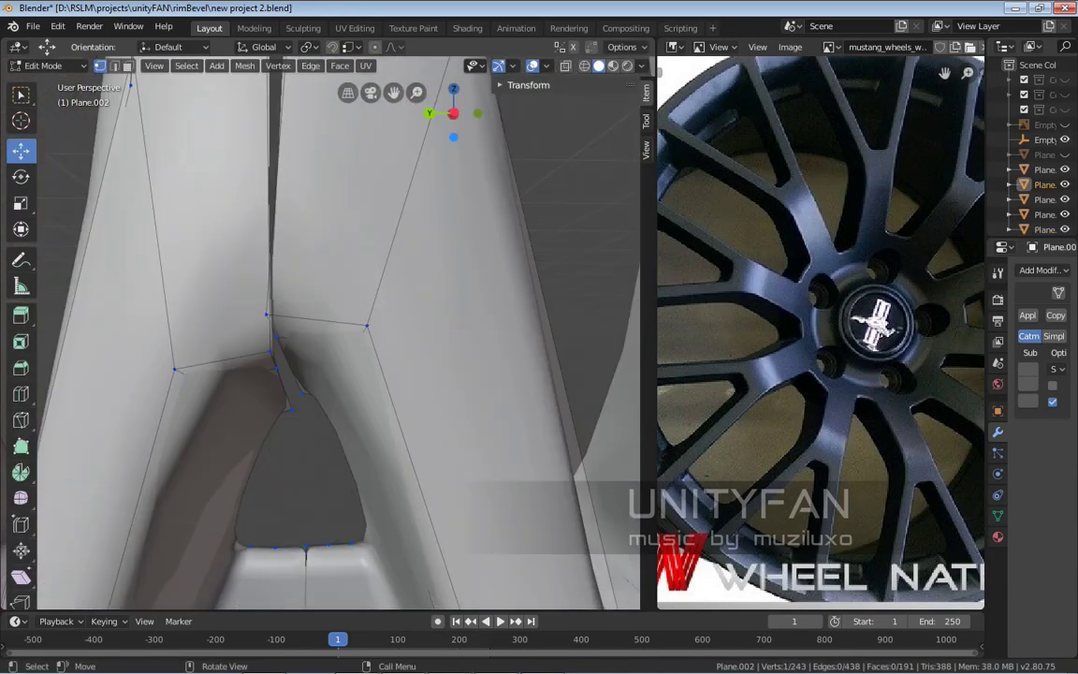
Move a spoke vertex and two groove vertices down along the spoke to close gaps
middle_click_drag(320, 336, 355, 278, "shift")
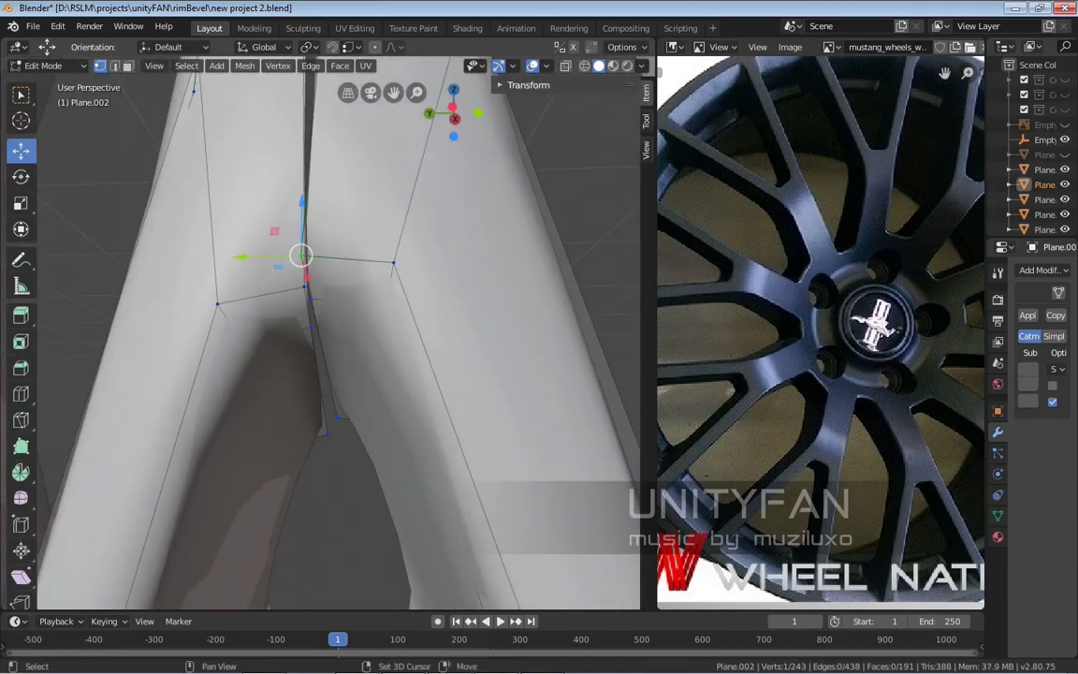
left_click_drag(307, 276, 309, 305)
middle_click_drag(308, 305, 229, 292, "shift")
left_click(243, 270)
left_click_drag(244, 270, 242, 296)
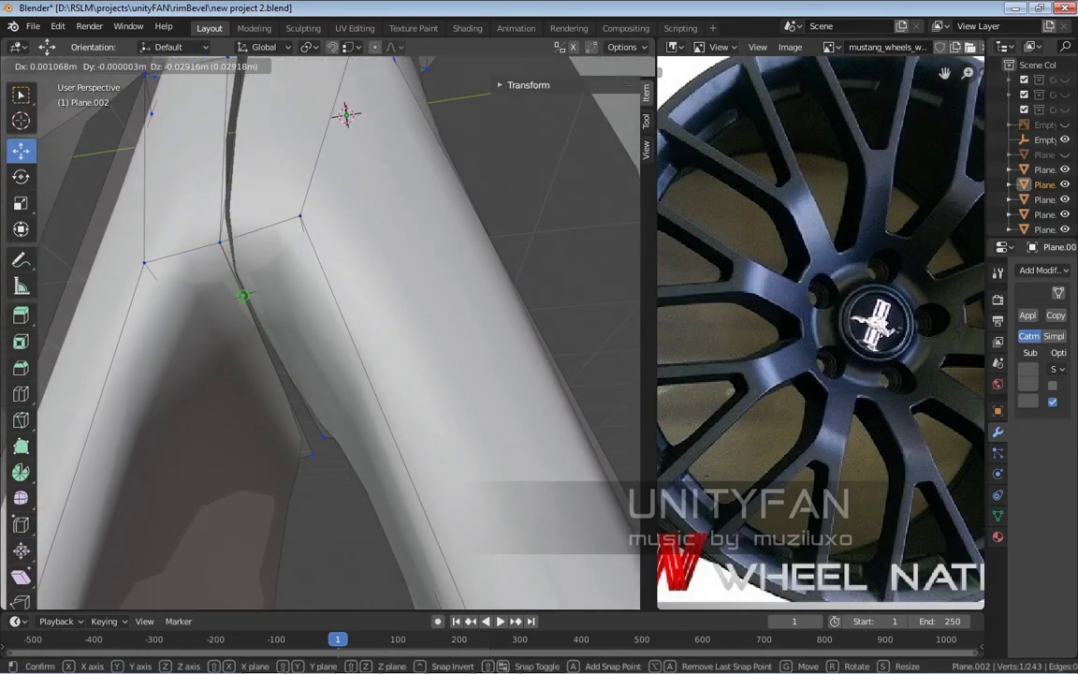
left_click(322, 436)
left_click_drag(322, 436, 308, 450)
Nudge another groove vertex down and reposition one more in Wireframe view
scroll(307, 450, "down", 4)
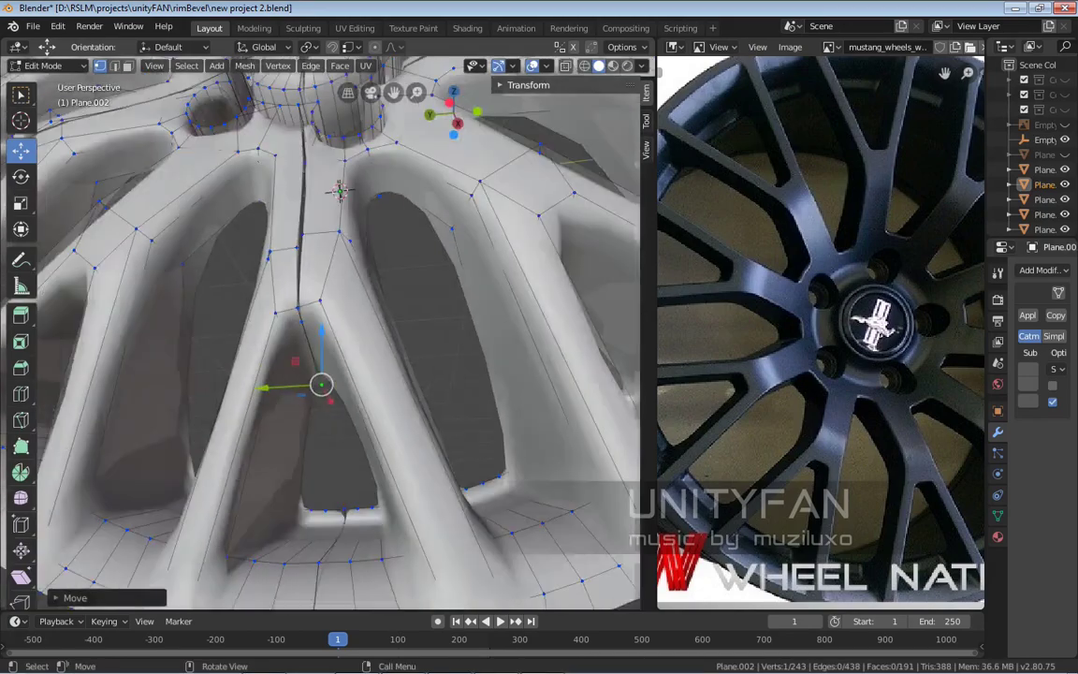
scroll(318, 332, "up", 2)
left_click(308, 372)
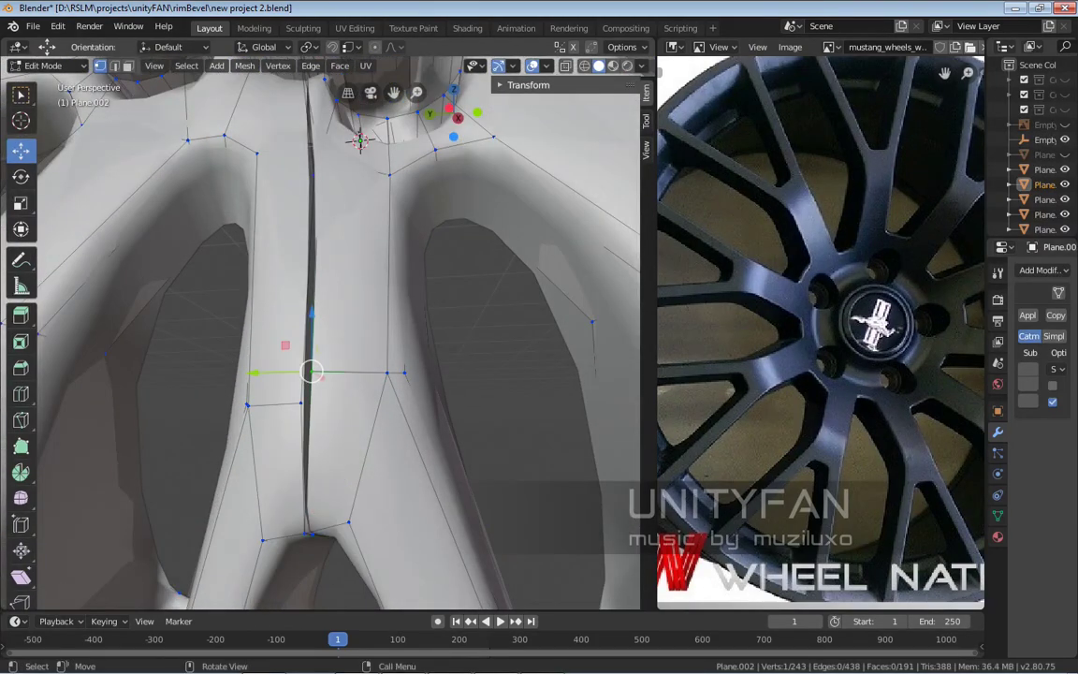
left_click_drag(307, 372, 300, 402)
scroll(300, 403, "down", 3)
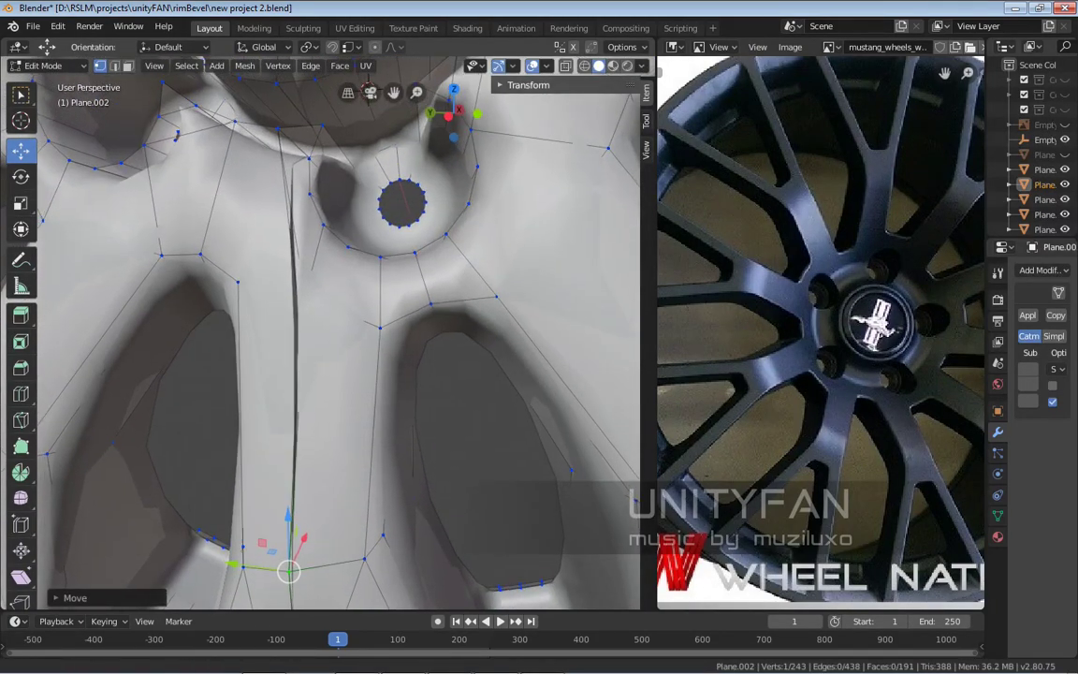
scroll(300, 402, "up", 3)
middle_click_drag(300, 402, 383, 62)
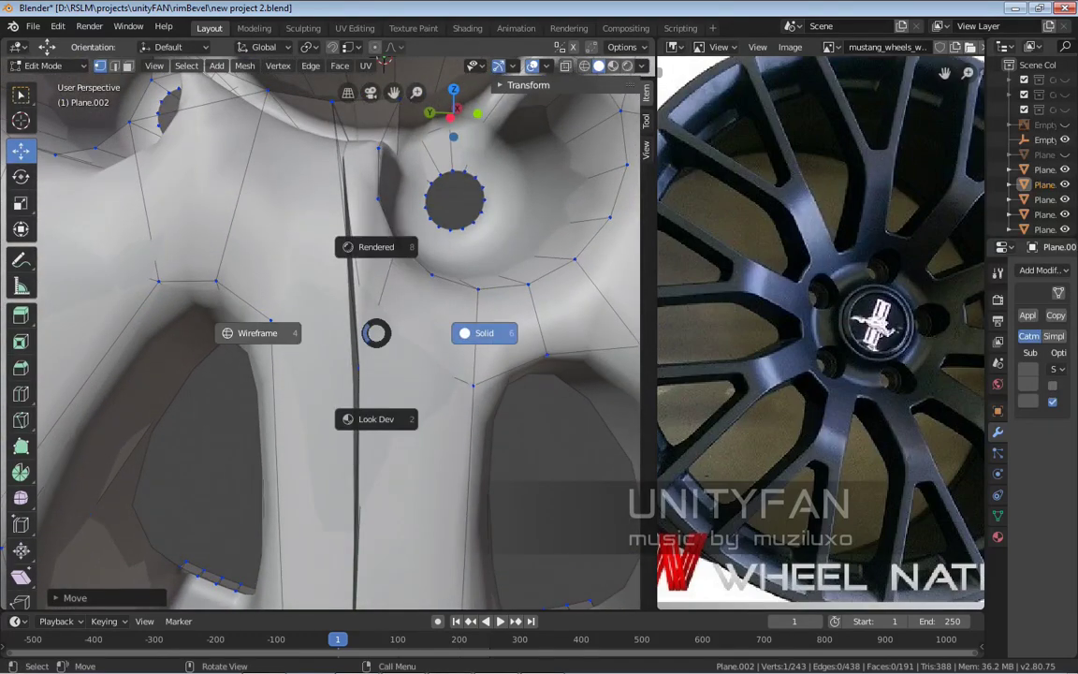
key("4")
scroll(384, 62, "up", 2)
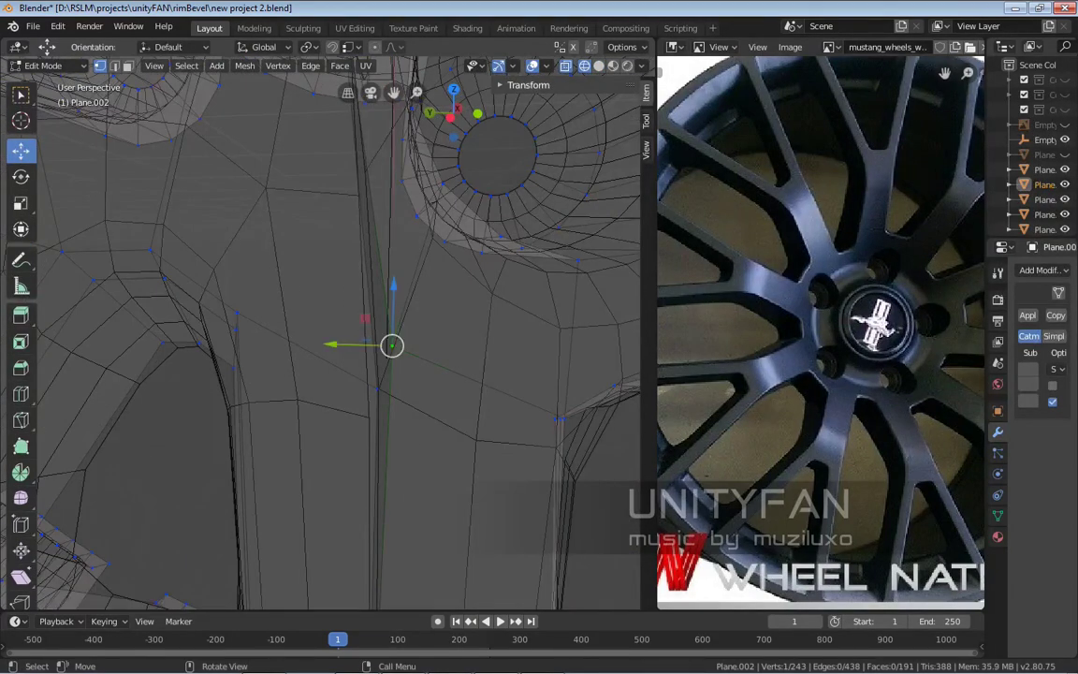
middle_click_drag(384, 62, 351, 65)
key("g")
key("Return")
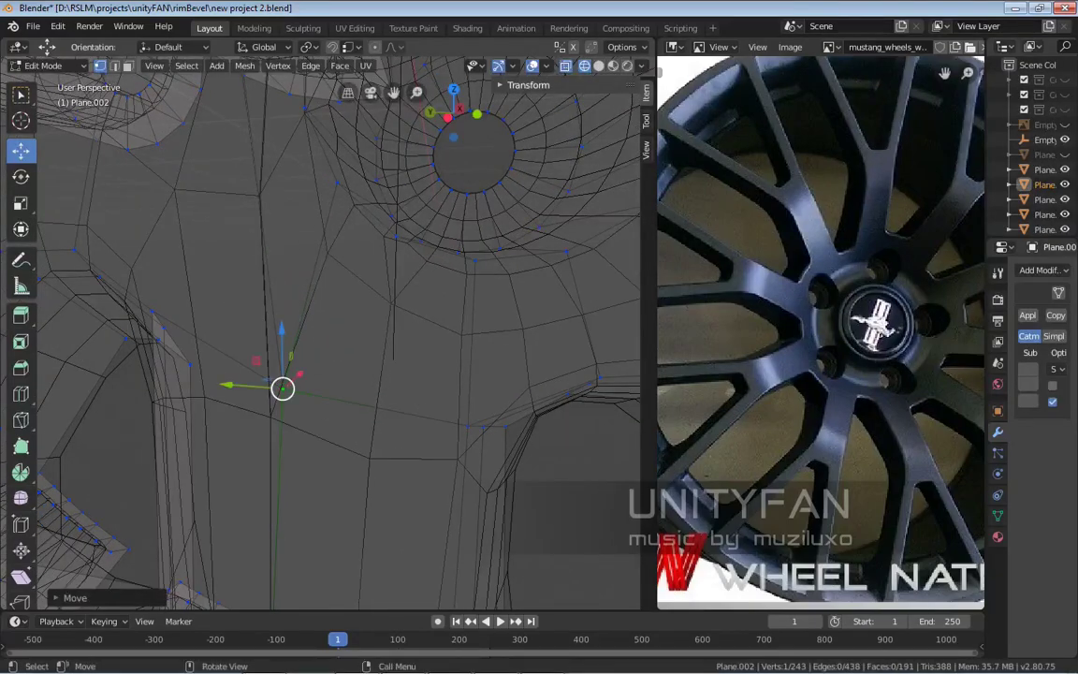
Return to Solid shading and Object Mode with the Rotate tool active
scroll(319, 334, "down", 2)
key("z")
key("6")
scroll(319, 334, "down", 2)
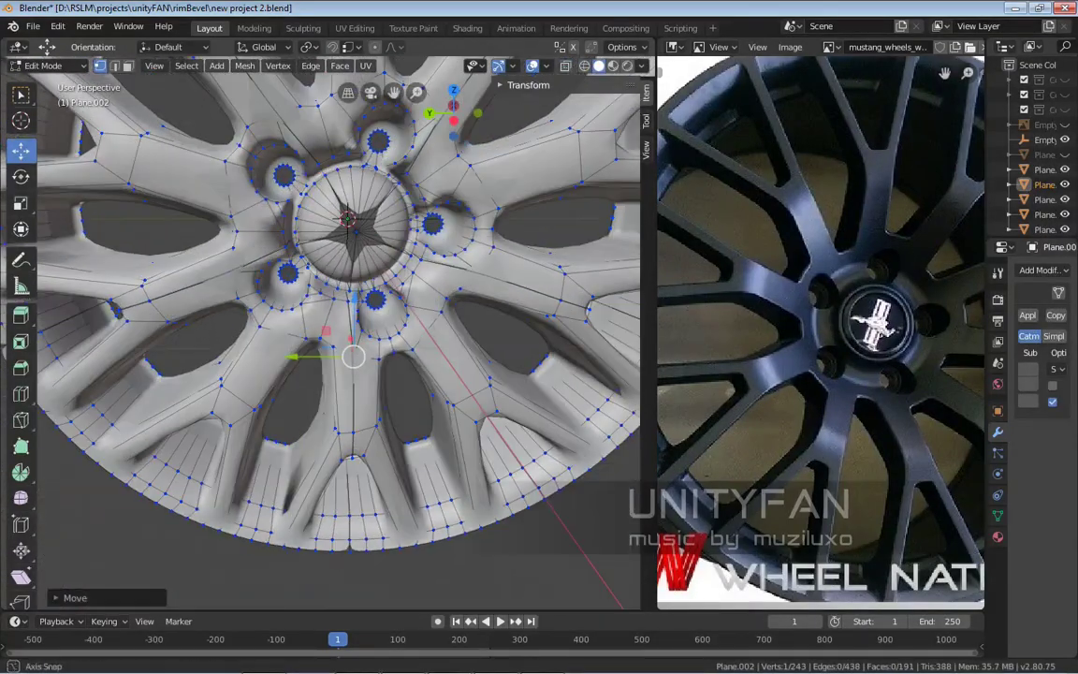
scroll(352, 356, "down", 2)
key("Tab")
left_click(21, 176)
left_click_drag(374, 314, 365, 297)
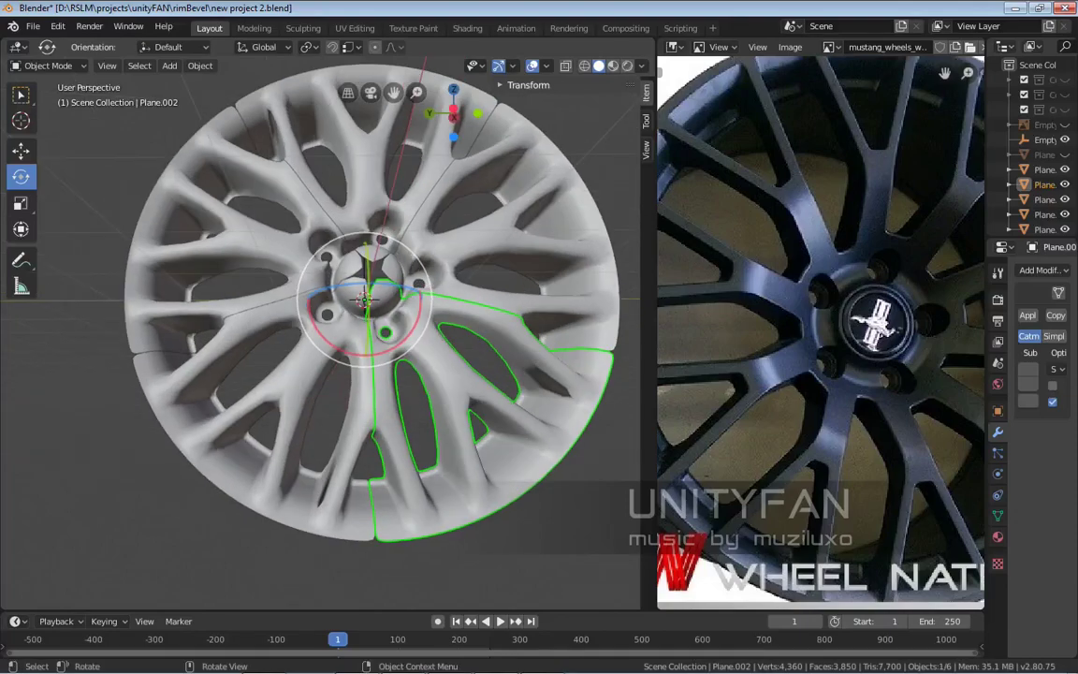
Deselect Plane.002 and select the Plane.027 wheel segment face-on
key("alt+a")
middle_click_drag(365, 298, 429, 349)
scroll(393, 322, "up", 5)
left_click(393, 323)
scroll(393, 322, "down", 3)
scroll(417, 341, "up", 2)
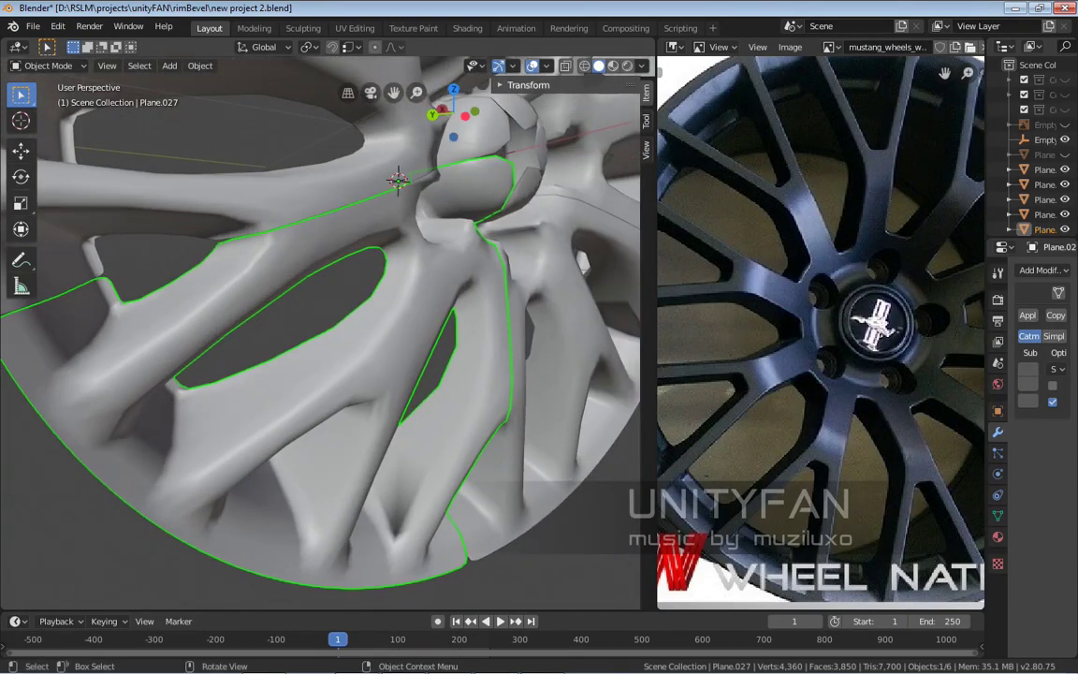
scroll(320, 333, "up", 2)
middle_click_drag(320, 332, 331, 323)
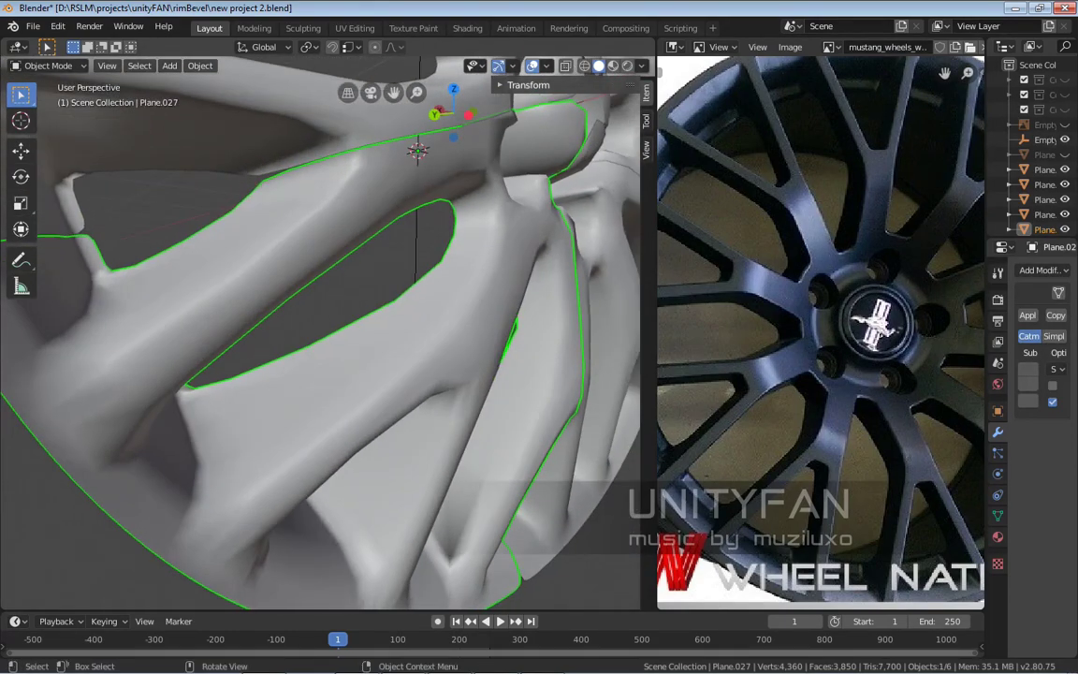
scroll(320, 332, "up", 4)
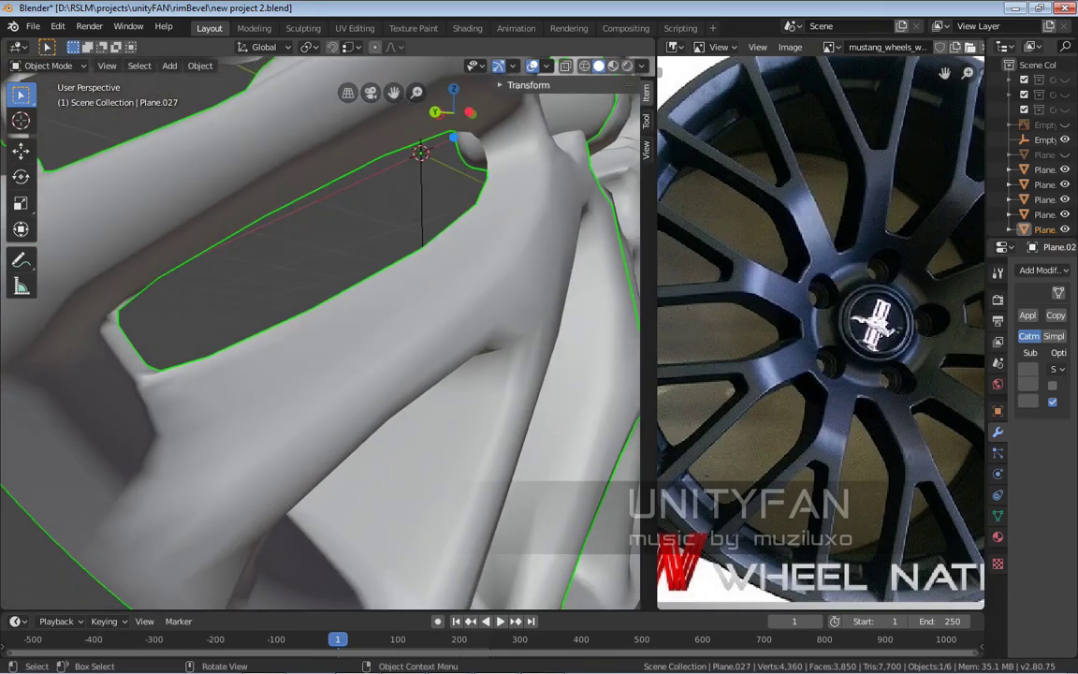
Inspect Plane.027's spoke edges in Edit Mode using edge select
key("Tab")
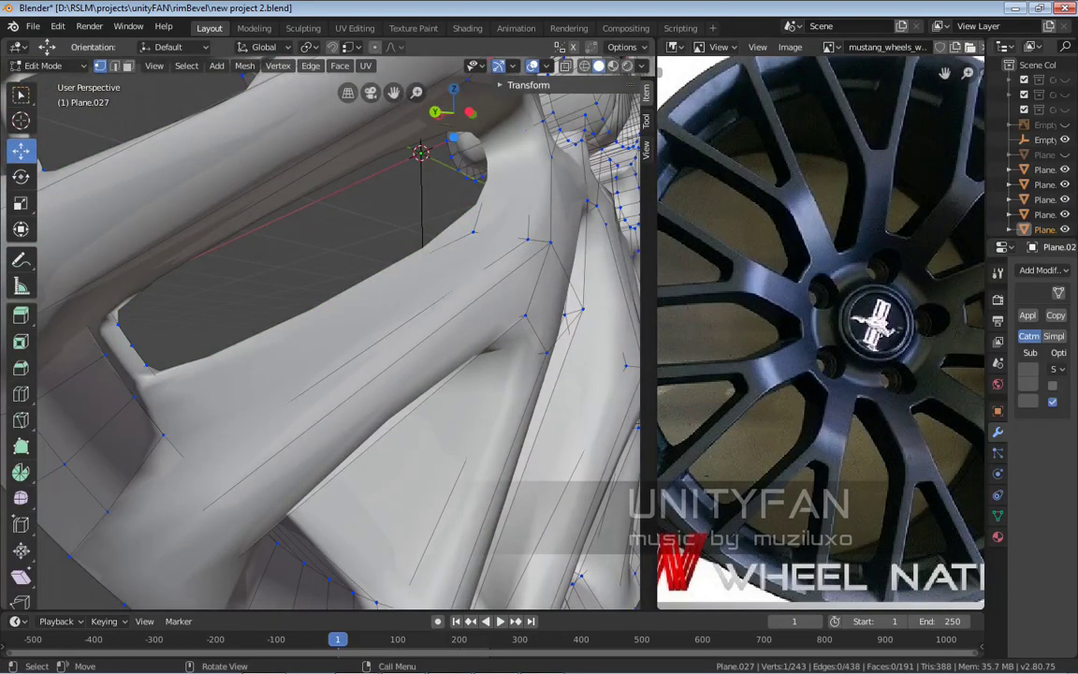
mouse_move(320, 332)
middle_mouse_down()
mouse_move(308, 318)
mouse_move(327, 337)
mouse_move(313, 323)
mouse_move(322, 330)
middle_mouse_up()
scroll(320, 332, "down", 2)
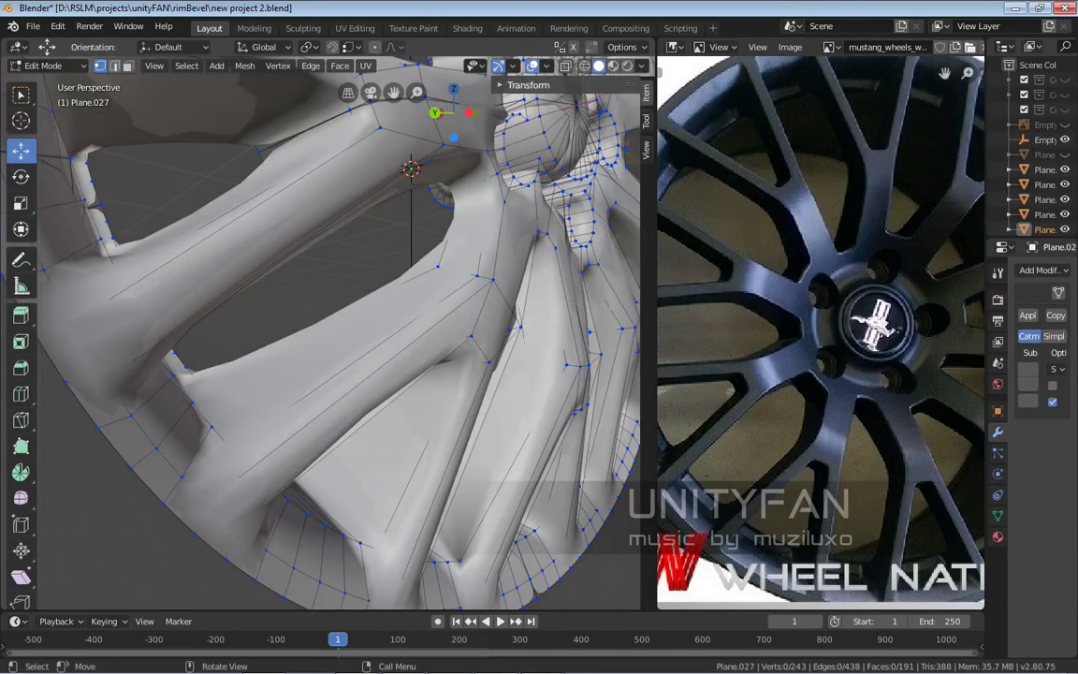
key("2")
left_click(328, 342)
middle_click_drag(328, 342, 300, 370)
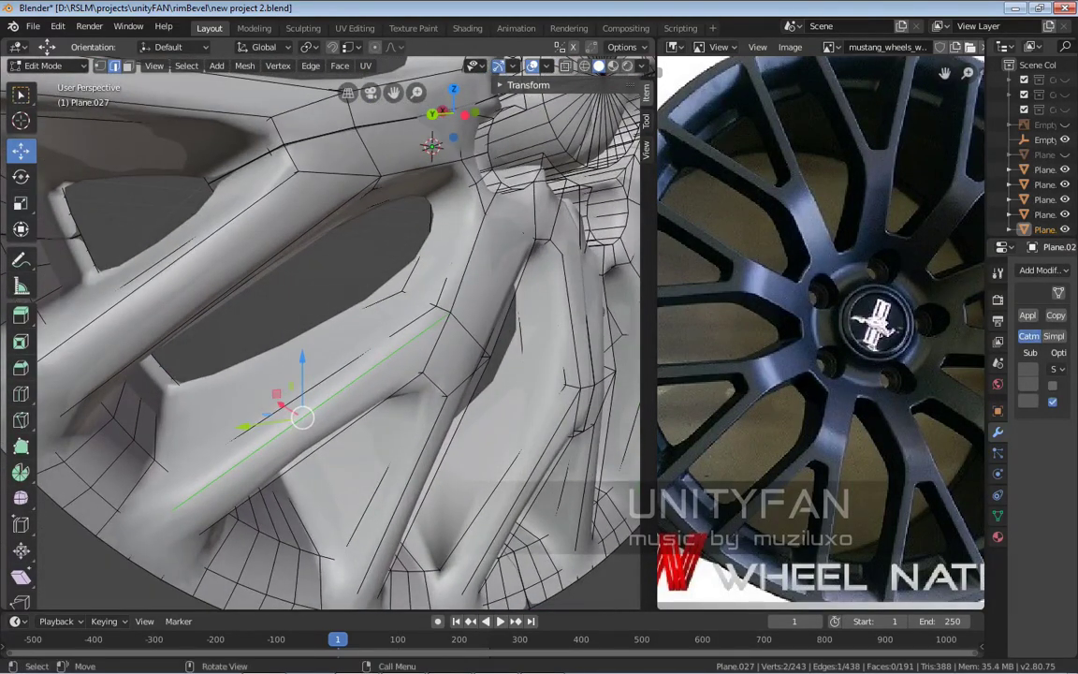
Apply Shade Flat to Plane.027 and widen the properties panel
key("Tab")
right_click(374, 303)
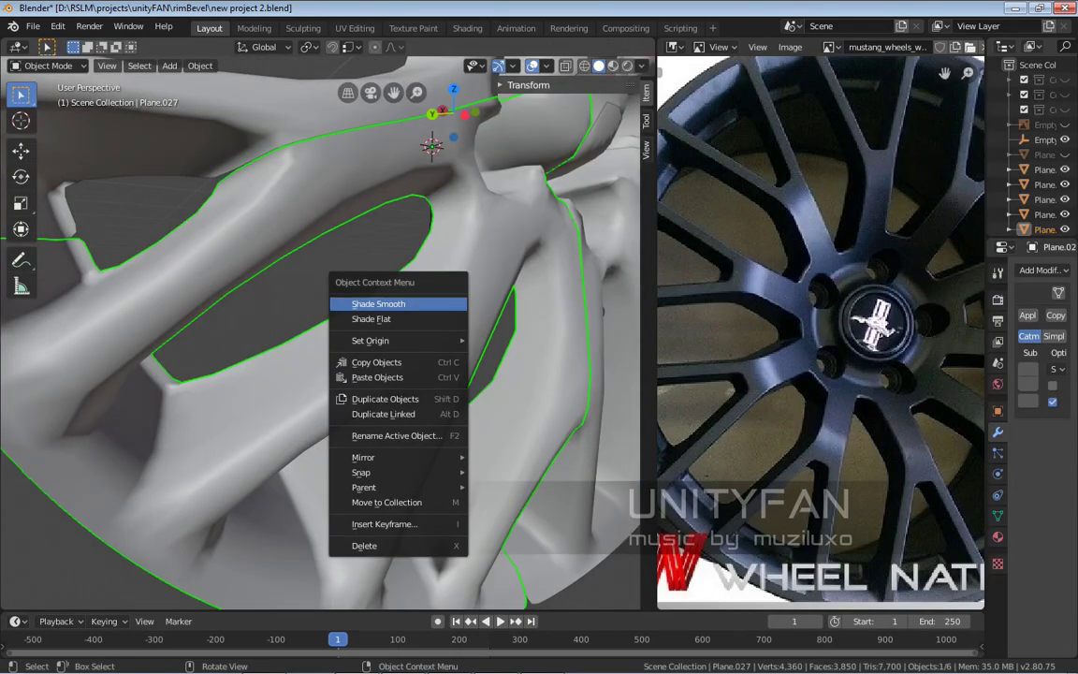
left_click(372, 319)
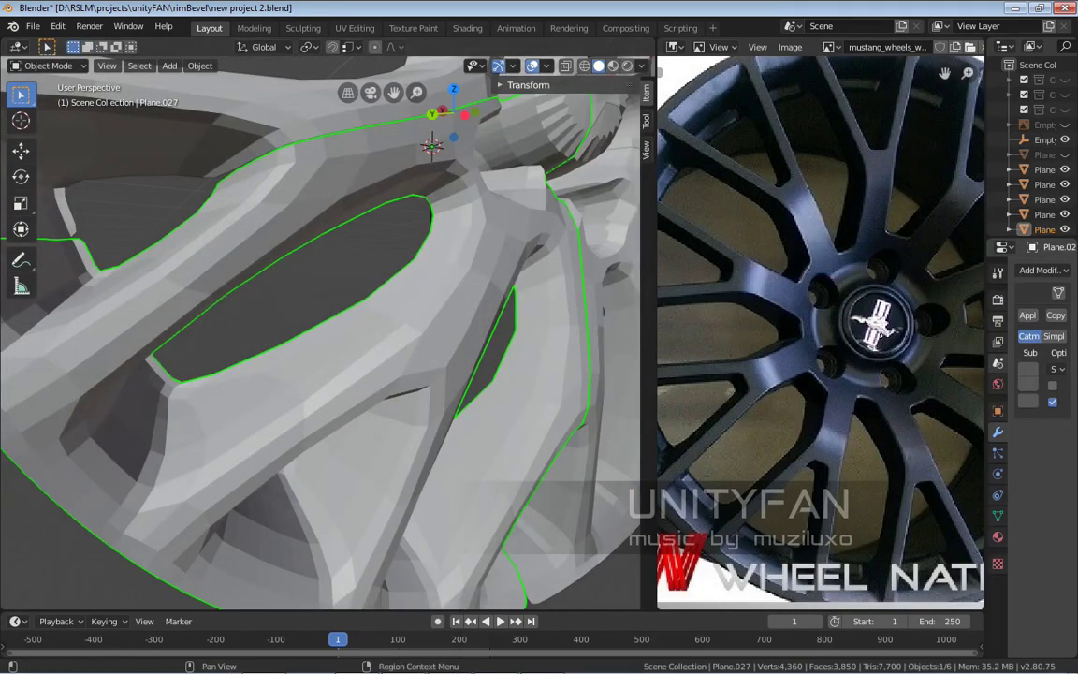
left_click_drag(986, 327, 874, 327)
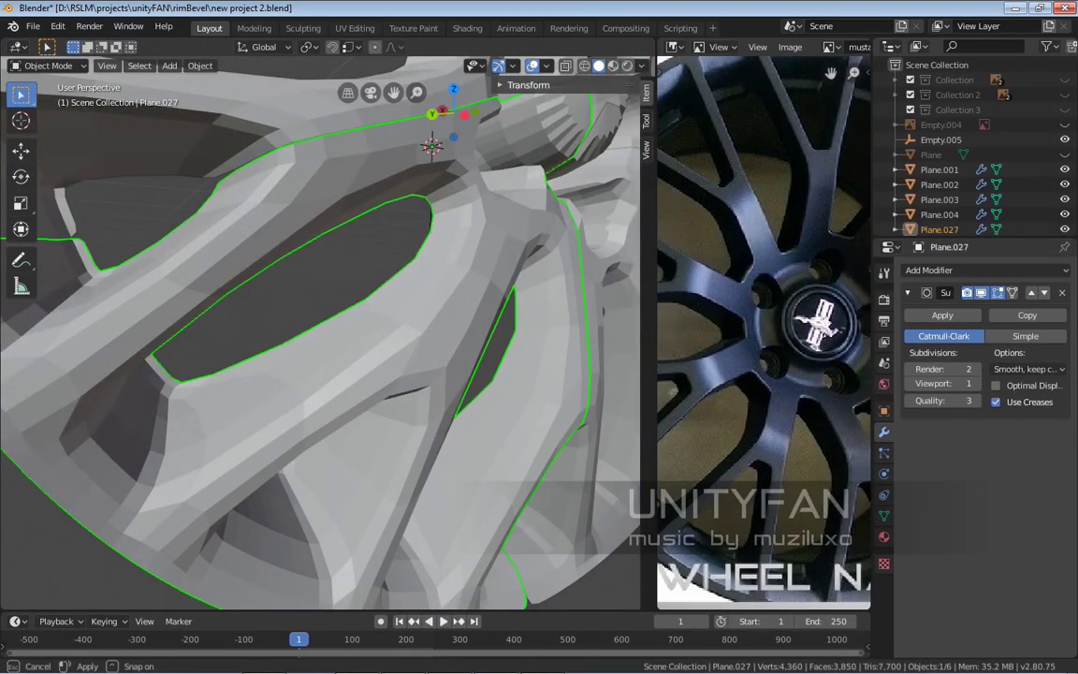
Set subdivision viewport level to 1 and add a narrow bevel to the spoke edges
key("ctrl+1")
key("Tab")
middle_click_drag(375, 375, 458, 351)
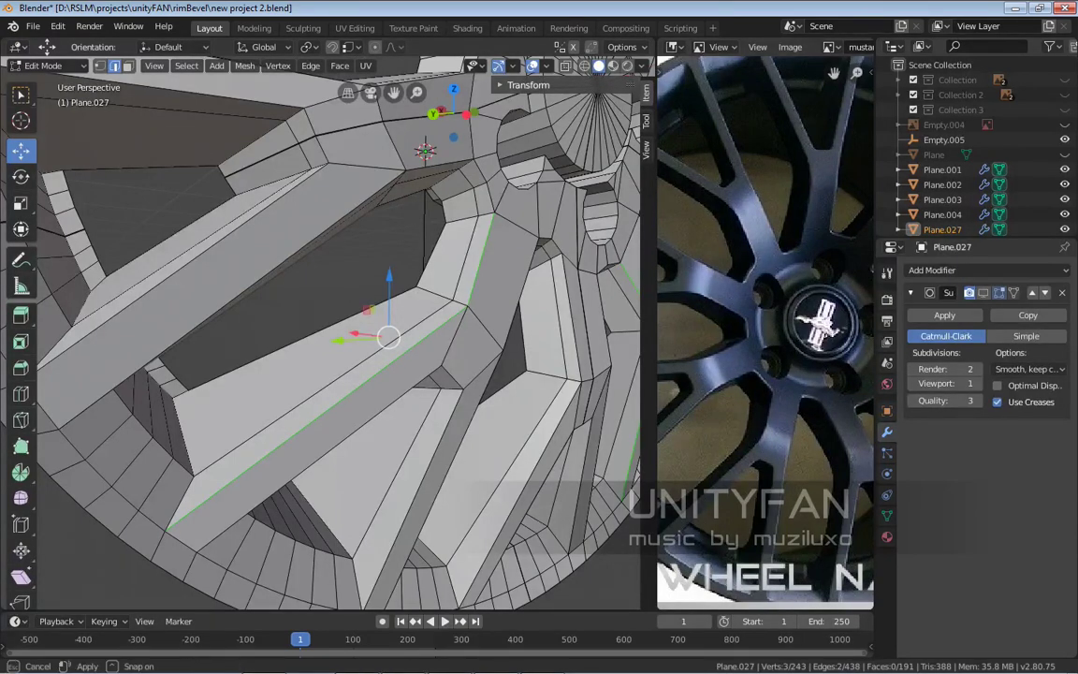
left_click_drag(654, 375, 610, 374)
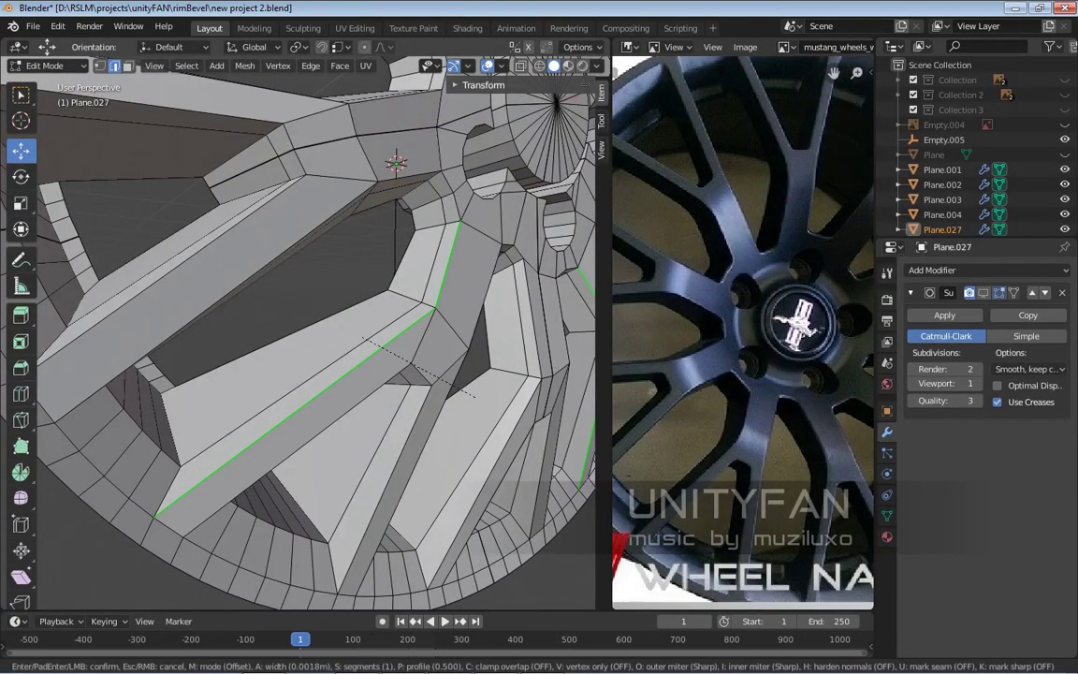
key("ctrl+b")
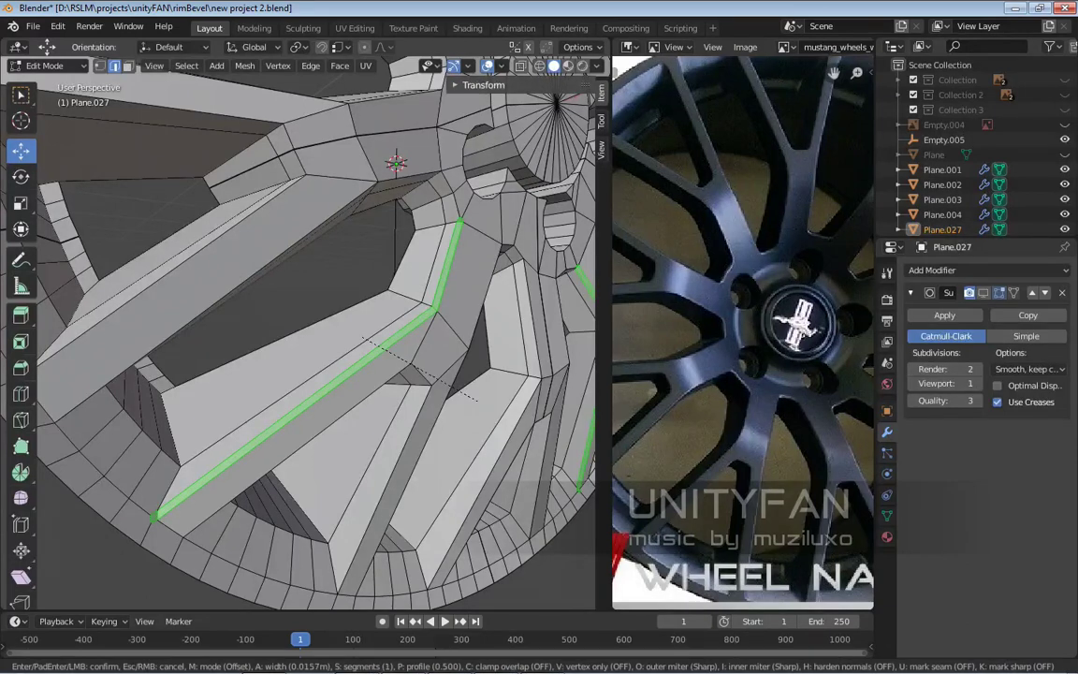
left_click(476, 400)
Apply Shade Smooth to Plane.027 in Object Mode
key("Tab")
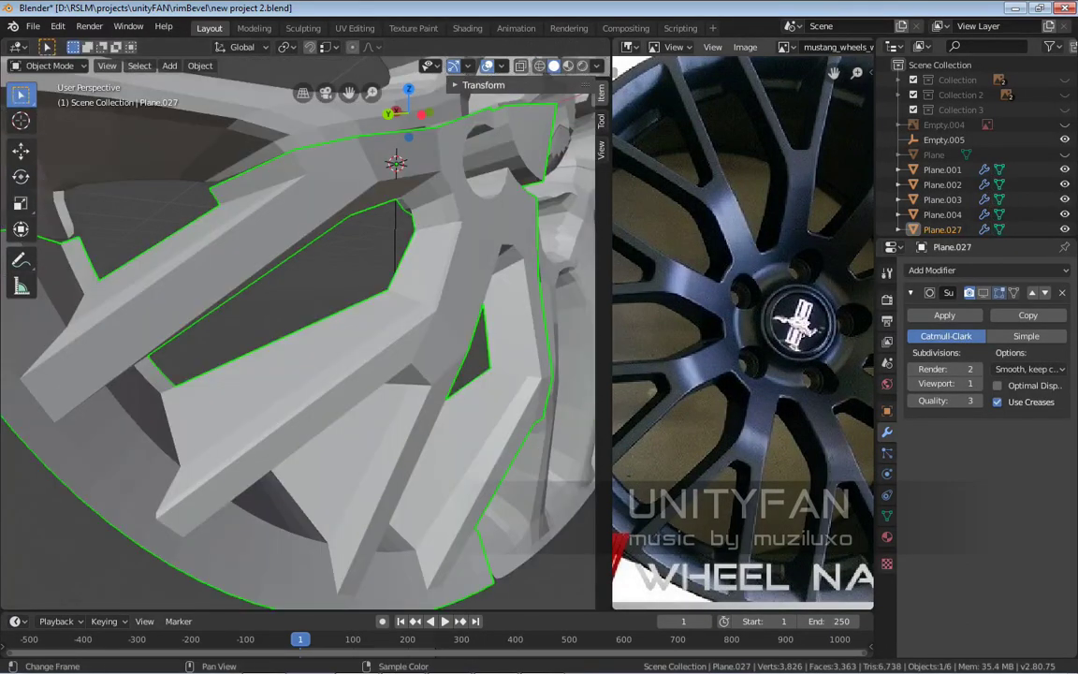
scroll(297, 327, "down", 2)
right_click(300, 346)
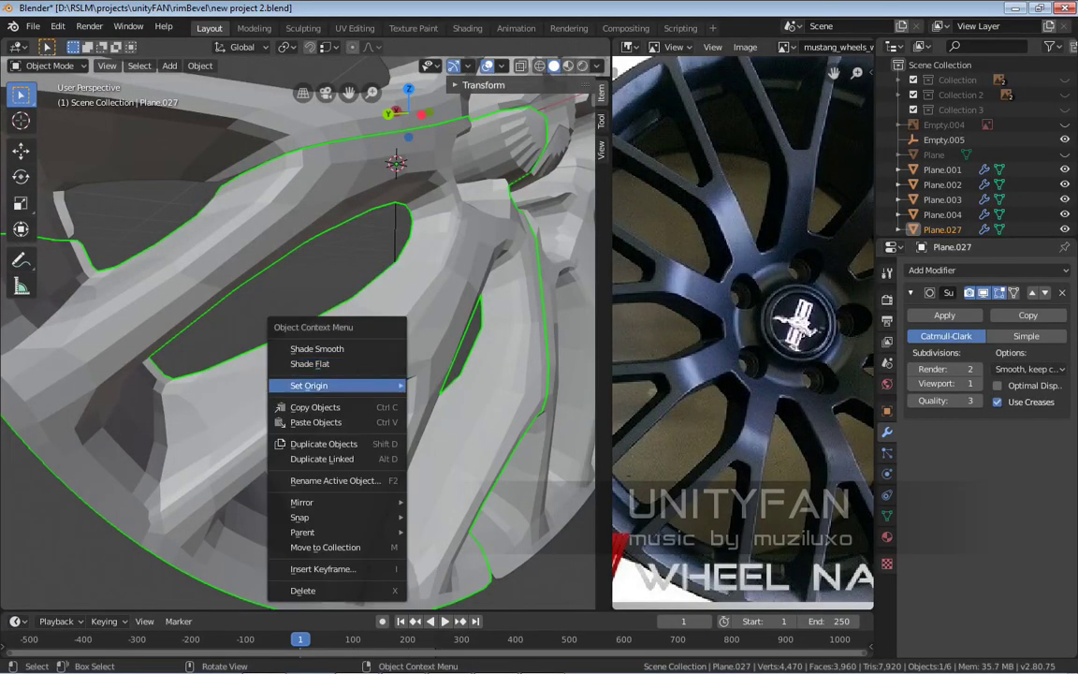
left_click(281, 313)
mouse_move(281, 314)
middle_mouse_down()
mouse_move(232, 301)
mouse_move(241, 201)
mouse_move(291, 221)
middle_mouse_up()
scroll(232, 301, "up", 4)
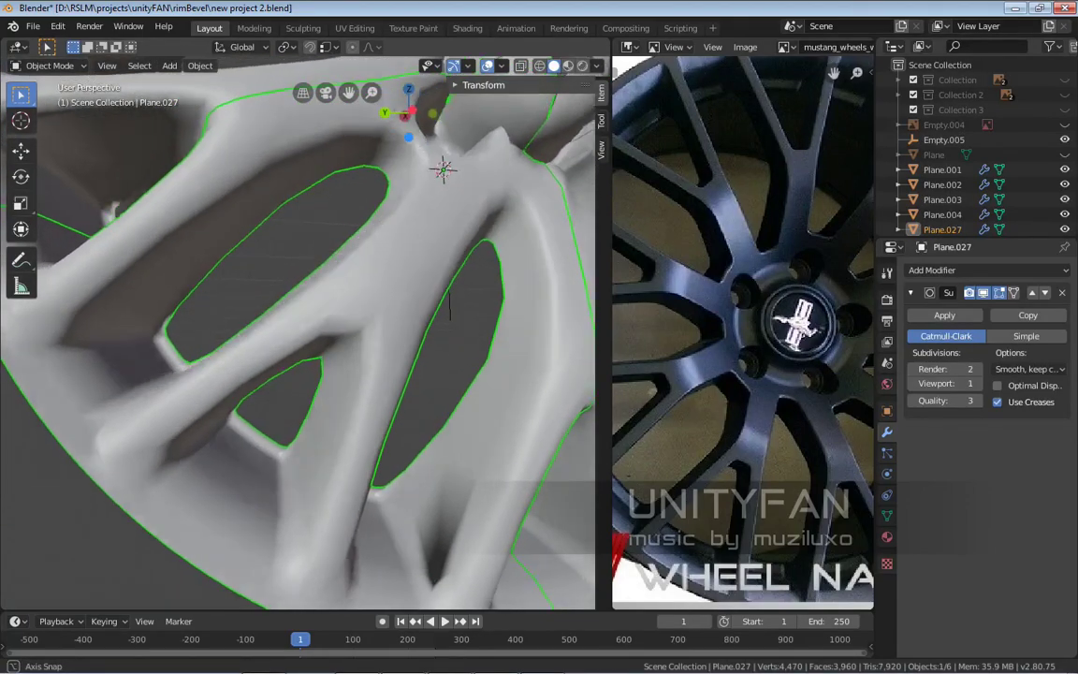
Reselect and frame the spoke edge loop, ending back in Edit Mode
middle_click_drag(450, 304, 394, 249)
key("Tab")
left_click(394, 249, "alt")
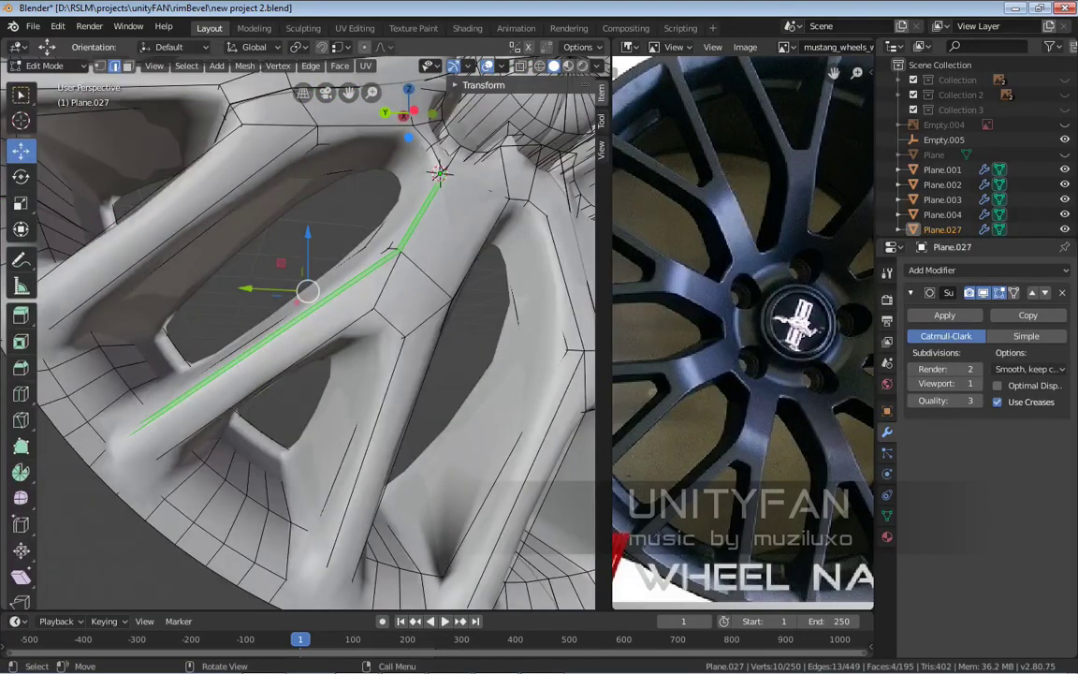
key("KP_Decimal")
middle_click_drag(299, 337, 215, 281)
key("Tab")
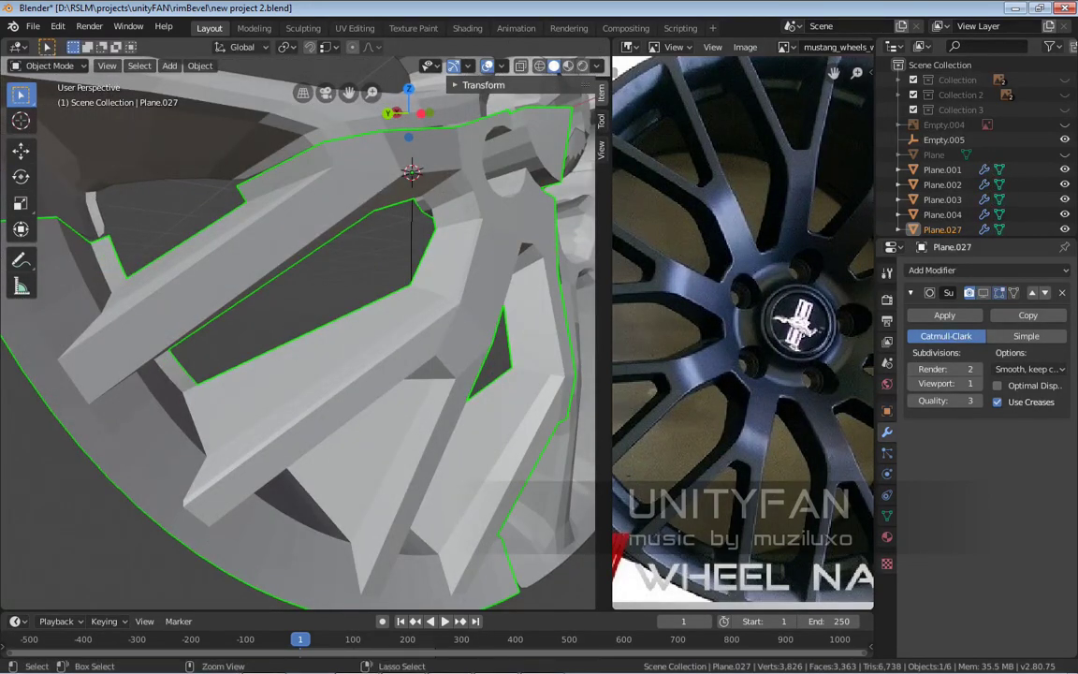
key("Tab")
In vertex select mode, knife-cut new edges around the rim spokes and confirm the cut
middle_click_drag(300, 337, 62, 216)
key("w")
key("1")
scroll(118, 244, "up", 3)
scroll(88, 230, "down", 5)
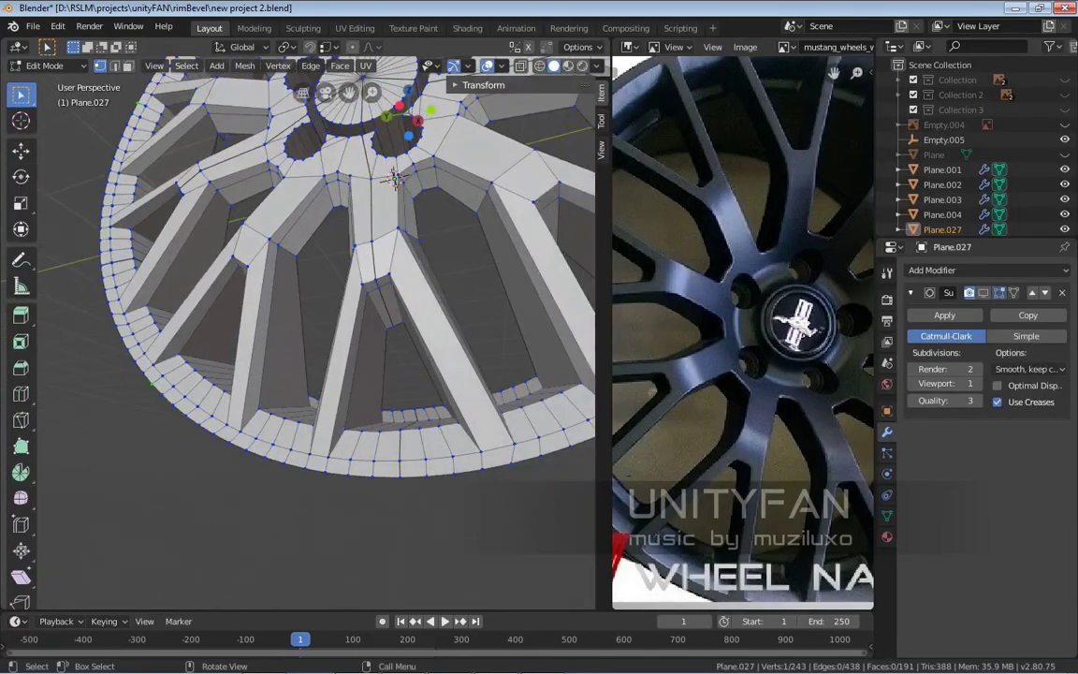
scroll(300, 327, "up", 5)
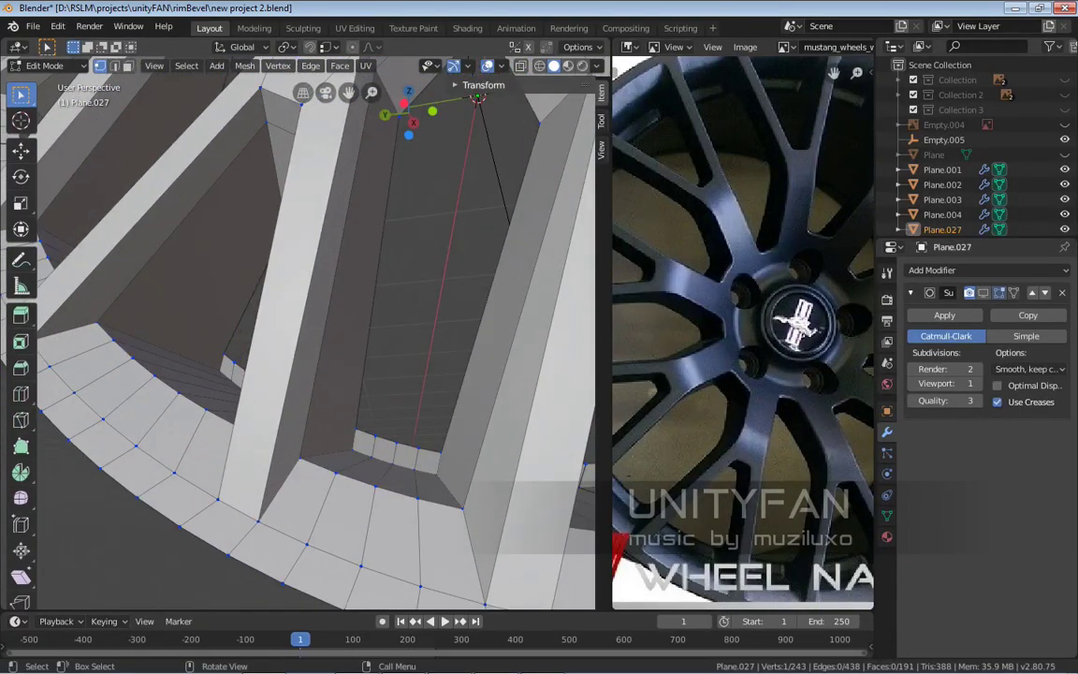
key("k")
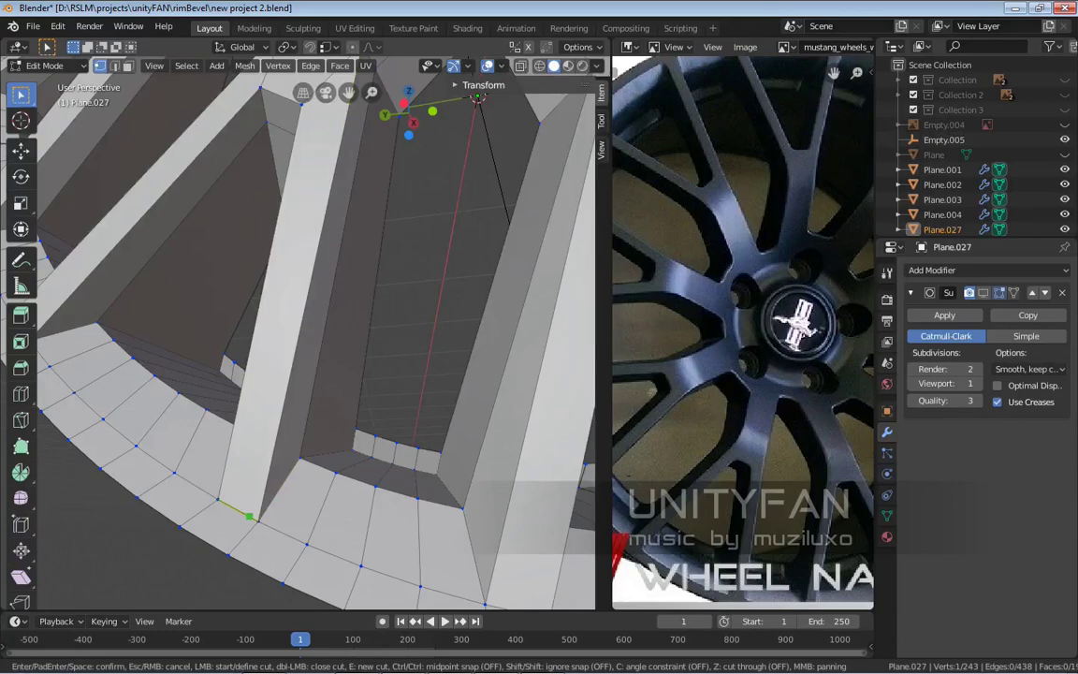
middle_click_drag(249, 515, 366, 336)
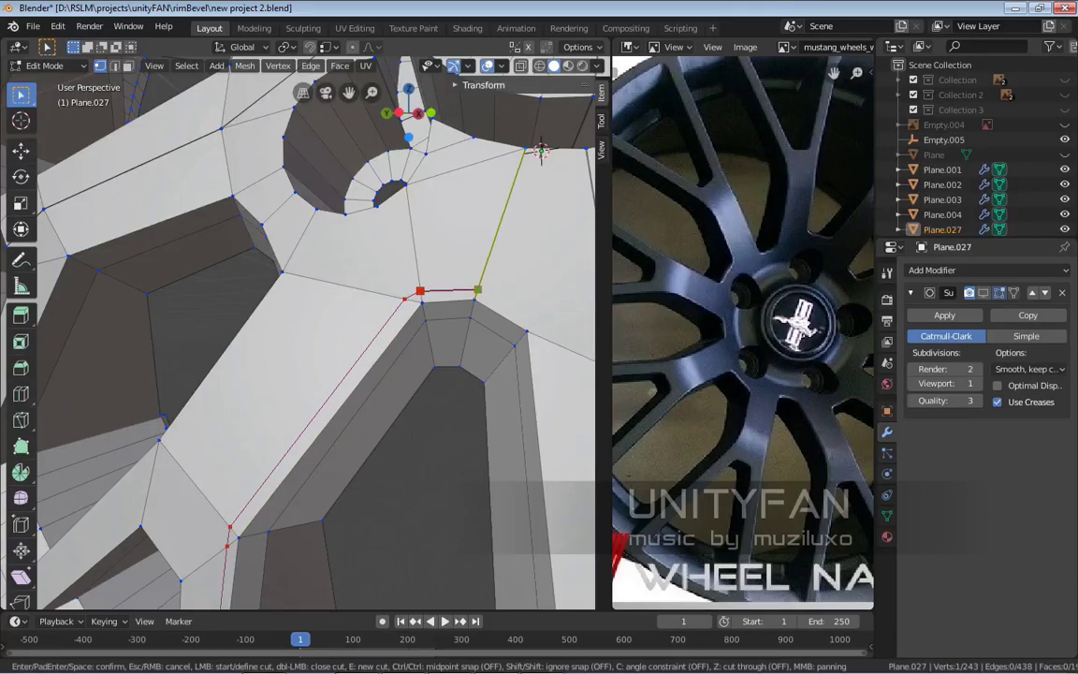
middle_click_drag(537, 317, 456, 317)
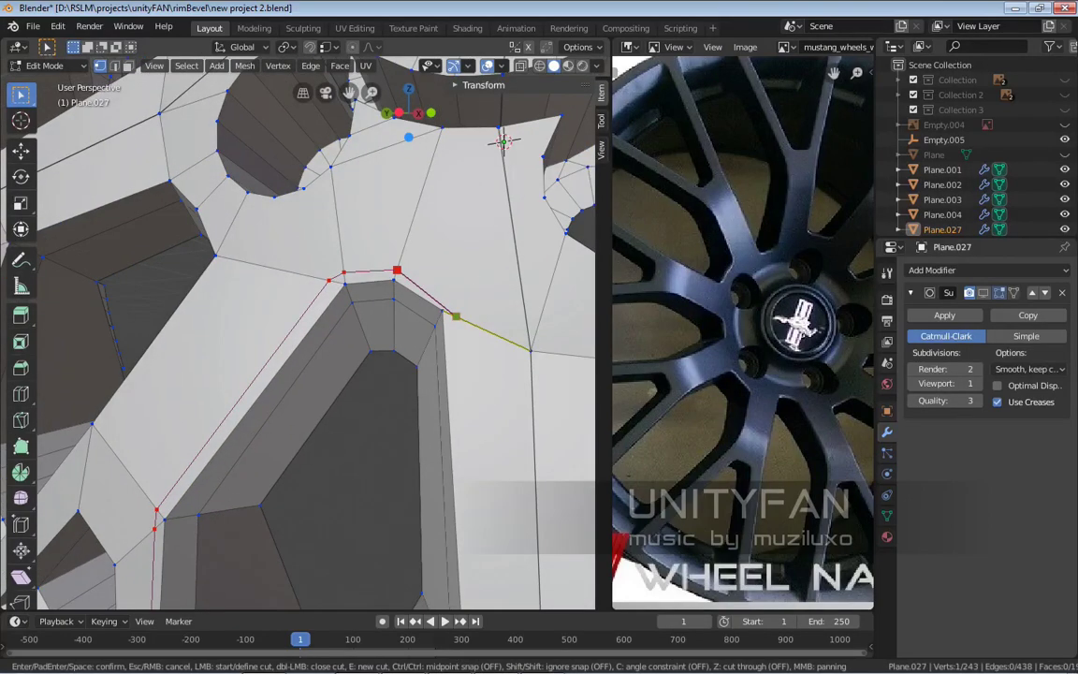
scroll(385, 215, "up", 3)
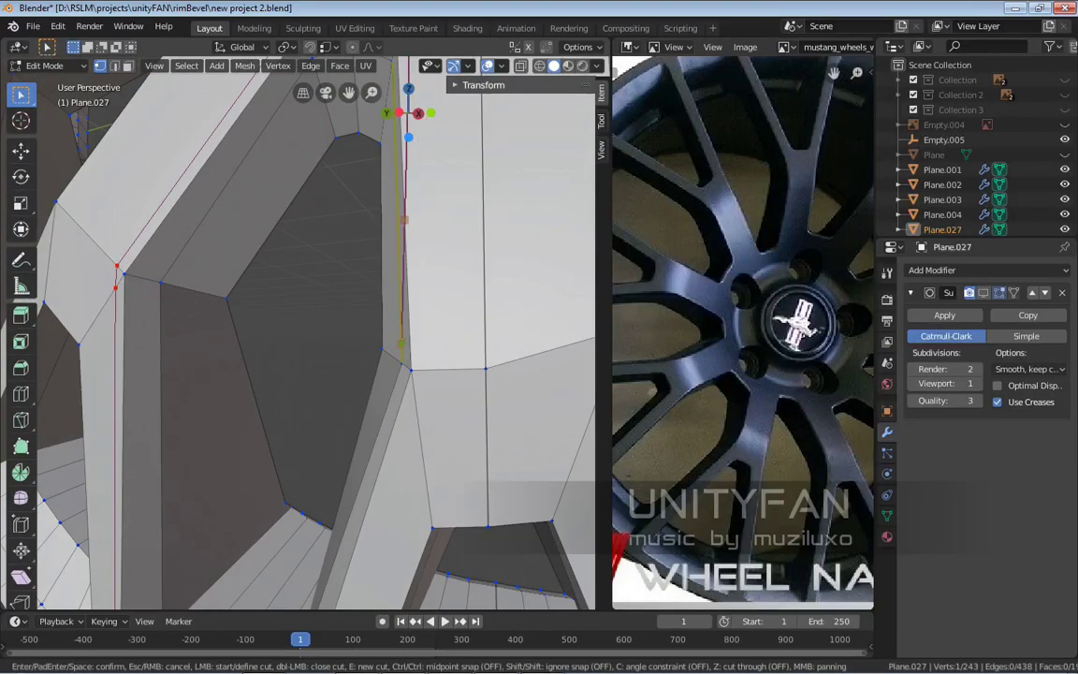
middle_click_drag(423, 370, 412, 433)
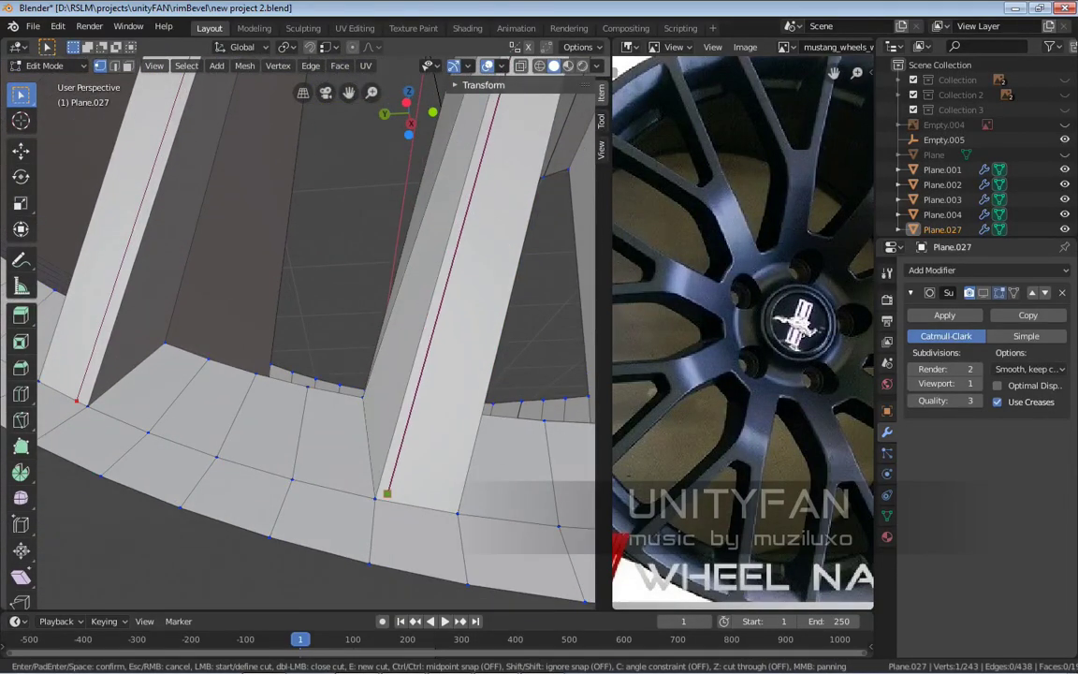
key("Return")
Return Plane.027 to Object Mode and apply Shade Smooth to the whole rim
scroll(353, 194, "down", 4)
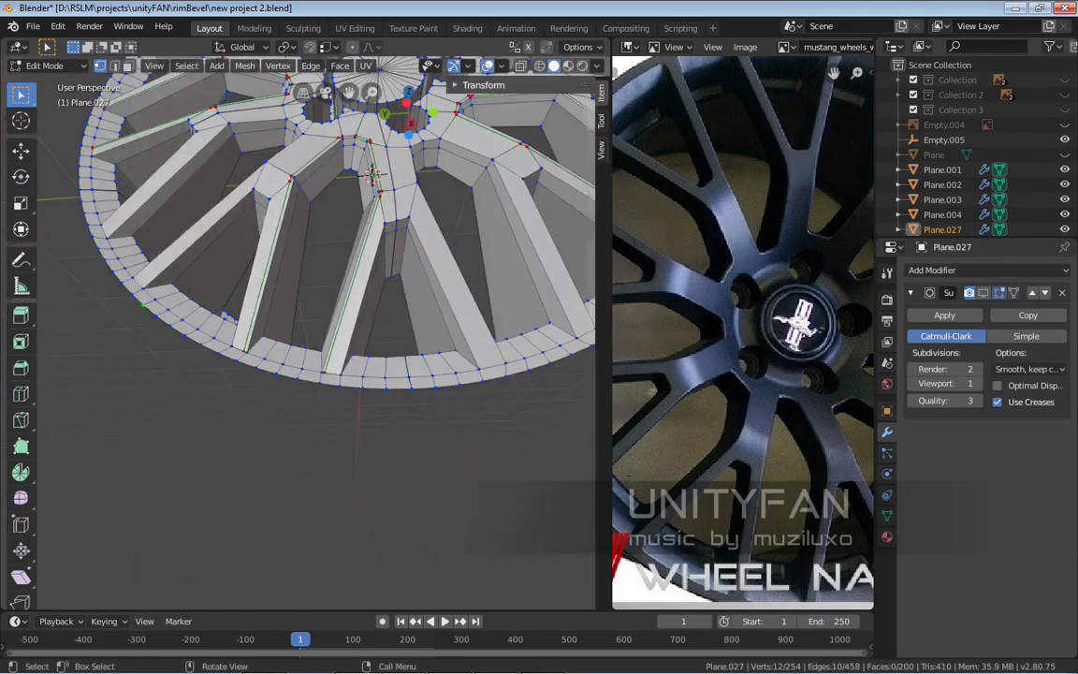
middle_click_drag(356, 197, 556, 323)
key("Tab")
right_click(281, 333)
left_click(271, 333)
right_click(267, 304)
left_click(247, 304)
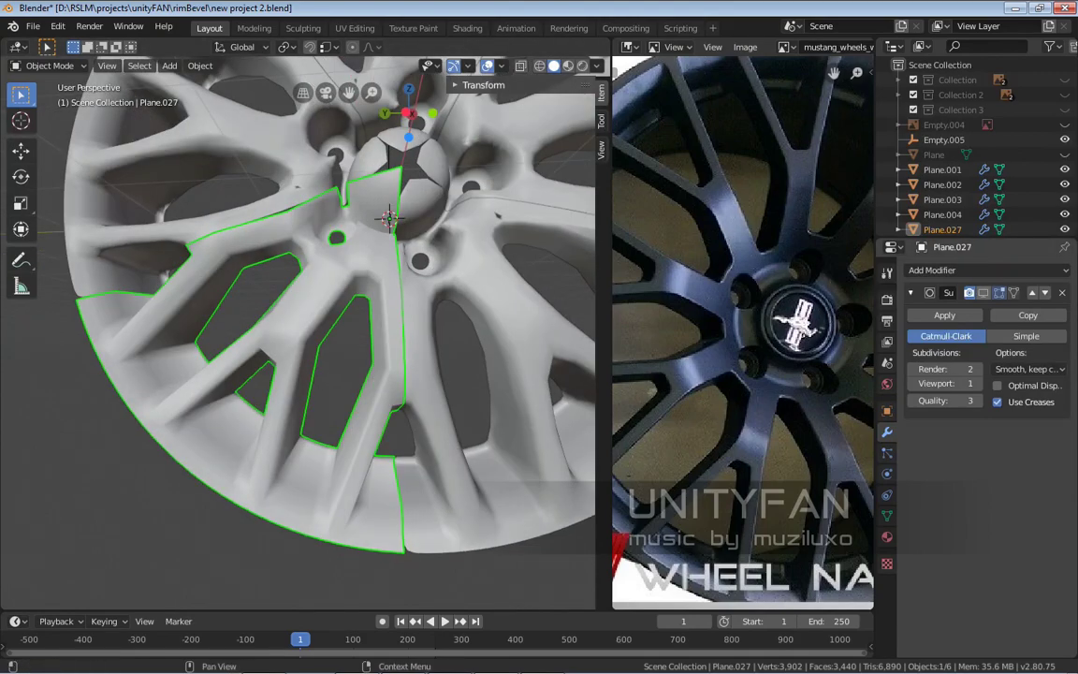
Enable the Subdivision modifier's viewport display so the rim shows its smoothing
scroll(300, 332, "up", 2)
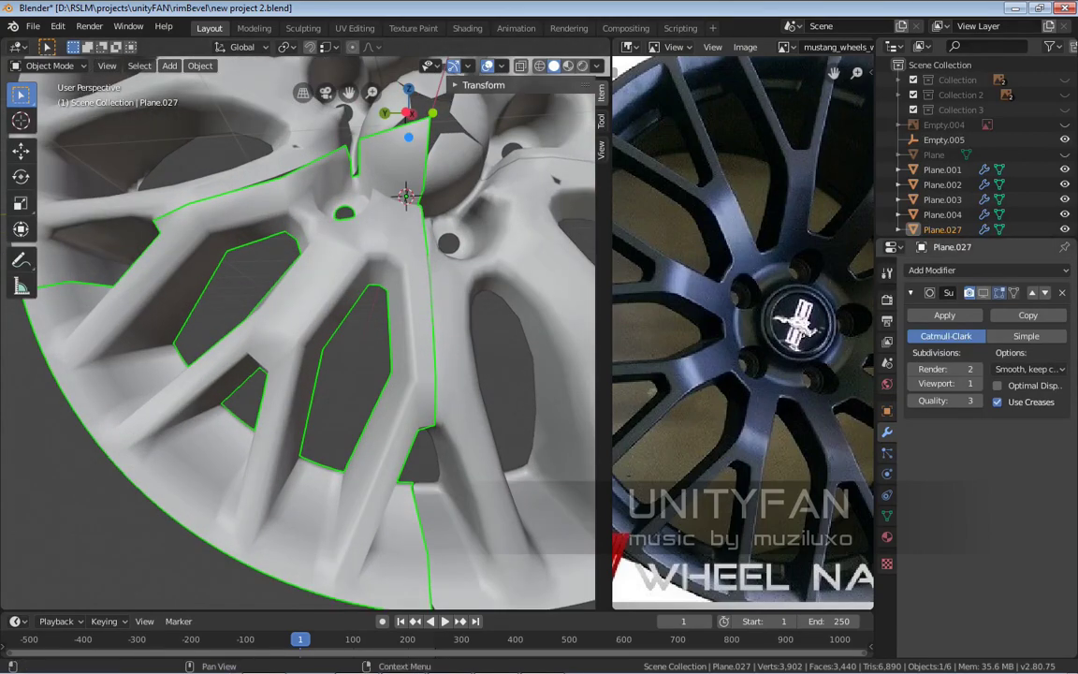
left_click(982, 291)
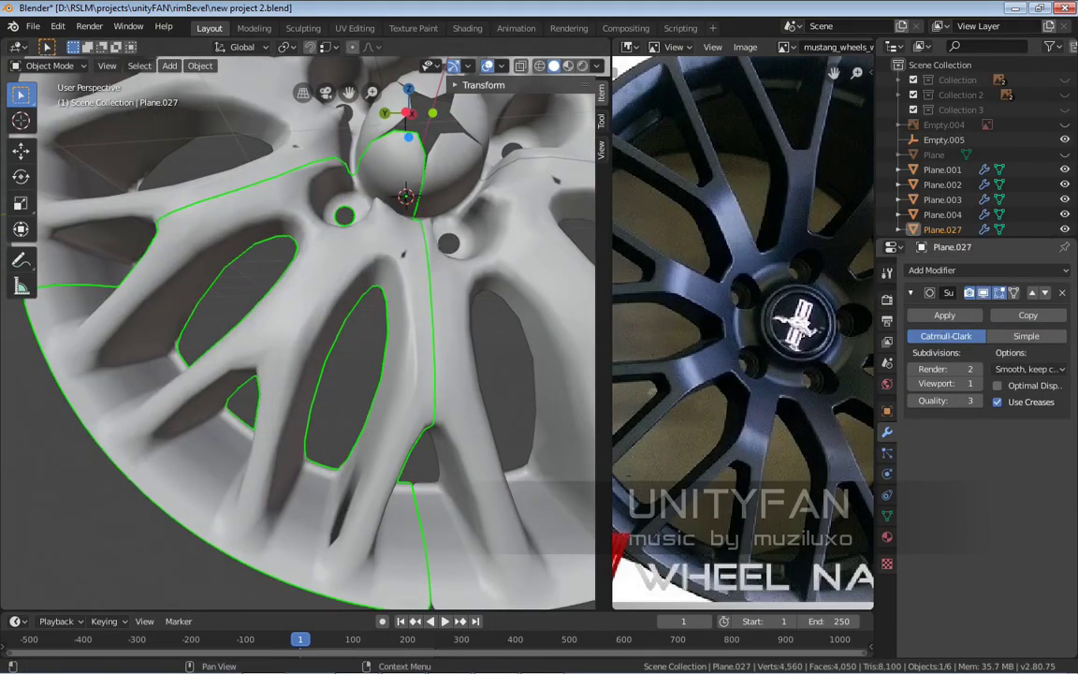
middle_click_drag(406, 196, 346, 245)
scroll(346, 245, "up", 5)
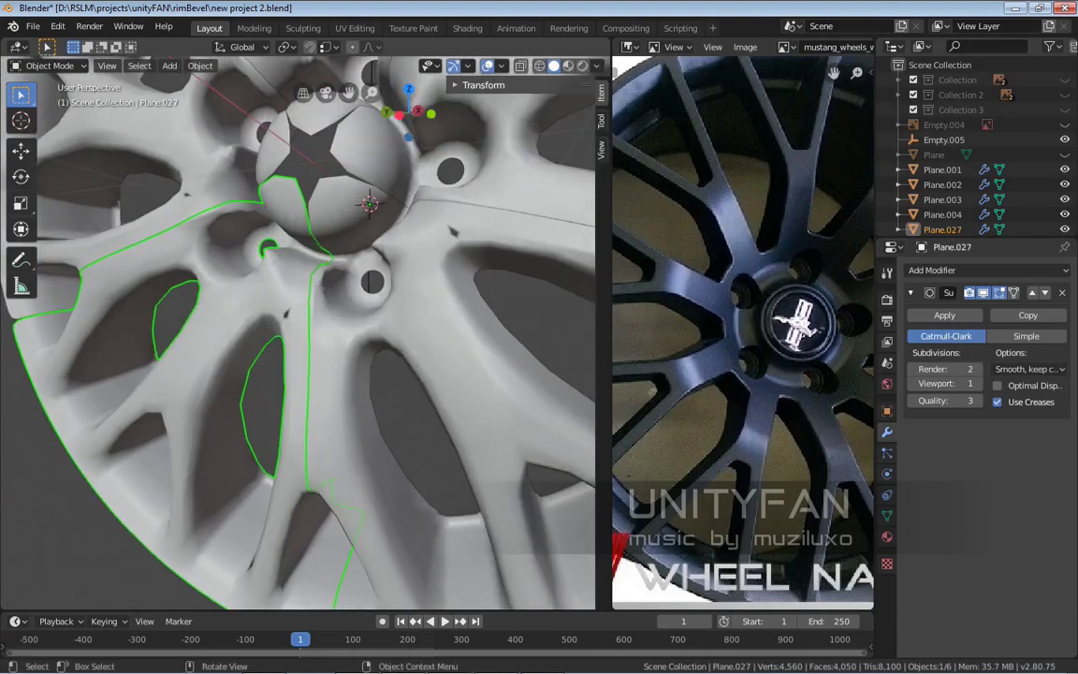
scroll(346, 245, "up", 4)
In Edit Mode, merge the two selected spoke vertices At Last
key("Tab")
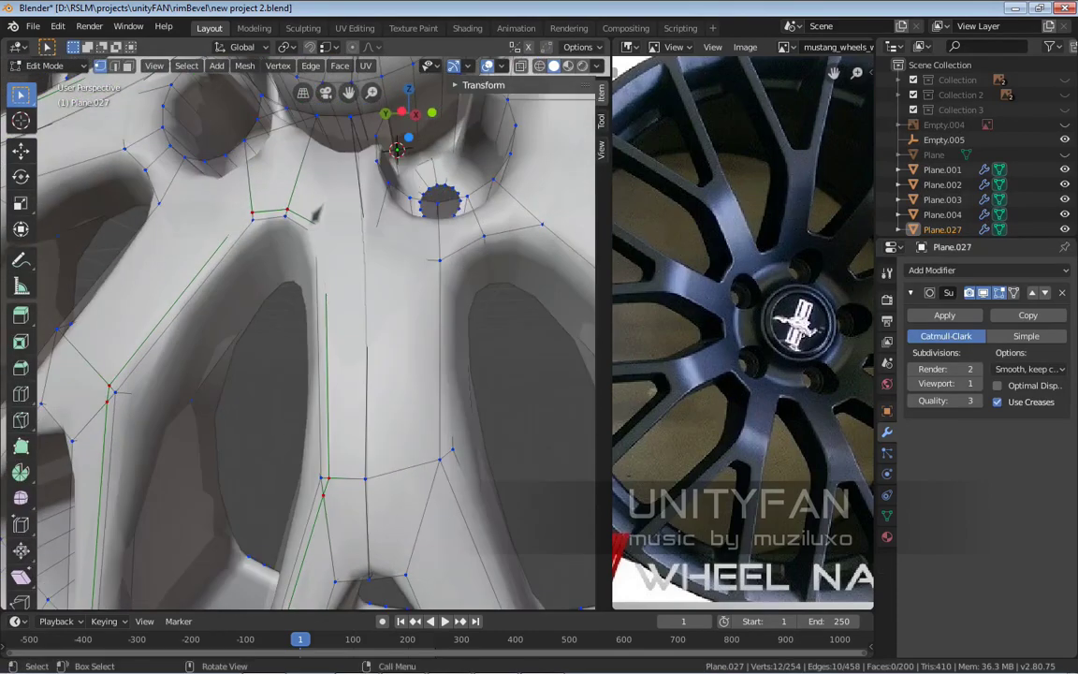
middle_click_drag(346, 245, 374, 245, "shift")
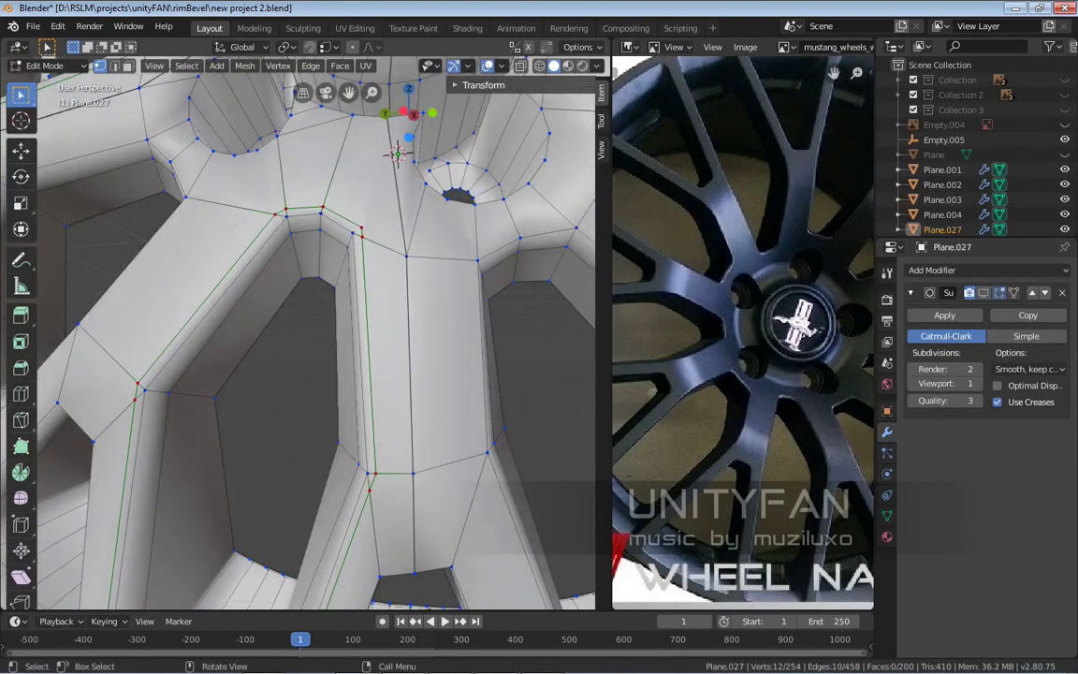
middle_click_drag(300, 327, 370, 334)
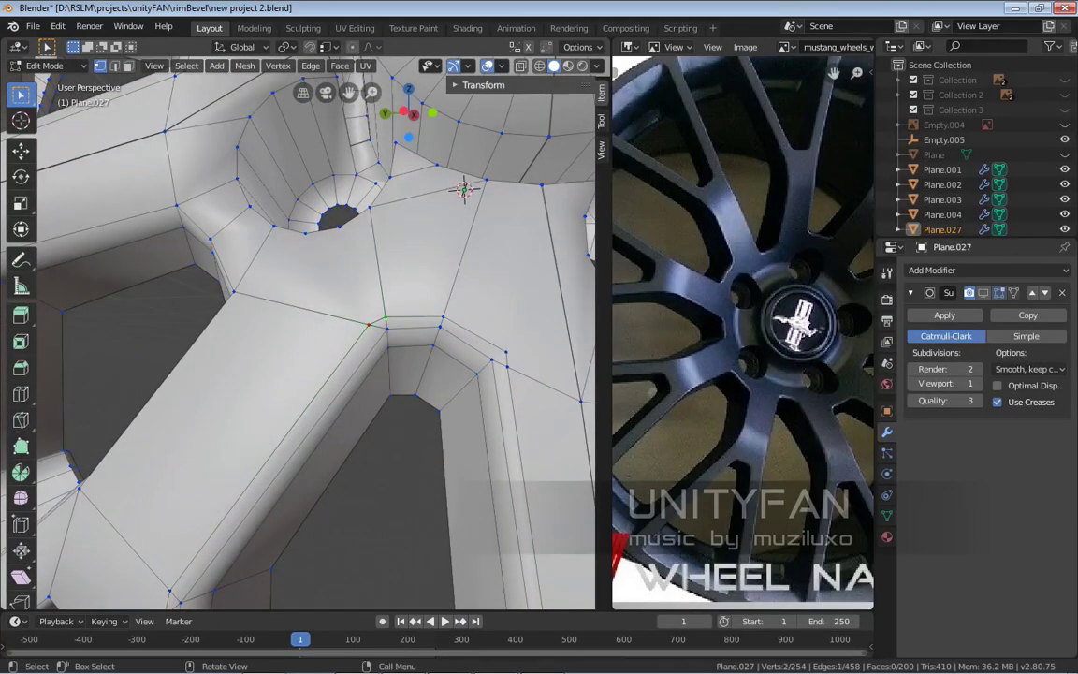
key("m")
left_click(374, 299)
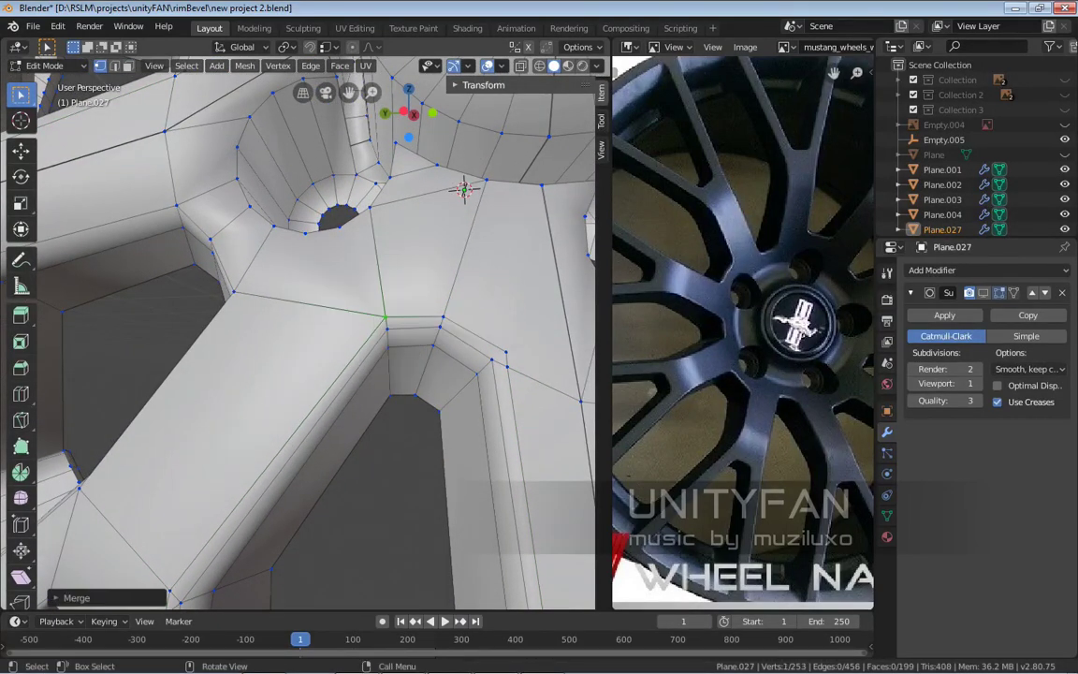
mouse_move(457, 187)
middle_mouse_down()
mouse_move(451, 204)
mouse_move(425, 187)
mouse_move(481, 173)
mouse_move(476, 183)
middle_mouse_up()
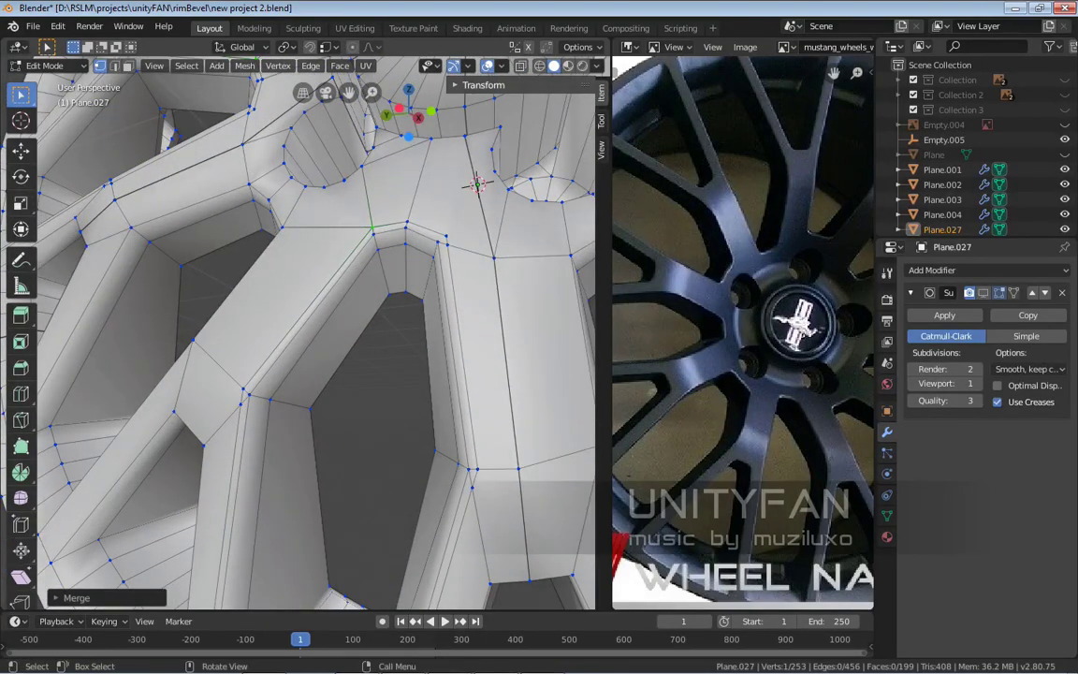
Knife-cut supporting edges across a spoke, then return to Object Mode
key("k")
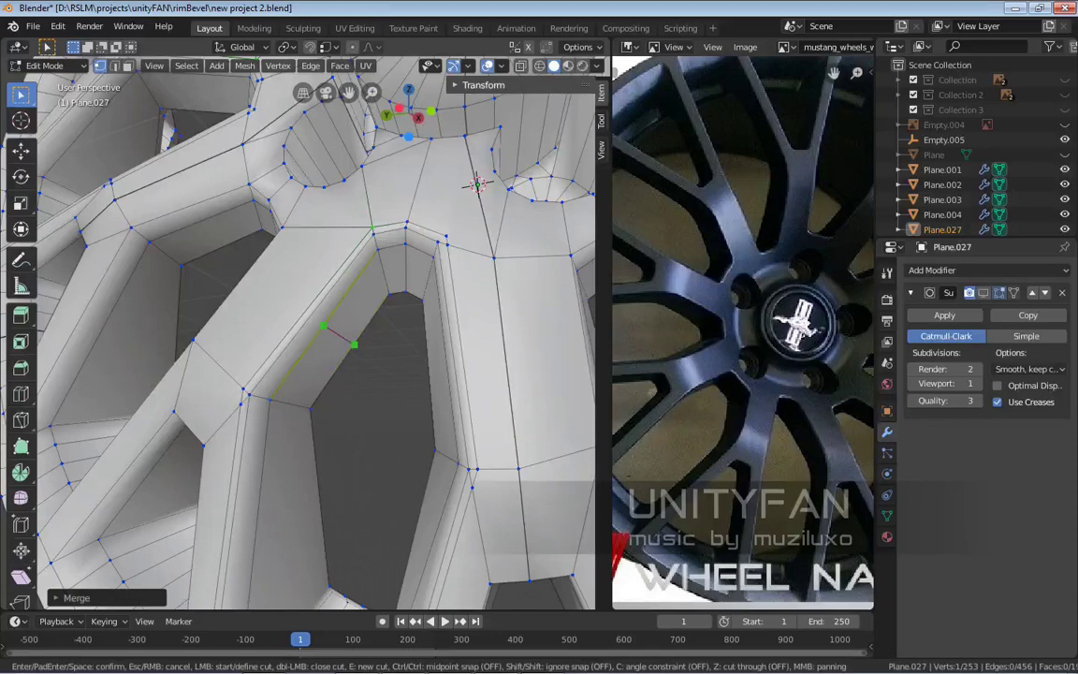
middle_click_drag(354, 345, 468, 397)
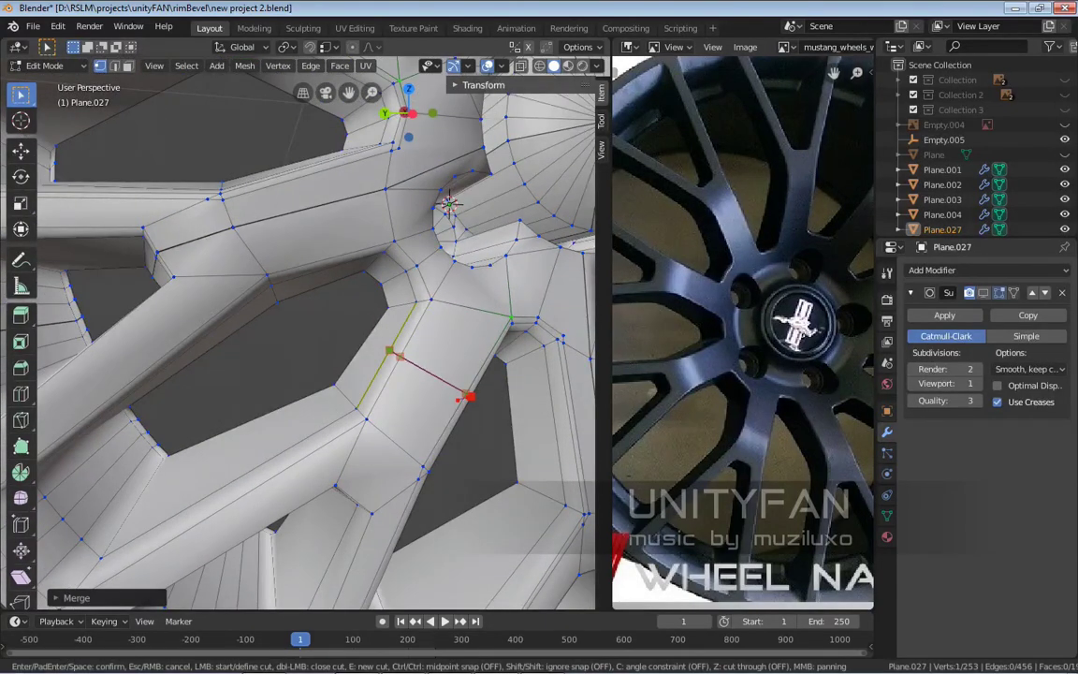
key("Return")
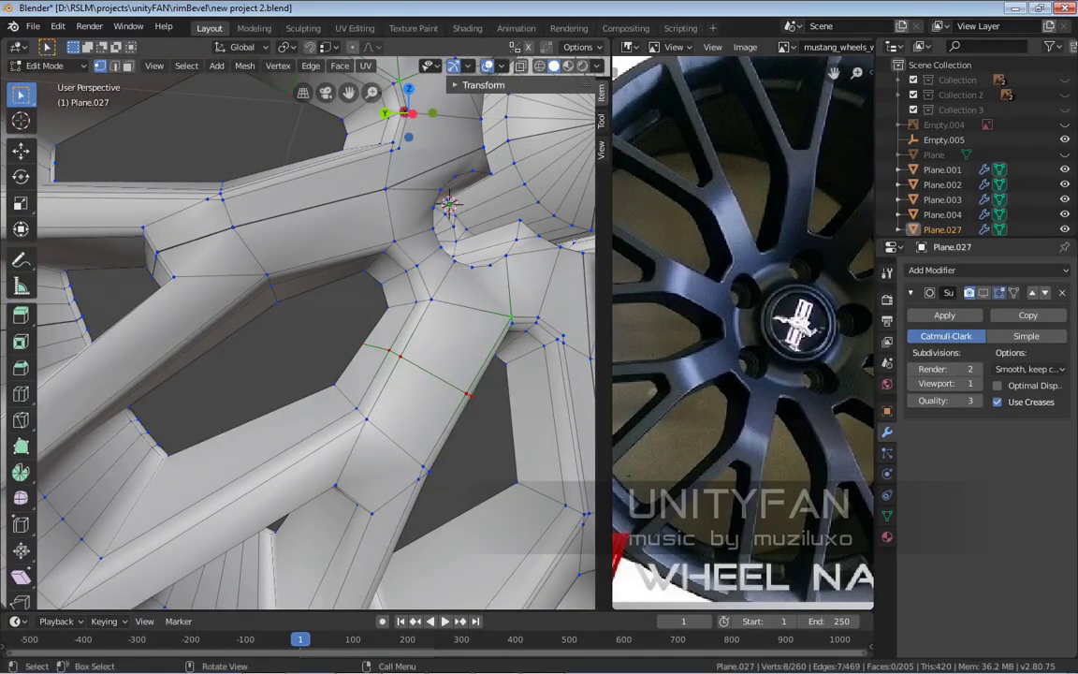
key("Tab")
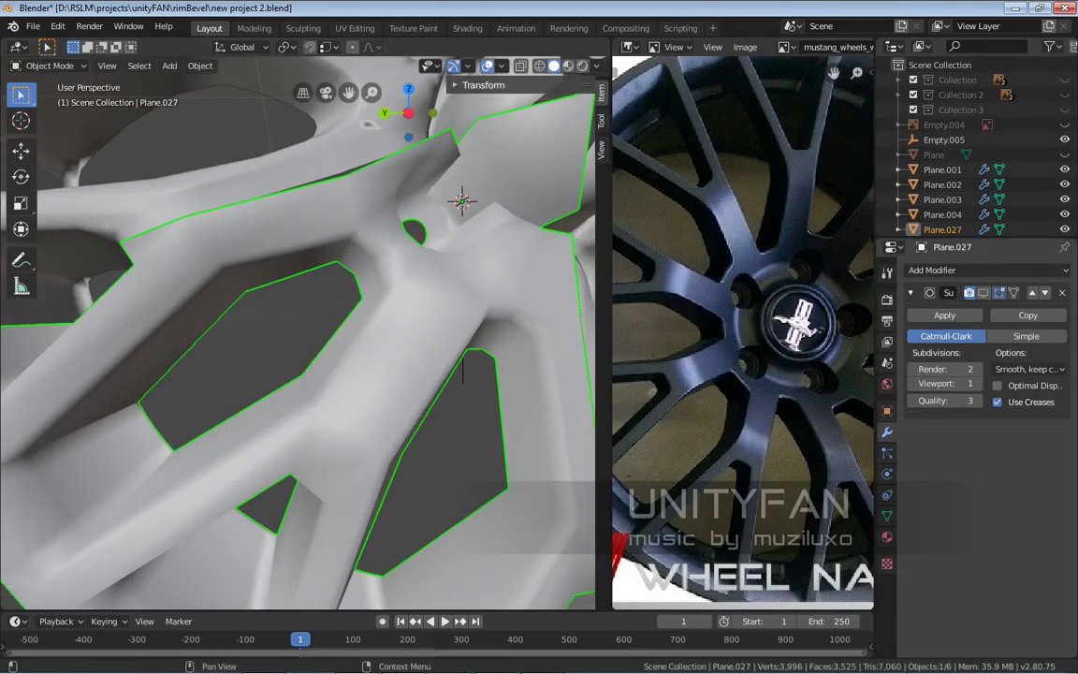
scroll(462, 372, "down", 6)
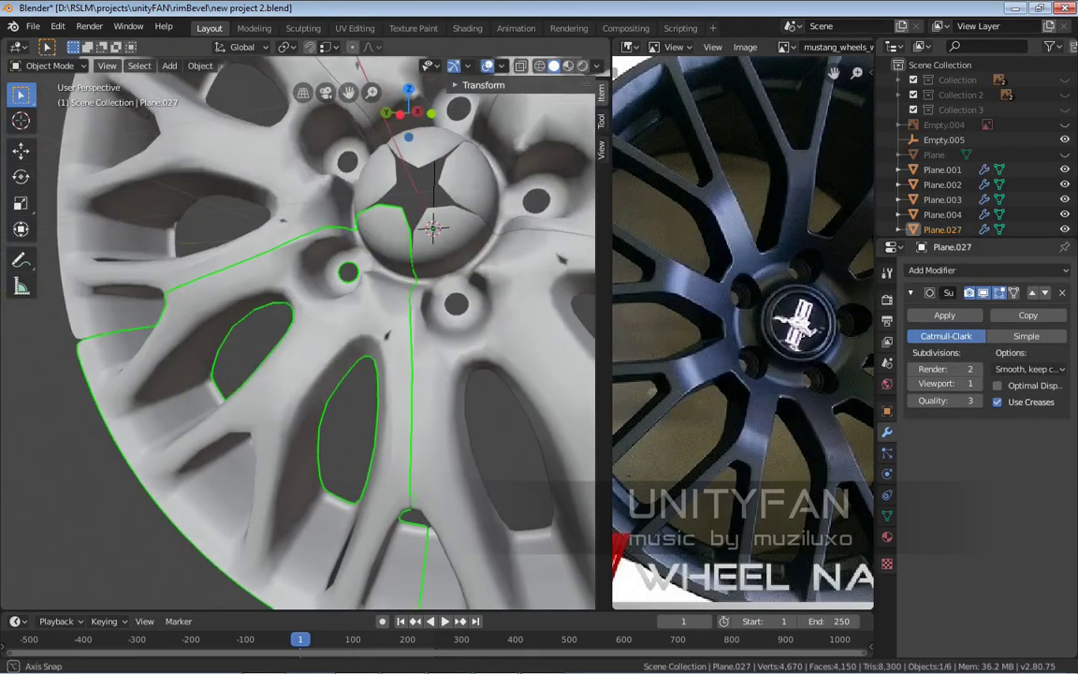
In Edit Mode, knife-cut along a spoke near the hub and confirm it
middle_click_drag(462, 372, 473, 385)
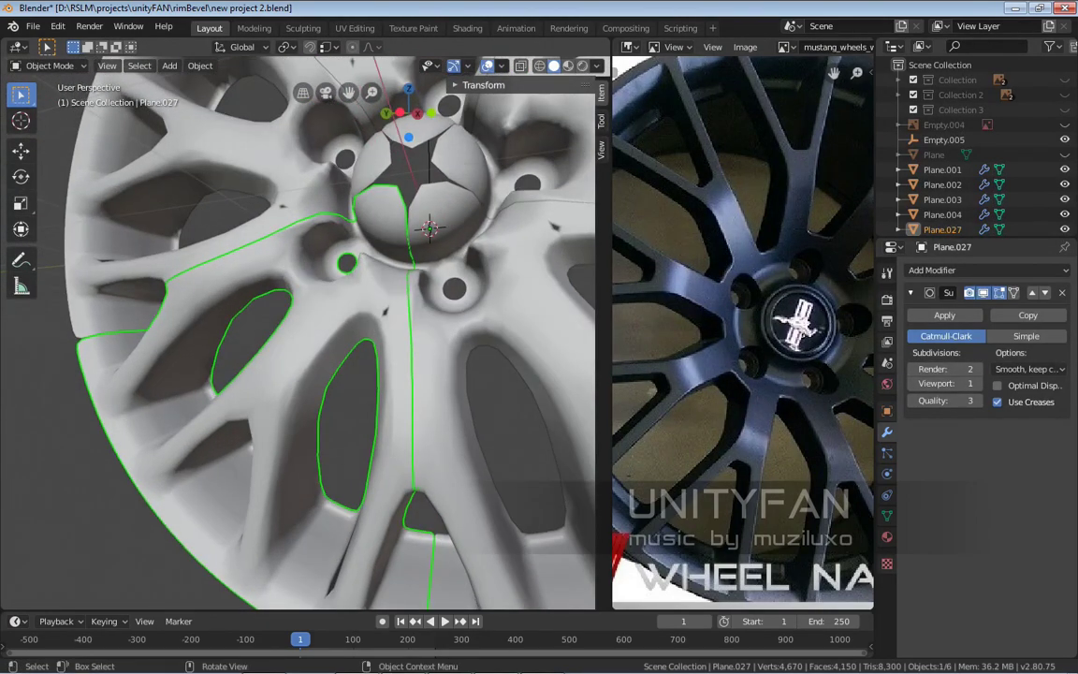
scroll(557, 224, "up", 5)
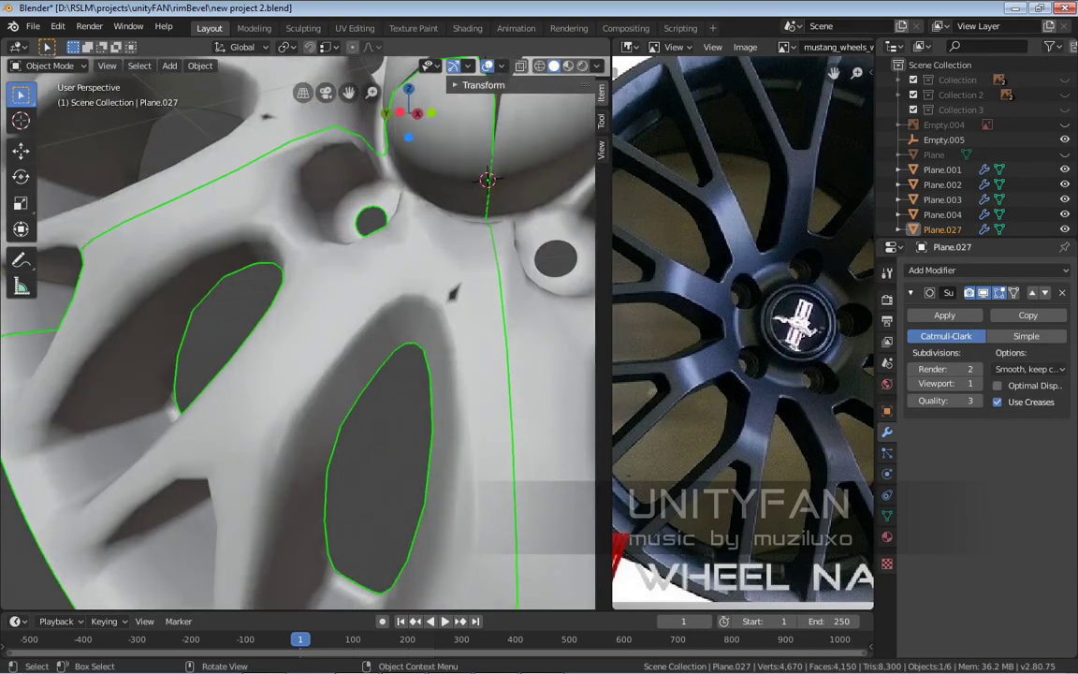
middle_click_drag(557, 224, 515, 224)
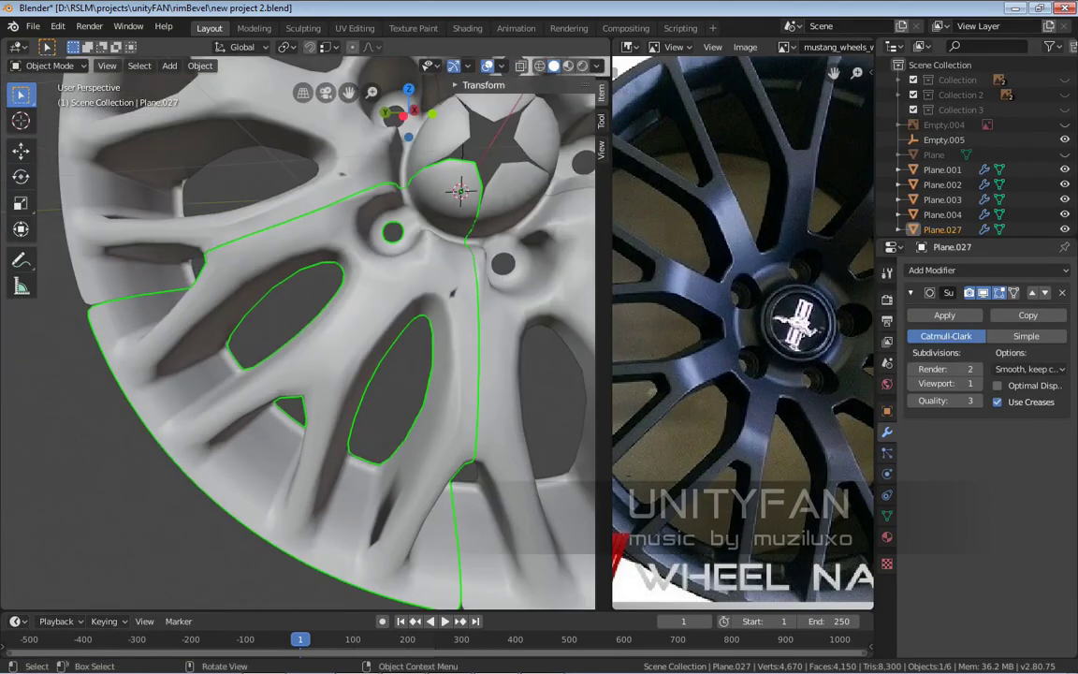
key("Tab")
middle_click_drag(459, 191, 187, 465, "shift")
key("k")
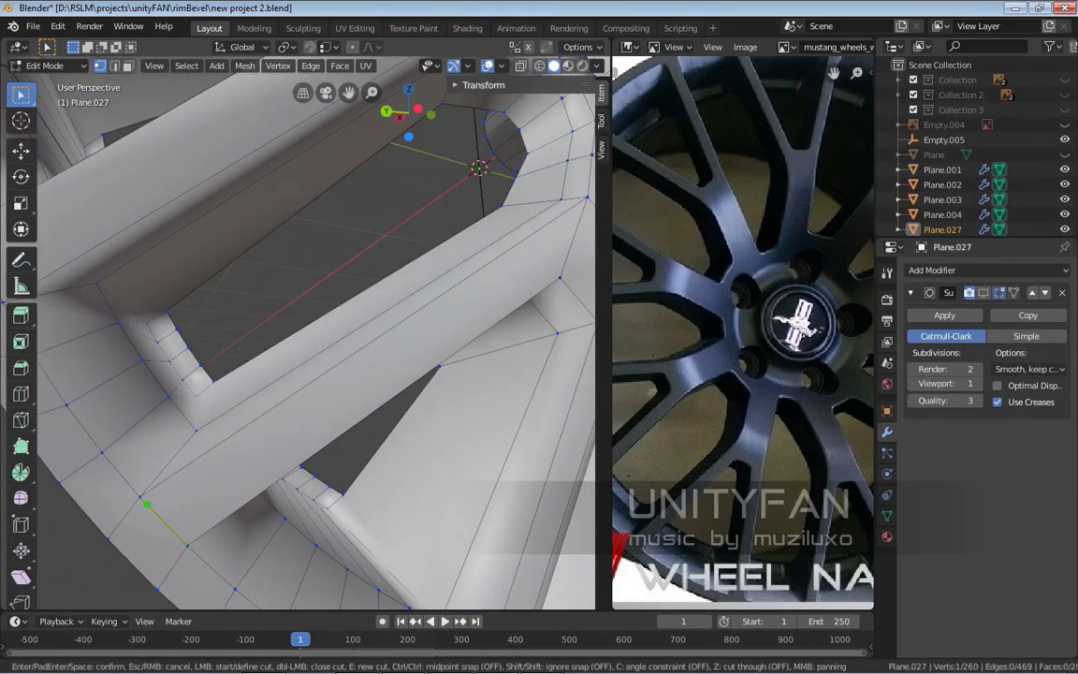
middle_click_drag(478, 167, 398, 162)
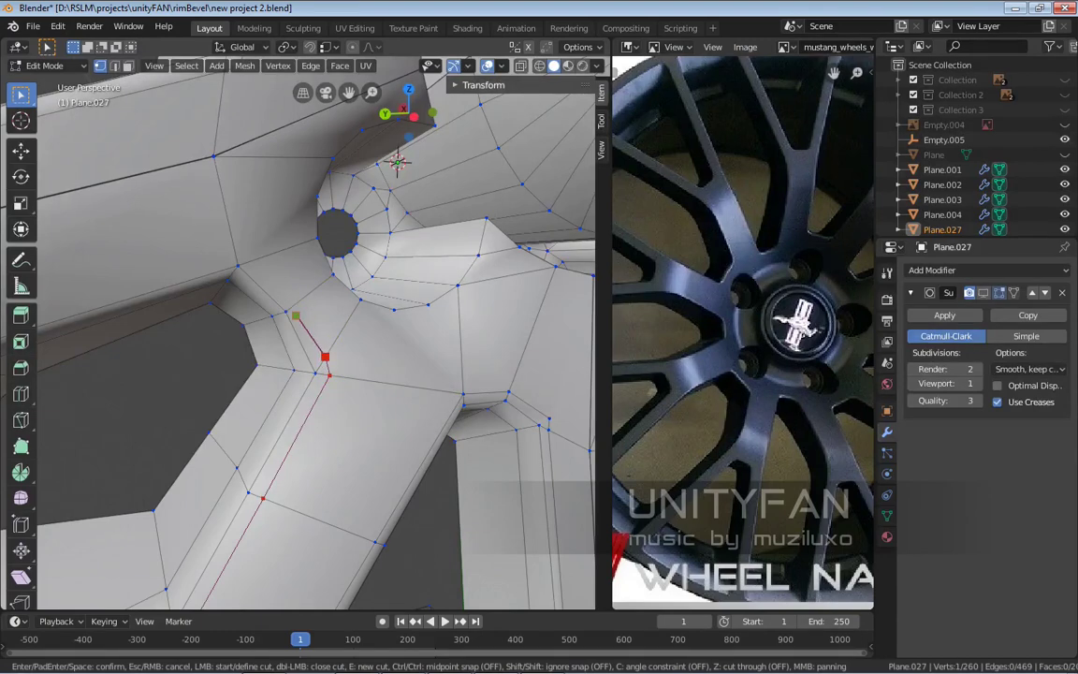
middle_click_drag(397, 161, 511, 183)
scroll(498, 196, "up", 3)
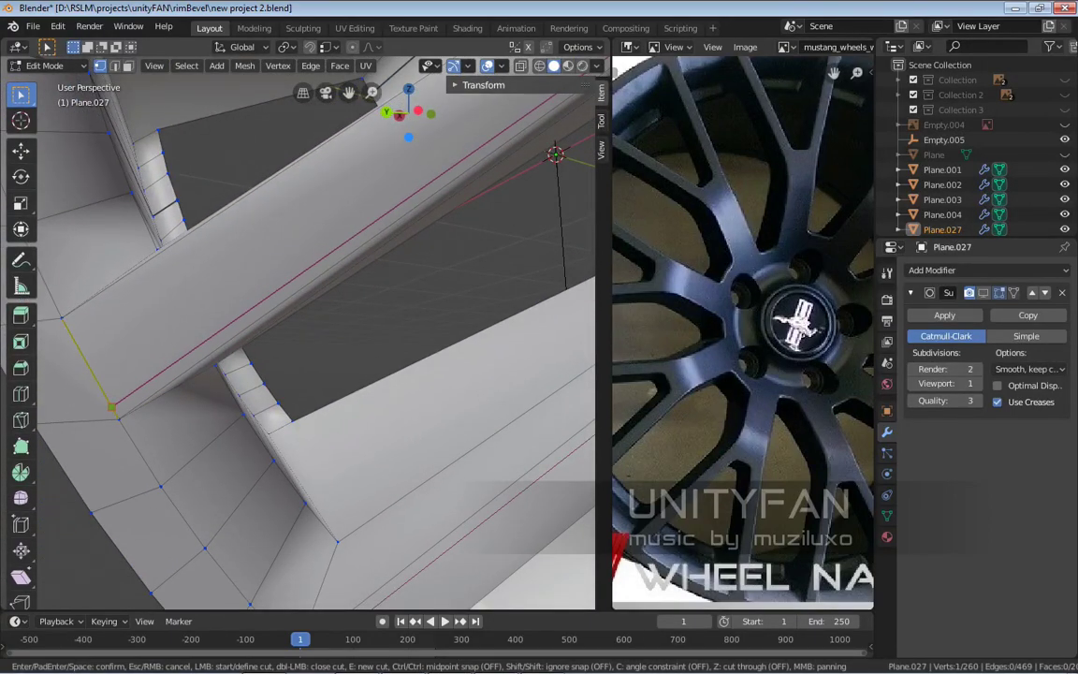
key("Return")
scroll(531, 323, "down", 6)
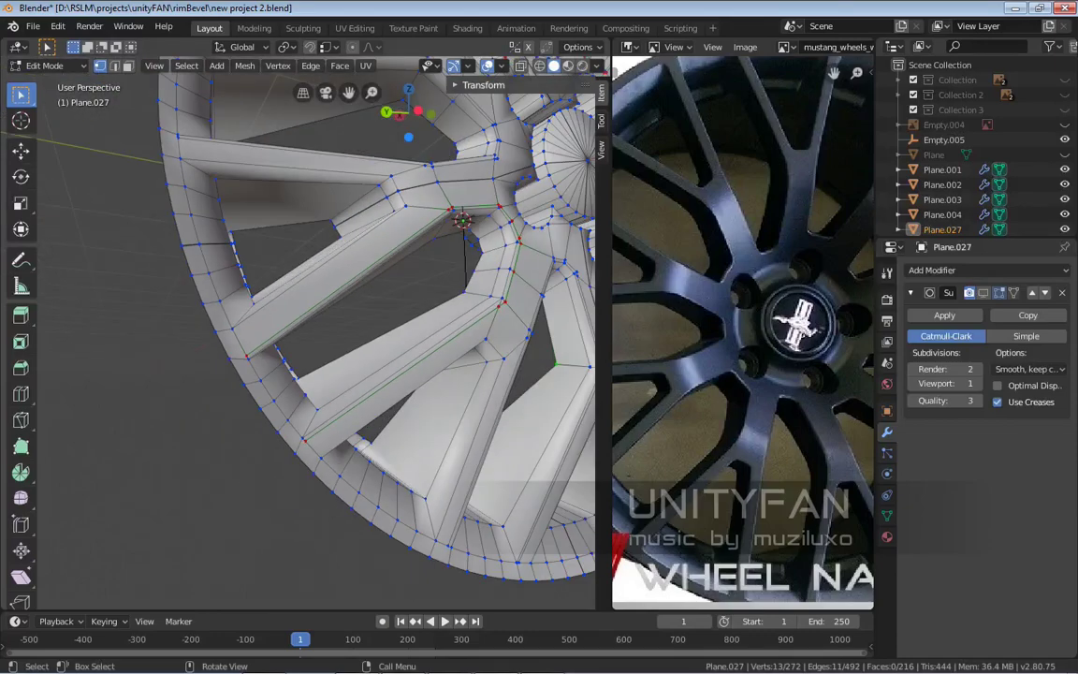
Check the smoothed wheel in Object Mode, then re-enter Edit Mode
key("Tab")
scroll(531, 323, "up", 3)
middle_click_drag(531, 323, 343, 157, "shift")
scroll(448, 270, "up", 4)
key("Tab")
key("Tab")
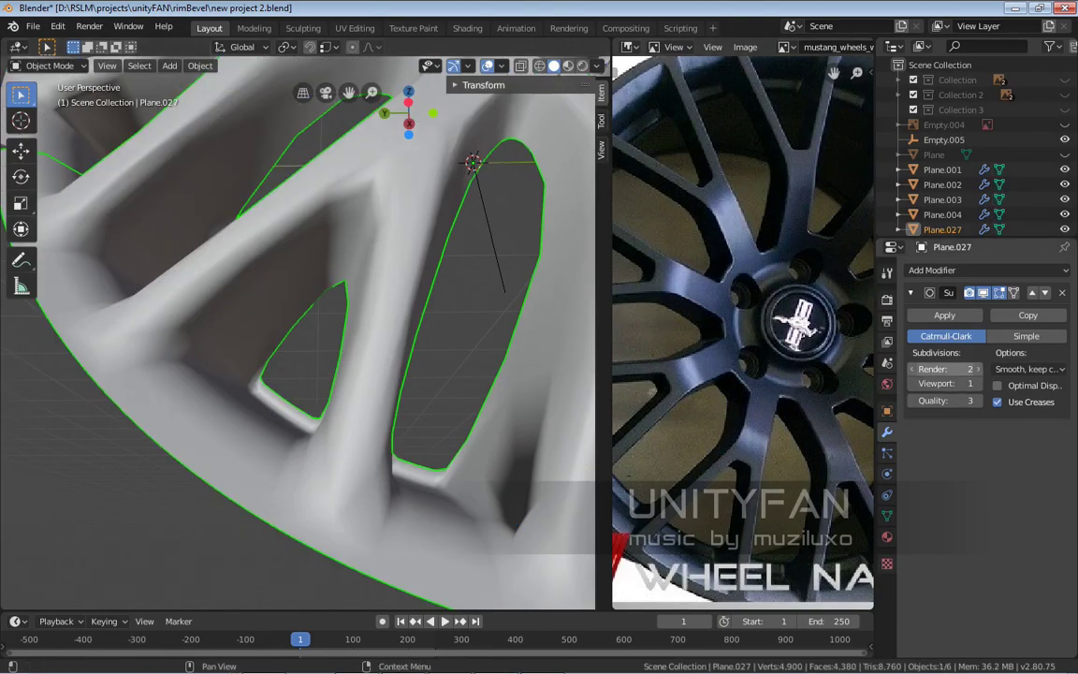
Undo the last change and add an edge loop across the spoke
key("ctrl+z")
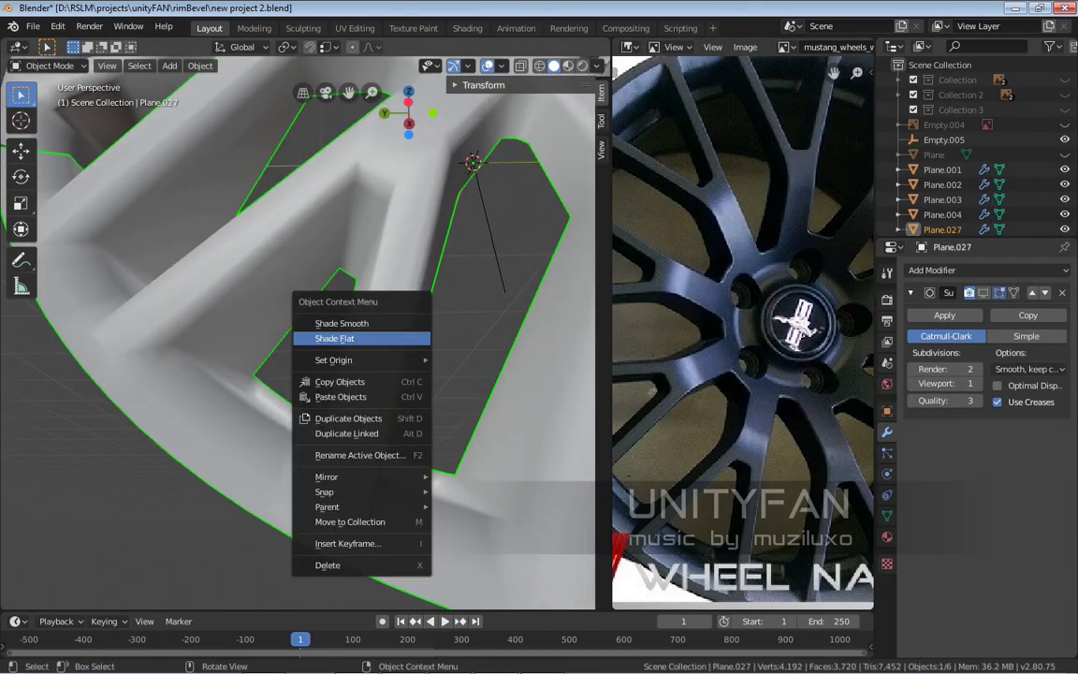
middle_click_drag(374, 178, 318, 144)
key("Tab")
left_click(21, 394)
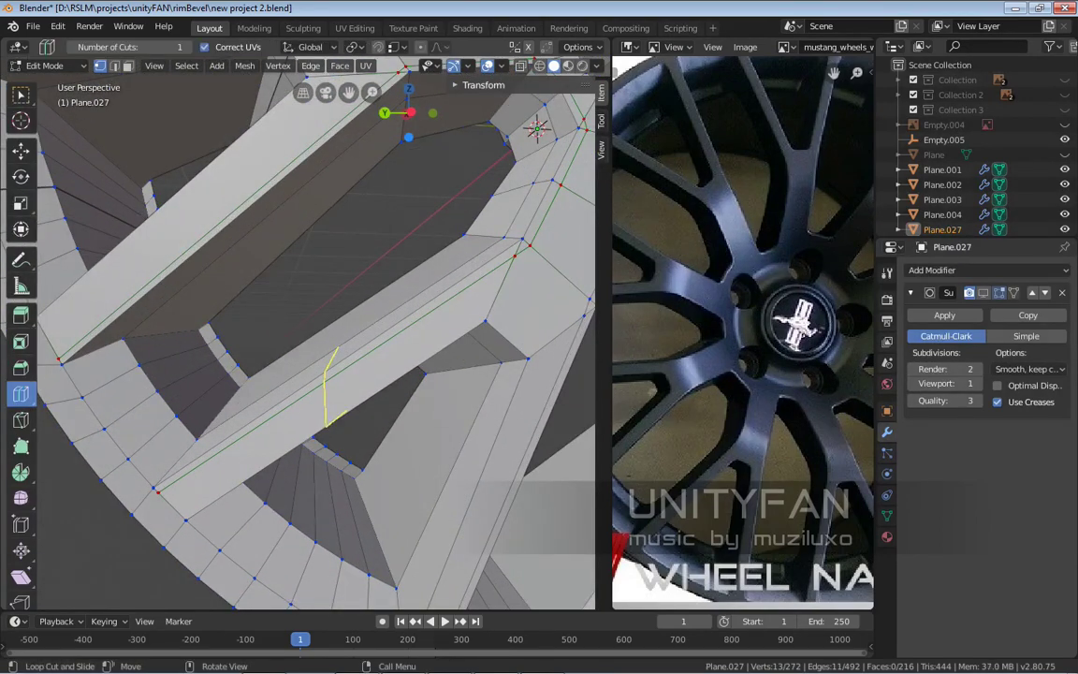
left_click(330, 384)
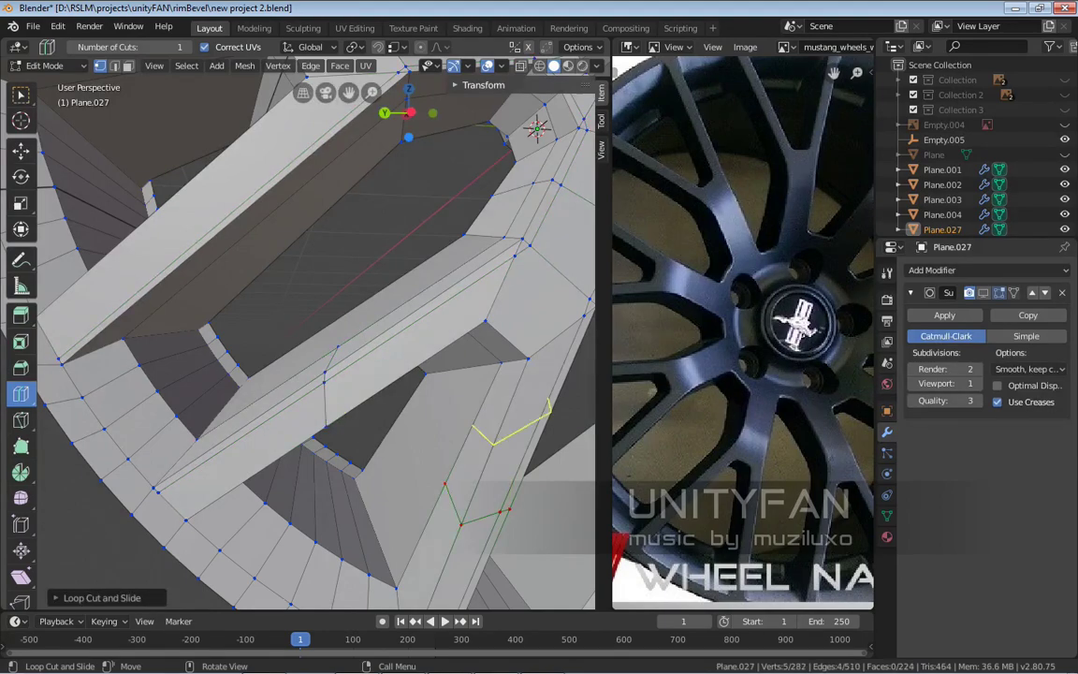
middle_click_drag(493, 438, 353, 361)
key("w")
Knife-cut two new edges down the spoke face
key("k")
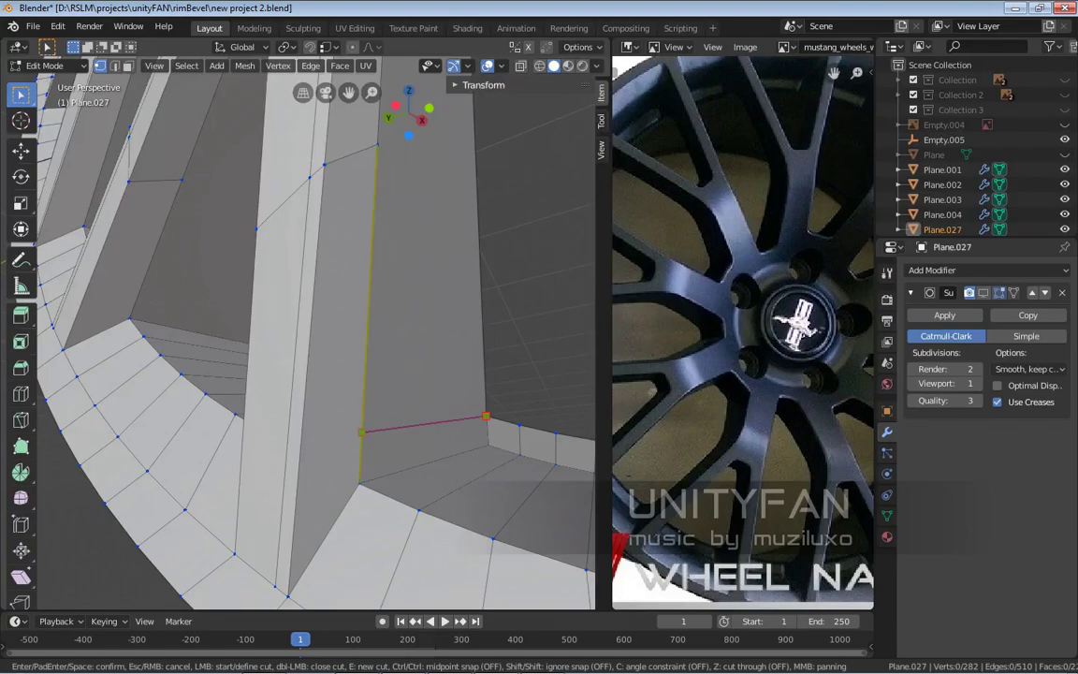
middle_click_drag(362, 433, 445, 438)
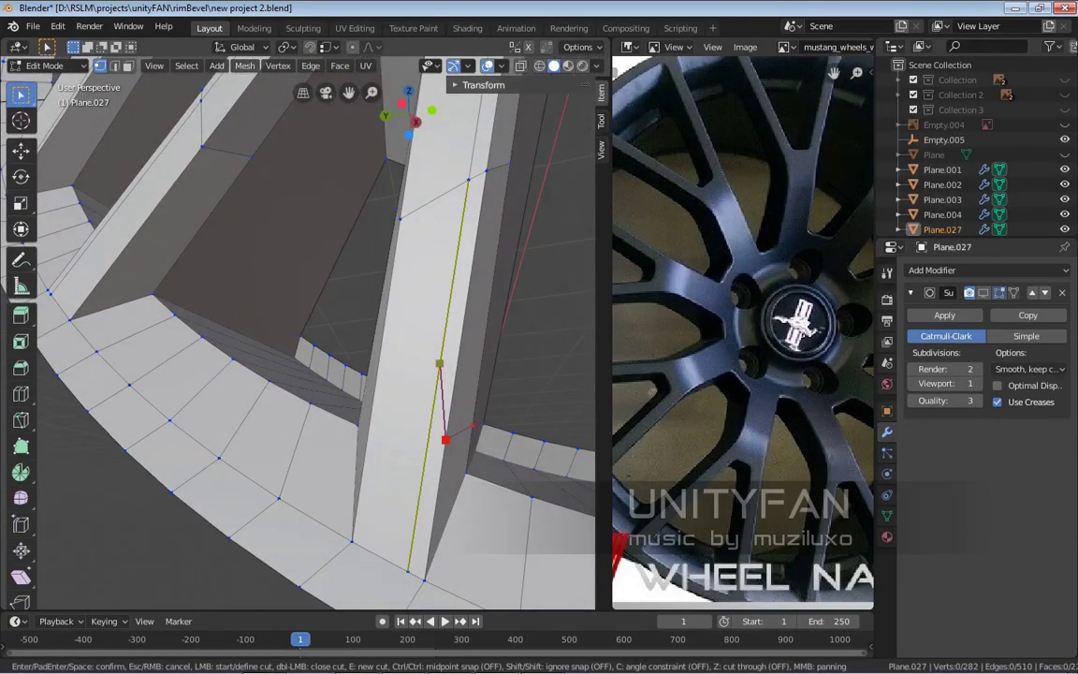
key("Return")
key("k")
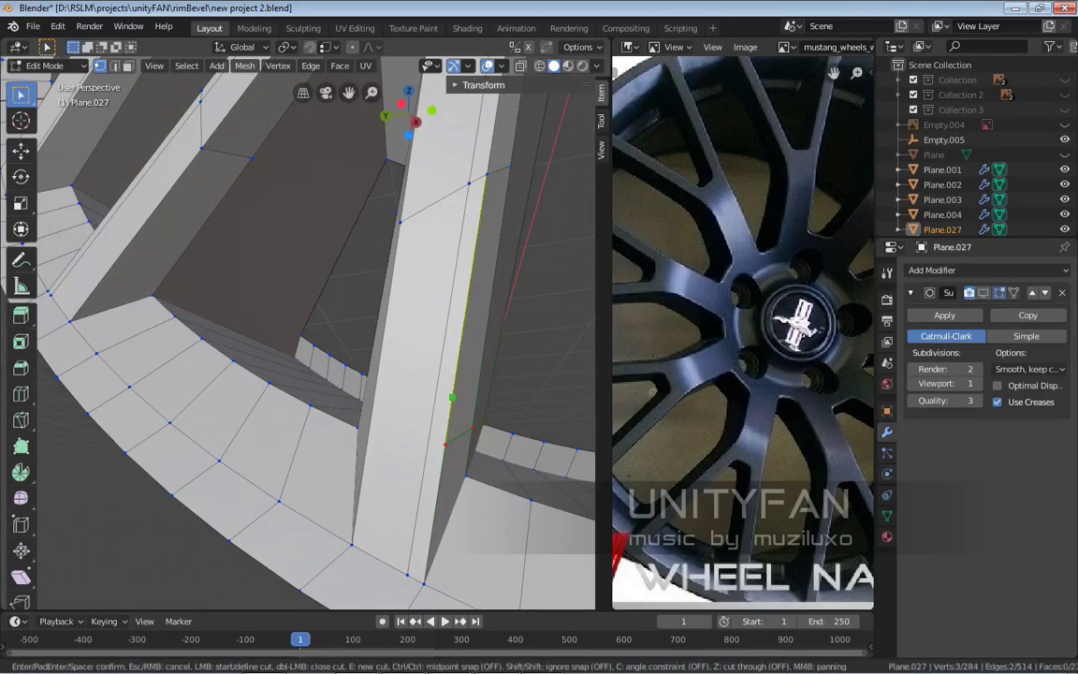
middle_click_drag(445, 443, 465, 489)
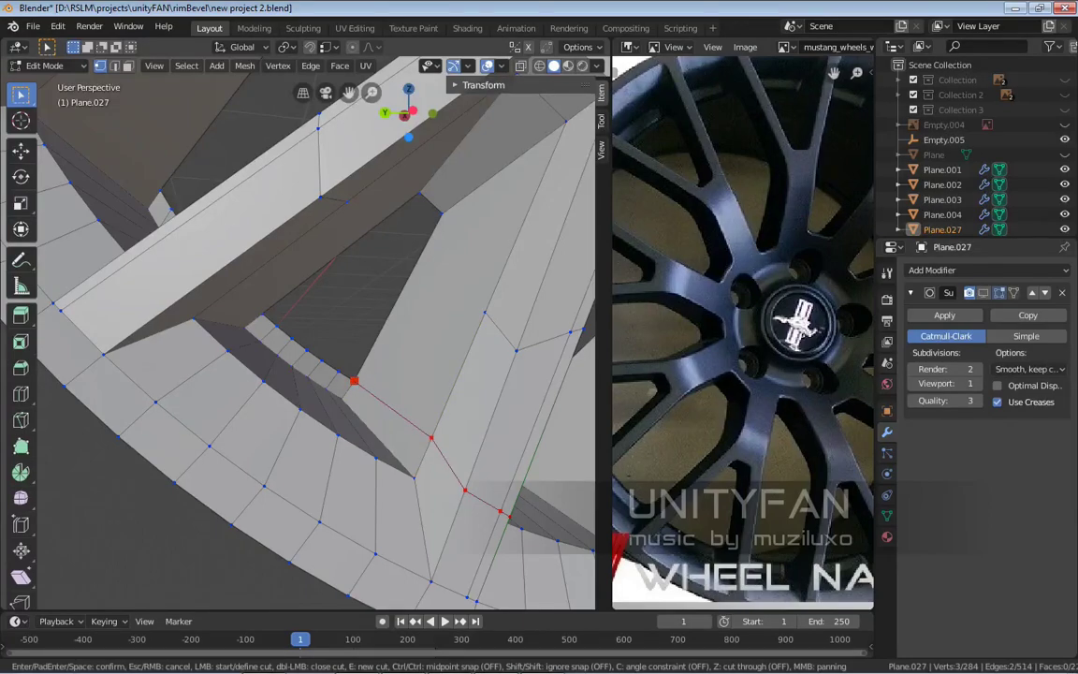
key("Return")
middle_click_drag(465, 489, 383, 472)
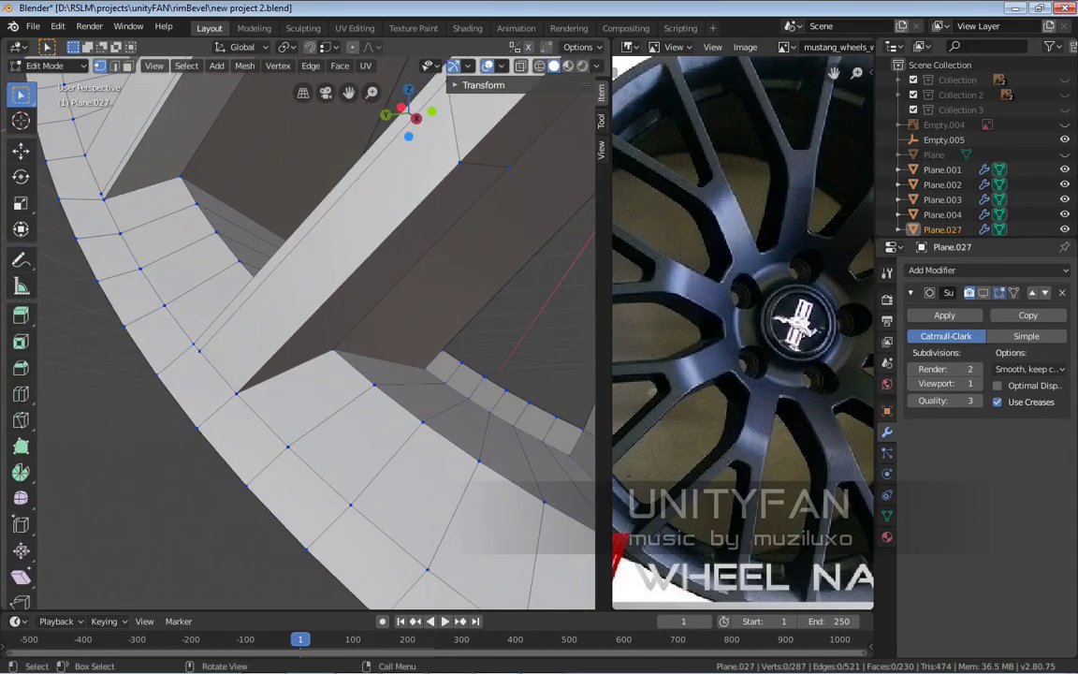
Add two more knife cuts across the spoke, one starting at its corner vertex
key("k")
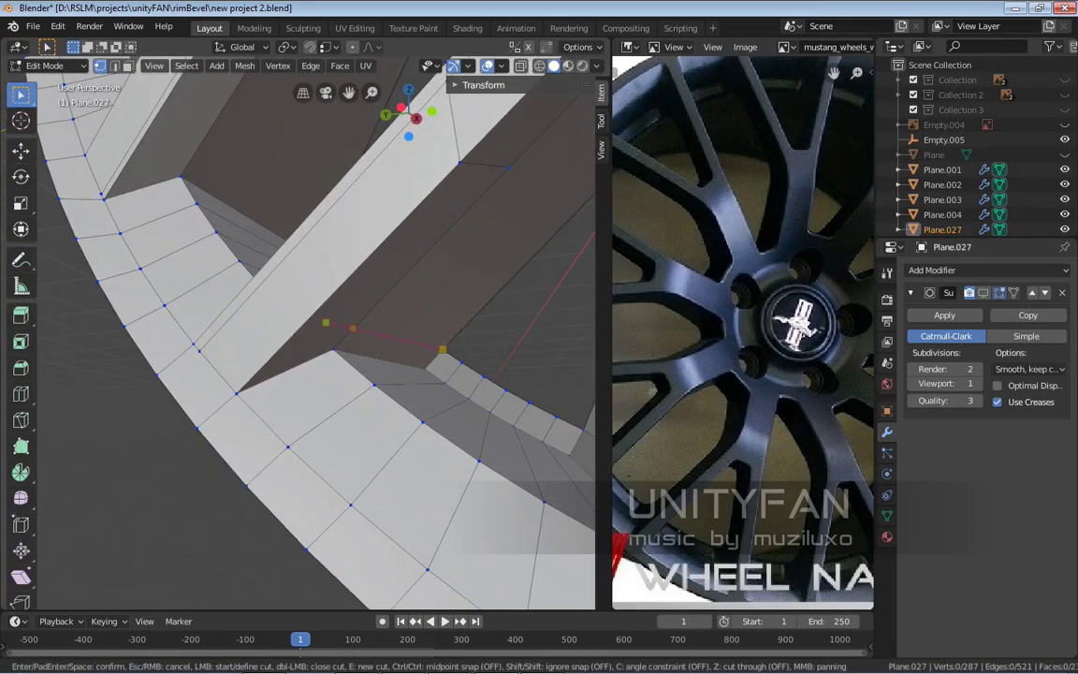
middle_click_drag(441, 349, 439, 378)
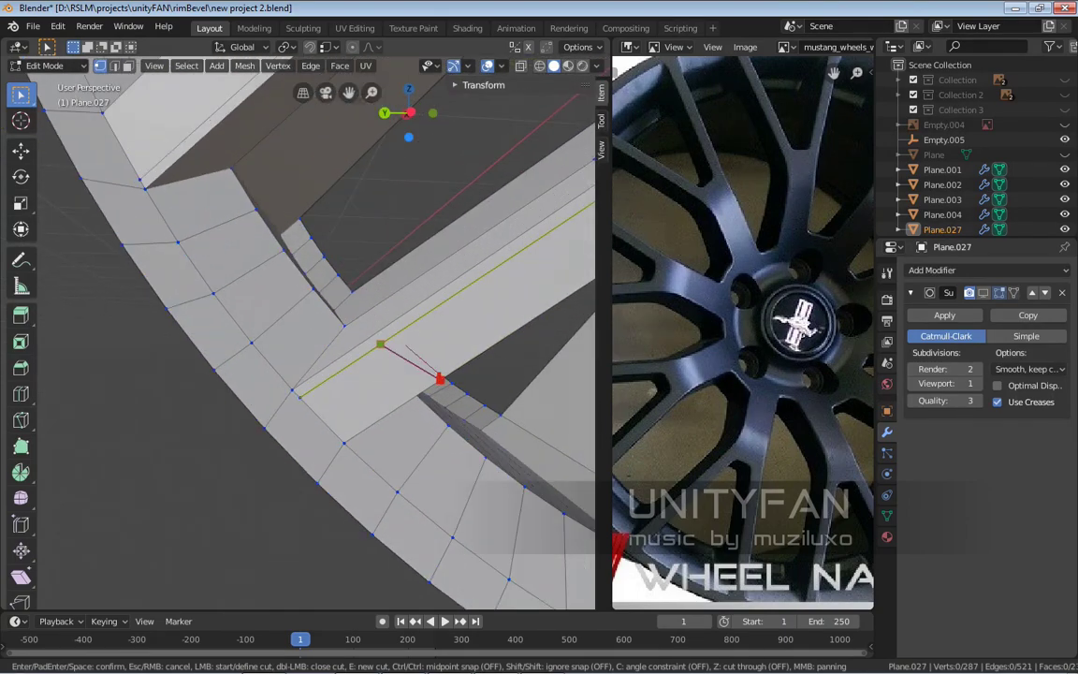
left_click(439, 376)
key("Return")
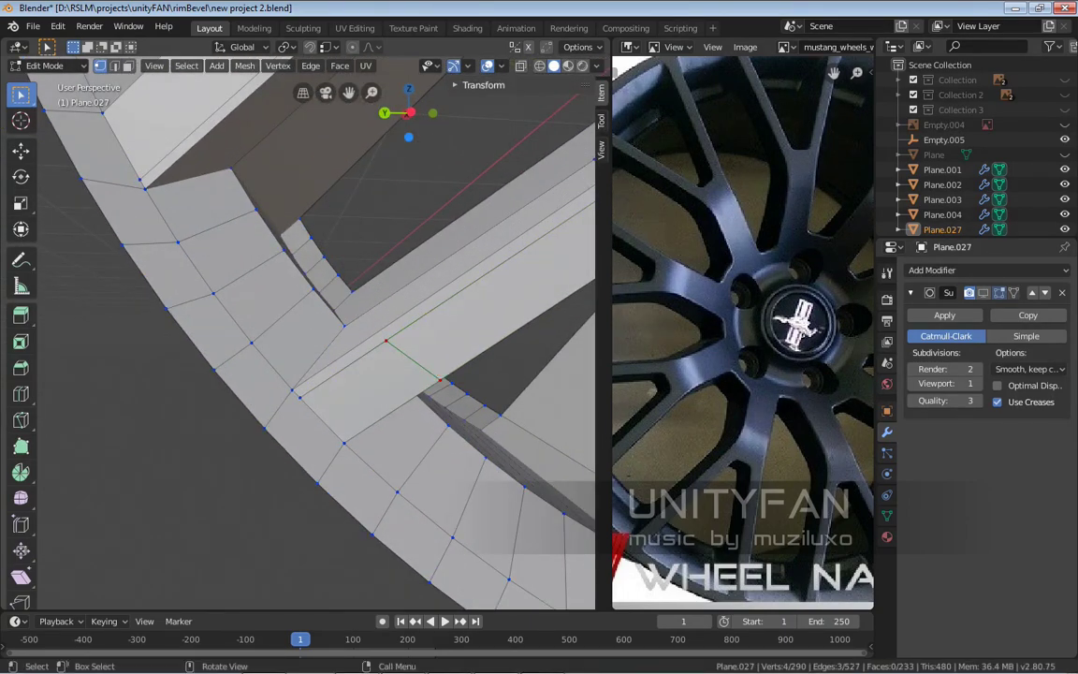
middle_click_drag(439, 376, 440, 401)
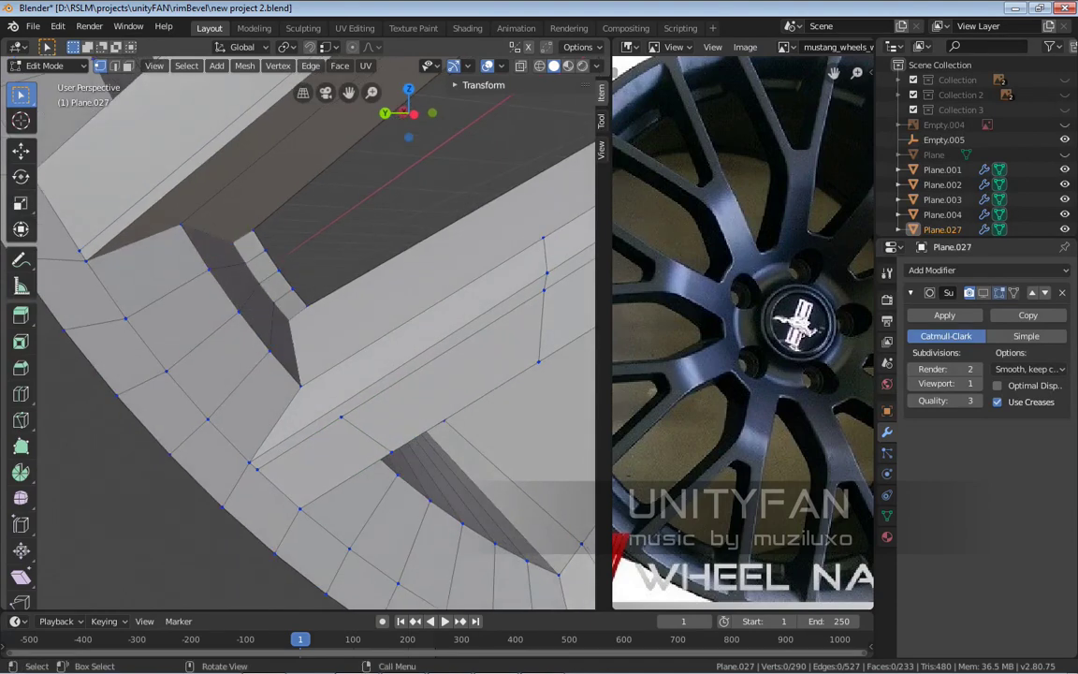
key("k")
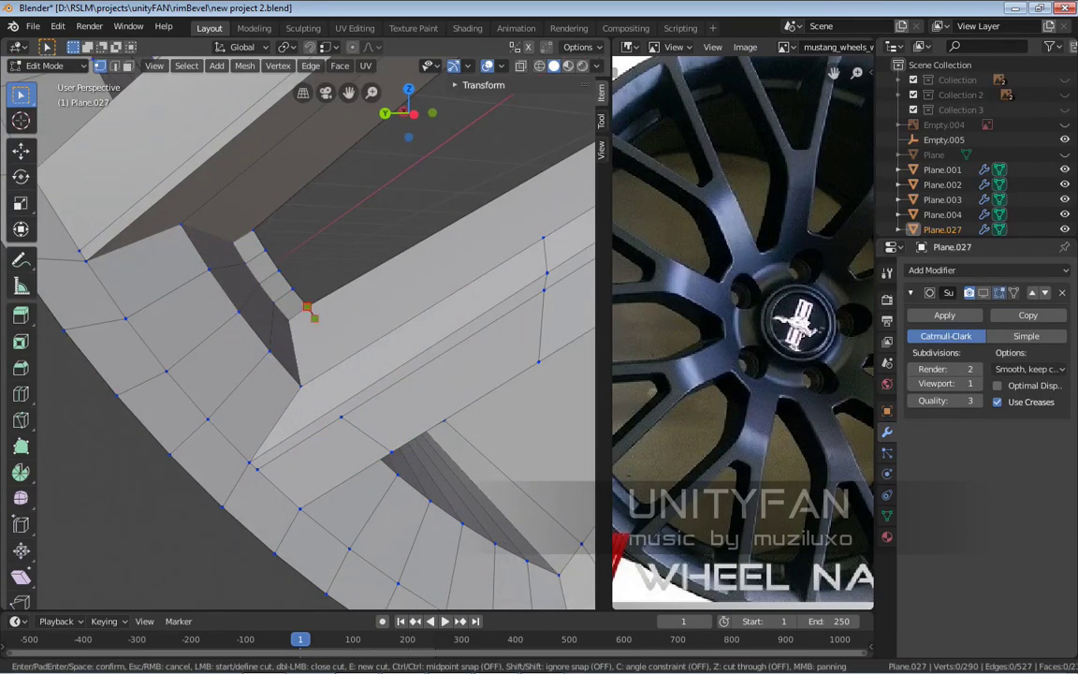
left_click(310, 311)
middle_click_drag(310, 312, 342, 352)
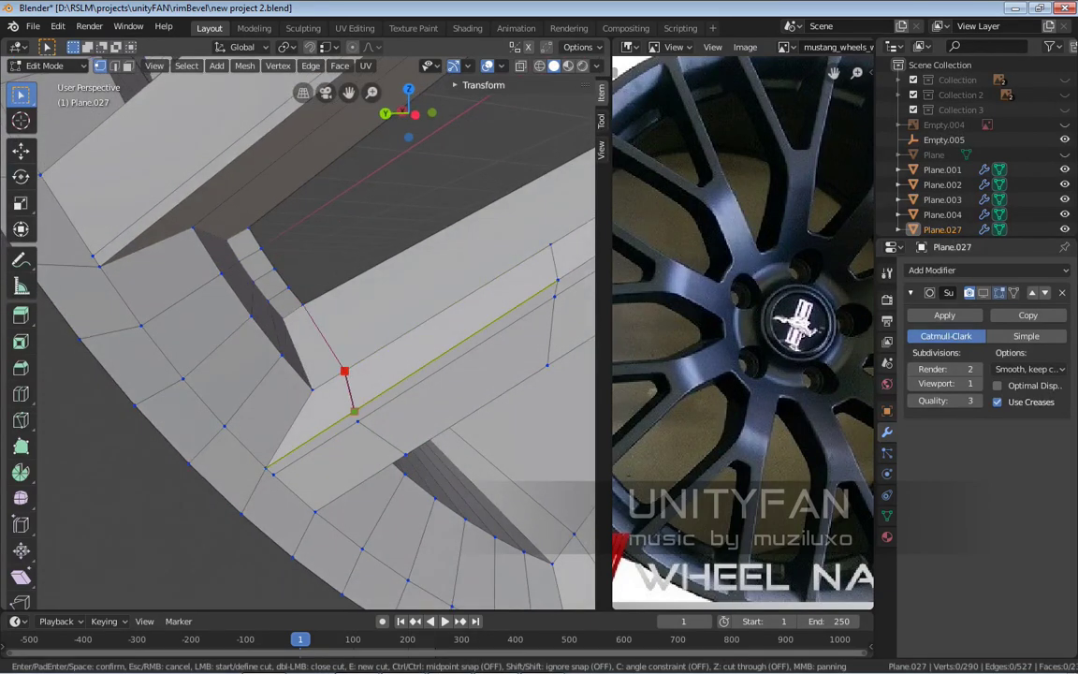
key("Return")
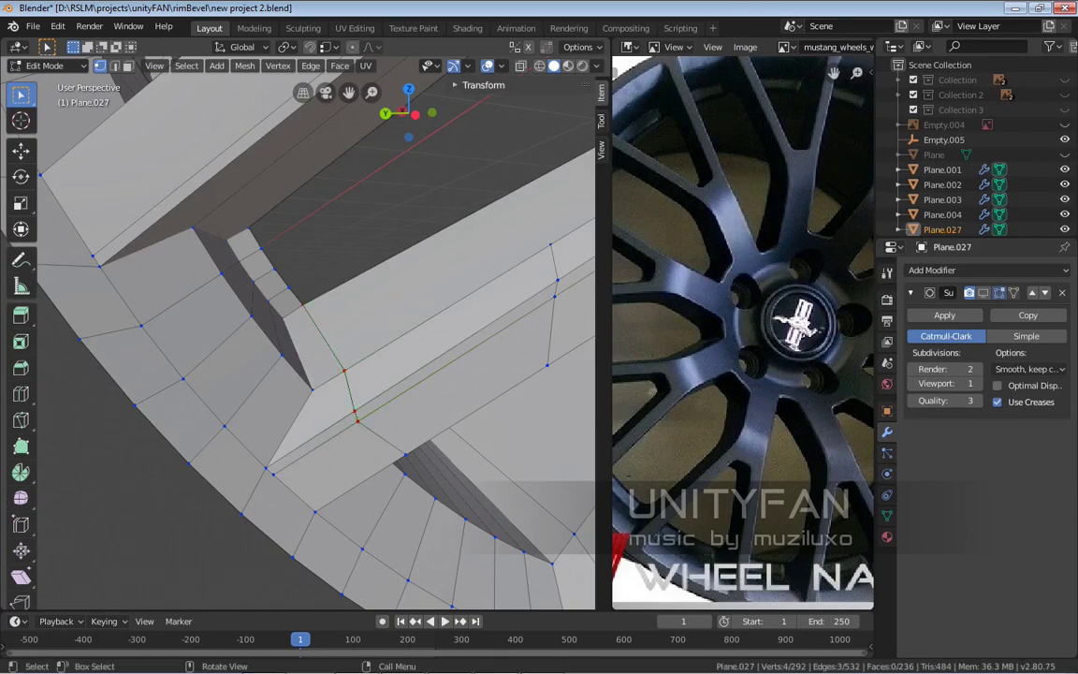
middle_click_drag(357, 421, 348, 391)
Select the rim object in Object Mode and switch it into Edit Mode
key("Tab")
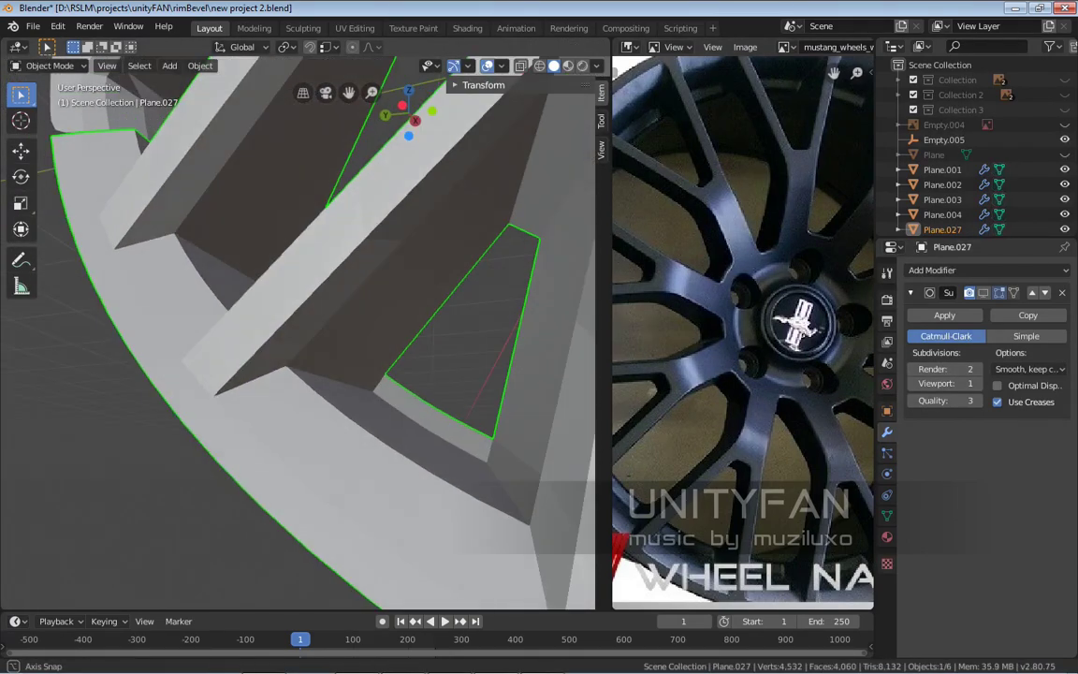
middle_click_drag(486, 187, 430, 253)
left_click(524, 123)
scroll(523, 123, "up", 3)
key("Tab")
key("Tab")
Shade the rim smooth, deselect everything, and reopen its mesh for editing
right_click(281, 382)
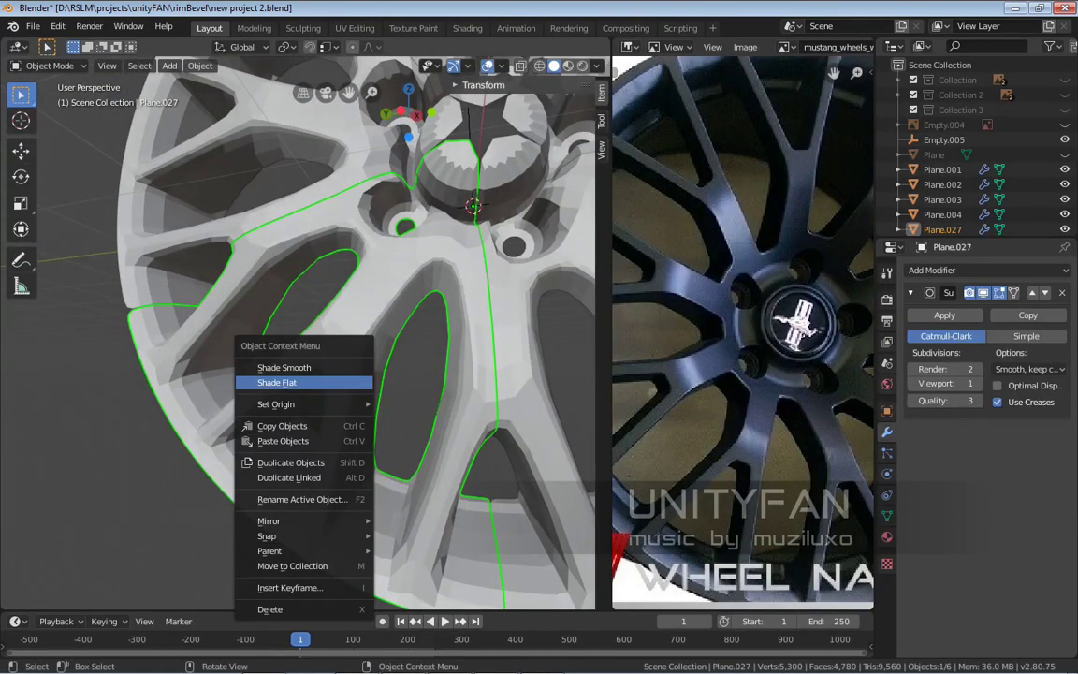
left_click(284, 367)
key("alt+a")
middle_click_drag(374, 280, 463, 276)
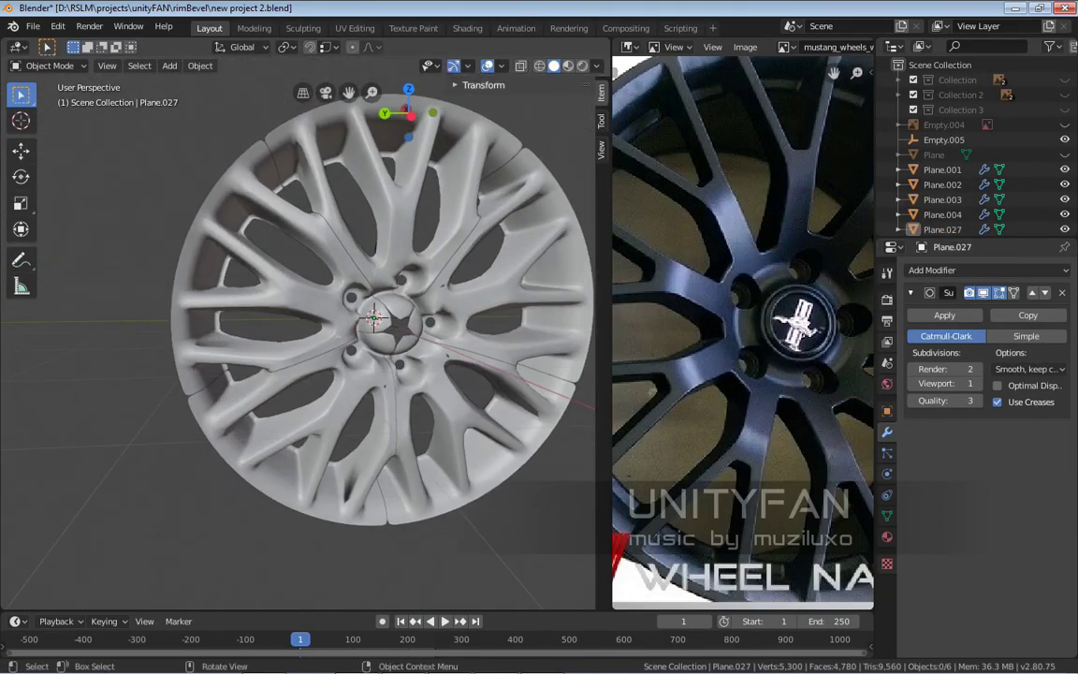
scroll(298, 332, "up", 8)
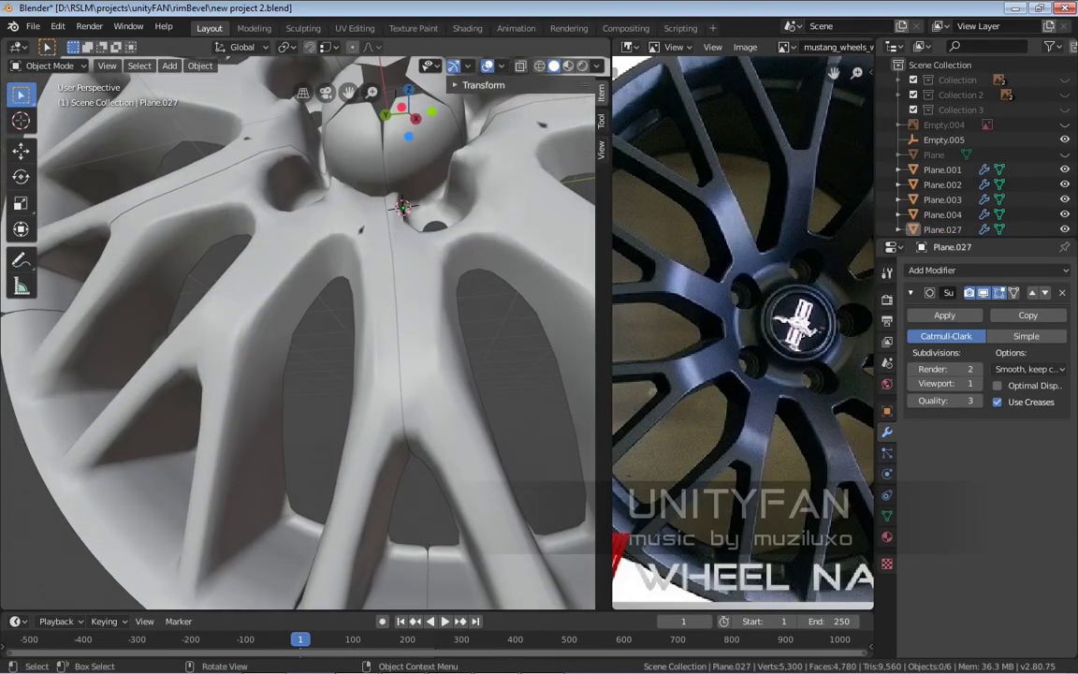
middle_click_drag(374, 327, 510, 288)
key("Tab")
Knife-cut lengthwise along a spoke from a snapped vertex, then return to Object Mode
key("k")
middle_click_drag(200, 383, 131, 465)
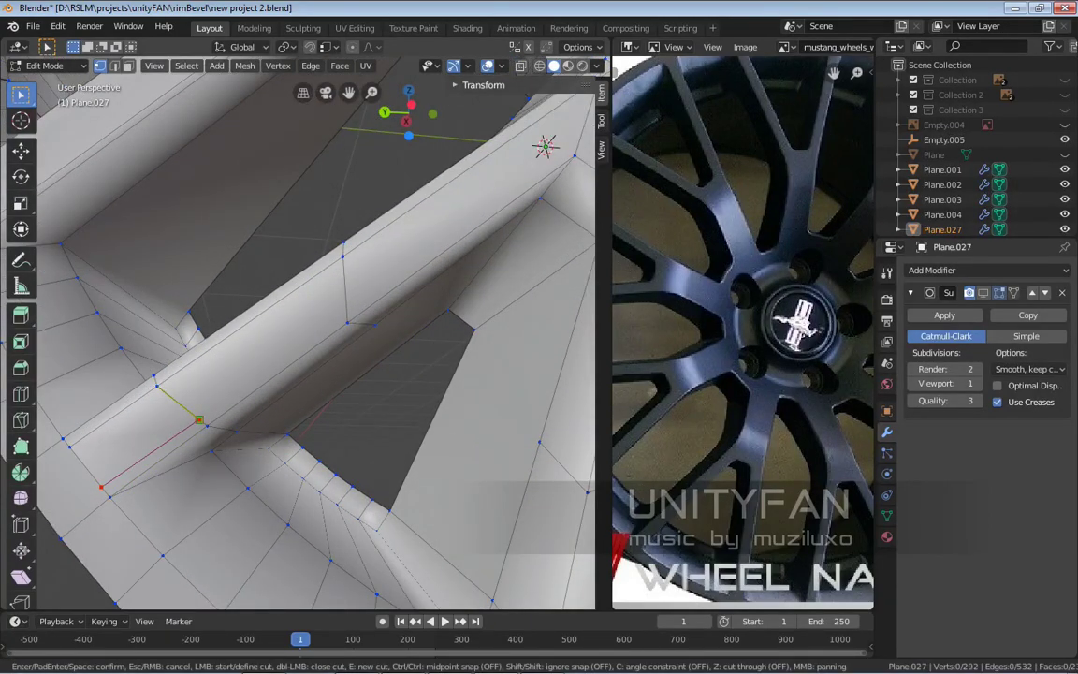
middle_click_drag(346, 308, 273, 307)
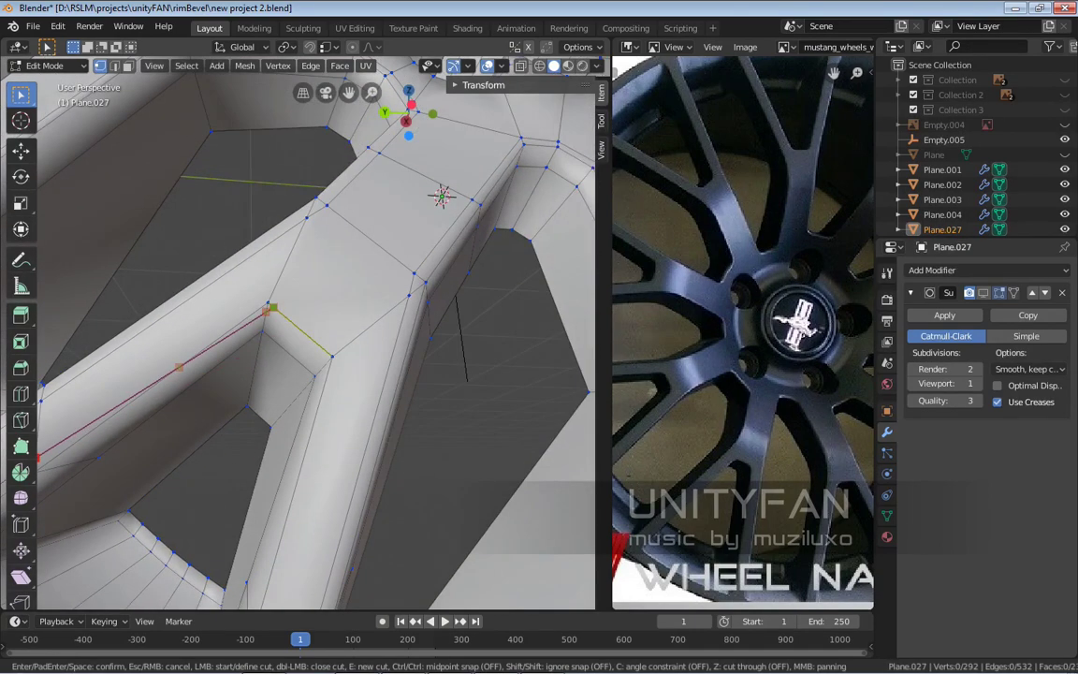
left_click(342, 349)
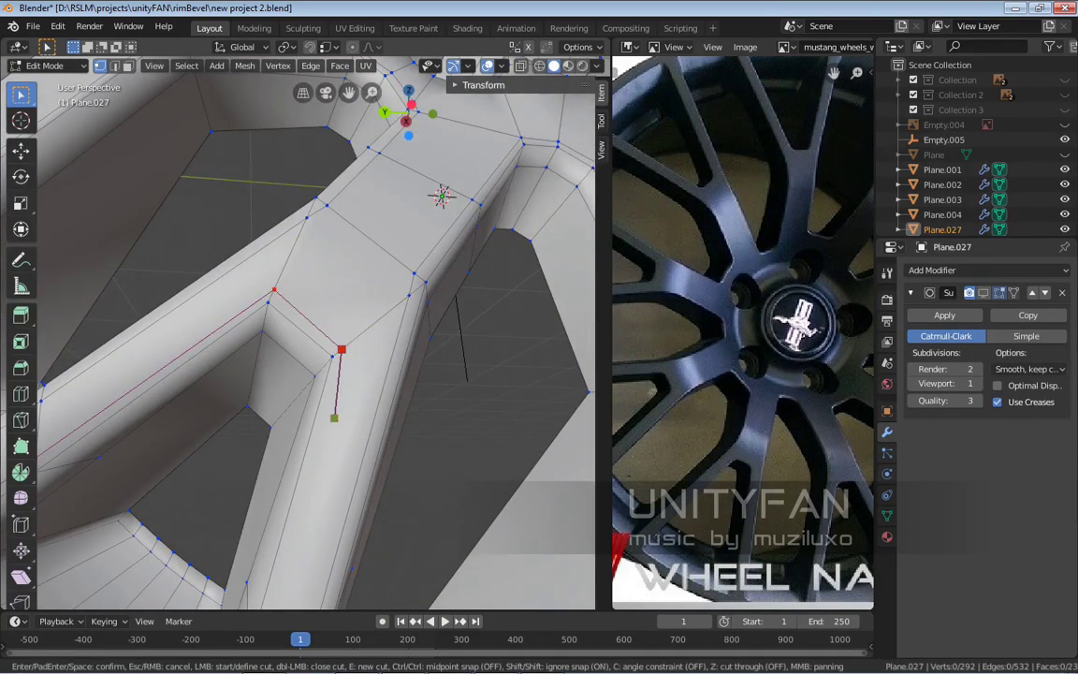
middle_click_drag(354, 233, 399, 301)
middle_click_drag(380, 382, 404, 342)
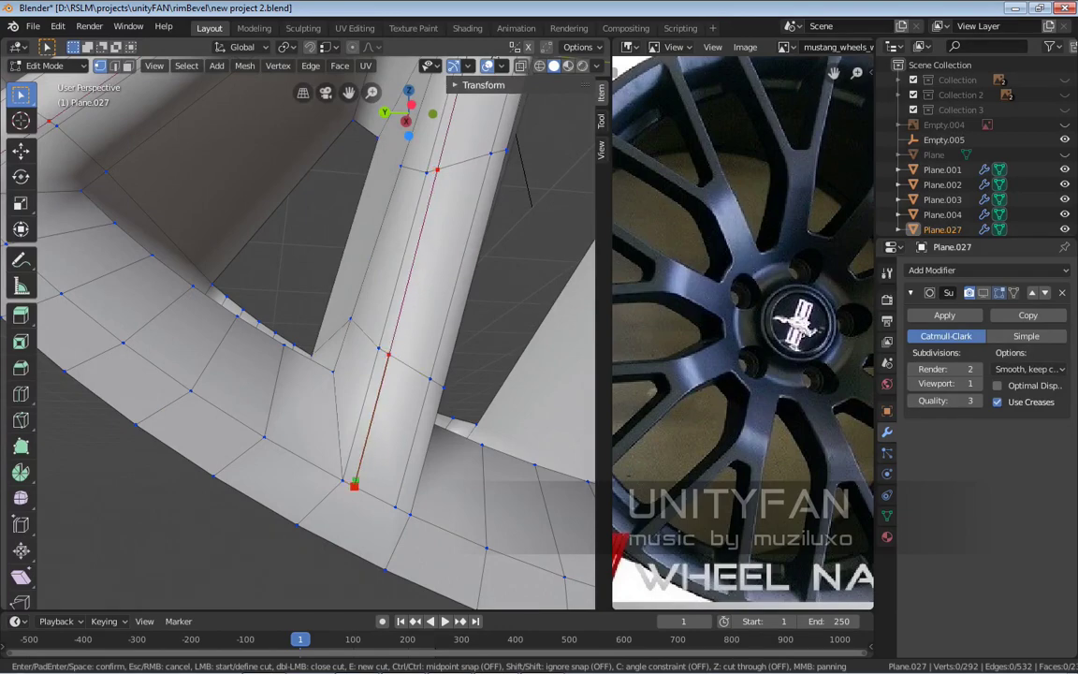
key("Return")
scroll(354, 485, "down", 3)
middle_click_drag(354, 485, 421, 309)
key("Tab")
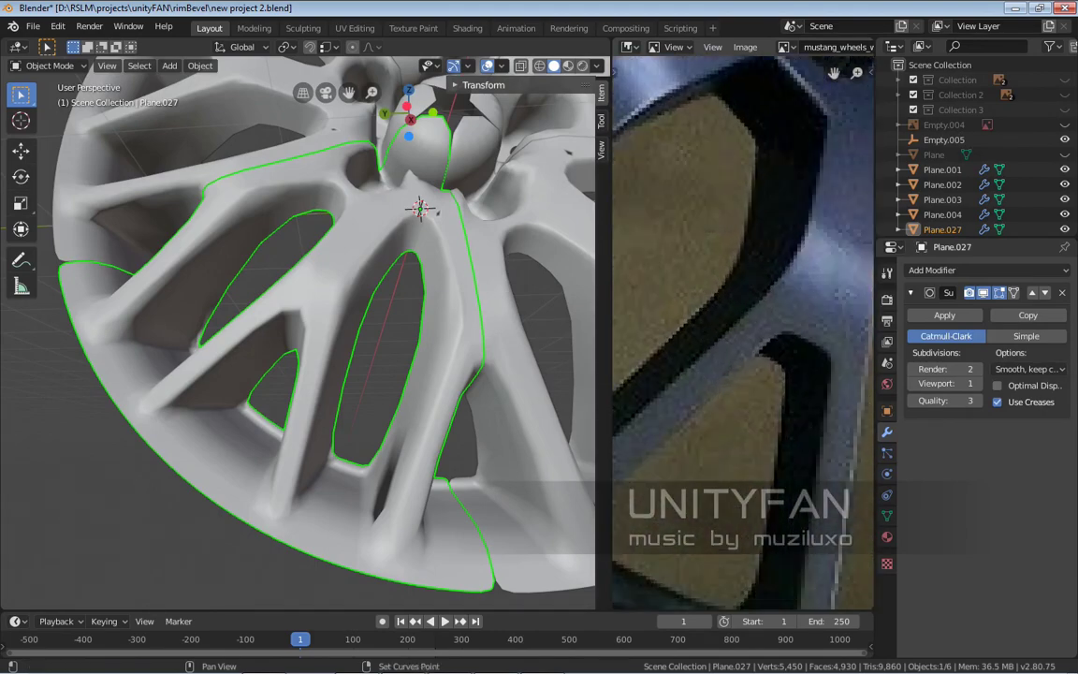
Zoom in on a spoke opening and begin a knife cut at its inner corner
middle_click_drag(421, 309, 398, 309)
scroll(298, 327, "down", 5)
key("Tab")
scroll(355, 300, "up", 3)
scroll(355, 300, "up", 3)
key("shift")
key("Tab")
key("Tab")
scroll(397, 308, "up", 1)
key("k")
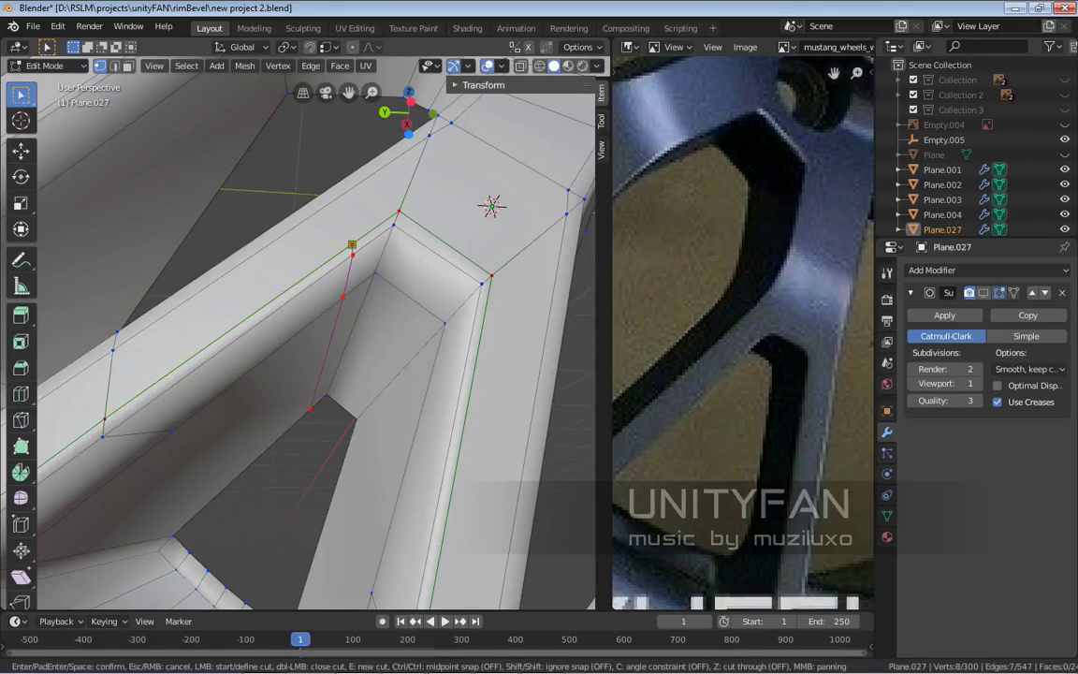
Finish the knife cut around the opening corner and add another edge across the spoke face
middle_click_drag(352, 245, 493, 145)
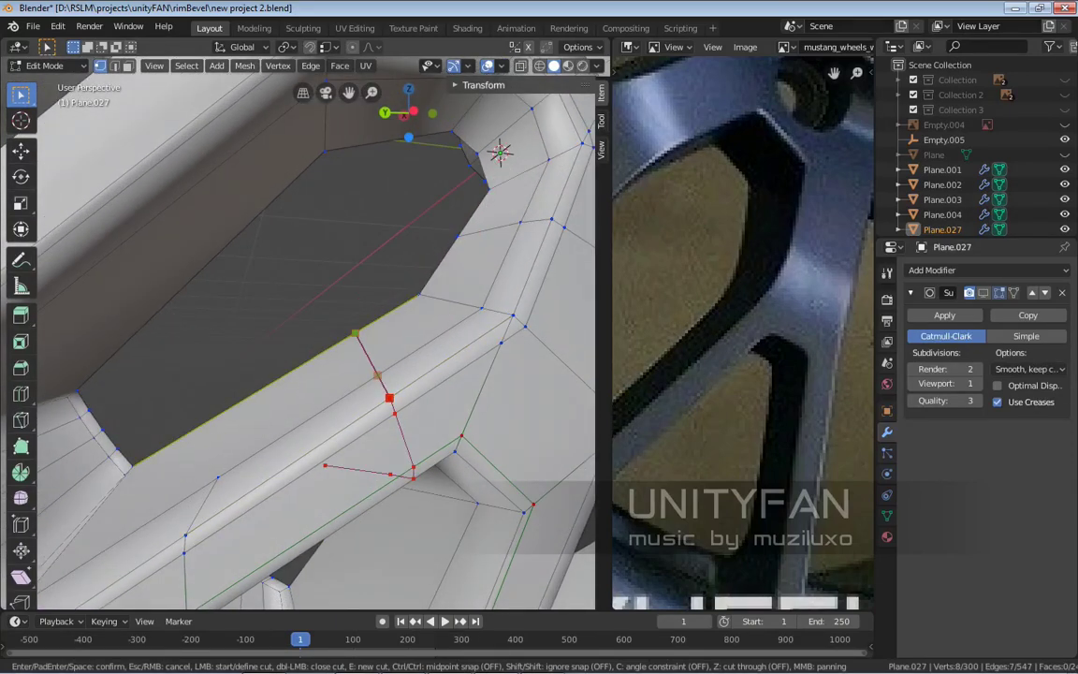
key("Return")
middle_click_drag(493, 150, 464, 174)
key("k")
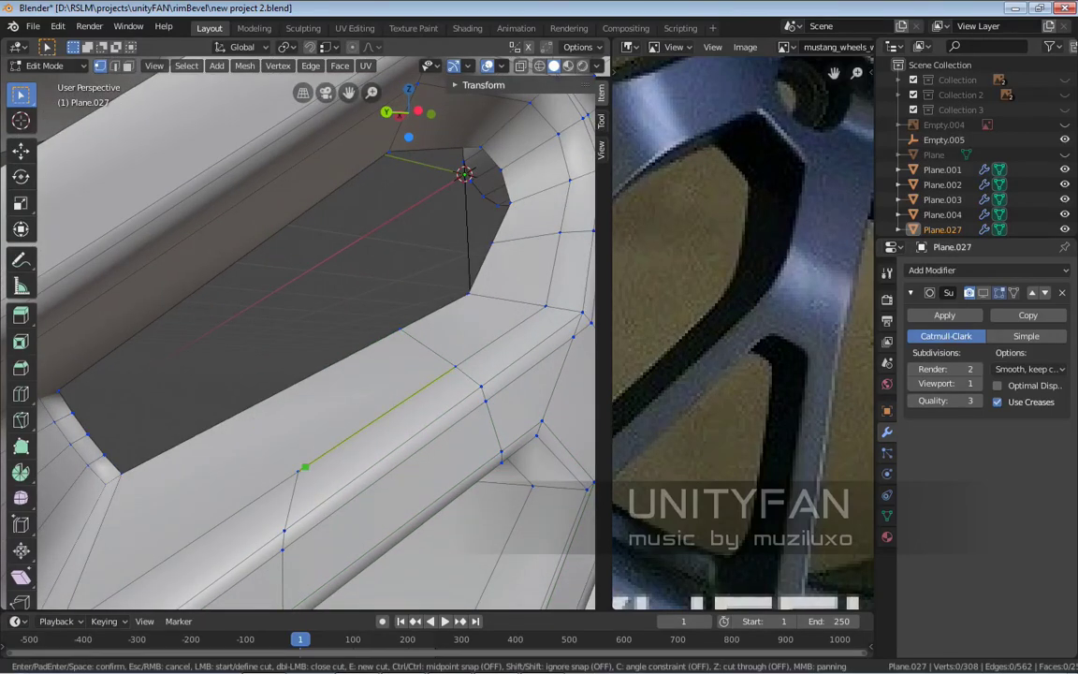
key("Return")
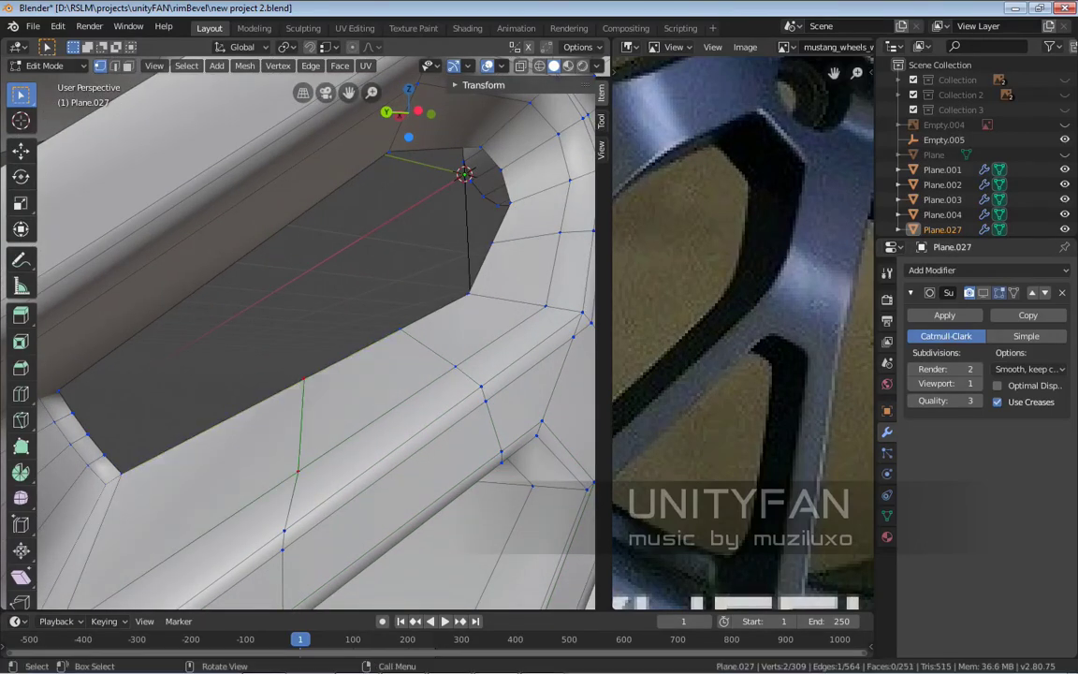
Knife-cut along another spoke, then return to Object Mode to view the smoothed wheel
middle_click_drag(309, 328, 328, 309)
scroll(309, 328, "up", 4)
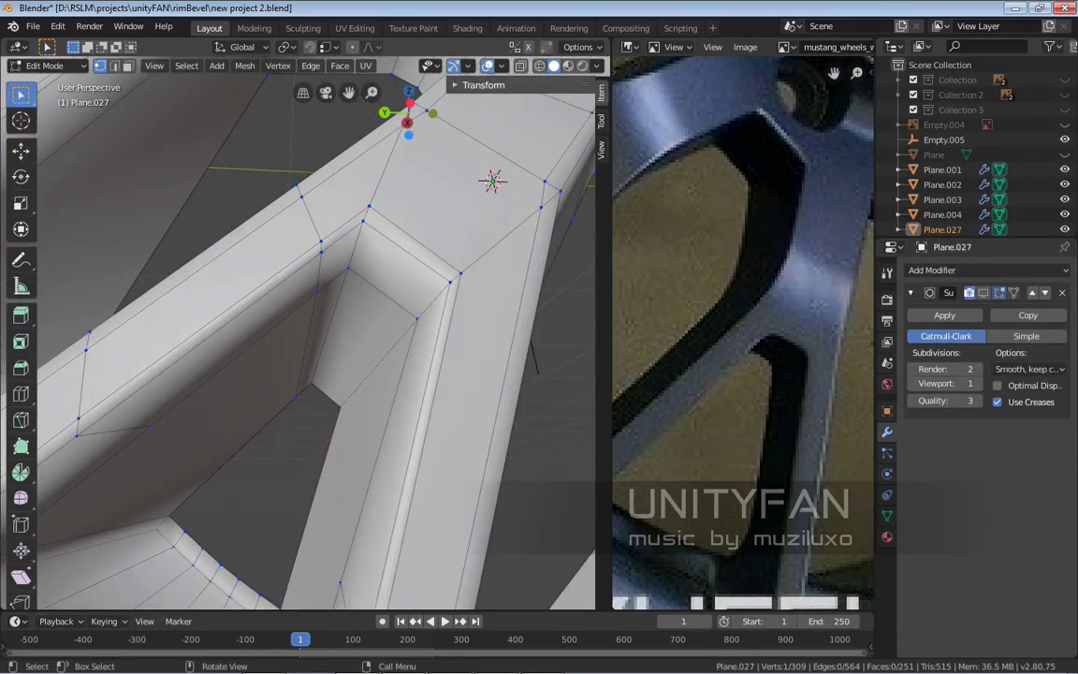
key("k")
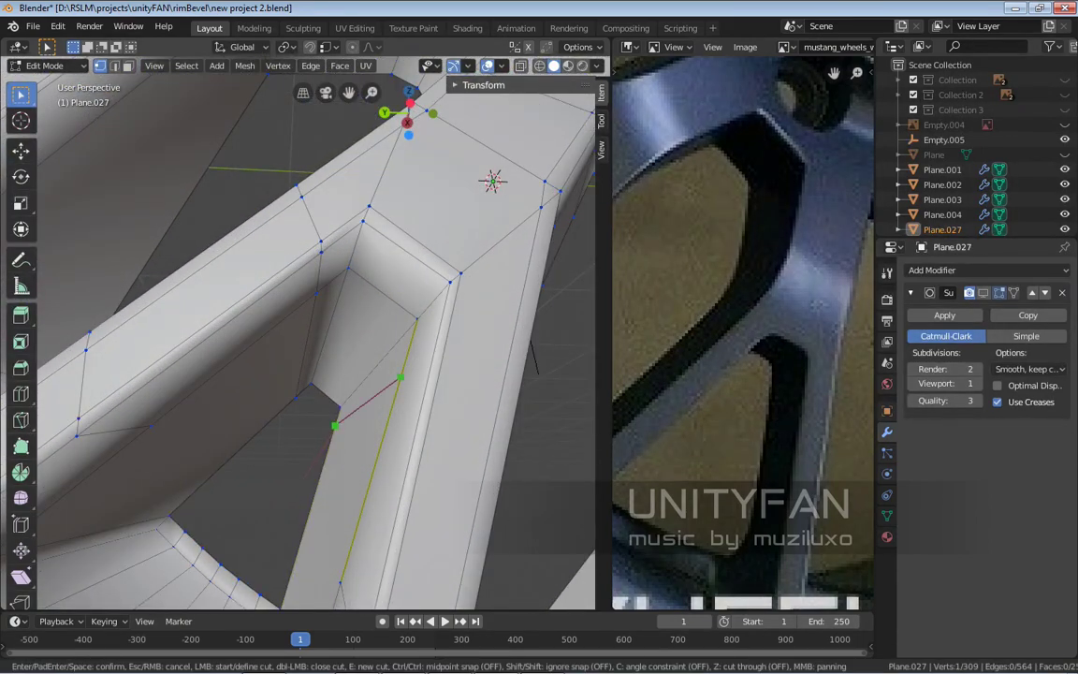
middle_click_drag(439, 328, 248, 401)
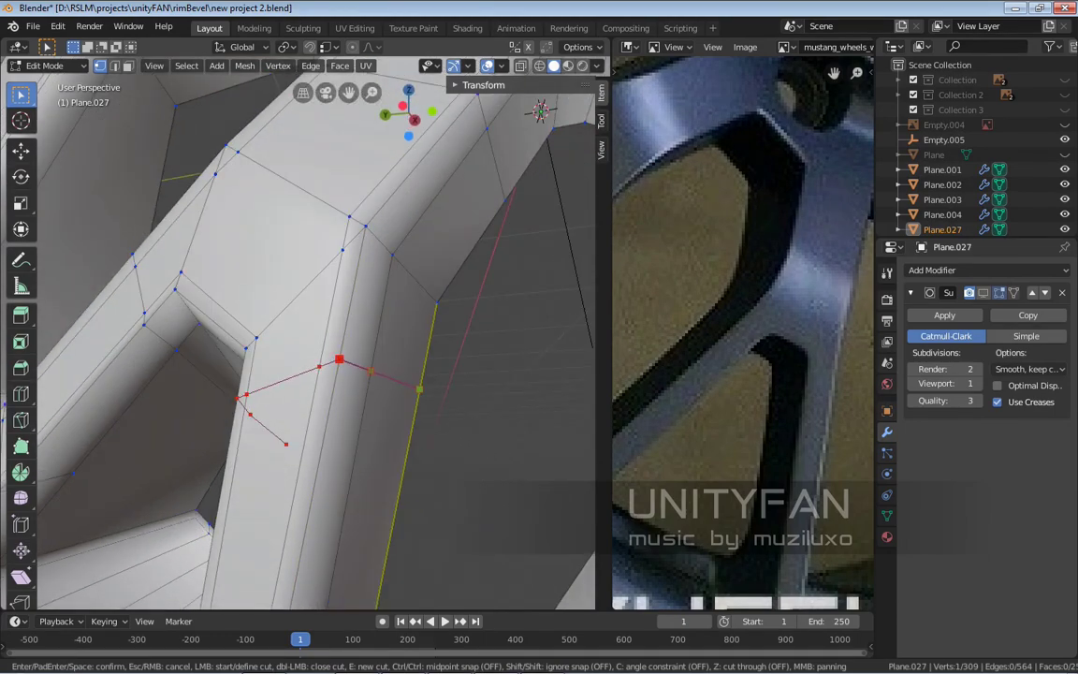
scroll(419, 390, "down", 5)
mouse_move(419, 389)
middle_mouse_down()
mouse_move(379, 341)
mouse_move(318, 301)
middle_mouse_up()
key("Tab")
Switch the wheel to flat shading, back to smooth shading, and deselect it
right_click(318, 301)
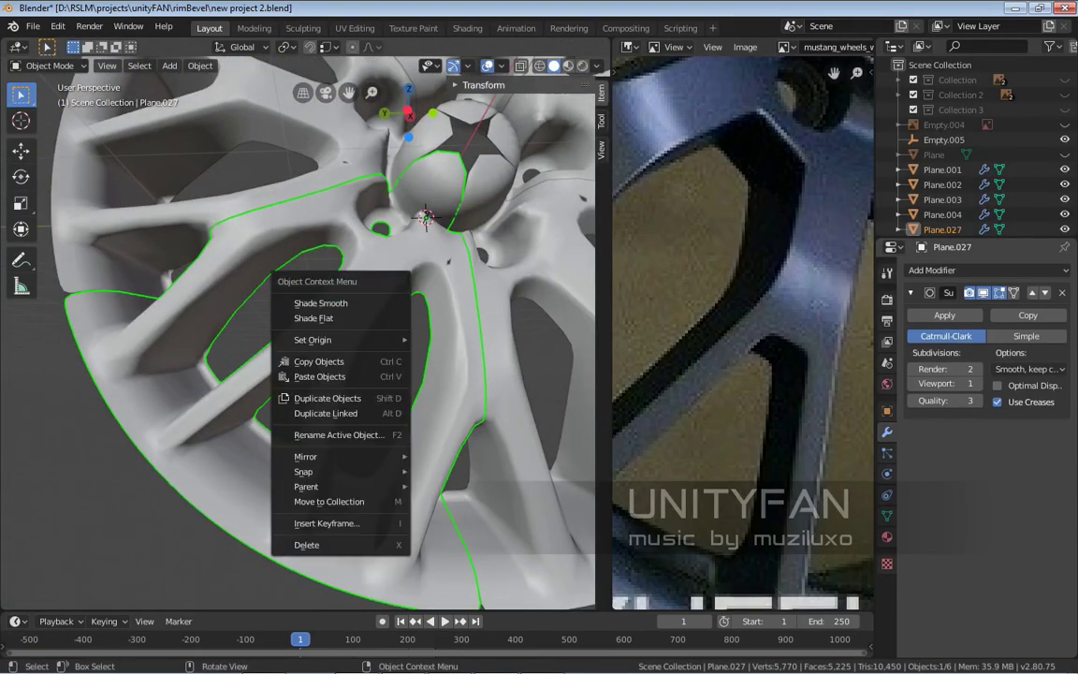
left_click(318, 315)
right_click(411, 344)
left_click(411, 322)
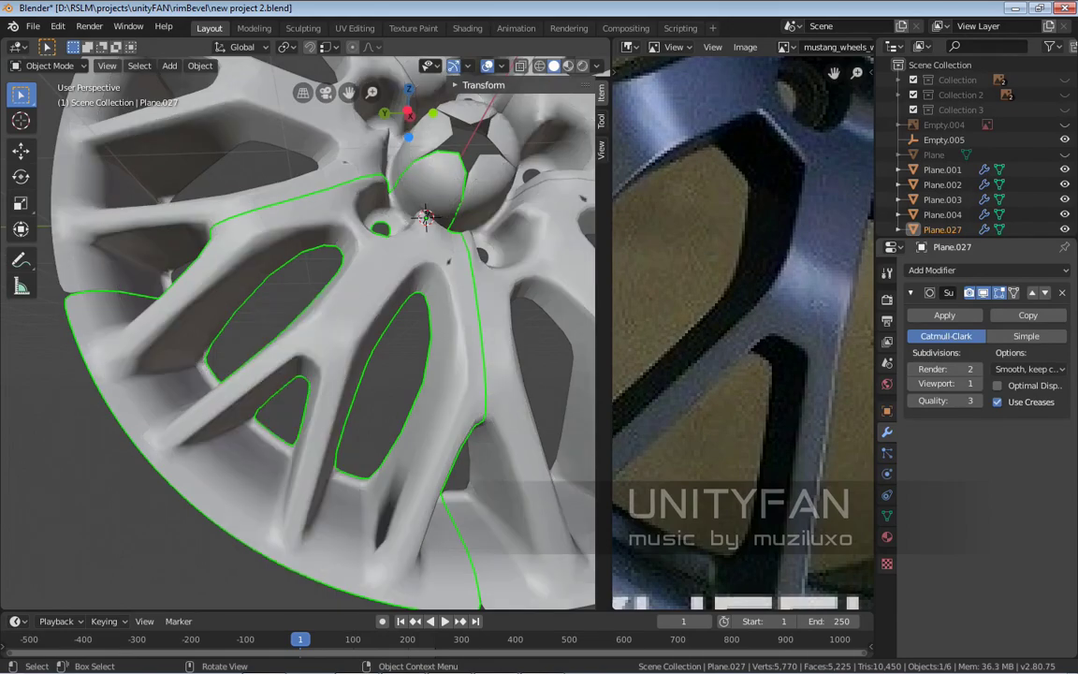
key("alt+a")
Select the rim Plane.027 and enter Edit Mode close on its spokes
scroll(411, 323, "up", 4)
middle_click_drag(412, 323, 351, 290)
scroll(297, 333, "down", 3)
middle_click_drag(298, 332, 425, 264)
scroll(402, 276, "up", 2)
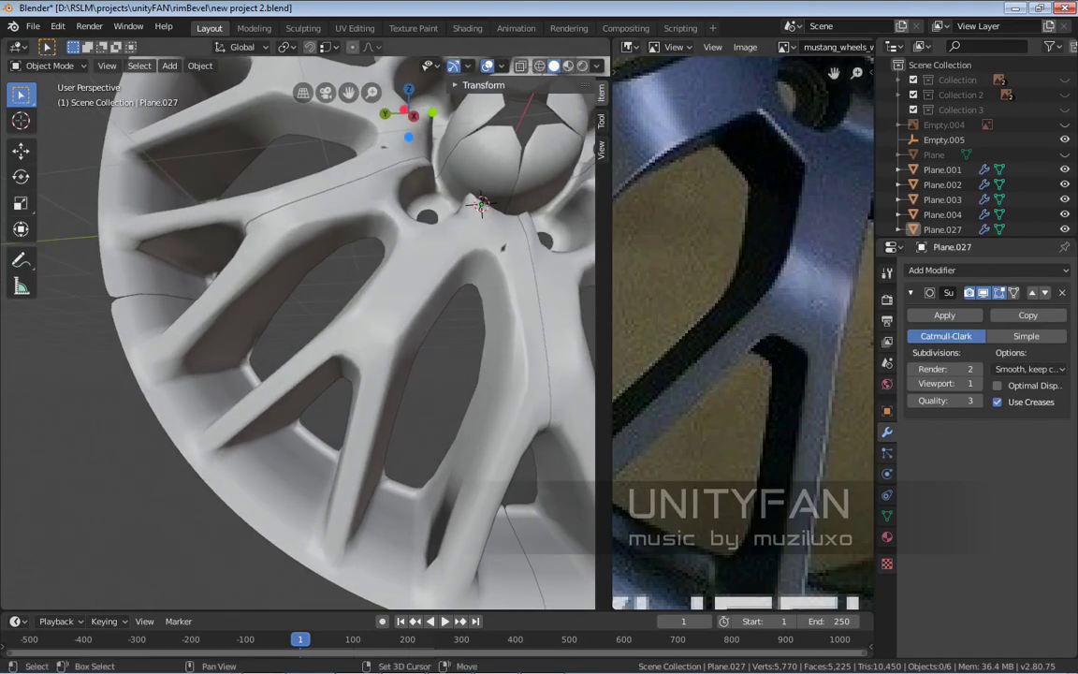
scroll(299, 332, "up", 2)
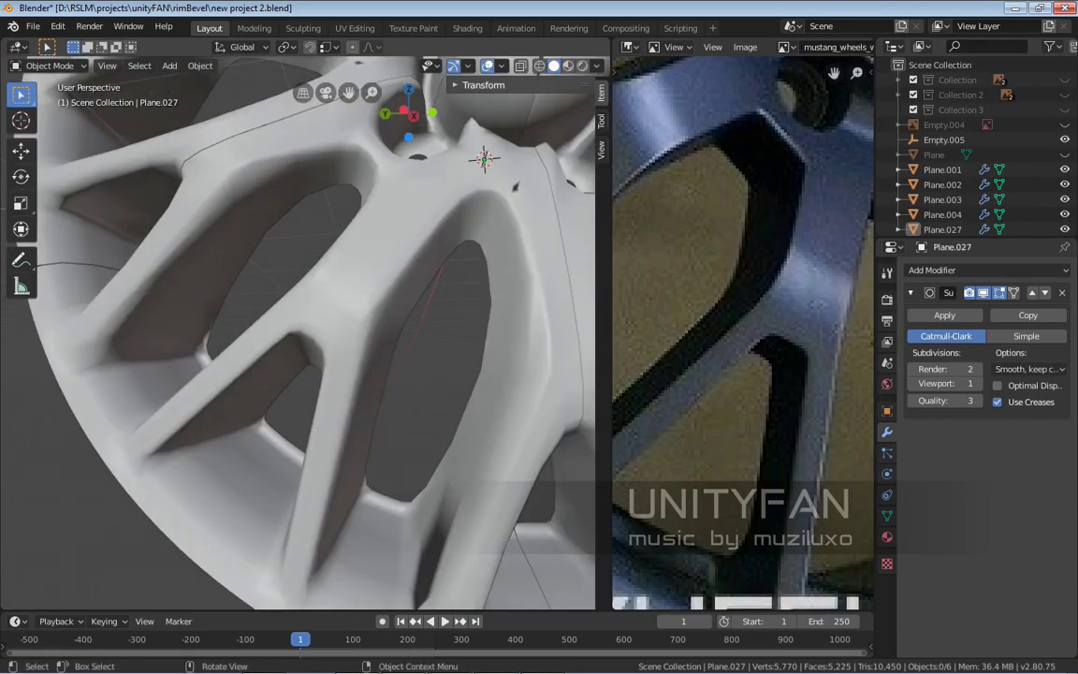
left_click(300, 281)
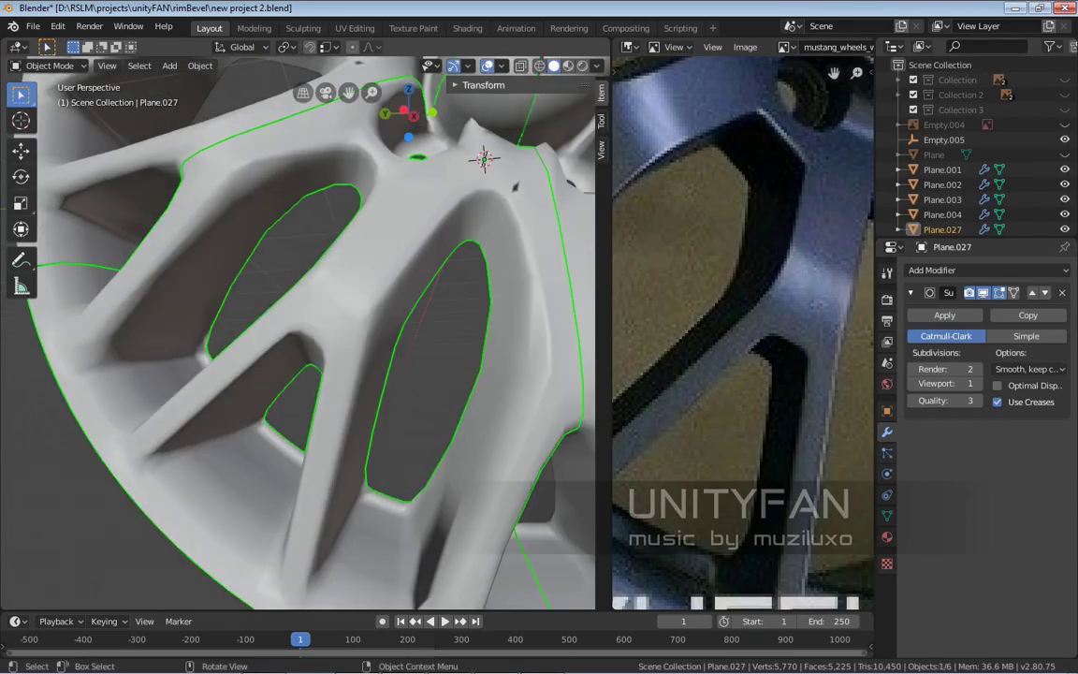
key("Tab")
middle_click_drag(308, 327, 346, 304)
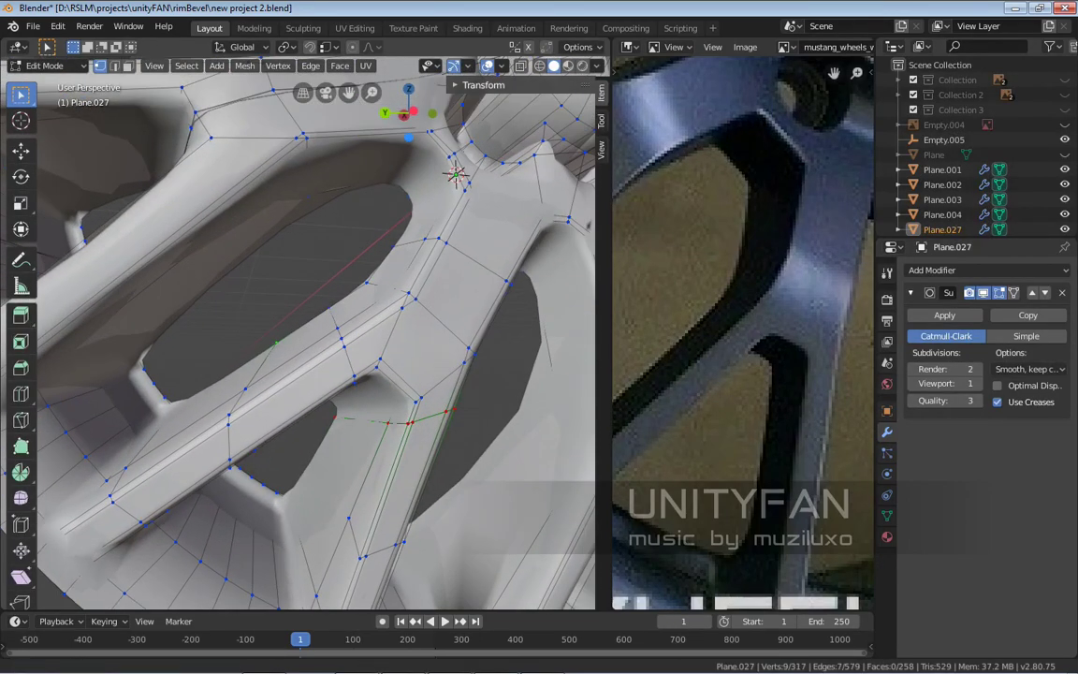
Merge the two stray spoke vertex pairs on Plane.027, each at its last-selected vertex
scroll(299, 332, "up", 3)
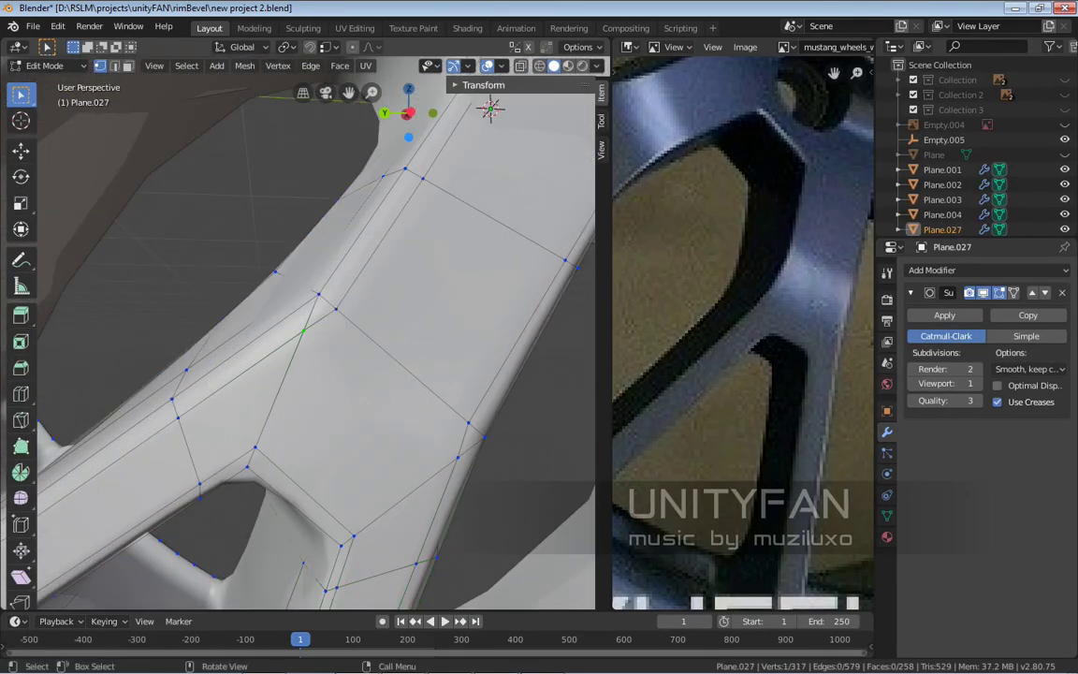
key("m")
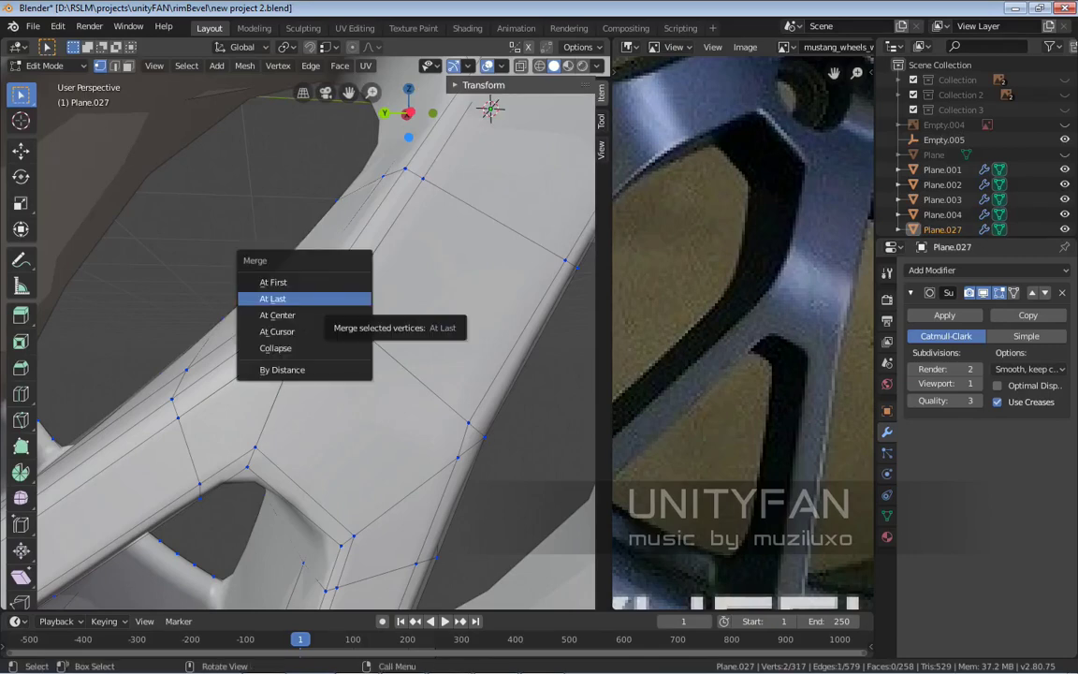
left_click(301, 295)
middle_click_drag(300, 308, 318, 449, "shift")
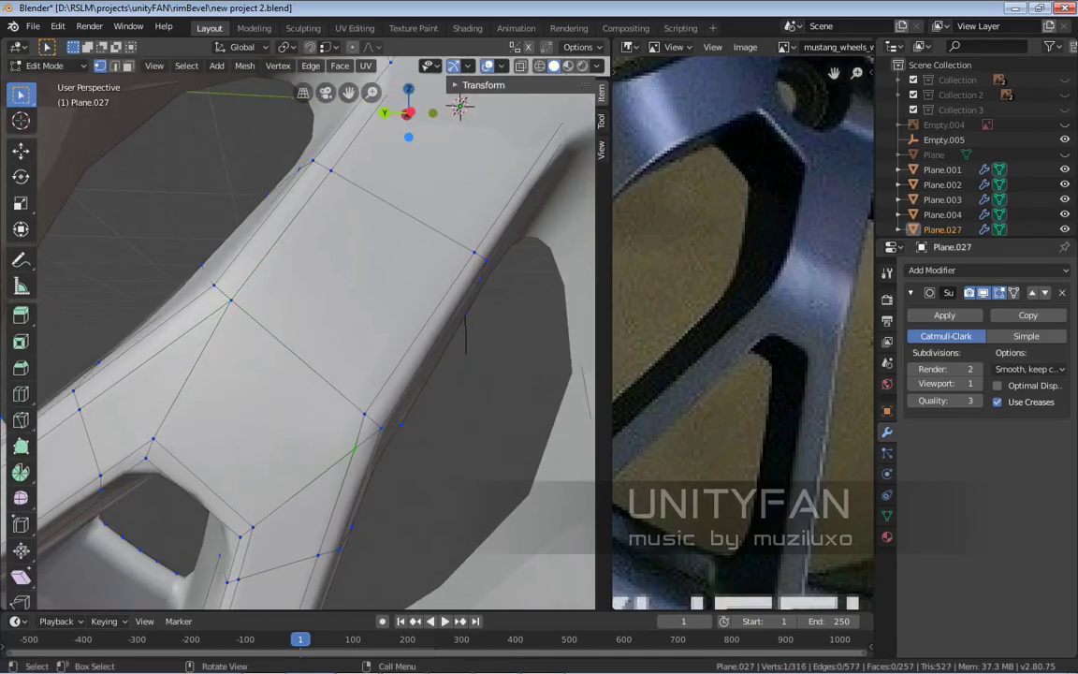
key("m")
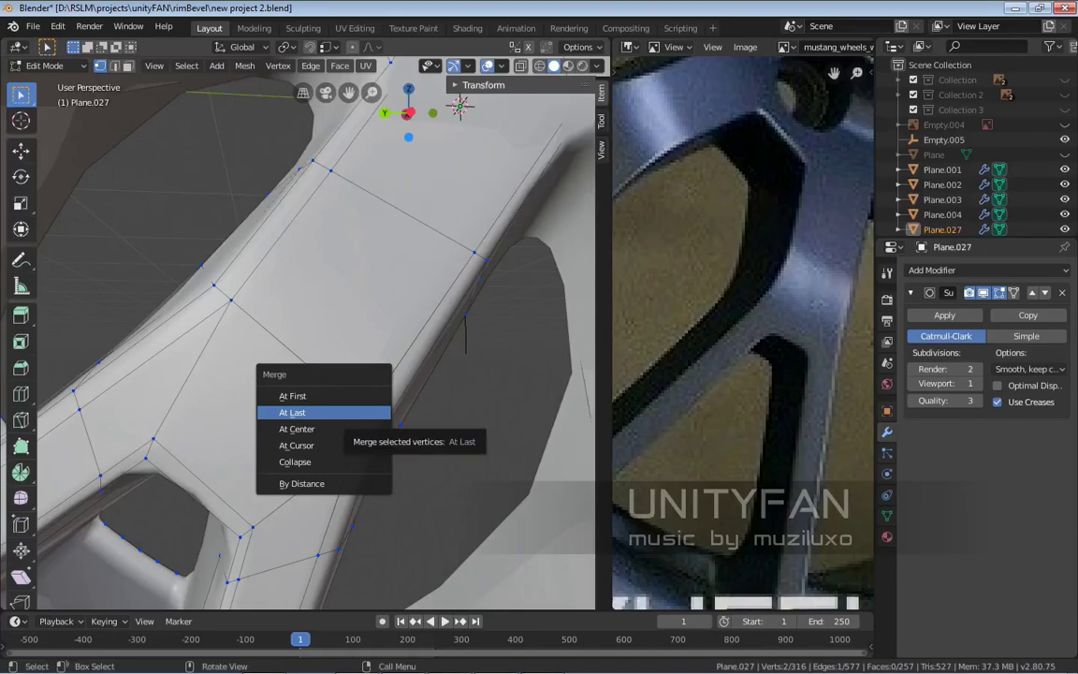
left_click(324, 412)
middle_click_drag(325, 412, 351, 327)
scroll(313, 347, "down", 7)
key("Tab")
key("Tab")
scroll(280, 327, "up", 3)
Switch Plane.027 to Shade Flat and reopen it in Edit Mode with its 315 cage vertices
key("Tab")
right_click(224, 271)
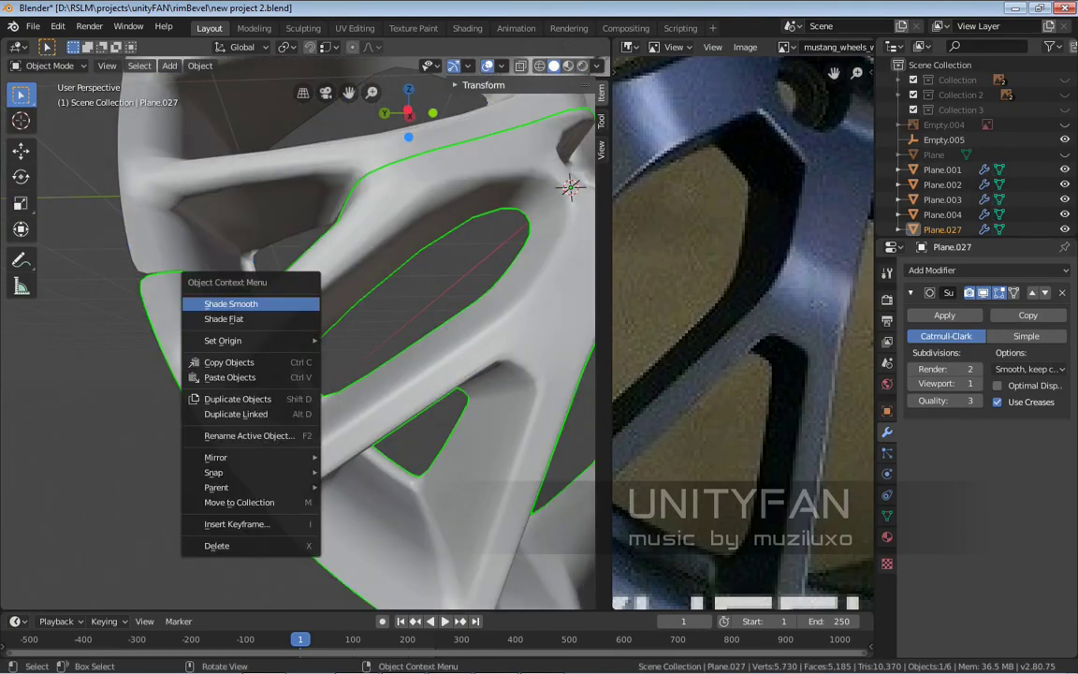
left_click(224, 287)
middle_click_drag(309, 337, 430, 369)
key("Tab")
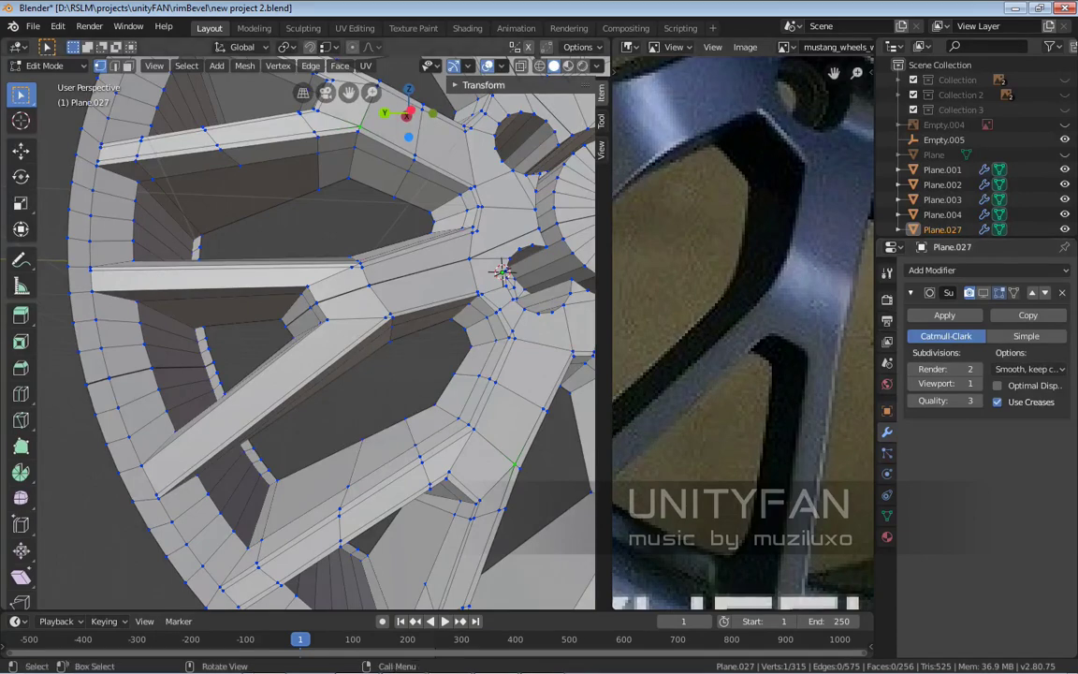
Knife-cut new edges along the junction where the strut meets the spoke, and confirm
middle_click_drag(430, 369, 477, 340)
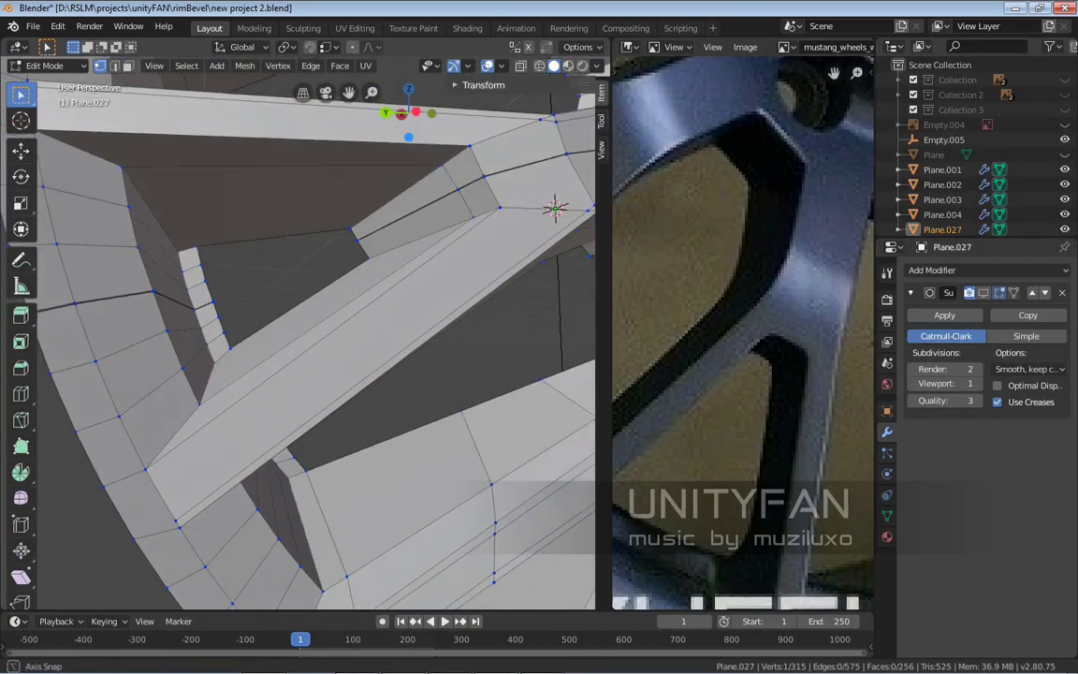
key("k")
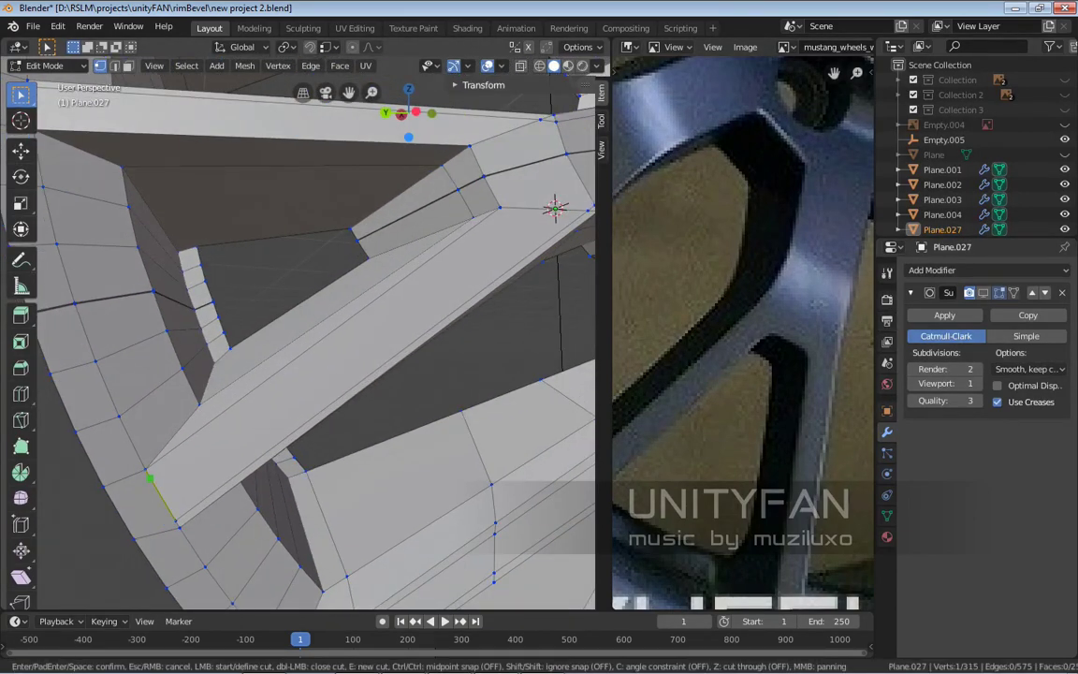
middle_click_drag(150, 479, 325, 320)
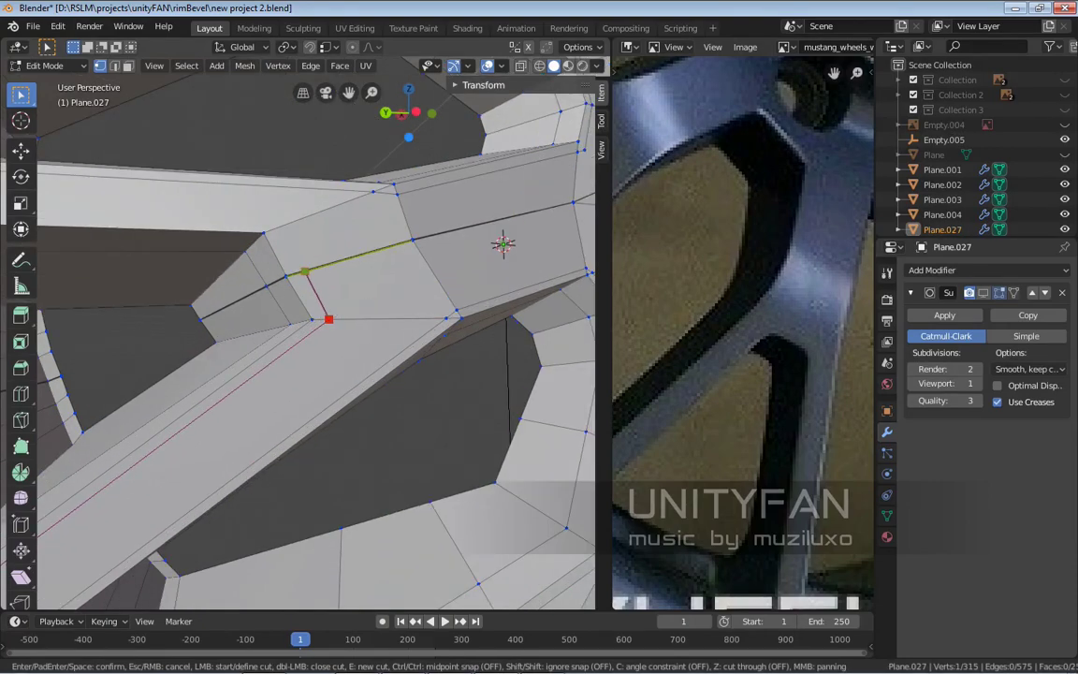
scroll(503, 244, "down", 6)
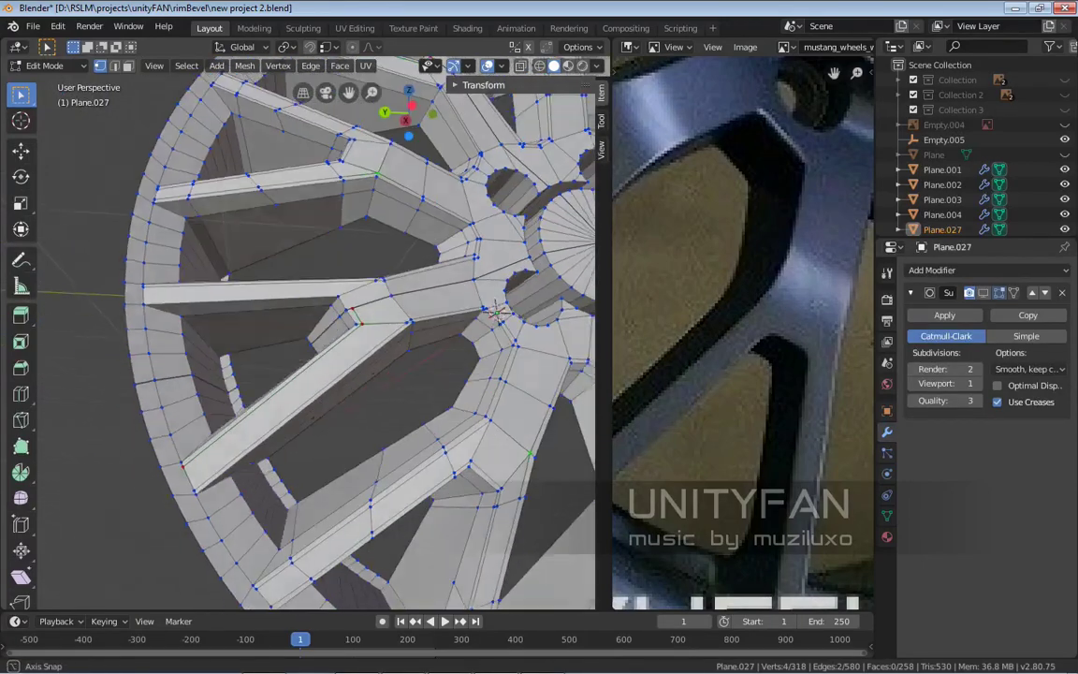
scroll(538, 311, "up", 5)
middle_click_drag(578, 308, 584, 235)
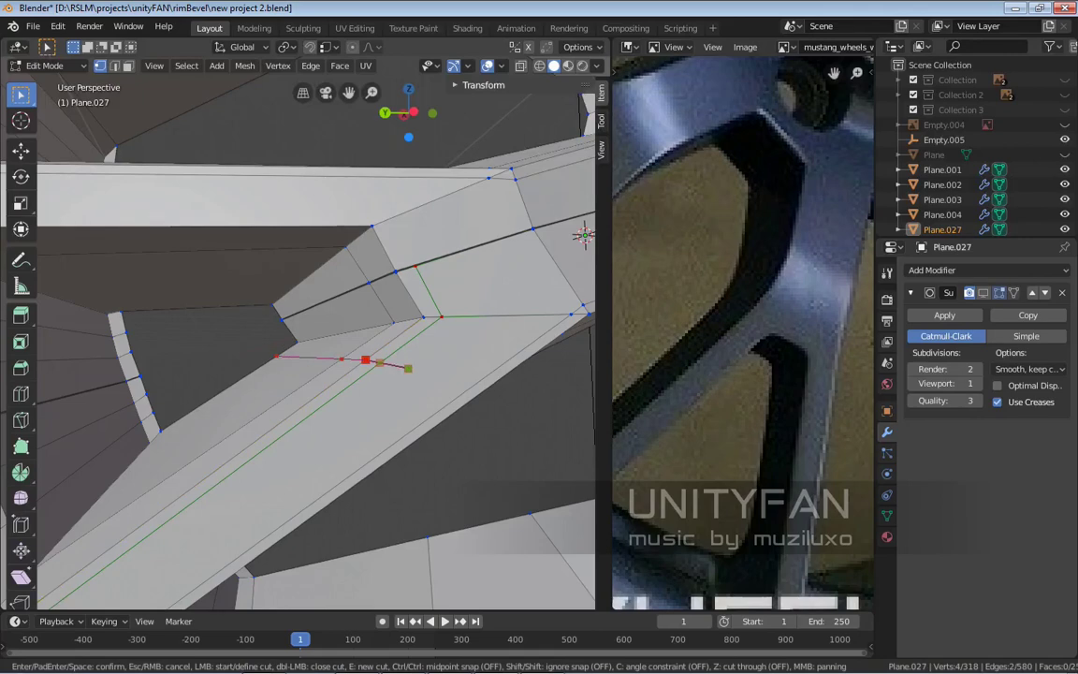
middle_click_drag(408, 367, 384, 326)
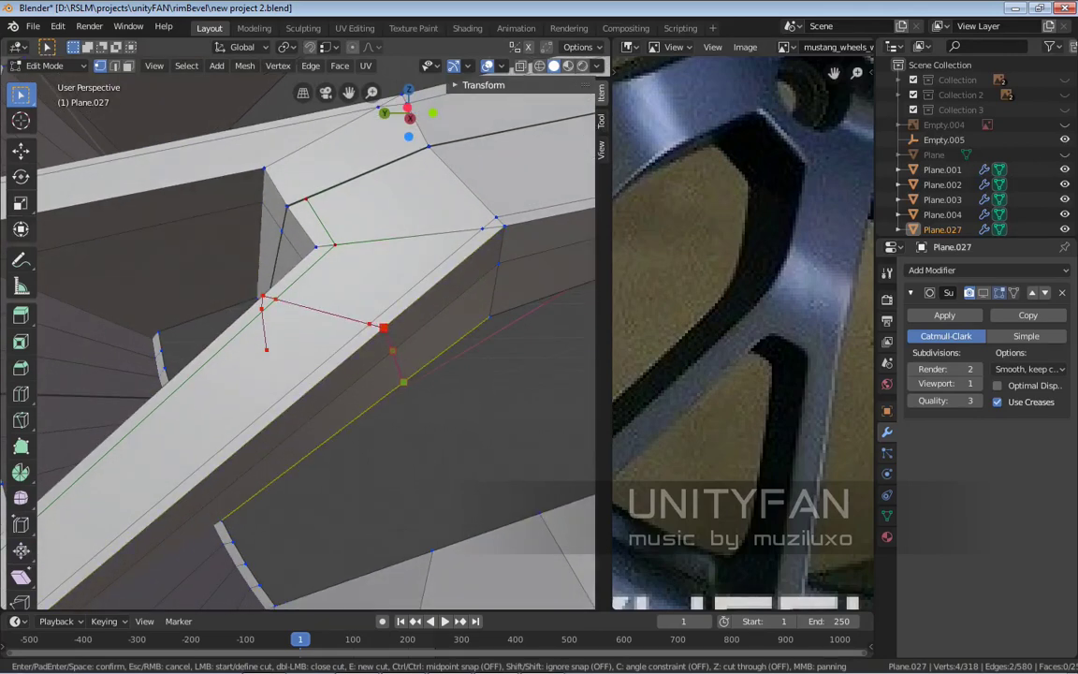
key("Return")
scroll(403, 381, "down", 5)
key("Tab")
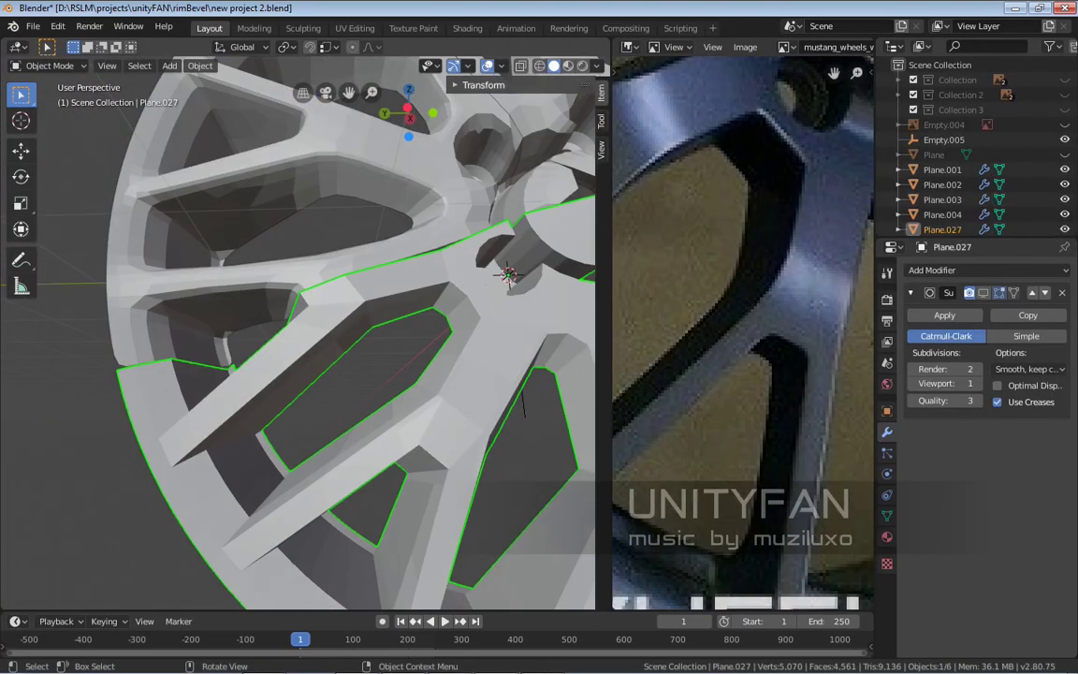
left_click(522, 404, "shift")
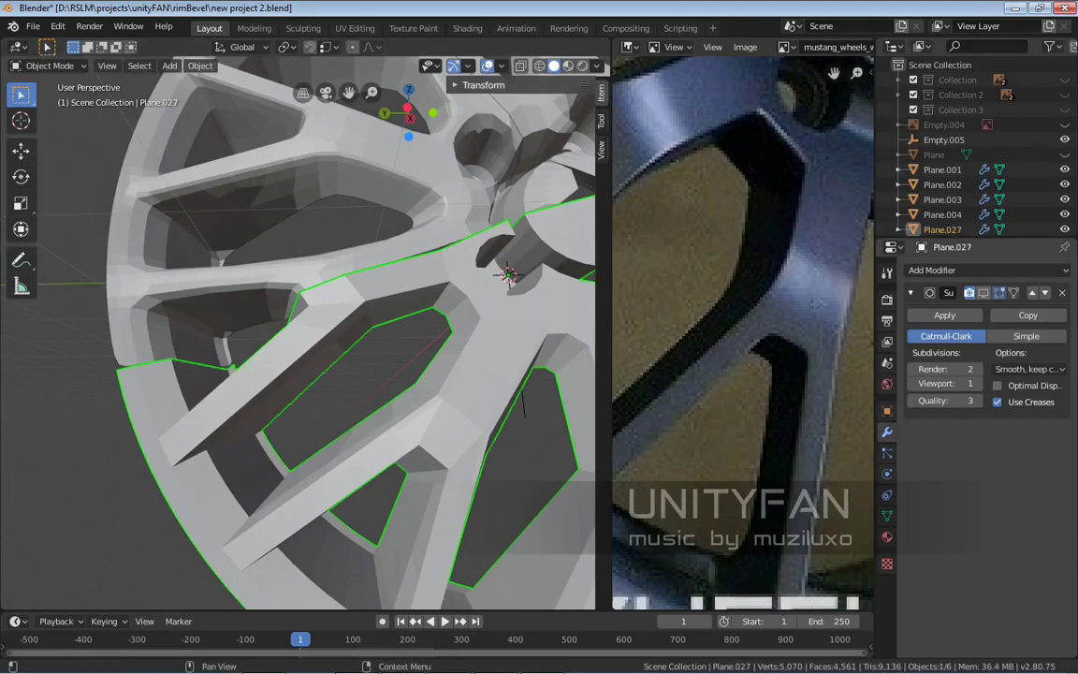
key("ctrl+1")
right_click(318, 321)
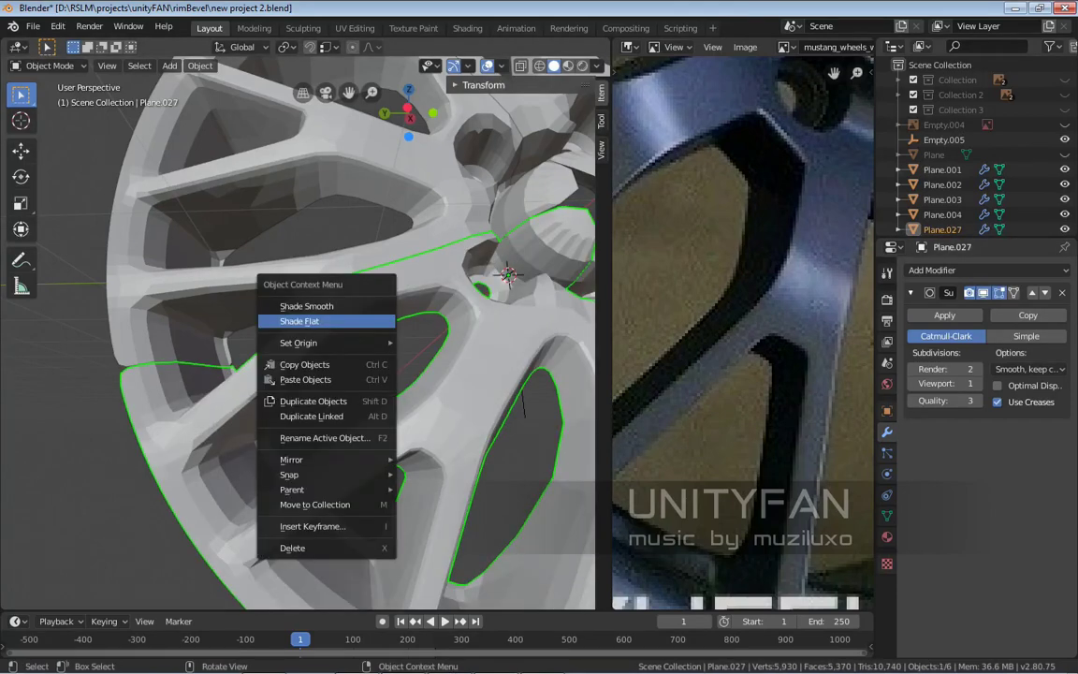
left_click(306, 306)
scroll(305, 306, "down", 3)
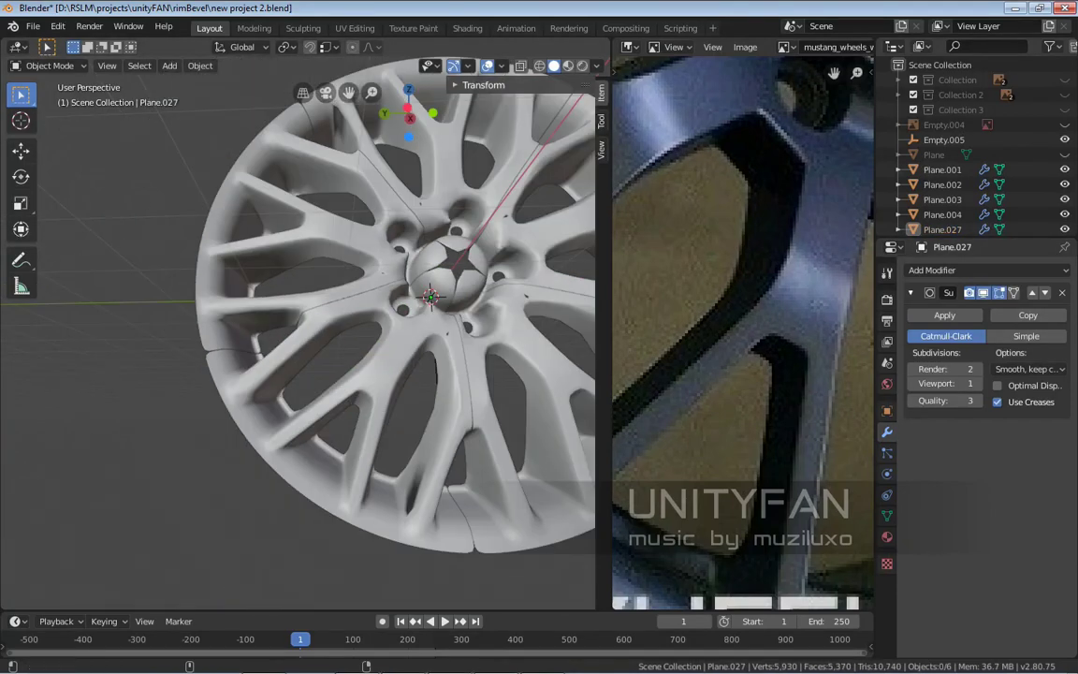
middle_click_drag(306, 305, 204, 255)
scroll(223, 288, "up", 4)
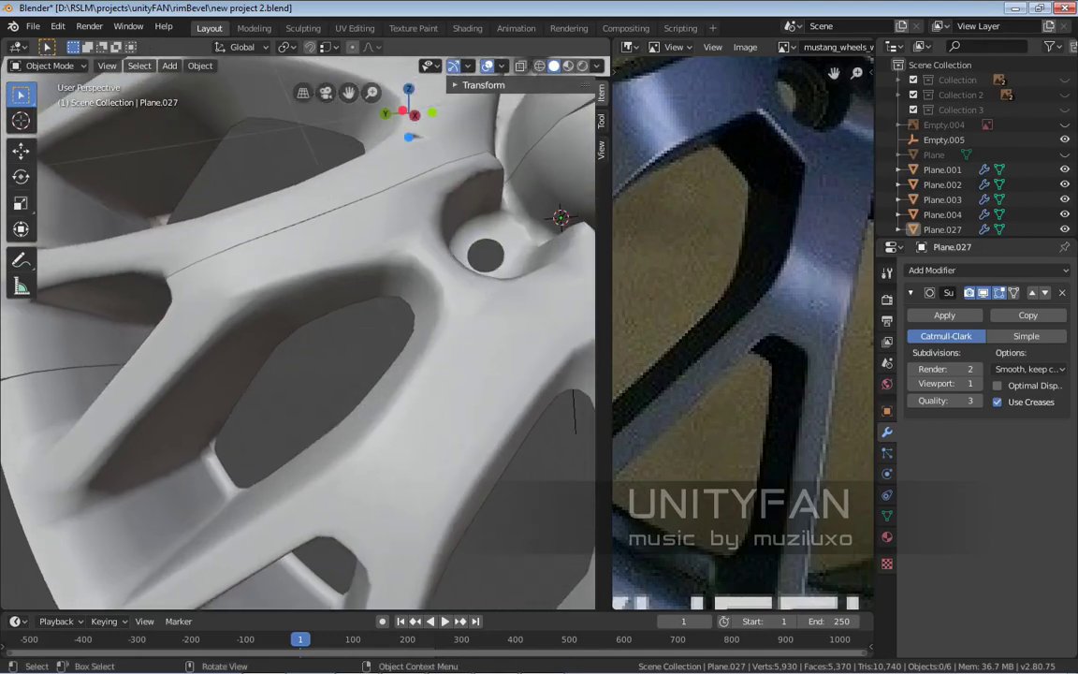
scroll(298, 332, "up", 1)
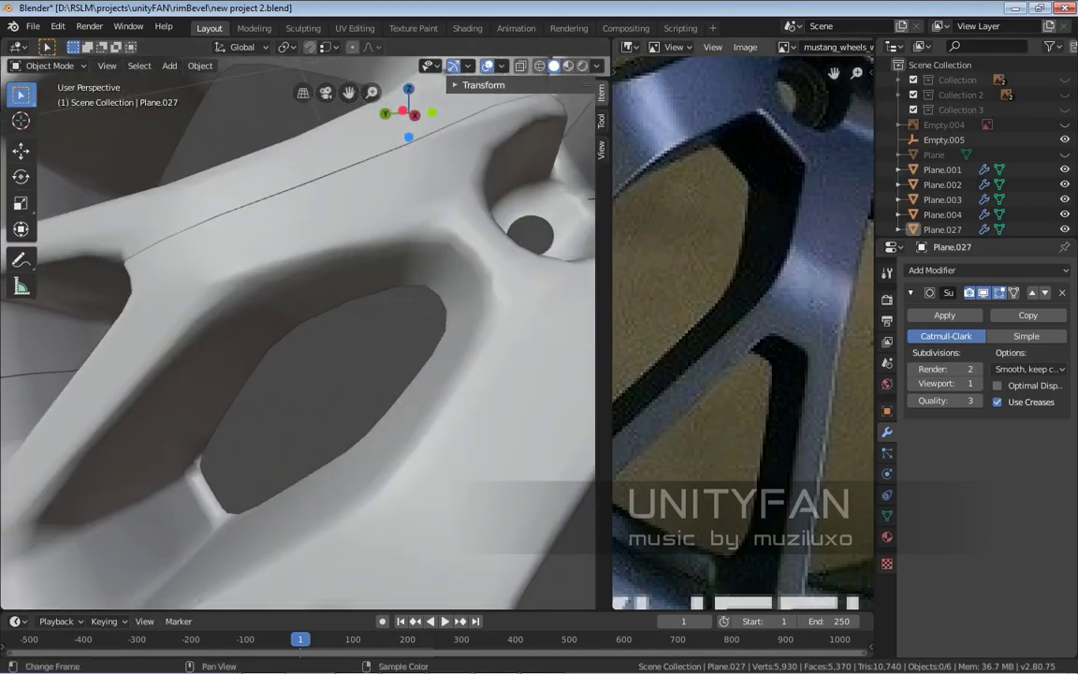
key("Tab")
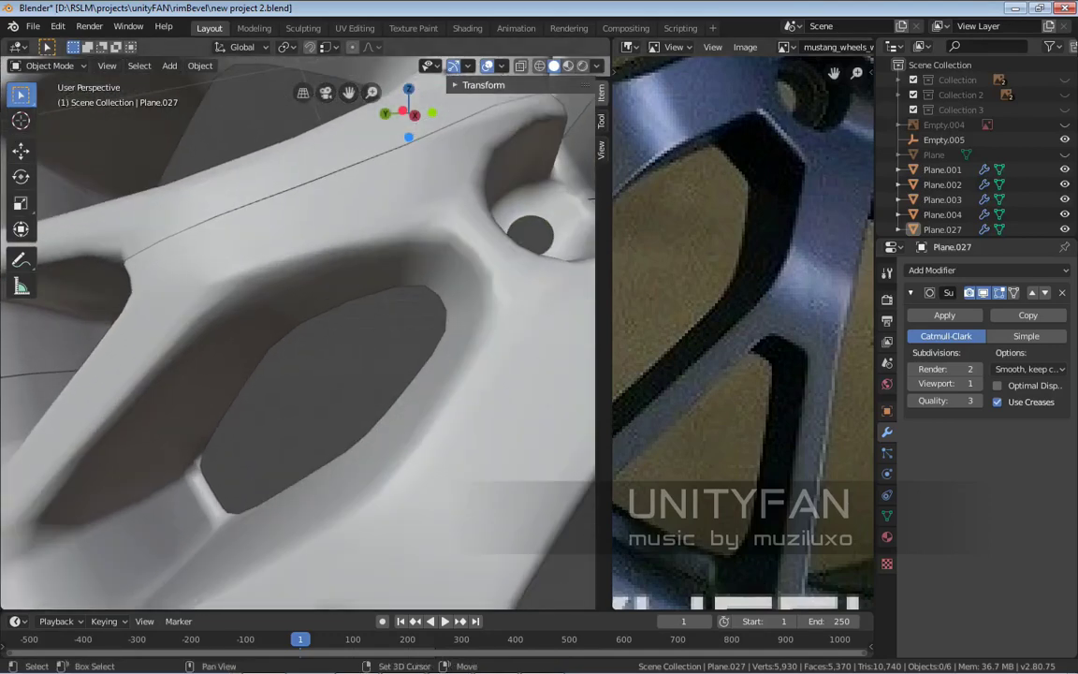
middle_click_drag(297, 332, 281, 314)
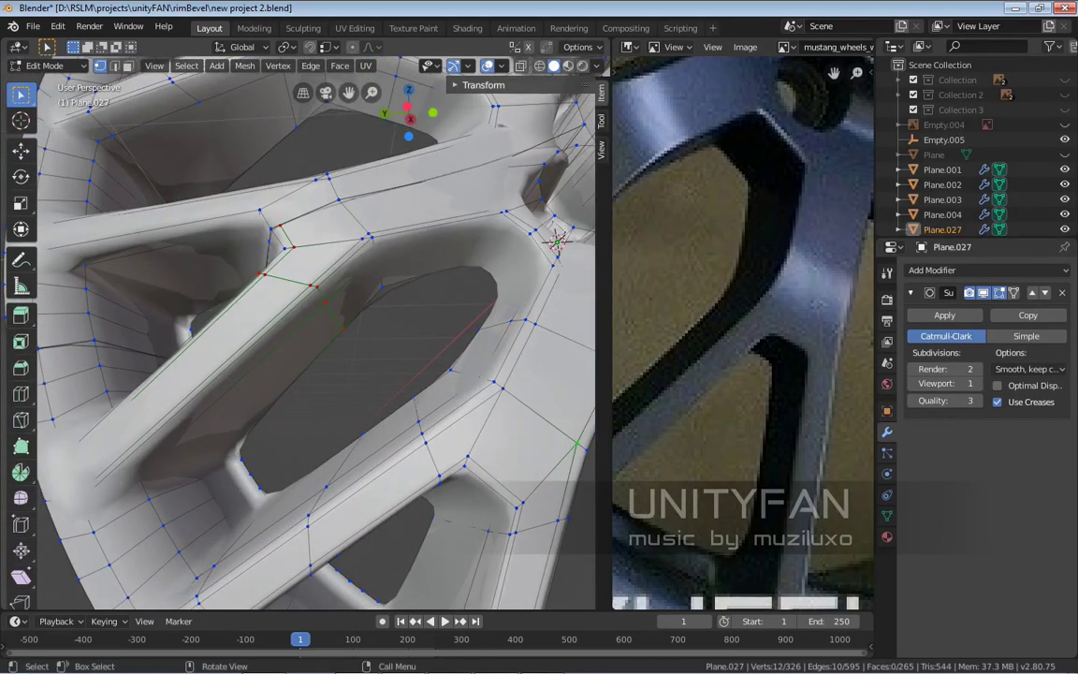
key("Tab")
right_click(235, 295)
left_click(225, 309)
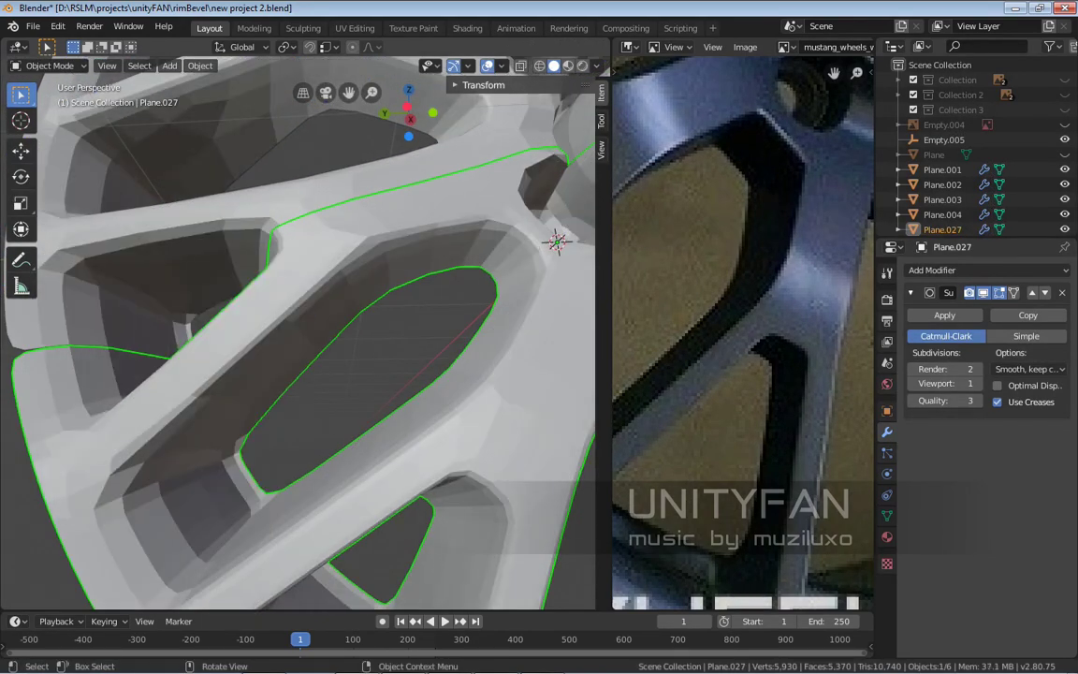
middle_click_drag(281, 313, 197, 276)
In Edit Mode, knife-cut from the strut's corner vertex along the spoke
key("Tab")
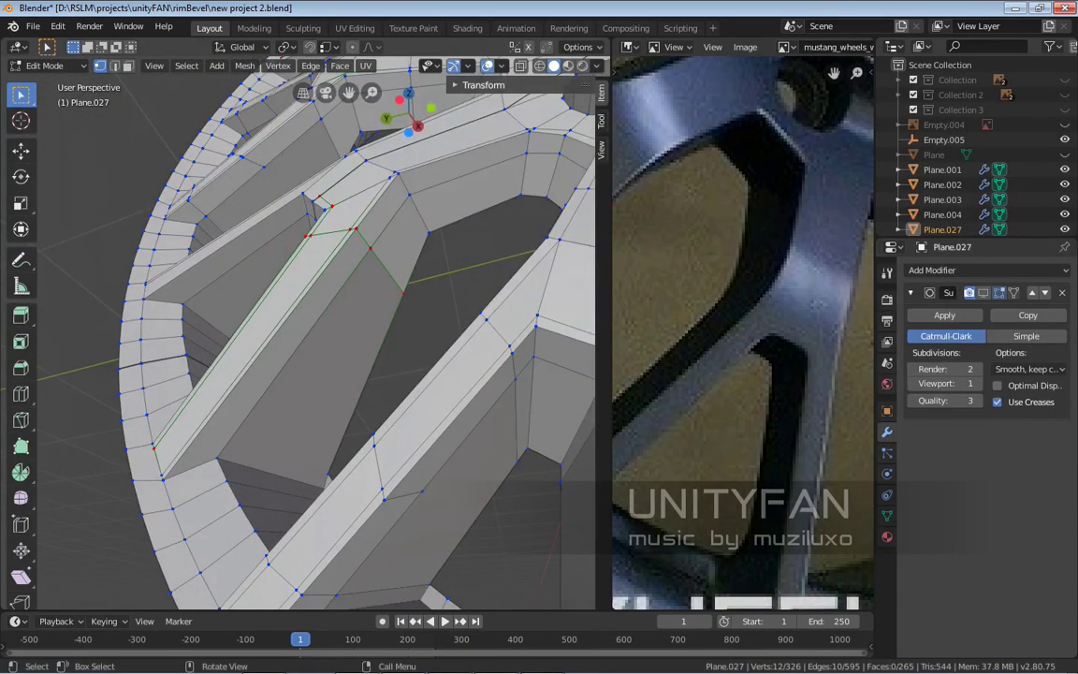
scroll(197, 276, "up", 3)
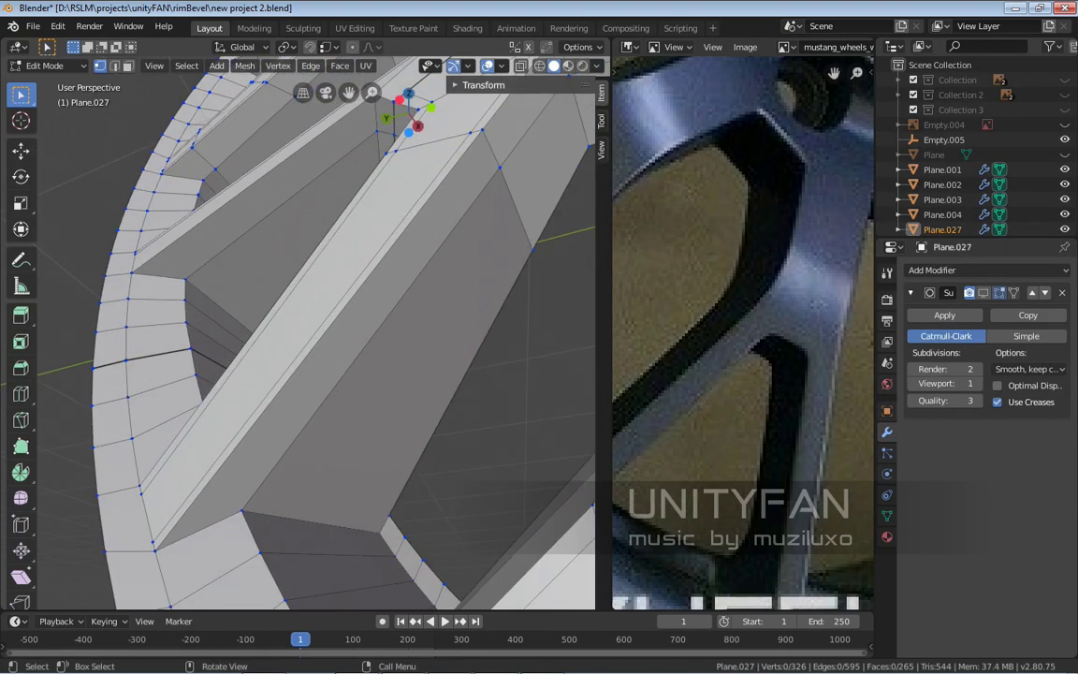
key("k")
left_click(176, 541)
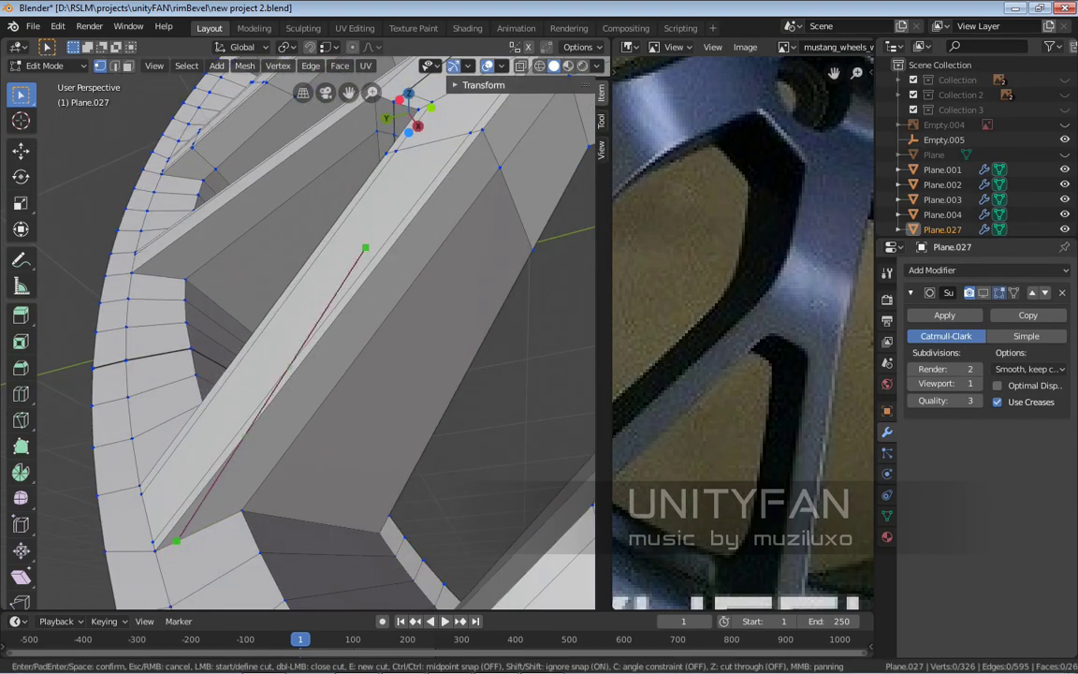
scroll(337, 271, "up", 3)
scroll(379, 295, "down", 2)
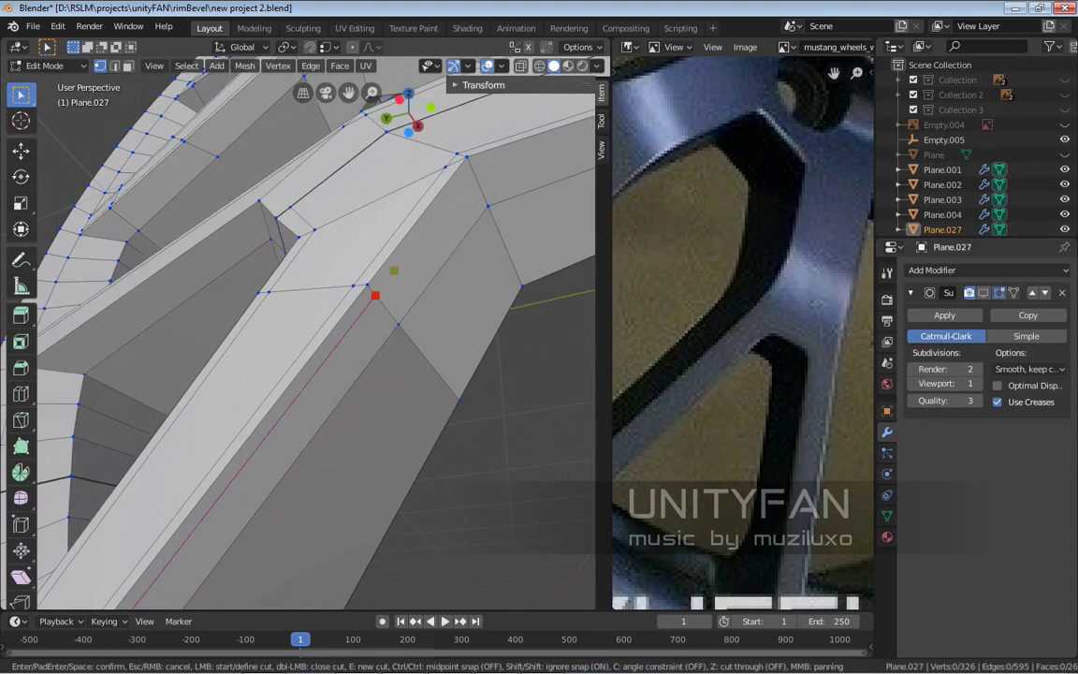
middle_click_drag(266, 300, 312, 312)
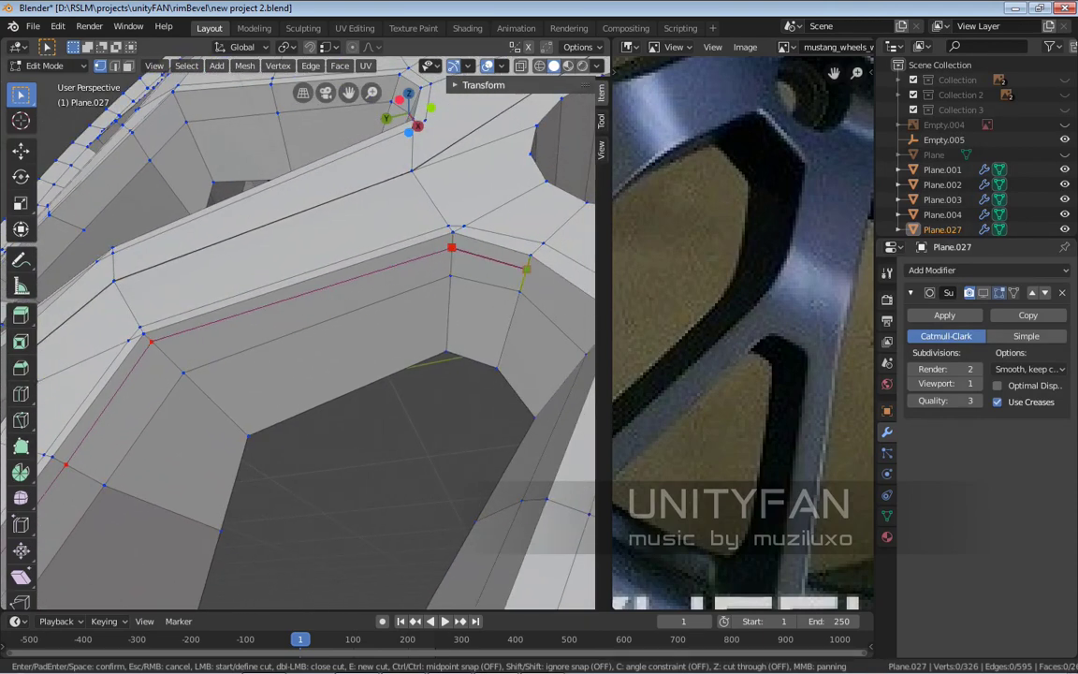
middle_click_drag(526, 268, 421, 265)
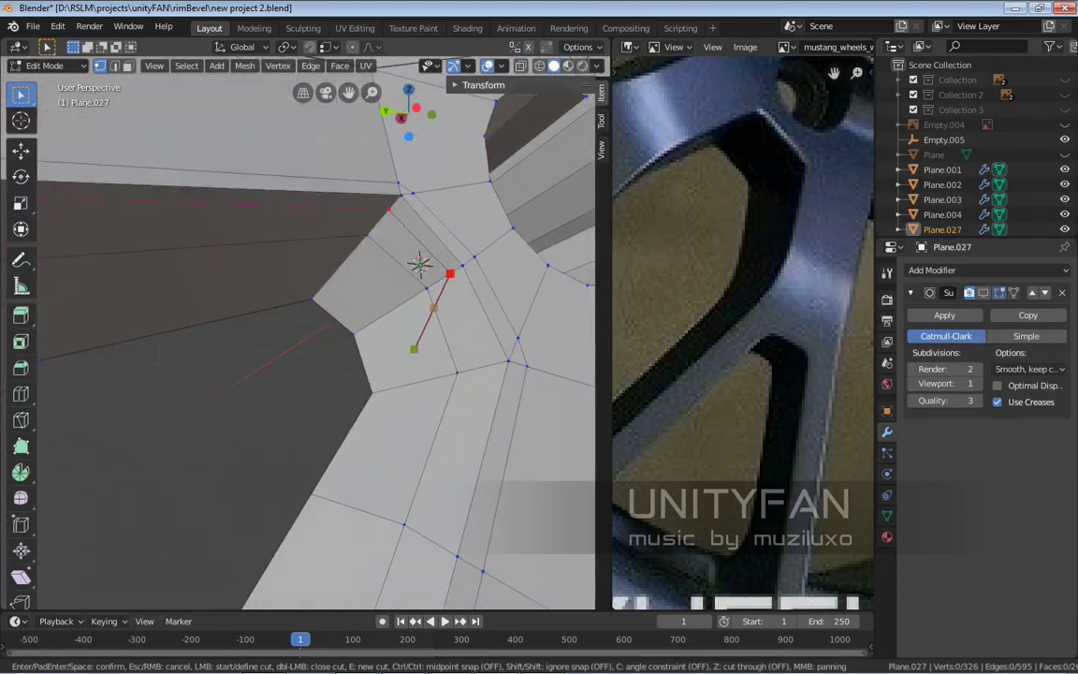
key("Return")
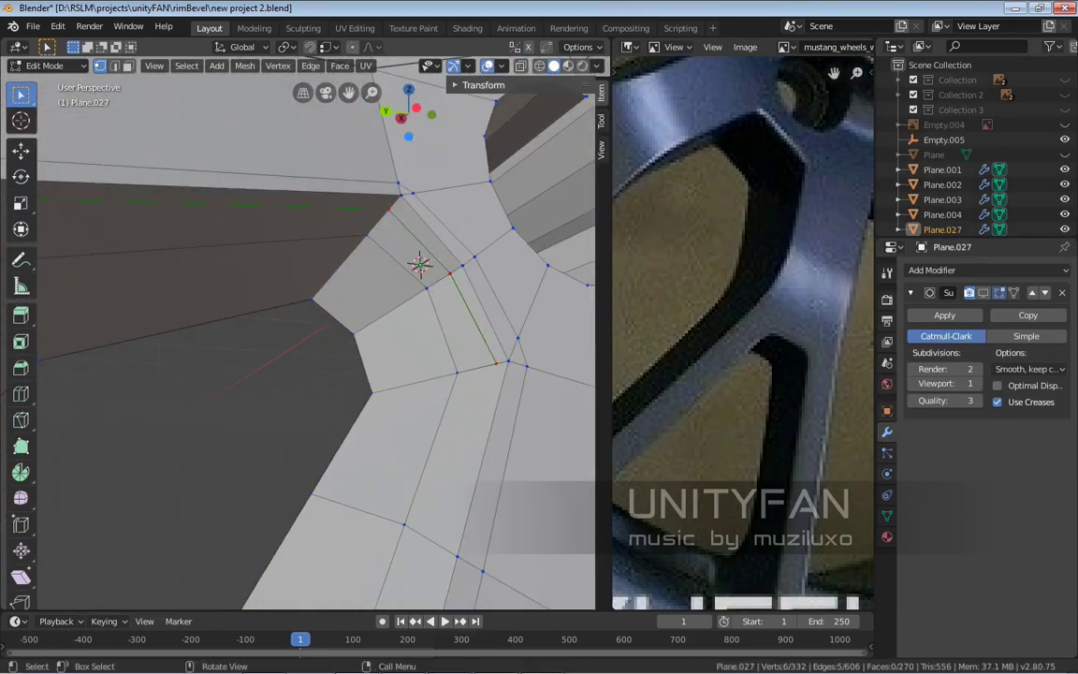
scroll(392, 281, "down", 2)
Make a second knife cut along the spoke edge toward its corner
scroll(392, 281, "up", 3)
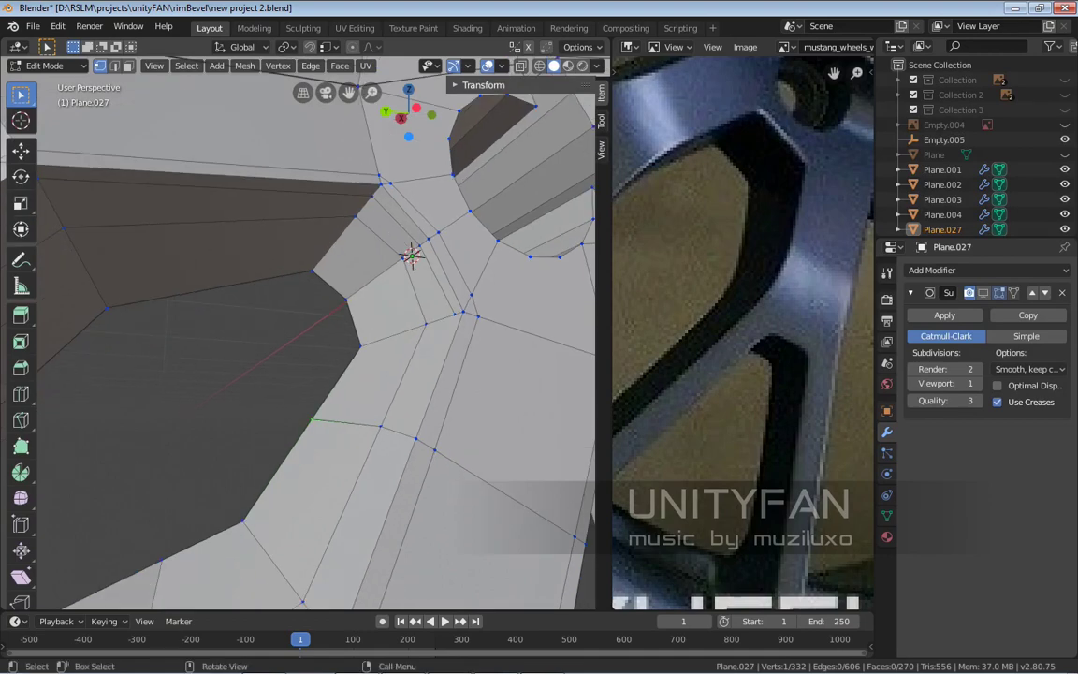
key("k")
left_click(412, 255)
middle_click_drag(412, 254, 436, 215)
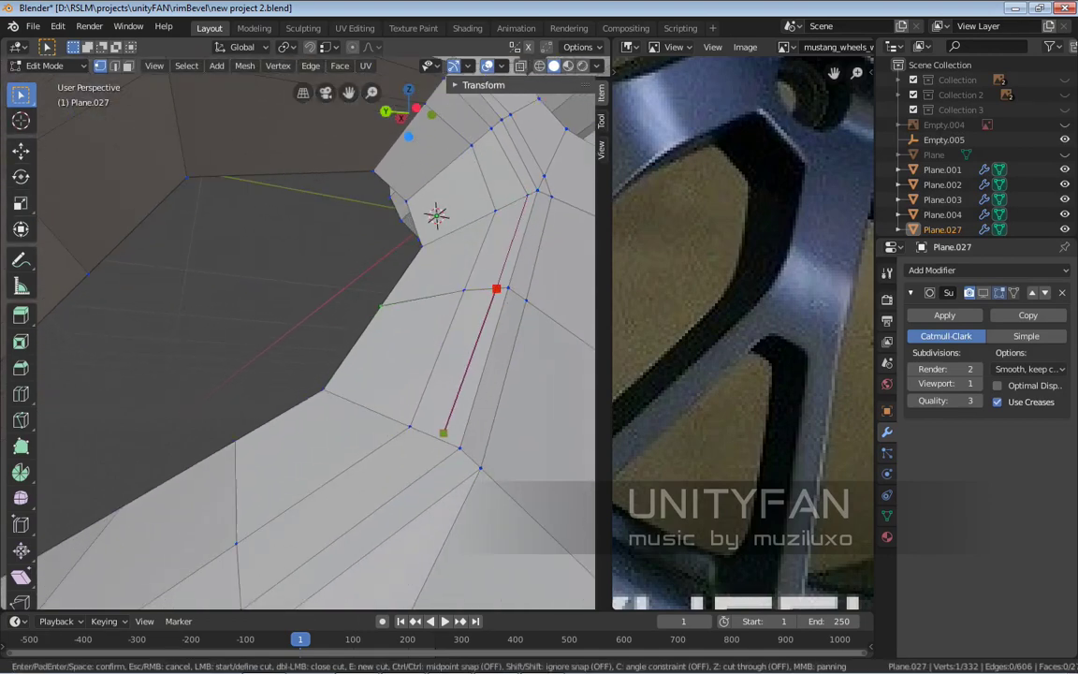
middle_click_drag(436, 215, 465, 363)
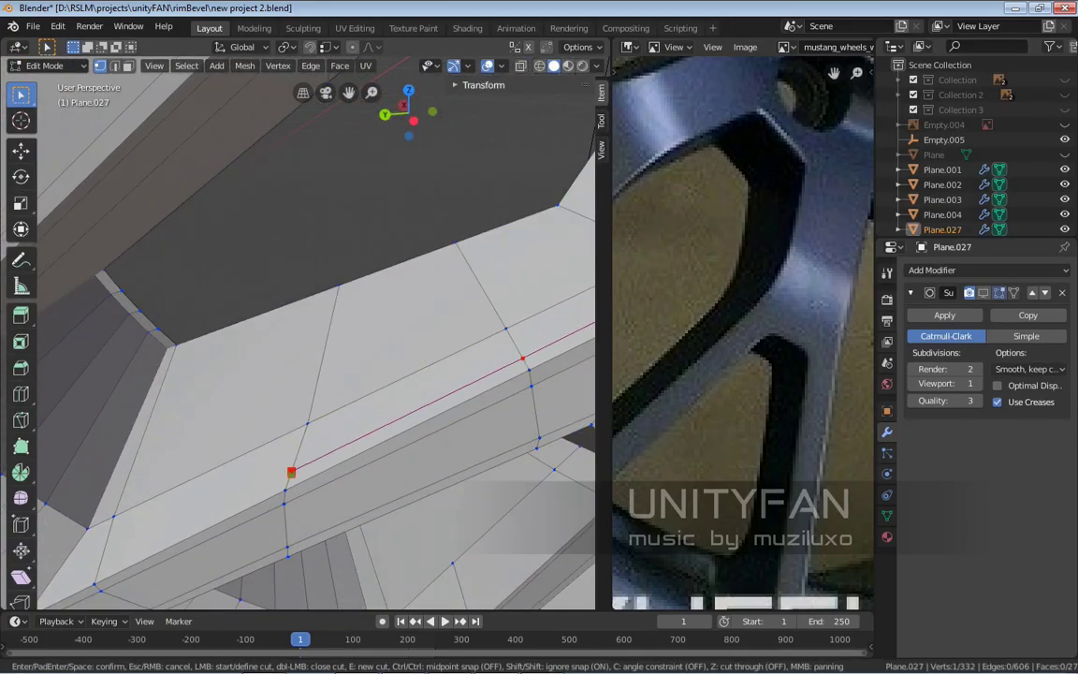
middle_click_drag(522, 358, 566, 397)
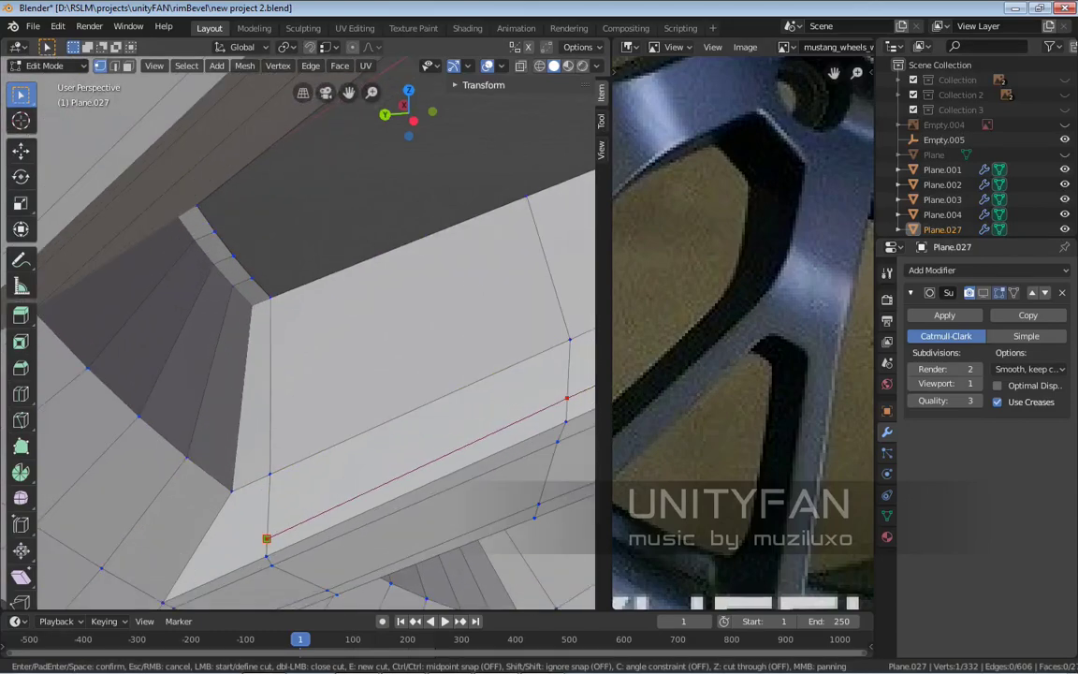
middle_click_drag(510, 426, 449, 493)
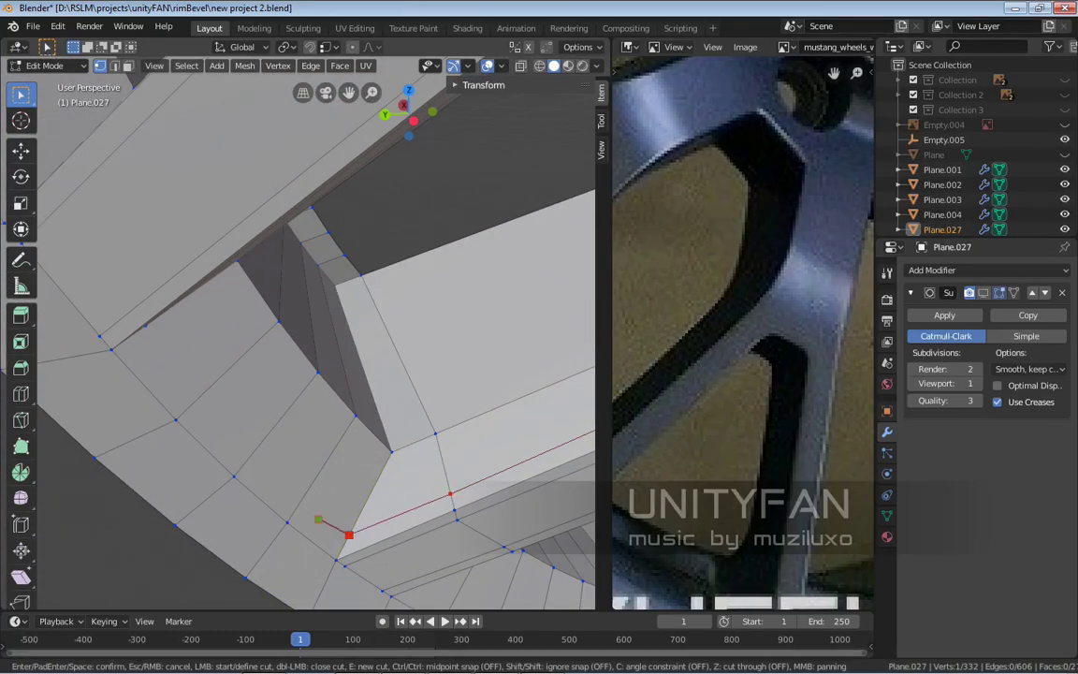
key("Return")
Add a third knife cut from the snapped corner vertex and return to object mode
middle_click_drag(348, 534, 373, 590)
key("k")
left_click(356, 524)
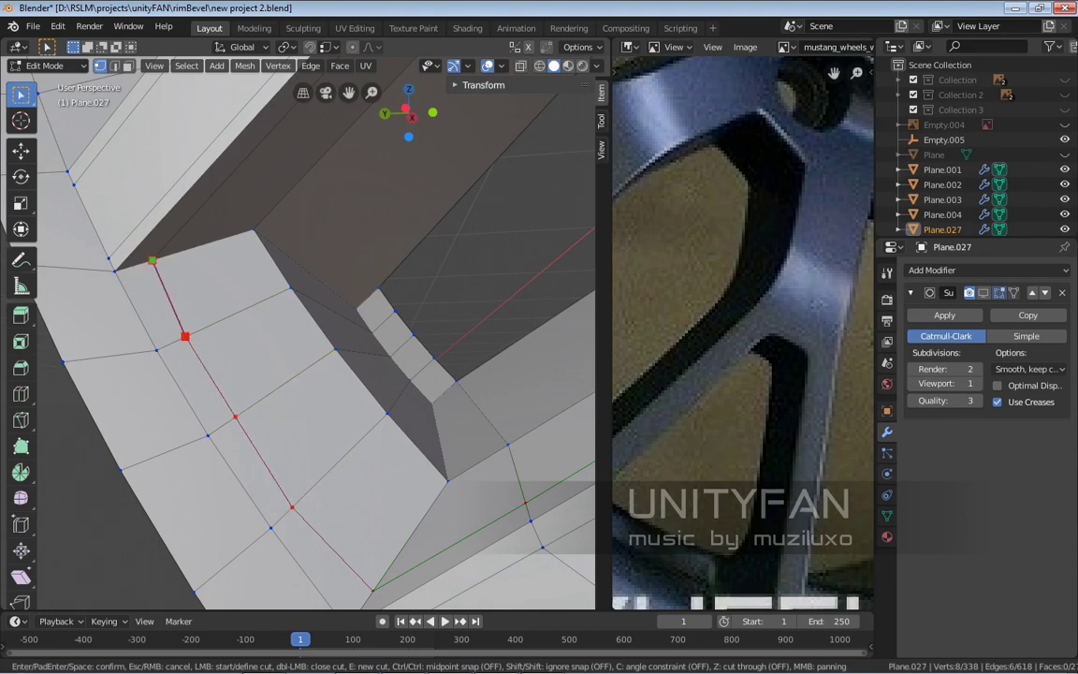
key("Return")
scroll(300, 332, "down", 6)
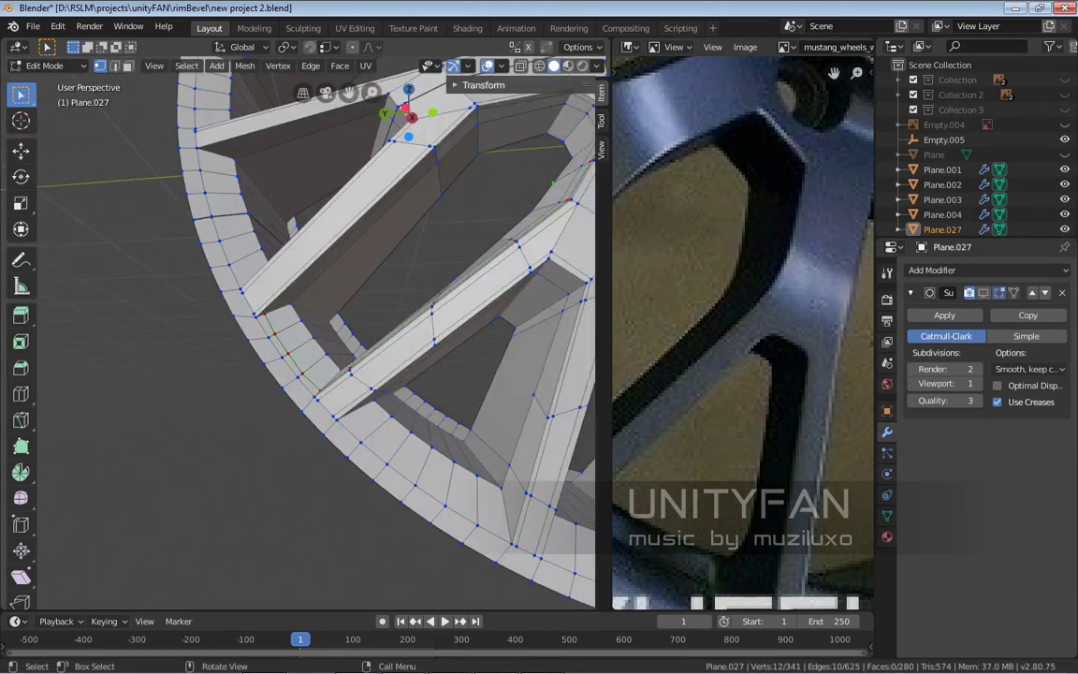
key("Tab")
Apply Shade Smooth to Plane.027 and inspect the rim's edge around the hub
middle_click_drag(440, 281, 482, 256)
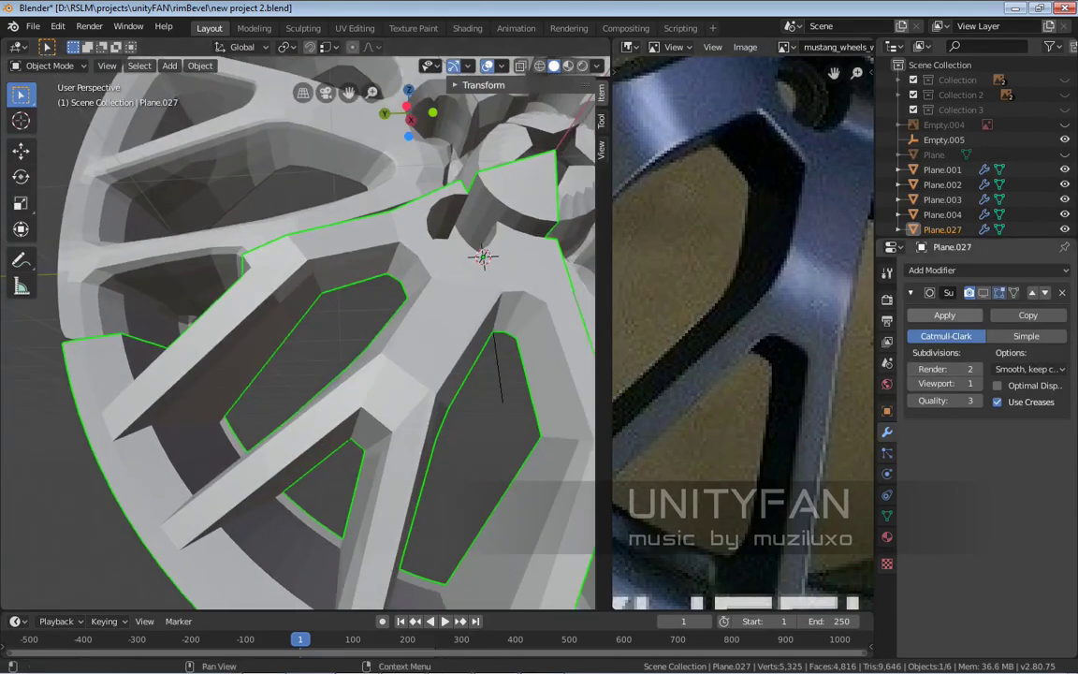
right_click(215, 290)
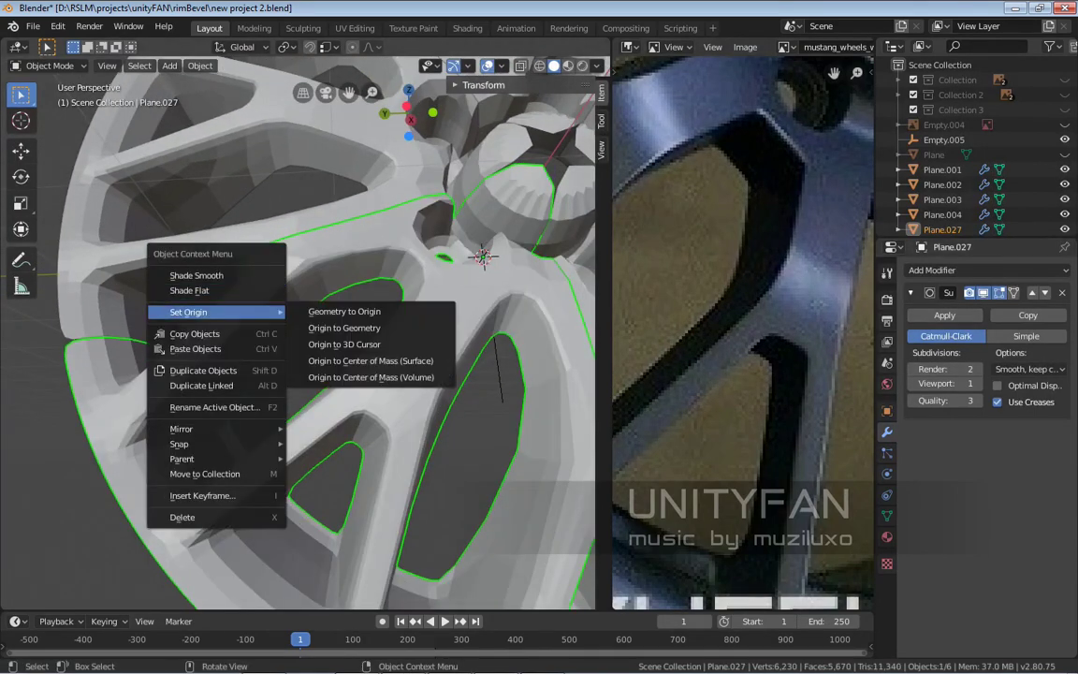
left_click(198, 275)
scroll(309, 327, "down", 2)
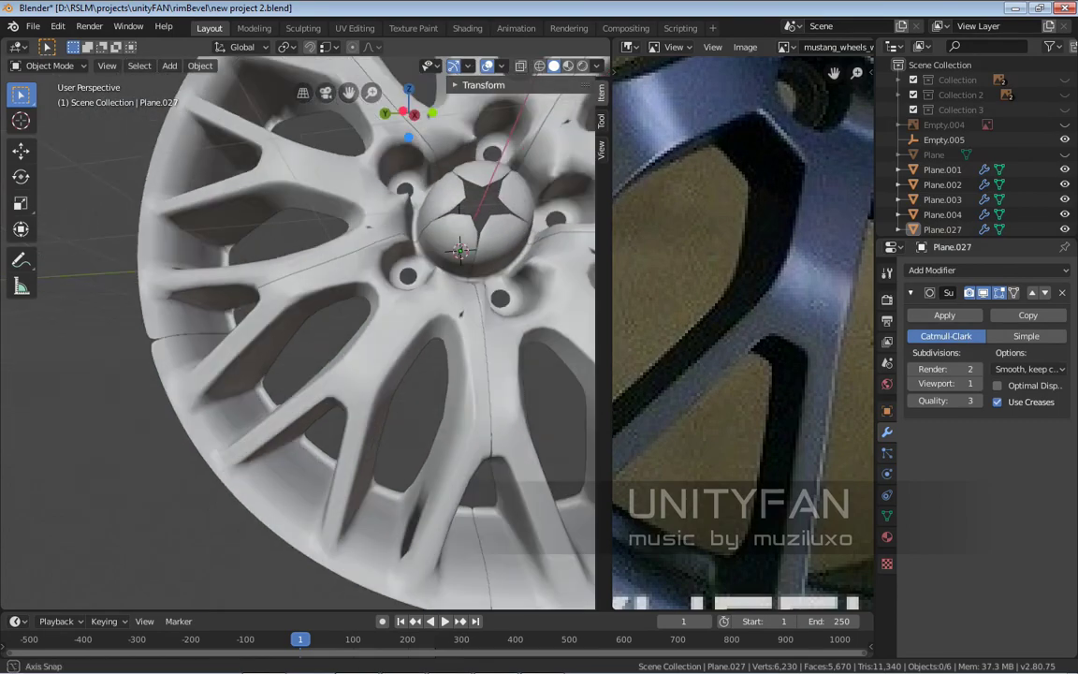
middle_click_drag(308, 328, 288, 341)
scroll(298, 332, "up", 6)
scroll(309, 337, "down", 4)
scroll(308, 337, "up", 5)
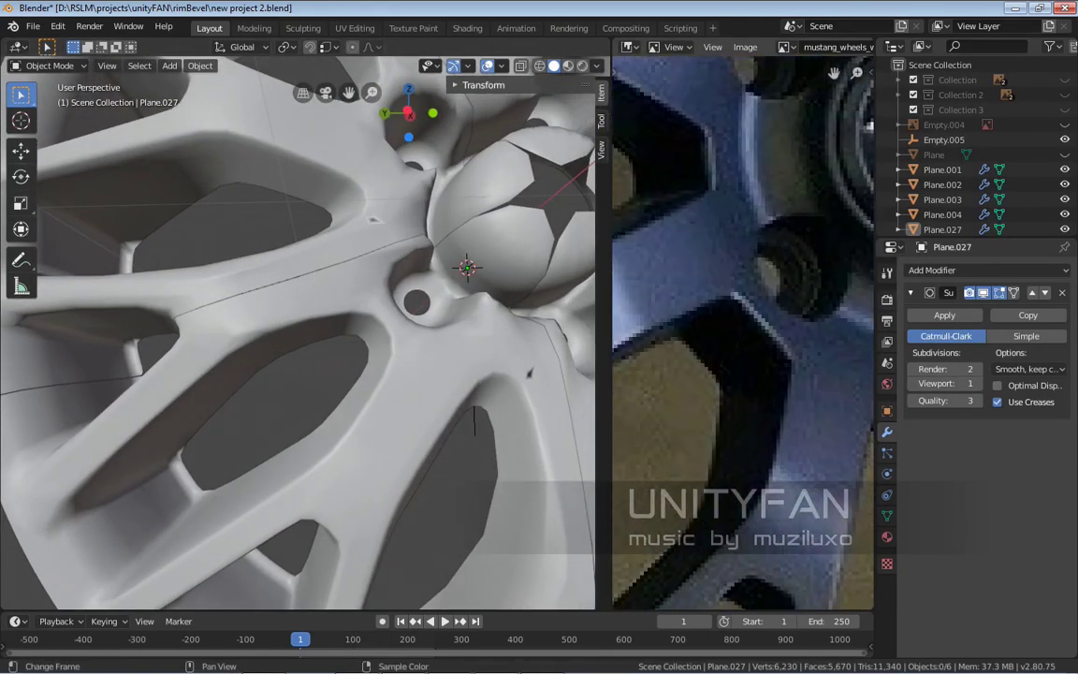
middle_click_drag(288, 341, 225, 337)
Merge a spoke vertex pair at the last vertex, reducing 341 vertices to 340
key("Tab")
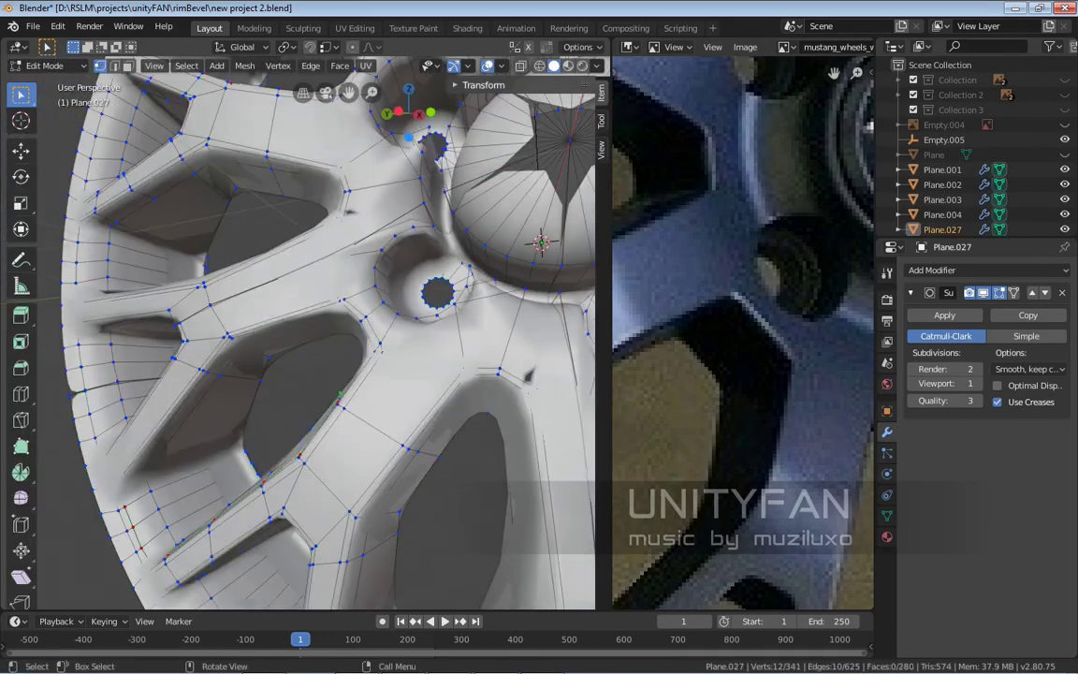
scroll(309, 336, "up", 3)
middle_click_drag(309, 336, 346, 253, "shift")
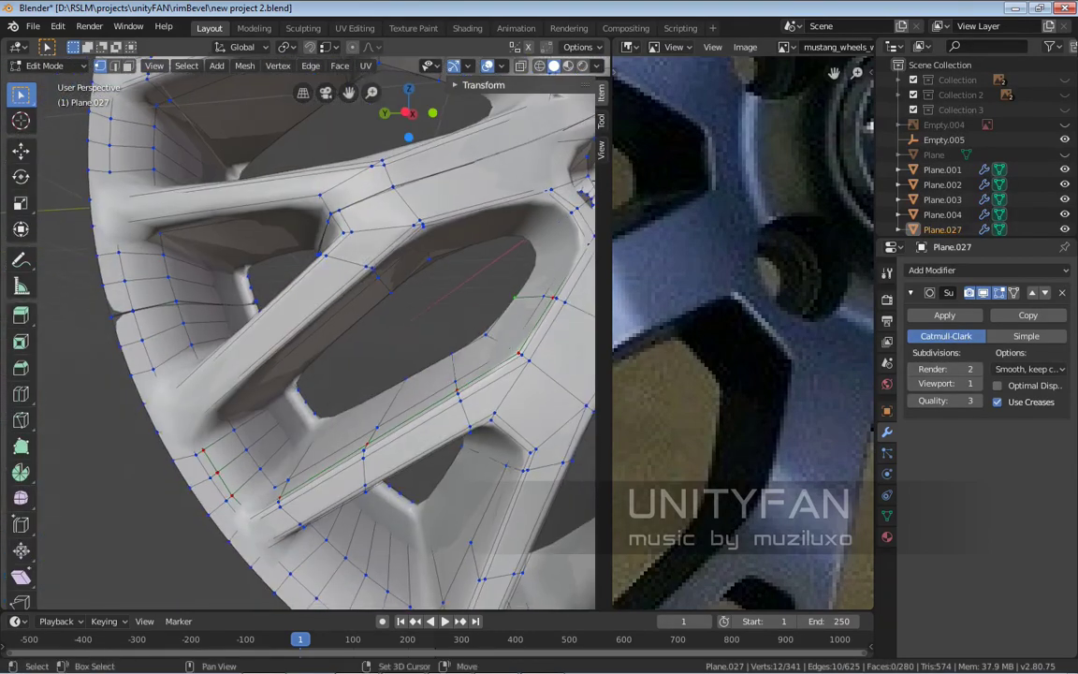
scroll(299, 332, "up", 5)
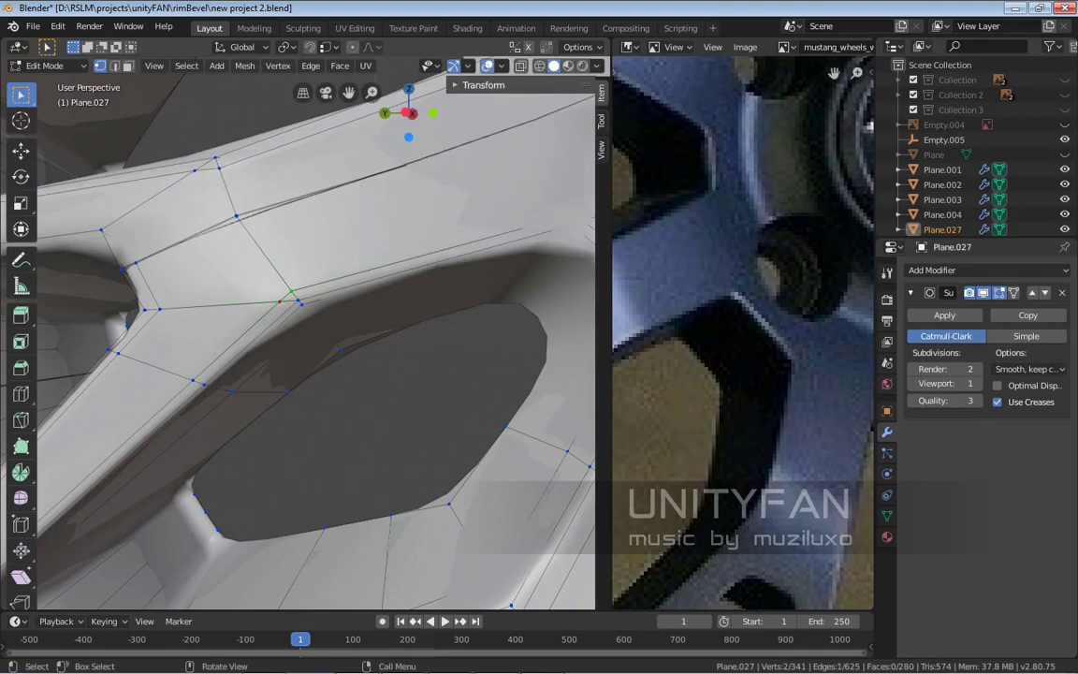
key("m")
left_click(301, 234)
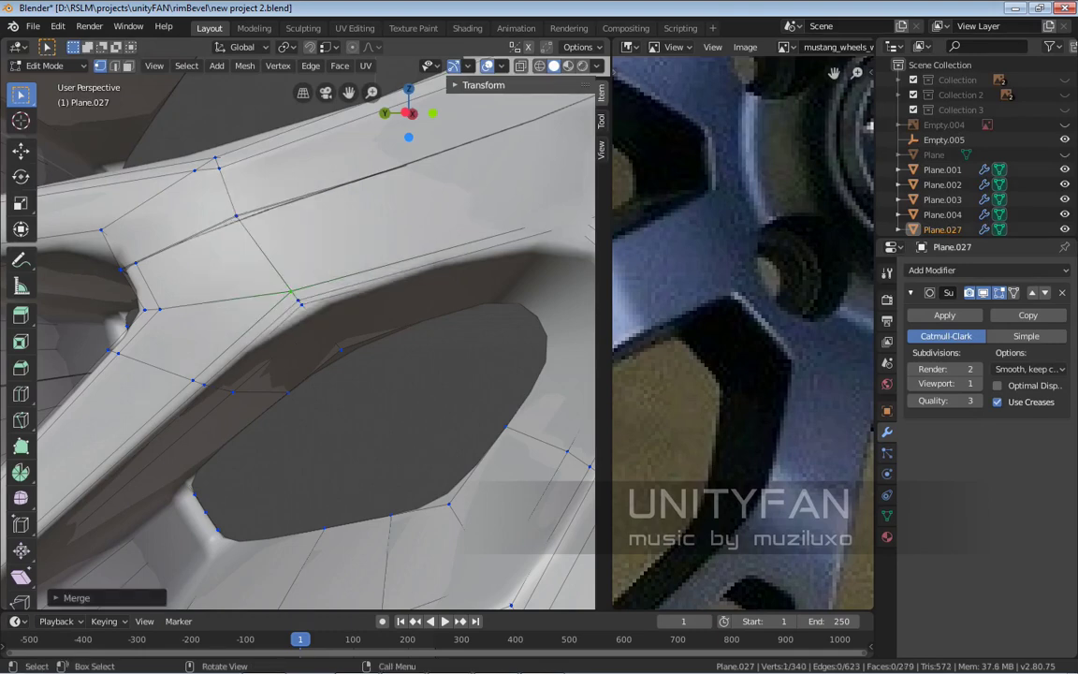
scroll(302, 234, "down", 4)
middle_click_drag(309, 336, 384, 266, "shift")
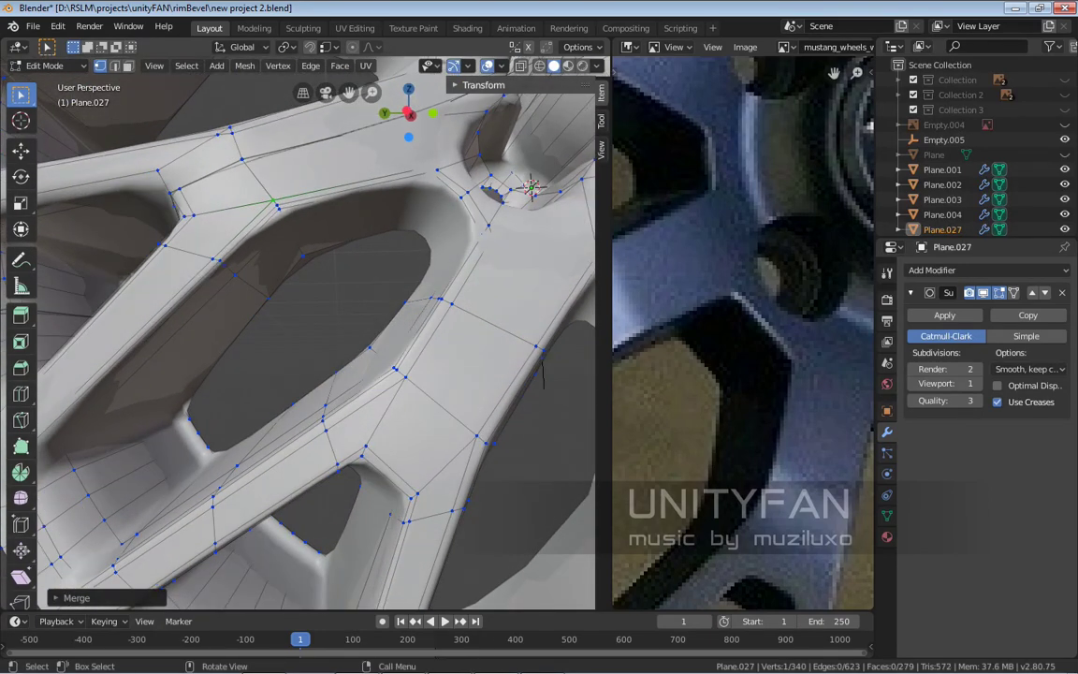
Set Plane.027 to Shade Flat, hide subdivision in the viewport, and return to Edit Mode
key("Tab")
middle_click_drag(543, 375, 560, 365)
right_click(323, 281)
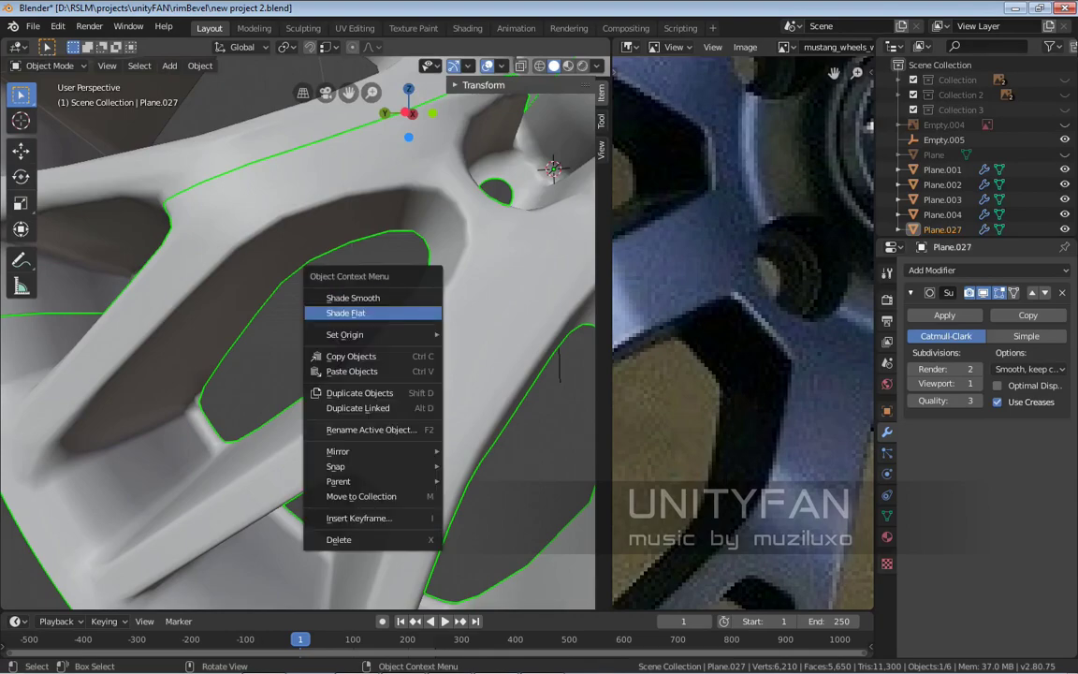
left_click(323, 298)
left_click(982, 292)
middle_click_drag(552, 187, 493, 262, "shift")
key("Tab")
Knife-cut across a spoke face near the hub
scroll(299, 332, "up", 3)
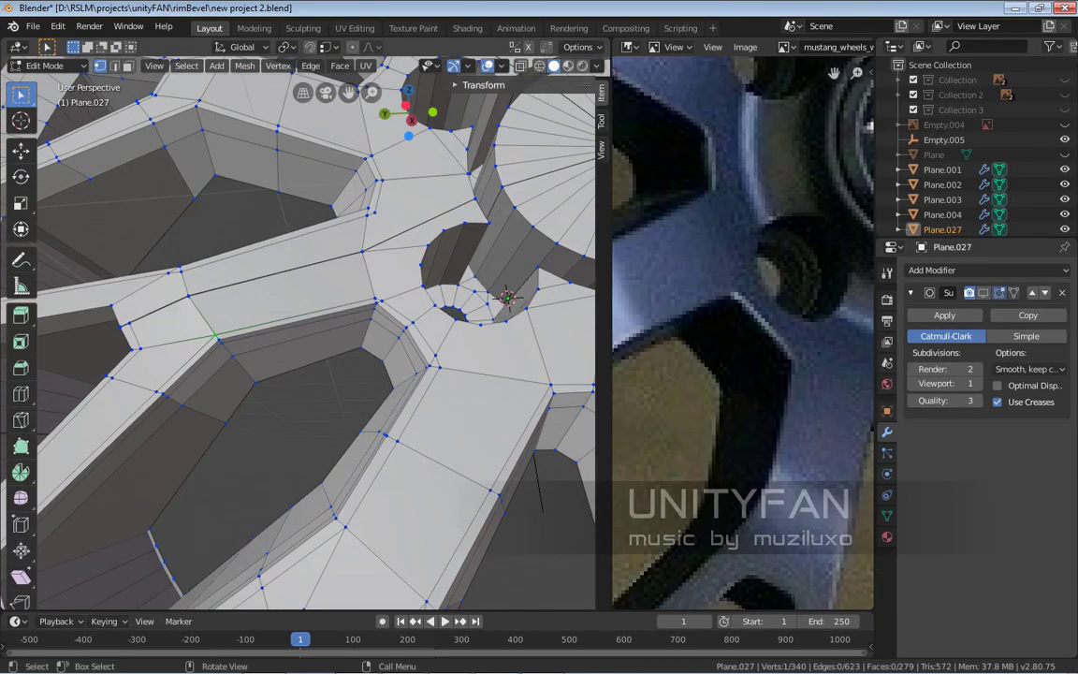
key("k")
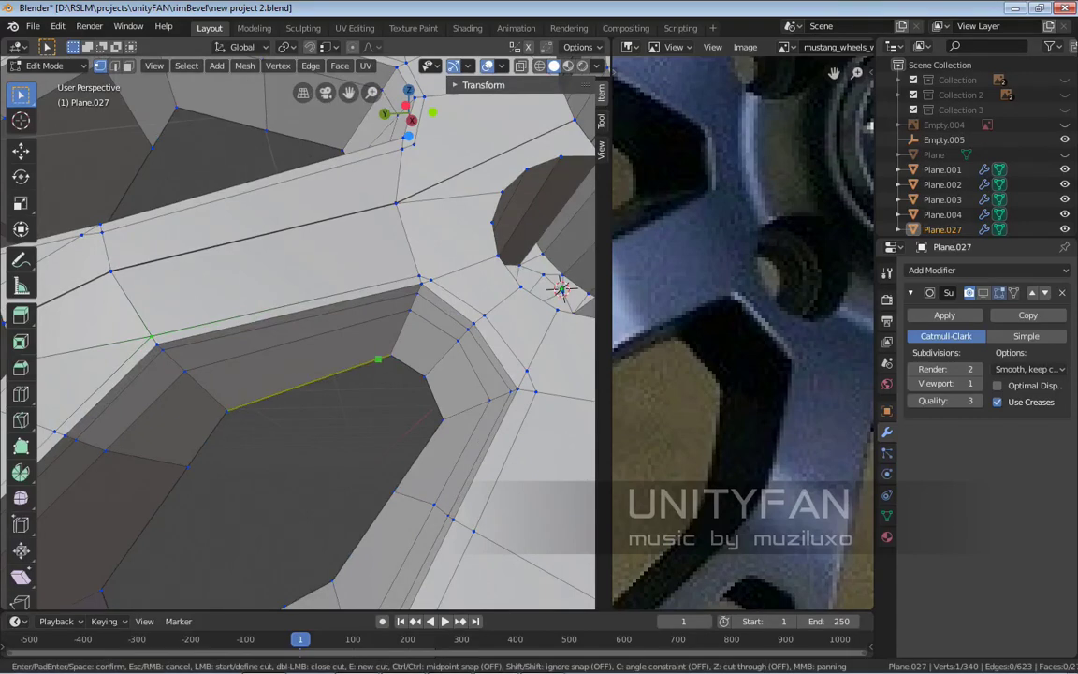
middle_click_drag(373, 360, 333, 370)
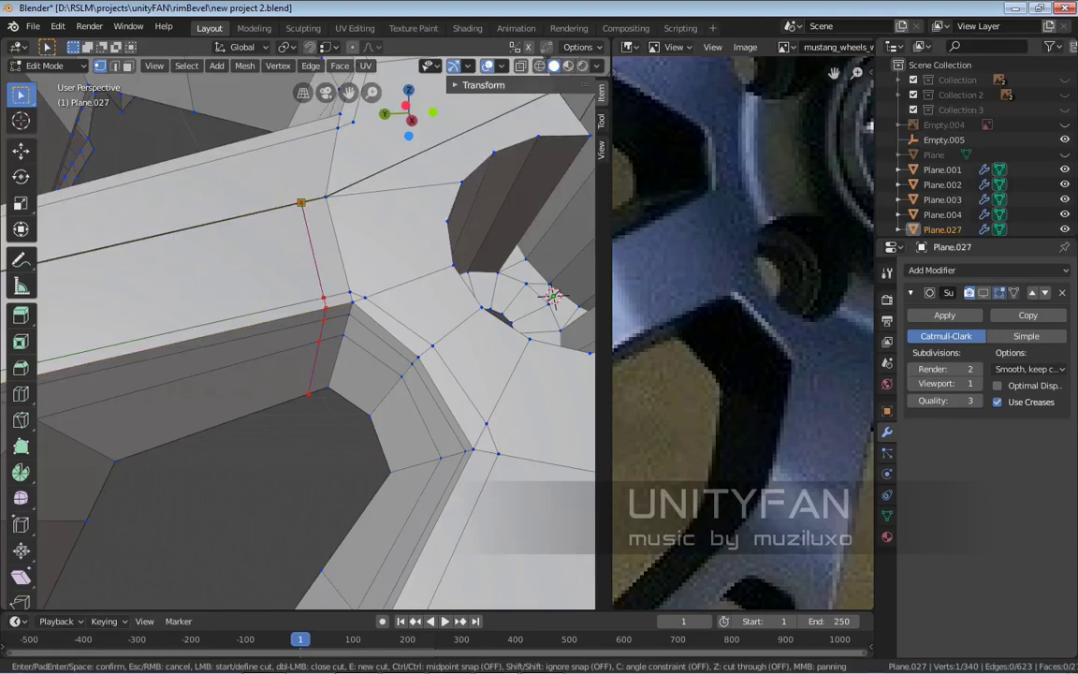
key("Return")
middle_click_drag(309, 328, 393, 332)
Add another knife cut across neighbouring spoke faces, then return to object mode
key("k")
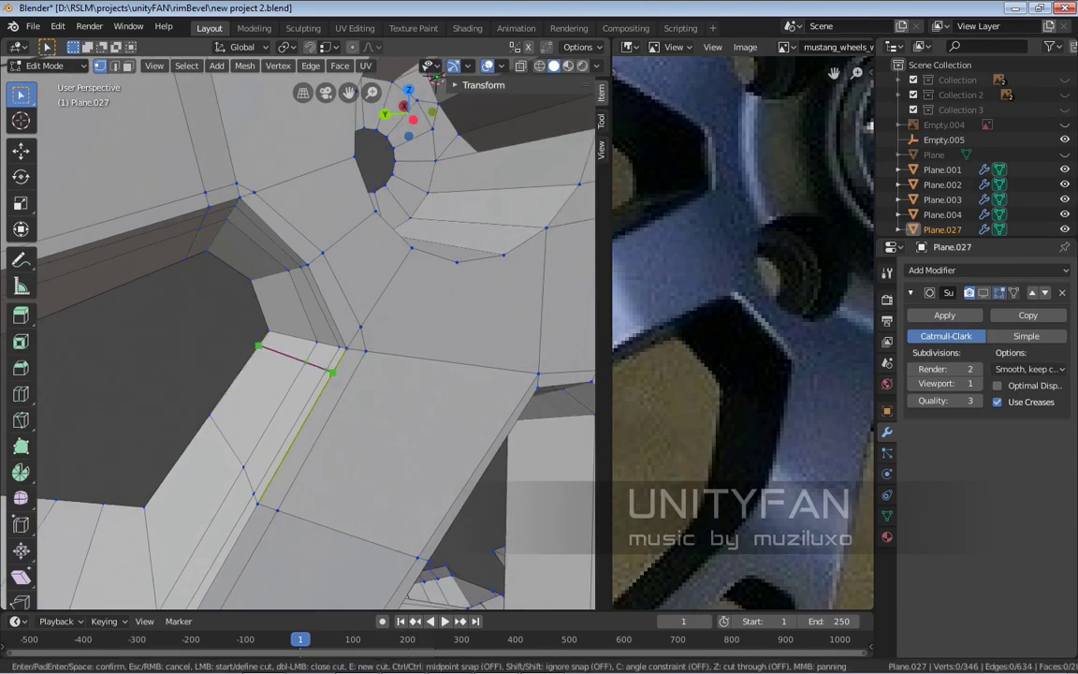
middle_click_drag(386, 369, 486, 196)
scroll(430, 299, "down", 3)
scroll(291, 328, "up", 2)
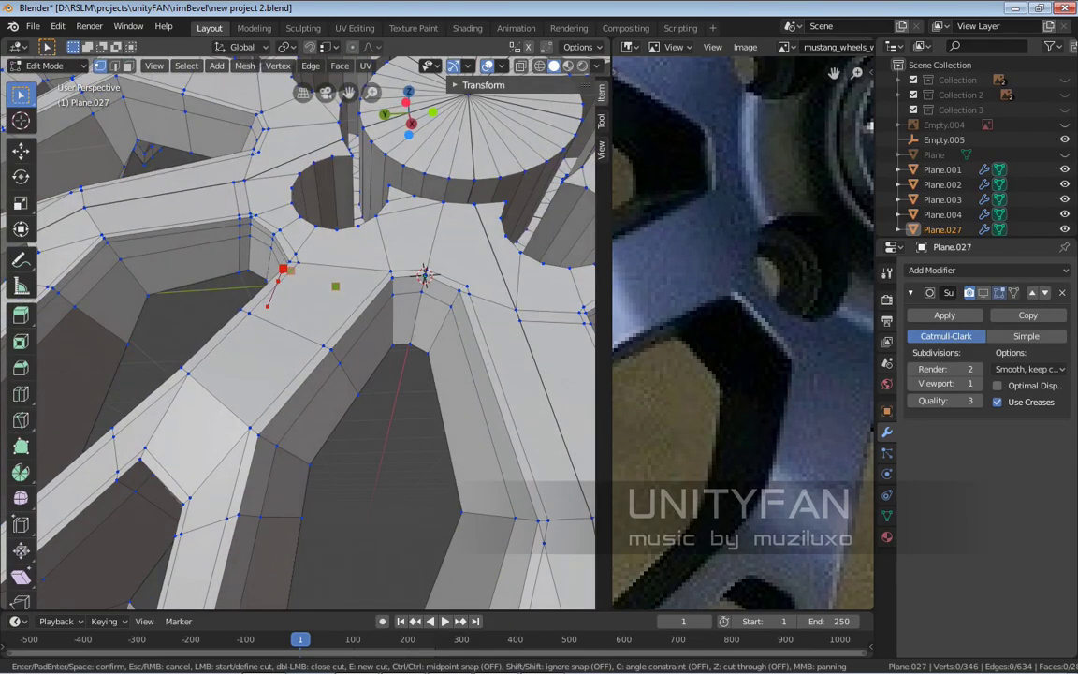
middle_click_drag(337, 281, 332, 334)
scroll(296, 312, "up", 2)
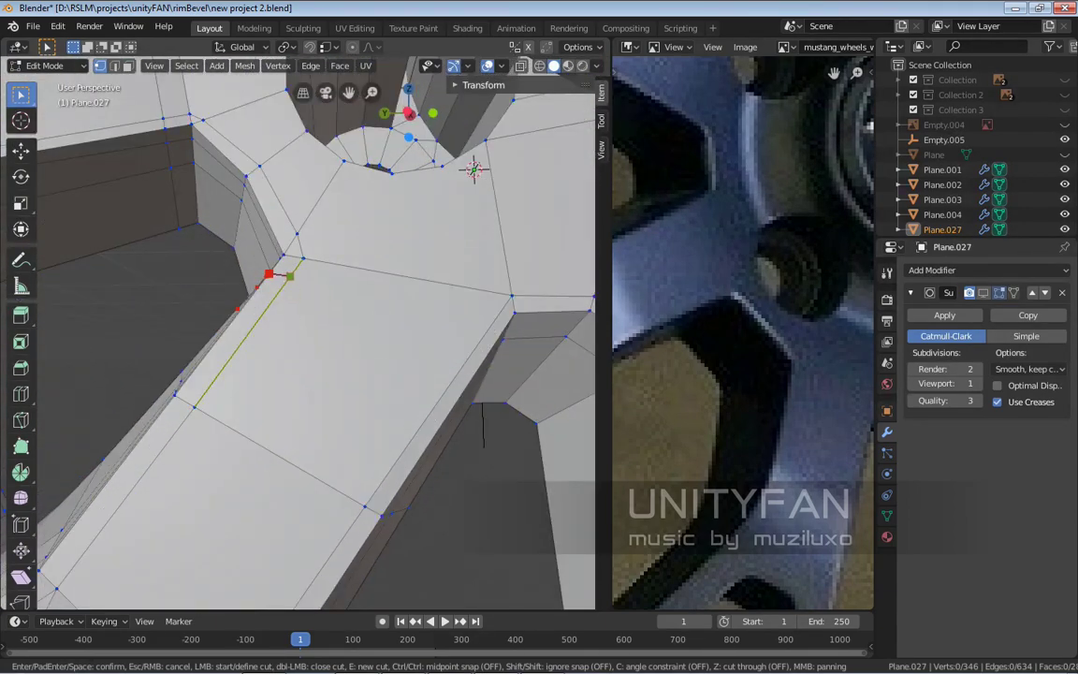
key("Return")
scroll(426, 217, "down", 2)
middle_click_drag(474, 168, 384, 272)
key("Tab")
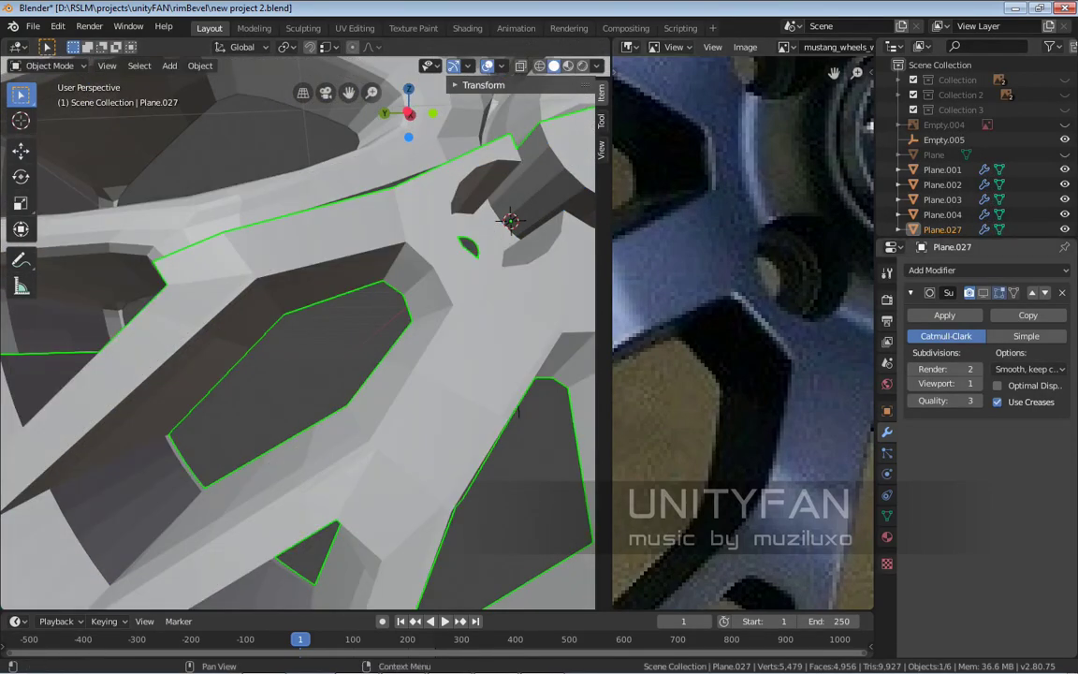
scroll(518, 412, "down", 2)
middle_click_drag(518, 411, 477, 360)
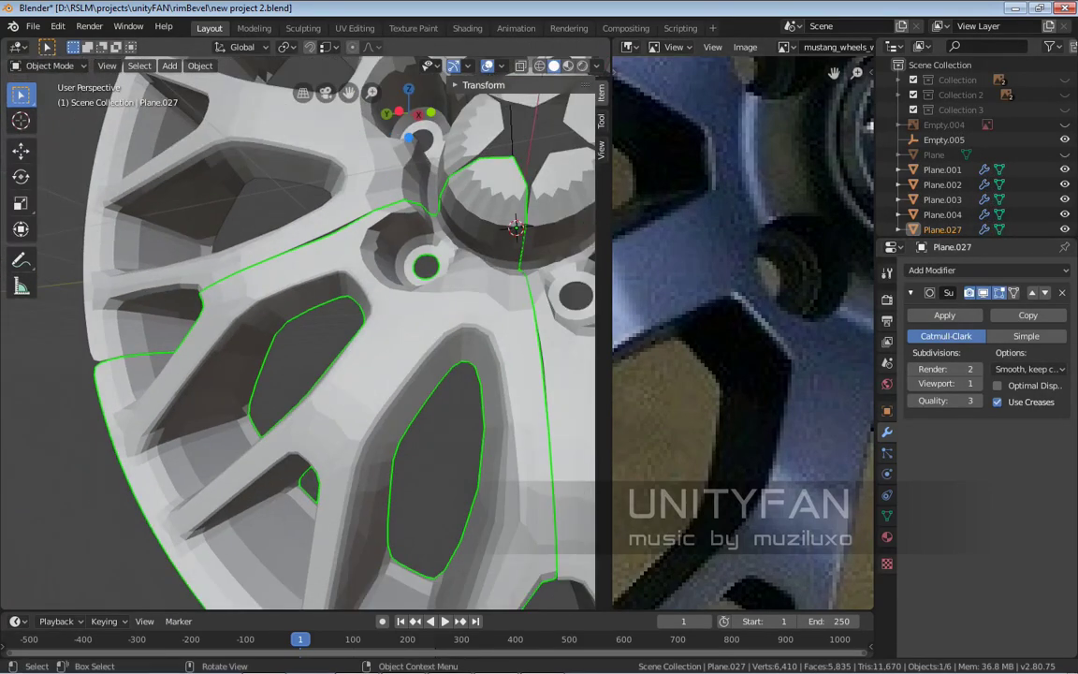
Apply Shade Smooth to the rim, deselect everything, and inspect the smoothed surface
right_click(400, 362)
left_click(380, 347)
scroll(380, 347, "down", 3)
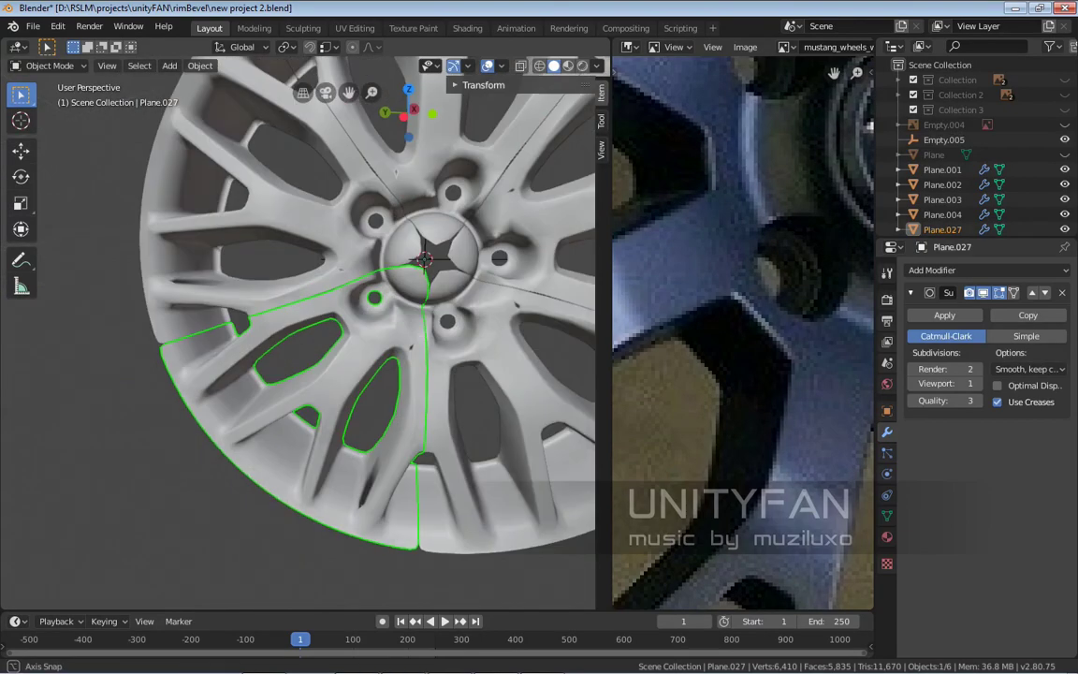
key("alt+a")
mouse_move(379, 347)
middle_mouse_down()
mouse_move(423, 295)
mouse_move(365, 323)
mouse_move(373, 374)
mouse_move(336, 283)
mouse_move(281, 283)
mouse_move(339, 282)
mouse_move(338, 241)
mouse_move(339, 255)
mouse_move(271, 264)
mouse_move(373, 368)
mouse_move(383, 353)
middle_mouse_up()
scroll(348, 304, "down", 3)
scroll(338, 285, "up", 3)
Inspect the bolt hole beside the hub in Edit Mode, then return to object mode
key("Tab")
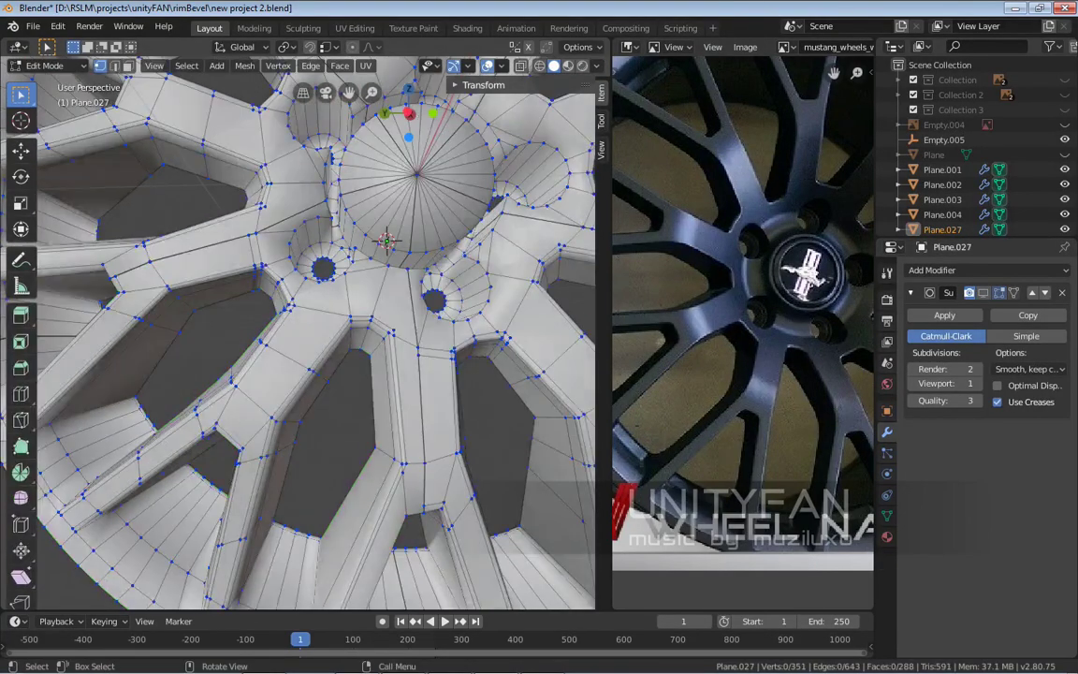
scroll(384, 353, "up", 6)
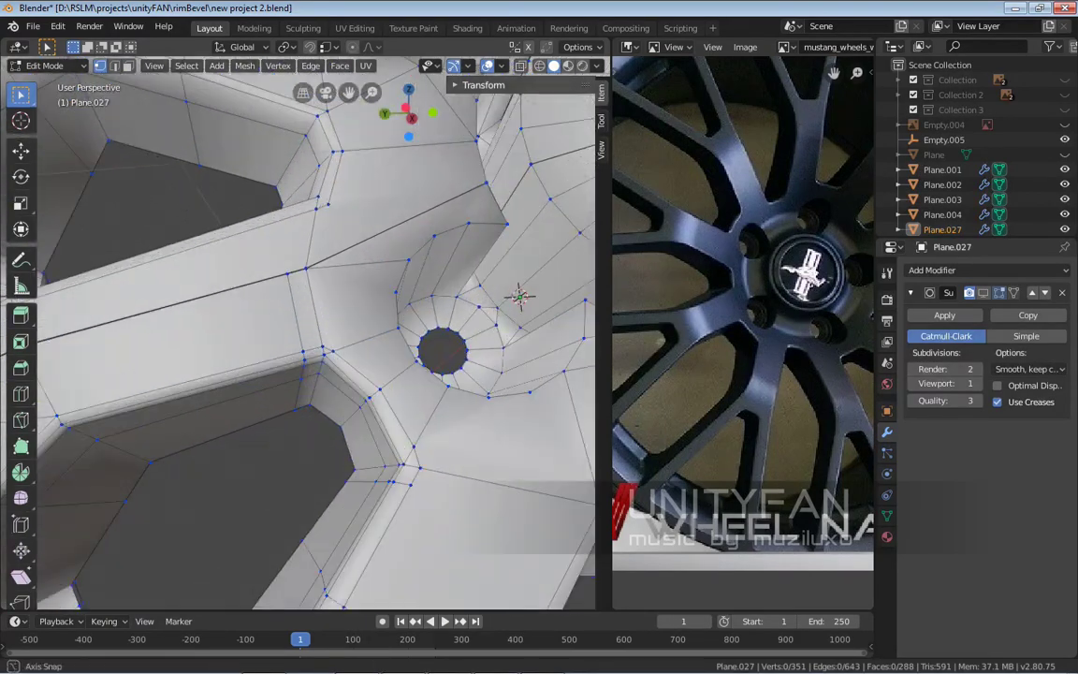
middle_click_drag(383, 353, 440, 312)
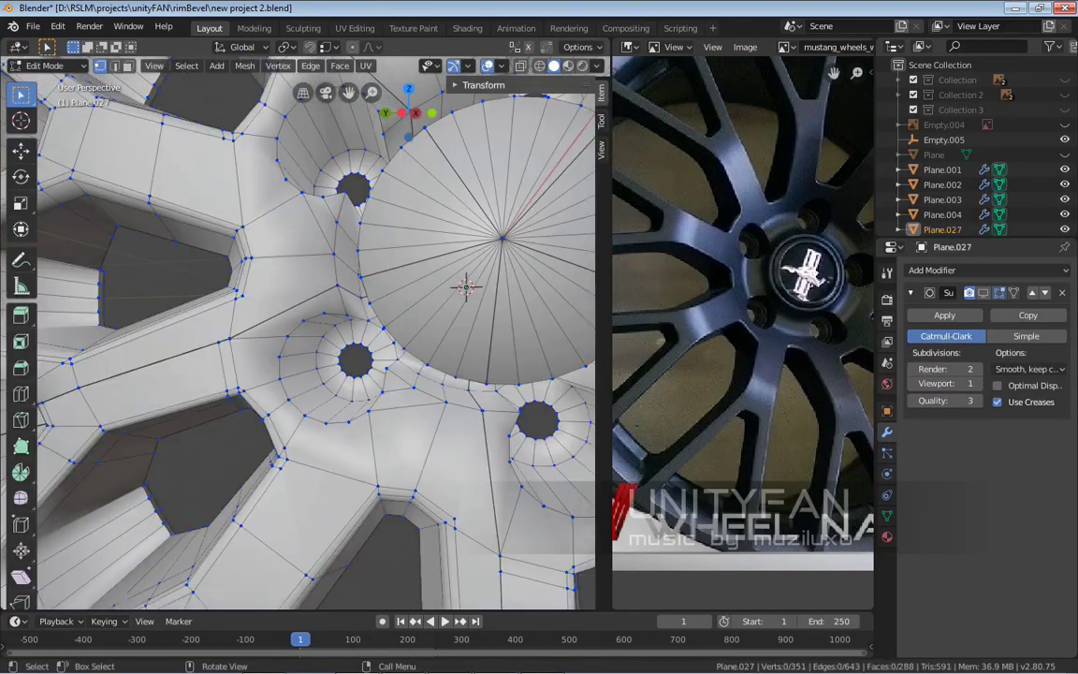
right_click(281, 440)
key("Escape")
middle_click_drag(440, 313, 482, 280)
key("Tab")
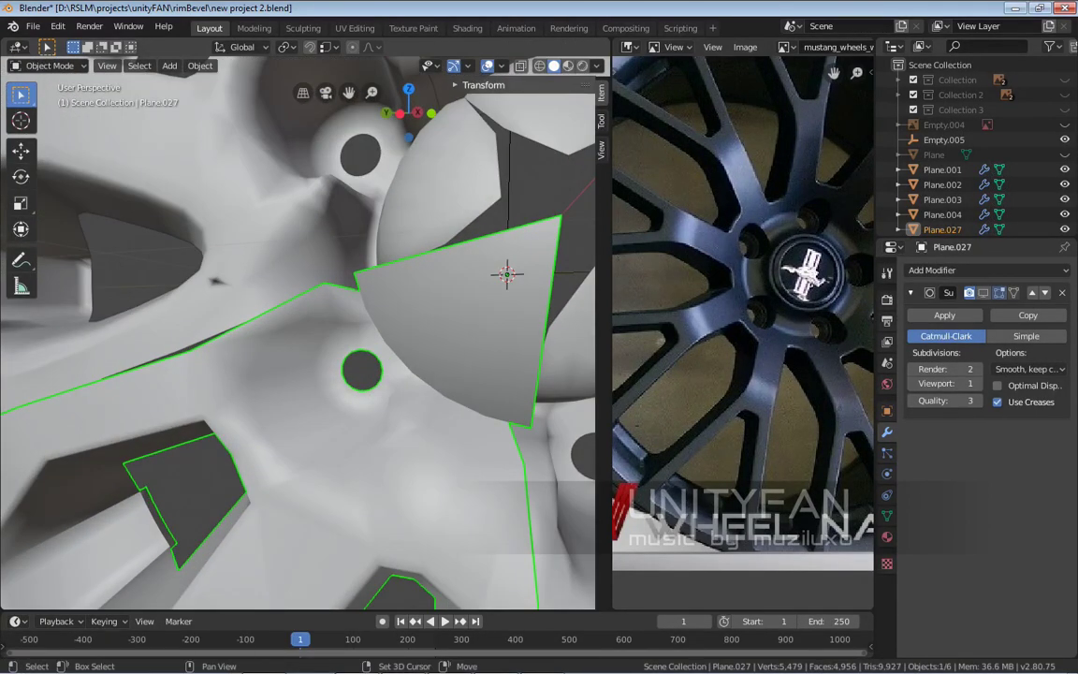
Isolate Plane.027 in Local View, re-show its subdivision, and enter Edit Mode
key("KP_Divide")
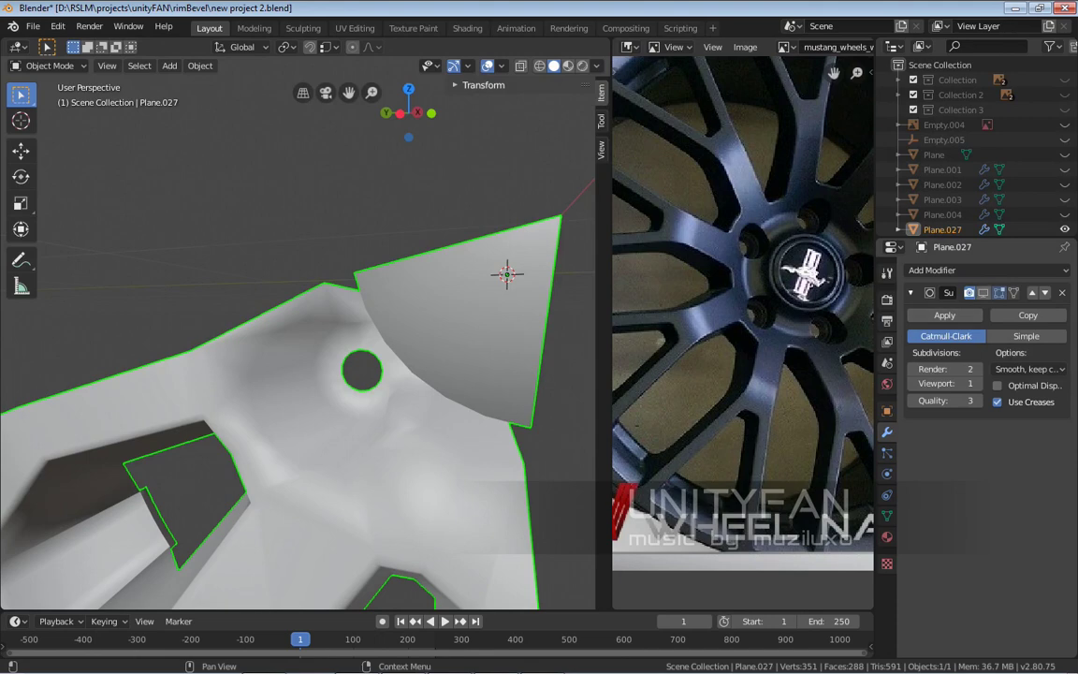
left_click(983, 293)
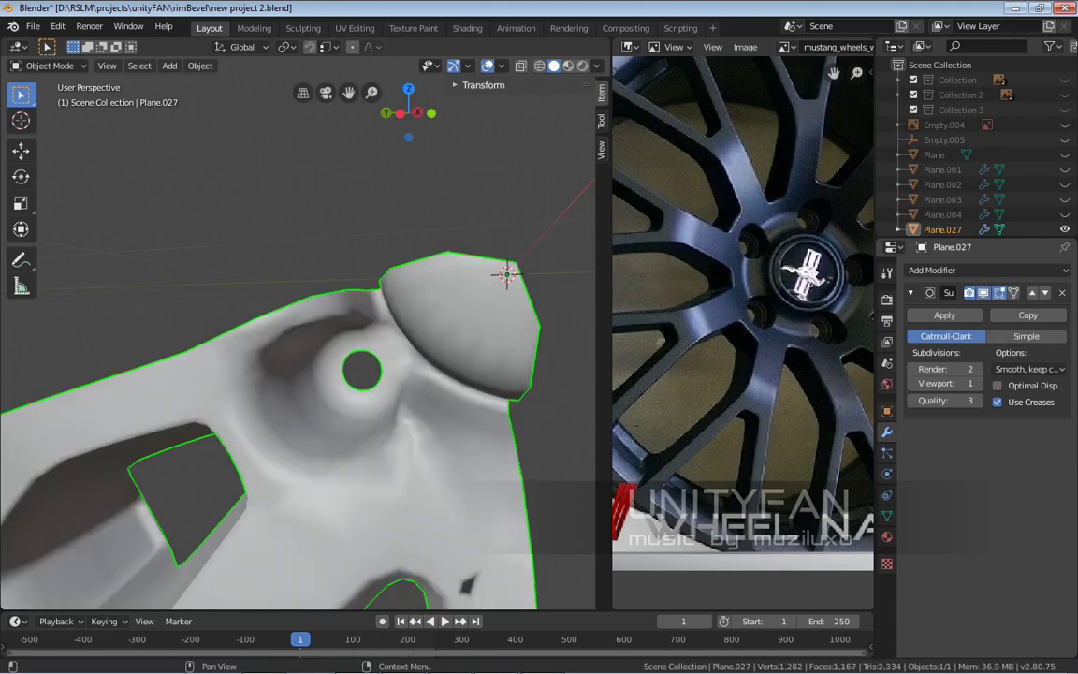
middle_click_drag(506, 272, 486, 187)
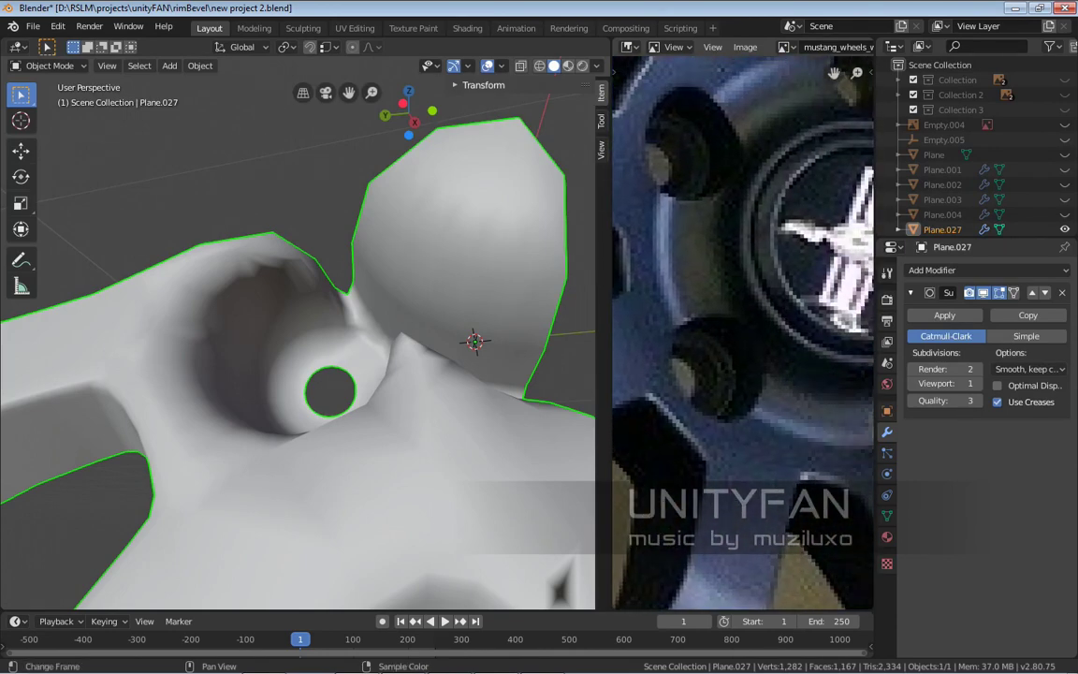
middle_click_drag(309, 328, 370, 337)
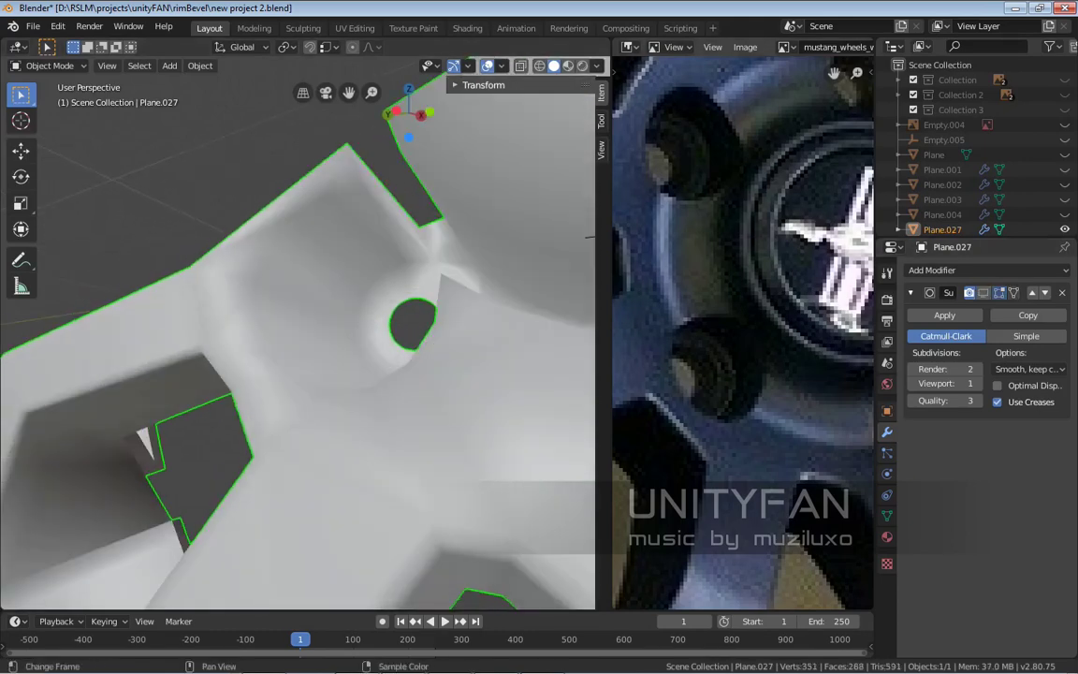
key("Tab")
middle_click_drag(309, 398, 299, 399)
right_click(300, 399)
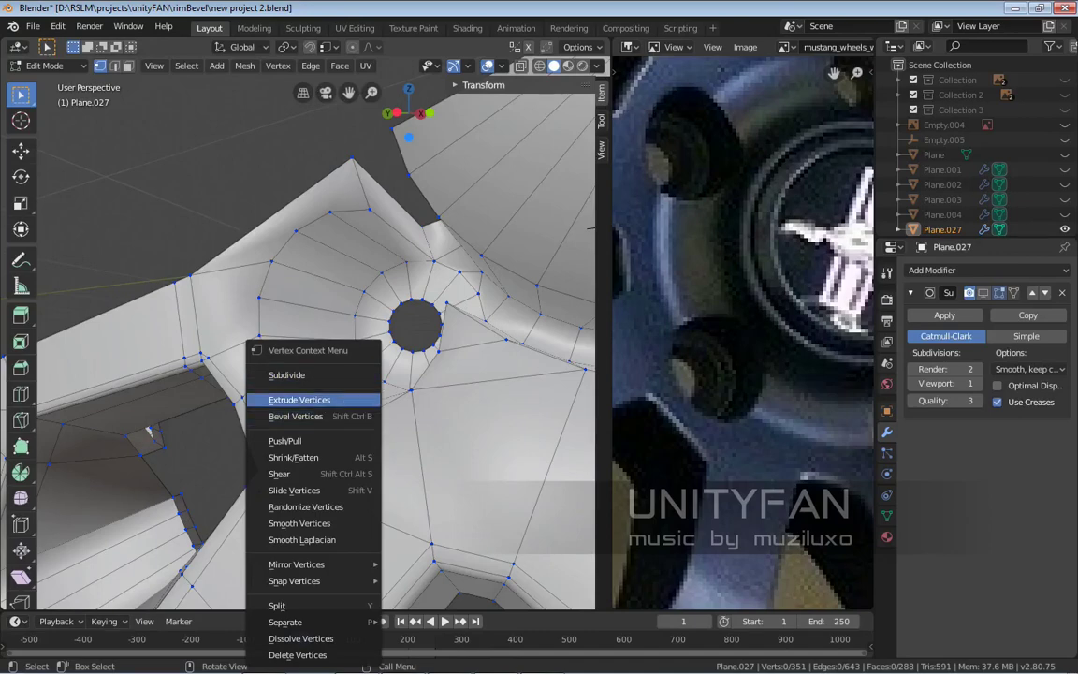
Back in Object Mode, apply Shade Flat to the rim piece
key("Escape")
right_click(309, 306)
key("Escape")
key("Tab")
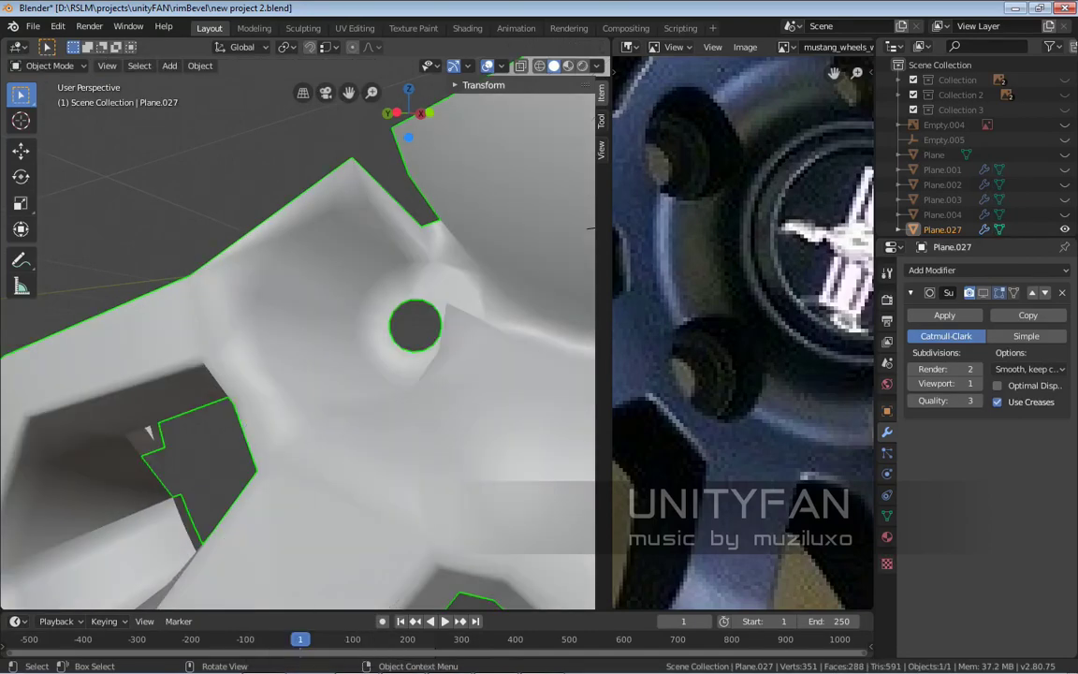
right_click(224, 363)
left_click(204, 378)
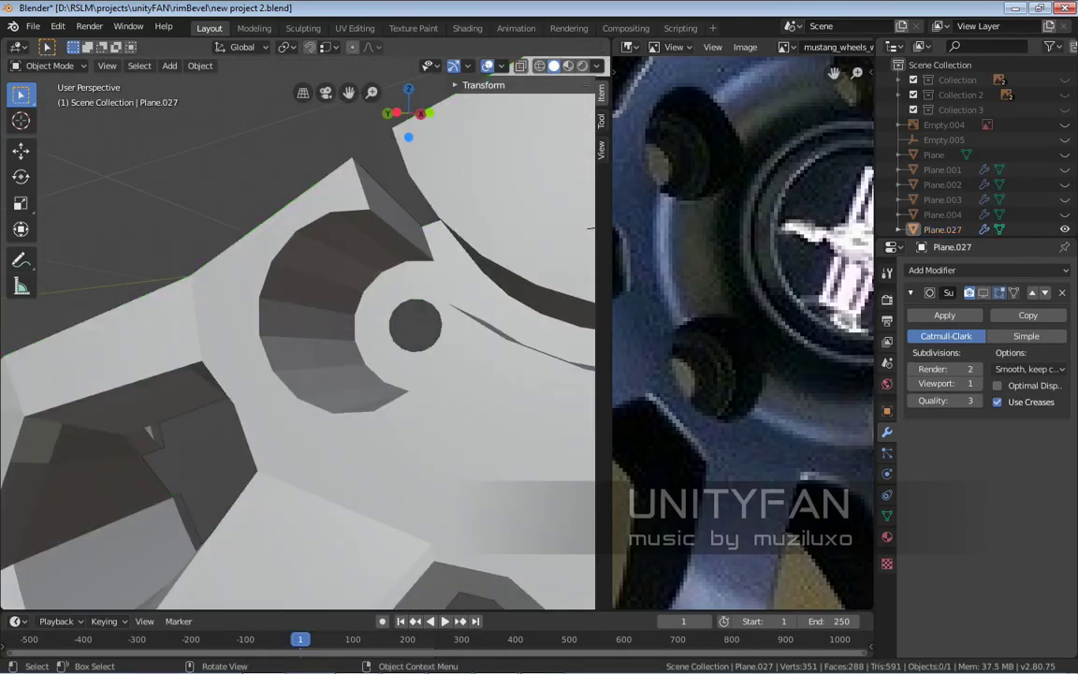
In Edit Mode, make three knife cuts across the mesh around the bolt hole
key("Tab")
middle_click_drag(309, 346, 351, 374)
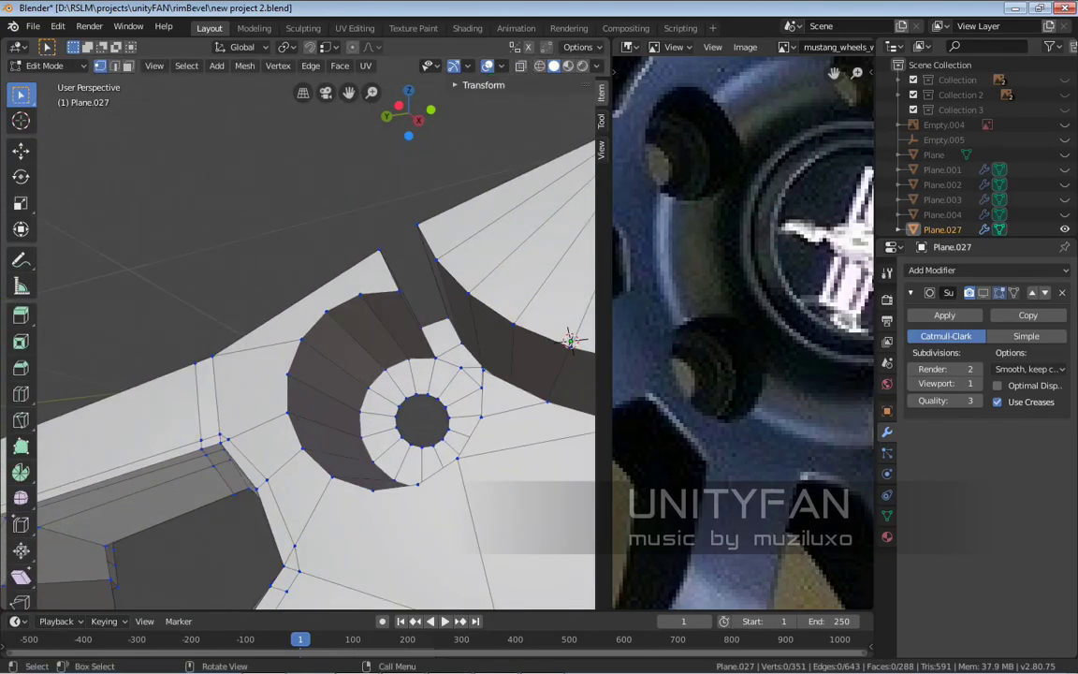
key("k")
middle_click_drag(569, 340, 589, 310)
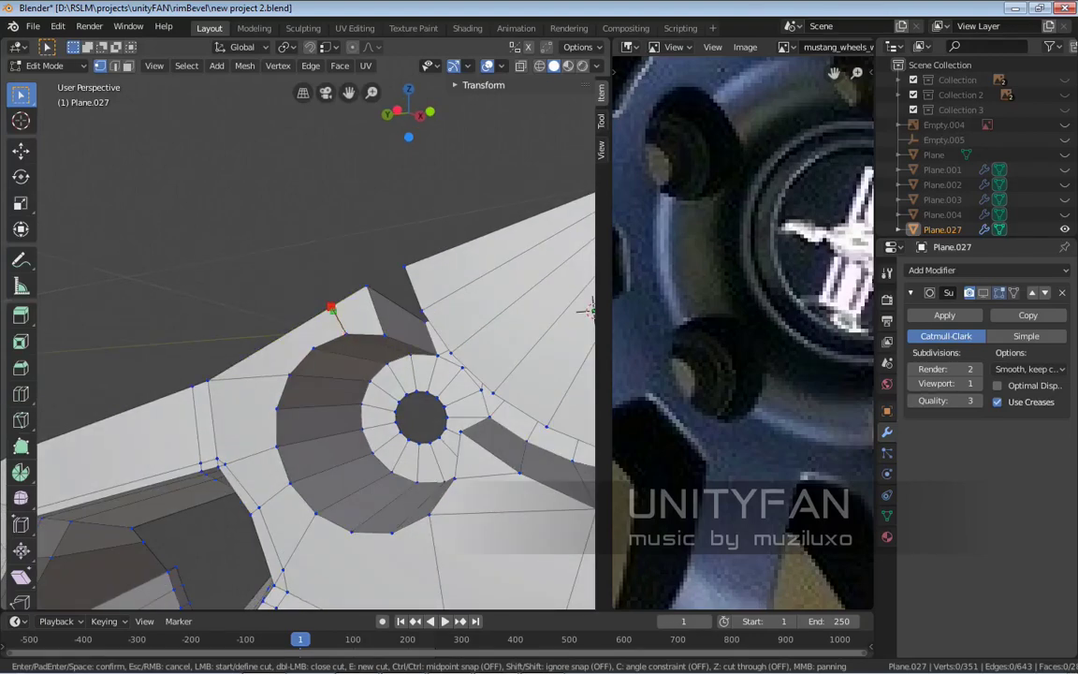
key("Return")
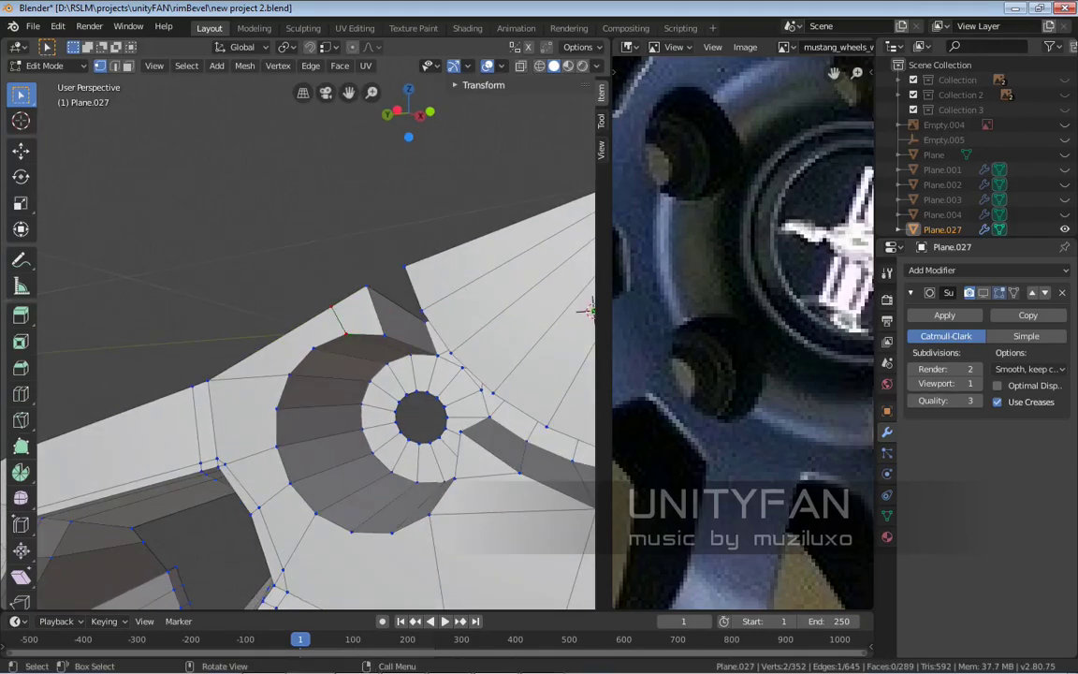
middle_click_drag(589, 310, 577, 345)
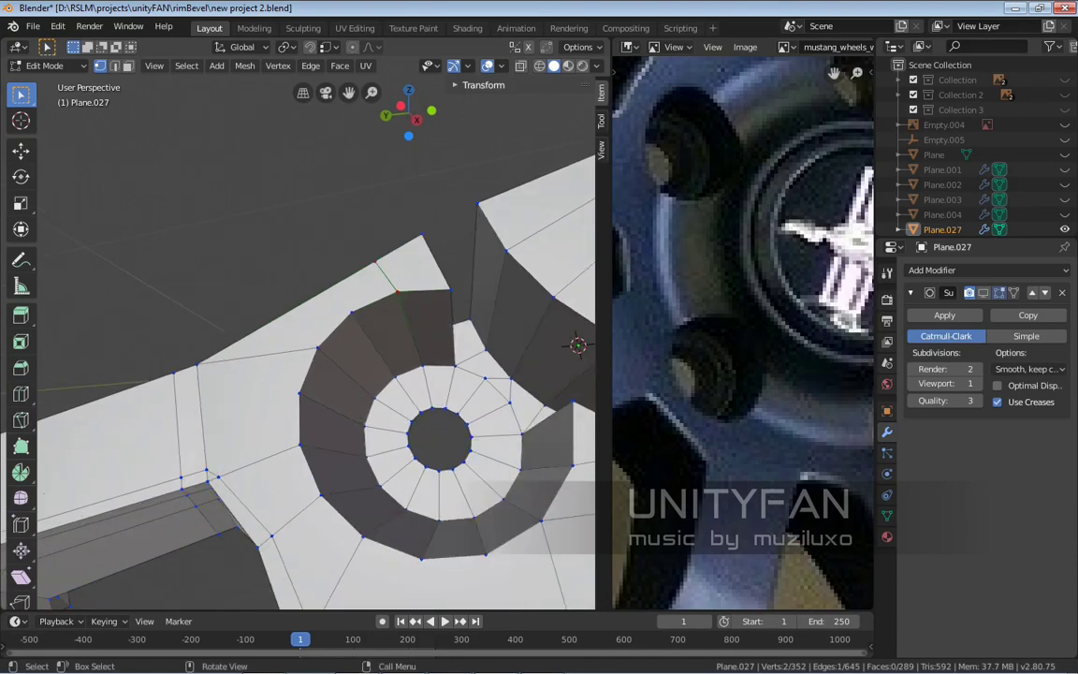
key("k")
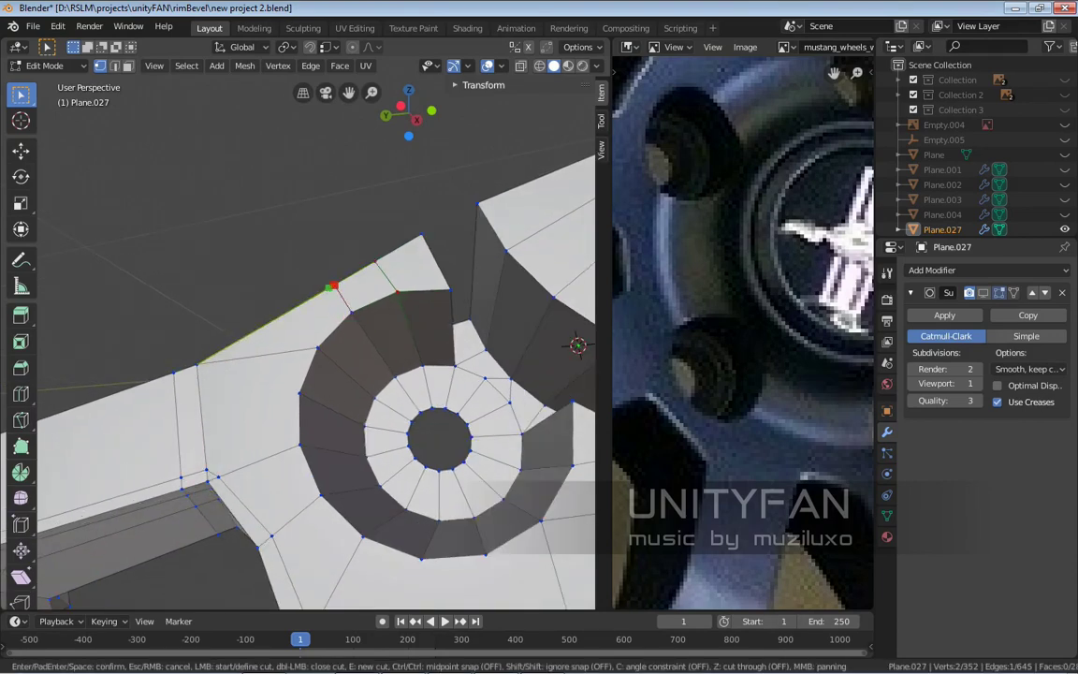
key("Return")
mouse_move(578, 344)
middle_mouse_down()
mouse_move(524, 337)
mouse_move(556, 325)
mouse_move(561, 348)
middle_mouse_up()
key("k")
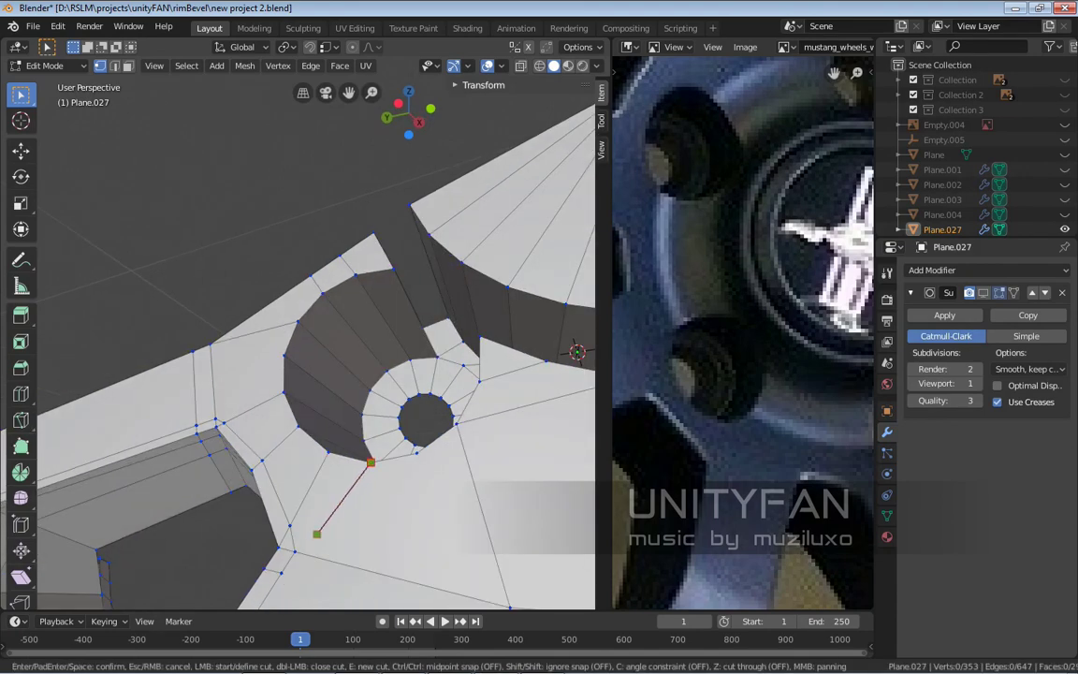
key("Return")
Add two more knife cuts near the ring hole, including a long cut around it
middle_click_drag(294, 551, 332, 529)
scroll(309, 327, "up", 5)
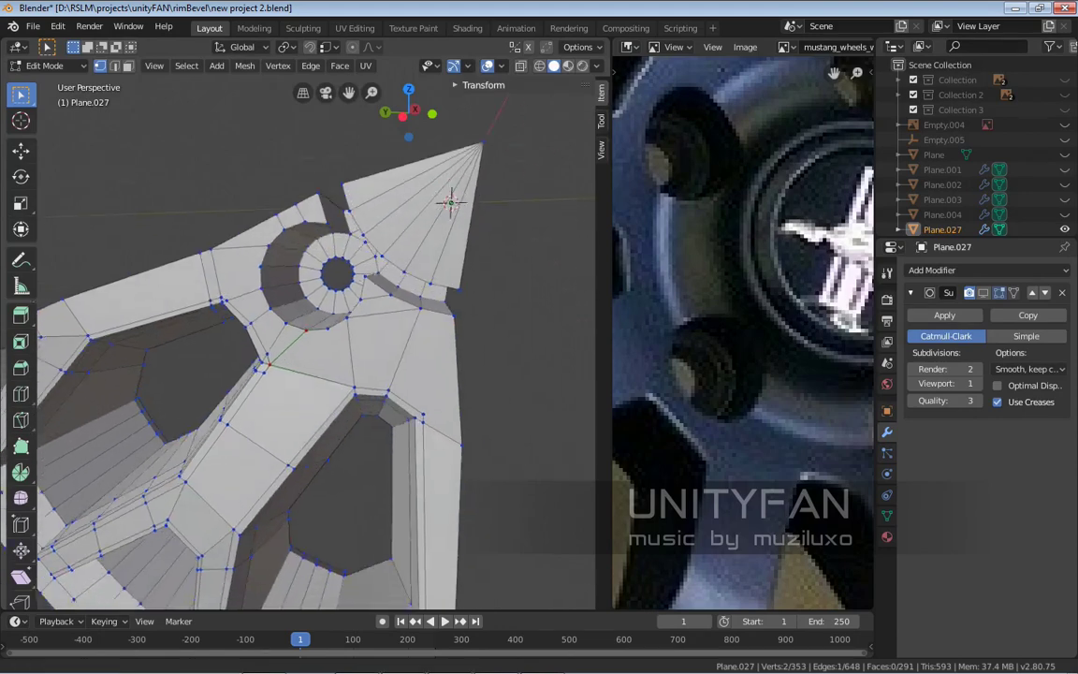
middle_click_drag(309, 281, 323, 393, "shift")
key("k")
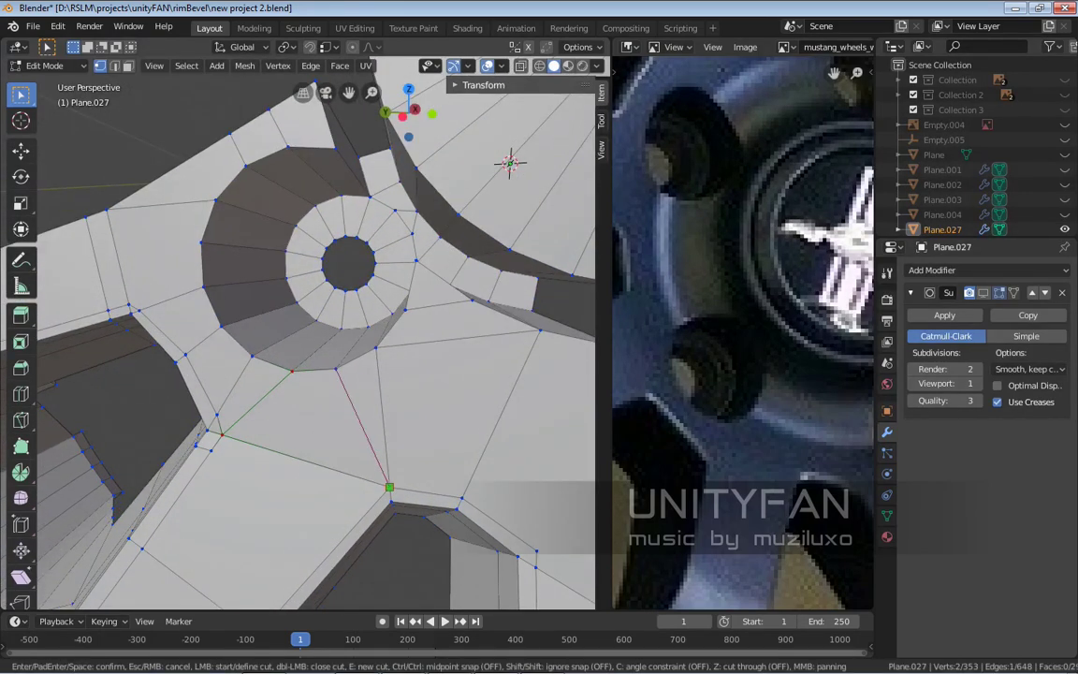
key("Return")
middle_click_drag(508, 164, 554, 243)
key("k")
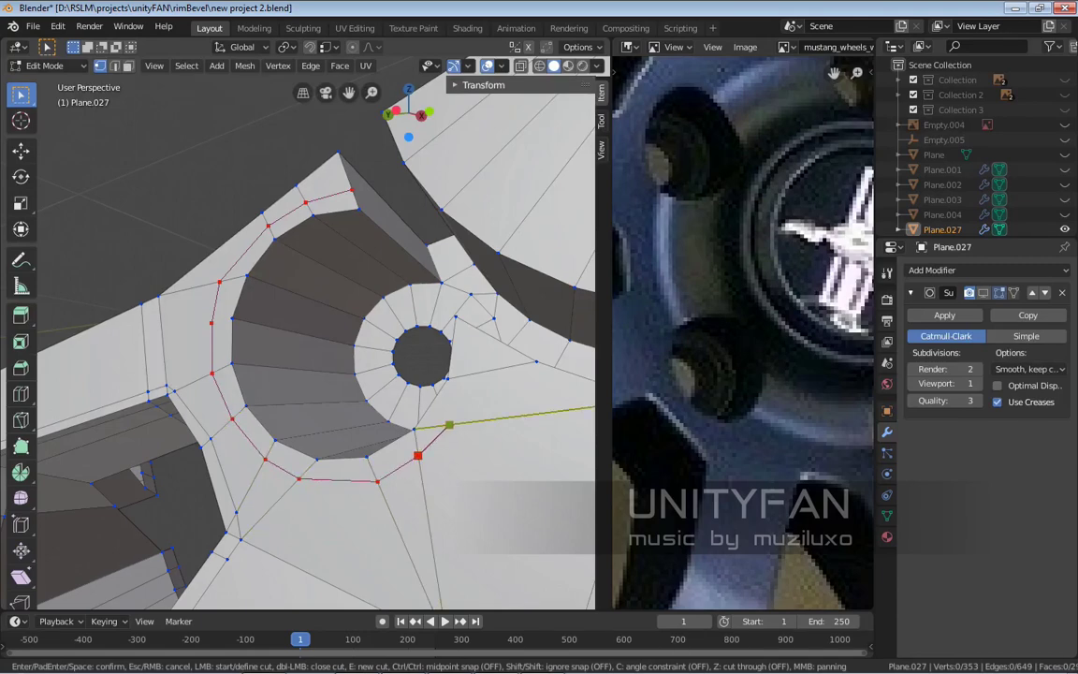
middle_click_drag(476, 372, 458, 422)
key("Return")
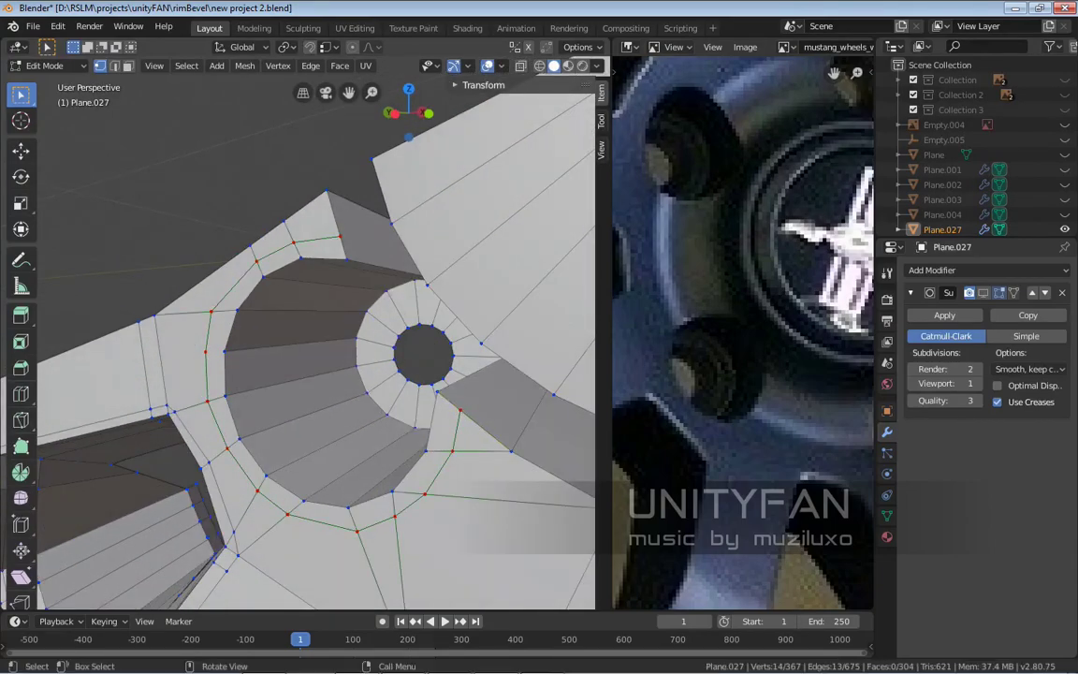
middle_click_drag(318, 356, 355, 318)
scroll(318, 337, "up", 3)
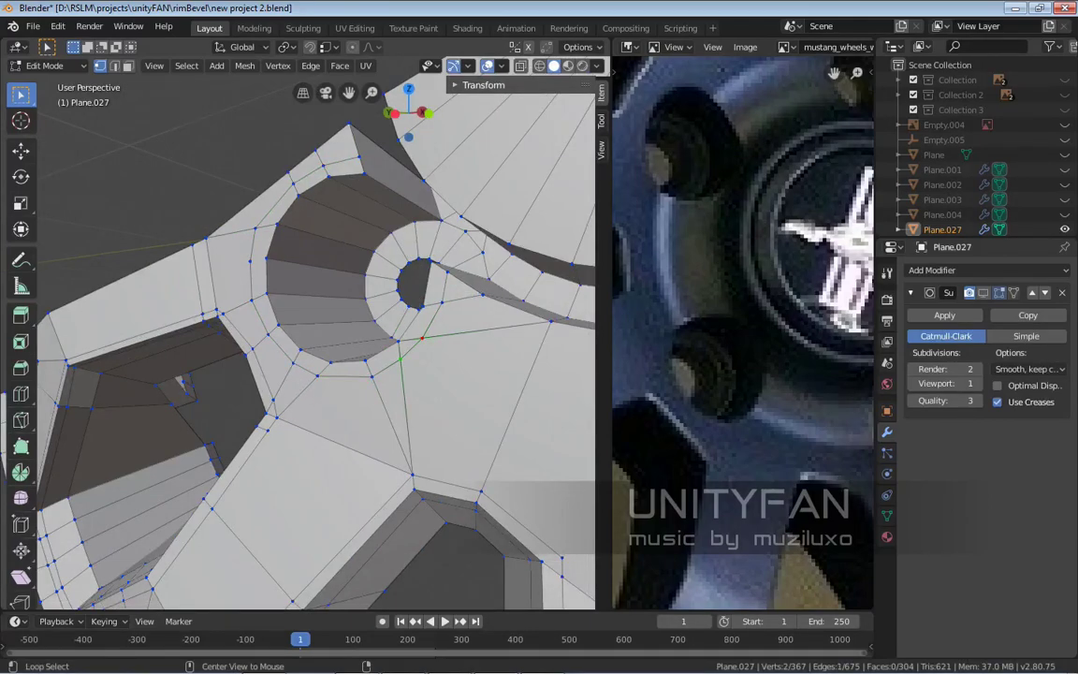
Merge the selected vertices at their center
key("m")
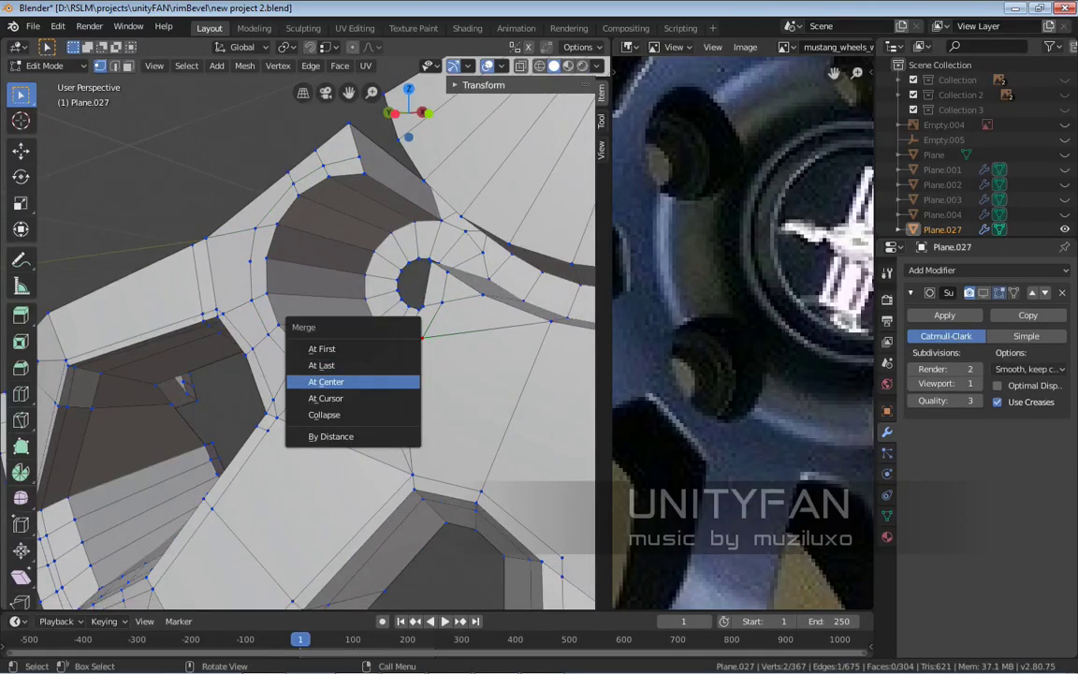
left_click(325, 381)
scroll(318, 356, "down", 3)
middle_click_drag(318, 355, 365, 328)
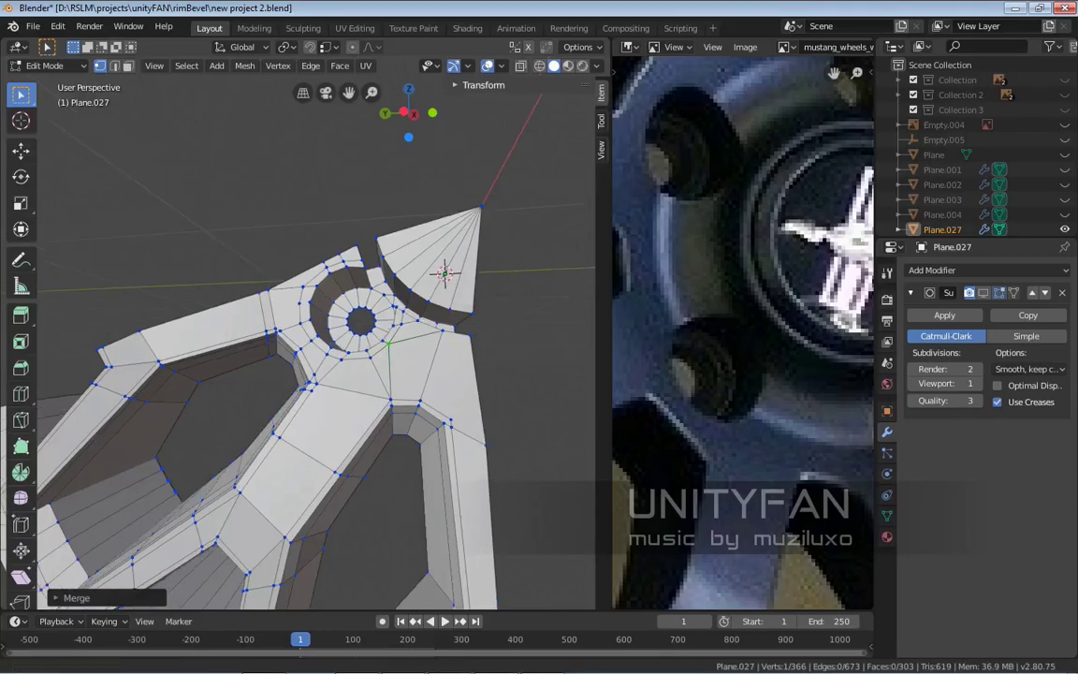
scroll(518, 306, "up", 3)
middle_click_drag(534, 272, 394, 378)
Make one final knife cut by the hole and return to Object Mode
key("k")
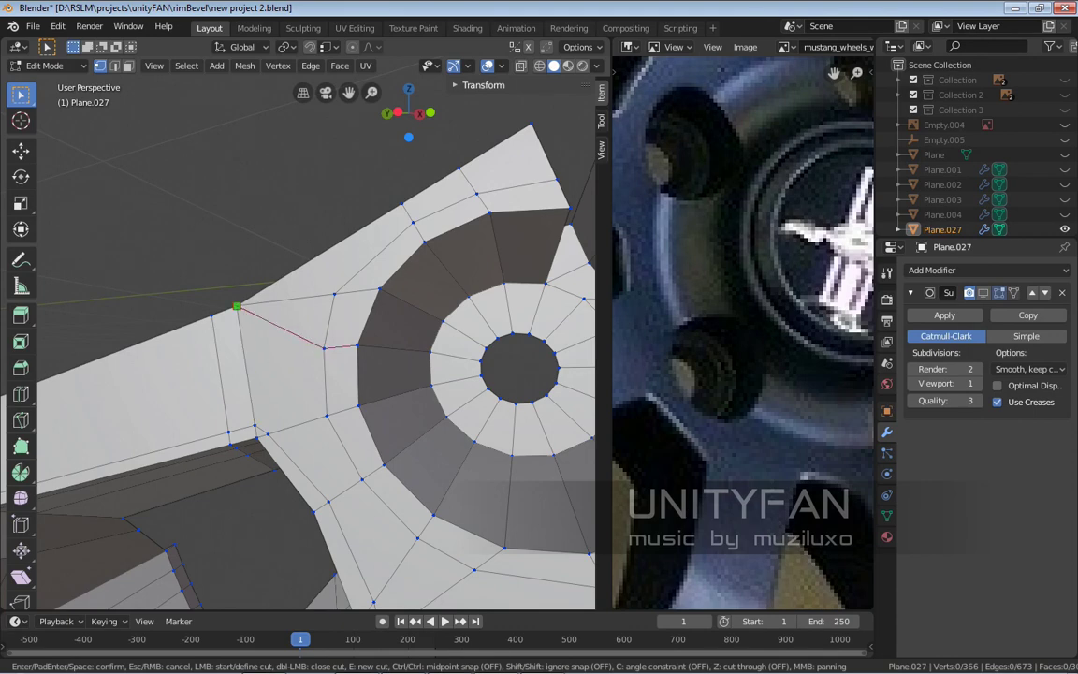
key("Return")
middle_click_drag(356, 347, 589, 226)
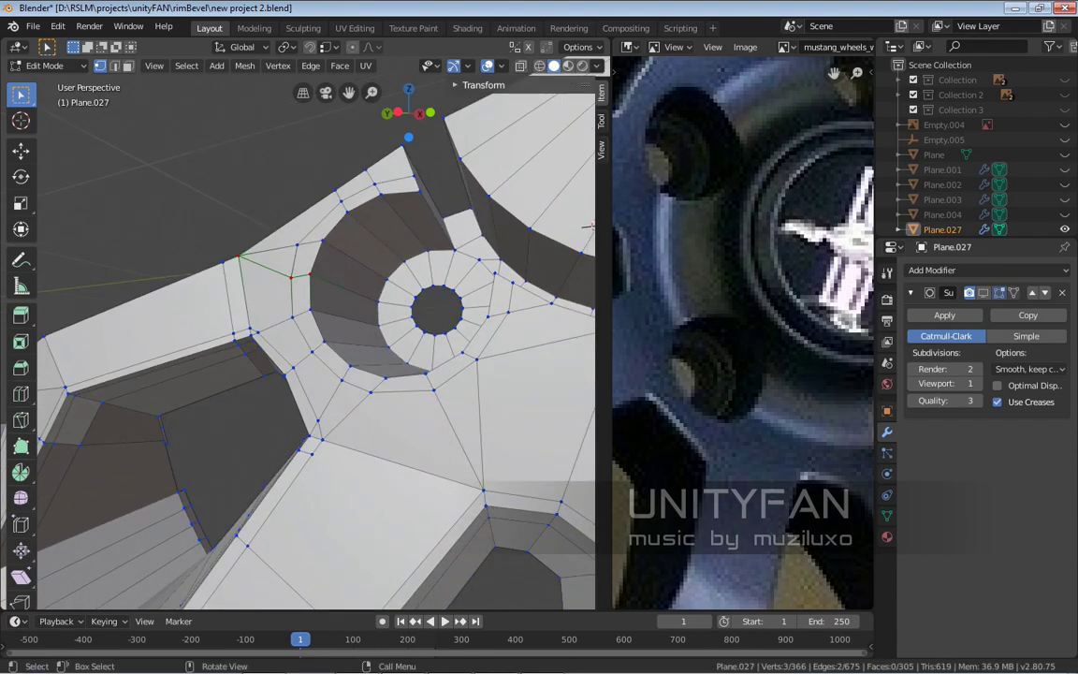
key("Tab")
middle_click_drag(299, 337, 393, 299)
middle_click_drag(299, 337, 271, 301, "shift")
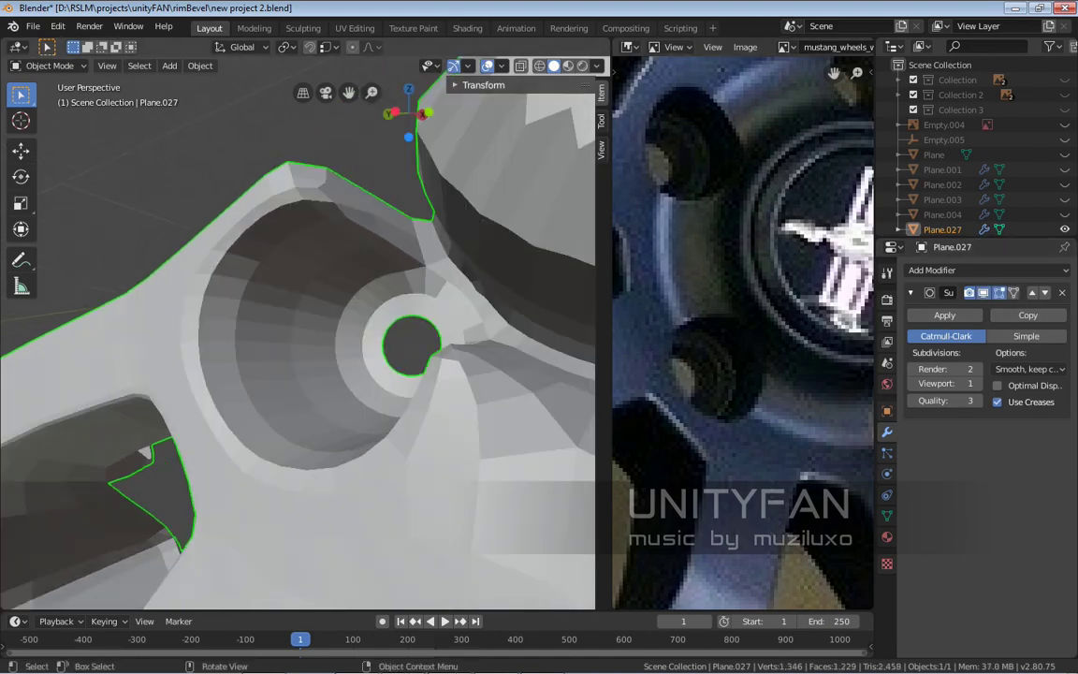
Apply Shade Smooth to the rim piece and deselect it
right_click(271, 302)
left_click(271, 302)
right_click(213, 305)
left_click(213, 290)
key("alt+a")
Orbit and zoom around the smooth-shaded rim piece to inspect the spoke
middle_click_drag(299, 337, 370, 308)
middle_click_drag(445, 384, 362, 364)
scroll(423, 266, "down", 3)
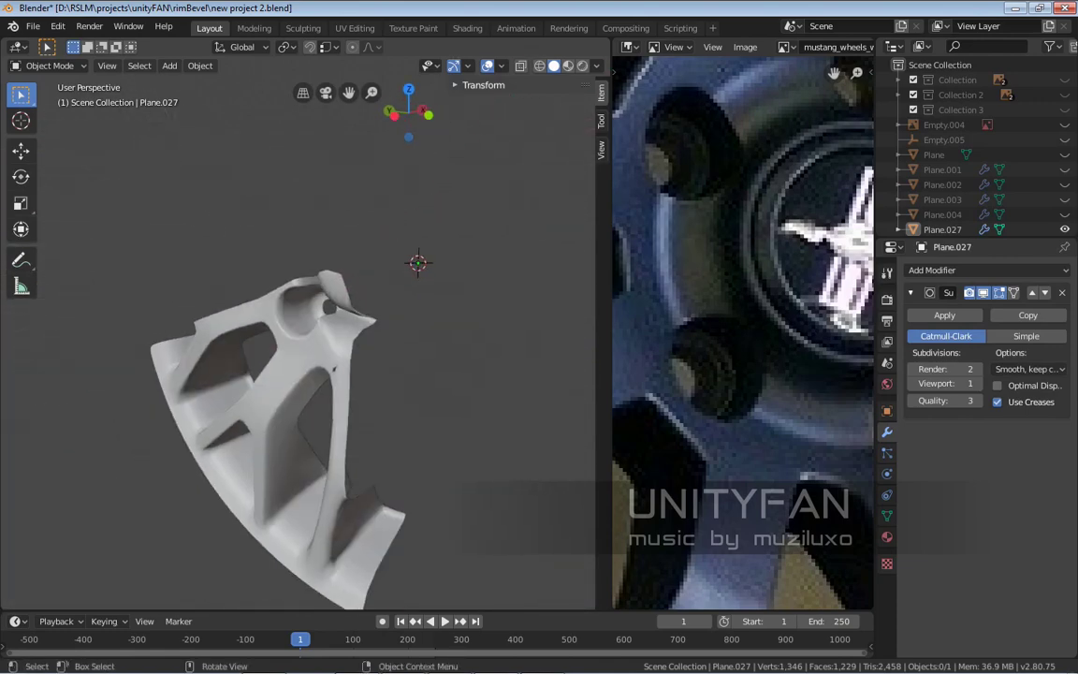
middle_click_drag(300, 337, 421, 295)
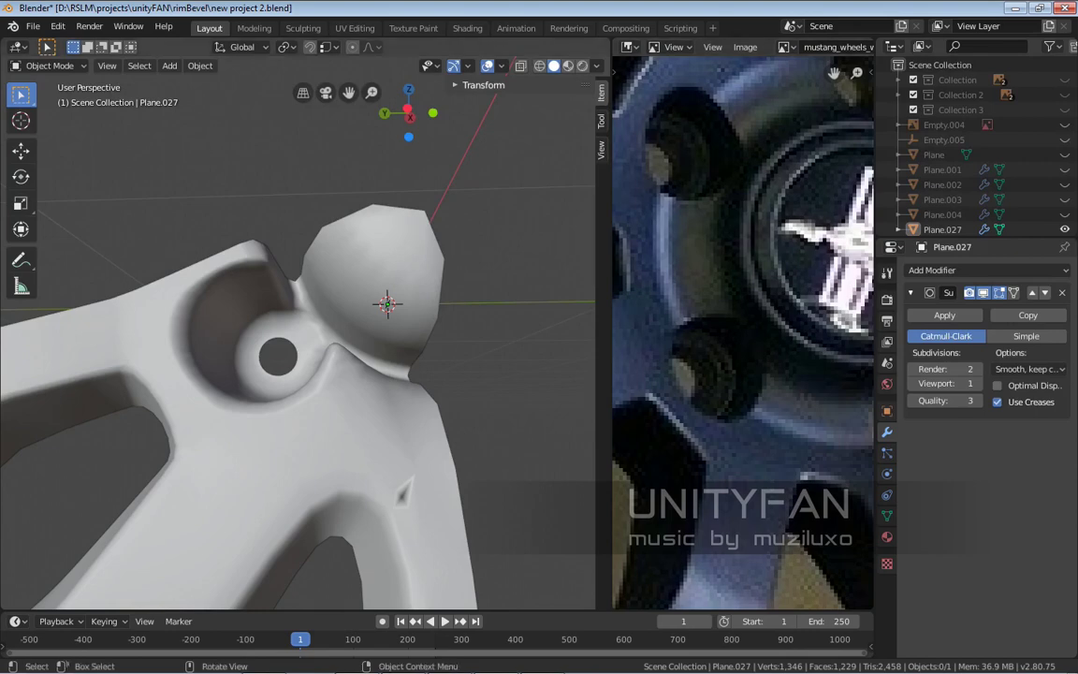
middle_click_drag(421, 295, 431, 248)
scroll(417, 248, "up", 2)
scroll(431, 248, "up", 3)
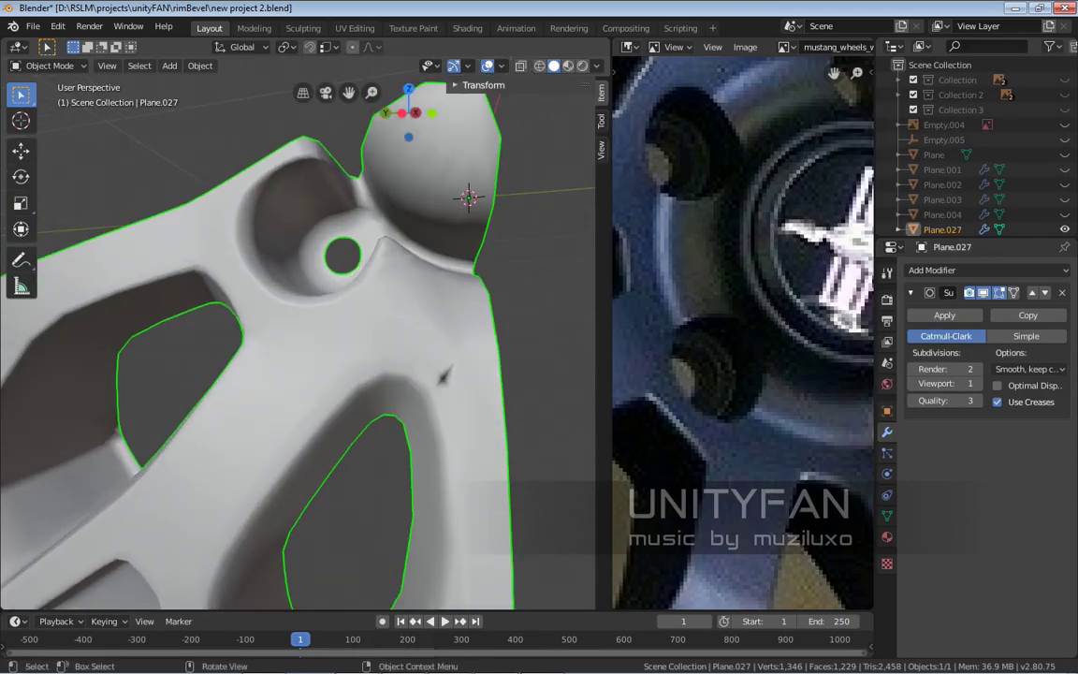
scroll(444, 376, "up", 2)
middle_click_drag(481, 388, 407, 436)
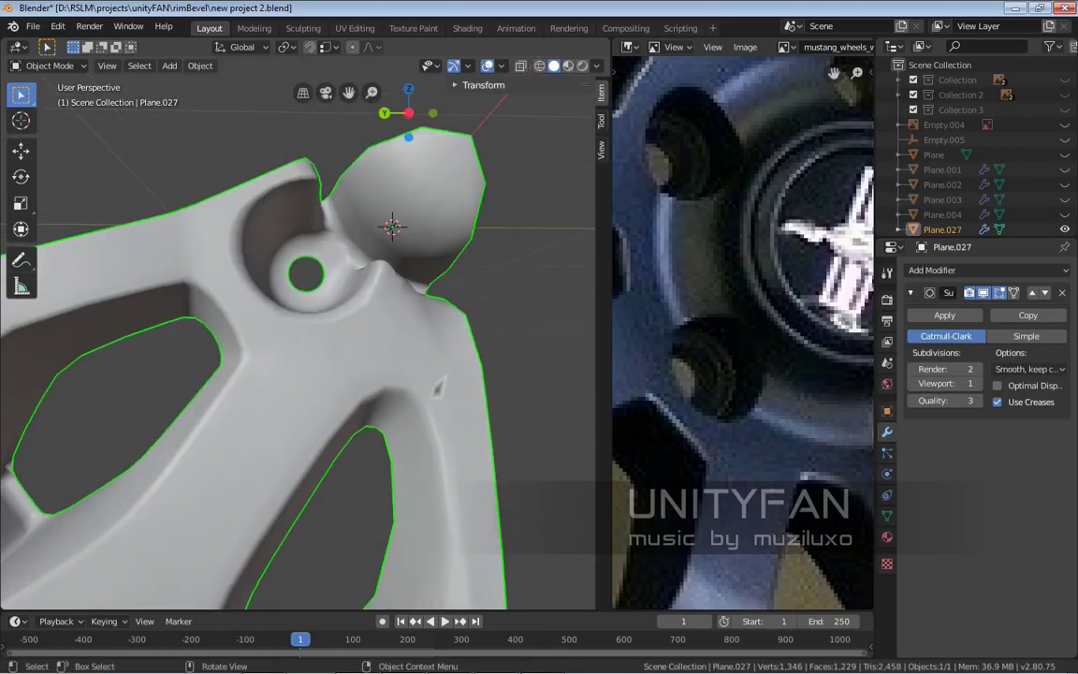
scroll(444, 375, "down", 4)
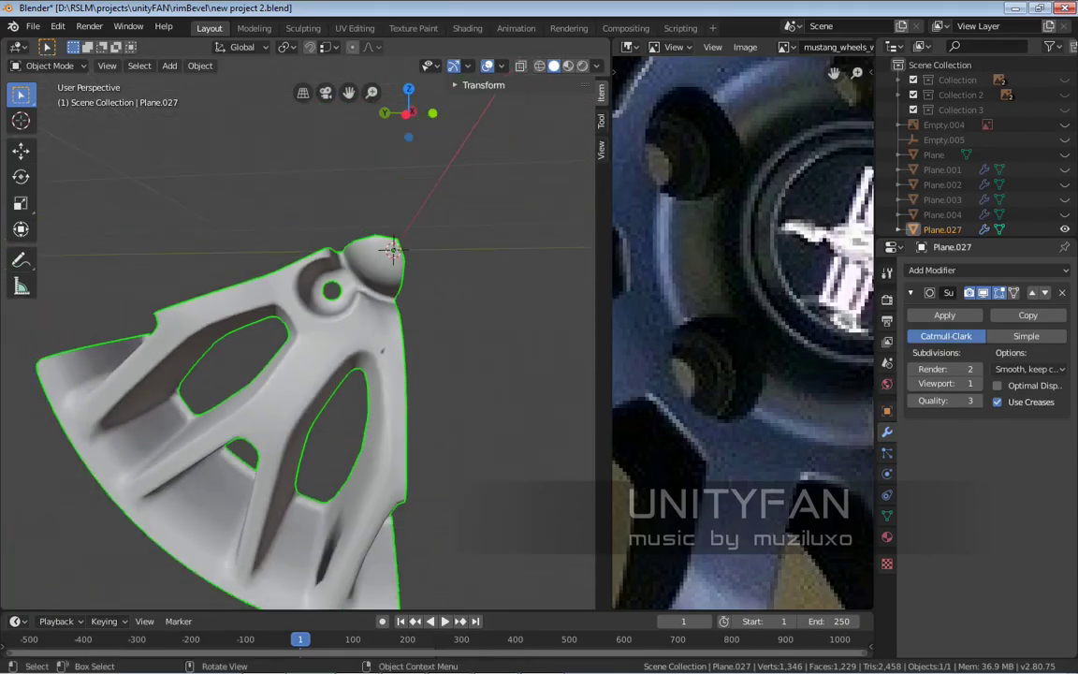
scroll(443, 376, "up", 5)
middle_click_drag(444, 375, 524, 343)
scroll(524, 342, "up", 6)
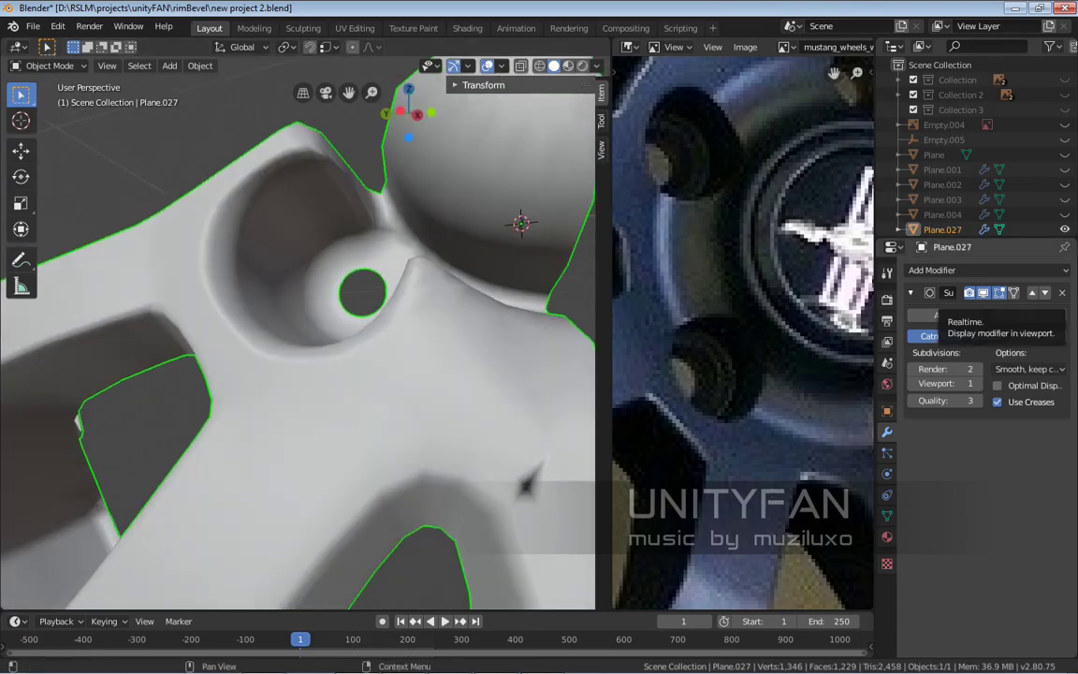
Turn off the Subdivision modifier's viewport display and enter Edit Mode on the rim
left_click(983, 292)
middle_click_drag(374, 327, 364, 281)
key("Tab")
scroll(351, 316, "up", 5)
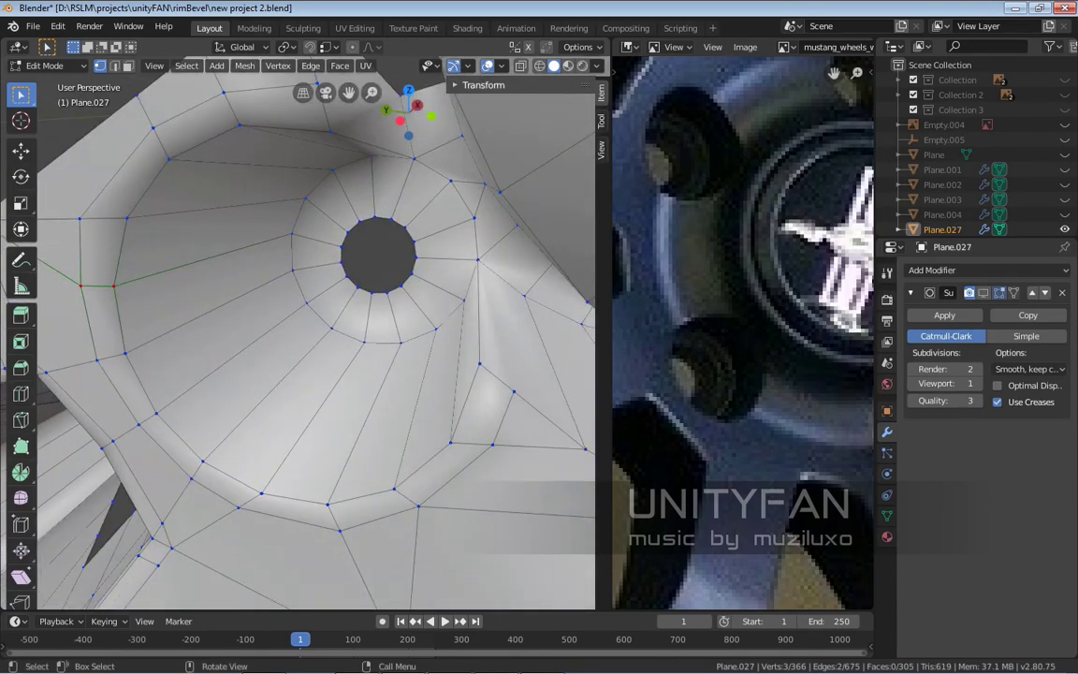
Add a loop cut ringing the bolt hole
key("Tab")
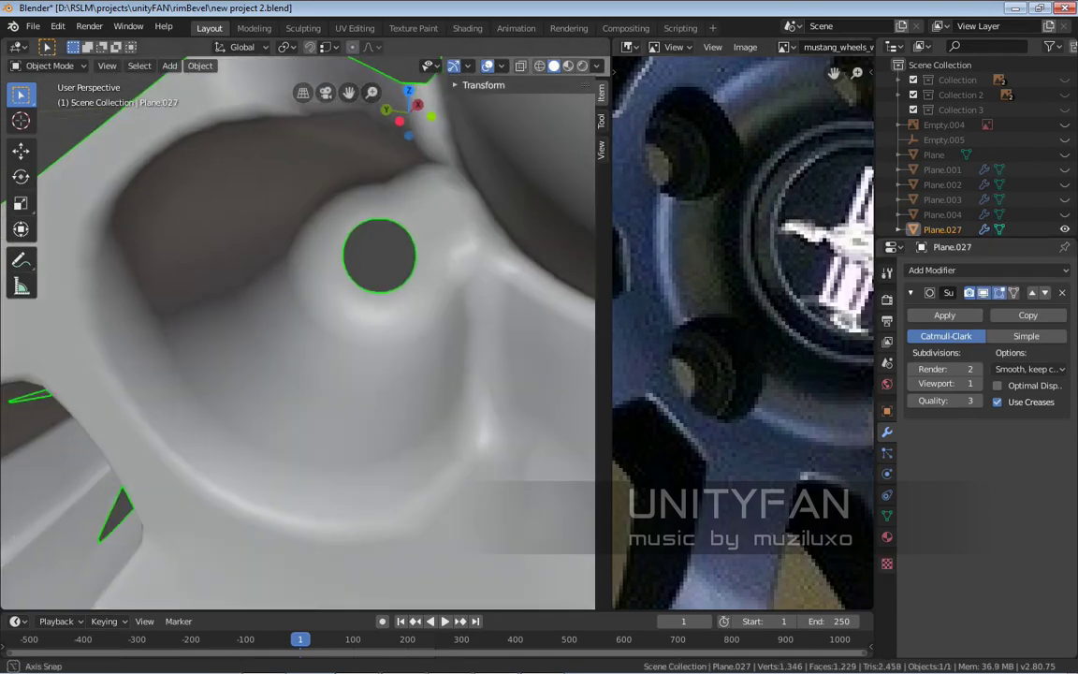
key("Tab")
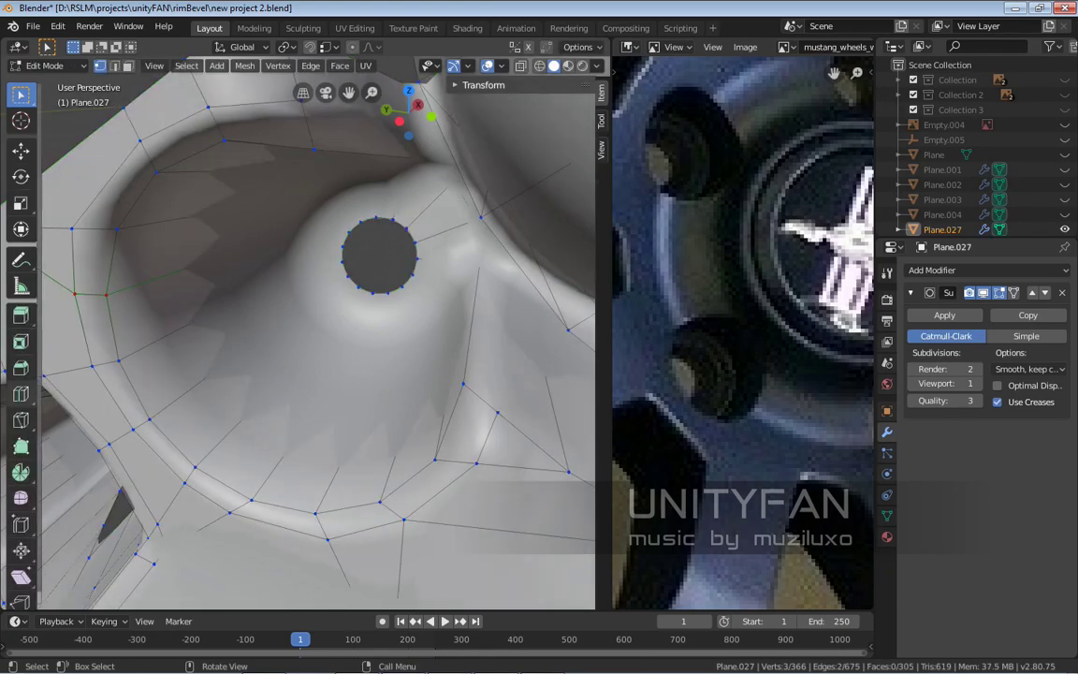
left_click_drag(327, 392, 318, 373)
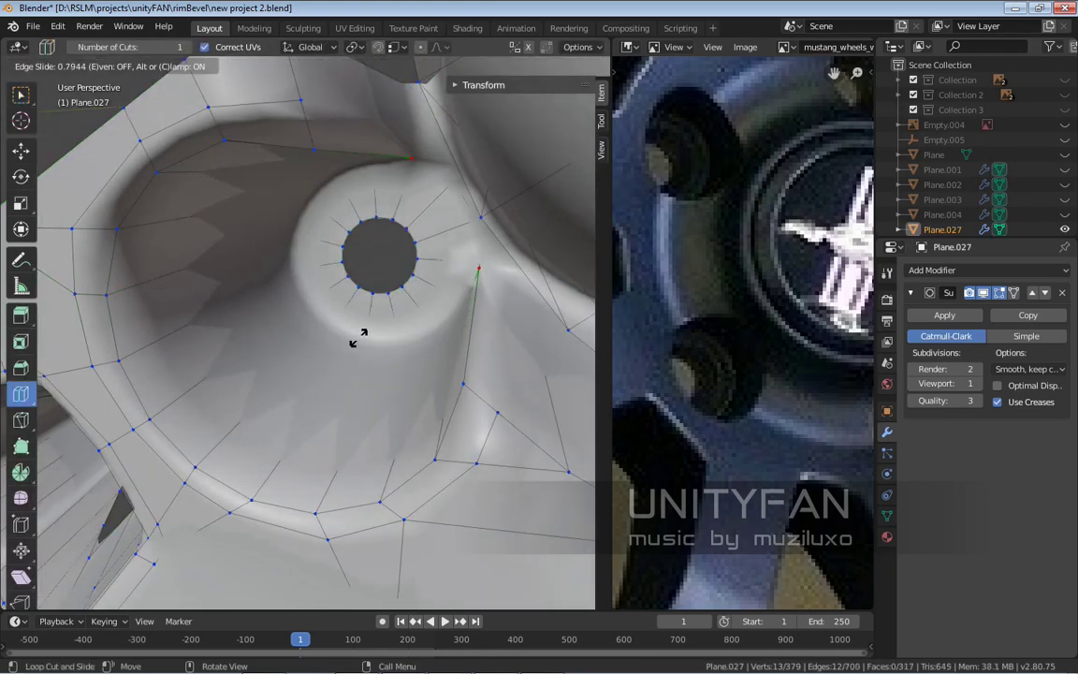
left_click_drag(360, 336, 360, 337)
middle_click_drag(361, 337, 58, 367)
key("Tab")
key("Tab")
Add a second loop cut across the hub section and slide it into place
left_click_drag(281, 327, 304, 334)
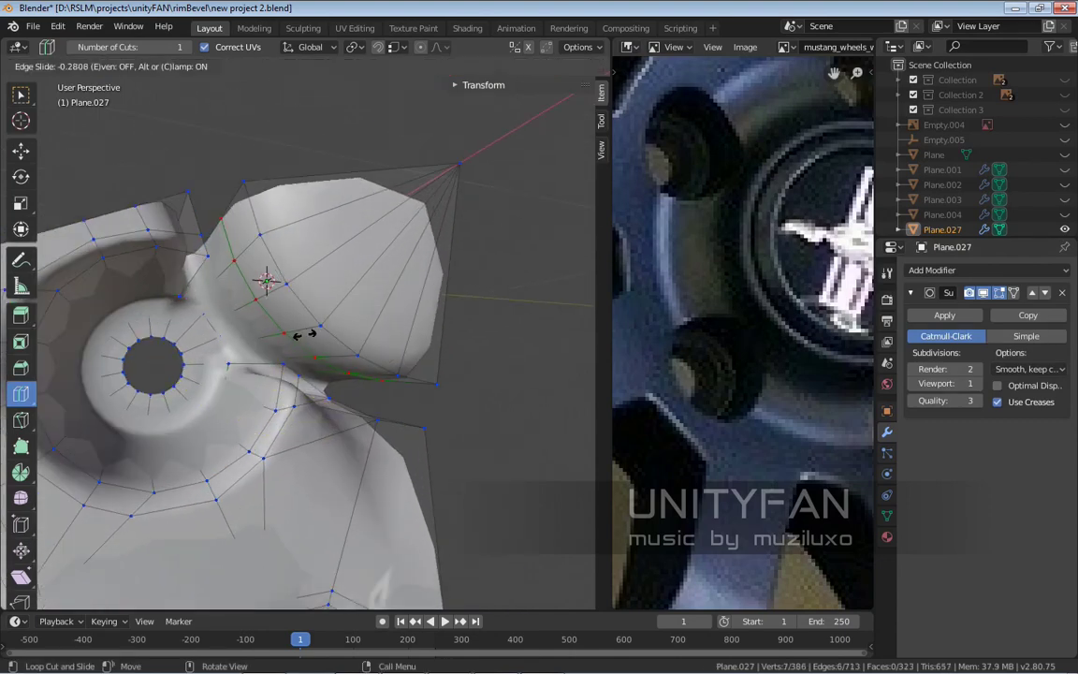
left_click_drag(318, 334, 318, 334)
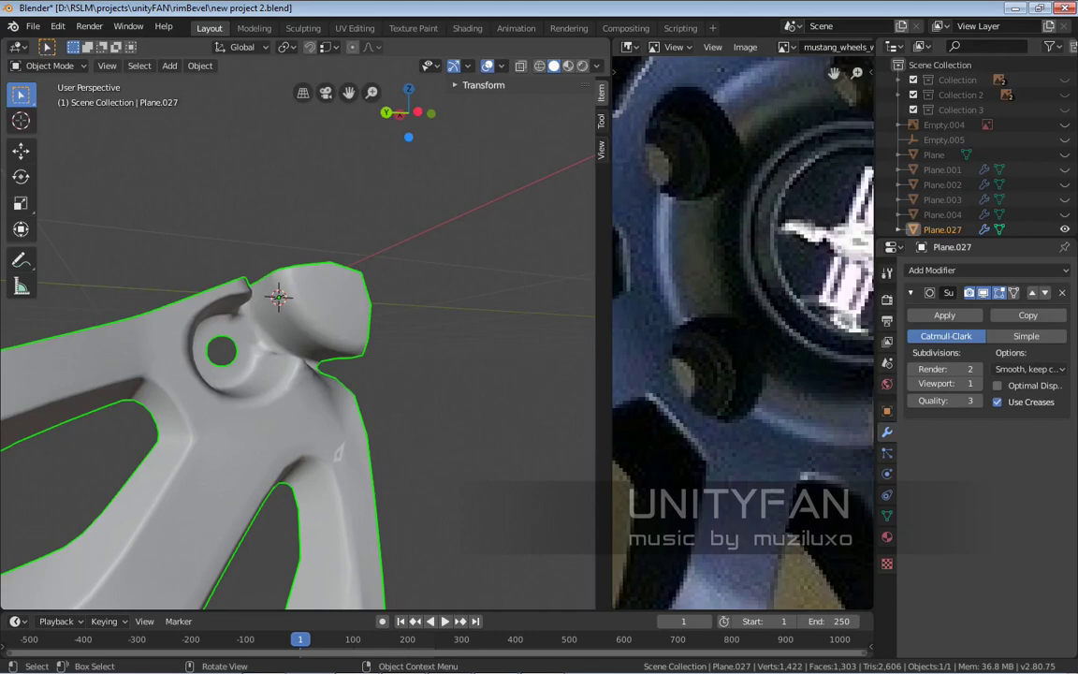
middle_click_drag(299, 374, 412, 374)
key("alt+a")
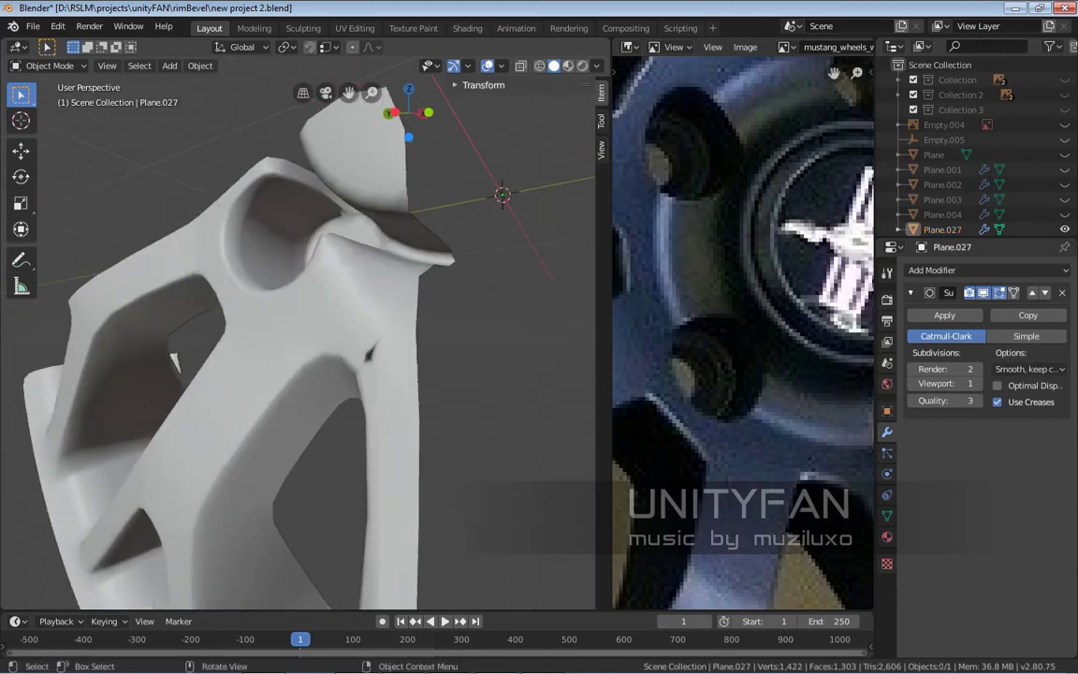
scroll(412, 374, "up", 4)
Orbit and zoom around the rim to inspect it down to its lower edge
scroll(299, 374, "down", 5)
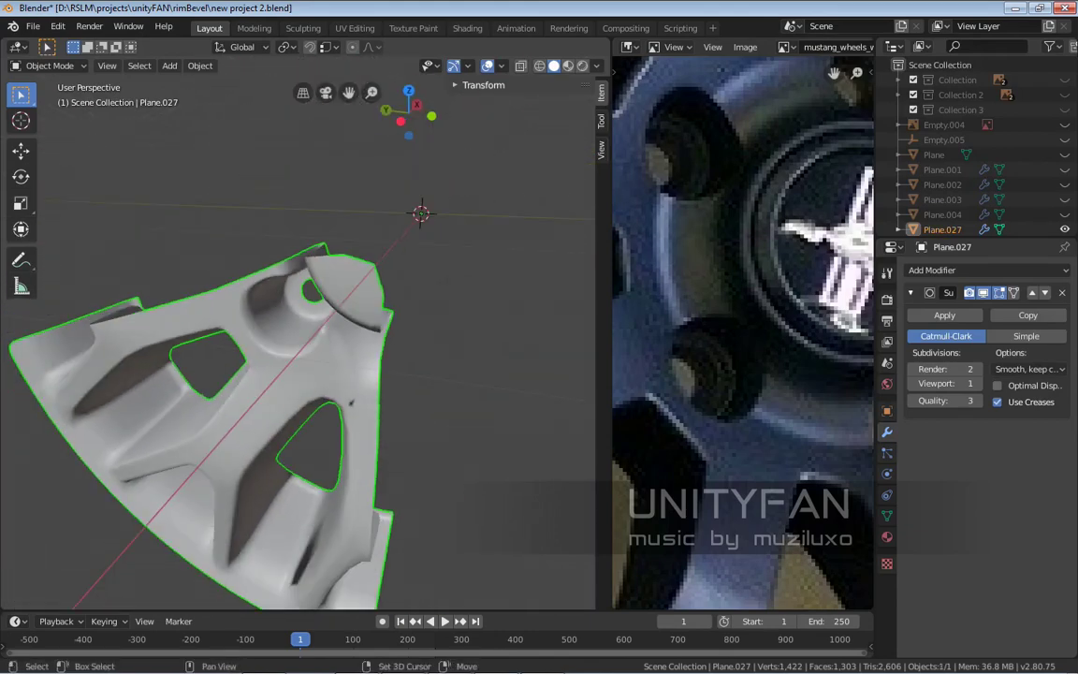
middle_click_drag(299, 374, 356, 375)
scroll(743, 327, "down", 3)
scroll(742, 327, "down", 2)
scroll(299, 375, "down", 3)
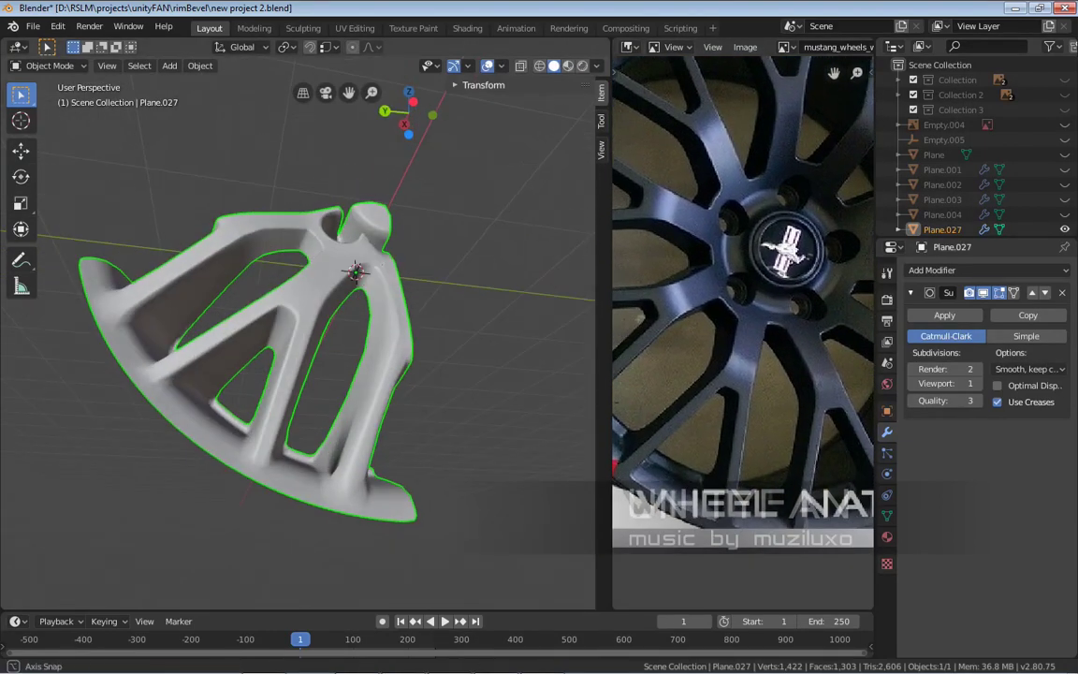
scroll(743, 328, "up", 1)
scroll(299, 374, "up", 3)
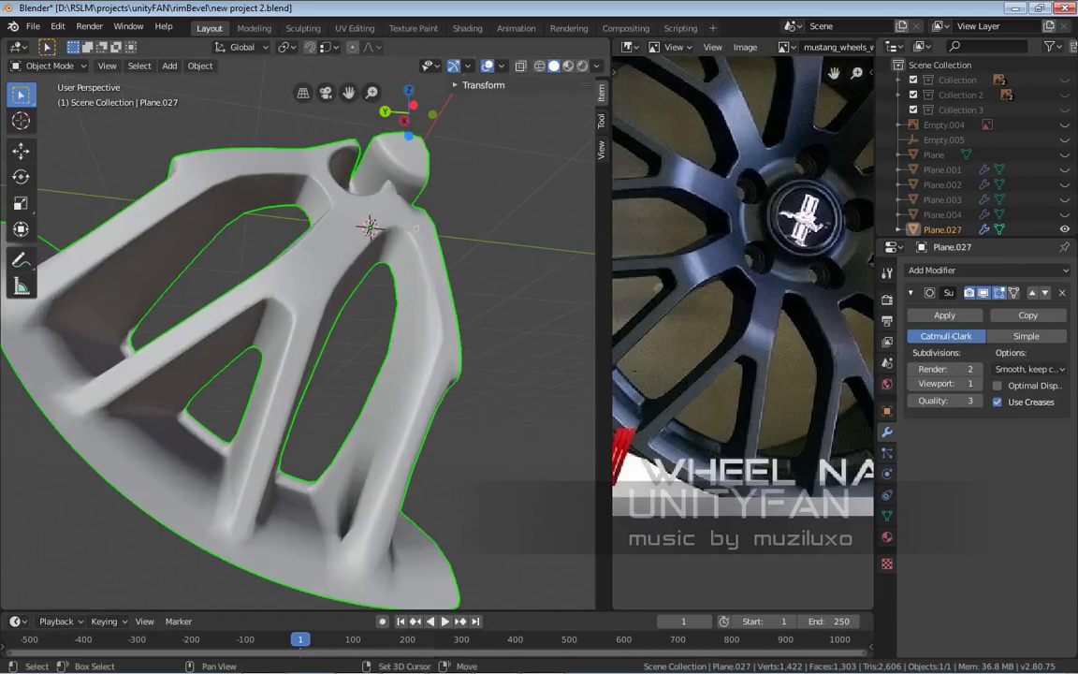
scroll(743, 328, "up", 5)
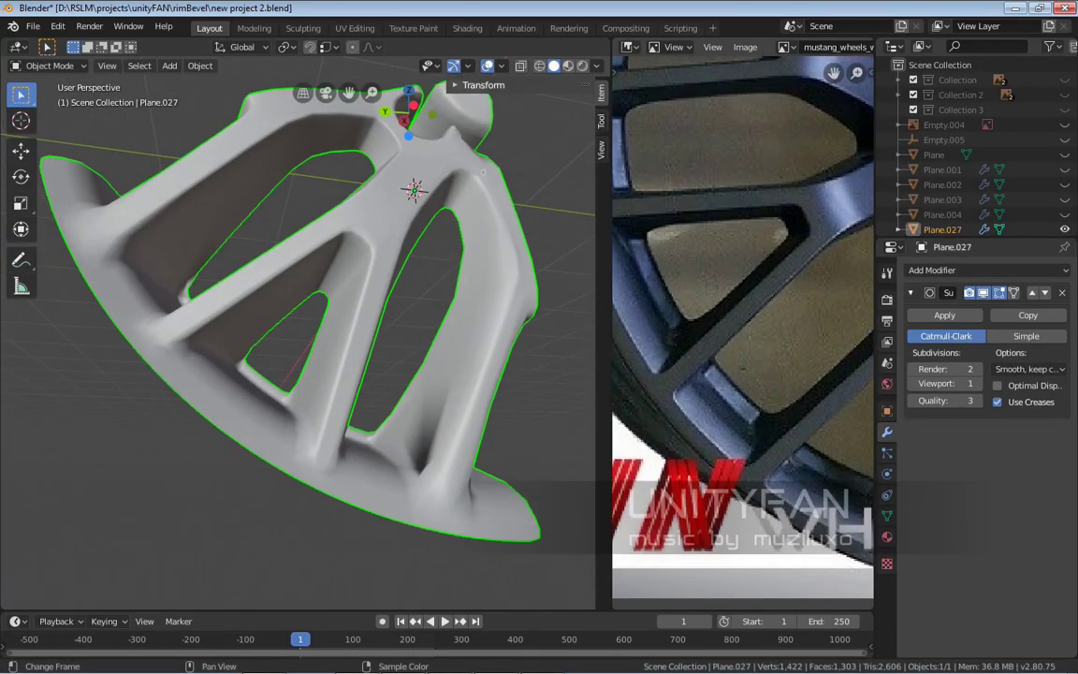
scroll(743, 327, "down", 2)
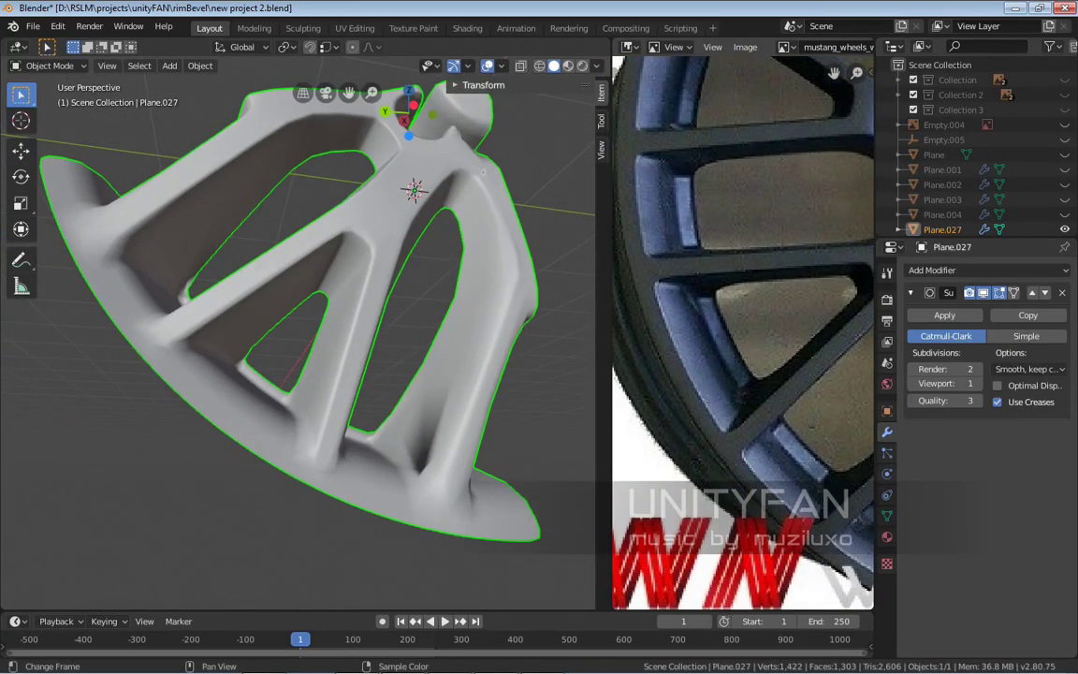
scroll(299, 328, "up", 2)
middle_click_drag(299, 328, 280, 393)
Enter Edit Mode, switch to the Move tool, then return to Object Mode
key("Tab")
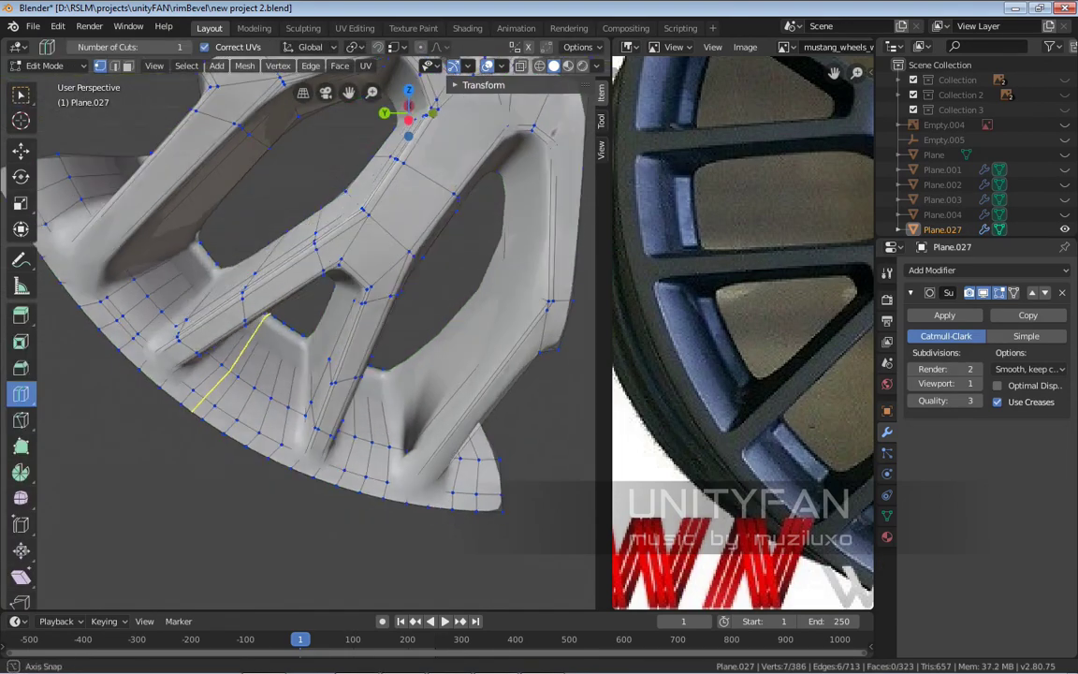
scroll(248, 435, "up", 1)
middle_click_drag(248, 438, 280, 309)
left_click(21, 149)
key("Tab")
Apply Shade Flat to the rim piece
right_click(271, 319)
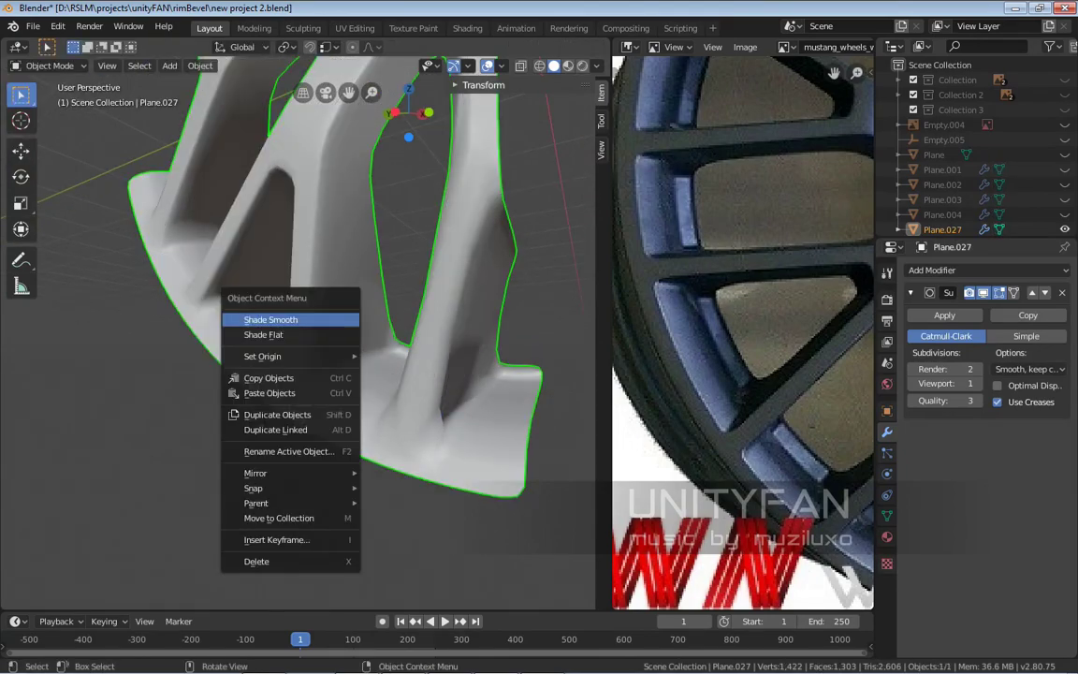
left_click(262, 334)
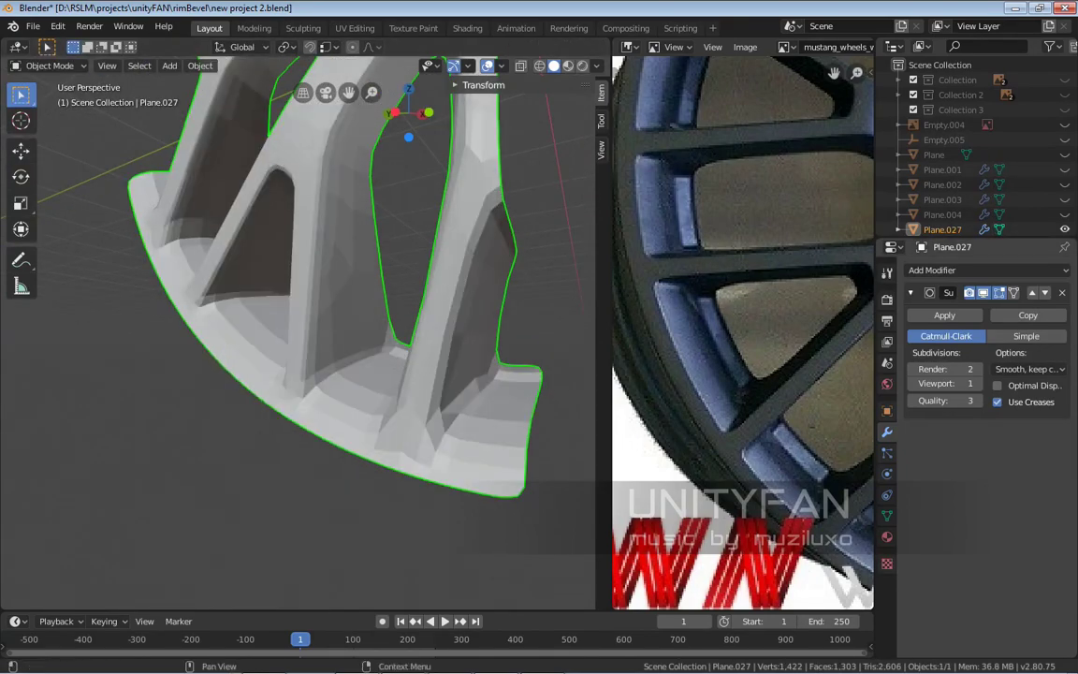
middle_click_drag(327, 281, 374, 281)
In edge select mode, pick a chain of edges near the outer lip and nudge it along X
key("Tab")
key("2")
scroll(322, 281, "up", 2)
left_click(318, 281, "ctrl")
left_click_drag(229, 305, 183, 292)
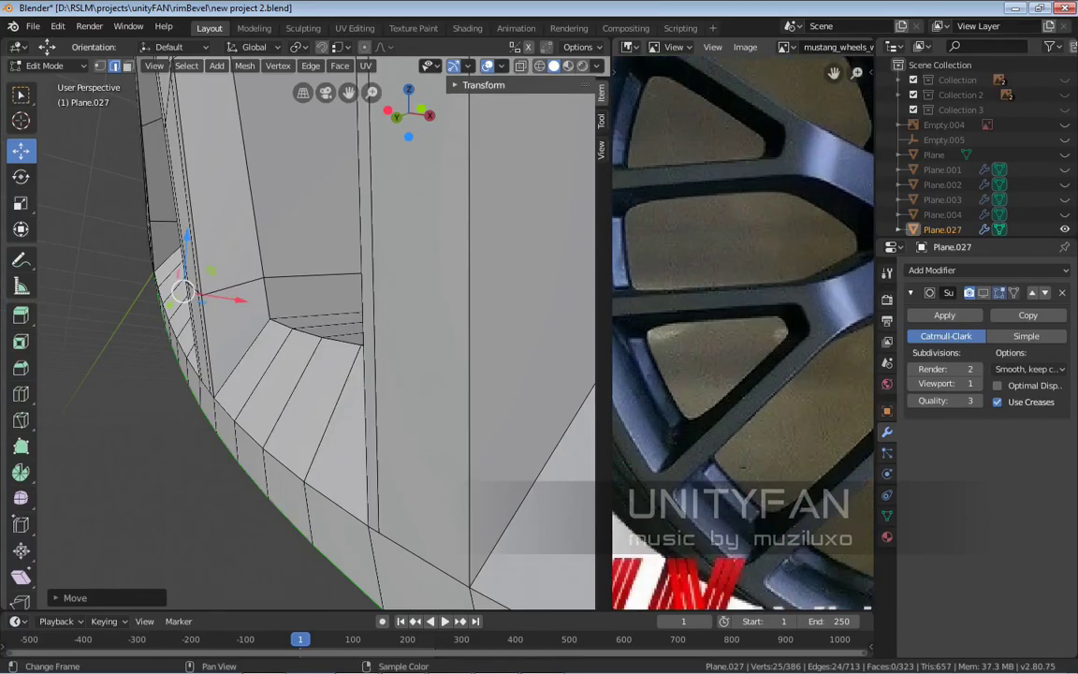
middle_click_drag(318, 336, 276, 393)
key("w")
key("Tab")
key("Tab")
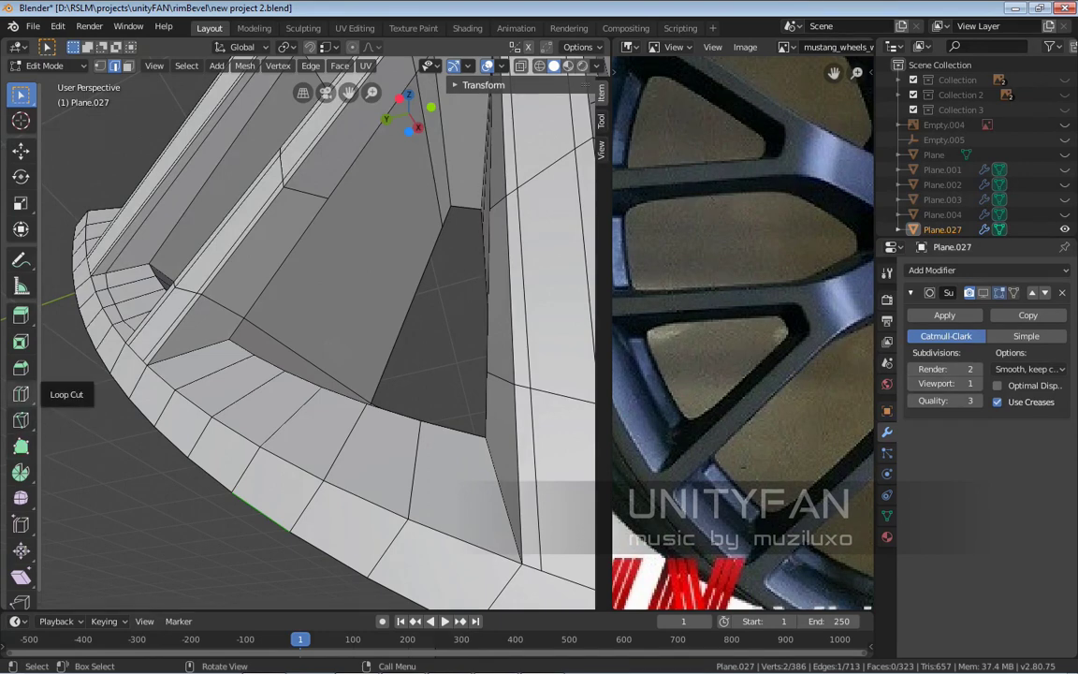
Add a loop cut around the spoke opening's inner wall
left_click(21, 394)
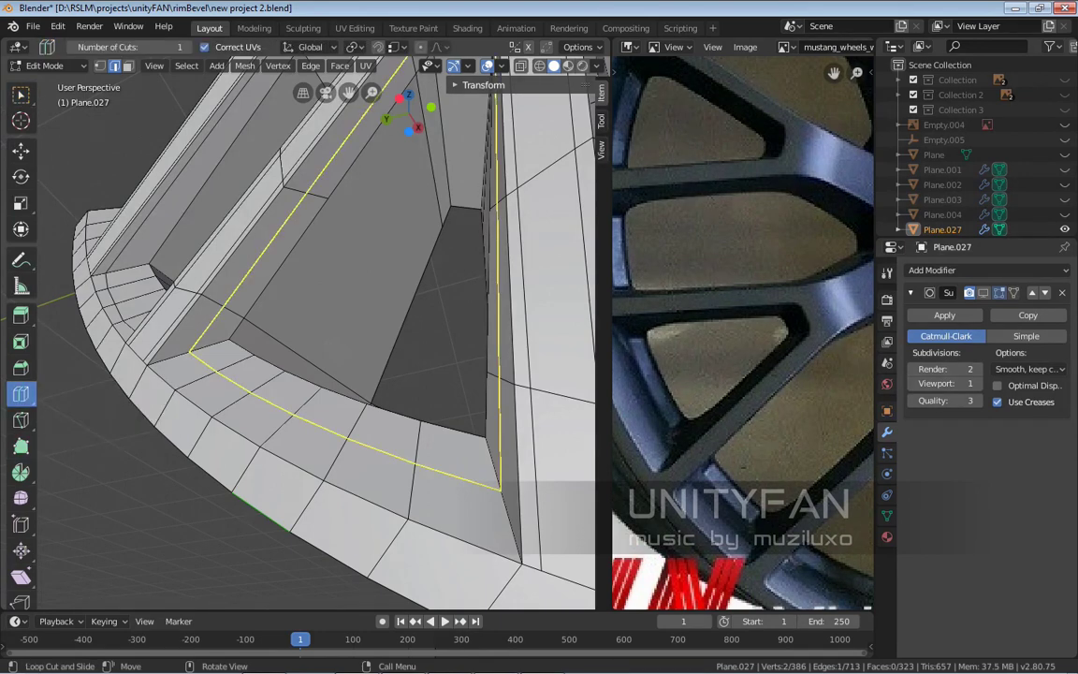
left_click_drag(234, 379, 208, 395)
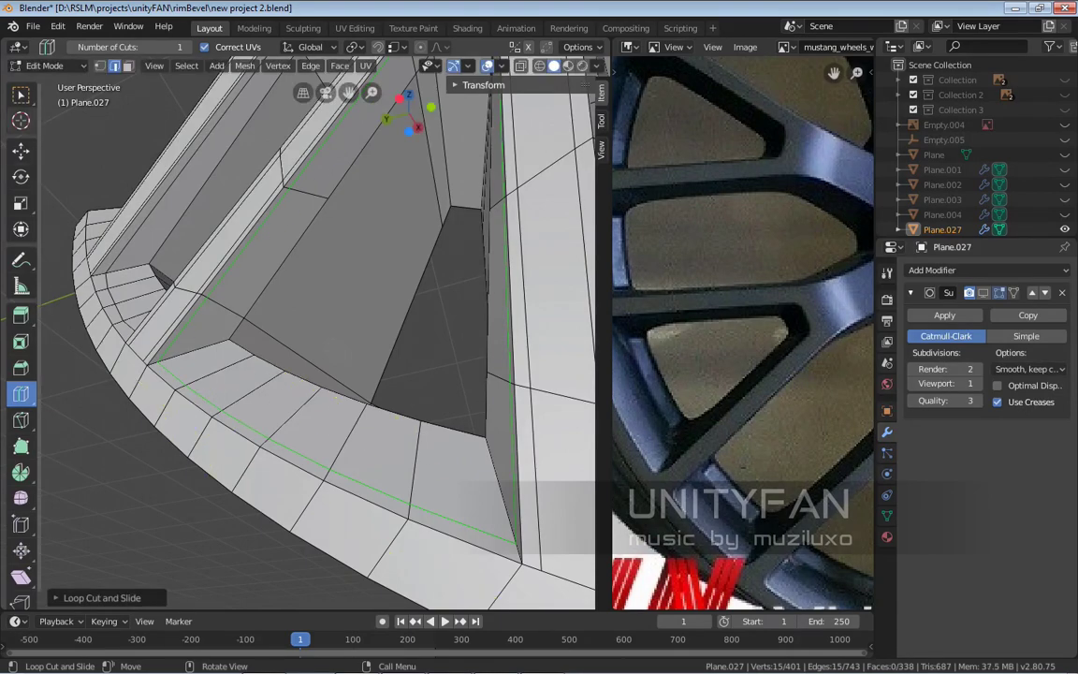
key("w")
middle_click_drag(318, 355, 412, 242)
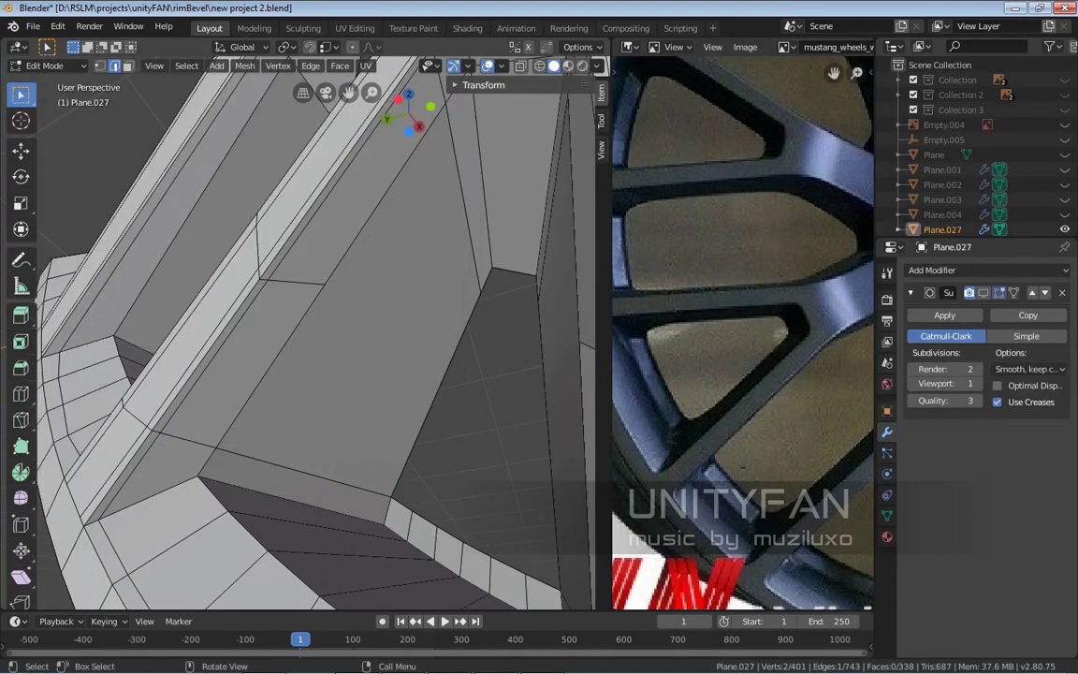
In face select mode, select then deselect the large inner-wall face and reframe the view
key("3")
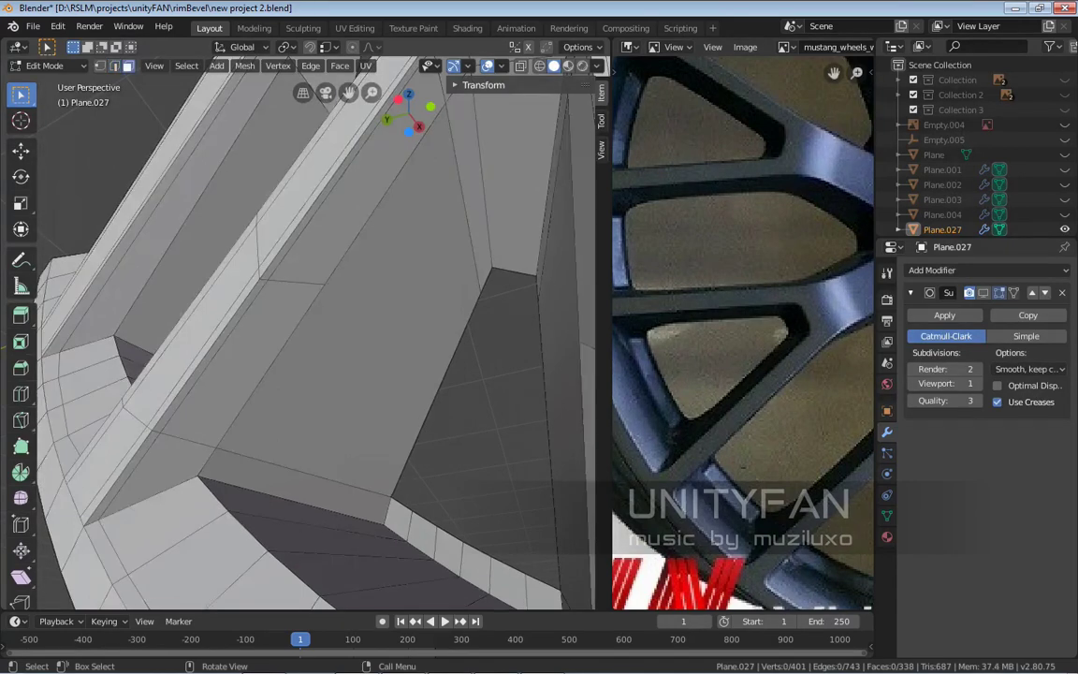
left_click(355, 309)
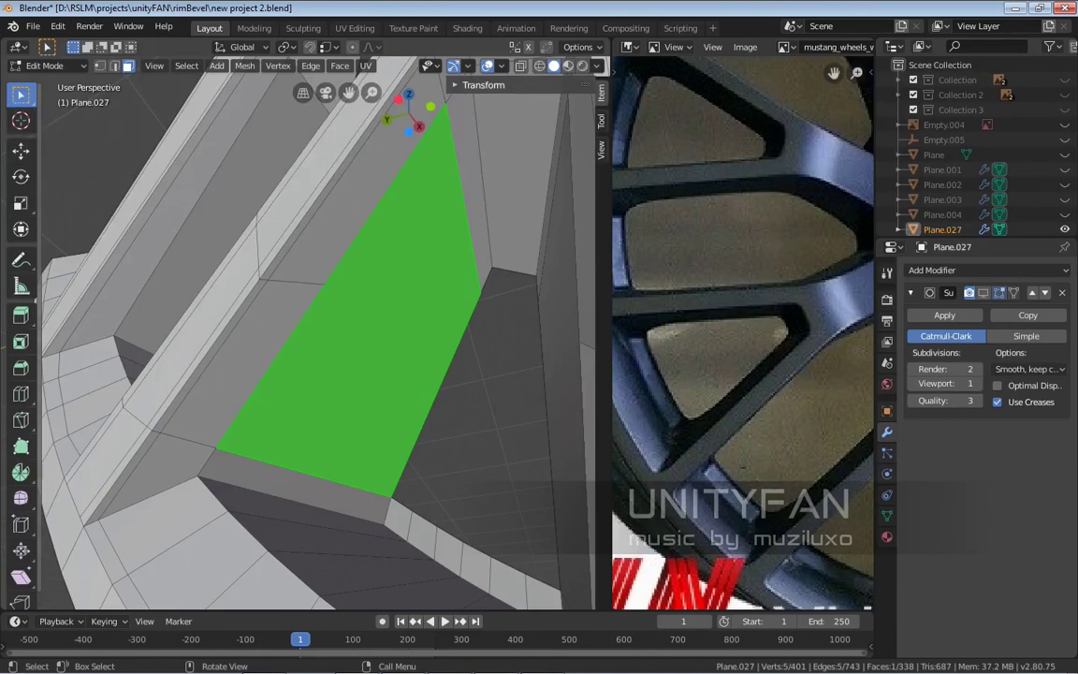
key("alt+a")
middle_click_drag(412, 241, 423, 234)
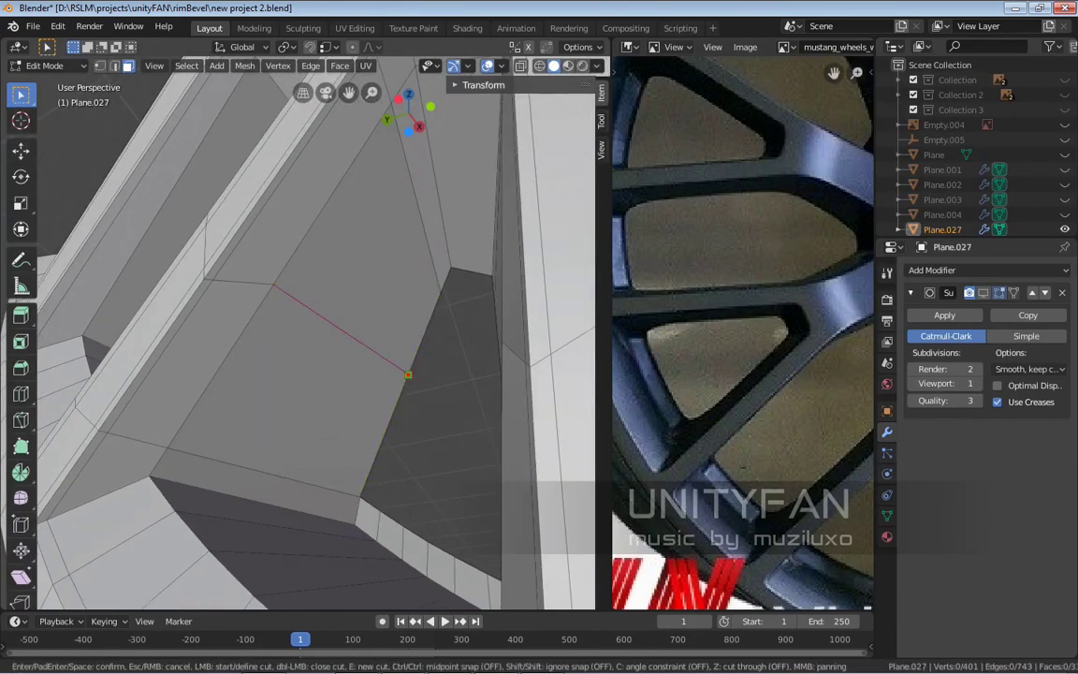
scroll(299, 337, "down", 5)
mouse_move(300, 337)
middle_mouse_down()
mouse_move(319, 319)
mouse_move(308, 332)
mouse_move(318, 328)
middle_mouse_up()
scroll(299, 337, "up", 6)
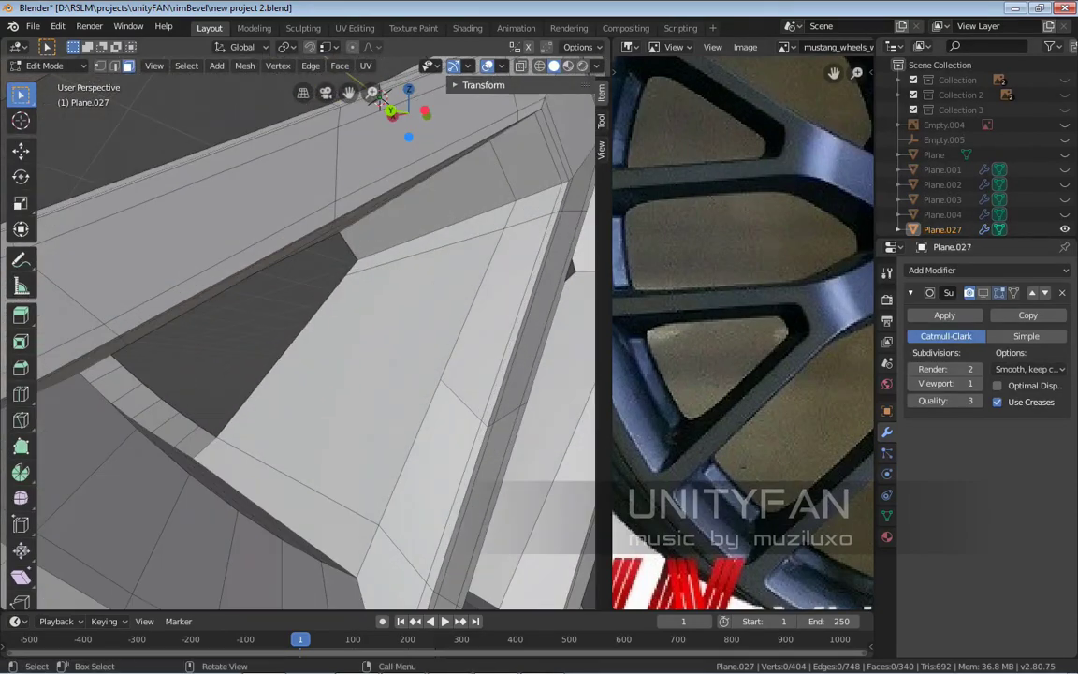
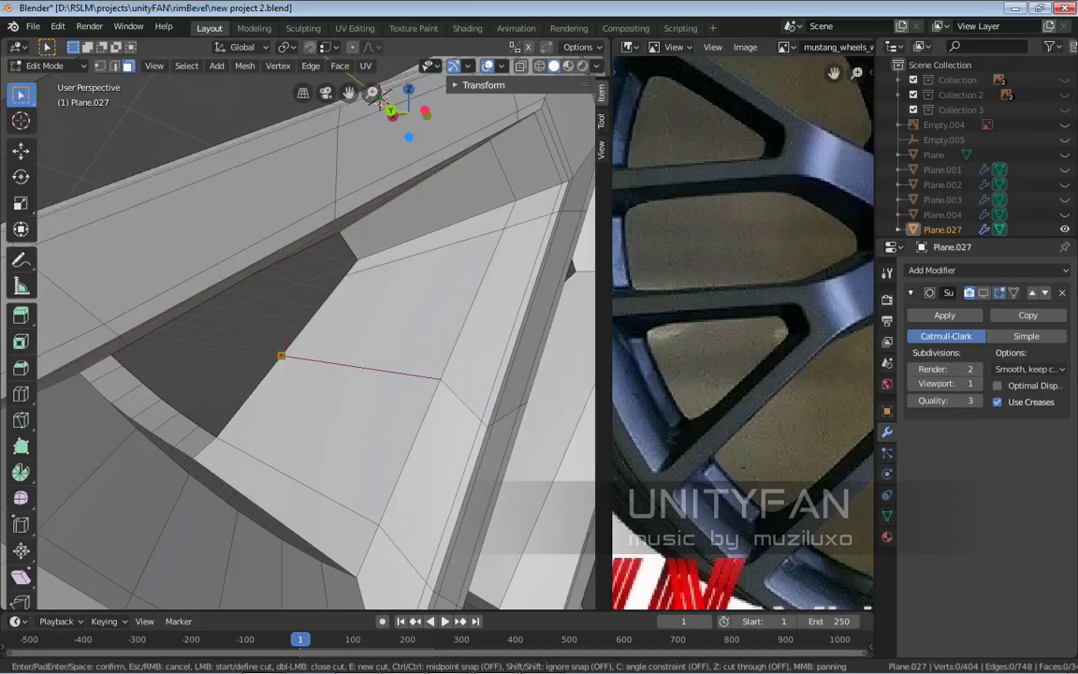
Confirm the spoke knife cut, then add a trial edge loop across the spoke and undo it
key("Return")
middle_click_drag(439, 379, 365, 346)
left_click(20, 393)
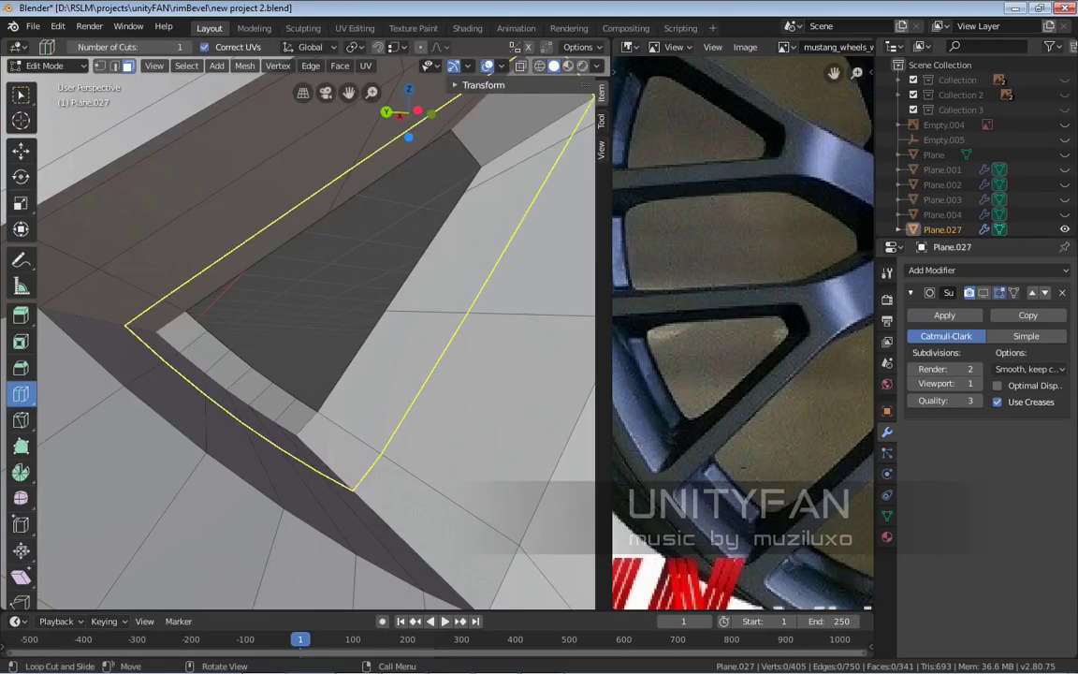
left_click_drag(402, 472, 420, 502)
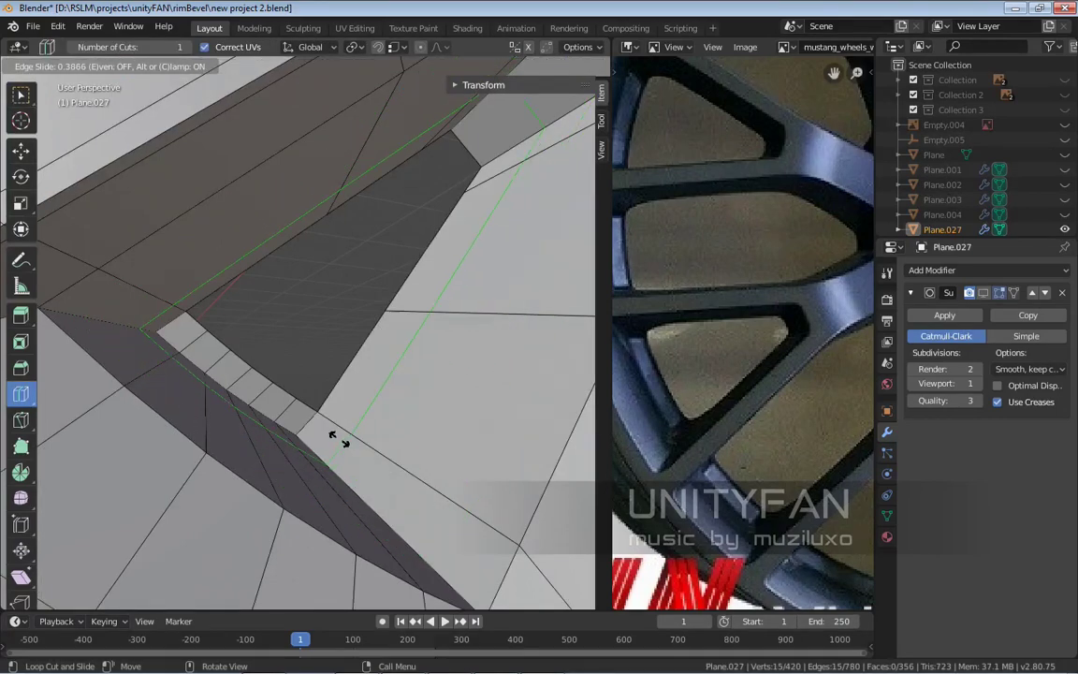
left_click_drag(334, 426, 334, 425)
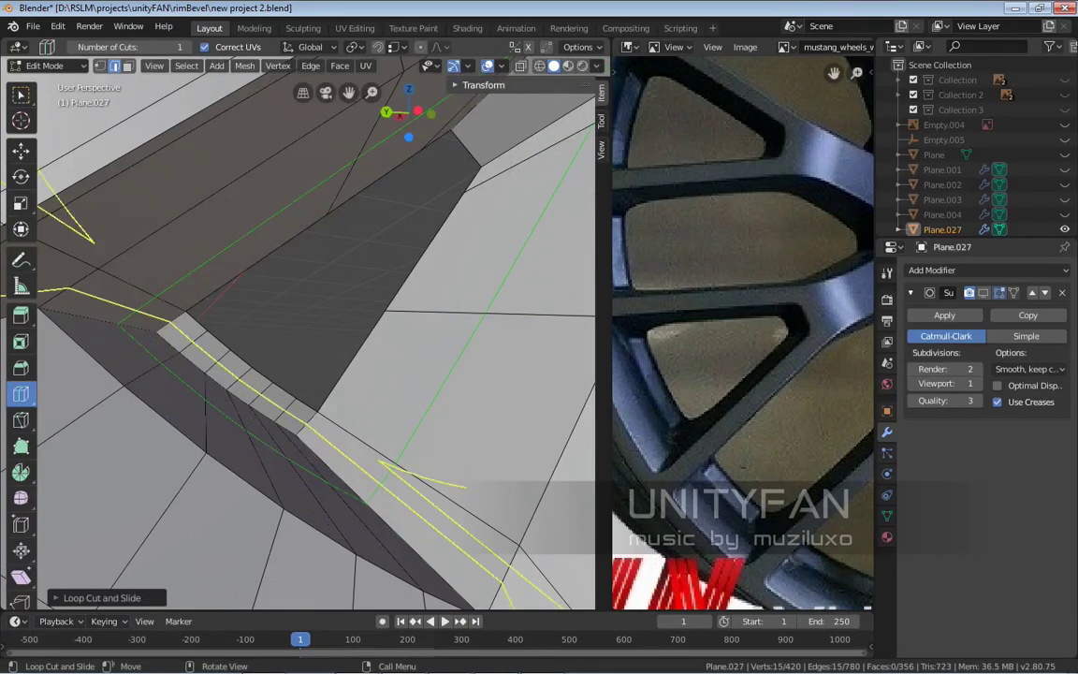
key("w")
key("ctrl+z")
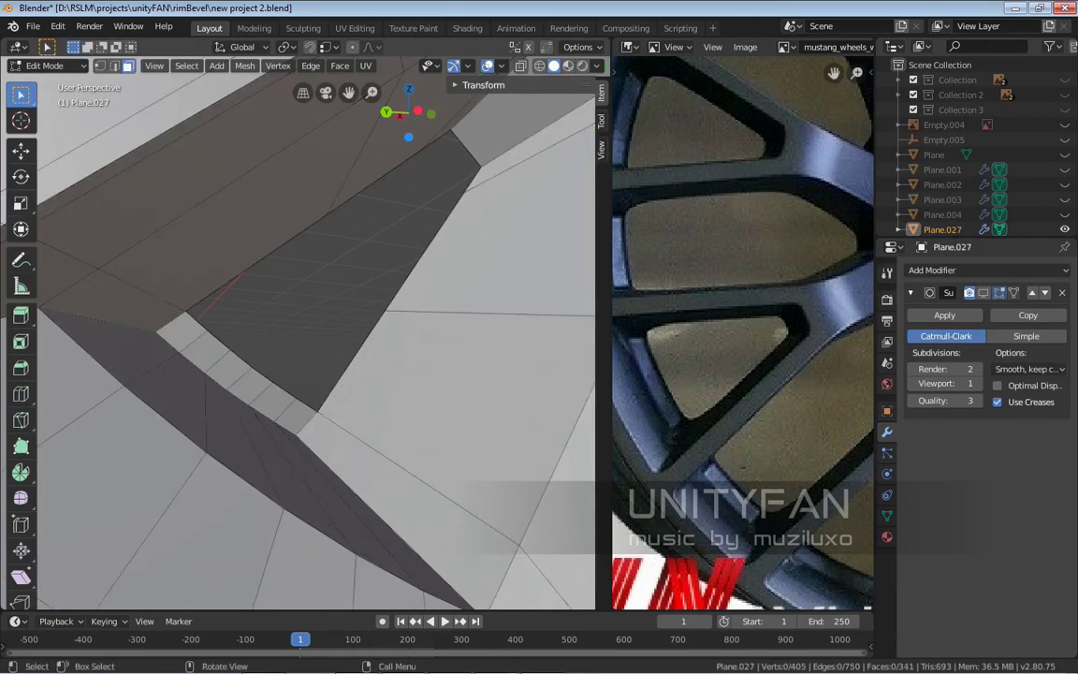
middle_click_drag(300, 327, 280, 201)
key("Tab")
scroll(298, 332, "up", 5)
scroll(276, 215, "up", 3)
scroll(276, 204, "up", 3)
scroll(276, 204, "down", 3)
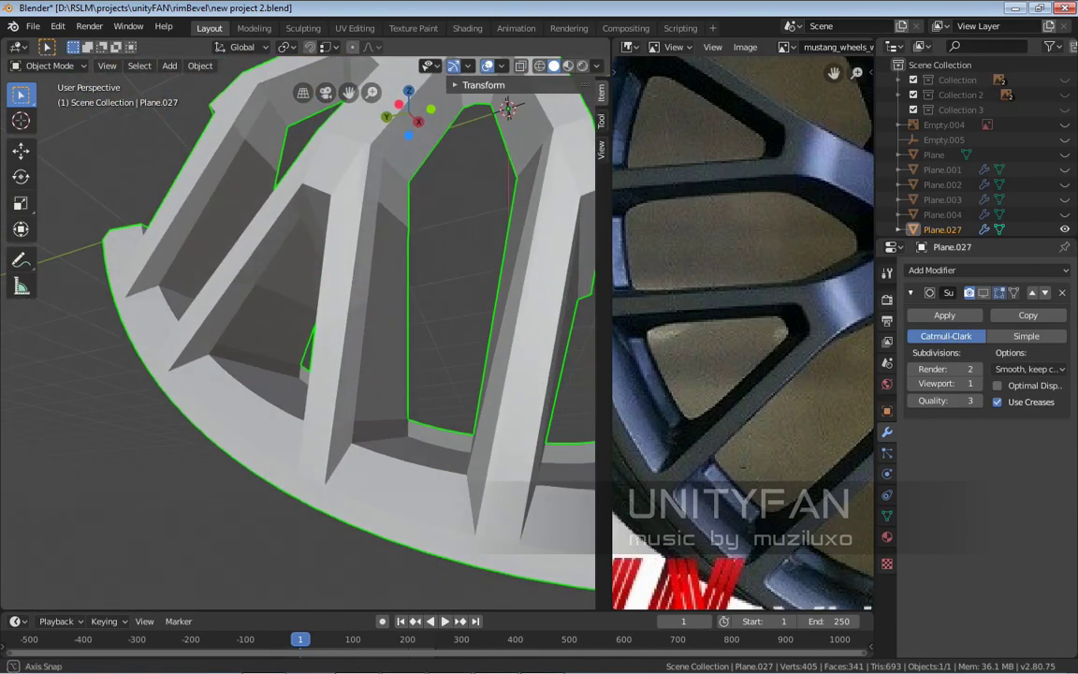
scroll(302, 333, "up", 3)
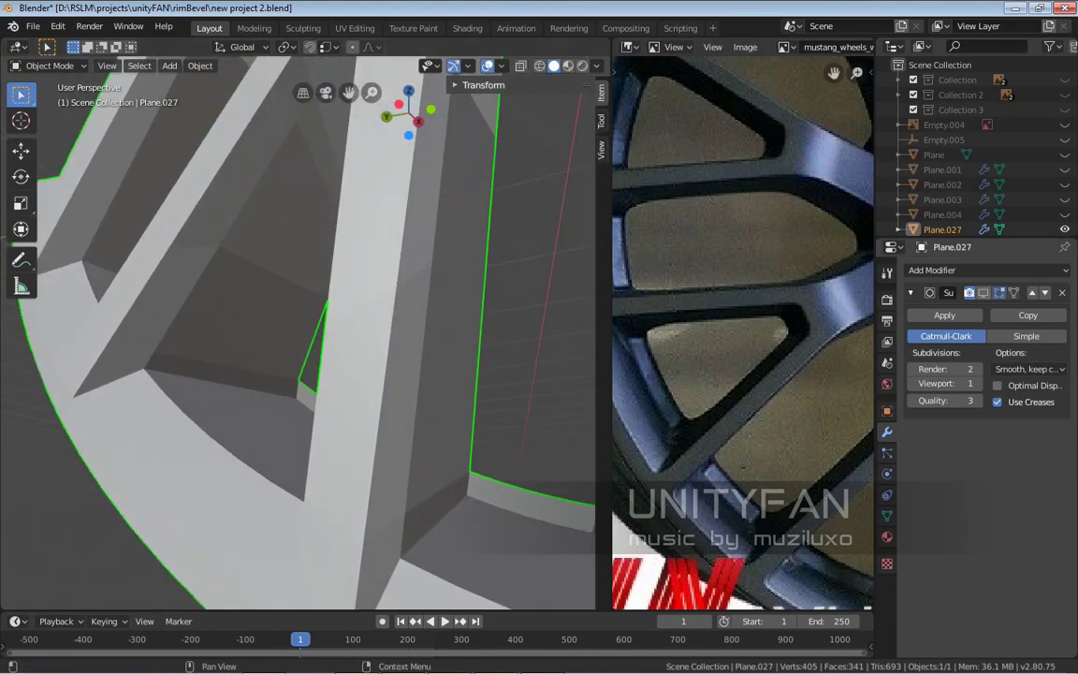
scroll(302, 332, "down", 4)
right_click(281, 320)
left_click(272, 305)
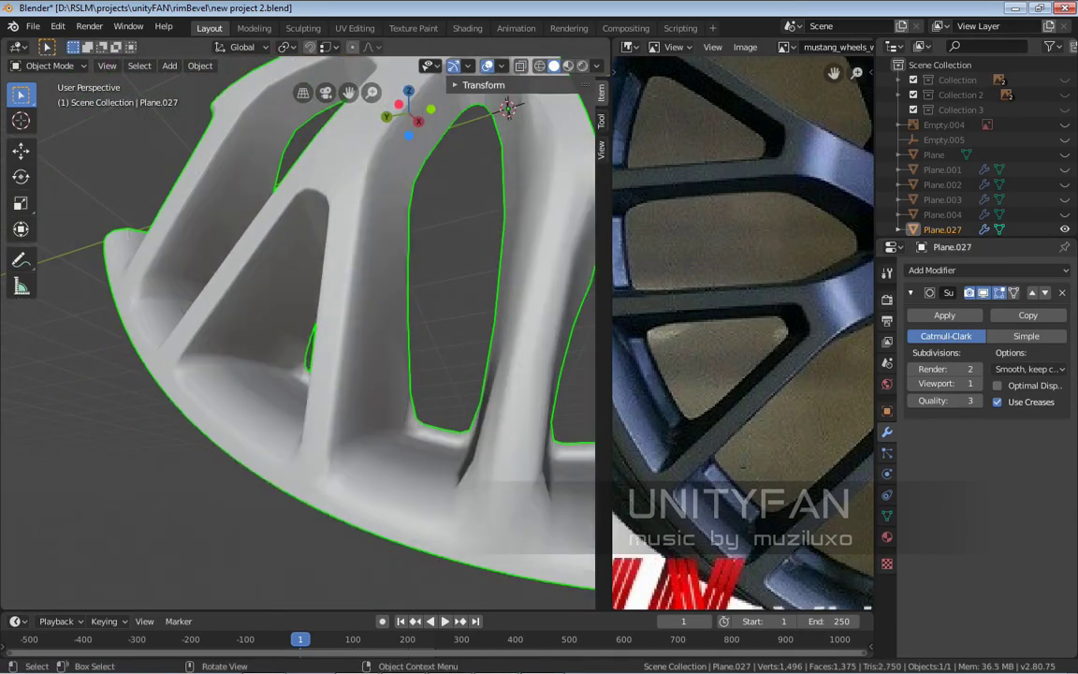
scroll(302, 332, "down", 4)
middle_click_drag(303, 333, 379, 291)
scroll(346, 299, "up", 3)
middle_click_drag(505, 234, 431, 178)
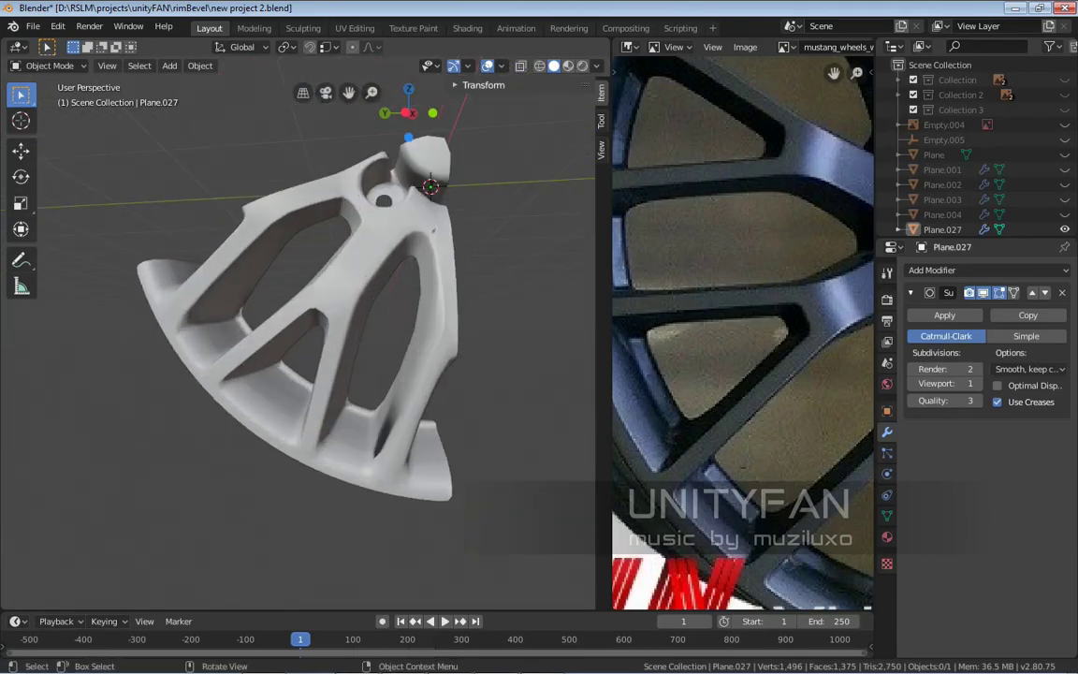
scroll(383, 177, "up", 3)
key("Tab")
middle_click_drag(383, 178, 373, 112)
key("Tab")
right_click(308, 357)
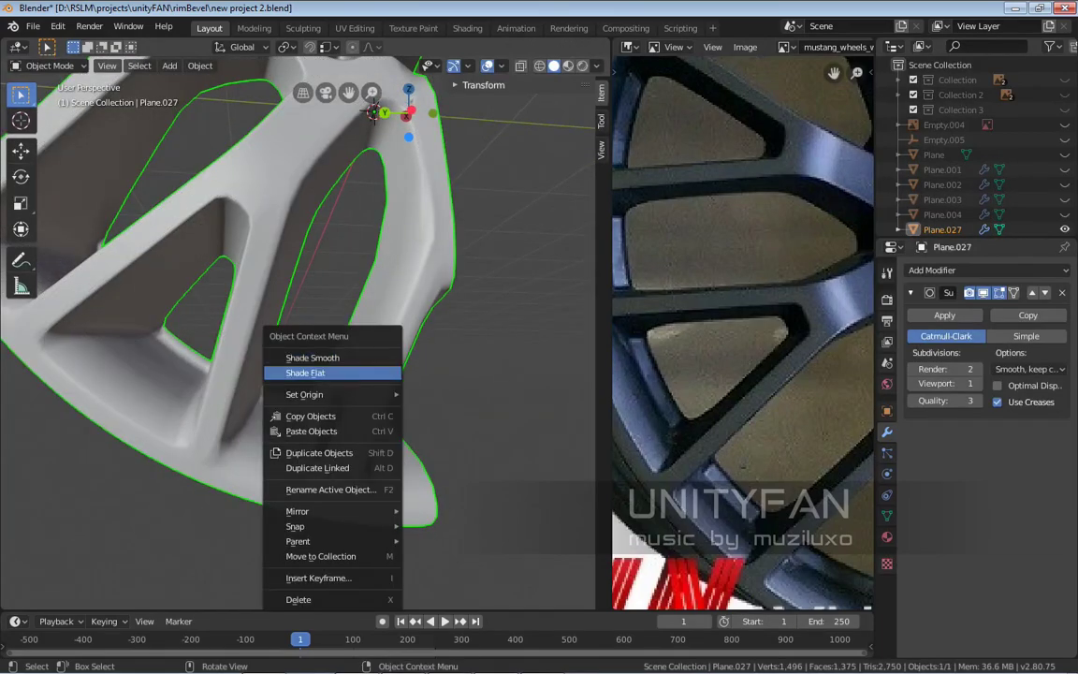
left_click(309, 372)
middle_click_drag(373, 113, 342, 97)
Re-enter Edit Mode and make two knife cuts across the spoke face
key("Tab")
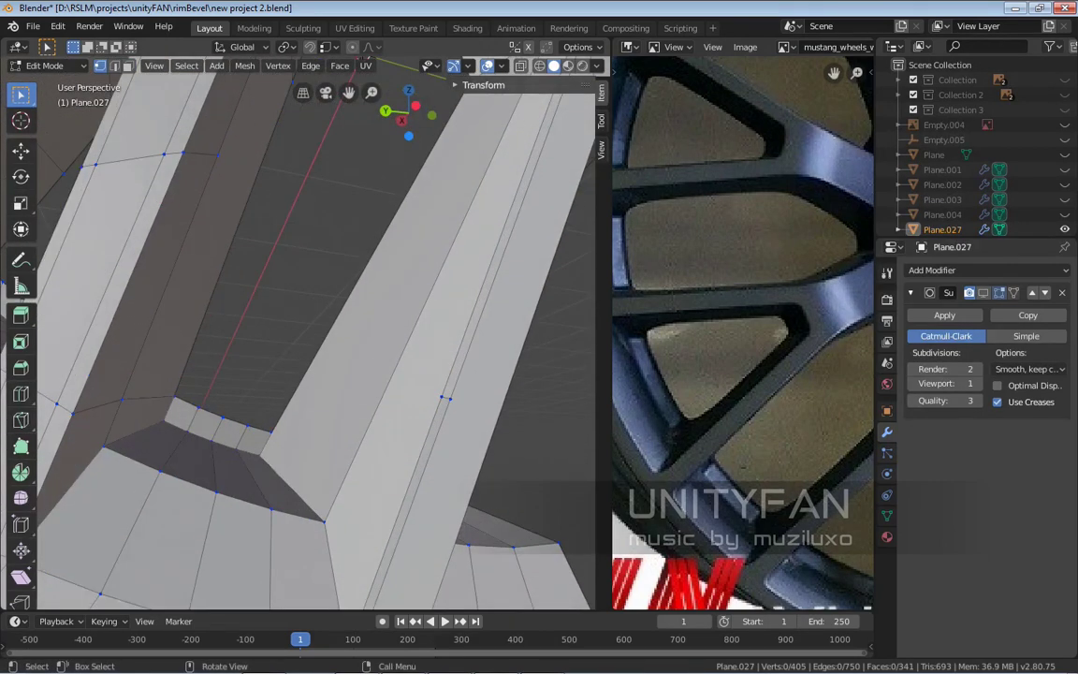
key("k")
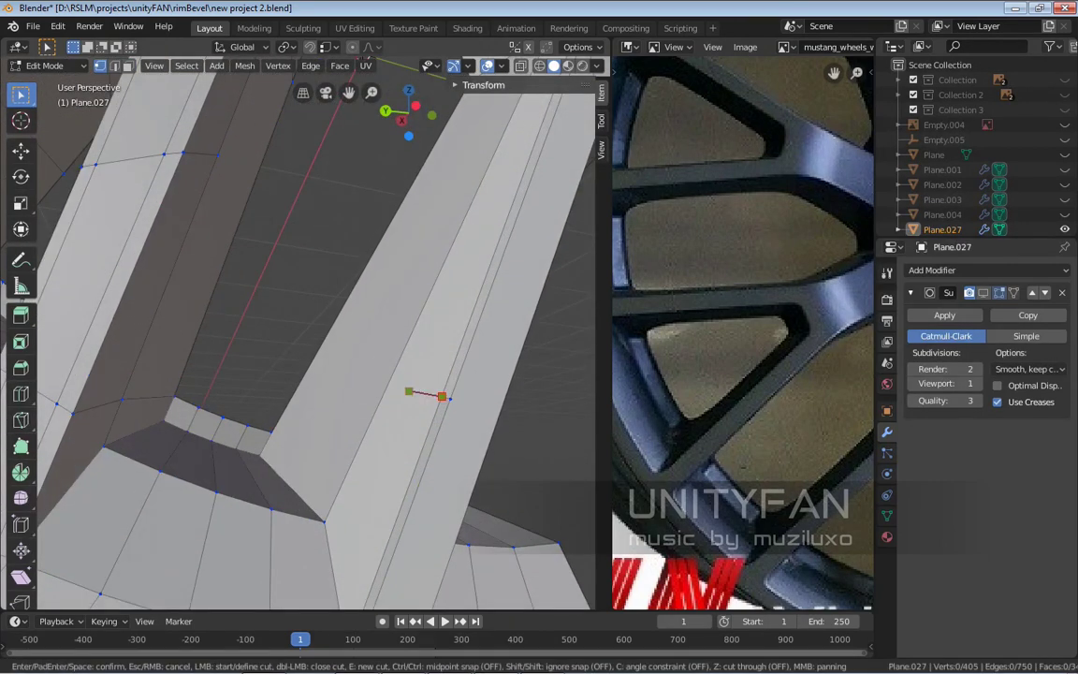
key("Return")
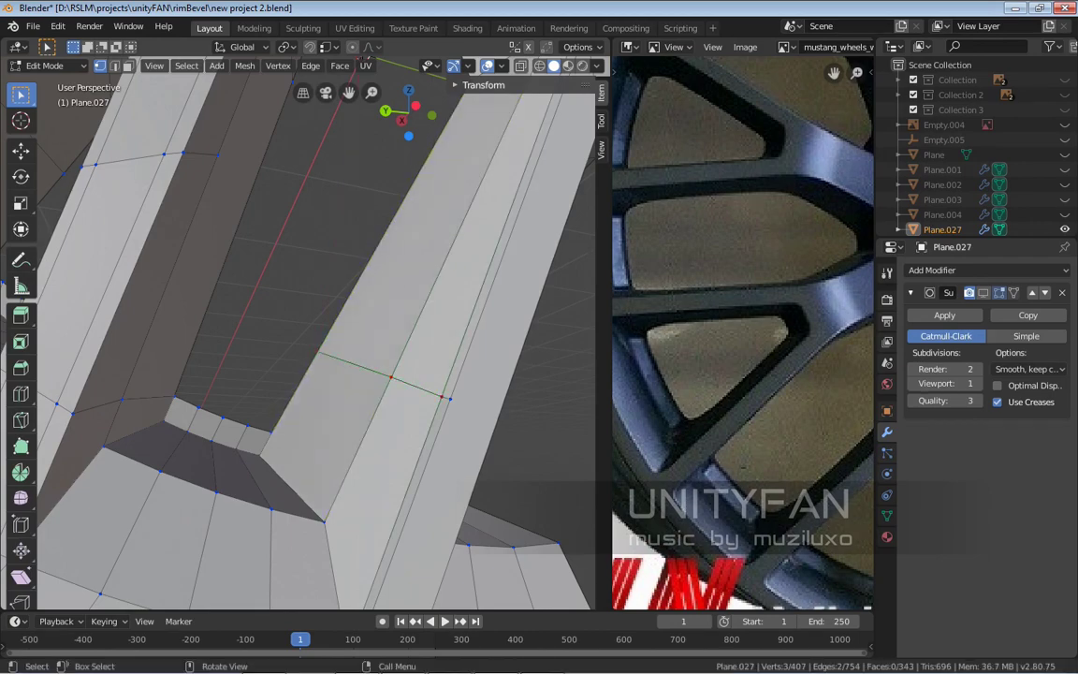
middle_click_drag(317, 351, 251, 358)
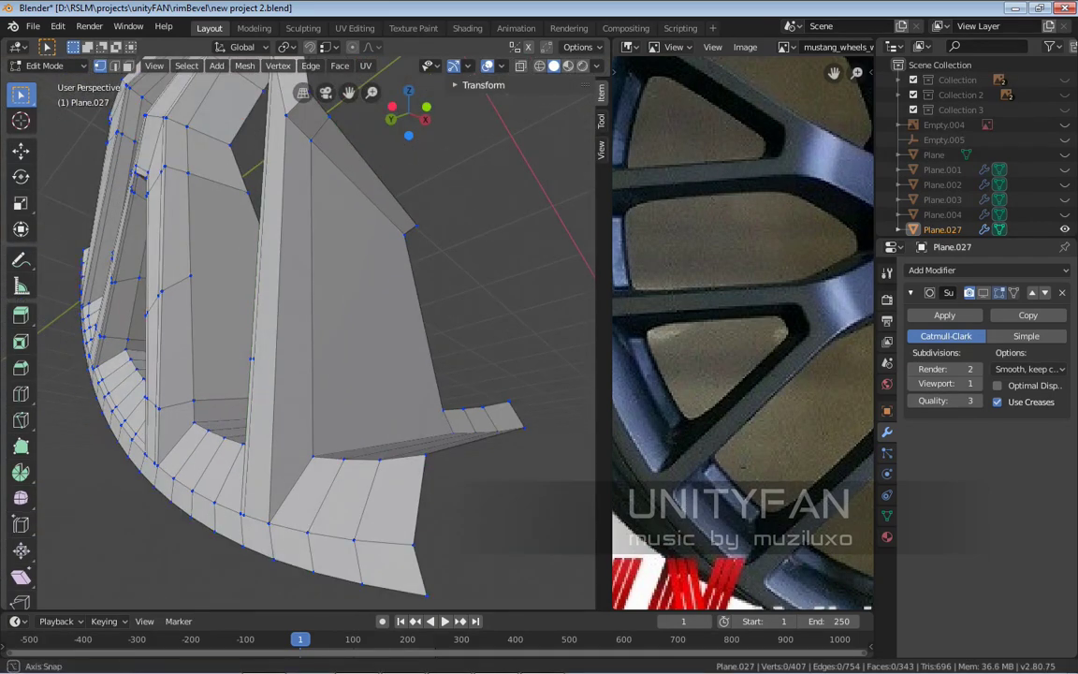
scroll(317, 359, "up", 2)
key("k")
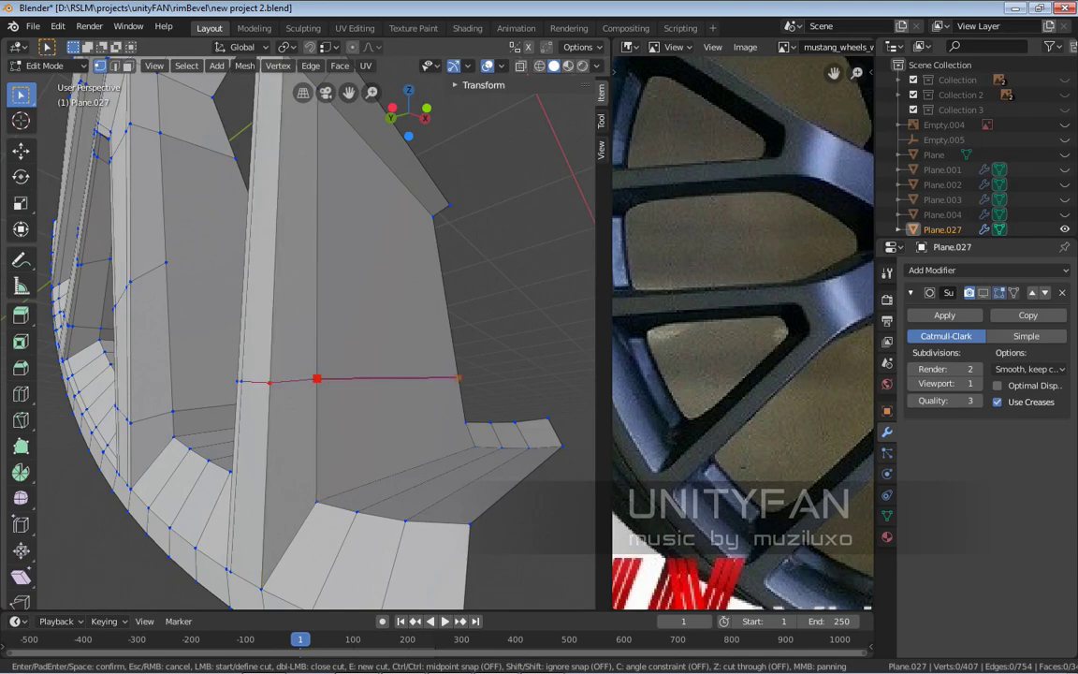
key("Return")
middle_click_drag(455, 365, 412, 370)
scroll(449, 319, "up", 3)
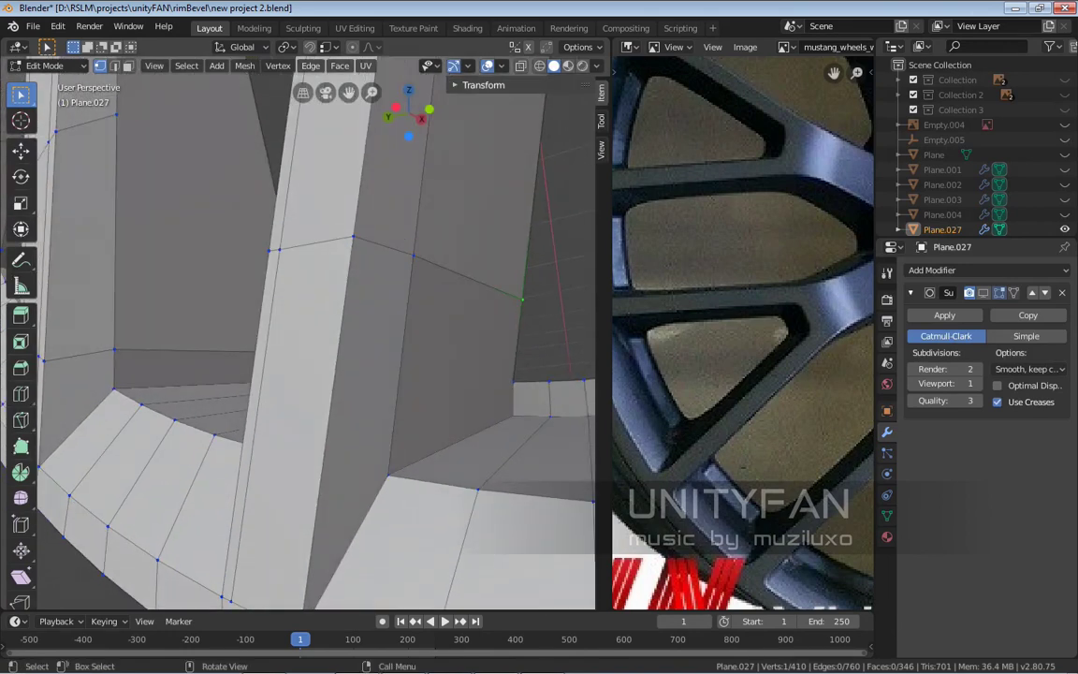
Knife-cut from a spoke vertex along the side of the spoke near its base
key("k")
left_click(513, 382)
middle_click_drag(512, 382, 474, 373)
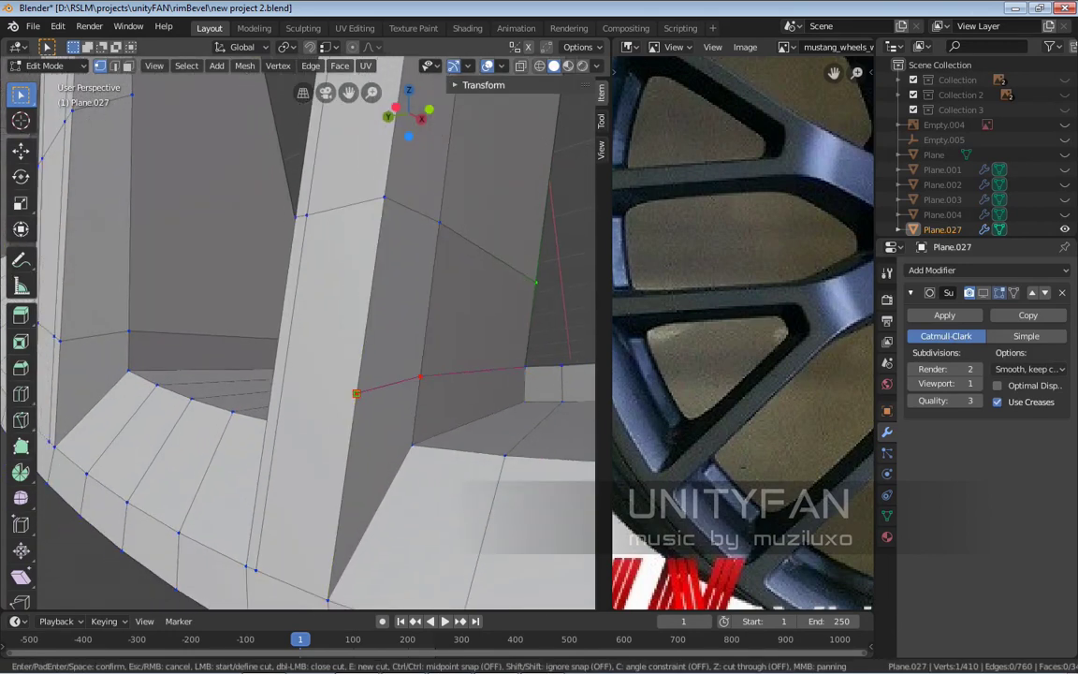
middle_click_drag(356, 392, 451, 377)
middle_click_drag(517, 396, 440, 375)
key("Return")
scroll(371, 363, "up", 3)
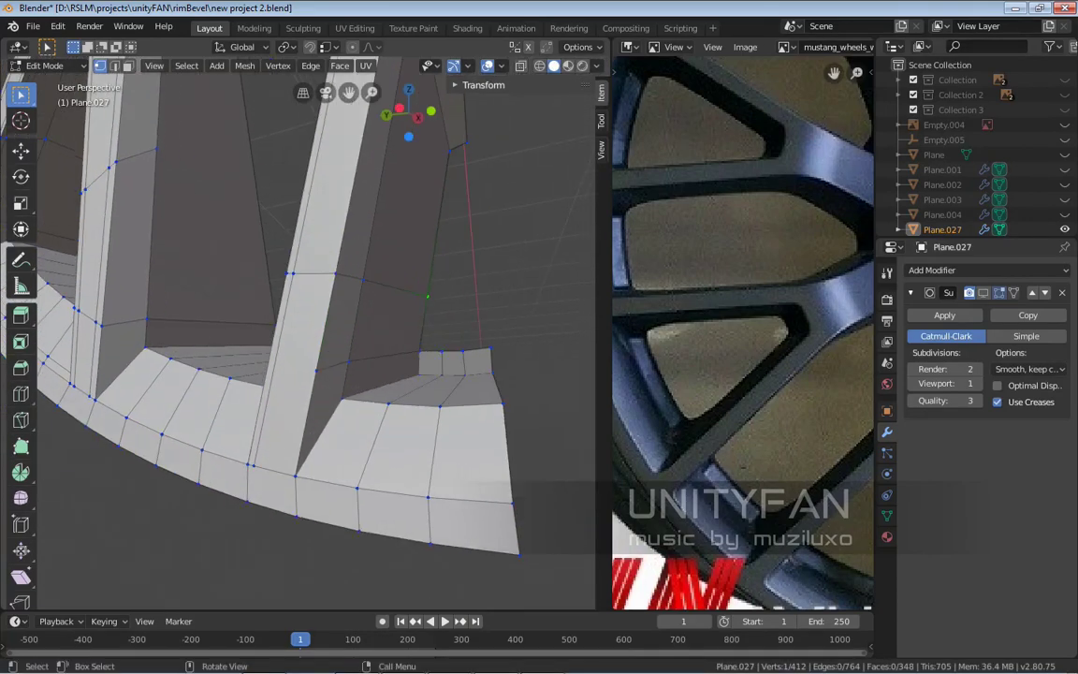
Knife-cut along the spoke base, then deselect all vertices
key("k")
mouse_move(358, 383)
middle_mouse_down()
mouse_move(401, 374)
mouse_move(475, 381)
mouse_move(544, 423)
middle_mouse_up()
scroll(475, 381, "up", 3)
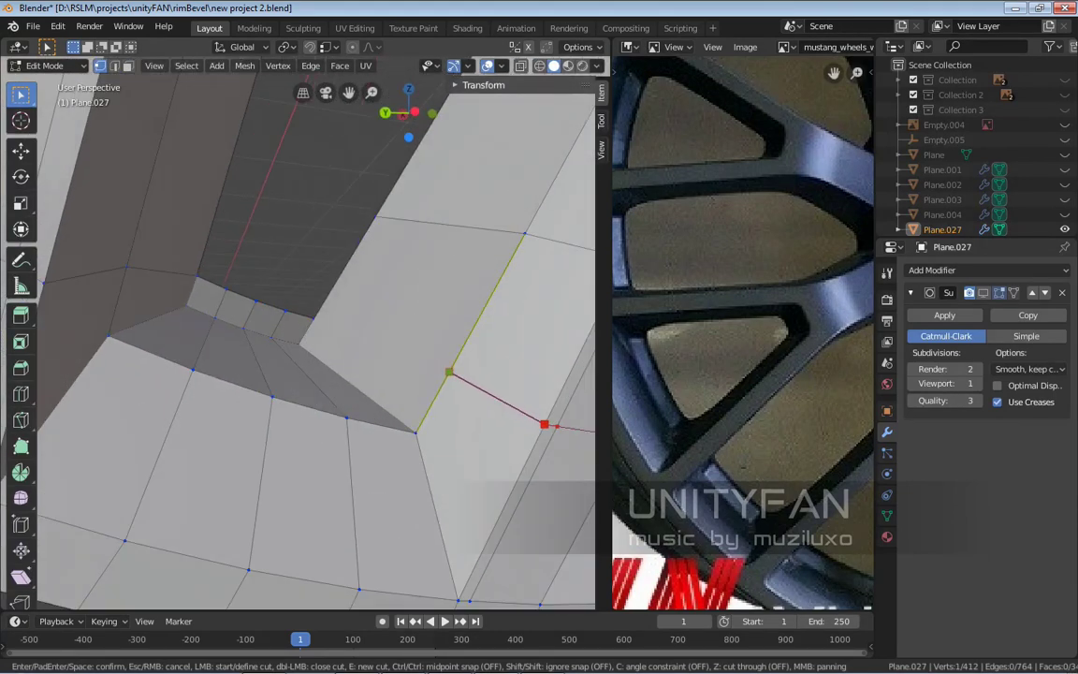
key("Return")
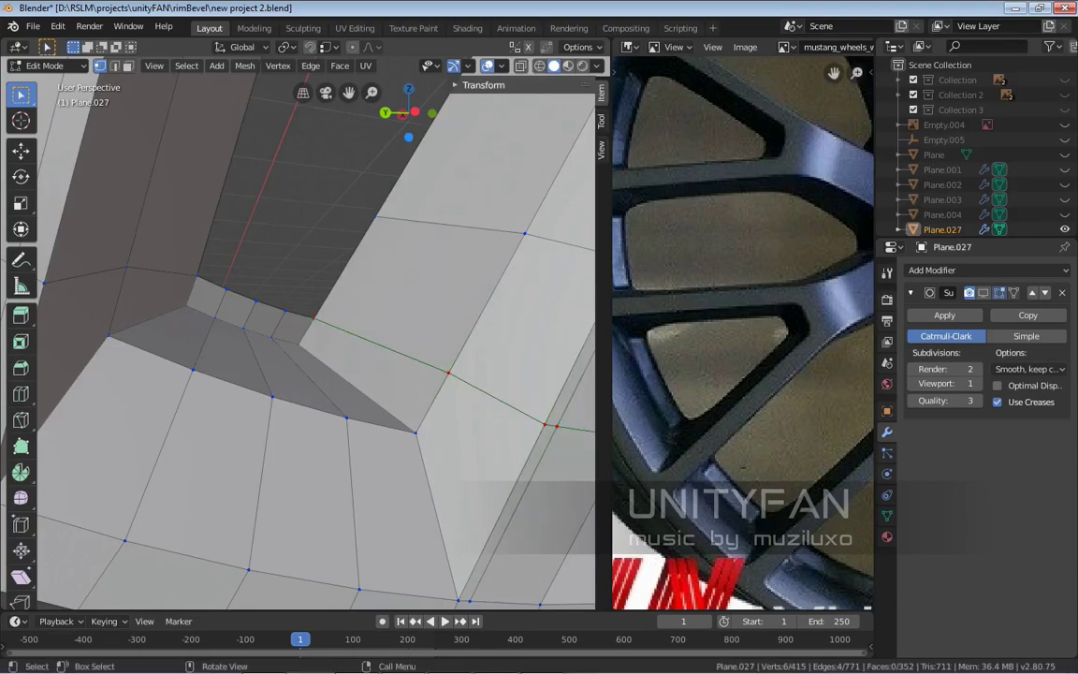
key("alt+a")
mouse_move(402, 374)
middle_mouse_down()
mouse_move(496, 353)
mouse_move(547, 401)
mouse_move(402, 374)
middle_mouse_up()
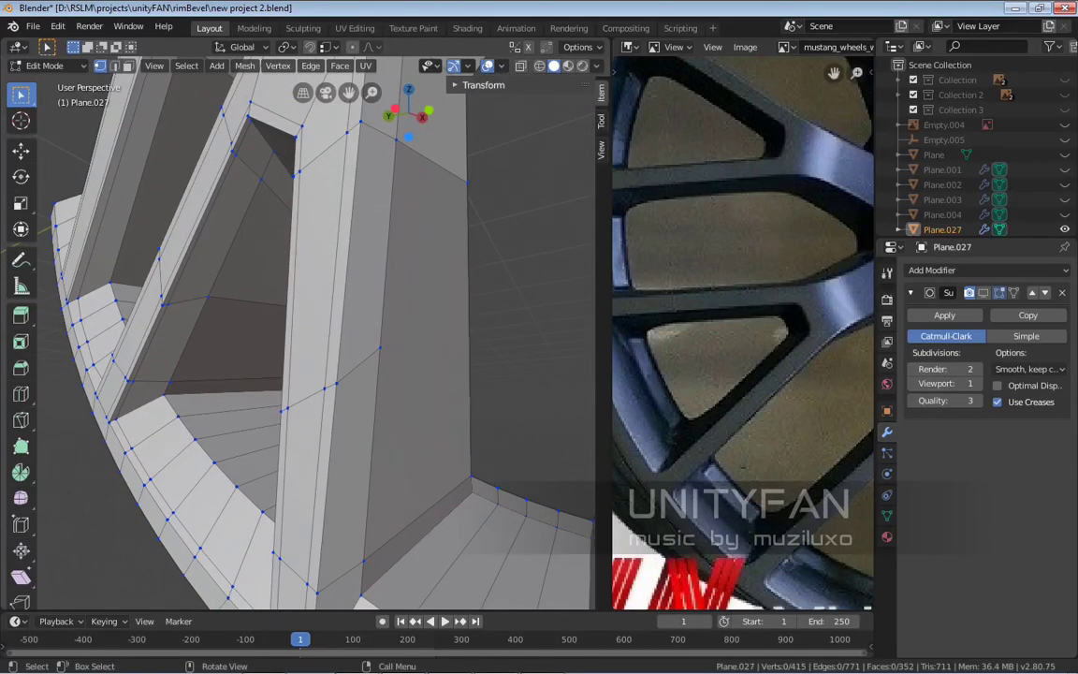
Make one more knife cut across the spoke
key("k")
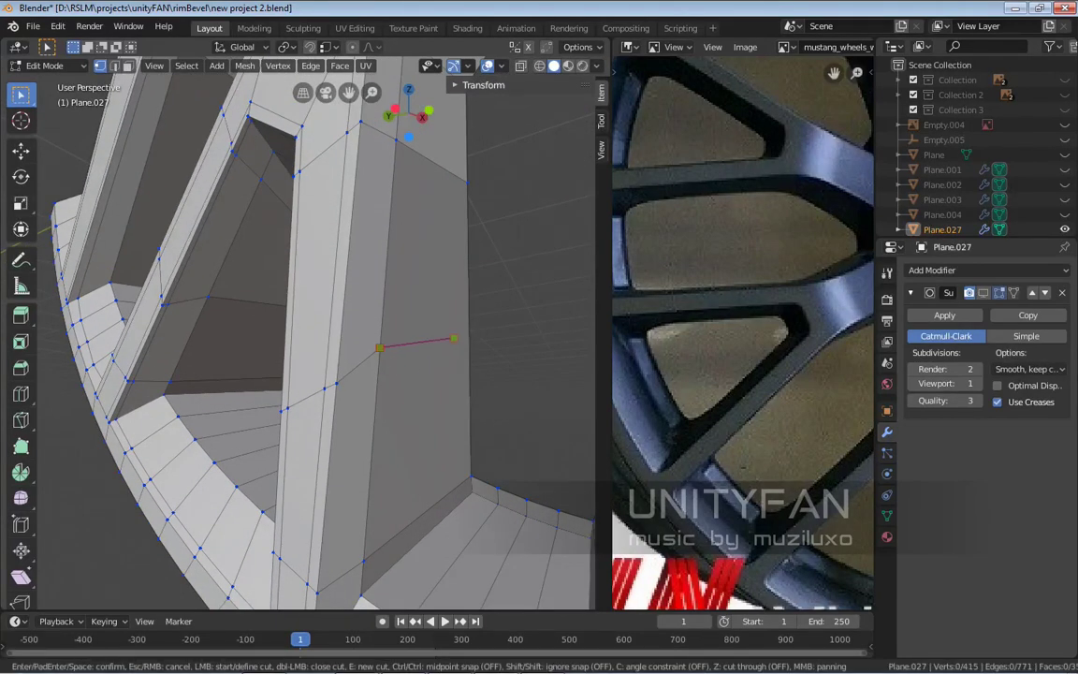
left_click(467, 336)
key("Return")
middle_click_drag(467, 336, 320, 318)
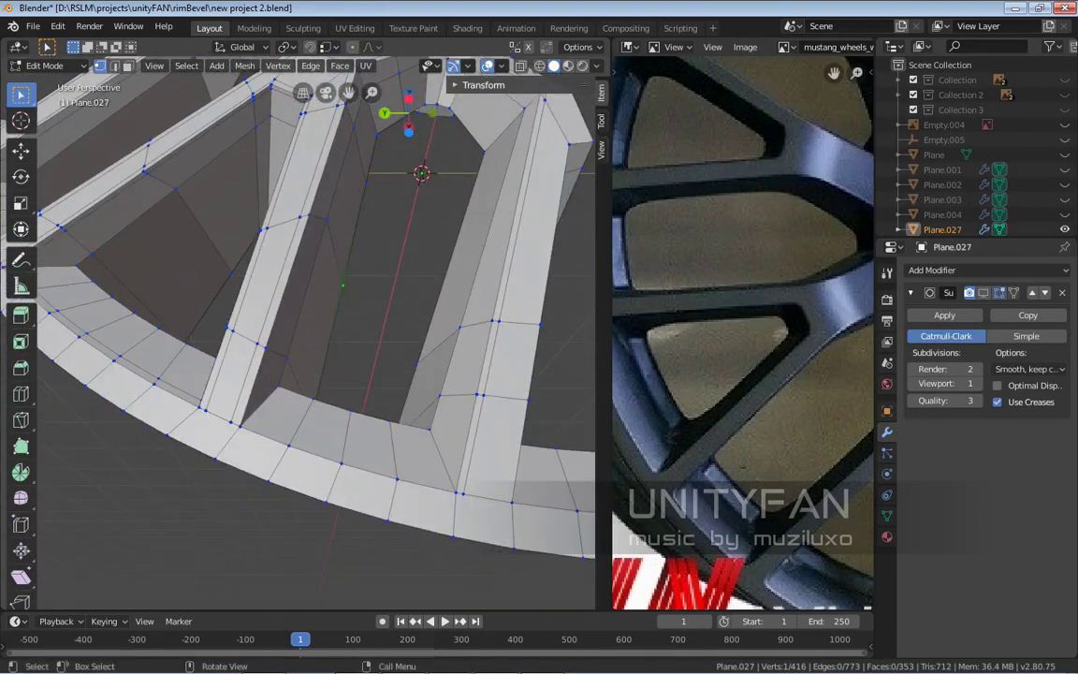
Add an edge loop along the rim beside the spoke base
scroll(308, 327, "up", 3)
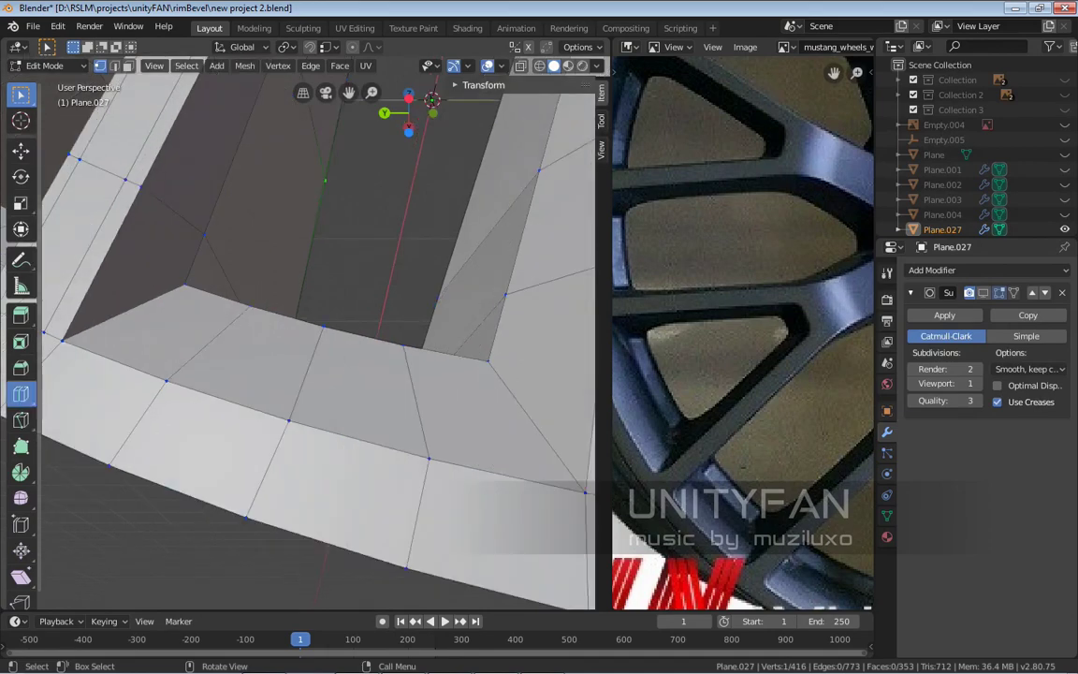
left_click_drag(513, 404, 545, 468)
scroll(467, 411, "down", 5)
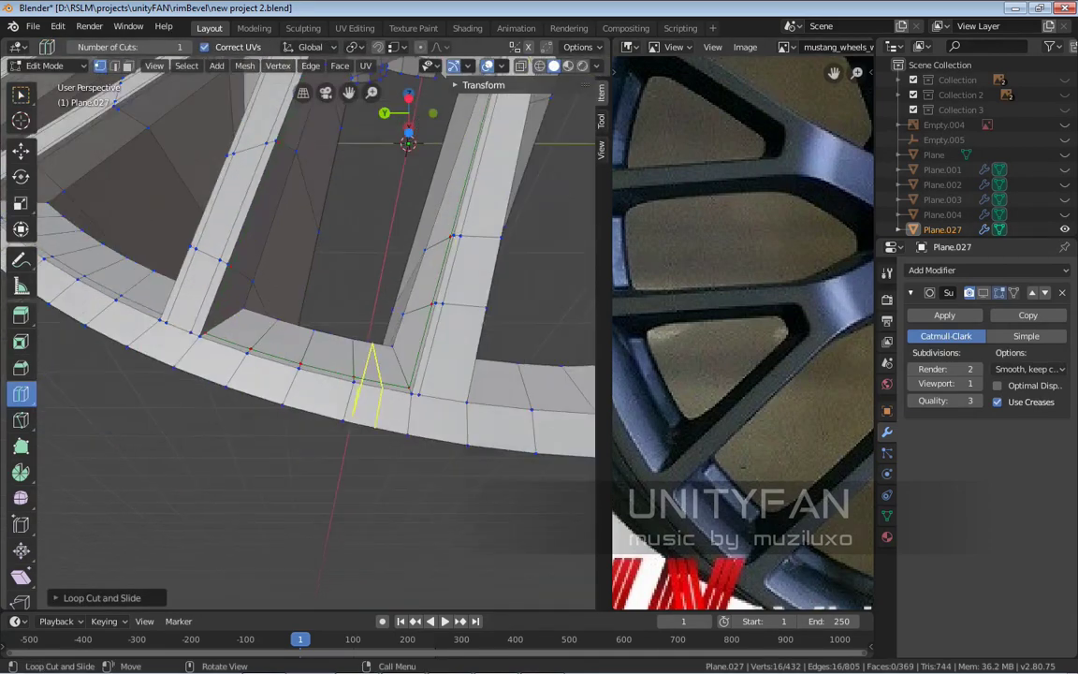
key("w")
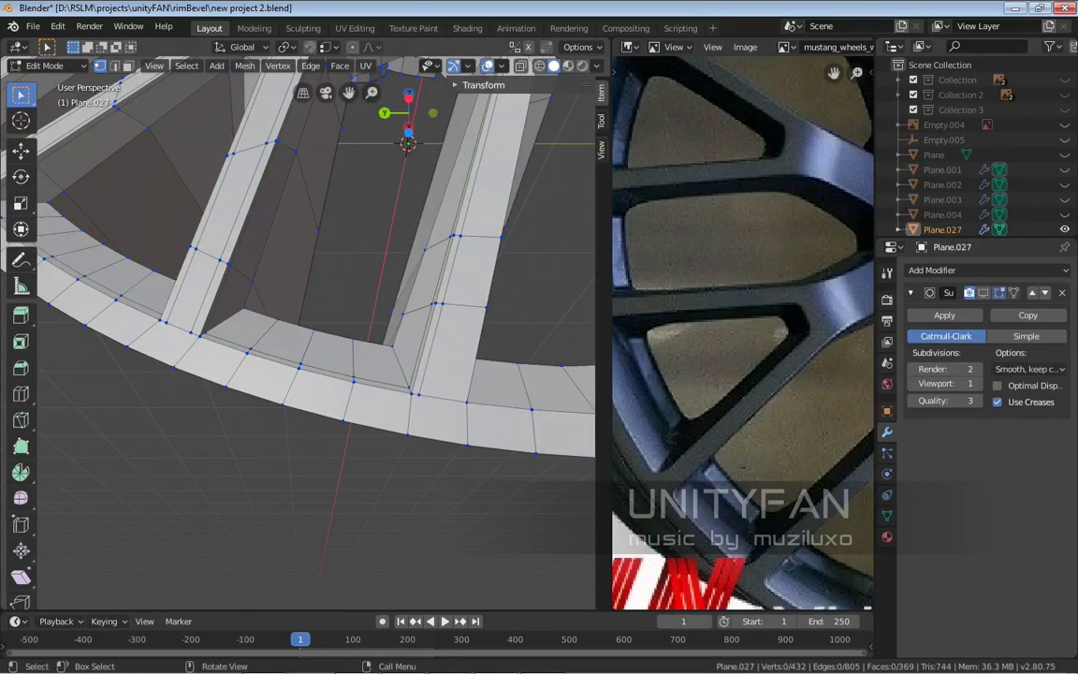
key("KP_8")
key("KP_8")
key("KP_8")
key("KP_8")
key("KP_8")
key("KP_8")
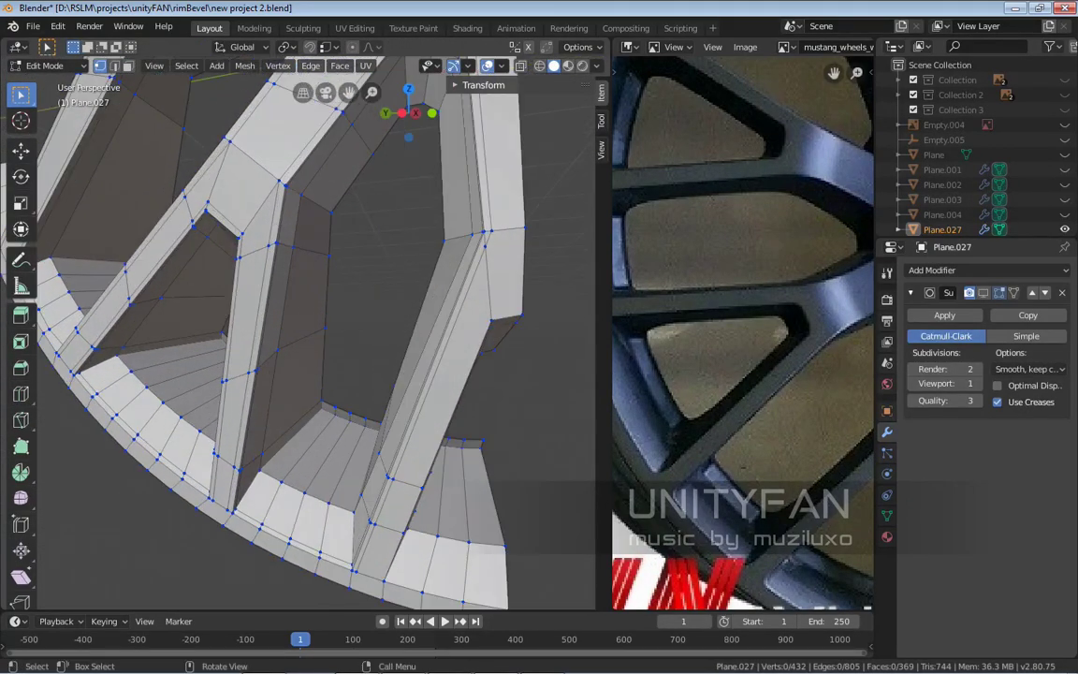
scroll(299, 327, "up", 5)
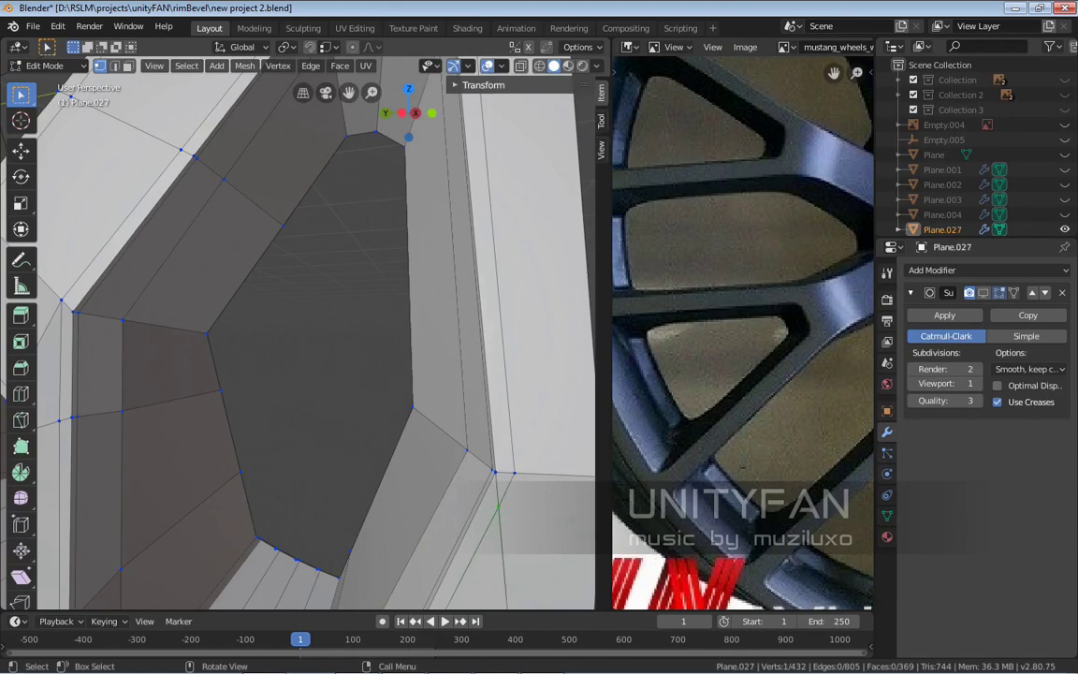
key("m")
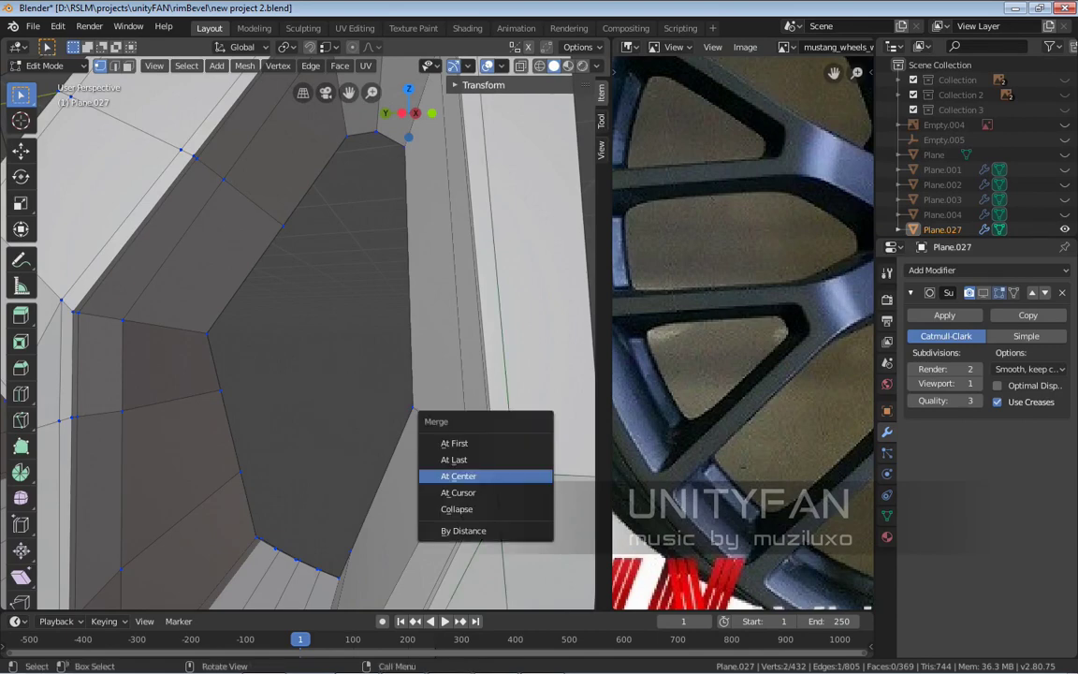
left_click(454, 460)
scroll(299, 328, "down", 5)
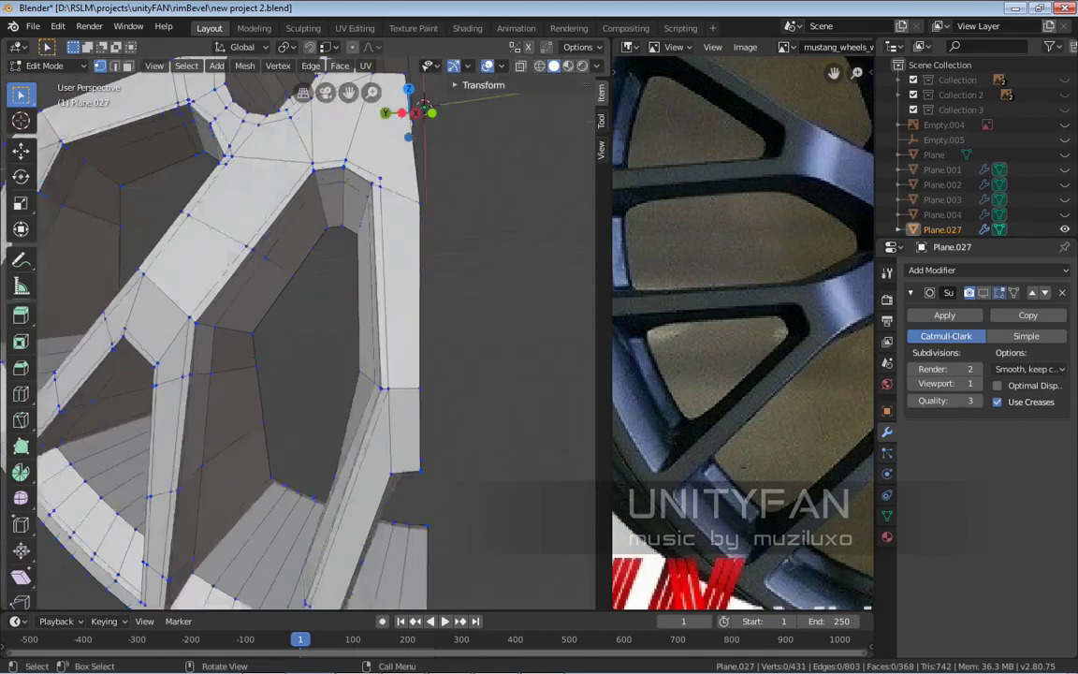
middle_click_drag(299, 328, 271, 300)
scroll(299, 328, "up", 5)
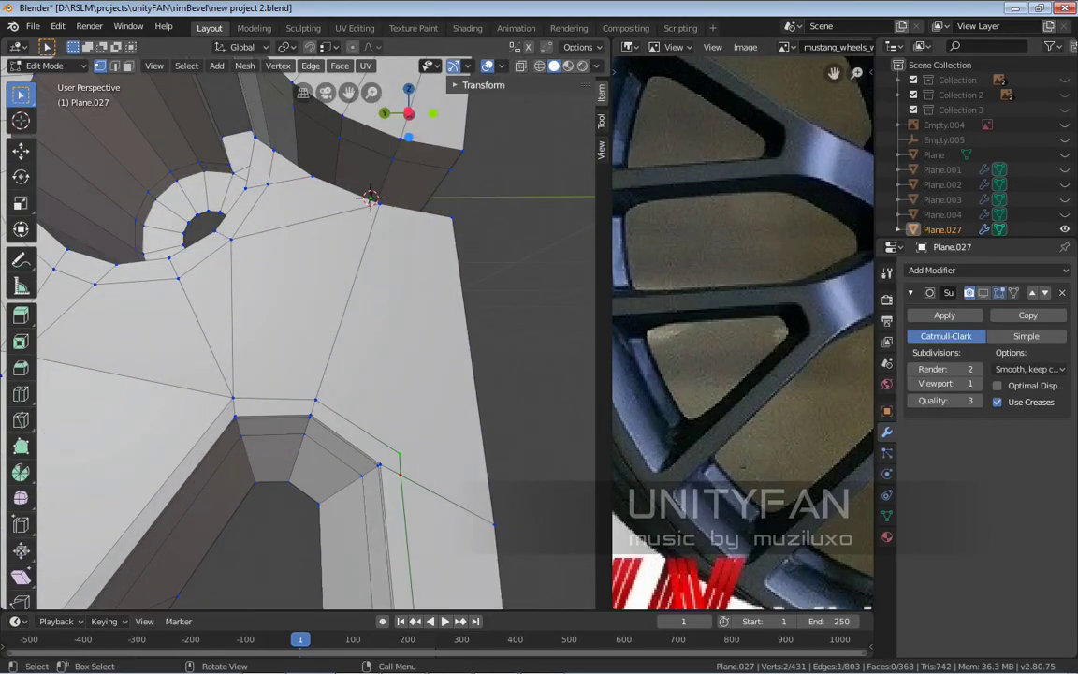
key("m")
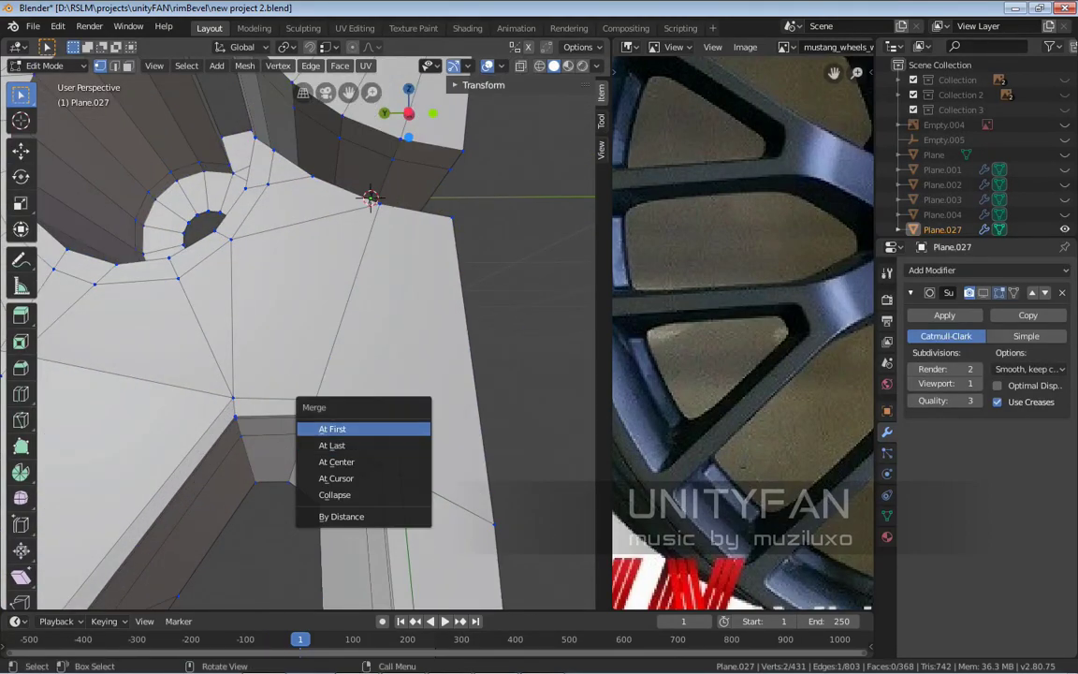
left_click(332, 445)
mouse_move(332, 445)
middle_mouse_down()
mouse_move(360, 435)
mouse_move(318, 445)
middle_mouse_up()
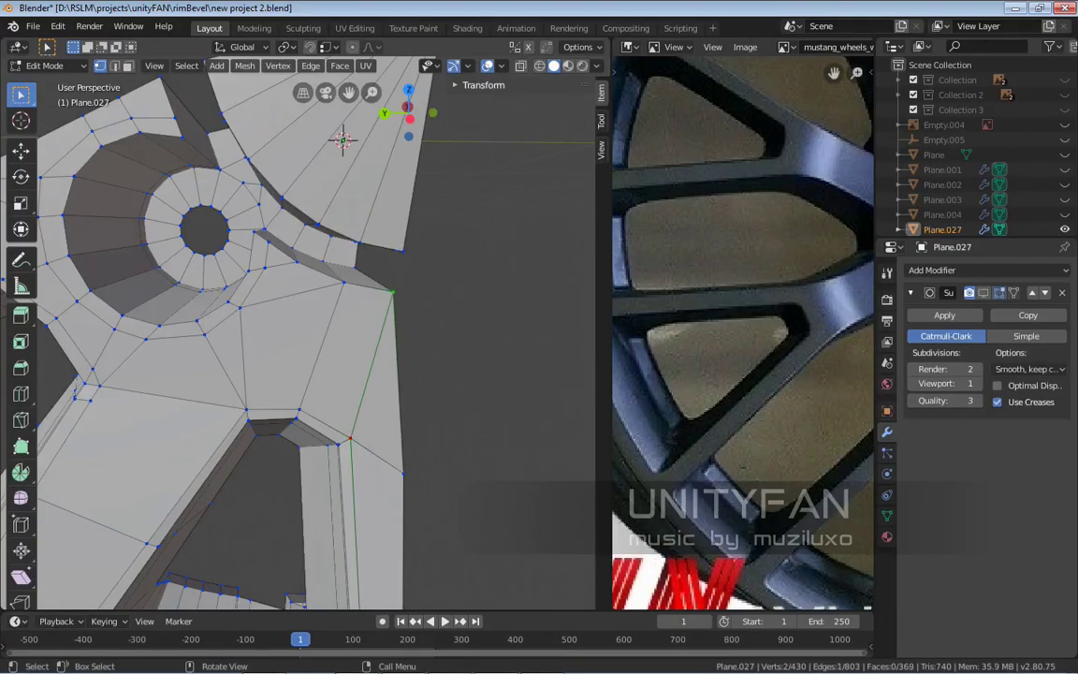
middle_click_drag(318, 440, 196, 371)
key("Tab")
key("Tab")
Add an edge loop along the rim's outer band
left_click(21, 393)
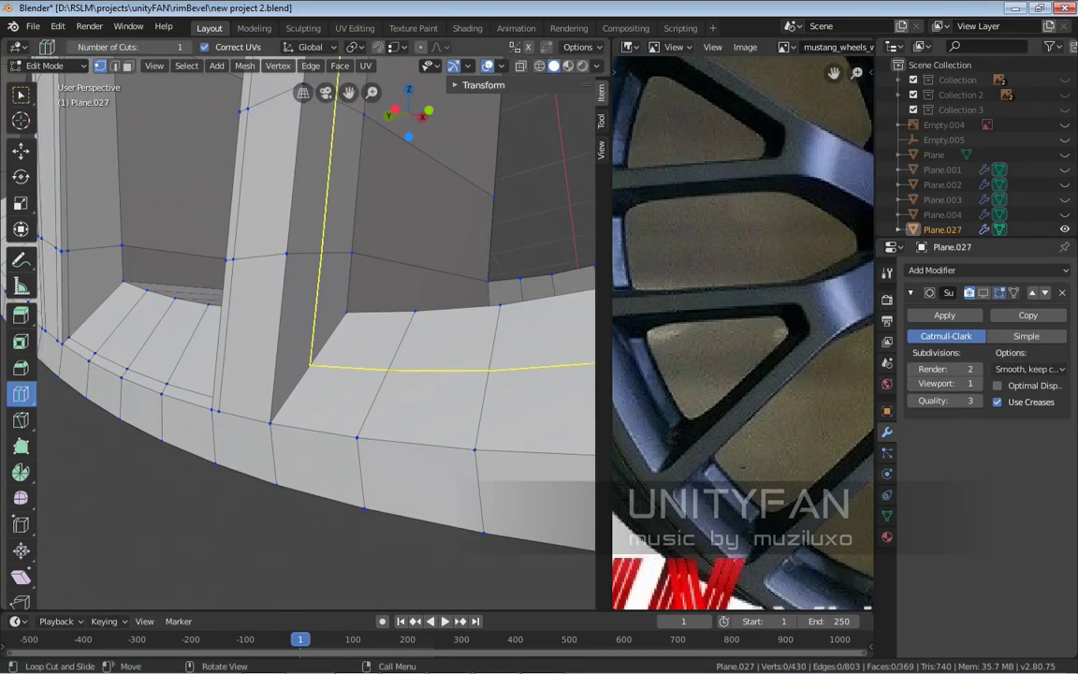
left_click_drag(318, 373, 307, 414)
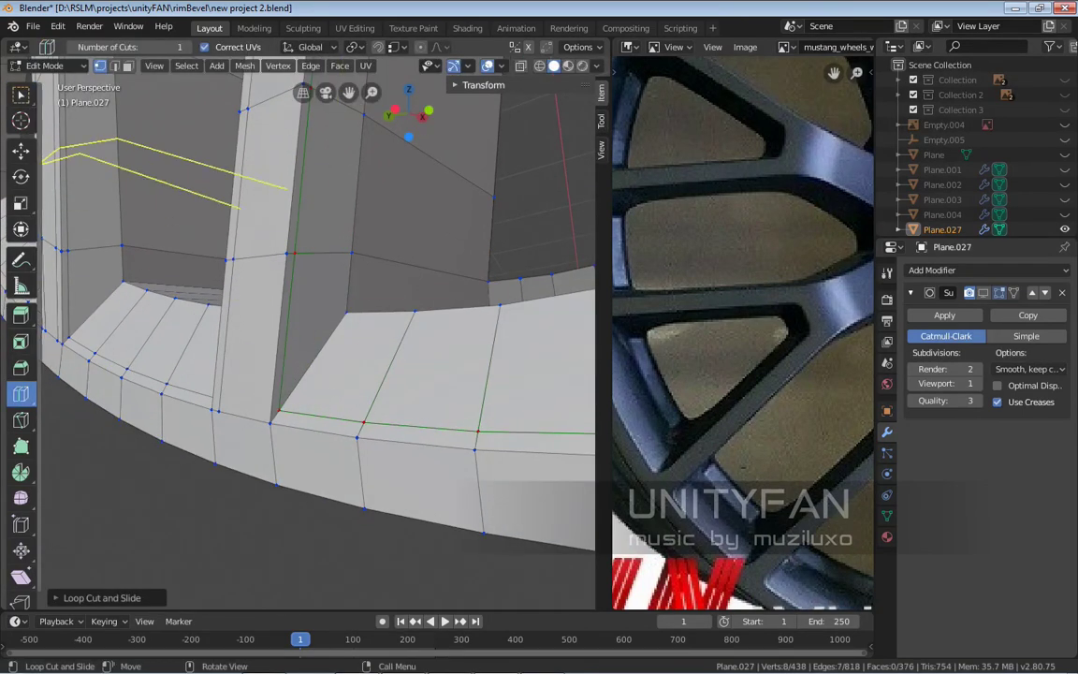
key("w")
scroll(299, 327, "down", 3)
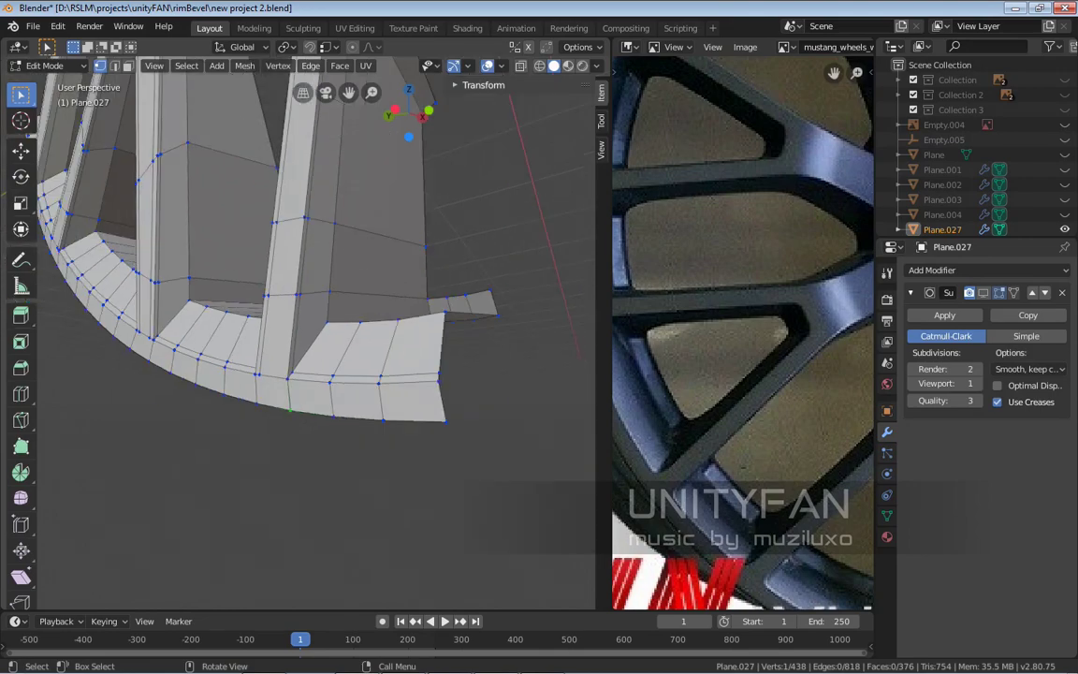
mouse_move(300, 328)
middle_mouse_down()
mouse_move(281, 322)
mouse_move(309, 318)
middle_mouse_up()
scroll(299, 328, "up", 5)
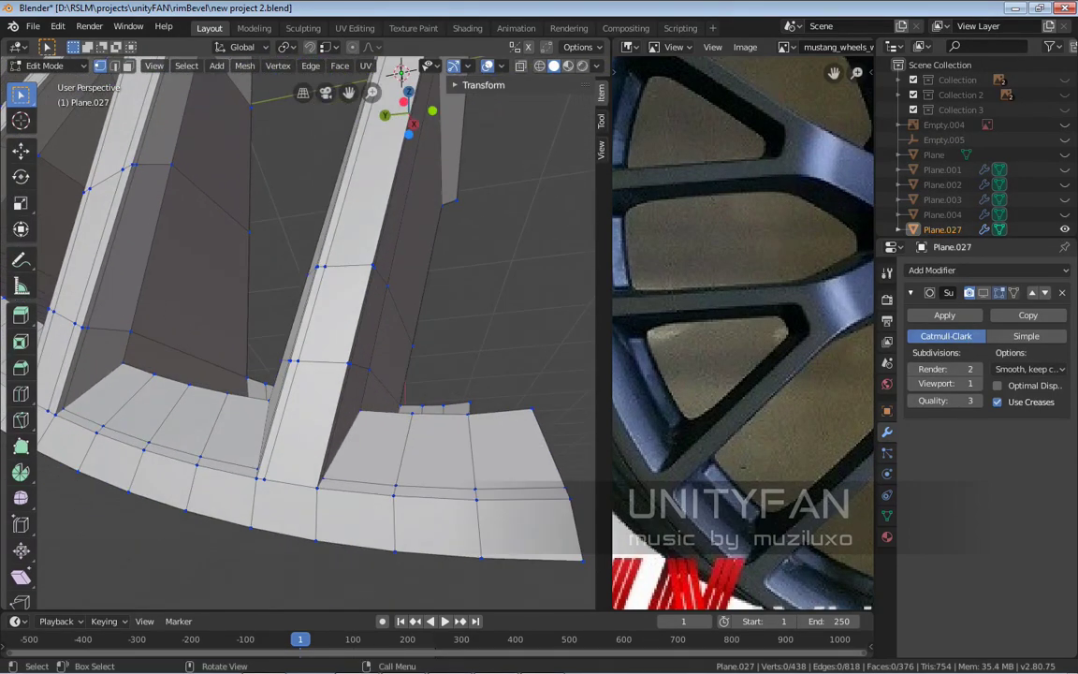
scroll(314, 386, "up", 2)
Knife-cut across the spoke base and move the new cut vertex into place
key("k")
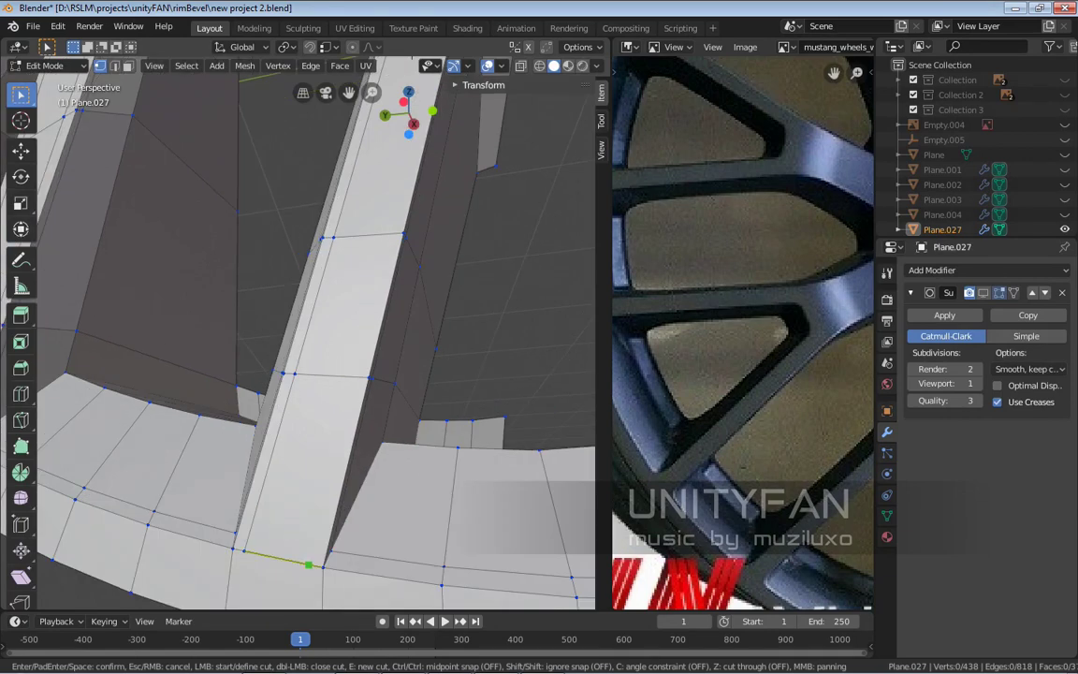
middle_click_drag(356, 377, 392, 164)
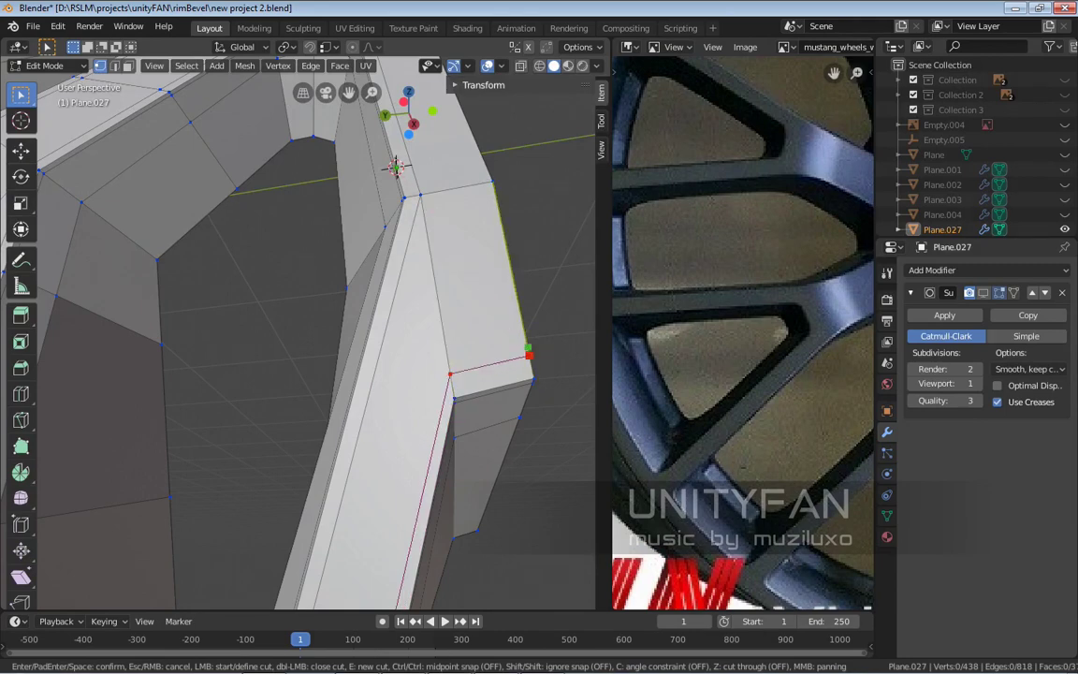
key("Return")
key("shift+space")
key("g")
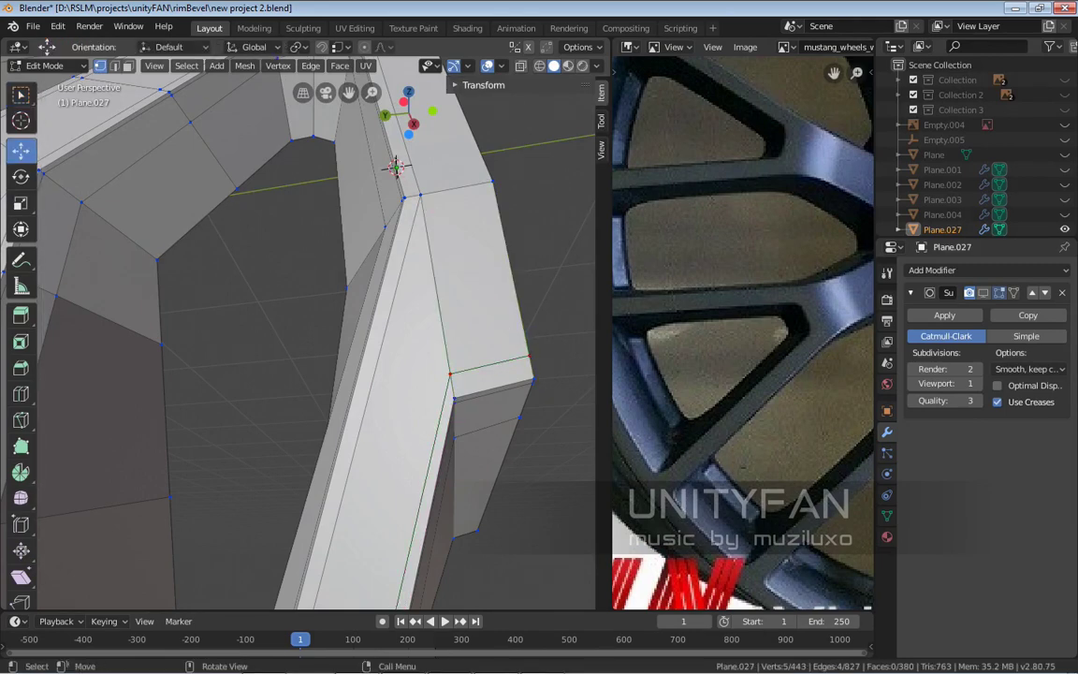
left_click(450, 373)
middle_click_drag(450, 374, 393, 347)
scroll(412, 374, "down", 3)
Return to Object Mode and set the rim segment to Shade Smooth
scroll(374, 356, "down", 2)
key("Tab")
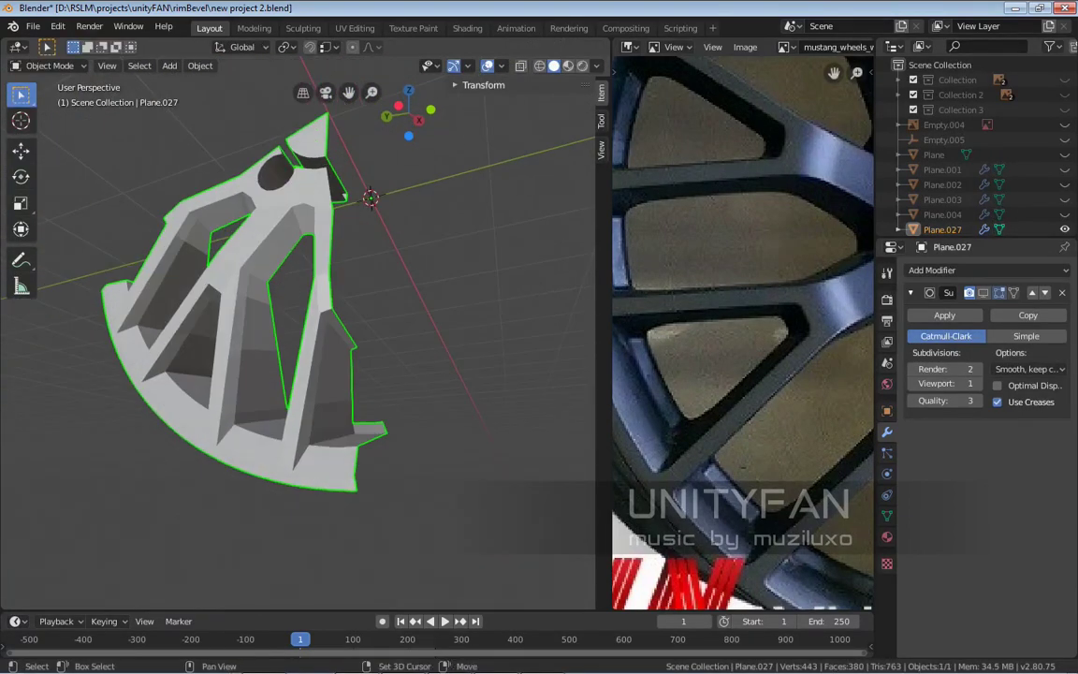
scroll(393, 346, "up", 3)
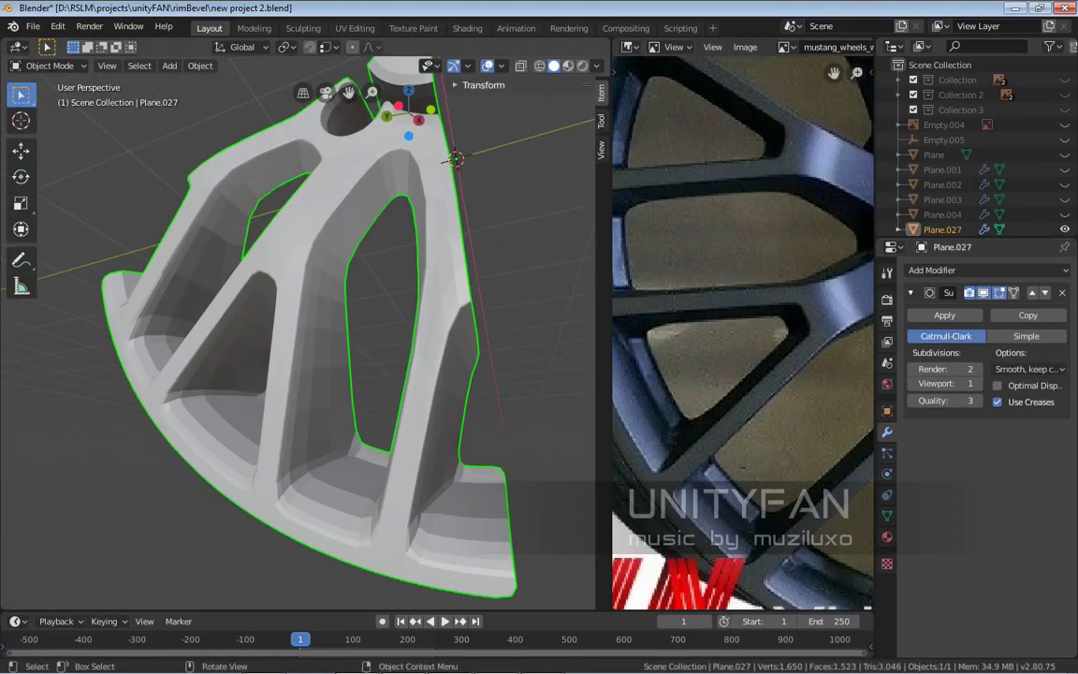
right_click(402, 344)
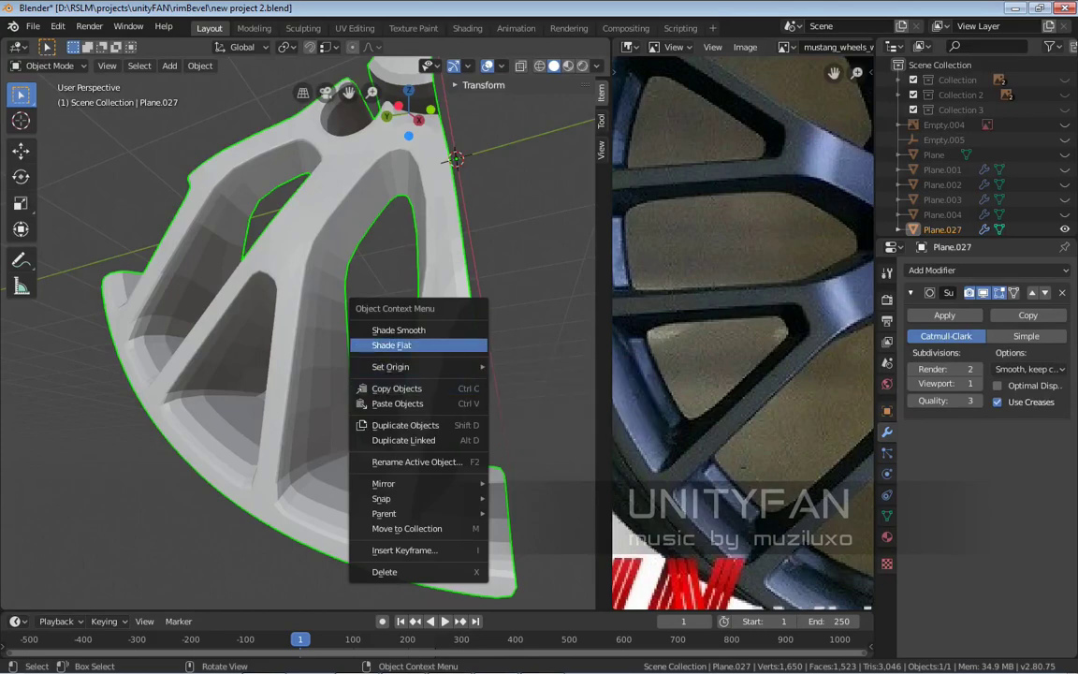
left_click(399, 329)
middle_click_drag(398, 329, 538, 284)
scroll(407, 326, "down", 2)
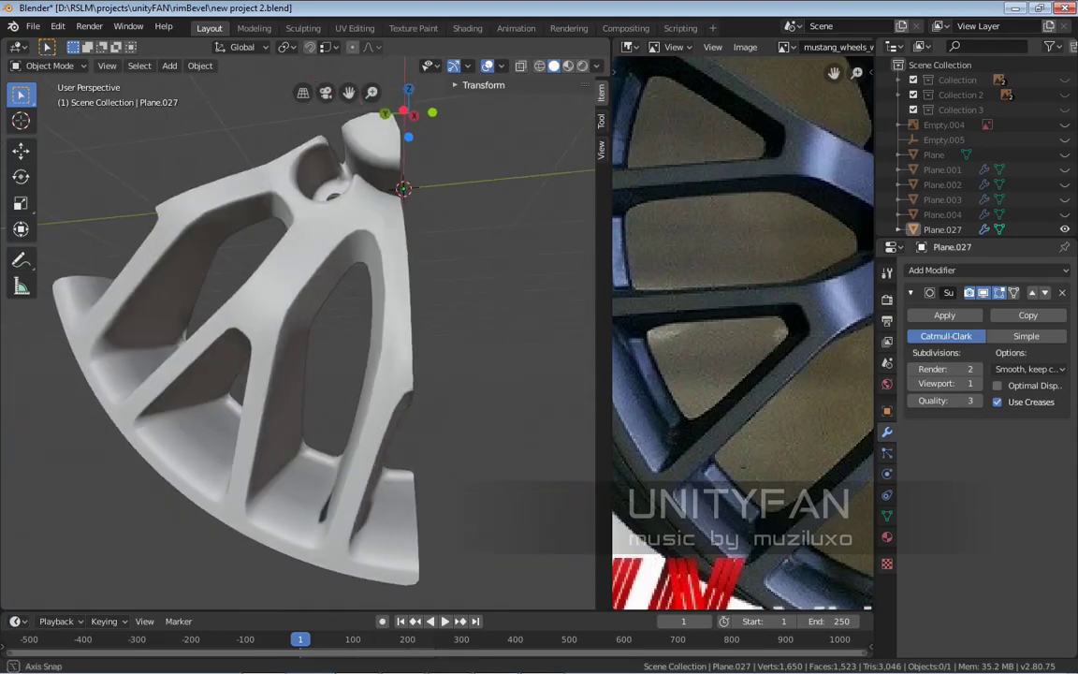
Exit local view to show the whole wheel and hide Empty.004's magenta parts
key("KP_Divide")
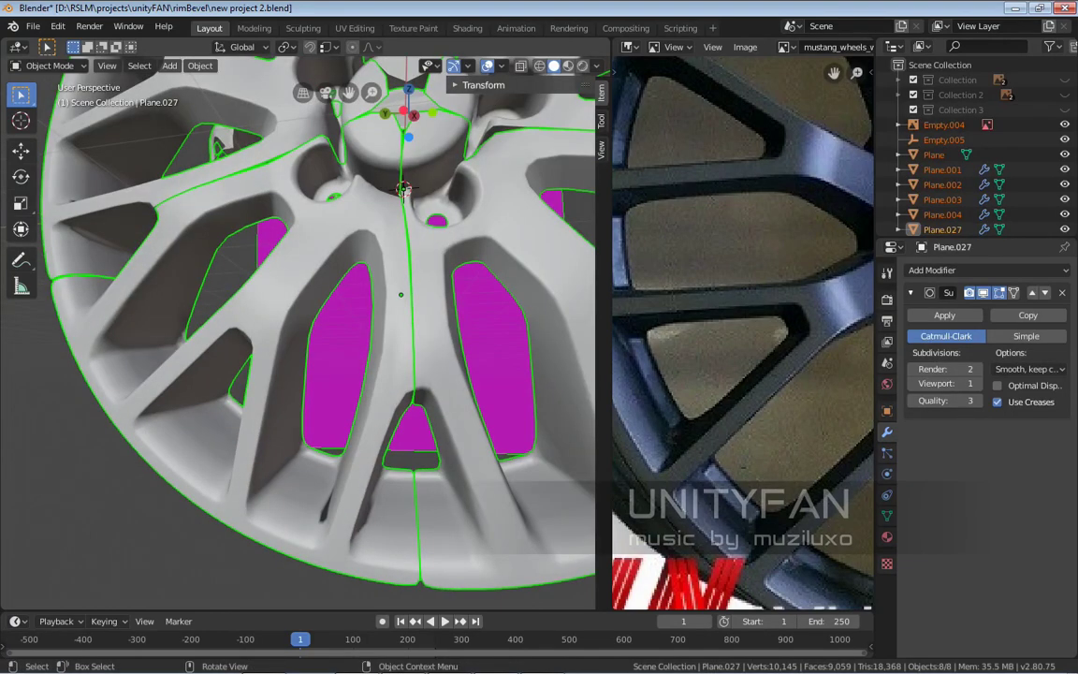
left_click(246, 201)
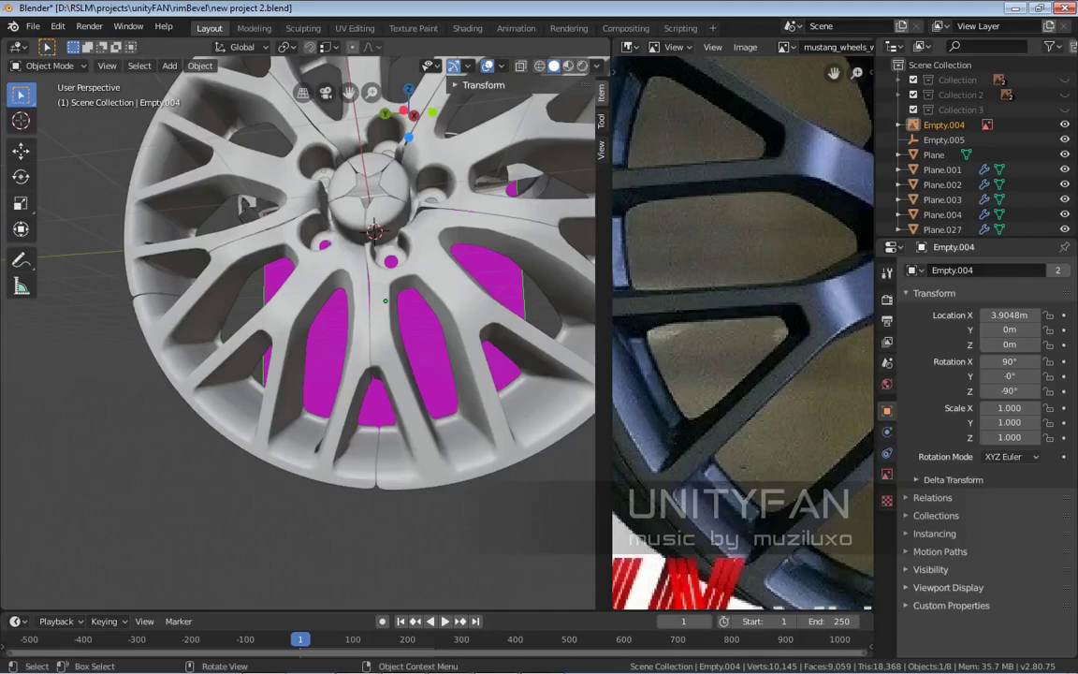
key("h")
middle_click_drag(246, 201, 234, 93)
scroll(297, 332, "down", 4)
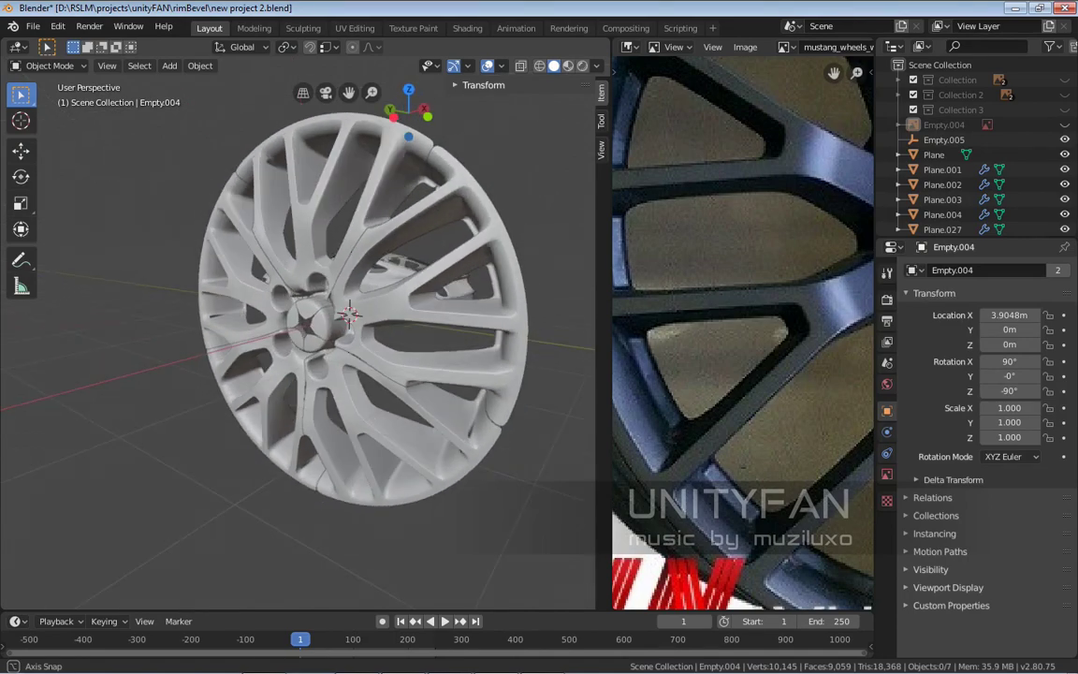
scroll(739, 309, "down", 5)
Inspect the full wheel around the hub and select the Plane.001 segment
middle_click_drag(309, 281, 352, 248)
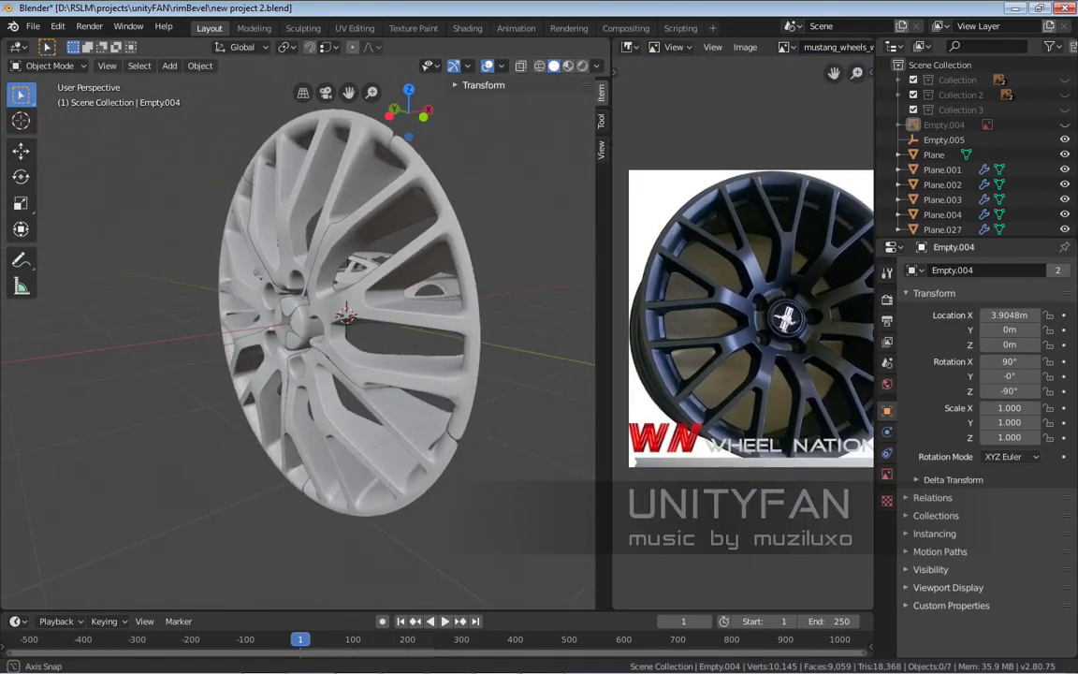
scroll(297, 333, "up", 6)
mouse_move(309, 318)
middle_mouse_down()
mouse_move(314, 299)
mouse_move(308, 344)
mouse_move(284, 346)
mouse_move(327, 348)
mouse_move(266, 374)
mouse_move(309, 341)
middle_mouse_up()
scroll(285, 346, "down", 5)
scroll(252, 380, "up", 5)
scroll(857, 368, "down", 2)
scroll(308, 342, "down", 3)
scroll(308, 341, "up", 3)
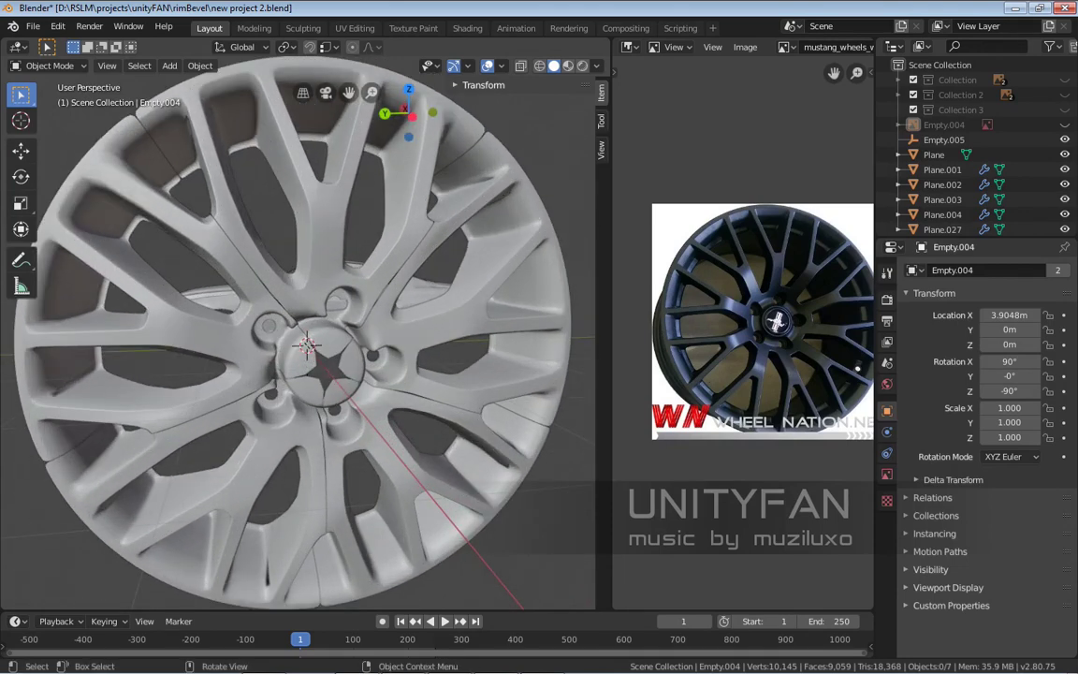
left_click(297, 360)
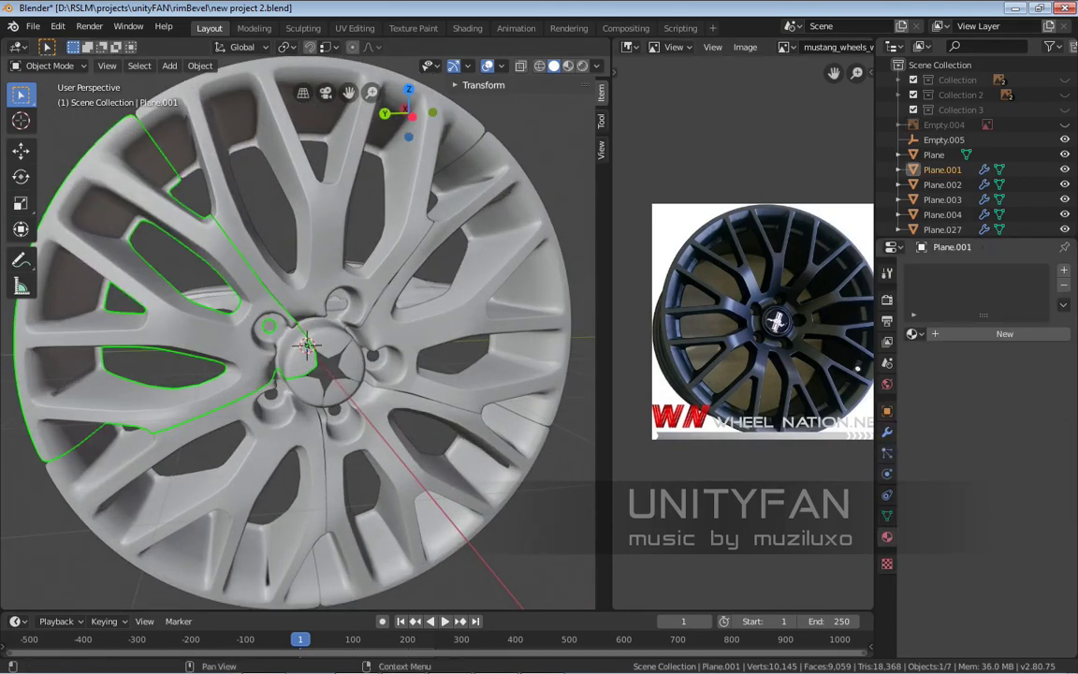
Give Plane.001 a new material, then select the Plane.027 segment
middle_click_drag(309, 341, 323, 337)
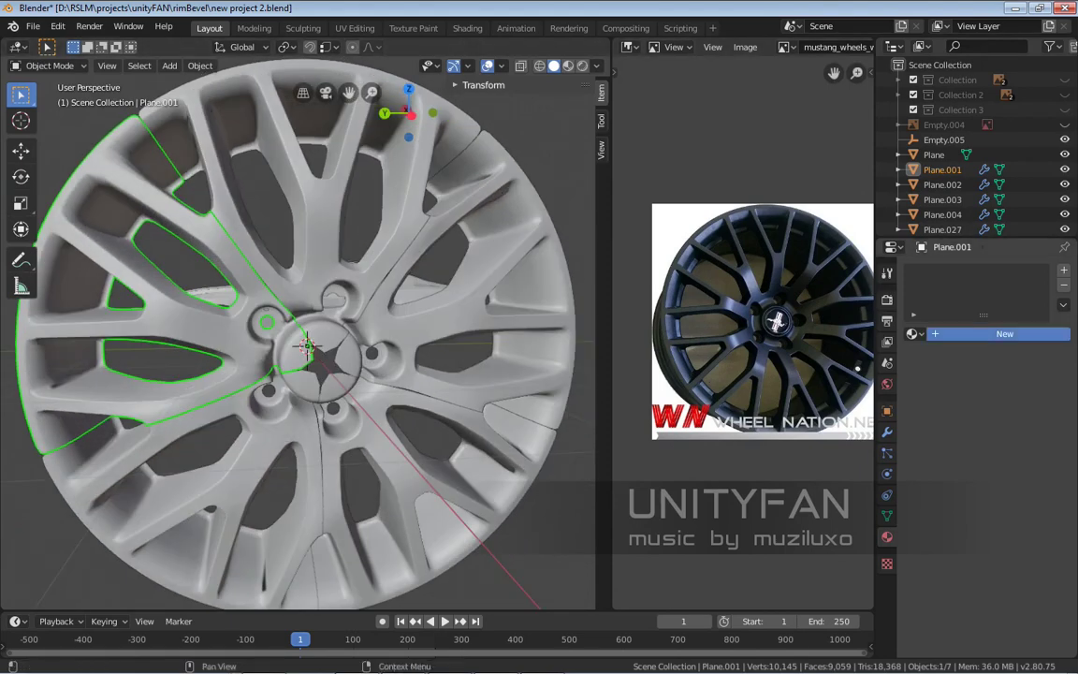
left_click(1004, 333)
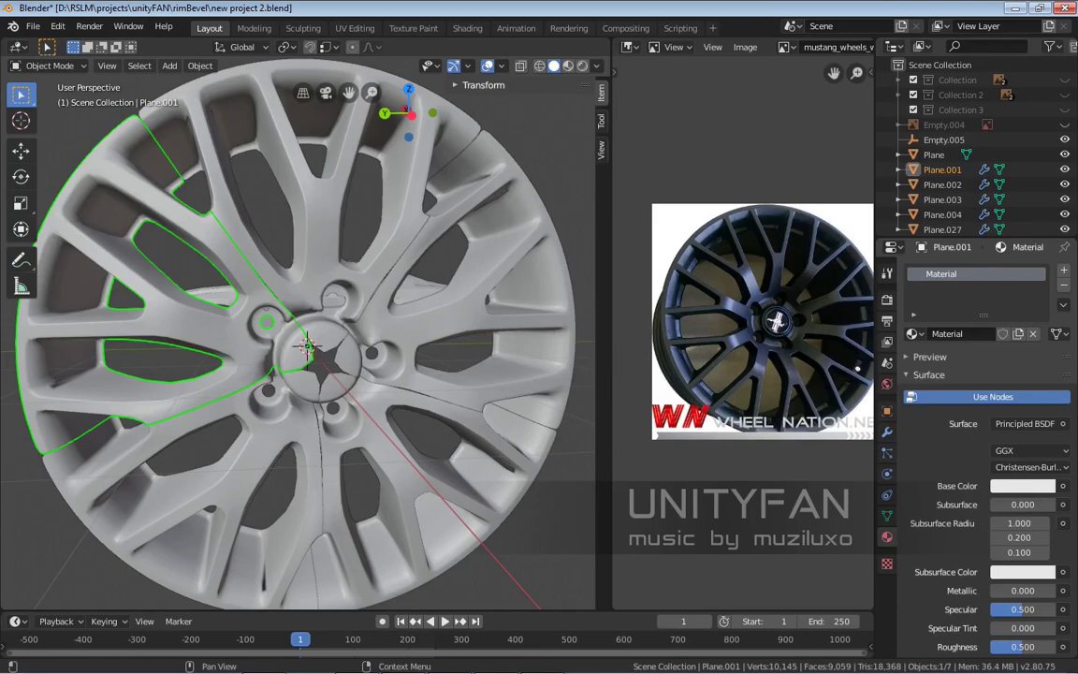
left_click(307, 346)
scroll(307, 346, "up", 5)
scroll(307, 346, "down", 7)
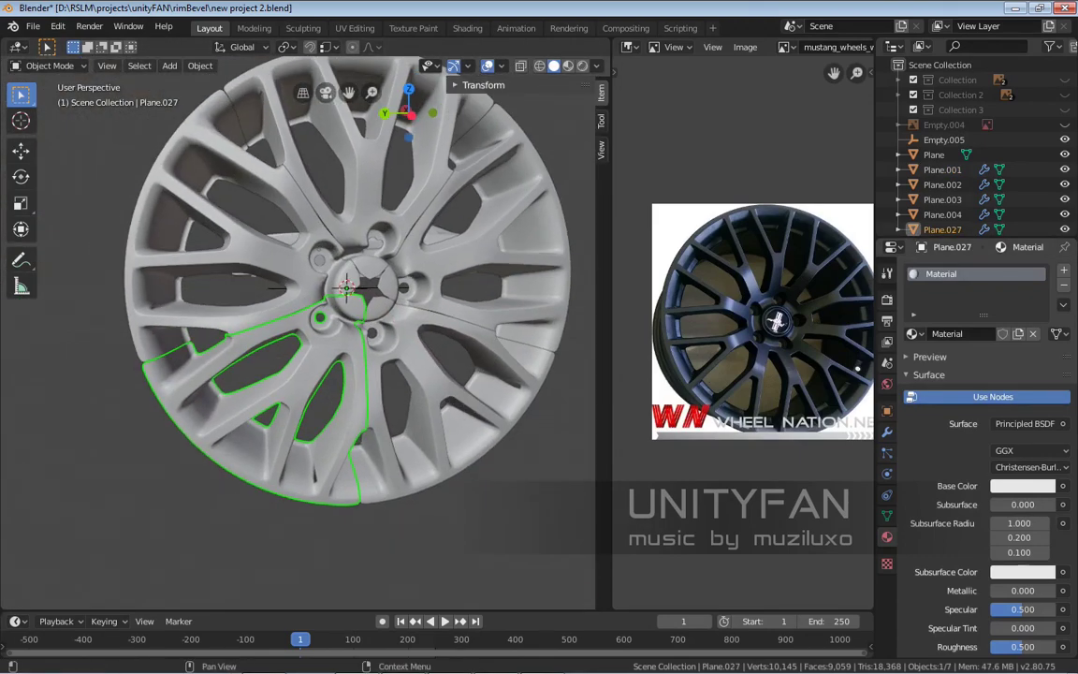
scroll(299, 327, "up", 3)
scroll(982, 450, "down", 5)
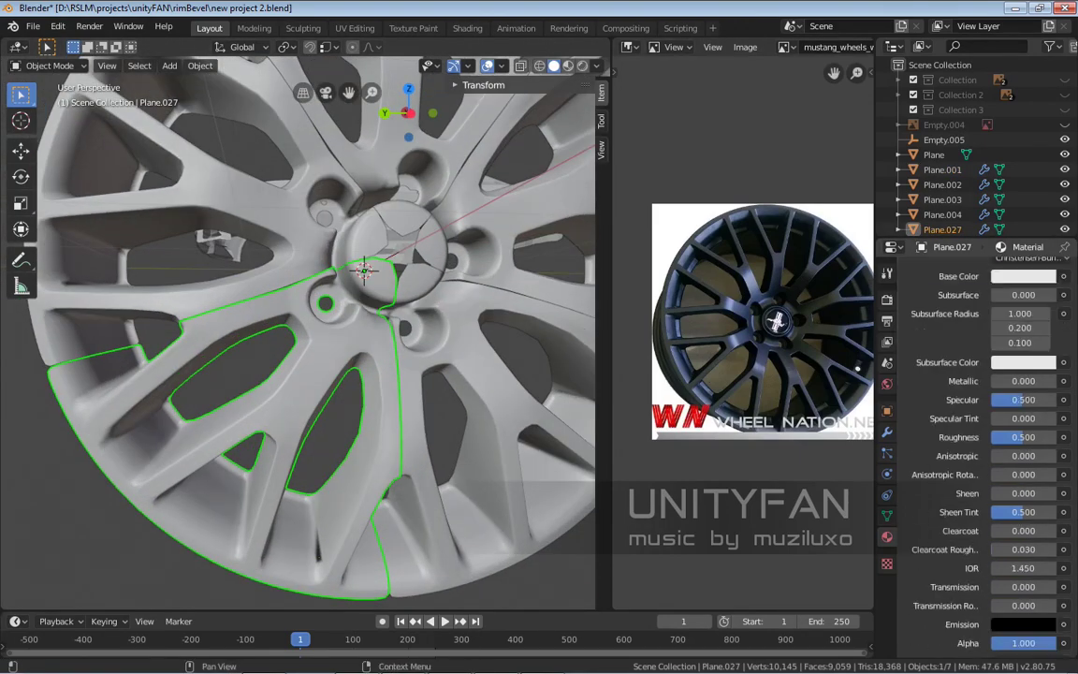
scroll(983, 440, "down", 7)
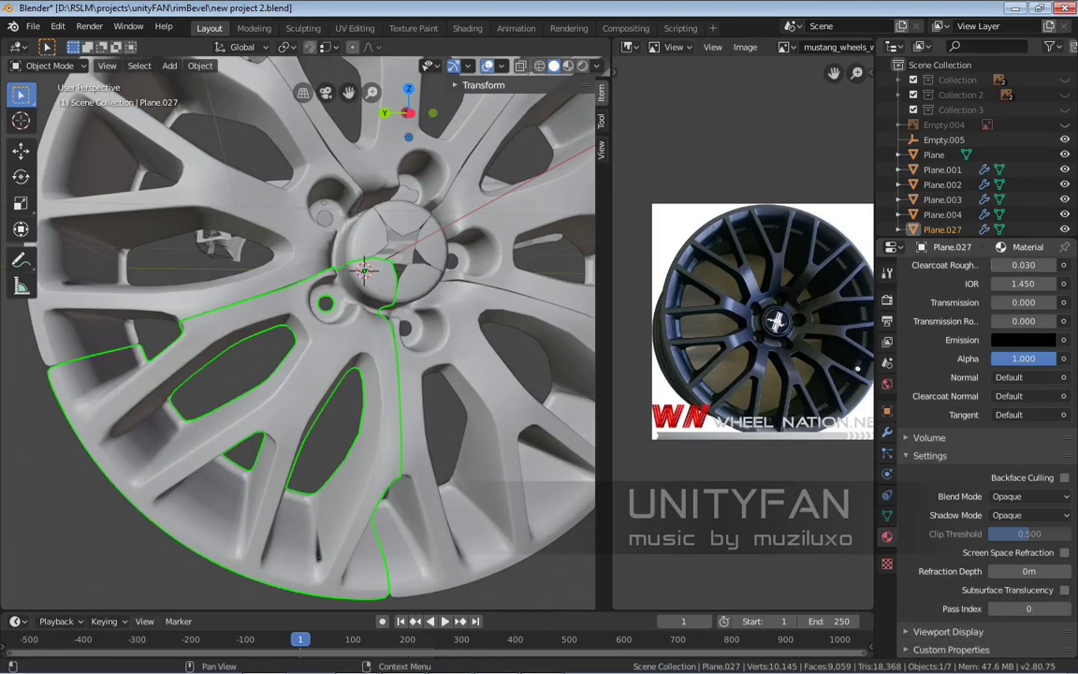
scroll(978, 440, "down", 2)
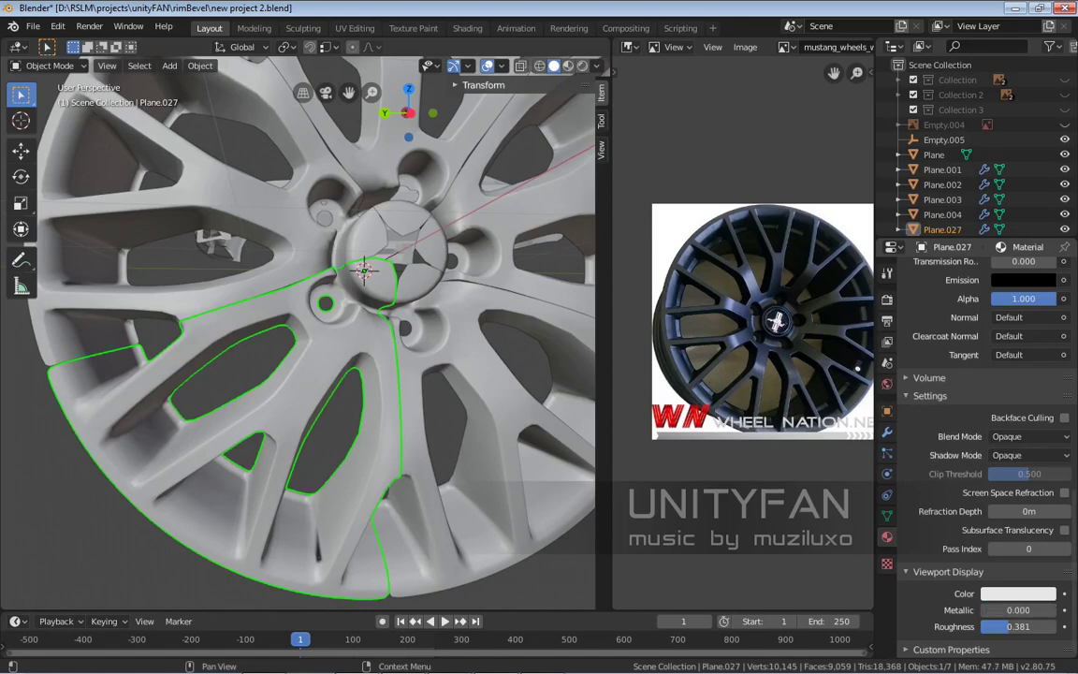
Darken Plane.027's material Viewport Display colour from white to grey
left_click(1018, 593)
left_click_drag(1056, 356, 1055, 412)
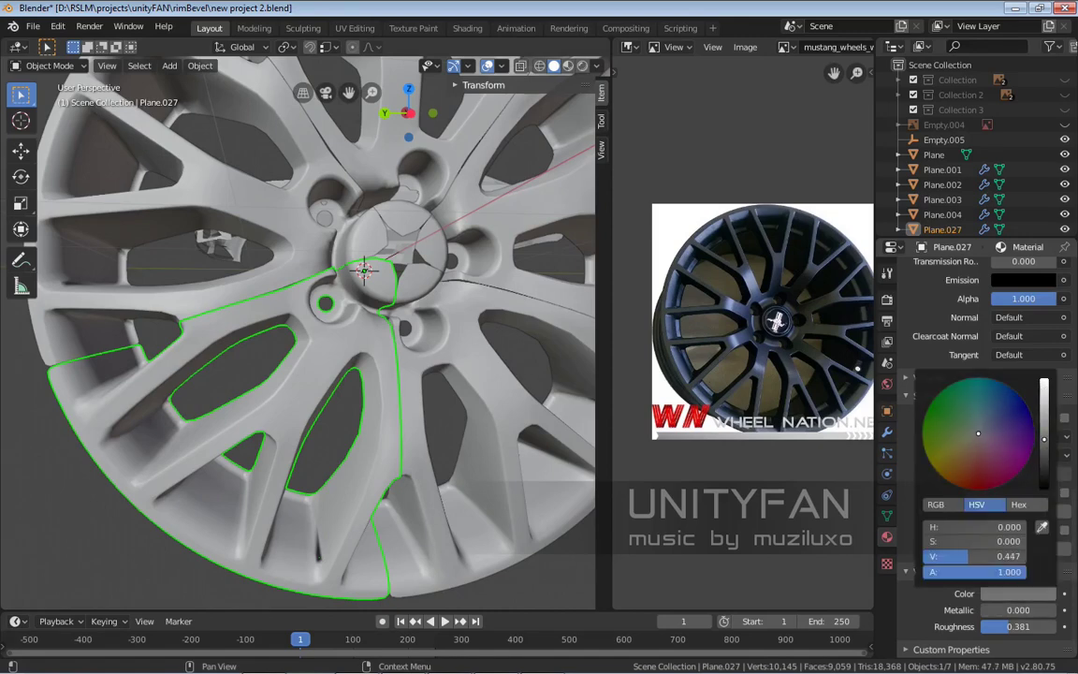
middle_click_drag(299, 327, 356, 299)
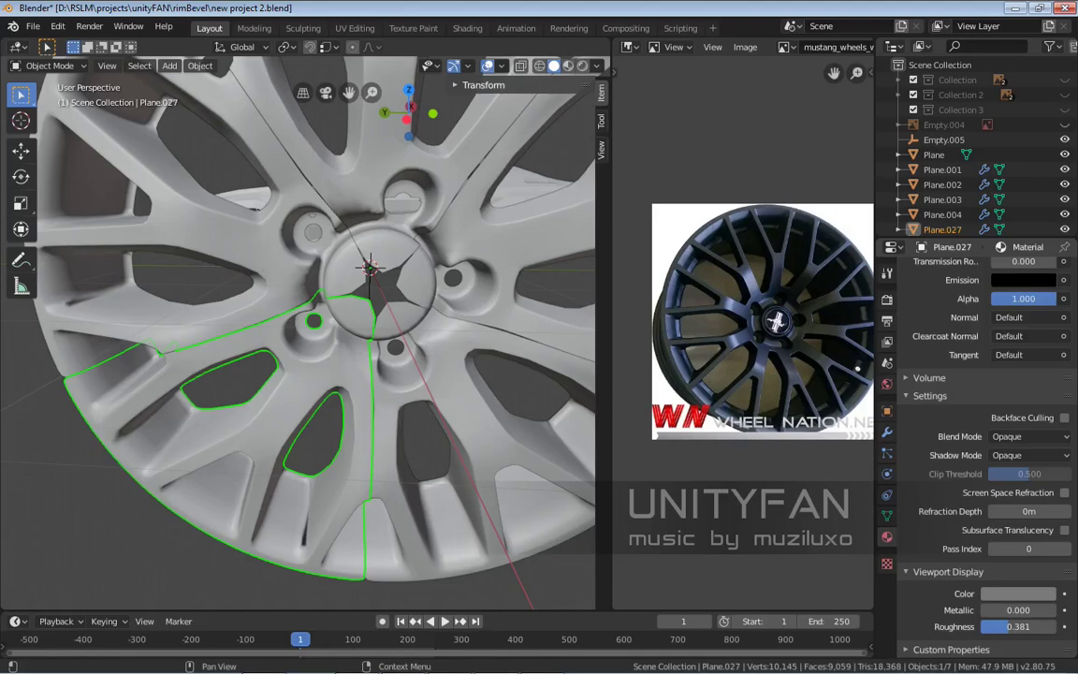
scroll(973, 421, "up", 15)
left_click_drag(945, 273, 327, 383)
scroll(299, 328, "down", 4)
middle_click_drag(299, 327, 215, 337)
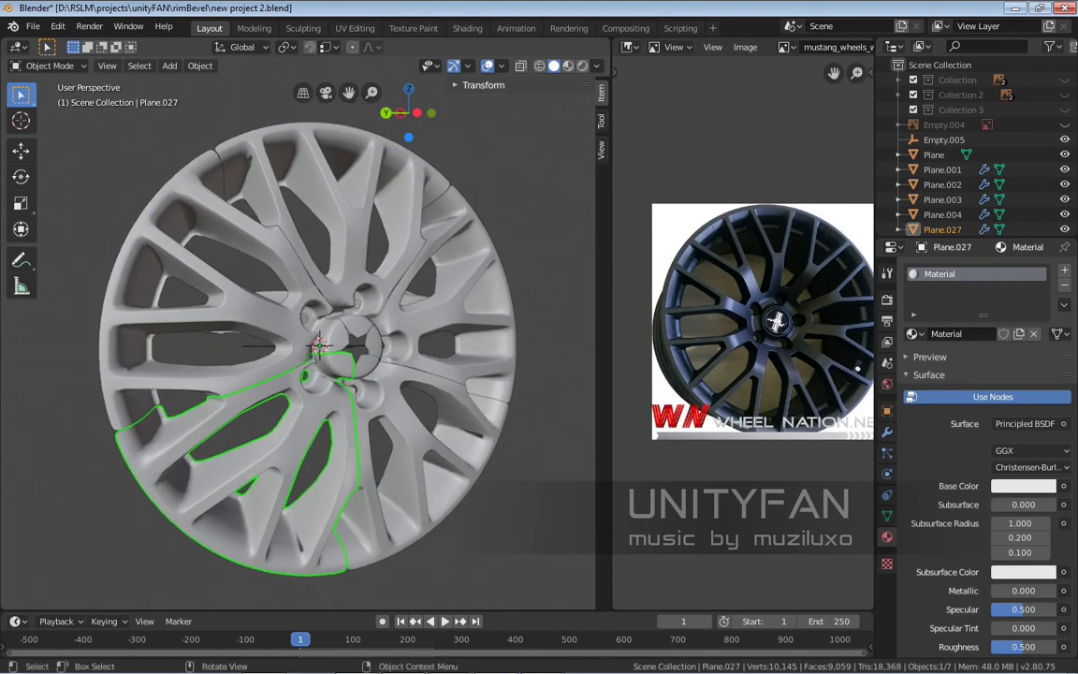
middle_click_drag(318, 346, 93, 304)
scroll(321, 276, "up", 5)
scroll(182, 292, "up", 3)
Recalculate all of the car body's normals to face outside
left_click(183, 292)
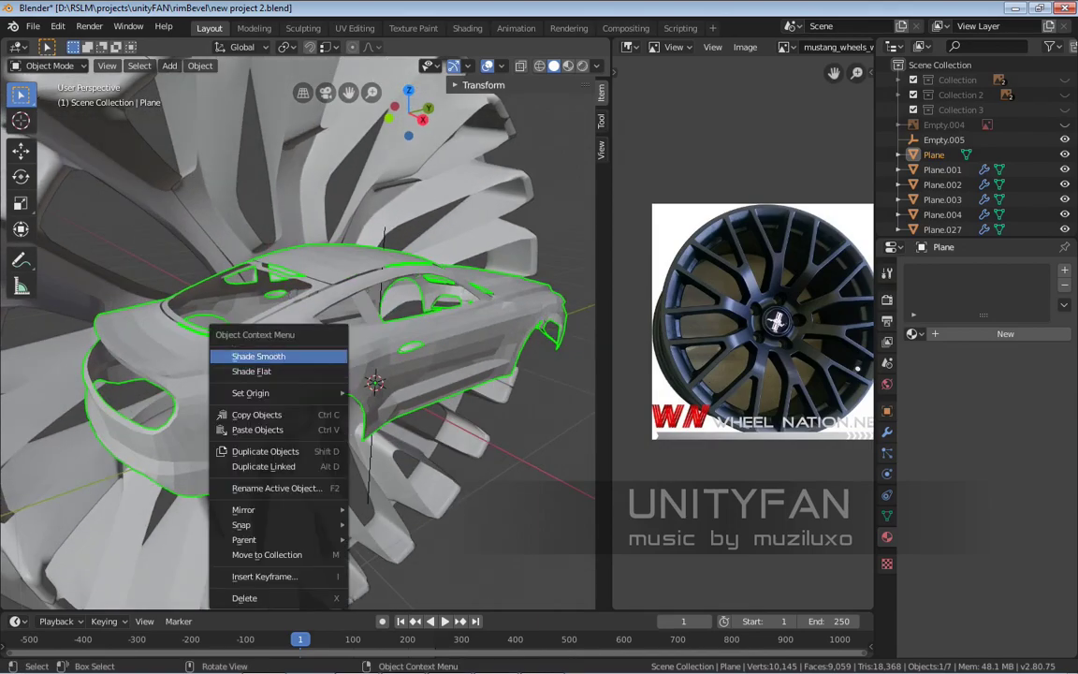
middle_click_drag(190, 542, 19, 517)
scroll(157, 533, "up", 3)
key("Tab")
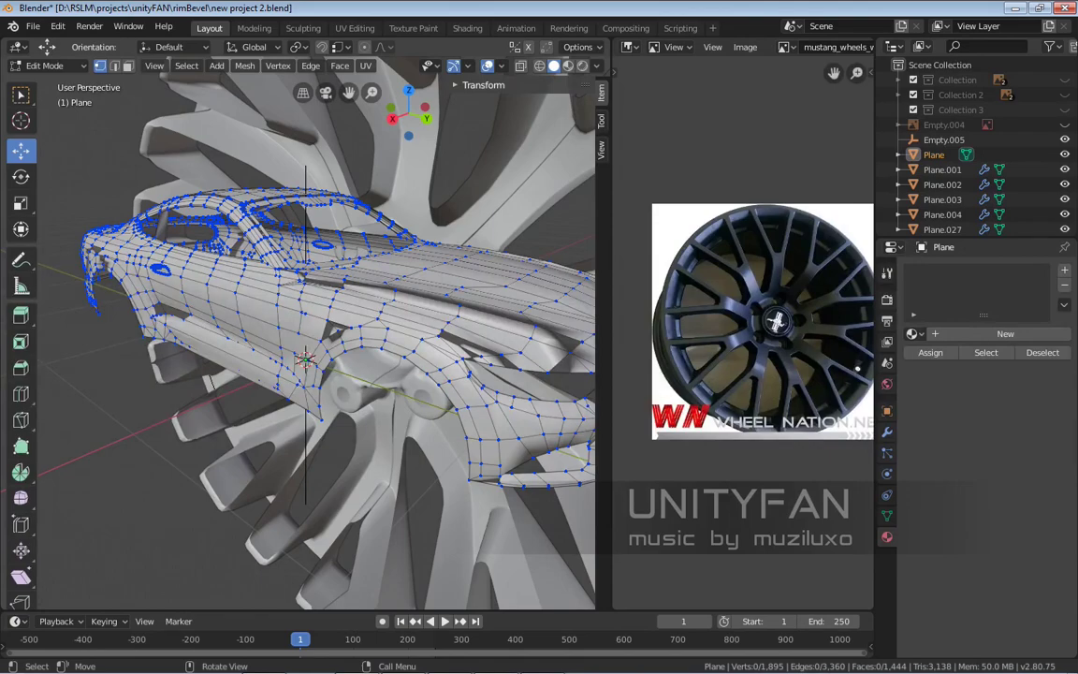
key("a")
middle_click_drag(299, 332, 243, 324)
scroll(299, 332, "up", 5)
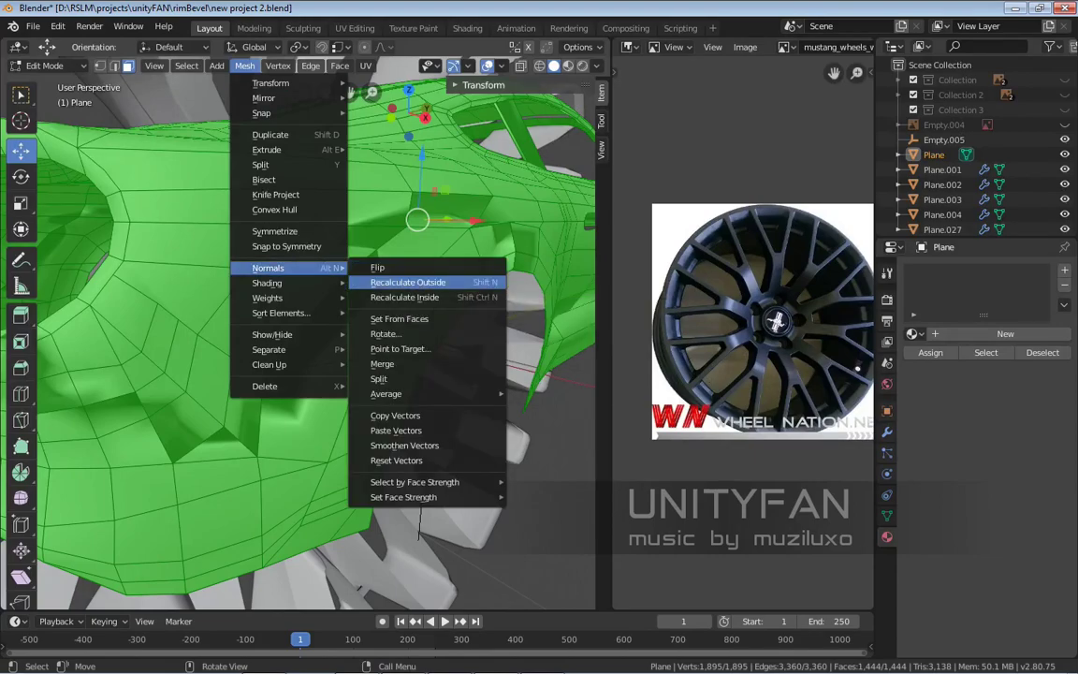
left_click(408, 281)
scroll(299, 332, "down", 5)
key("Tab")
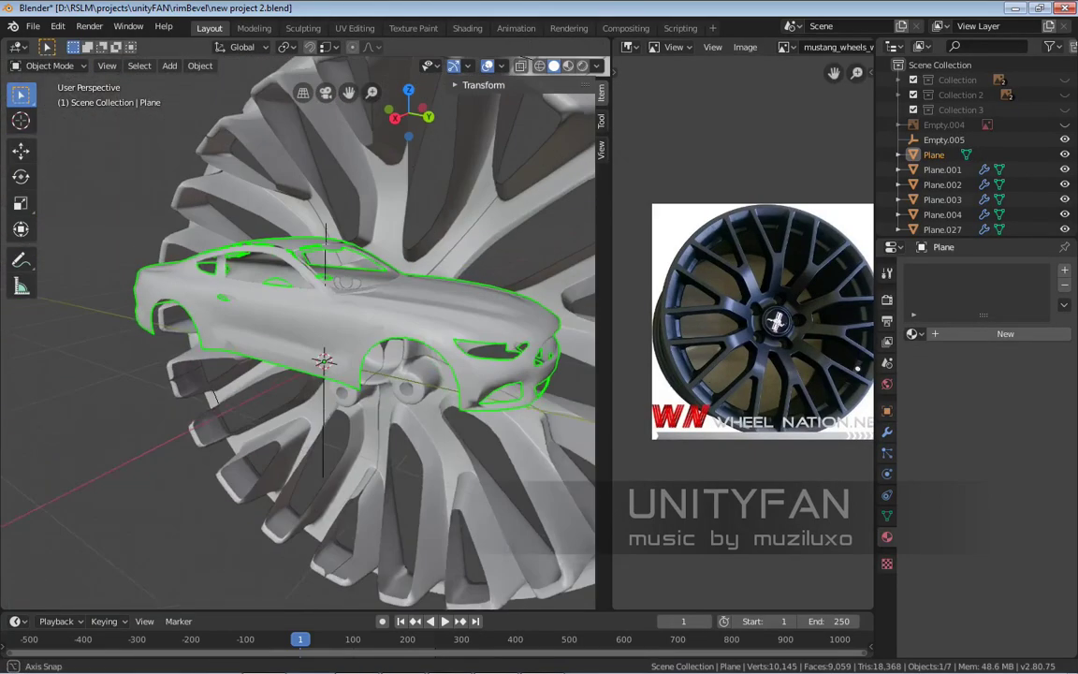
Hide the car body so only the wheel remains visible
middle_click_drag(299, 332, 245, 375)
key("h")
scroll(276, 384, "down", 2)
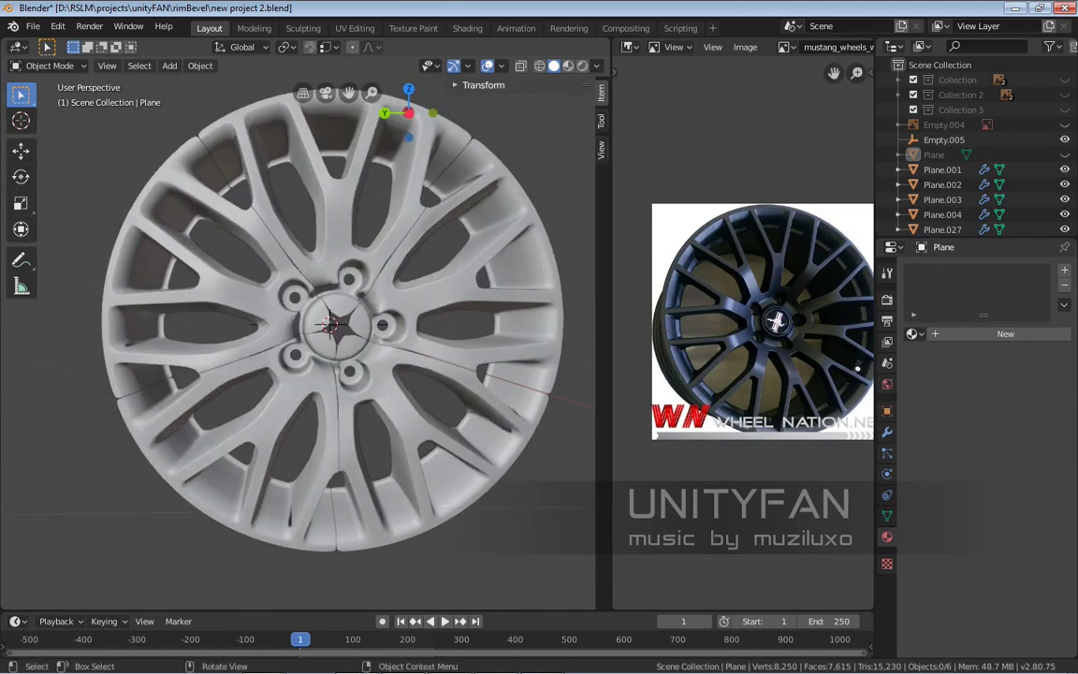
Edit Plane.027 in wireframe view, zoomed in on the hub
scroll(245, 374, "up", 2)
middle_click_drag(245, 374, 247, 354)
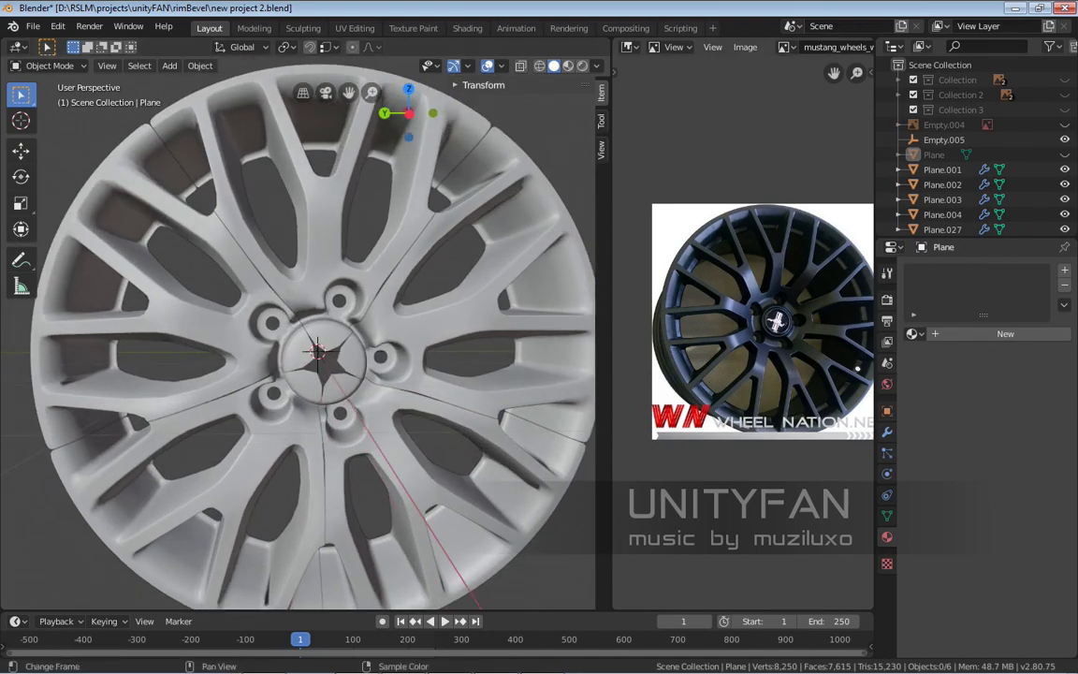
middle_click_drag(309, 374, 217, 238)
scroll(318, 355, "up", 3)
left_click(120, 212)
key("Tab")
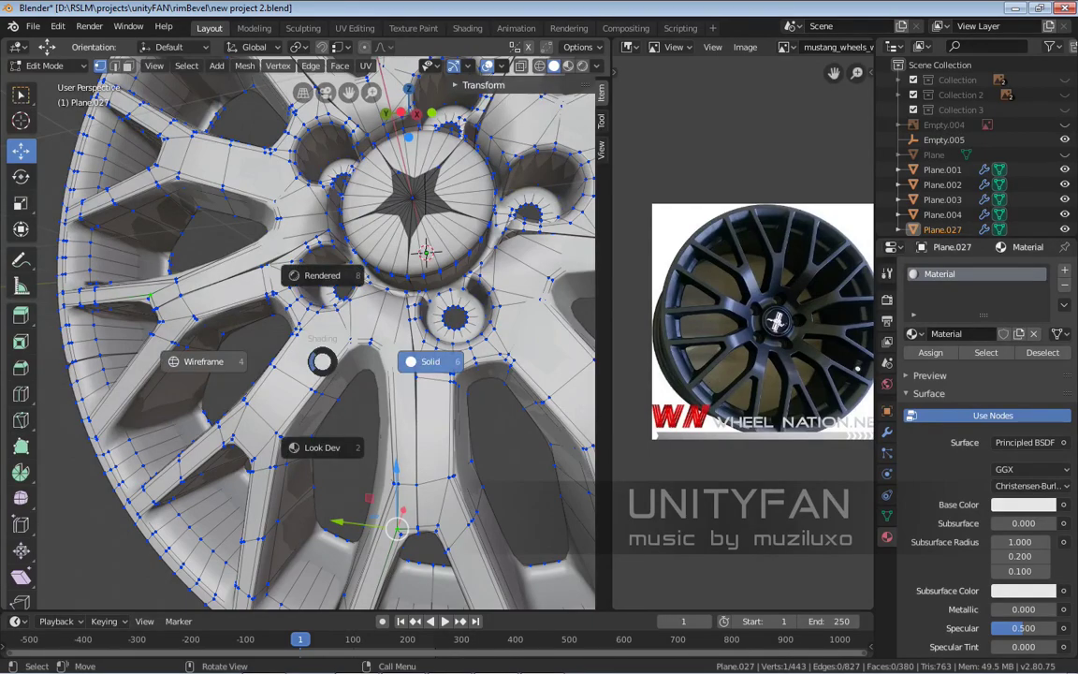
left_click(203, 361)
middle_click_drag(203, 361, 241, 339)
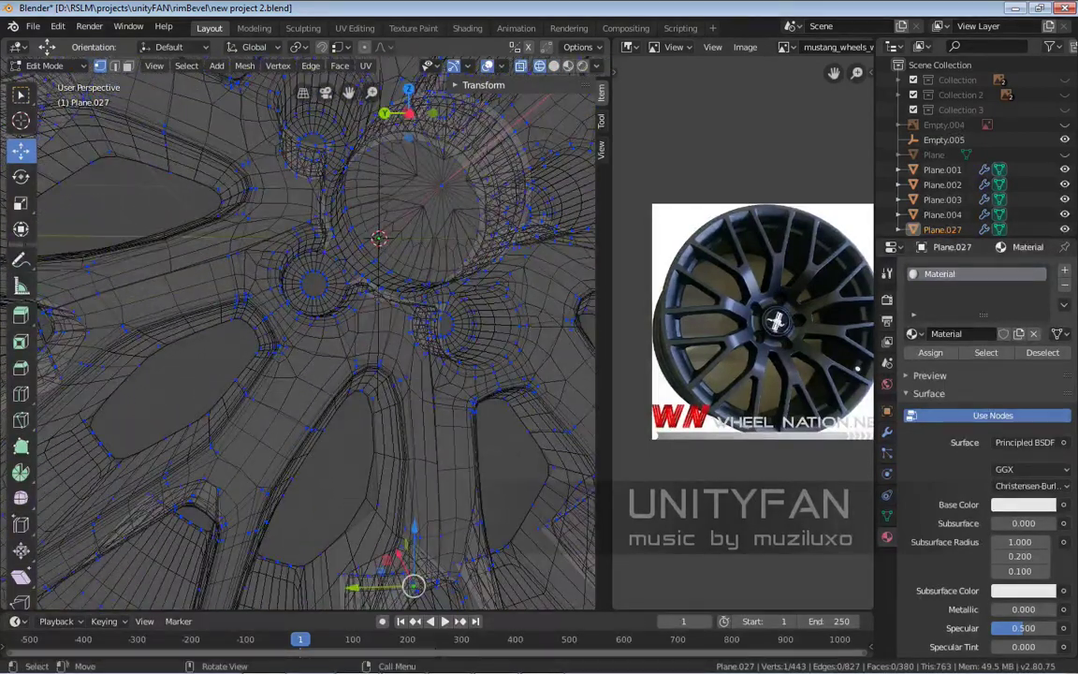
Box-select the faces around the hub and lug holes
key("w")
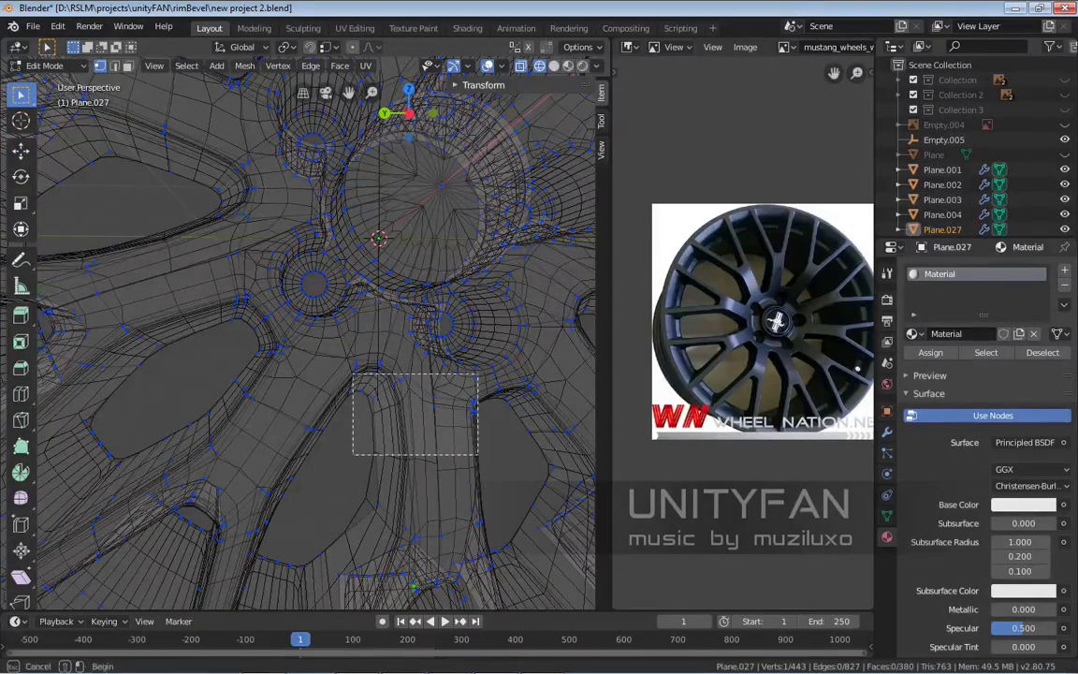
left_click_drag(477, 454, 477, 455)
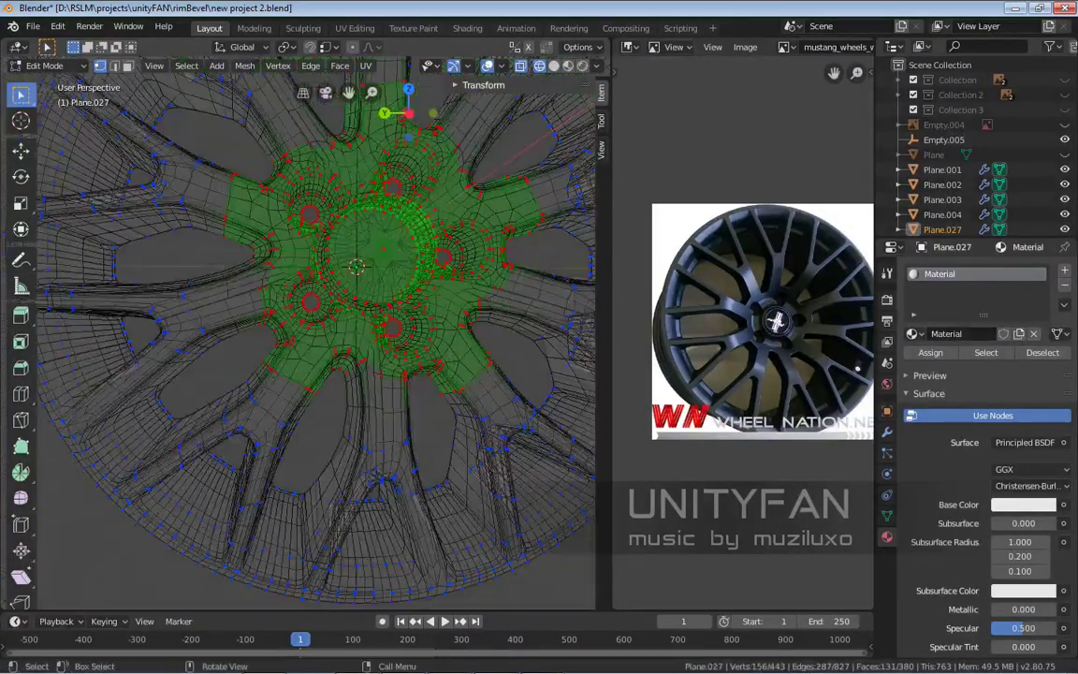
middle_click_drag(477, 455, 439, 426)
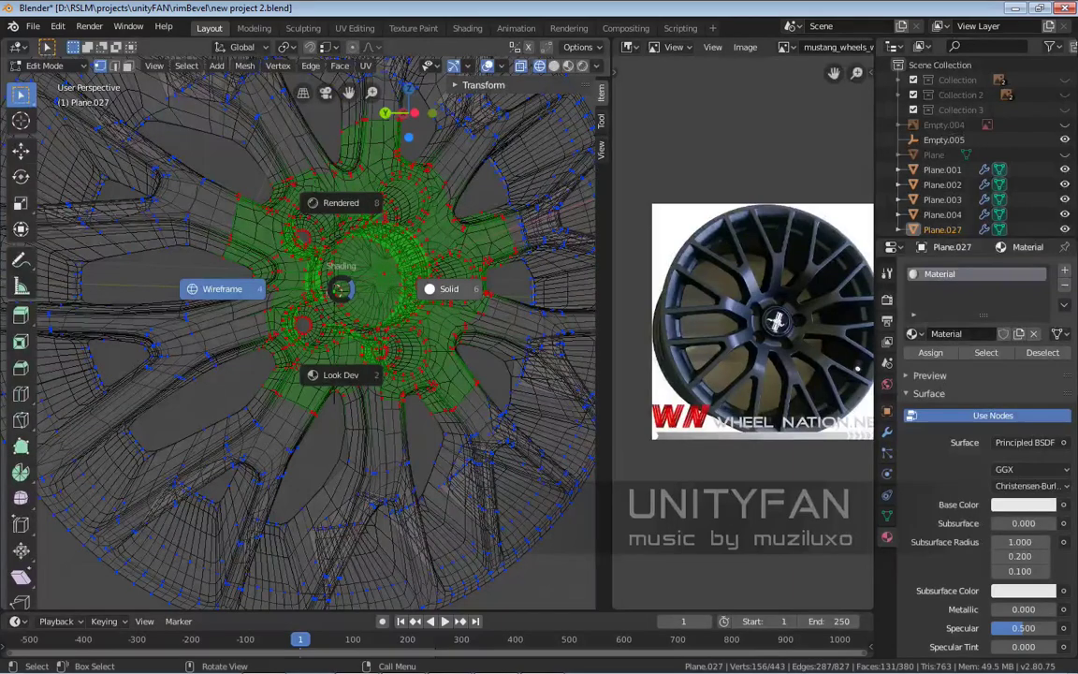
key("6")
scroll(340, 290, "up", 4)
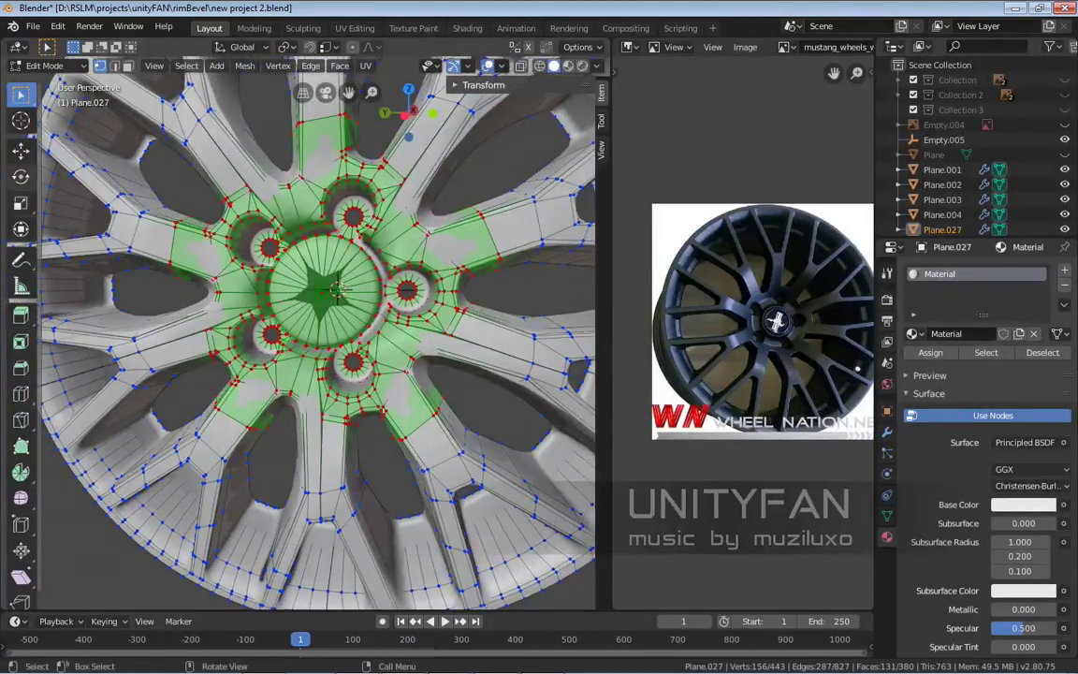
Shift the selected hub vertices slightly left and up, then return to Object Mode
key("g")
middle_click_drag(337, 288, 252, 305)
scroll(253, 302, "up", 2)
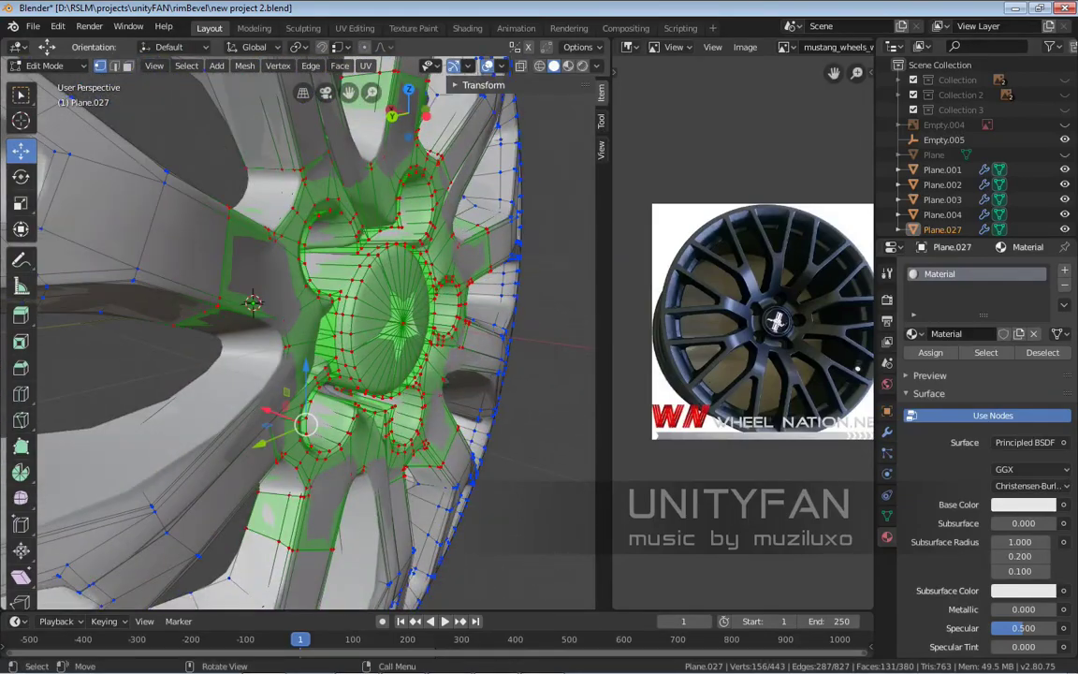
left_click_drag(306, 424, 264, 408)
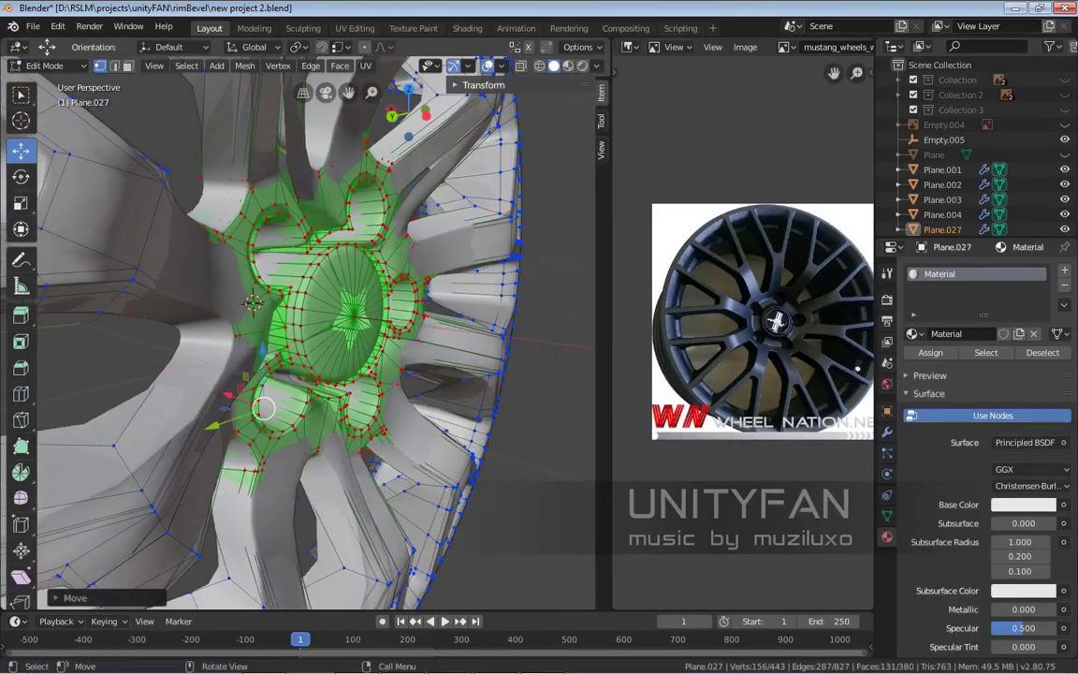
scroll(264, 408, "down", 5)
middle_click_drag(264, 408, 290, 365)
key("Tab")
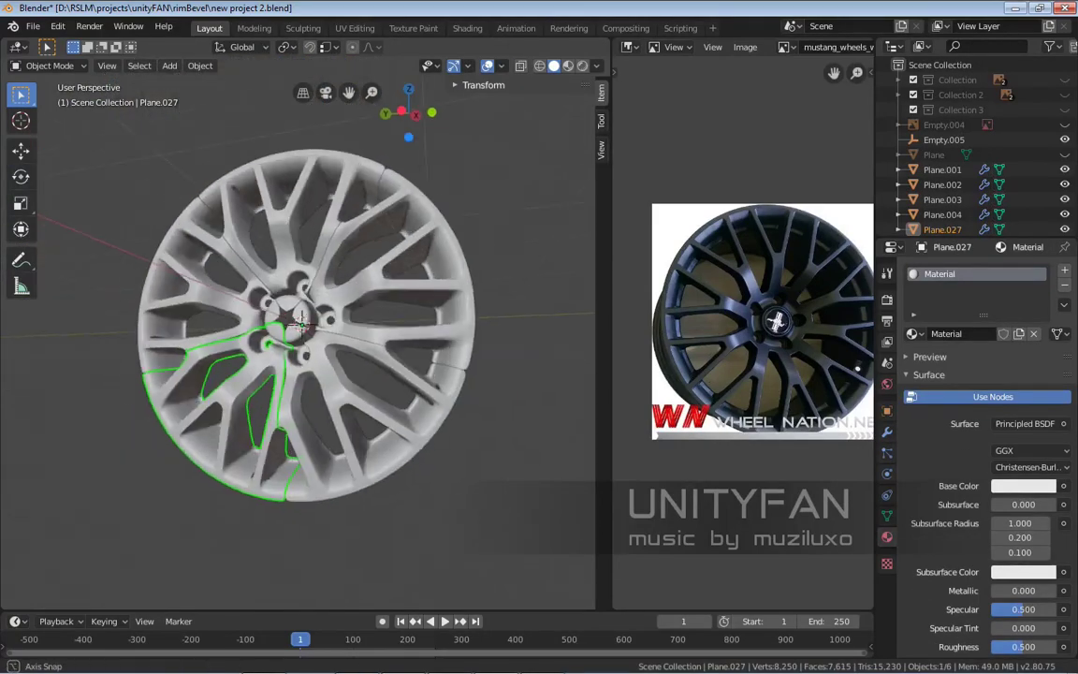
Change the Plane.027 material's viewport display colour from grey to white
middle_click_drag(302, 323, 318, 374)
scroll(285, 391, "up", 2)
scroll(936, 421, "down", 9)
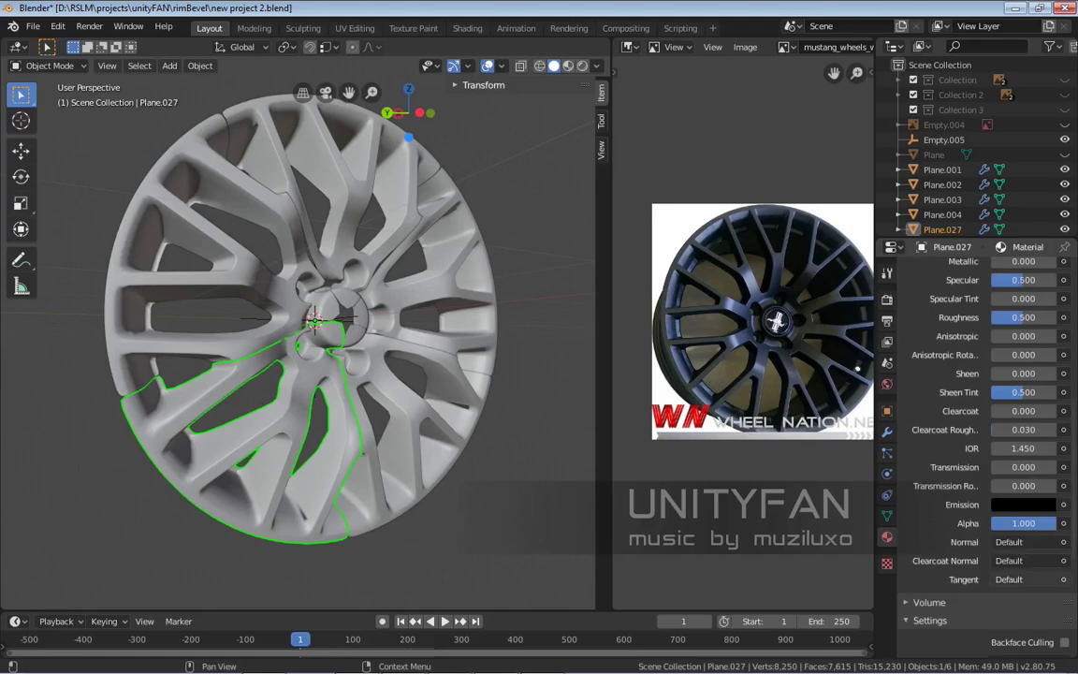
scroll(973, 421, "down", 6)
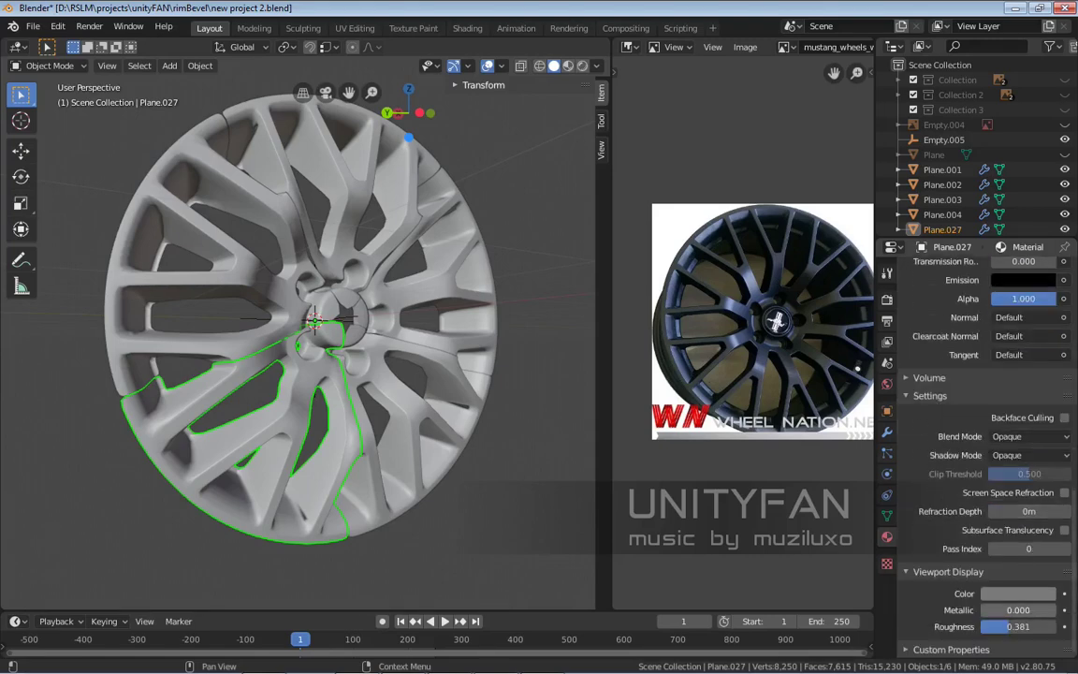
left_click(1018, 593)
left_click_drag(1055, 440, 1055, 351)
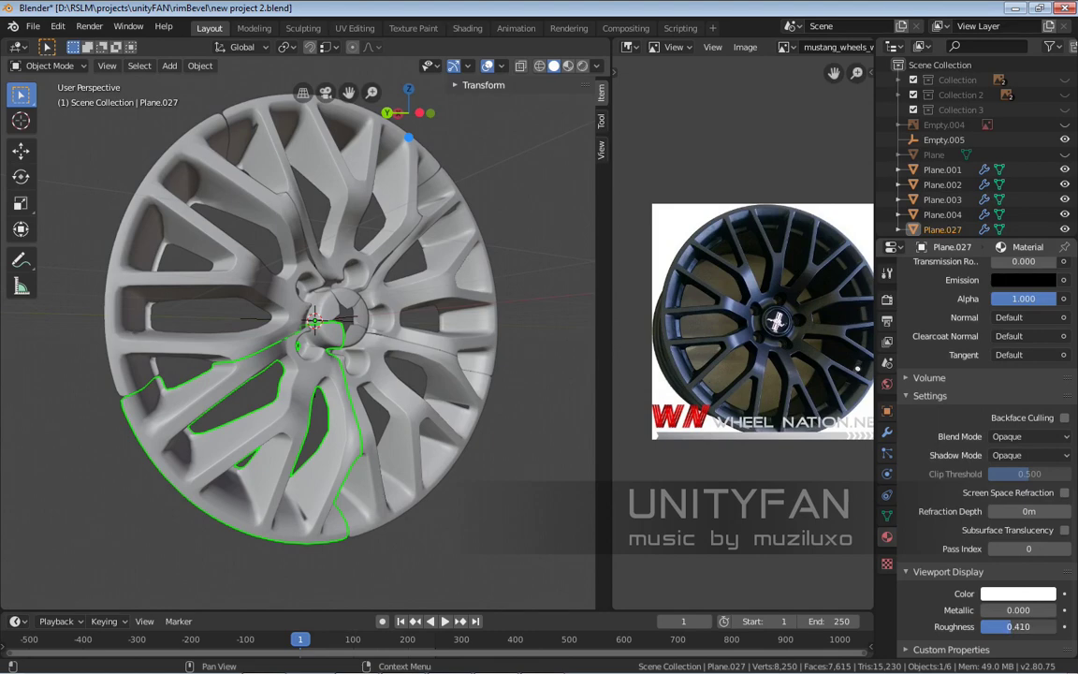
Drop the material onto the wheel object and view it near front-on
scroll(982, 449, "up", 15)
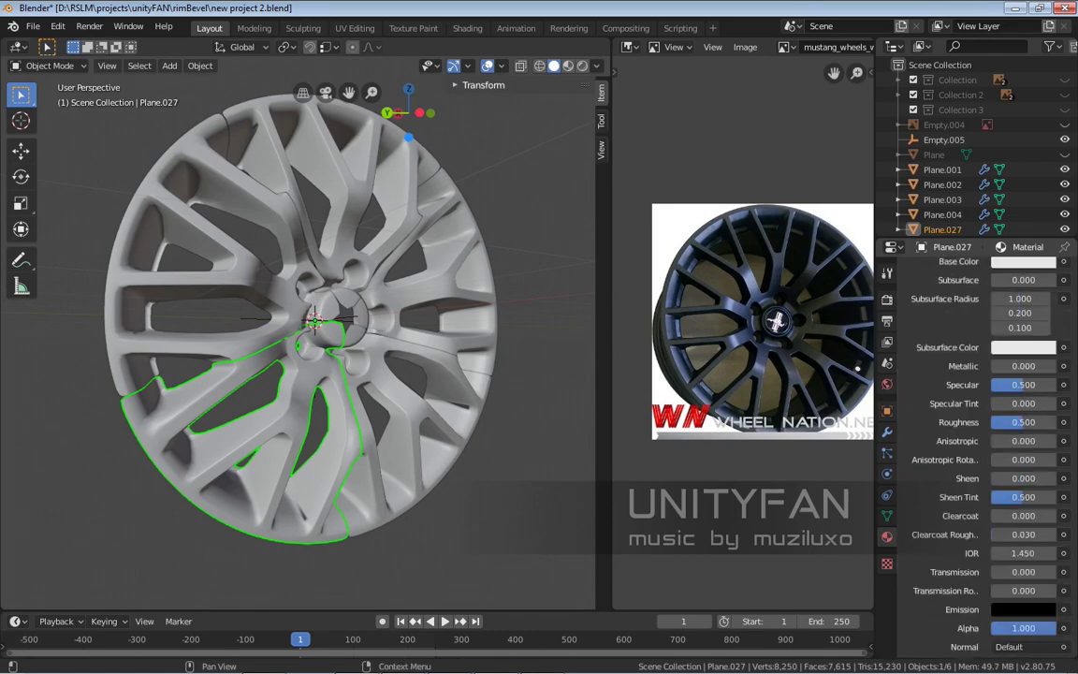
left_click_drag(912, 333, 337, 455)
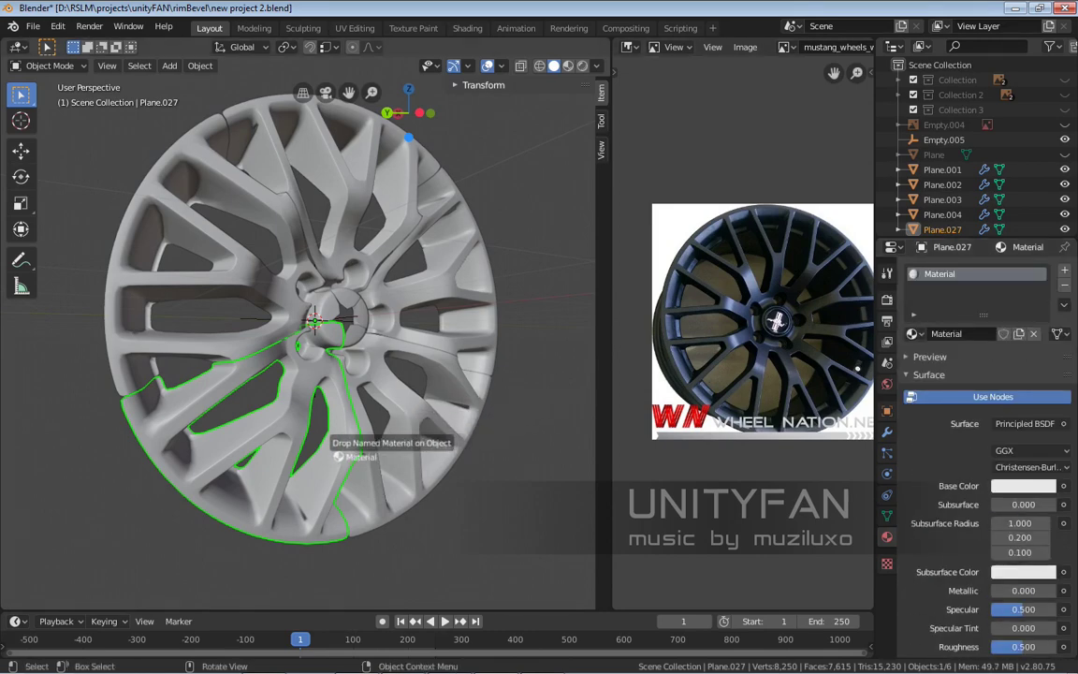
middle_click_drag(337, 455, 430, 455)
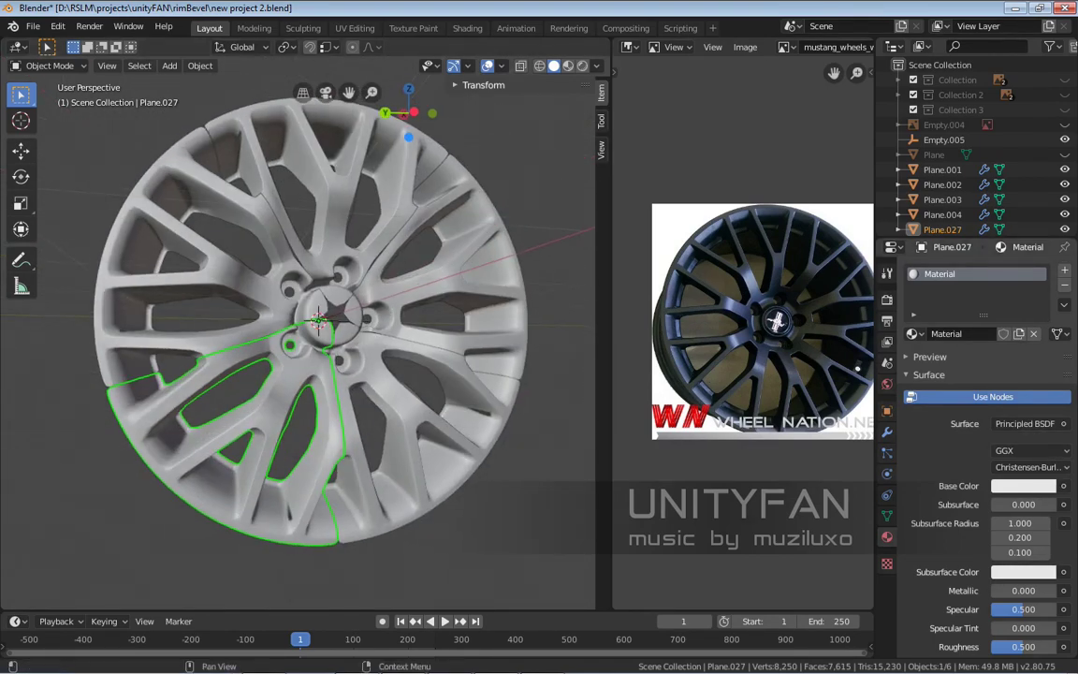
Select the whole rim segment mesh in Edit Mode, return to Object Mode, and reopen the colour picker
key("alt+a")
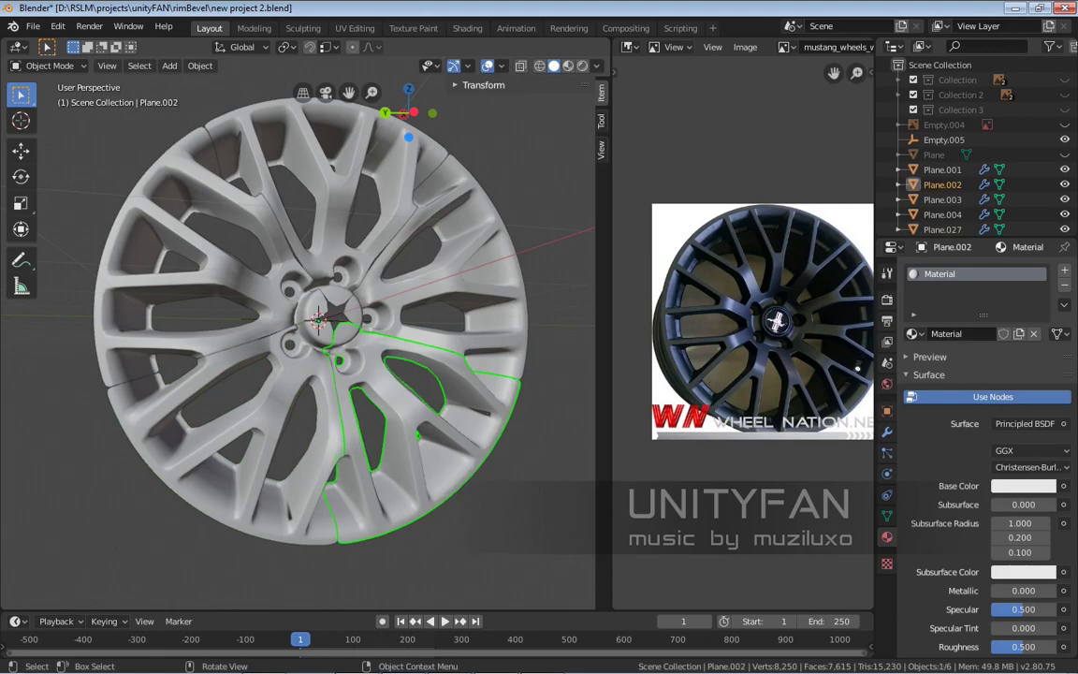
key("Tab")
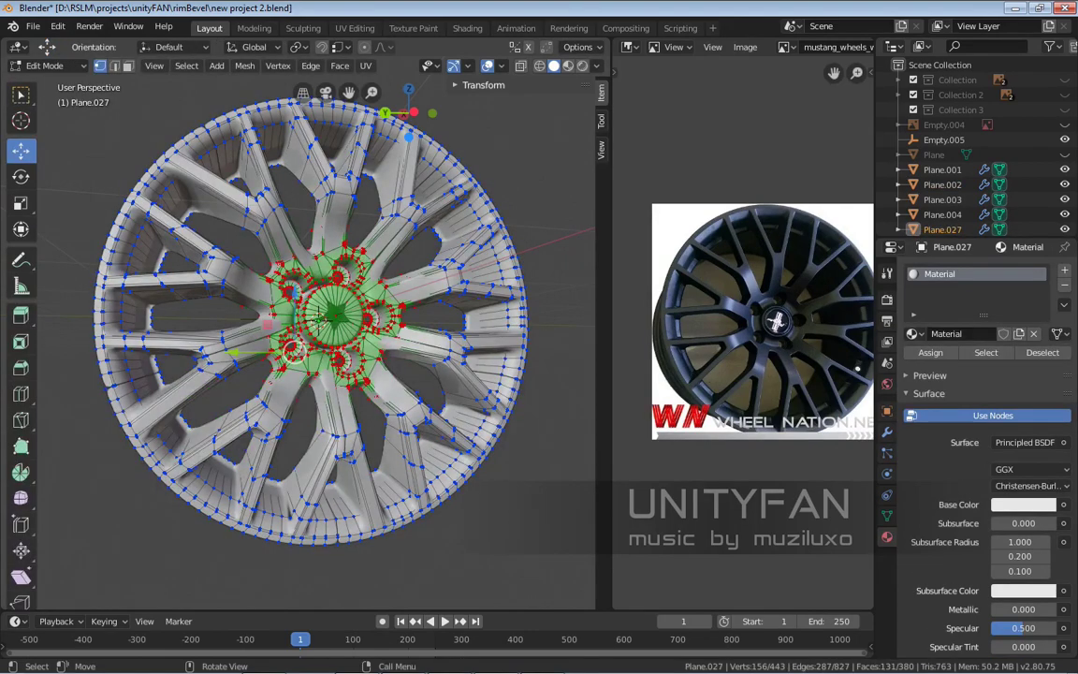
scroll(309, 323, "up", 2)
scroll(346, 304, "up", 3)
key("a")
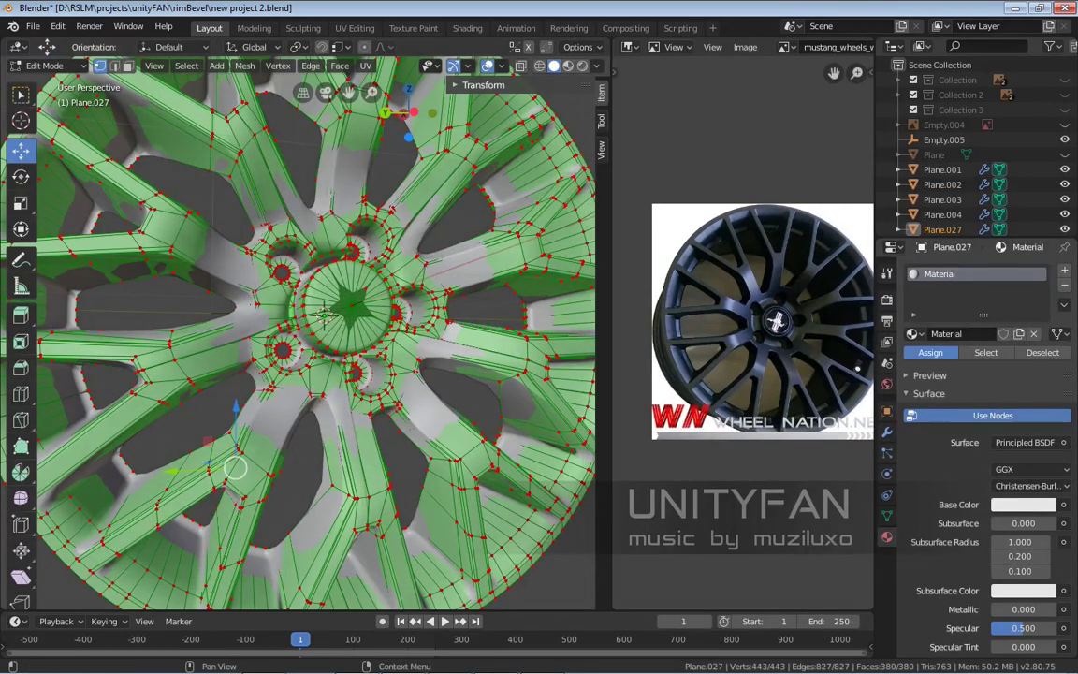
scroll(235, 467, "down", 4)
key("Tab")
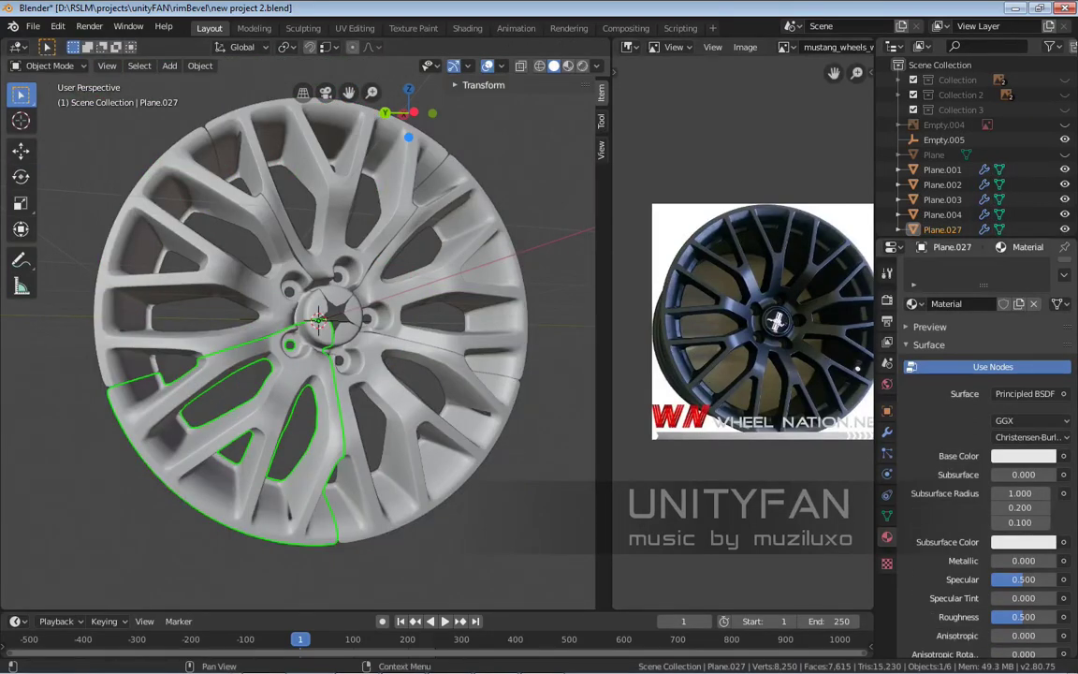
scroll(982, 449, "down", 15)
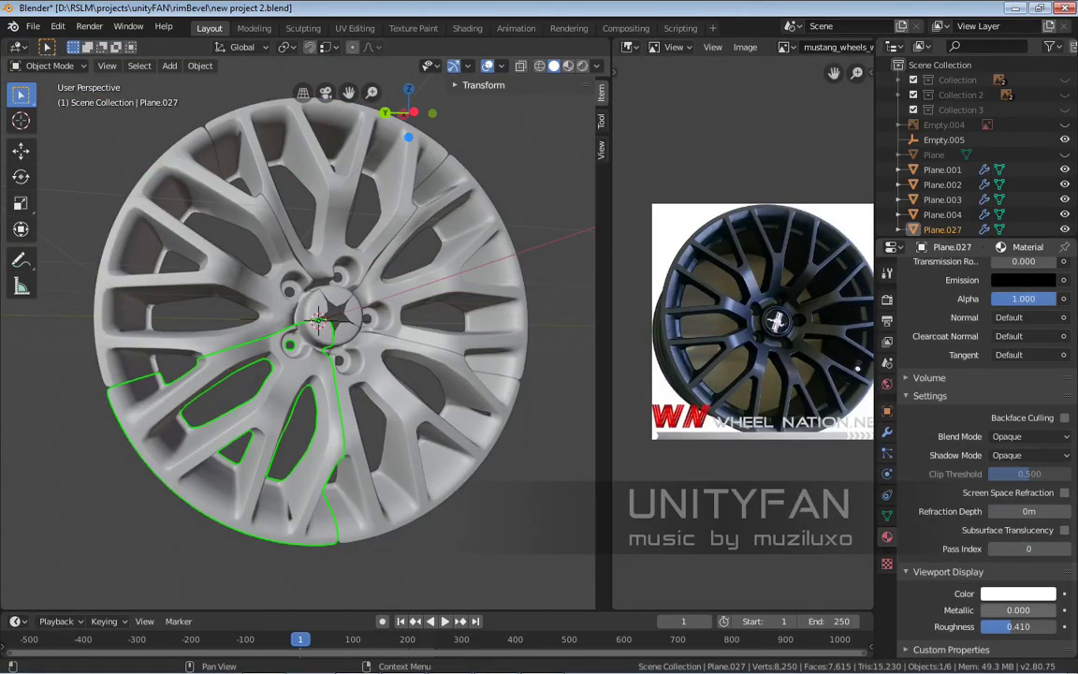
left_click(1018, 594)
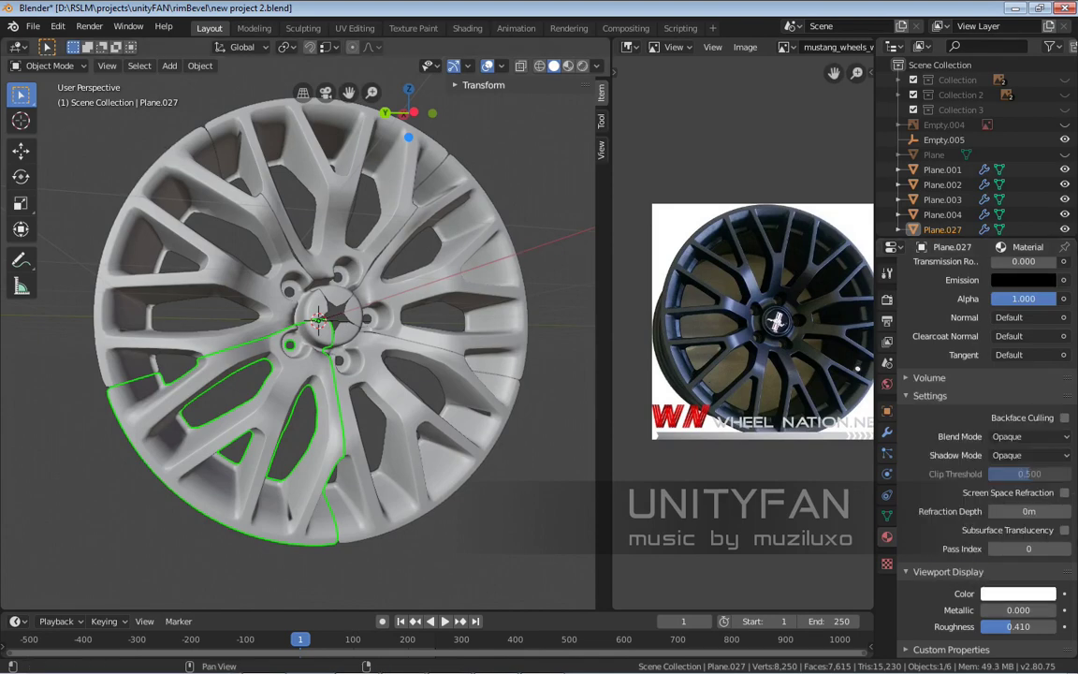
Compare matcap, flat and studio viewport lighting on the wheel, keeping studio
left_click(597, 66)
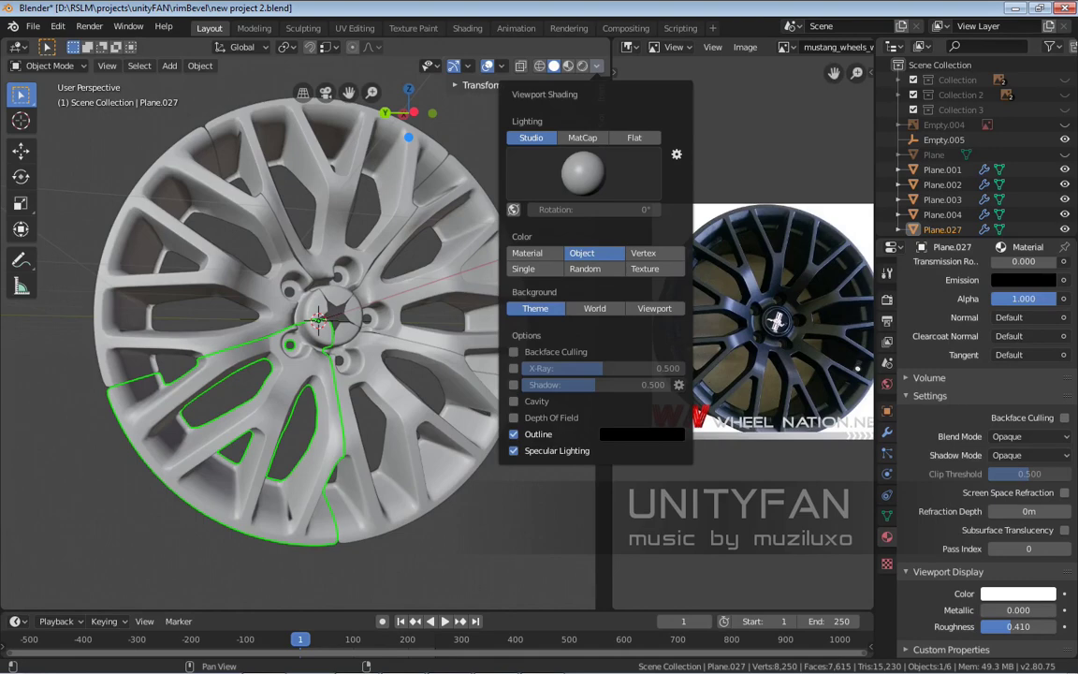
left_click(582, 138)
left_click(530, 138)
left_click(635, 137)
left_click(582, 138)
left_click(531, 137)
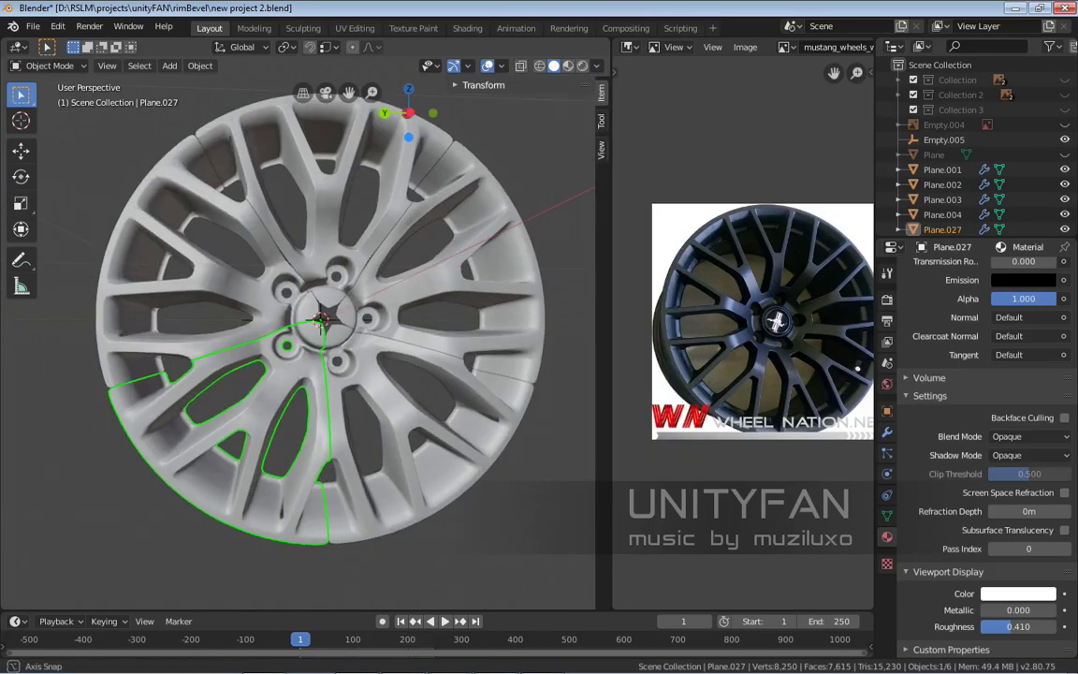
Darken the viewport display colour to value 0.440 and view the wheel from a low oblique angle
left_click(1018, 593)
left_click_drag(1044, 381, 1044, 438)
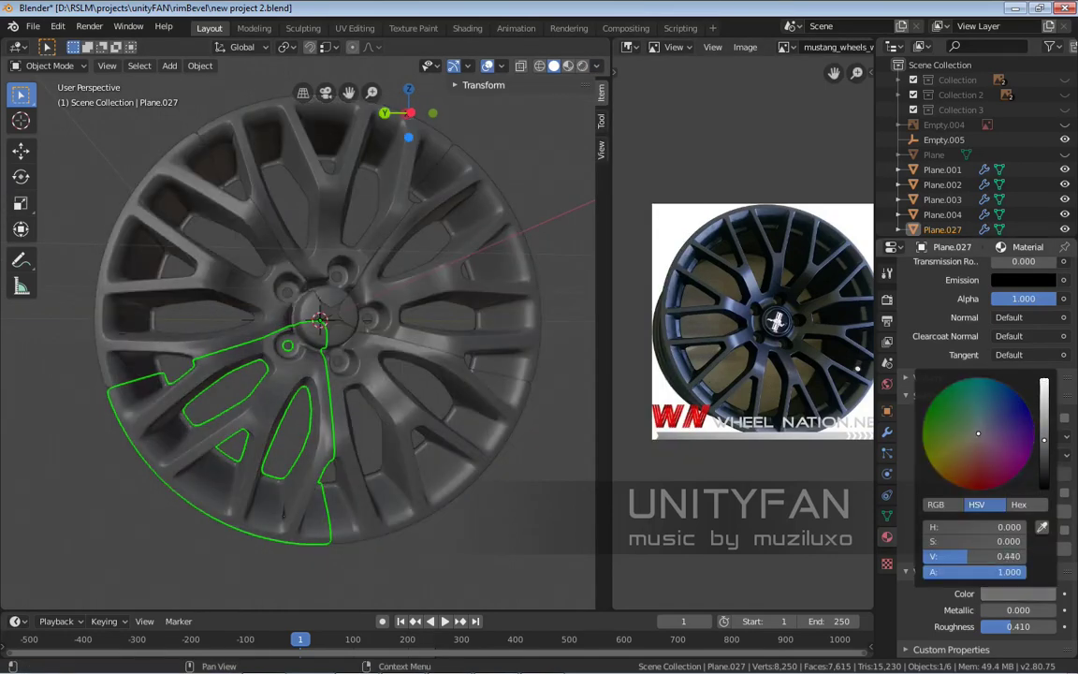
mouse_move(467, 225)
middle_mouse_down()
mouse_move(411, 233)
mouse_move(468, 224)
middle_mouse_up()
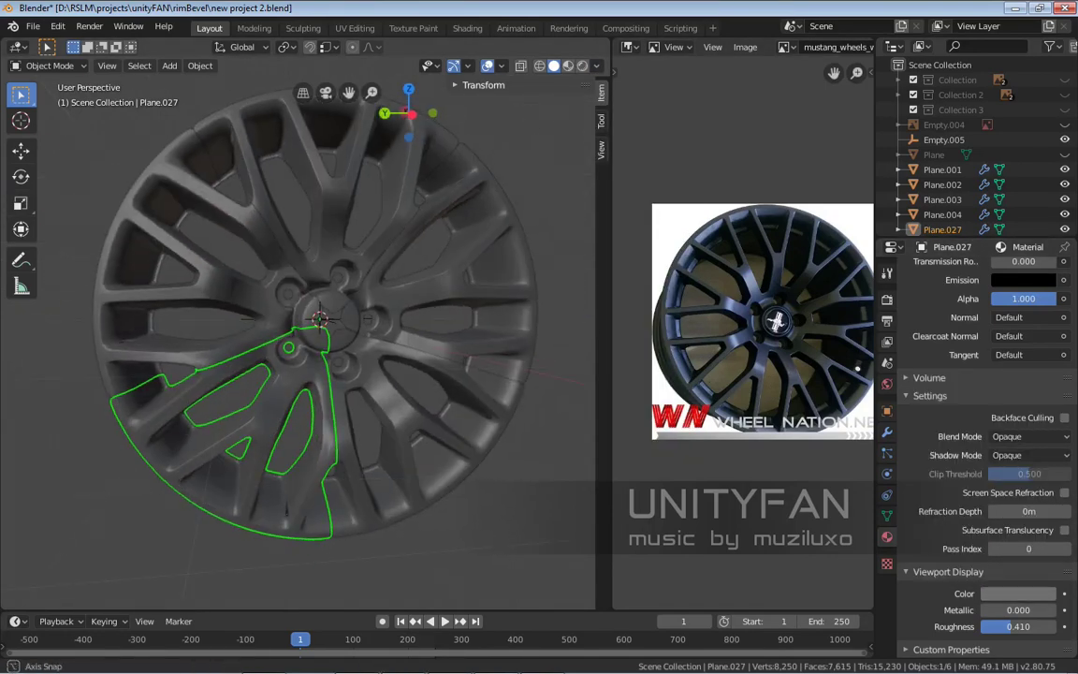
scroll(355, 290, "up", 4)
middle_click_drag(374, 281, 326, 292)
scroll(318, 299, "down", 3)
scroll(297, 332, "up", 1)
scroll(297, 332, "up", 1)
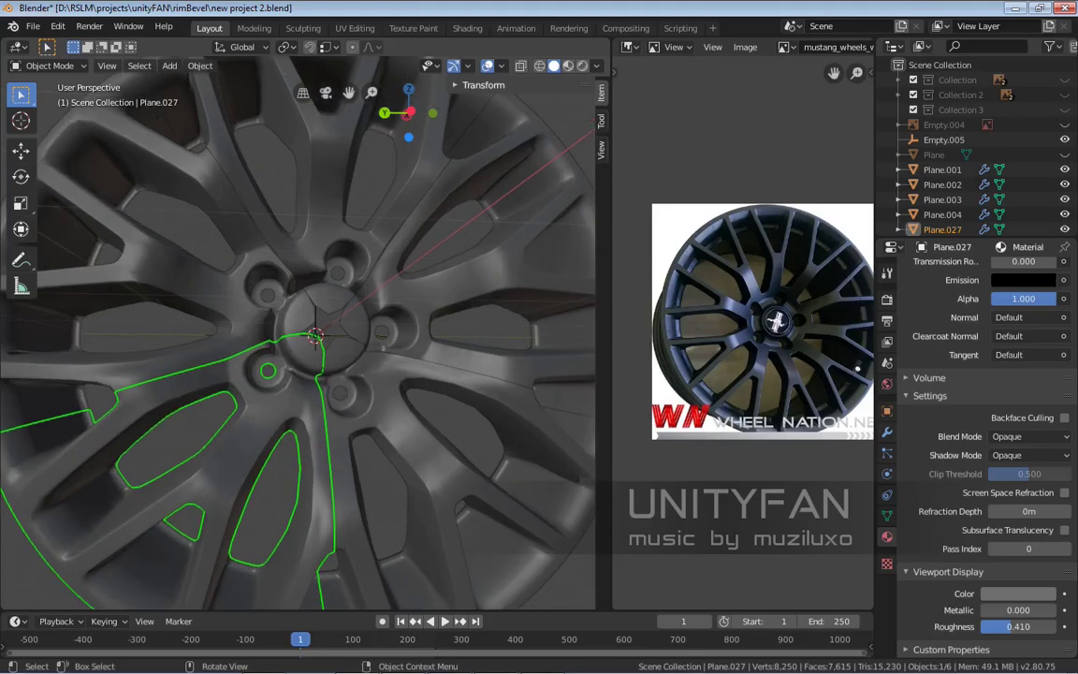
scroll(983, 449, "up", 15)
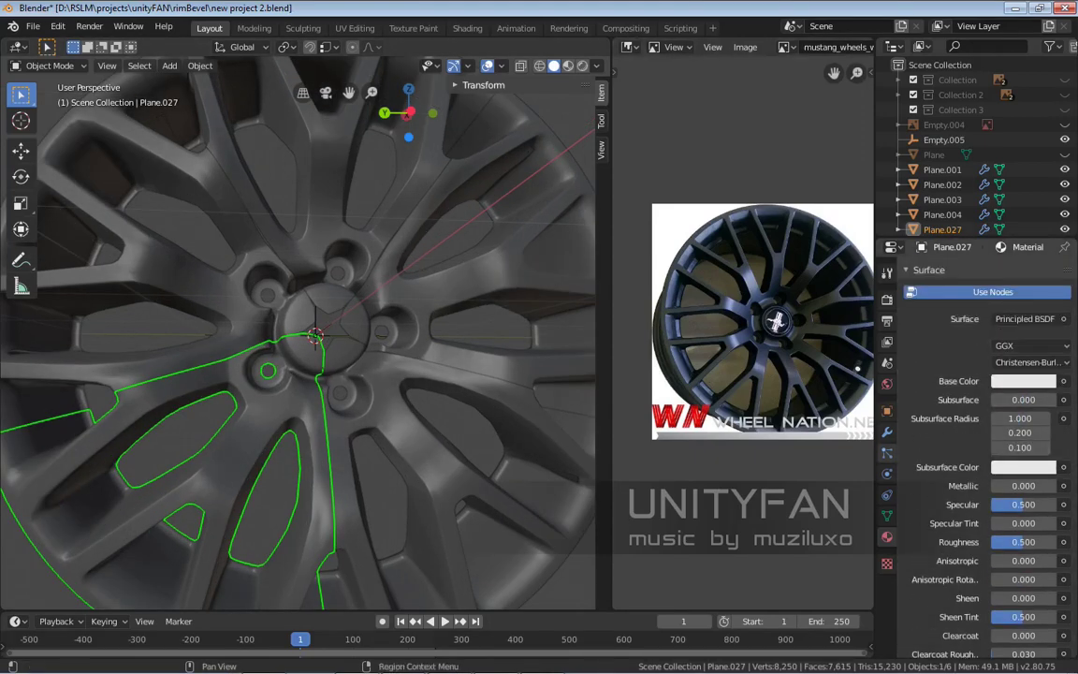
scroll(982, 449, "down", 12)
scroll(982, 449, "down", 1)
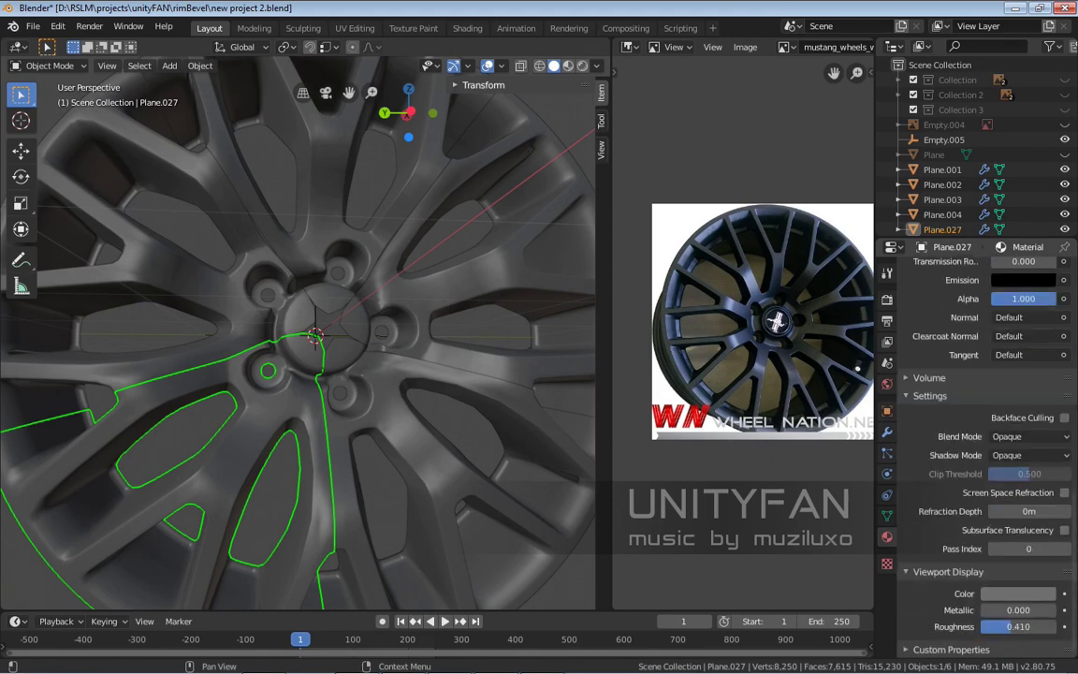
Tint the viewport colour dark blue-grey and raise roughness to 0.439
left_click(1017, 593)
left_click(994, 413)
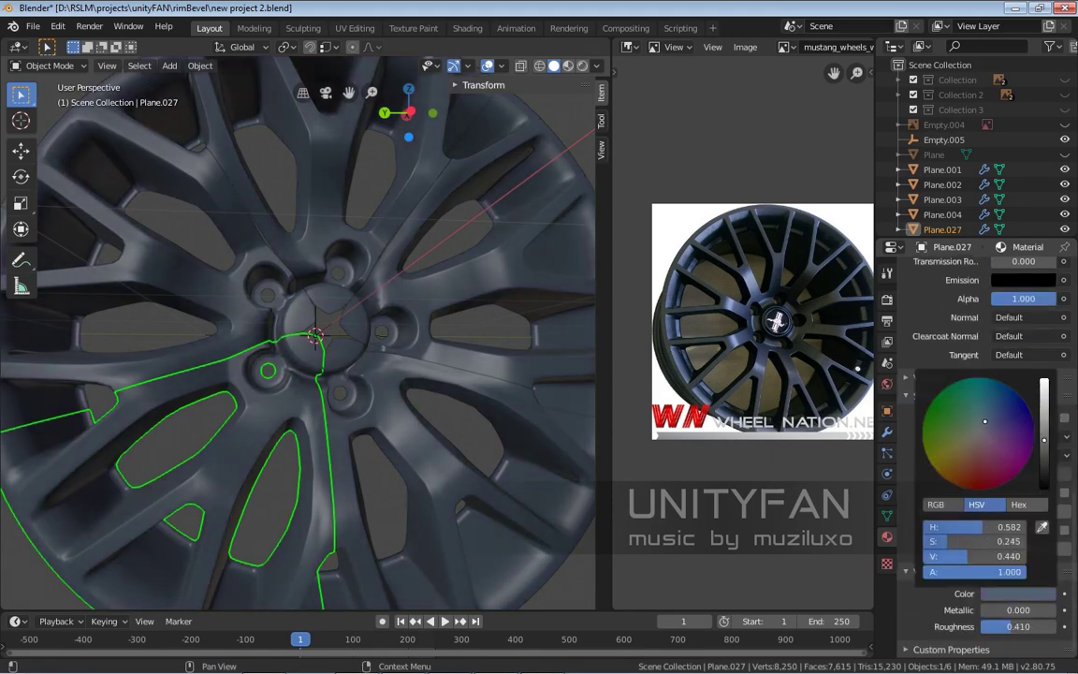
left_click_drag(985, 421, 995, 436)
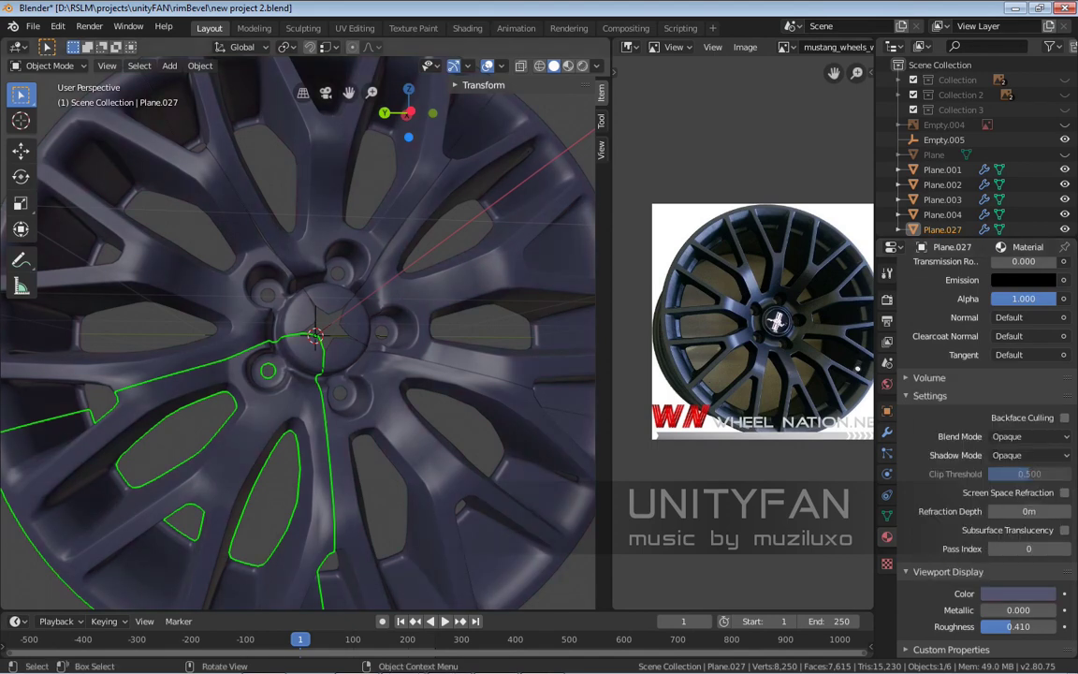
scroll(314, 332, "down", 5)
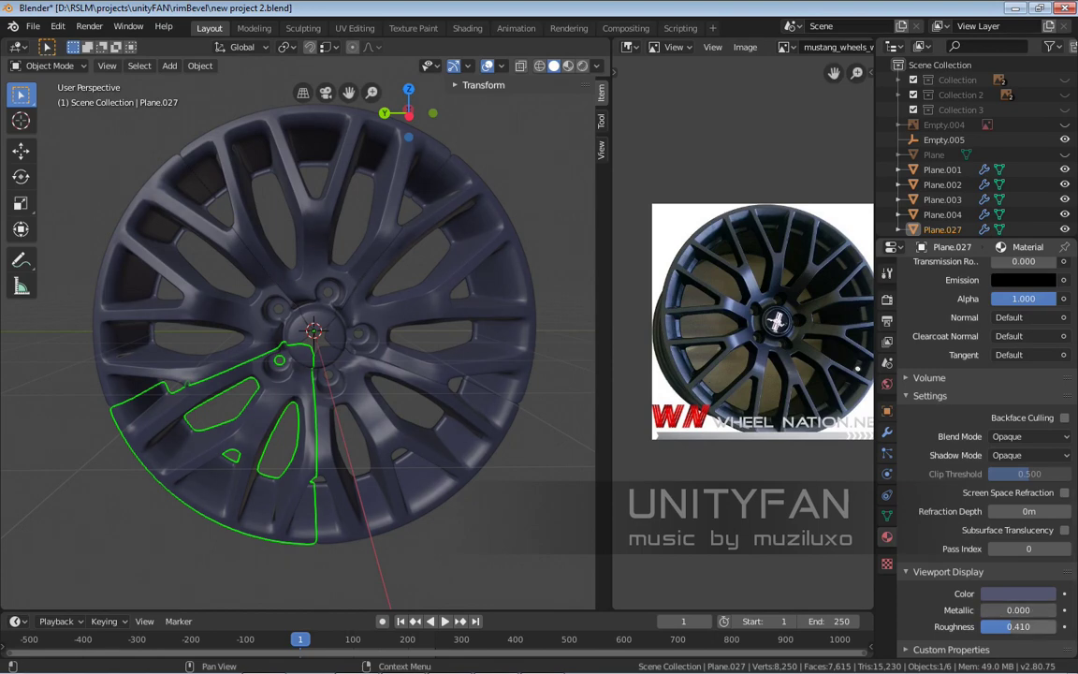
mouse_move(1011, 626)
left_mouse_down()
mouse_move(1026, 626)
mouse_move(1006, 626)
left_mouse_up()
middle_click_drag(393, 309, 453, 325)
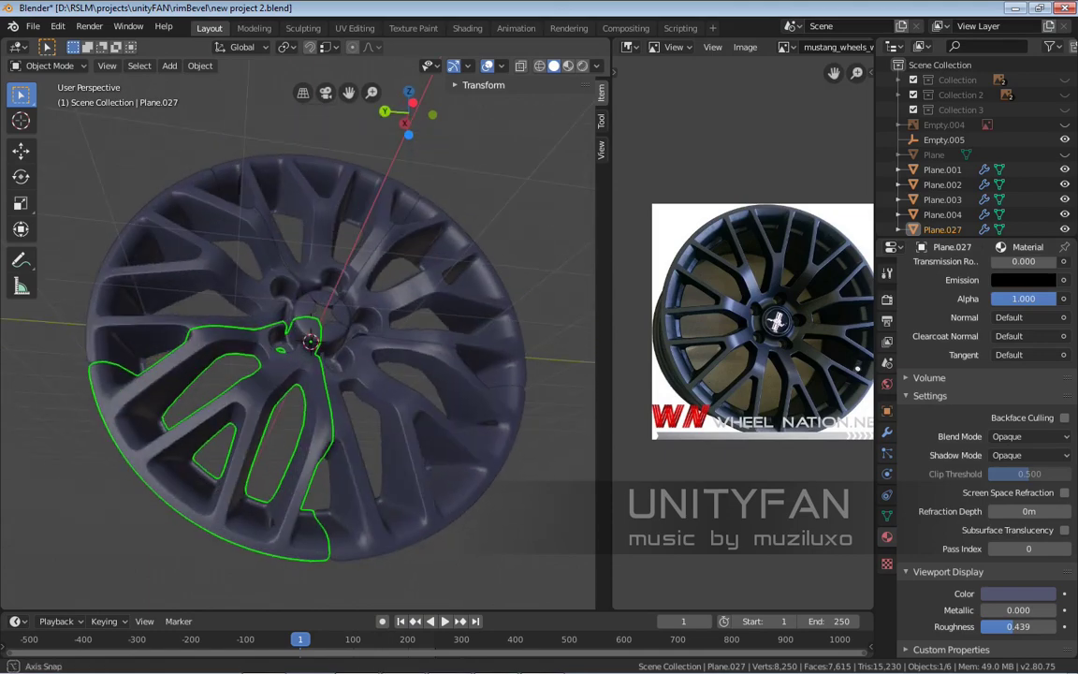
scroll(298, 332, "up", 4)
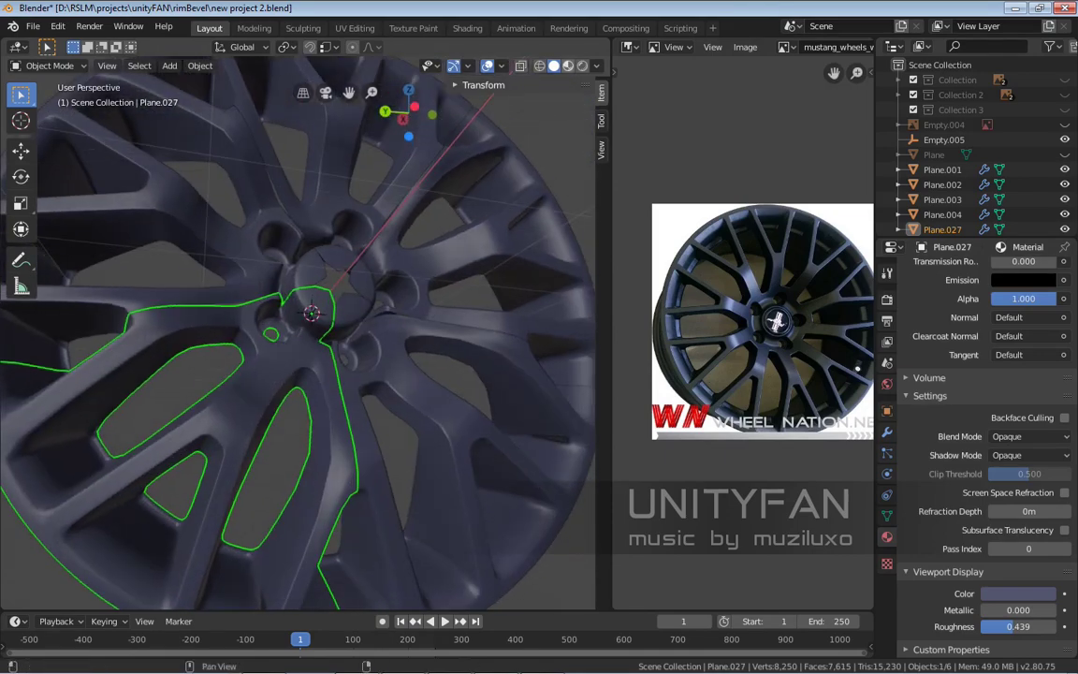
Switch to Material Preview shading and close in on the wheel hub
key("z")
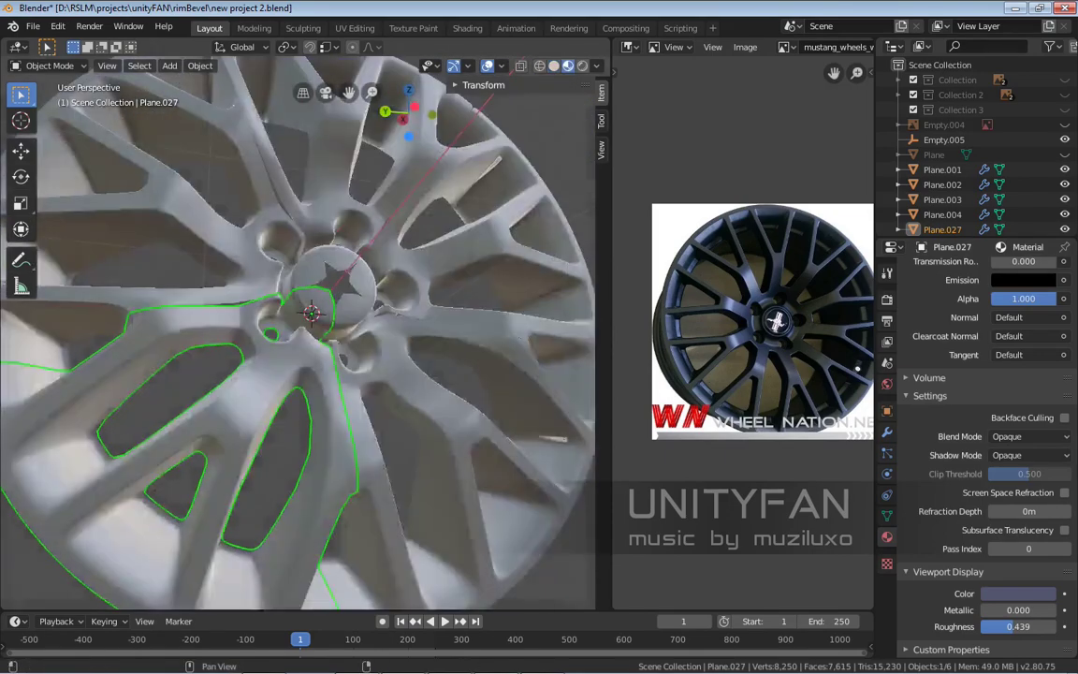
middle_click_drag(309, 374, 384, 360)
scroll(313, 314, "down", 5)
scroll(309, 318, "up", 2)
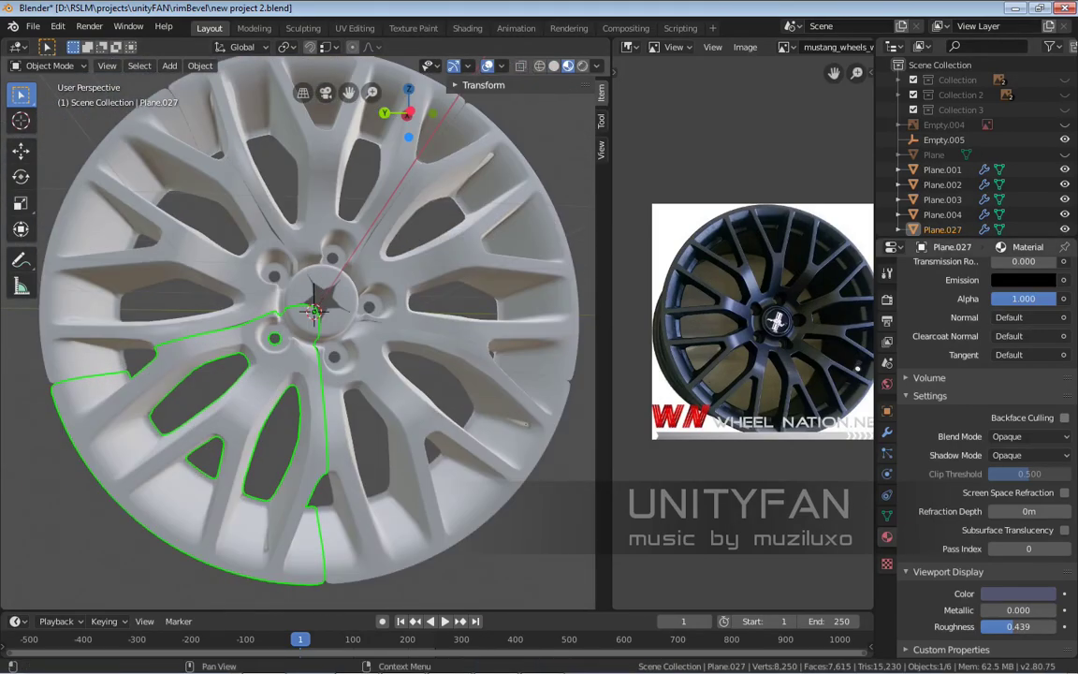
scroll(973, 421, "up", 6)
scroll(973, 421, "up", 6)
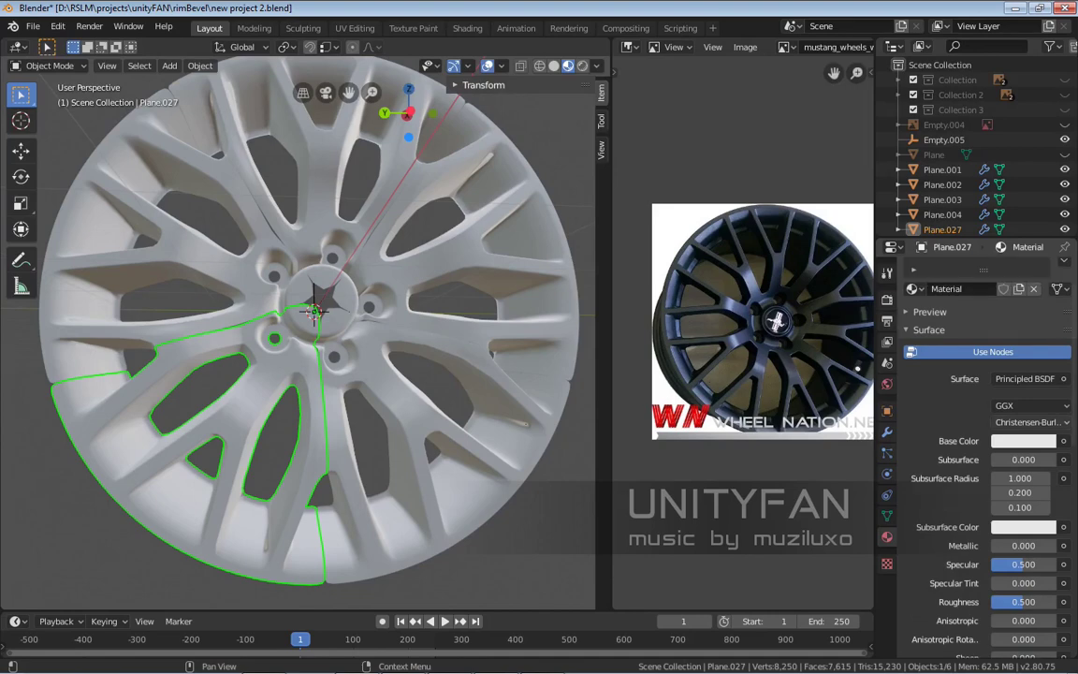
Set the material's base colour to dark navy blue in the HSV picker
left_click(1023, 440)
left_click_drag(978, 280, 994, 268)
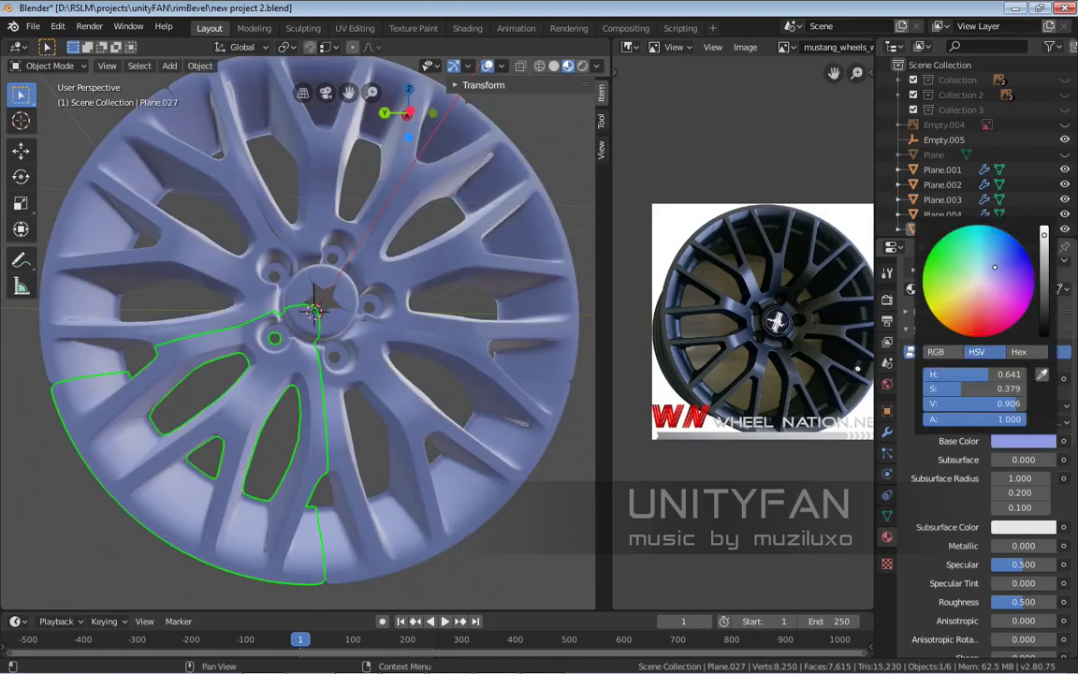
left_click_drag(1008, 403, 946, 403)
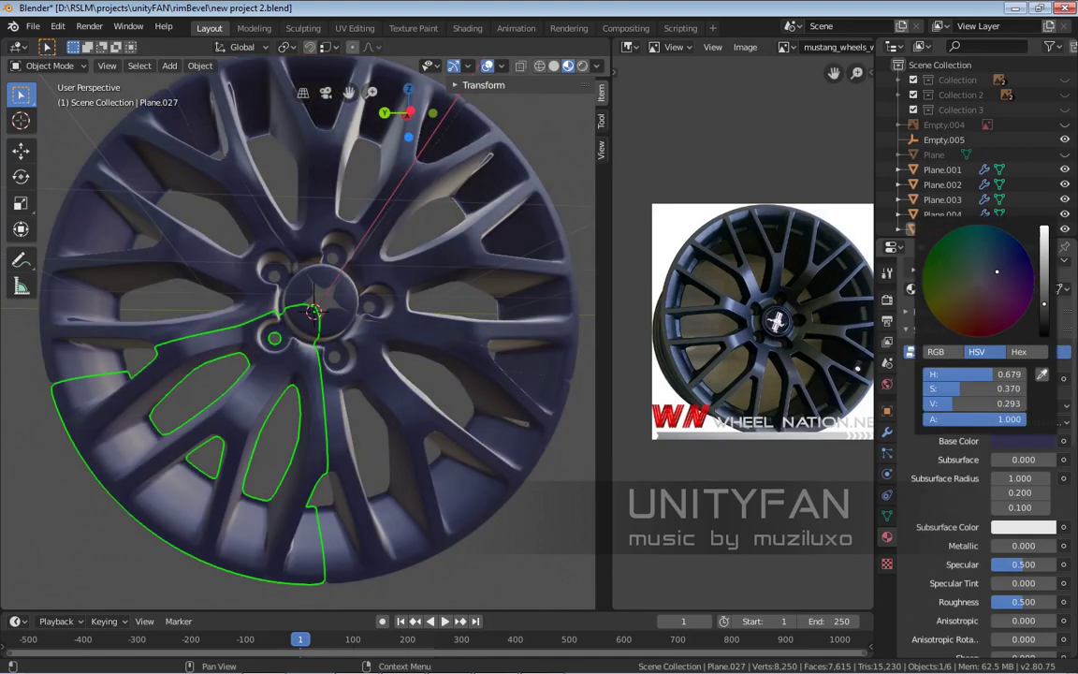
middle_click_drag(374, 309, 412, 309)
Set roughness to 0.2, then settle on 0.3, and reopen the rim mesh for editing
scroll(973, 421, "down", 4)
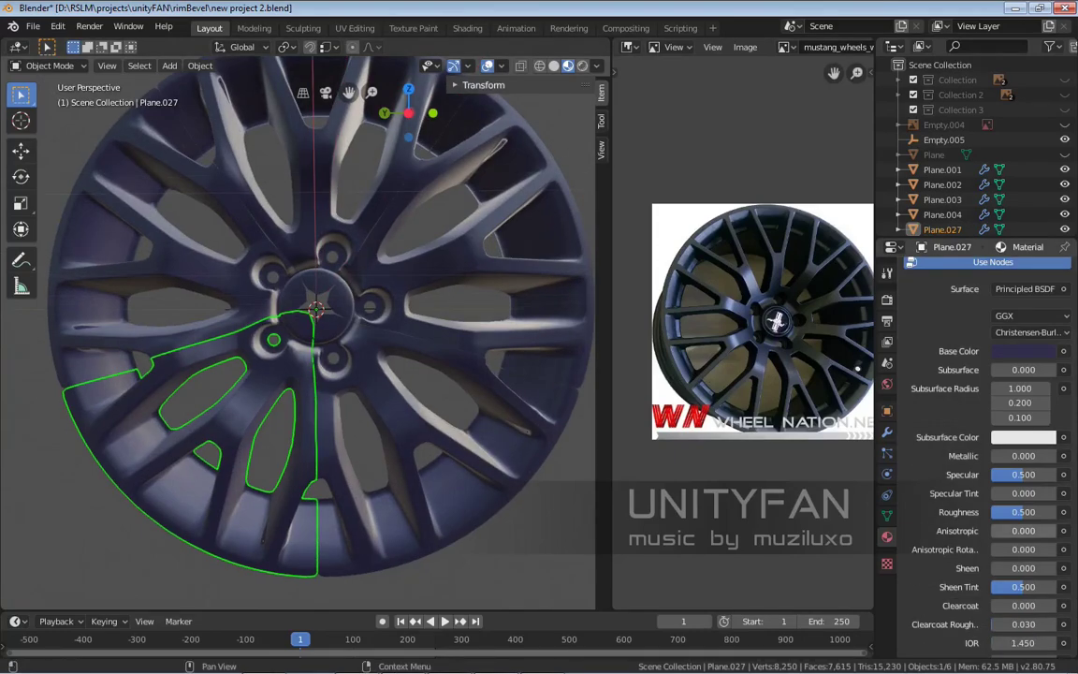
type("0.2")
key("Return")
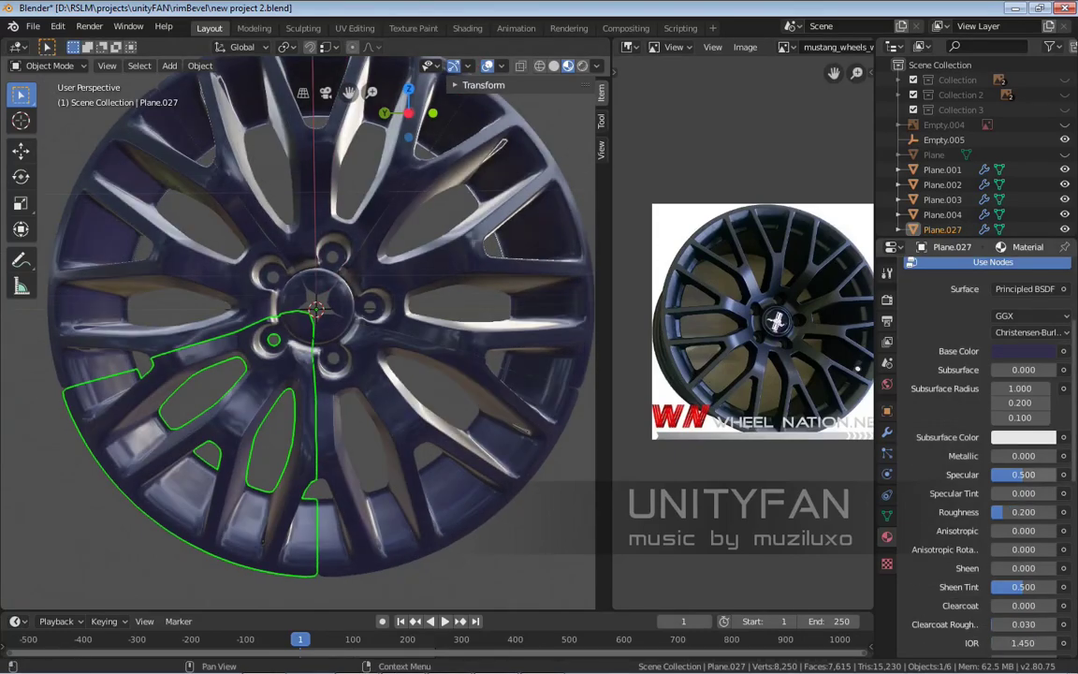
middle_click_drag(374, 281, 458, 281)
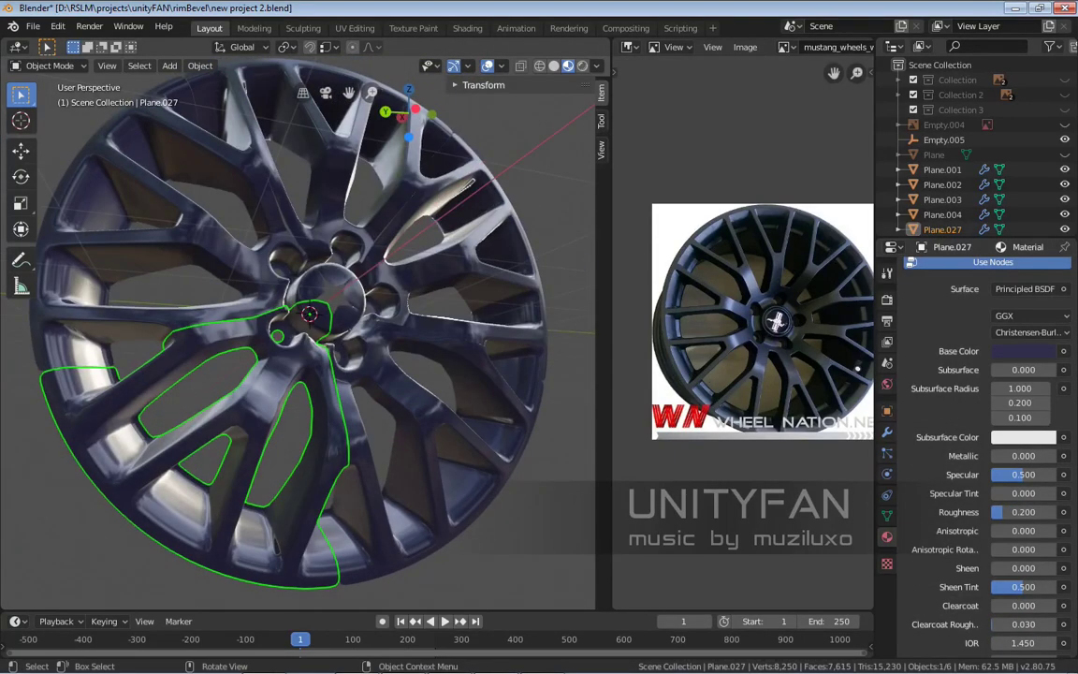
left_click(1021, 511)
type("0.")
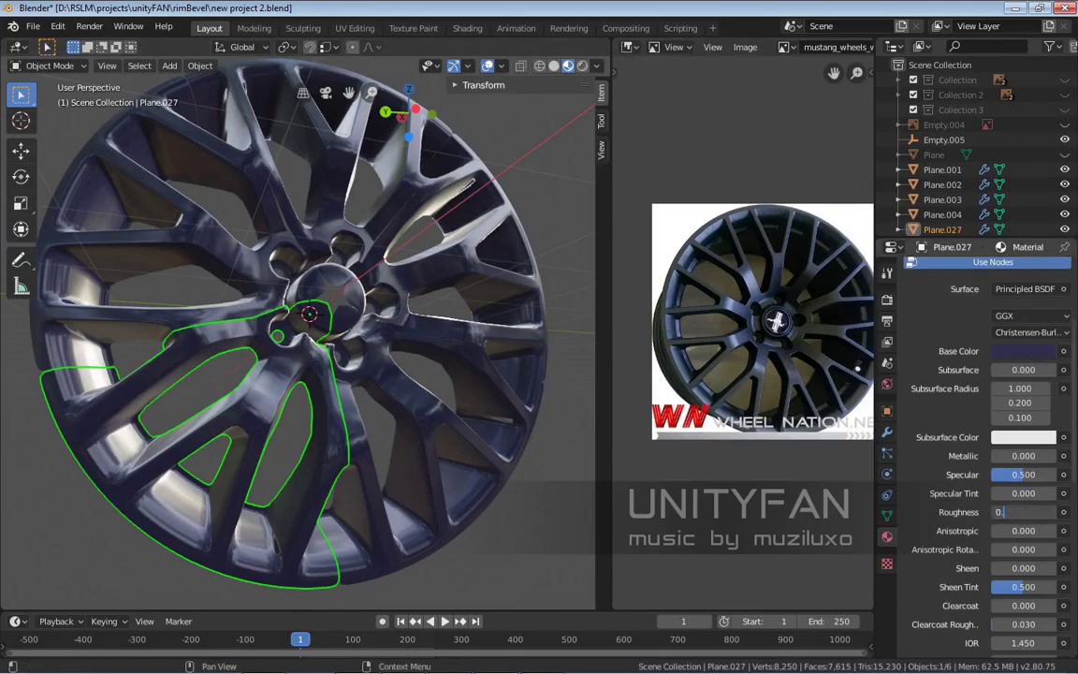
type("3")
key("Return")
middle_click_drag(440, 280, 412, 281)
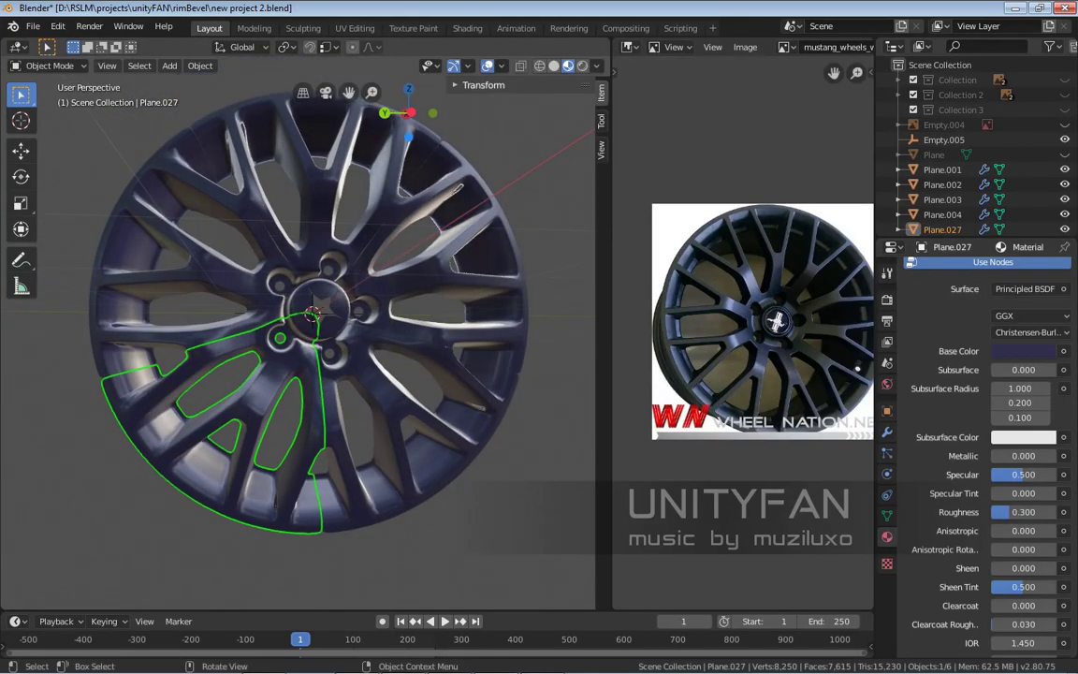
scroll(309, 318, "up", 2)
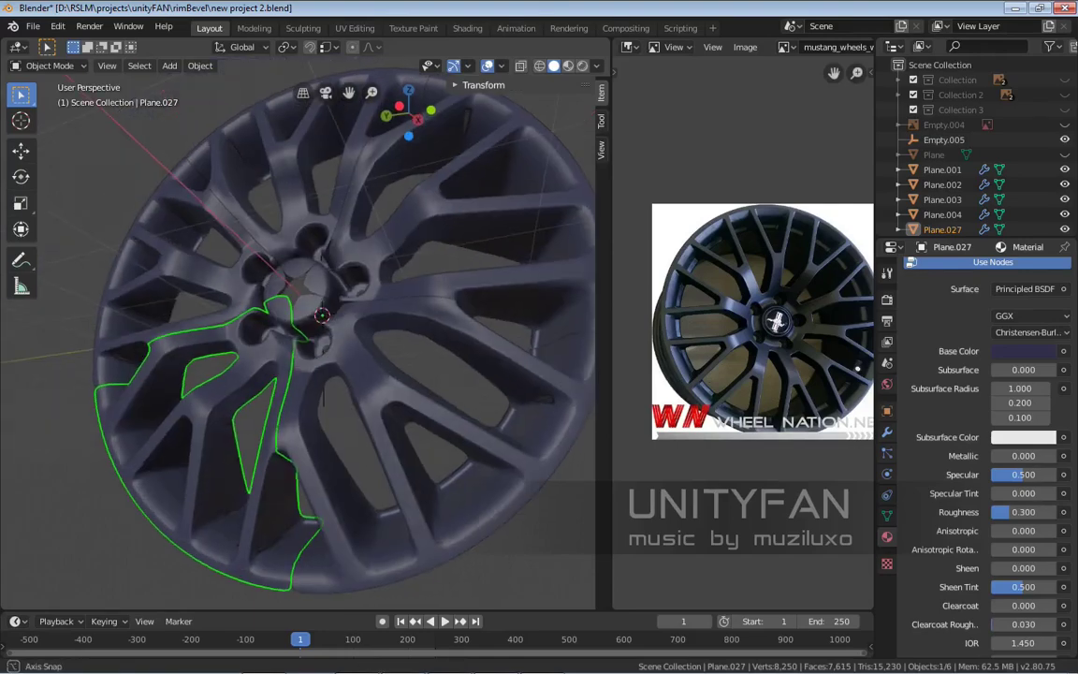
middle_click_drag(374, 374, 221, 268)
key("Tab")
Deselect the rim's vertices and enlarge the reference photo centred on the hub
key("Tab")
scroll(300, 327, "up", 5)
key("Tab")
key("alt+a")
scroll(762, 328, "up", 6)
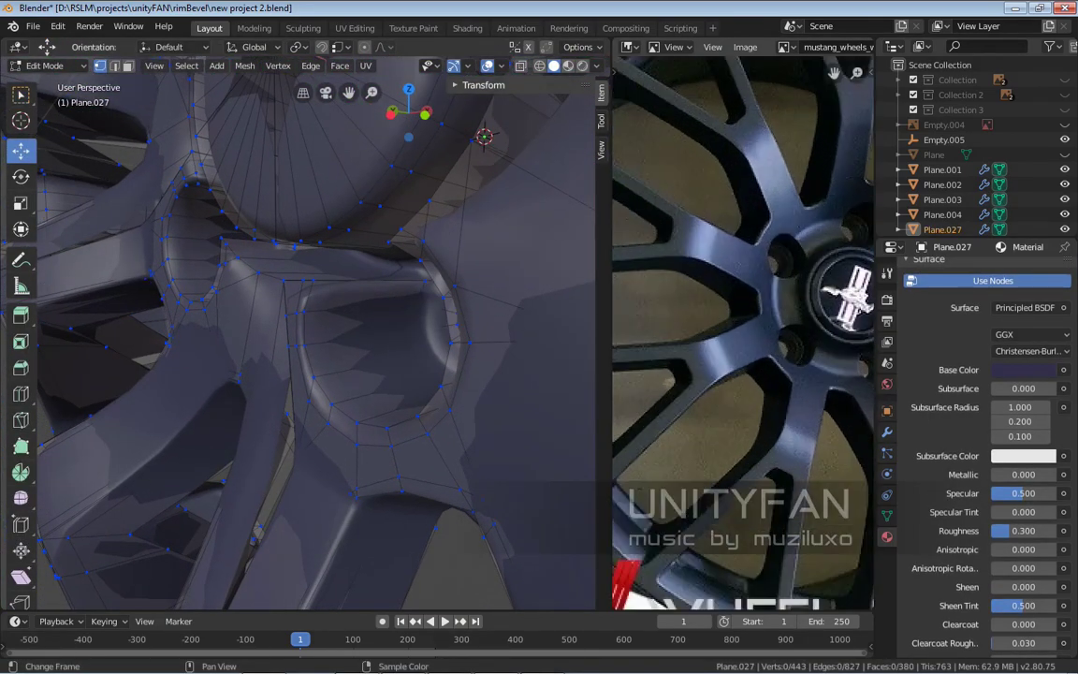
middle_click_drag(281, 327, 241, 290)
scroll(471, 279, "up", 2)
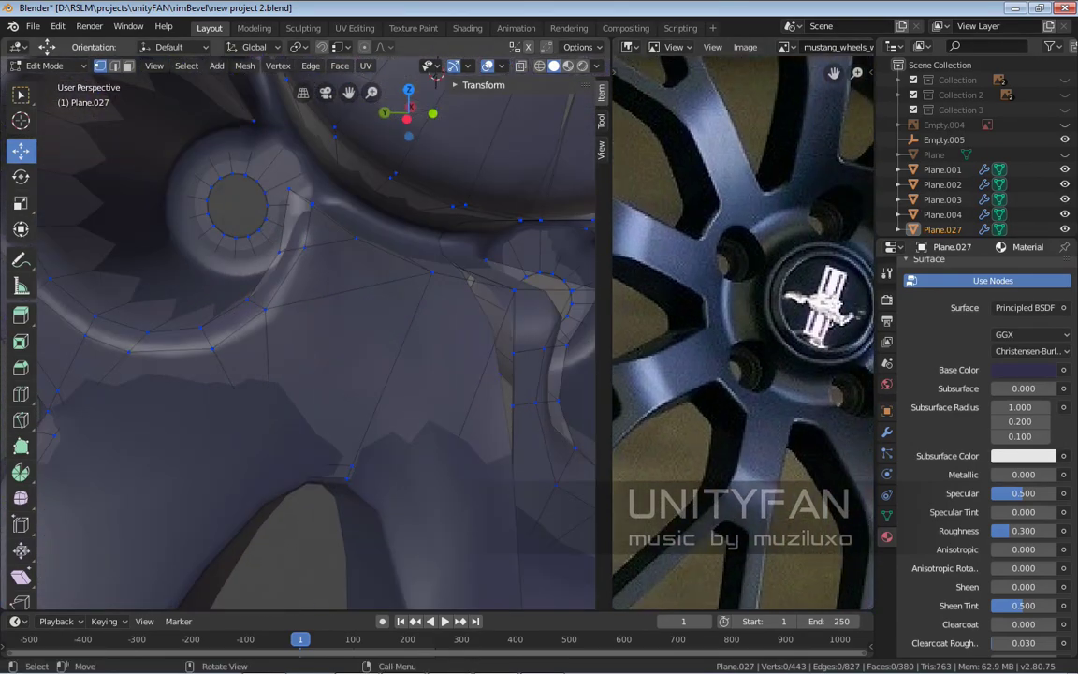
Shade the rim flat, show its modifier settings, and put Plane.027 back in Edit Mode
key("Tab")
right_click(281, 328)
left_click(281, 342)
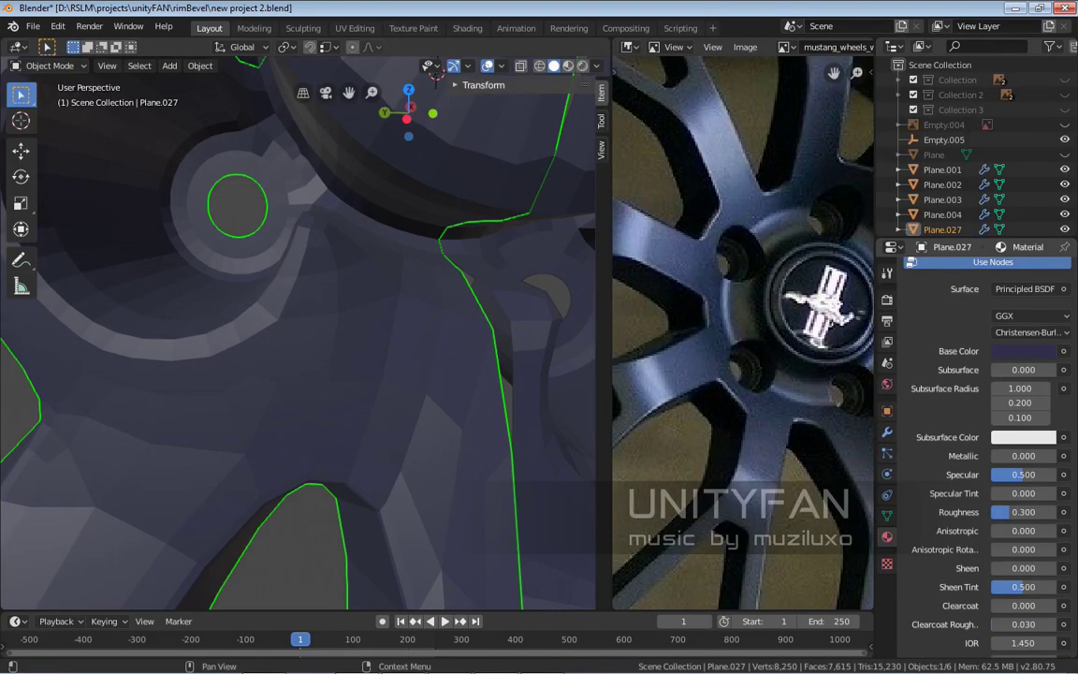
left_click(887, 432)
middle_click_drag(299, 337, 543, 361)
key("Tab")
key("Tab")
key("Tab")
scroll(309, 337, "up", 2)
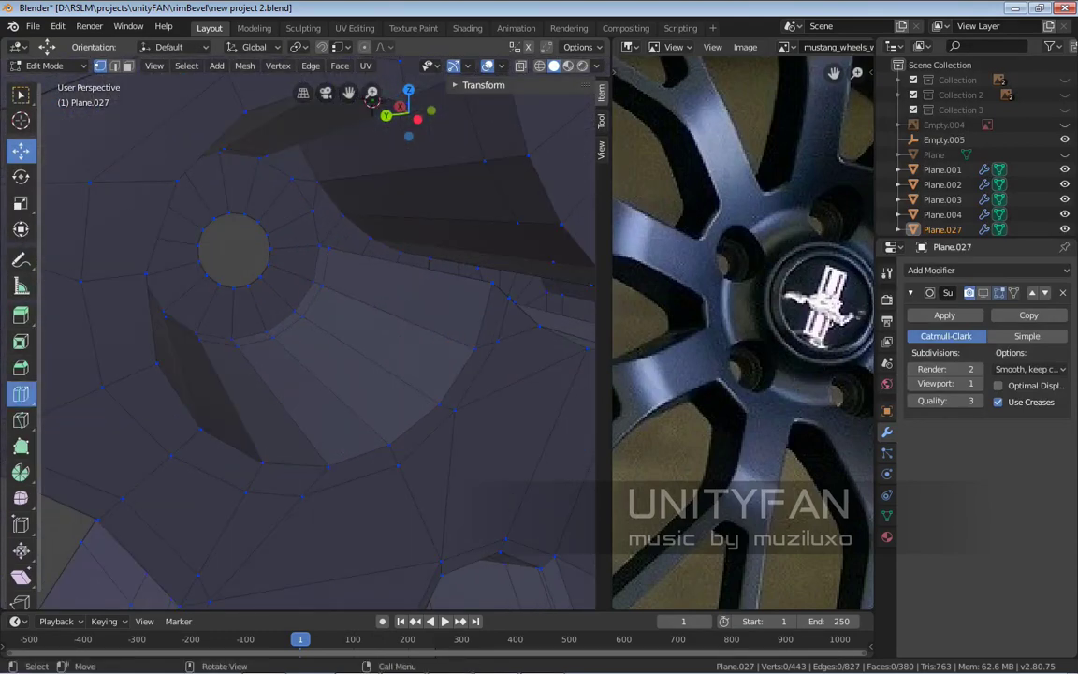
Add and slide an edge loop, then make a knife cut near a lug hole
left_click(20, 393)
left_click_drag(379, 308, 412, 385)
middle_click_drag(411, 386, 271, 336)
key("w")
key("k")
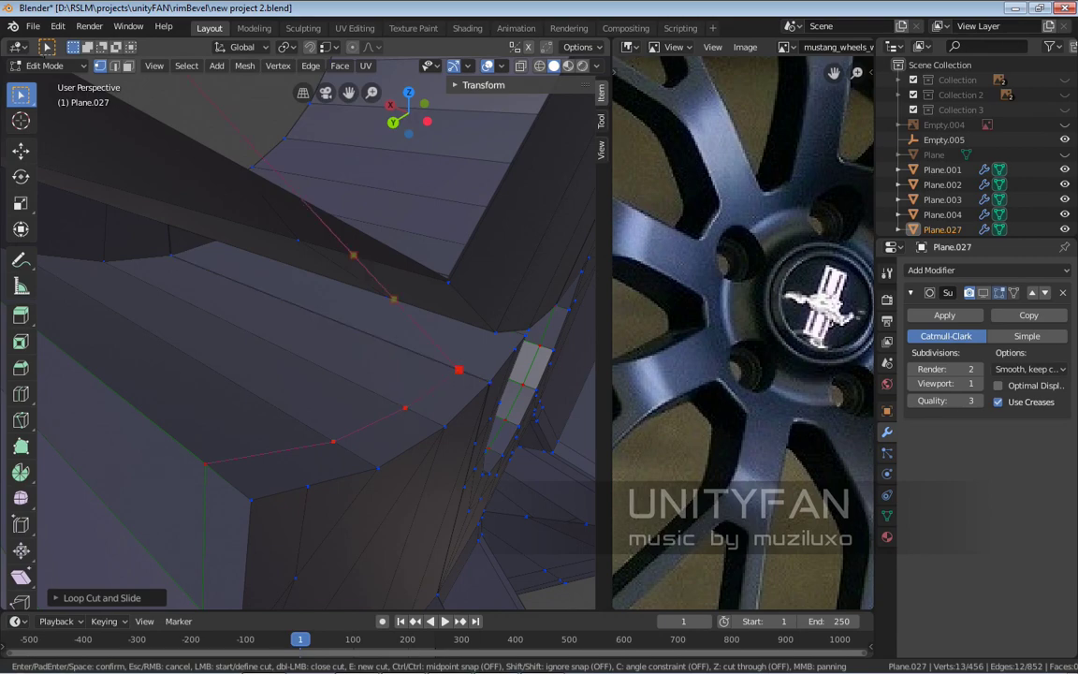
key("Return")
scroll(459, 370, "down", 3)
middle_click_drag(166, 79, 347, 314)
Apply Shade Smooth to the rim, briefly revisit Edit Mode, then return to Object Mode
key("Tab")
right_click(346, 314)
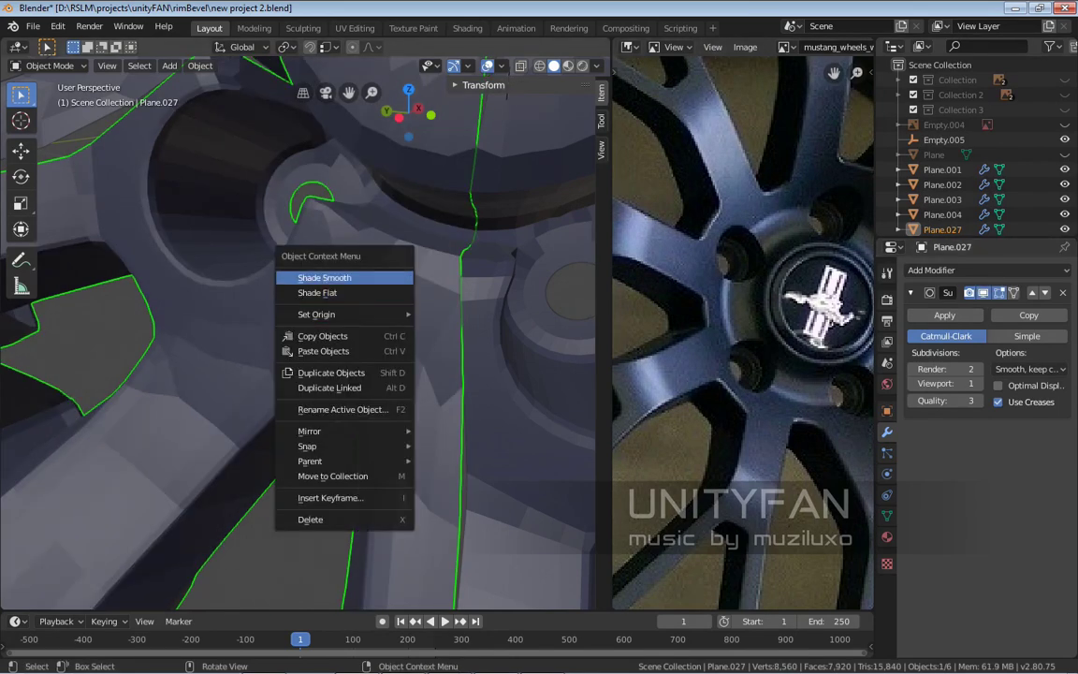
left_click(323, 277)
middle_click_drag(324, 277, 358, 97)
scroll(385, 307, "up", 8)
key("Tab")
right_click(253, 342)
key("Escape")
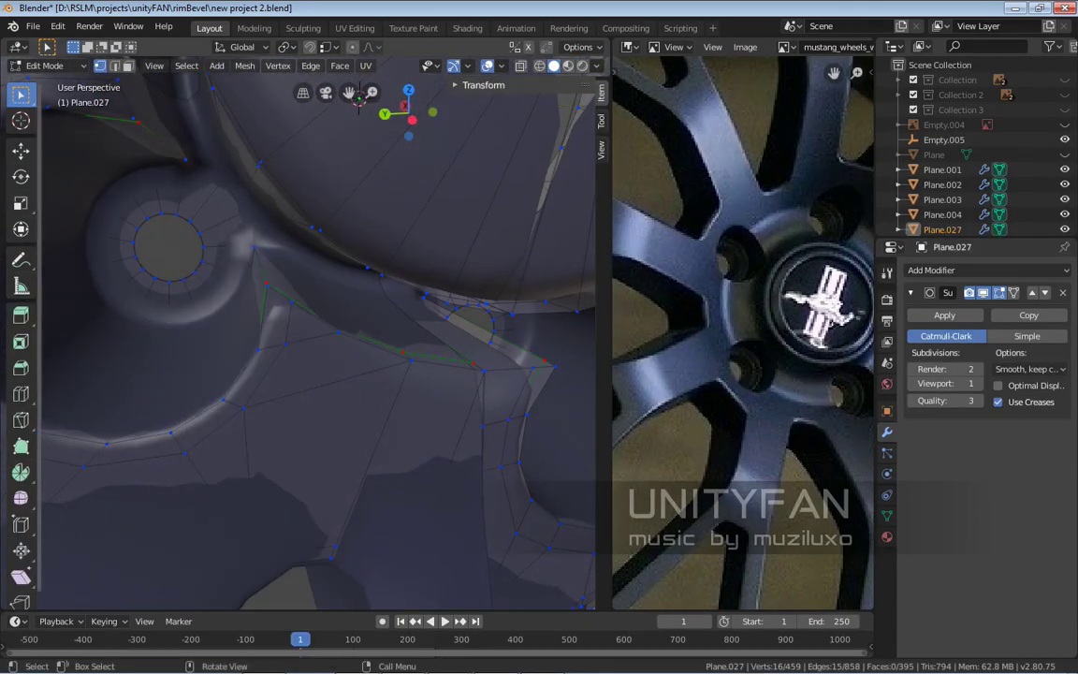
key("Tab")
right_click(256, 371)
Restore flat shading, set the viewport display colour to light lavender (V 0.827), and enter Edit Mode
left_click(248, 385)
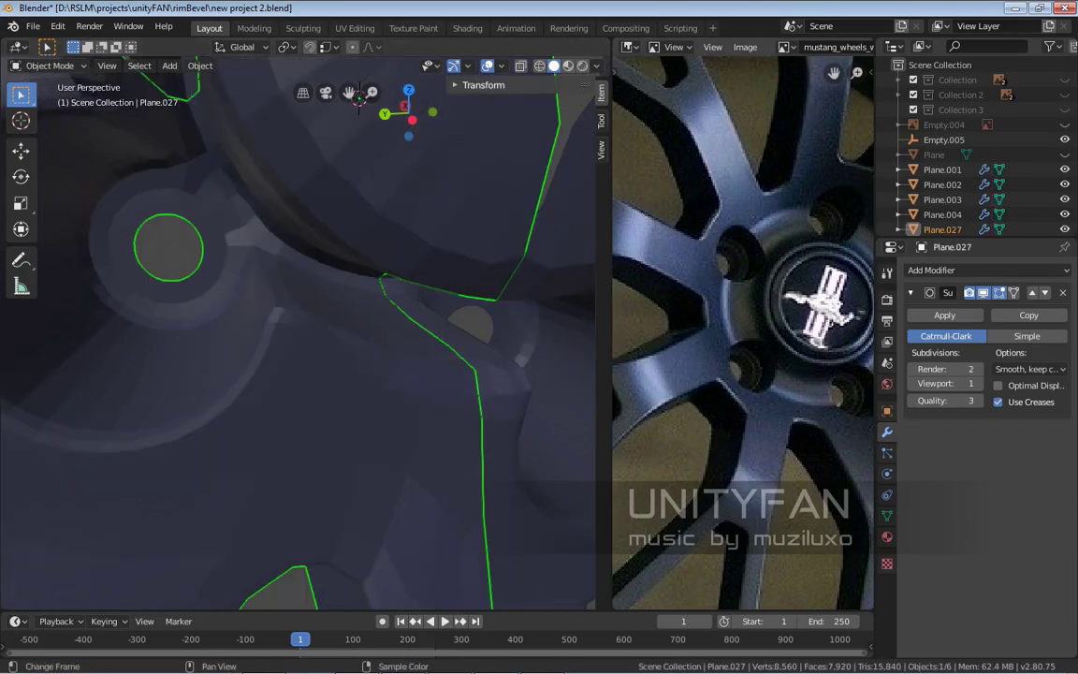
scroll(297, 332, "down", 4)
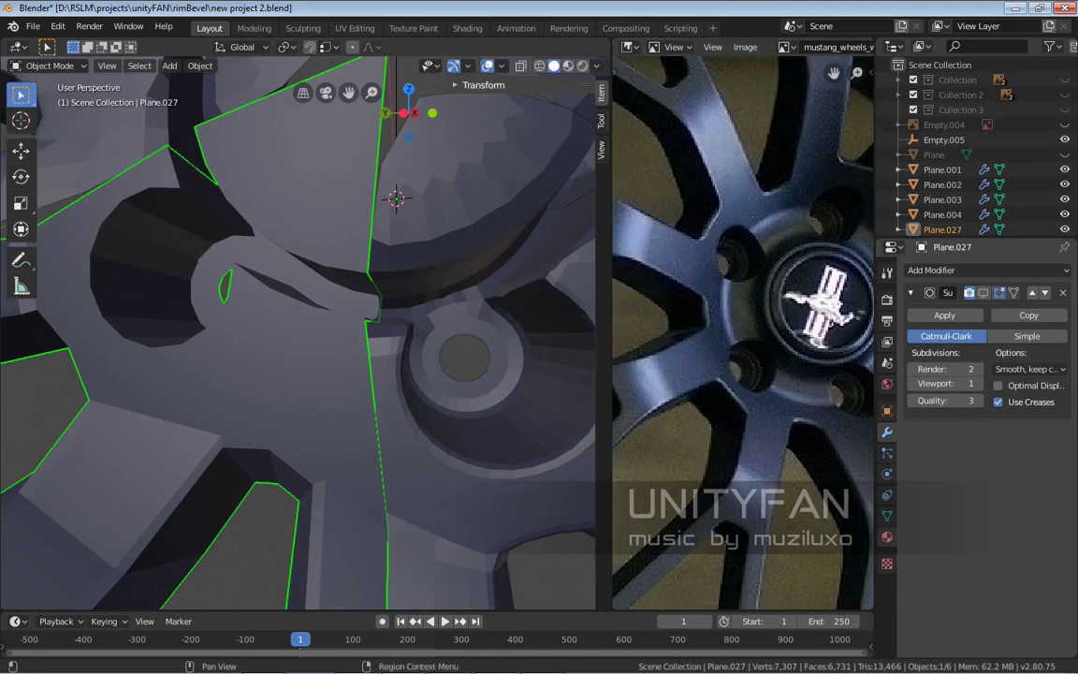
left_click(887, 536)
scroll(982, 421, "down", 10)
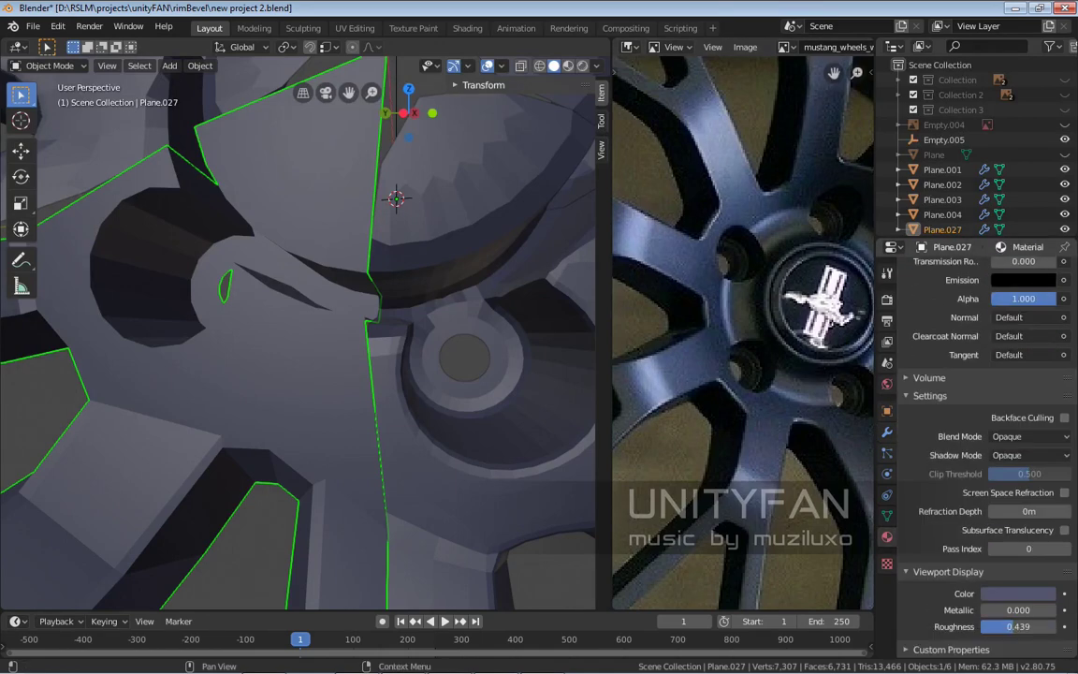
left_click(1018, 593)
left_click_drag(969, 556, 1015, 556)
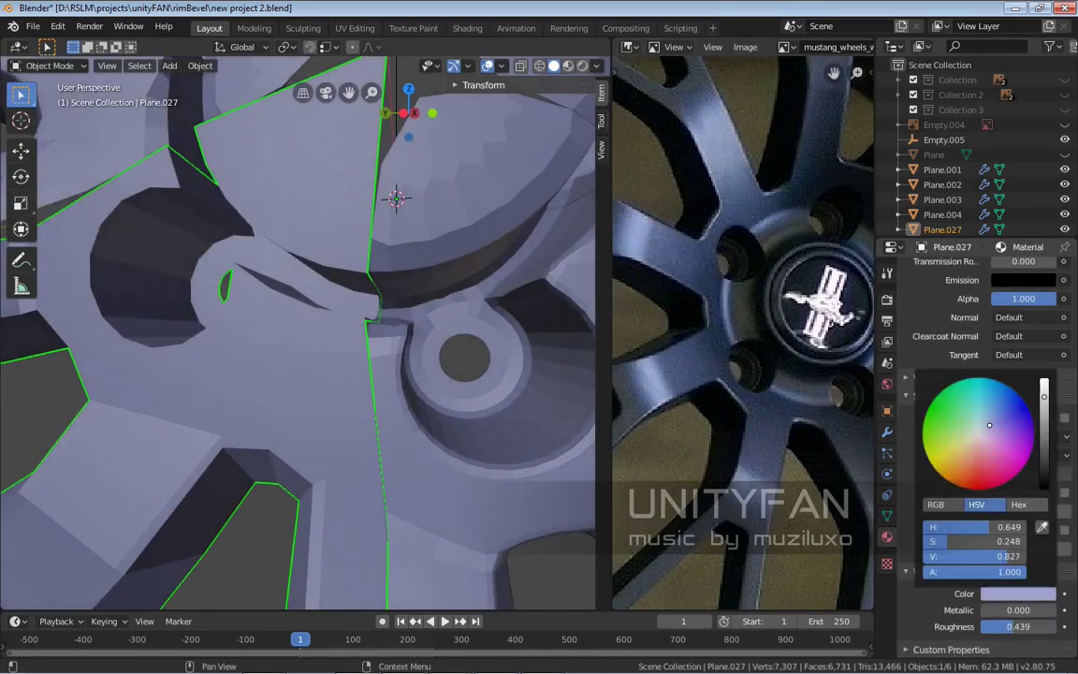
middle_click_drag(300, 327, 557, 236)
key("Tab")
Make knife cuts on the spoke and connect the selected vertices with new edges
key("k")
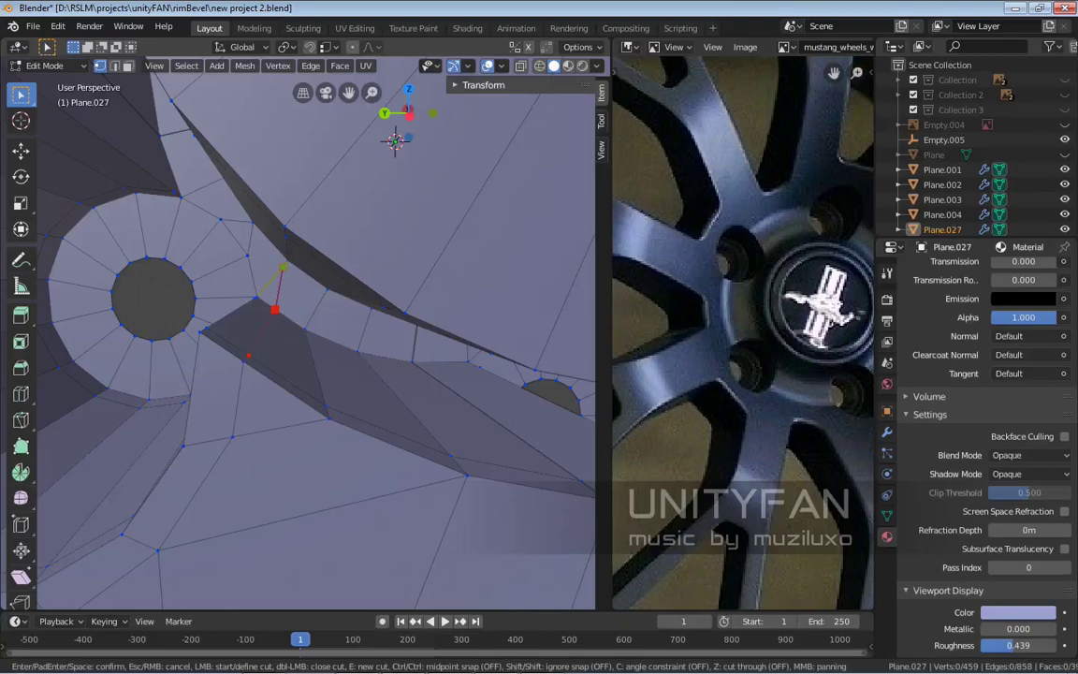
key("Return")
middle_click_drag(374, 244, 268, 349)
key("k")
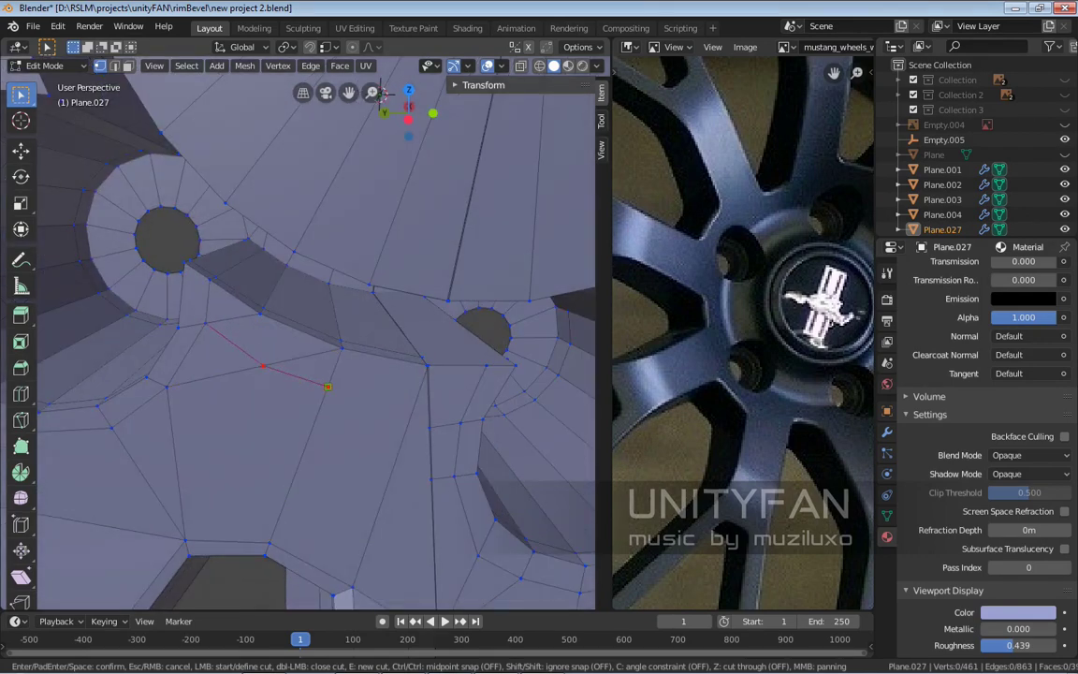
middle_click_drag(384, 93, 453, 120)
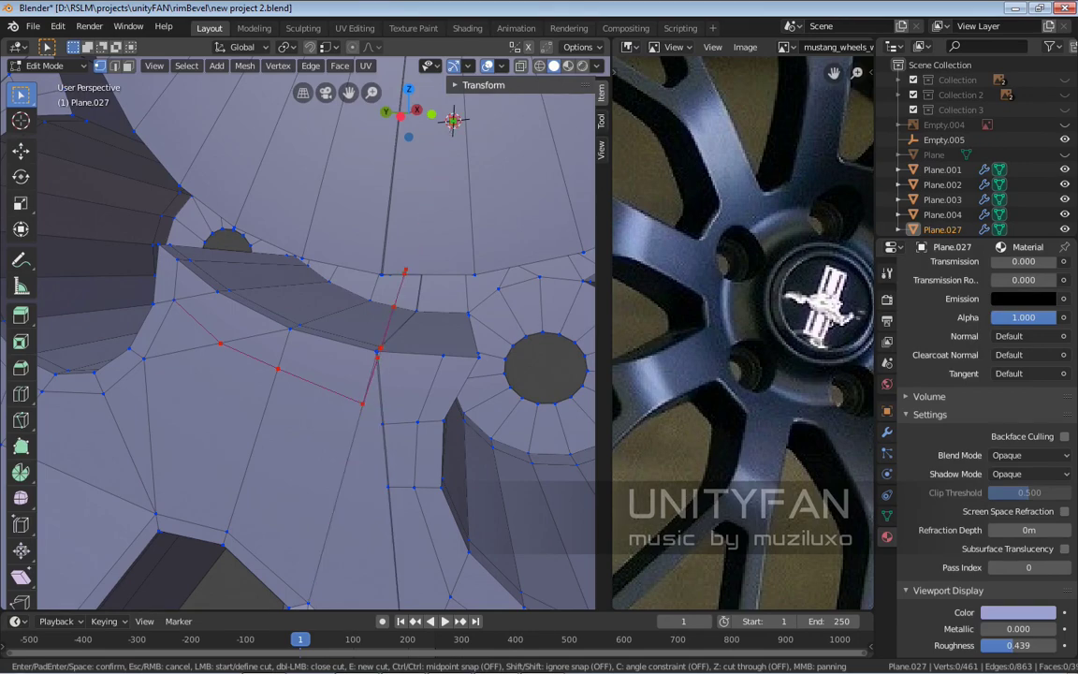
key("Return")
scroll(466, 96, "up", 2)
right_click(367, 362)
left_click(367, 382)
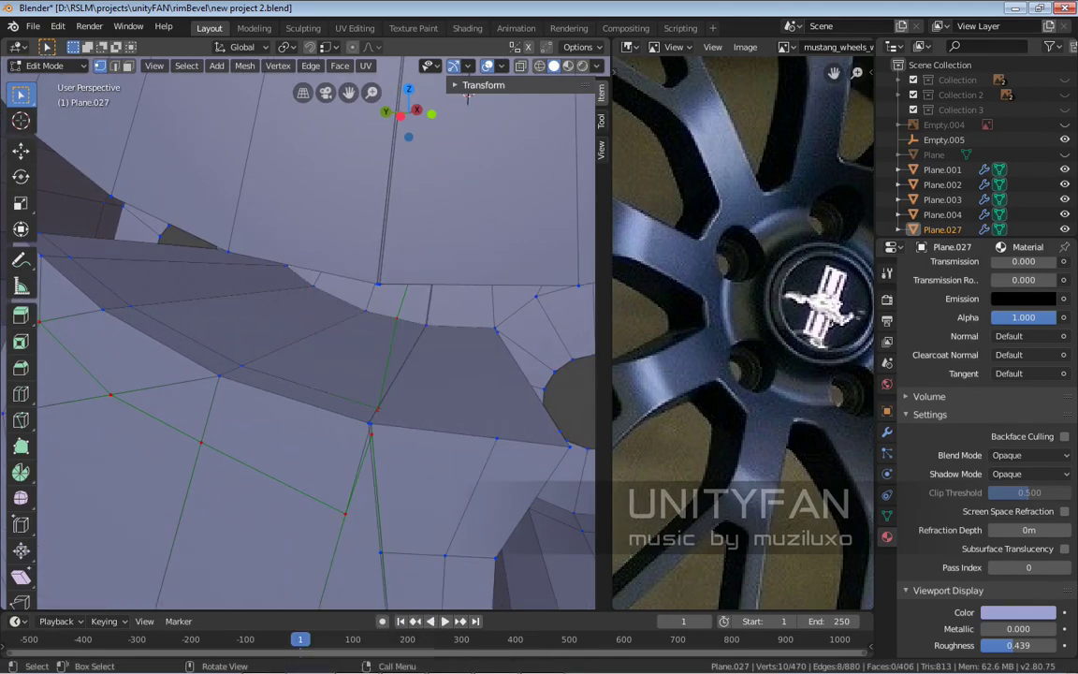
Knife-cut again, join two vertices with J, and remove the small face at the spoke base
scroll(297, 332, "down", 3)
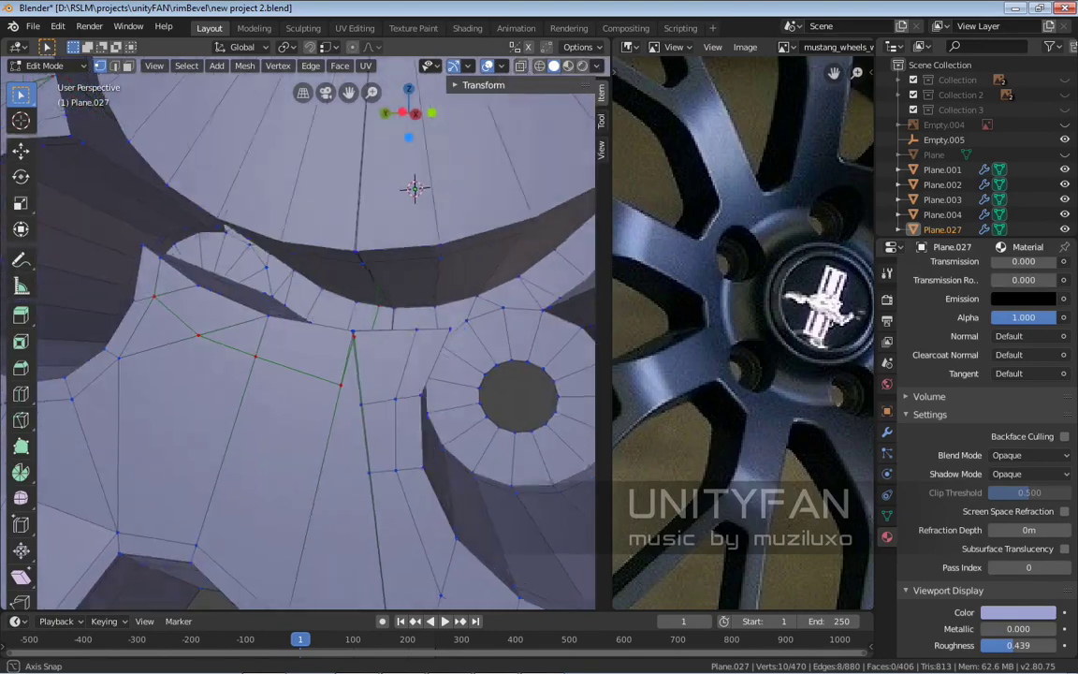
middle_click_drag(183, 362, 183, 361)
key("k")
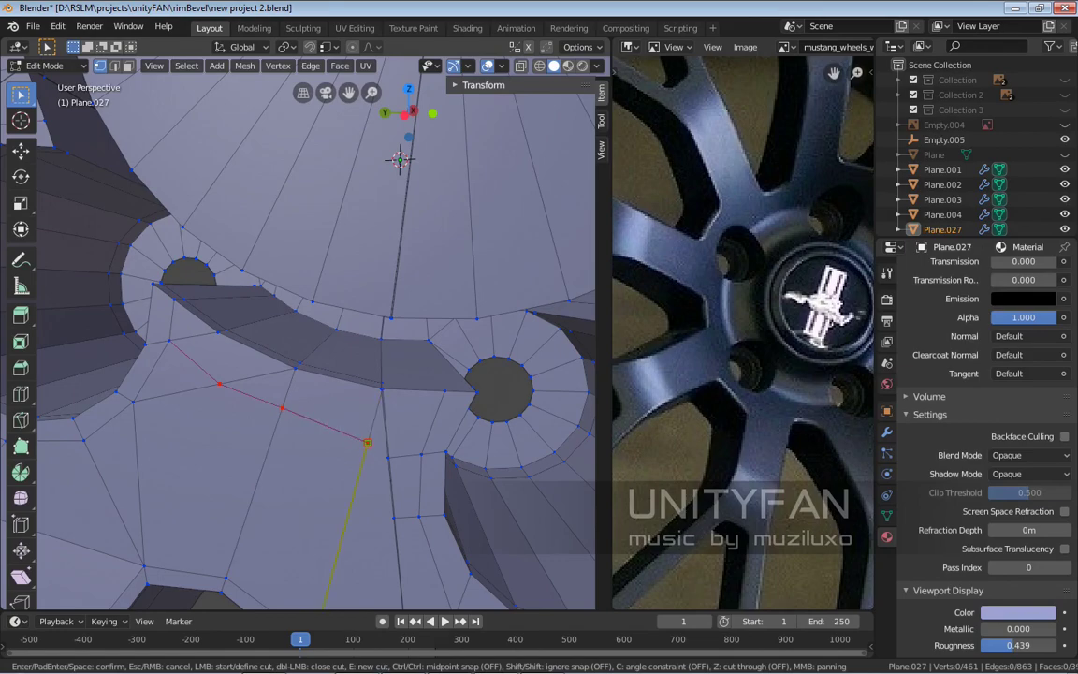
key("Return")
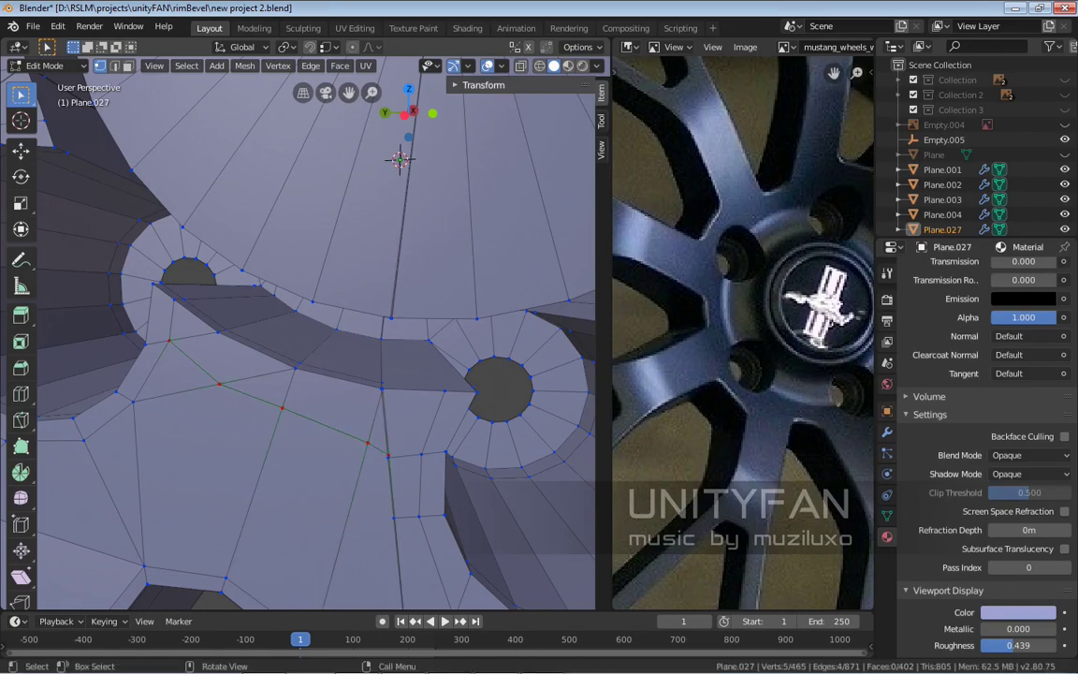
middle_click_drag(402, 159, 468, 156)
scroll(300, 332, "up", 4)
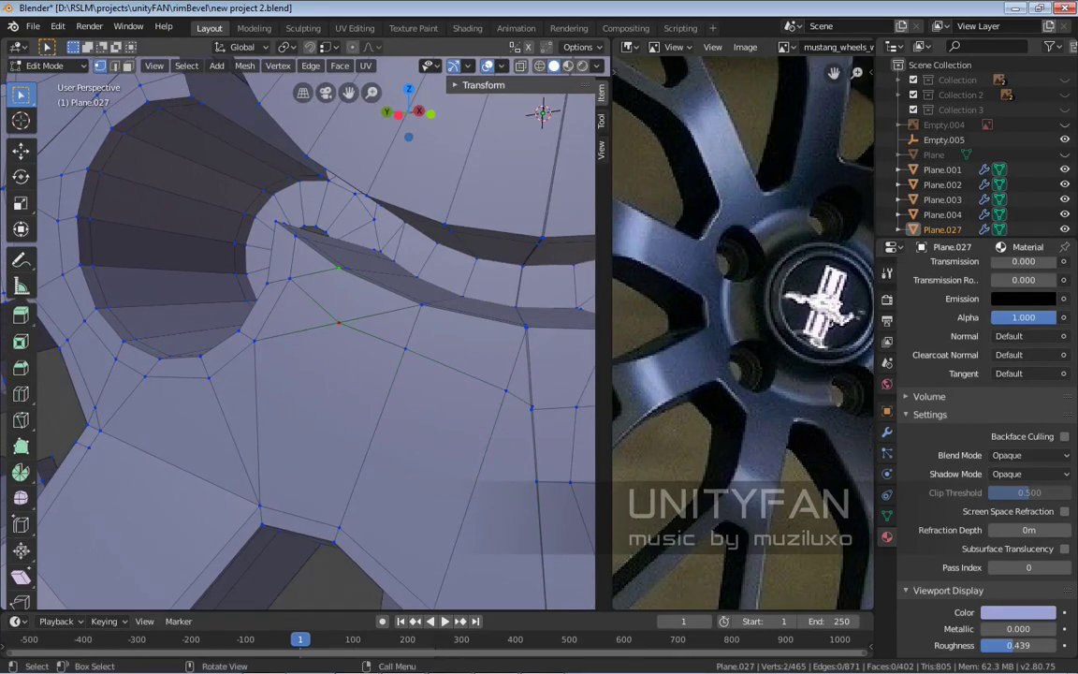
key("j")
middle_click_drag(299, 333, 313, 319)
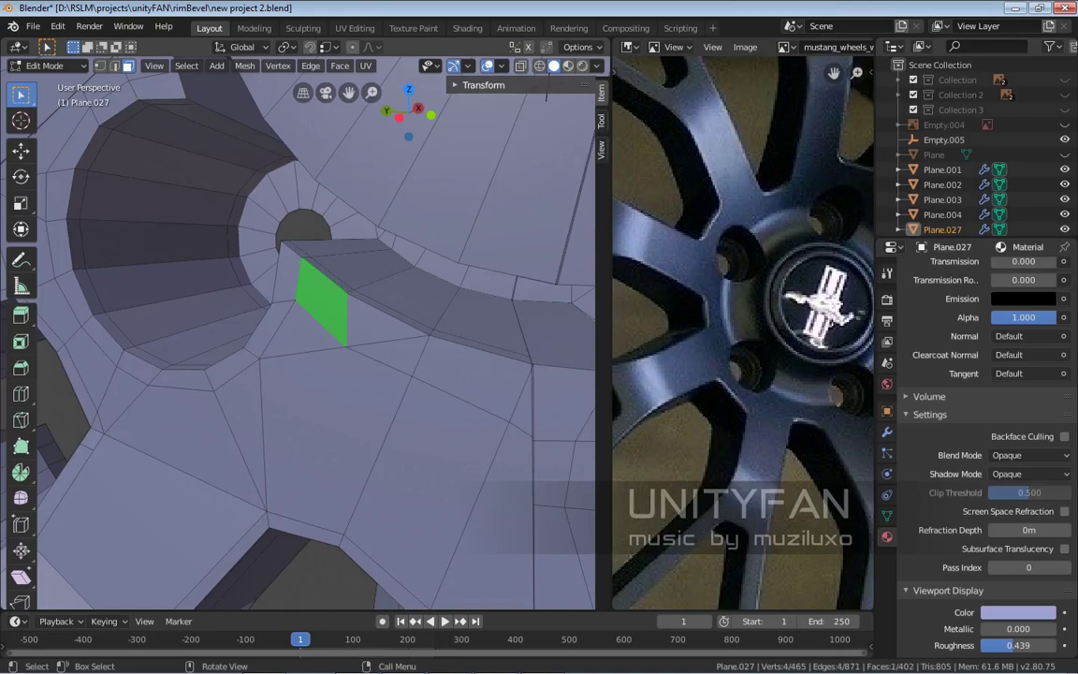
key("ctrl+z")
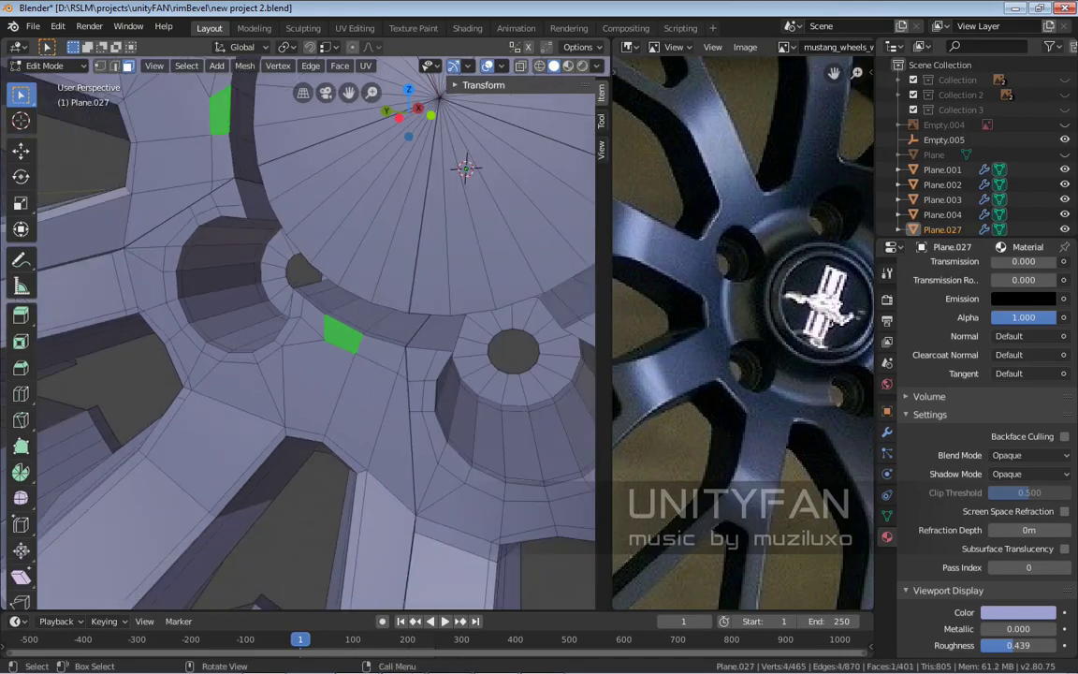
middle_click_drag(300, 332, 477, 199)
Inspect the hub and spoke arms in see-through wireframe, then return to solid shading
scroll(468, 206, "up", 2)
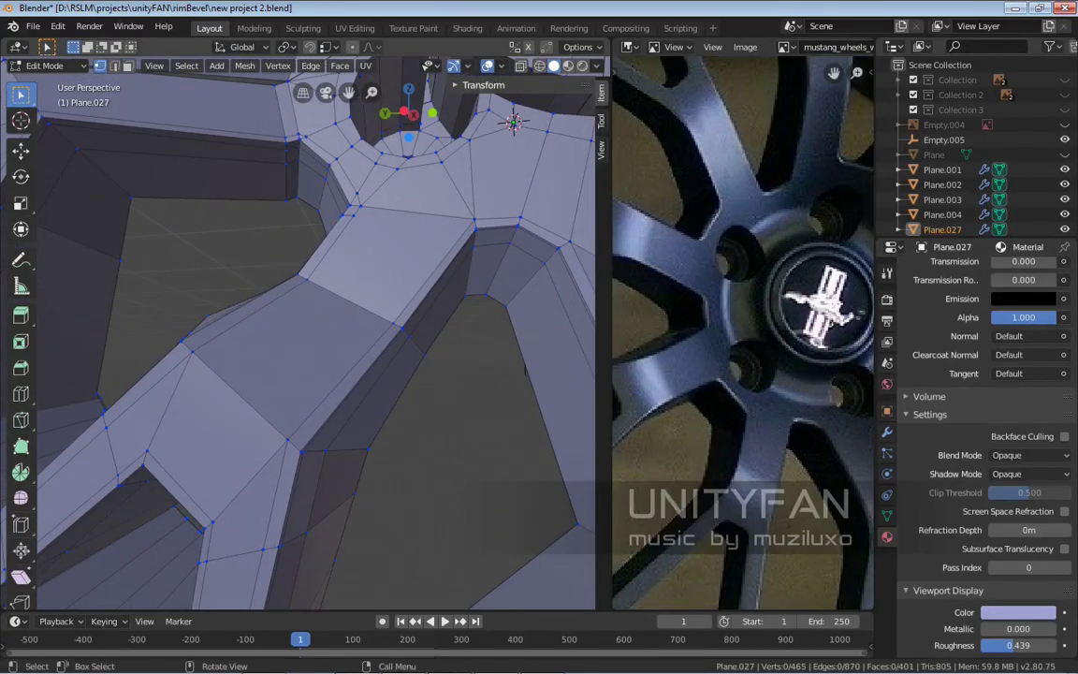
middle_click_drag(525, 370, 331, 377)
key("z")
left_click(212, 377)
middle_click_drag(212, 377, 196, 393)
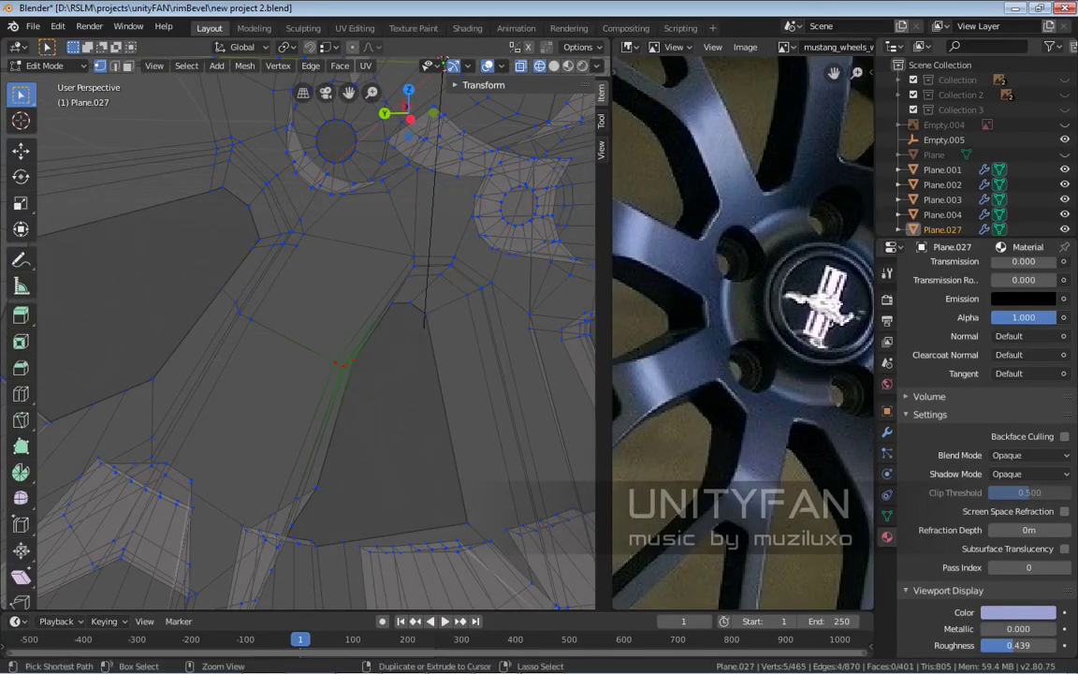
middle_click_drag(318, 337, 467, 262)
key("6")
Nudge the selected vertices along the X axis twice
key("g")
key("x")
key("Return")
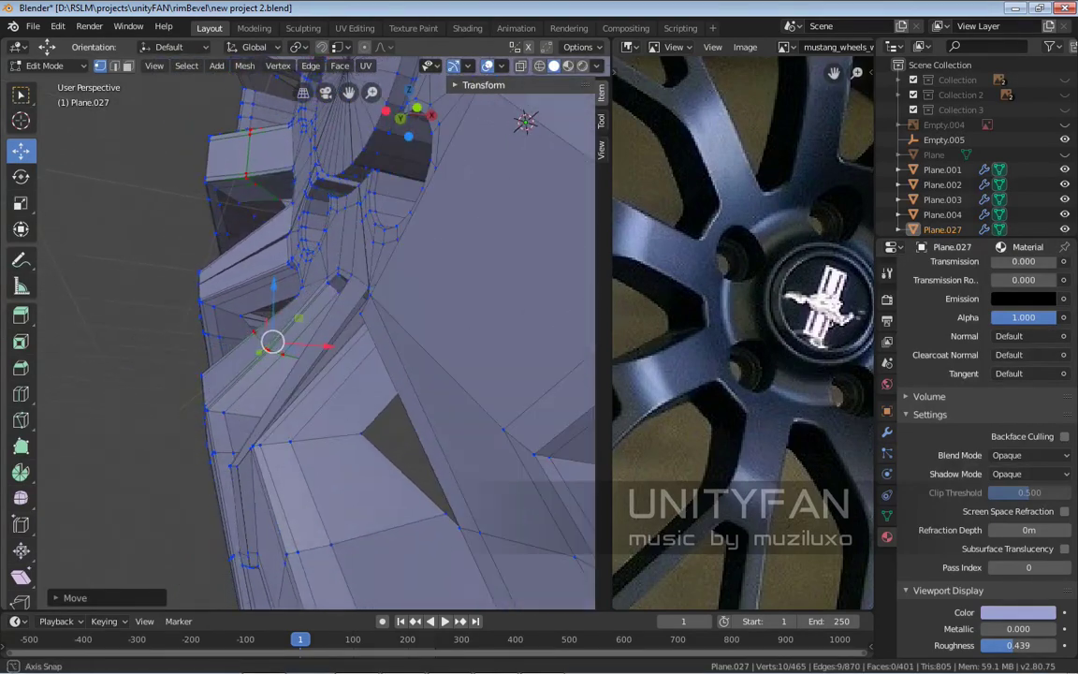
scroll(318, 332, "up", 2)
key("g")
key("Return")
Knife-cut a new edge straight across the spoke base faces
middle_click_drag(318, 332, 421, 276)
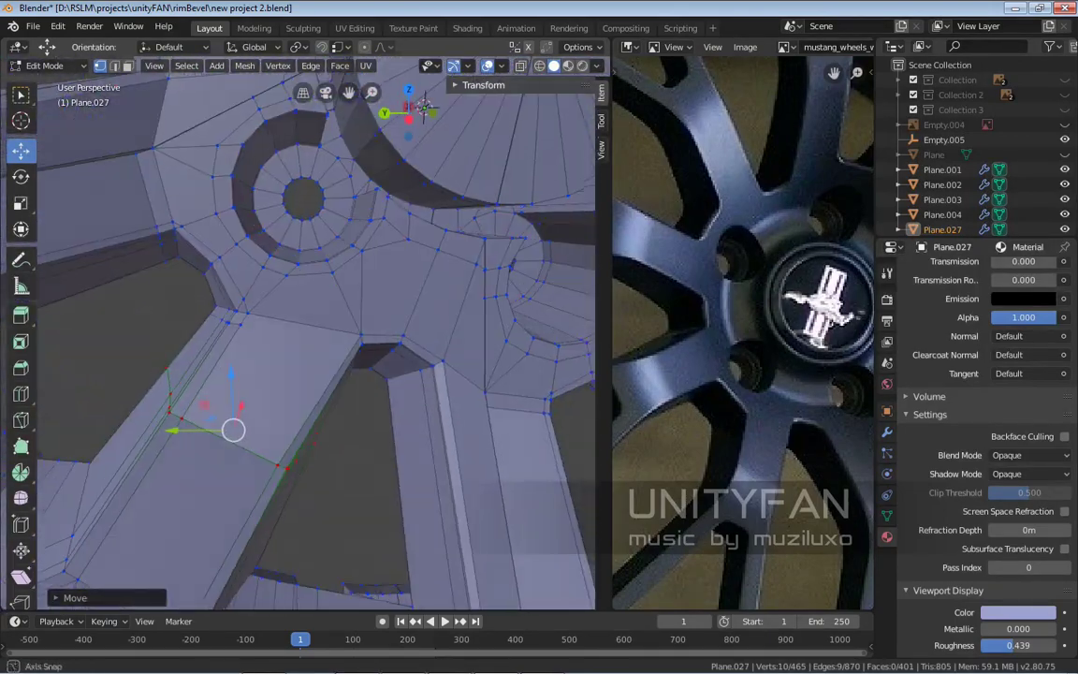
middle_click_drag(424, 109, 138, 75)
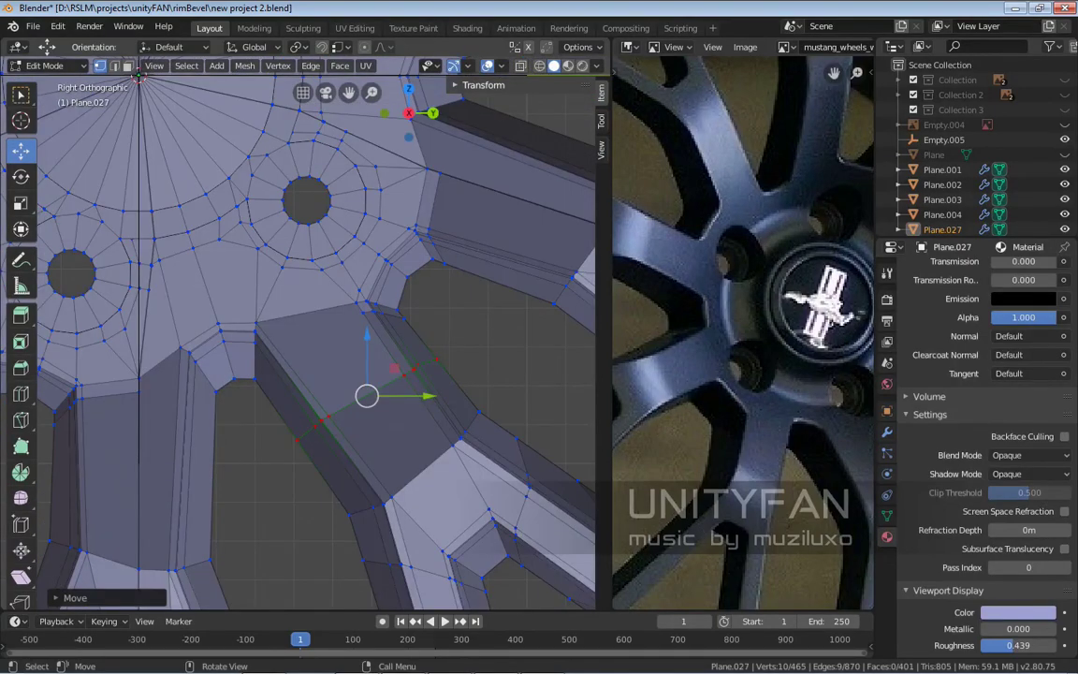
scroll(140, 79, "down", 5)
scroll(164, 112, "up", 5)
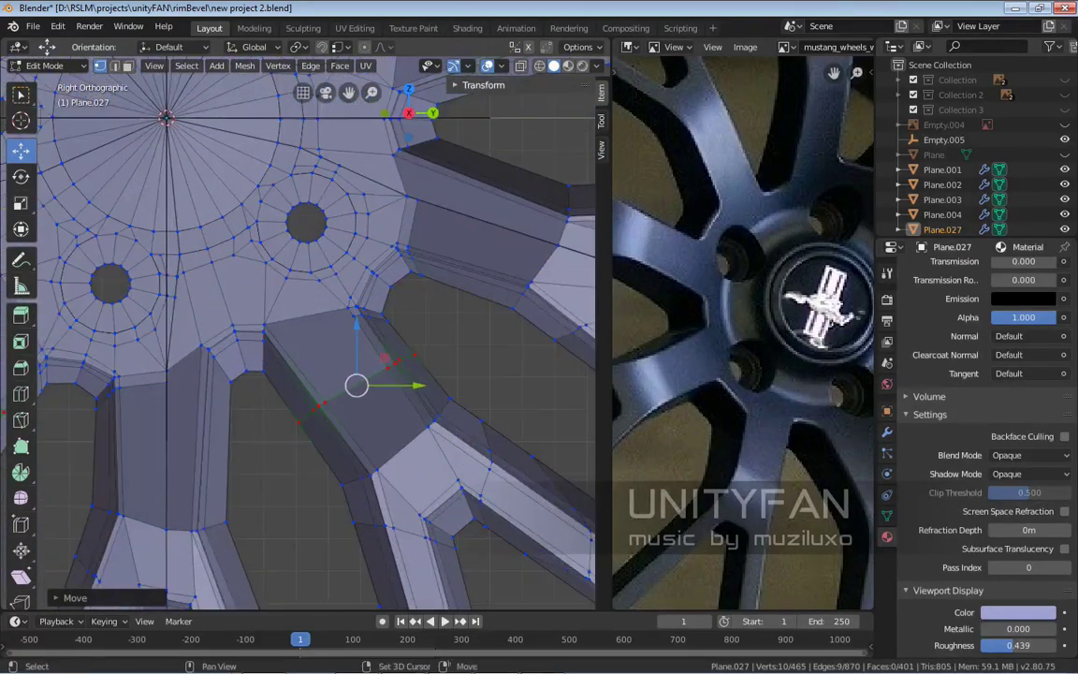
scroll(229, 347, "up", 4)
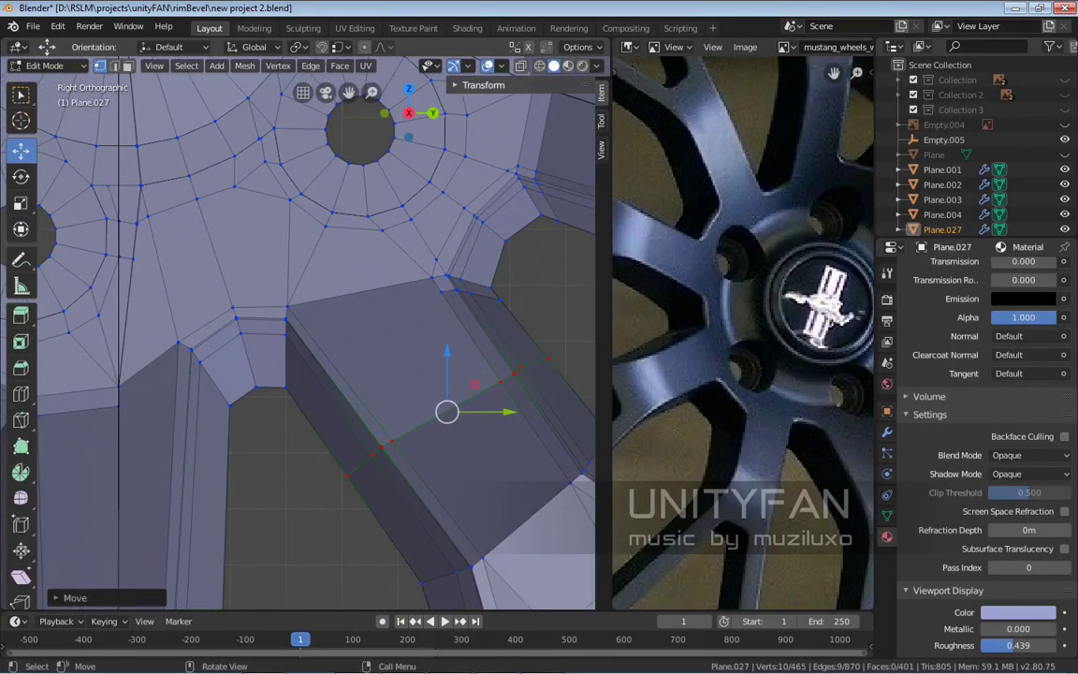
scroll(436, 325, "up", 1)
key("k")
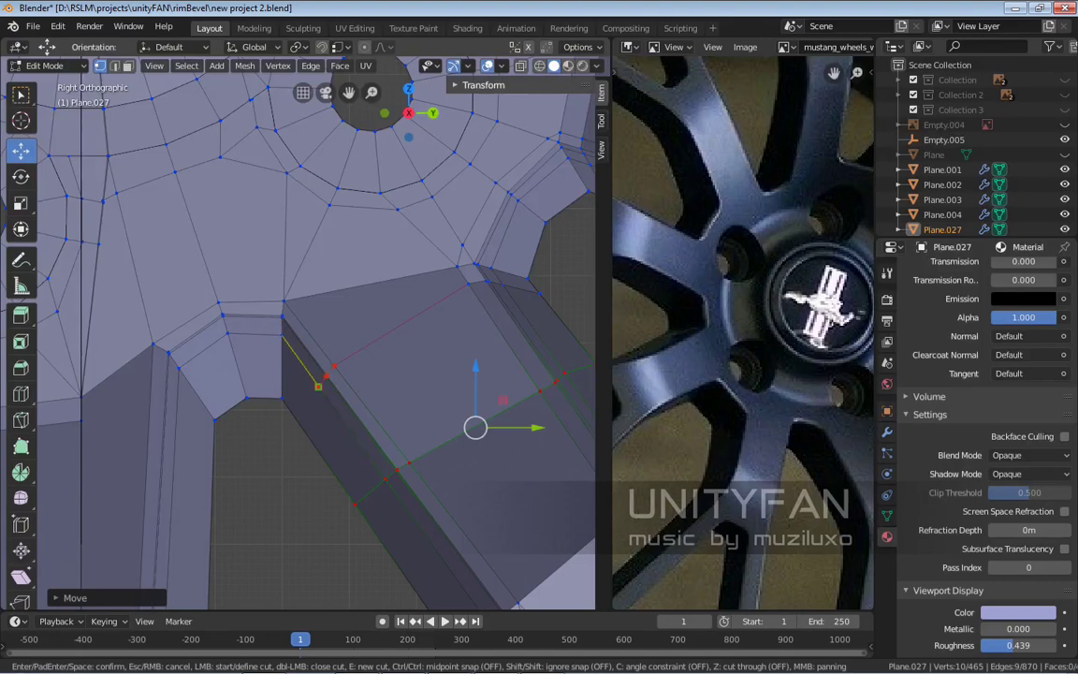
key("Return")
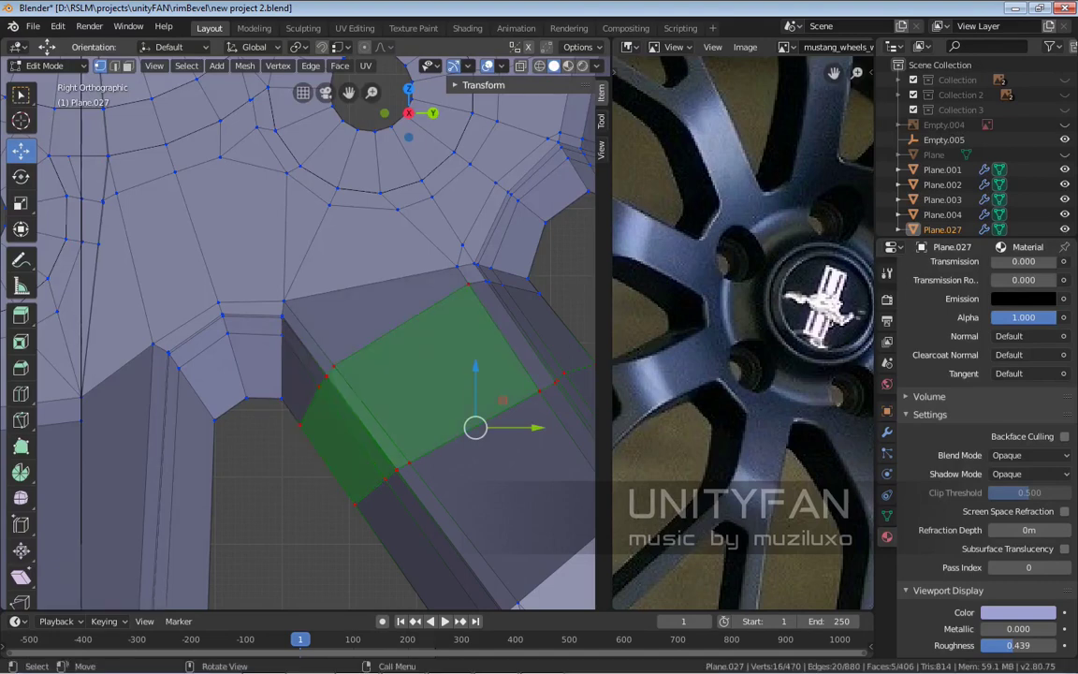
Check the cut in perspective, then return to Object Mode and deselect the rim
key("KP_5")
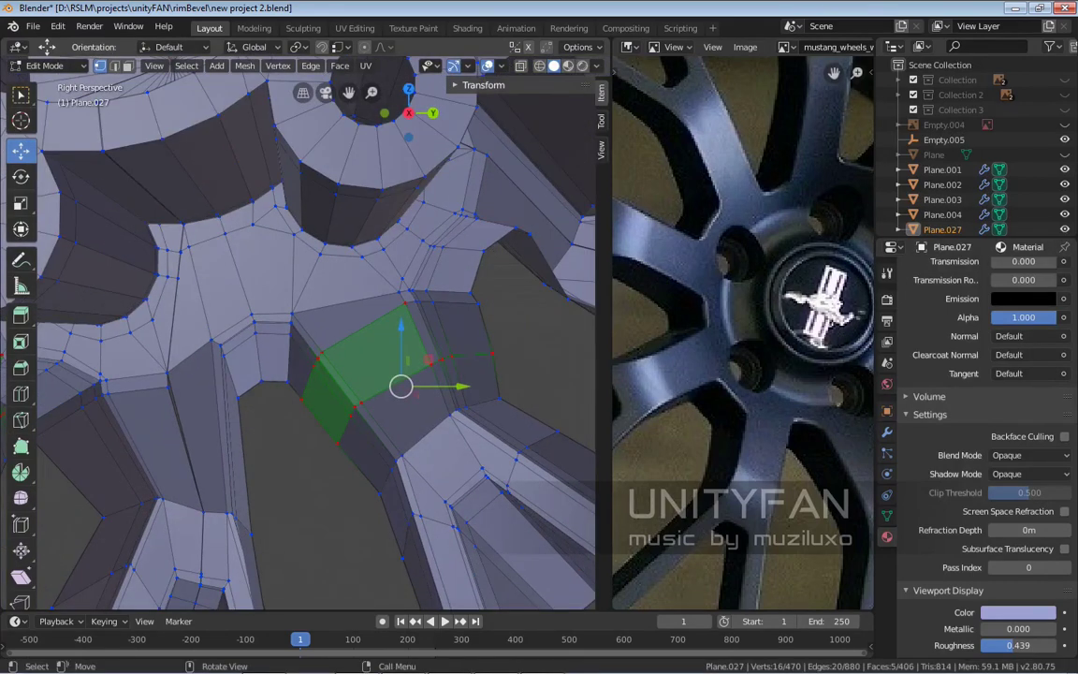
middle_click_drag(308, 327, 467, 187)
key("Tab")
key("alt+a")
Enter Edit Mode with see-through display and box-select the spoke's inner corner vertex
scroll(403, 169, "up", 4)
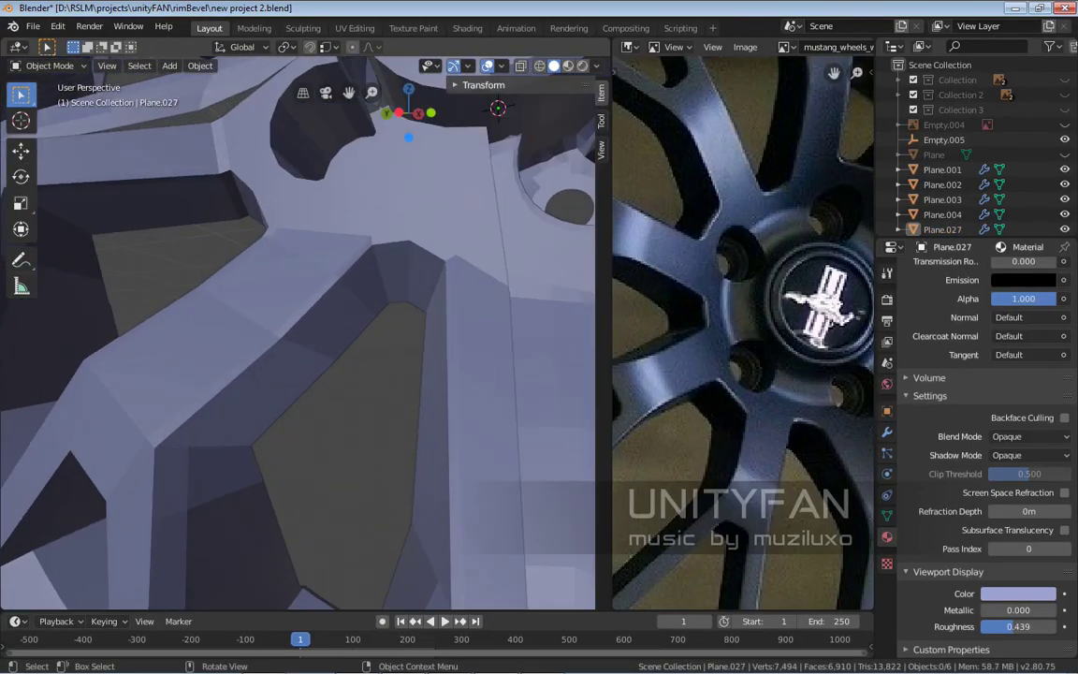
key("Tab")
middle_click_drag(281, 300, 224, 357)
key("z")
left_click(332, 297)
key("w")
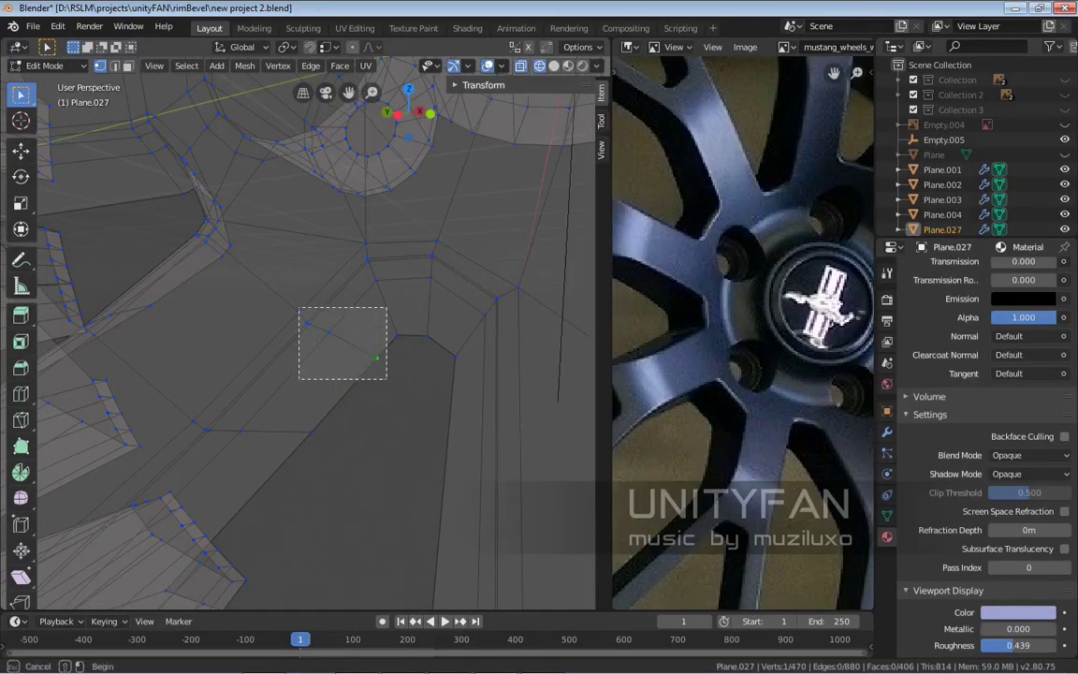
mouse_move(280, 327)
middle_mouse_down()
mouse_move(262, 323)
mouse_move(290, 337)
mouse_move(280, 360)
middle_mouse_up()
key("6")
Slide the corner vertex along X, inspect it, and return to Object Mode
left_click_drag(345, 355, 313, 356)
middle_click_drag(313, 355, 392, 366)
left_click_drag(392, 366, 354, 379)
middle_click_drag(354, 378, 365, 356)
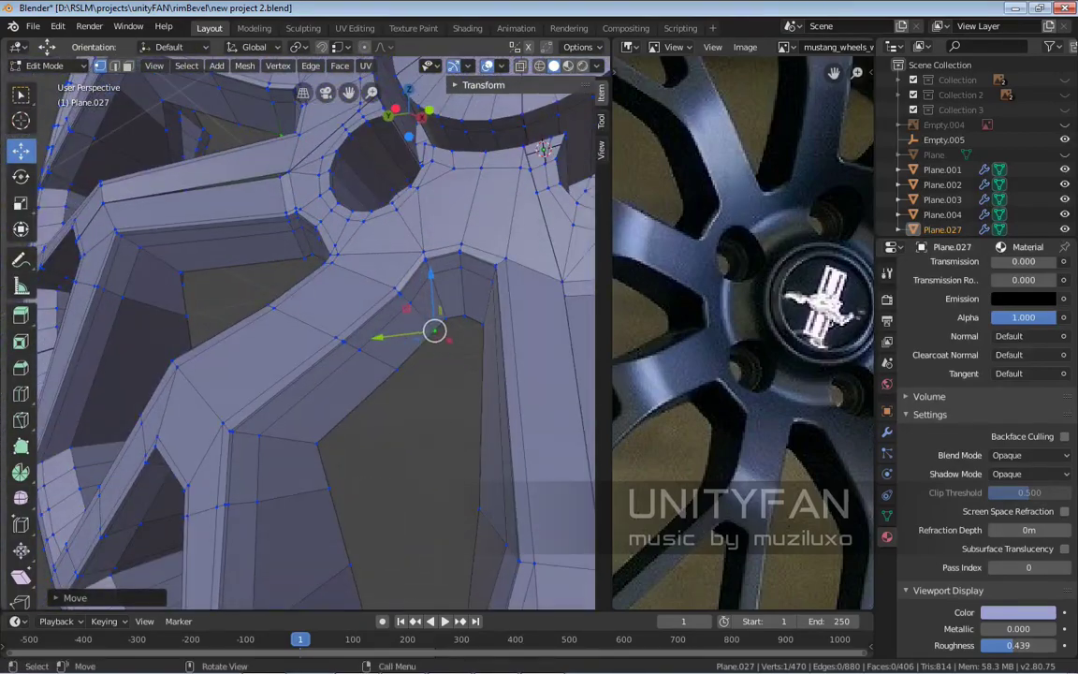
middle_click_drag(299, 332, 342, 354)
key("Tab")
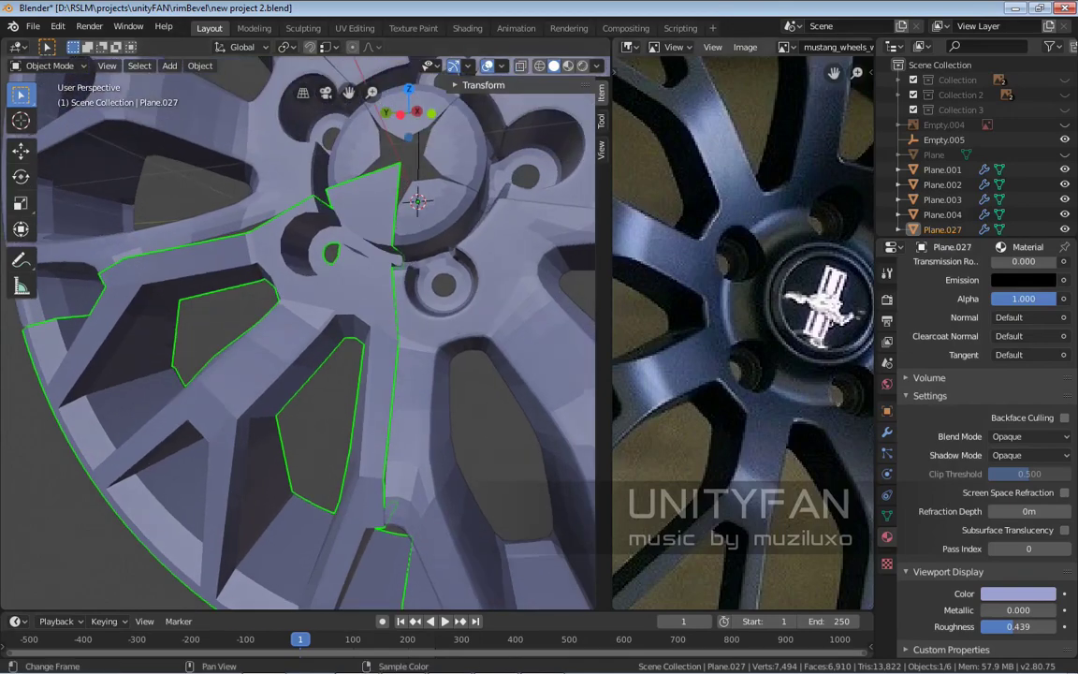
scroll(298, 332, "up", 4)
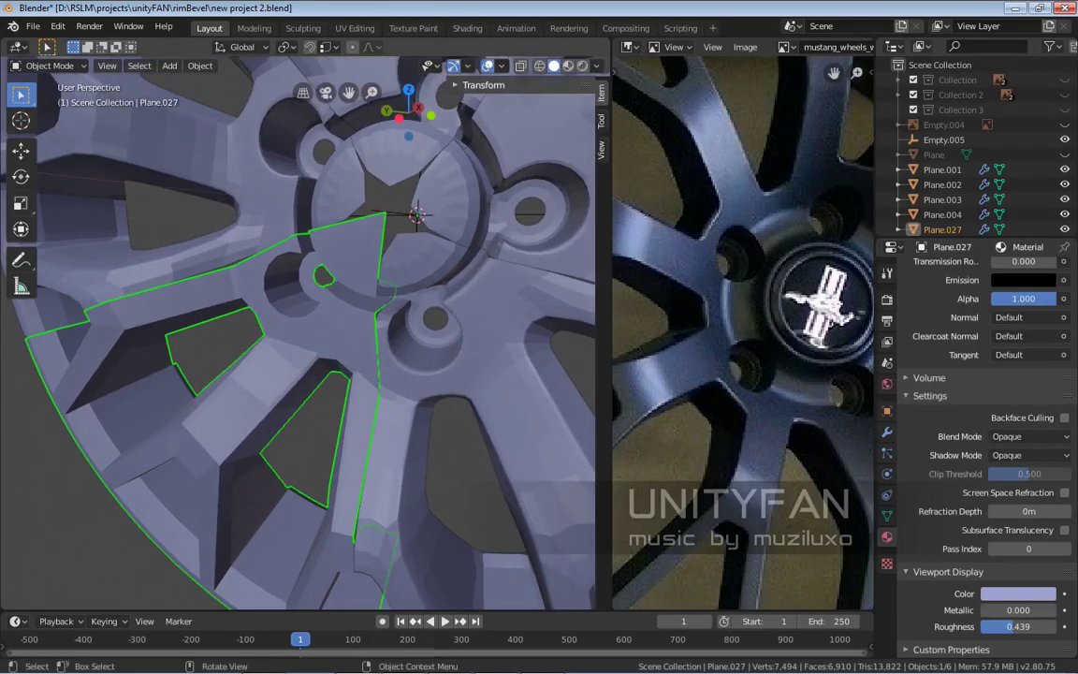
Enter Edit Mode and make a first knife cut beside the lug hole
middle_click_drag(374, 244, 379, 201)
key("Tab")
scroll(298, 332, "up", 4)
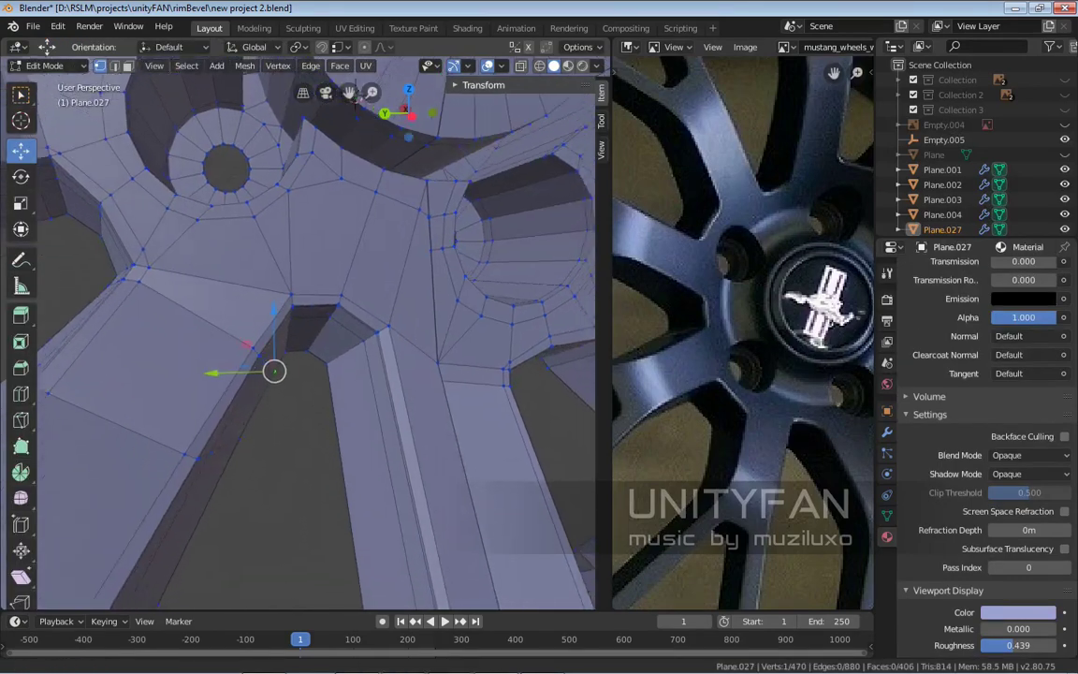
middle_click_drag(384, 318, 398, 331)
key("k")
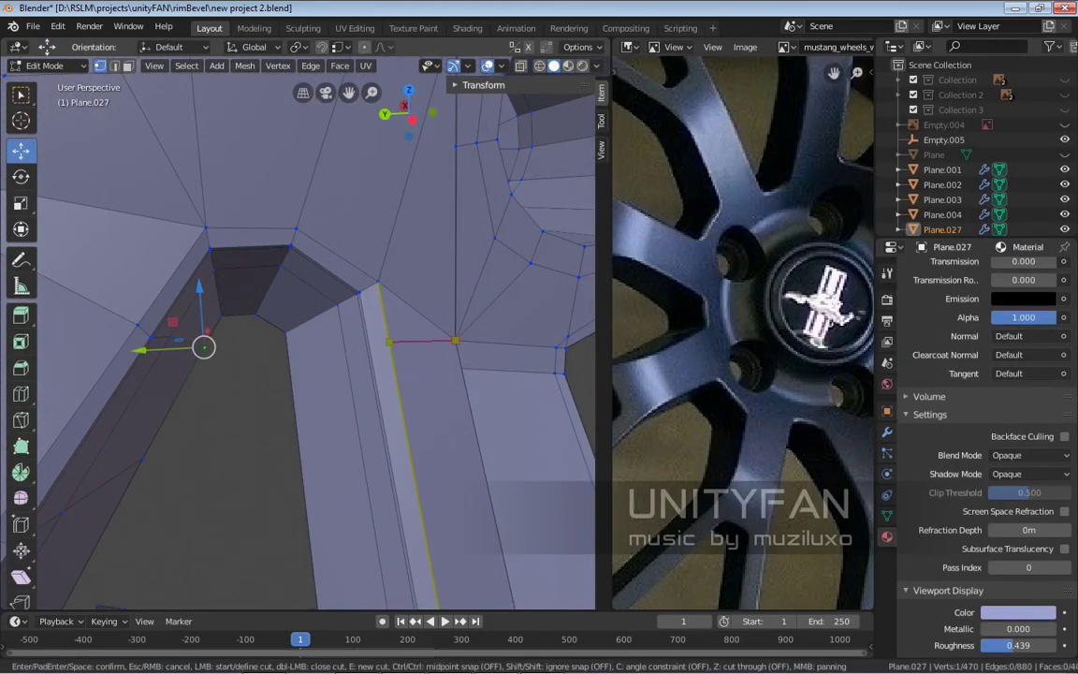
middle_click_drag(390, 346, 429, 328)
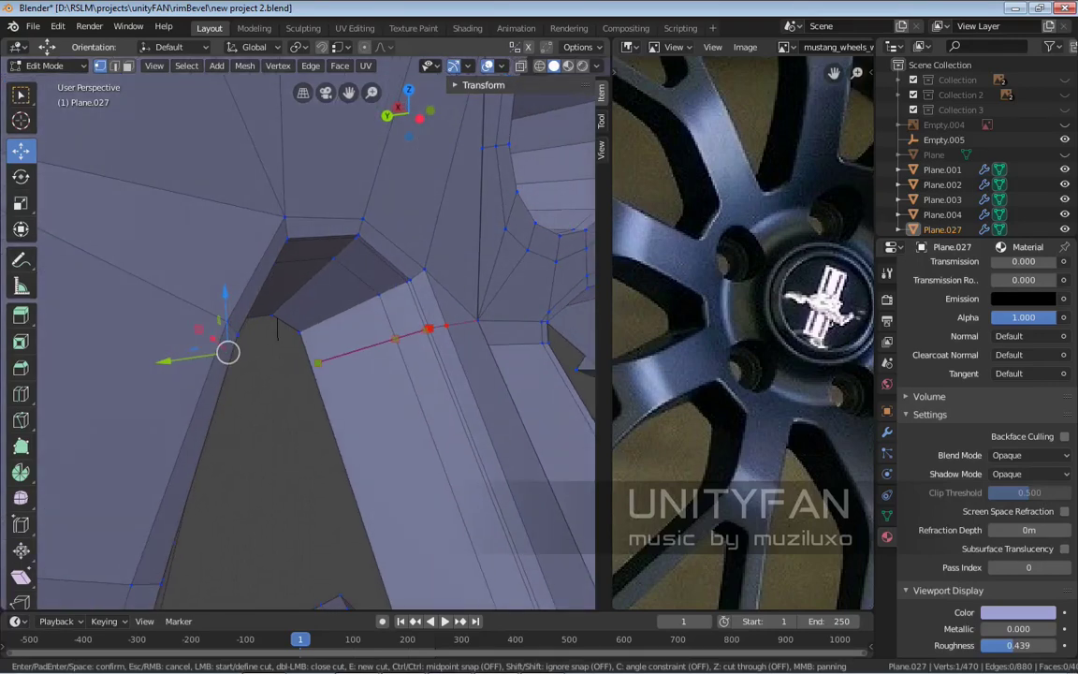
key("Return")
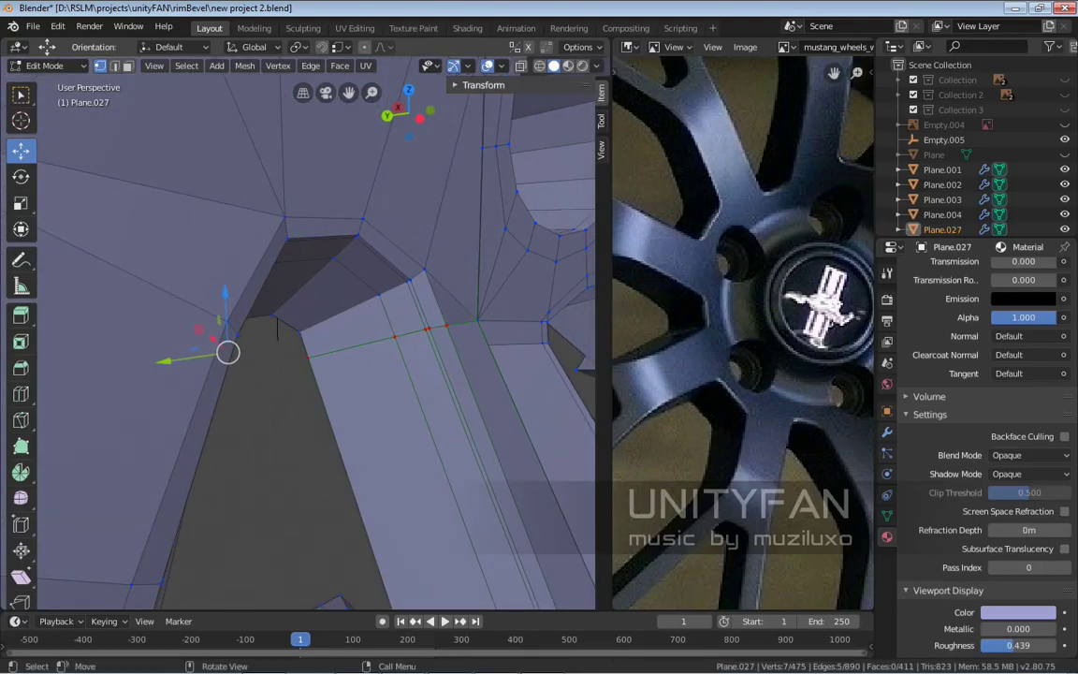
Make a second knife cut across the spoke near the hole
middle_click_drag(277, 329, 325, 309)
key("k")
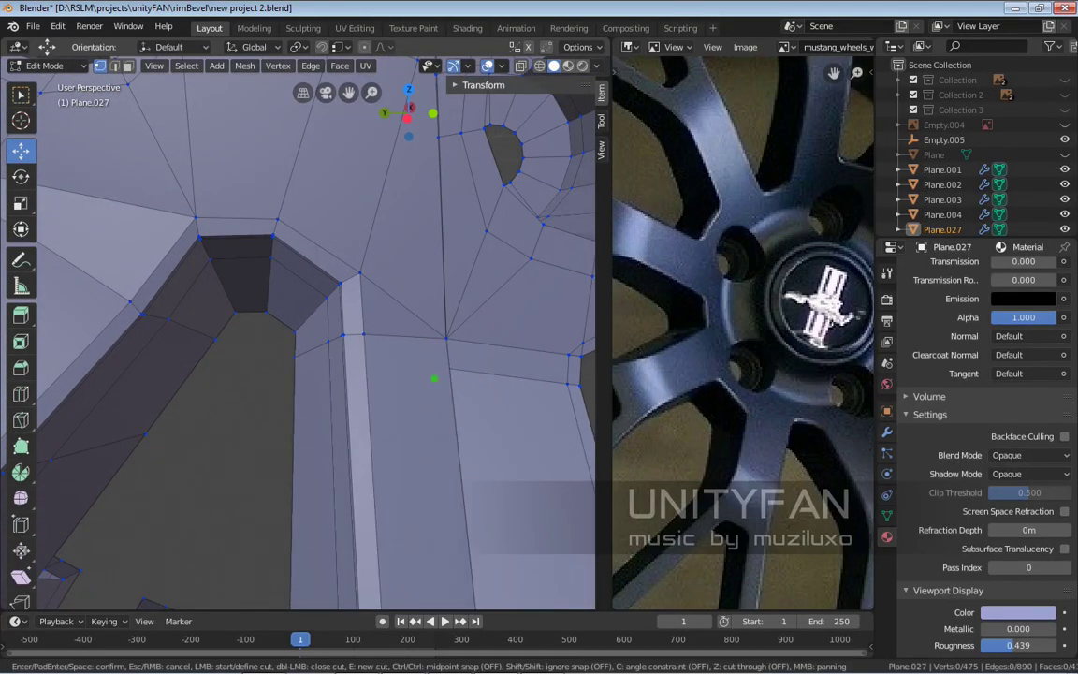
mouse_move(434, 378)
middle_mouse_down()
mouse_move(431, 398)
mouse_move(443, 399)
middle_mouse_up()
left_click(445, 404)
scroll(445, 404, "down", 3)
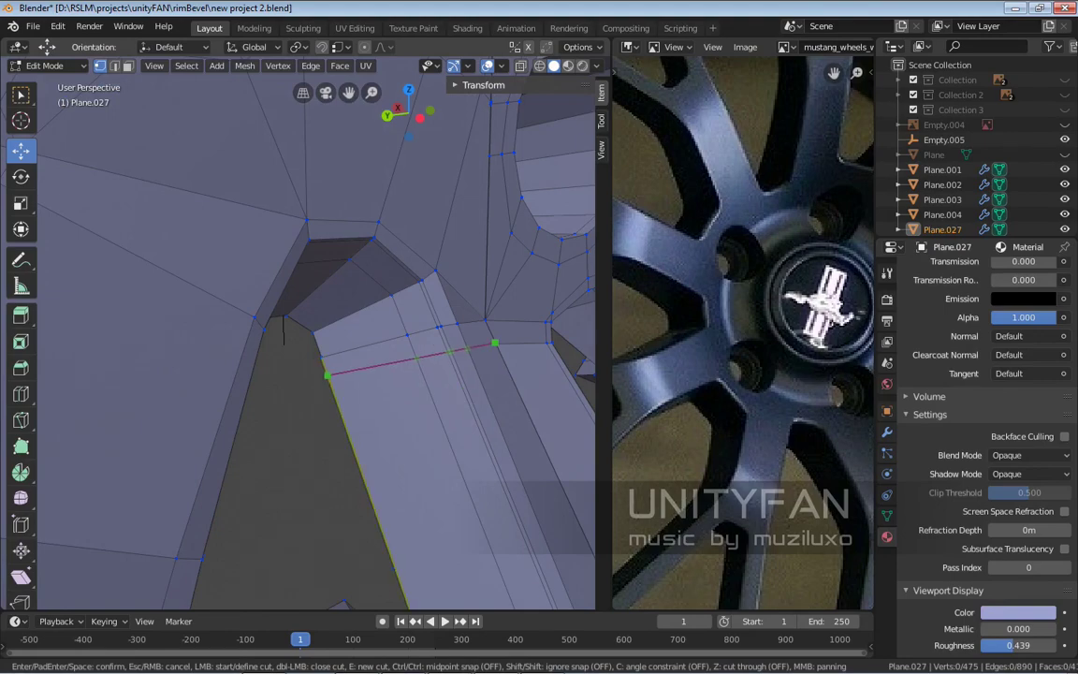
key("Return")
Reposition the selected vertex at the new cut twice
middle_click_drag(443, 400, 430, 355)
key("g")
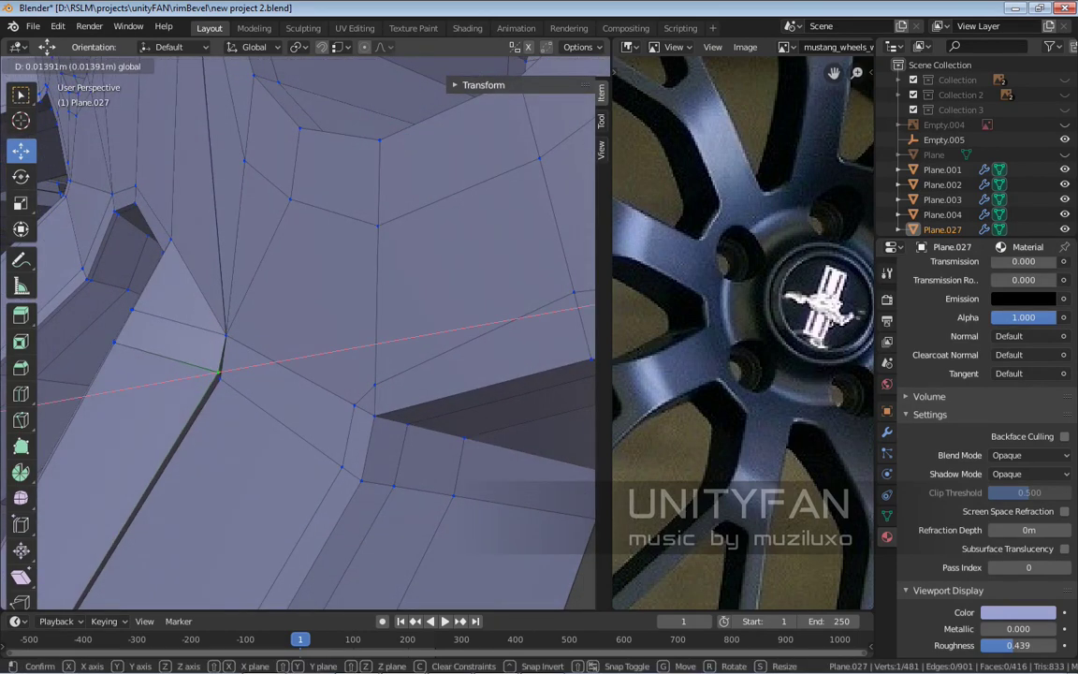
key("Return")
key("g")
key("Return")
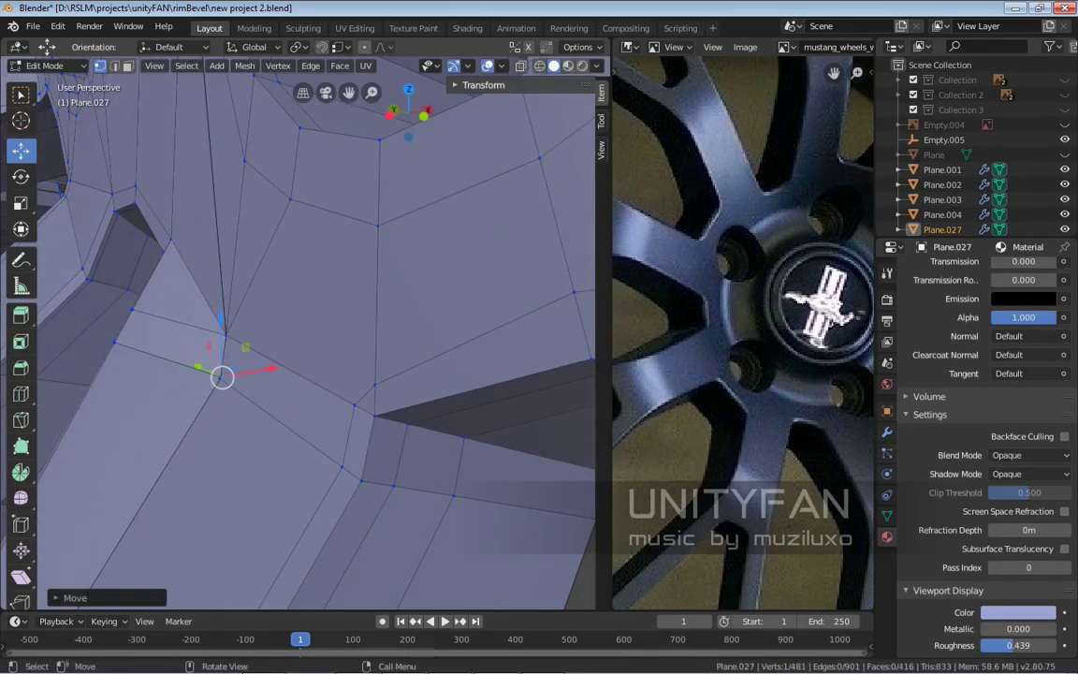
middle_click_drag(431, 356, 374, 365)
Box-select the small face between the two cuts in wireframe view
key("w")
key("z")
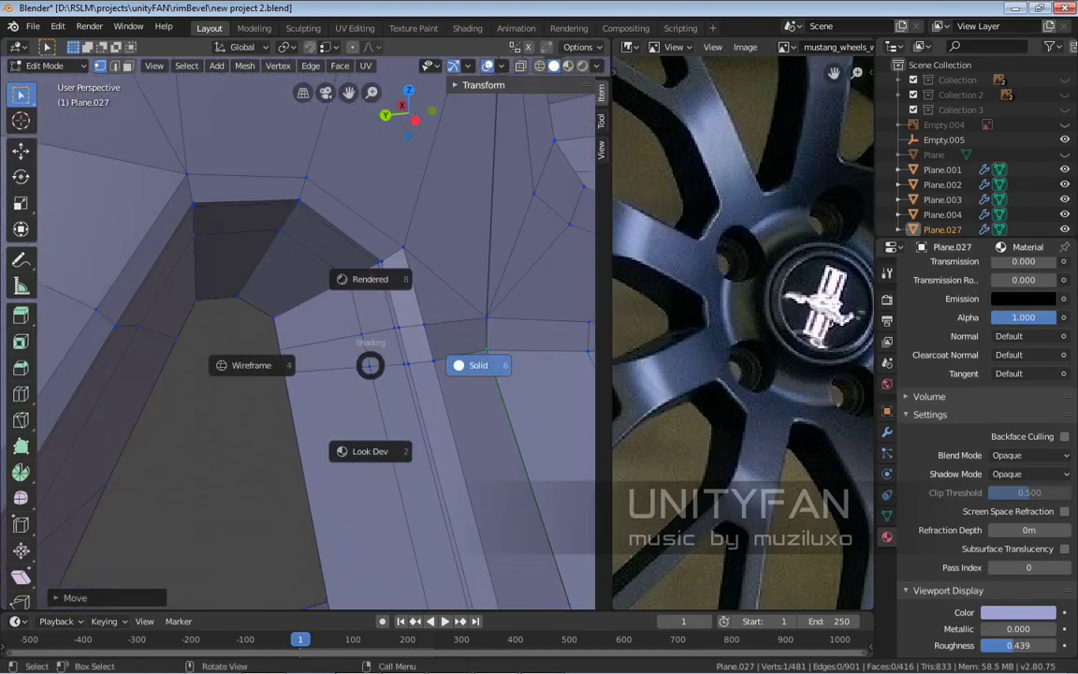
left_click(251, 364)
middle_click_drag(251, 365, 281, 369)
left_click_drag(262, 320, 333, 383)
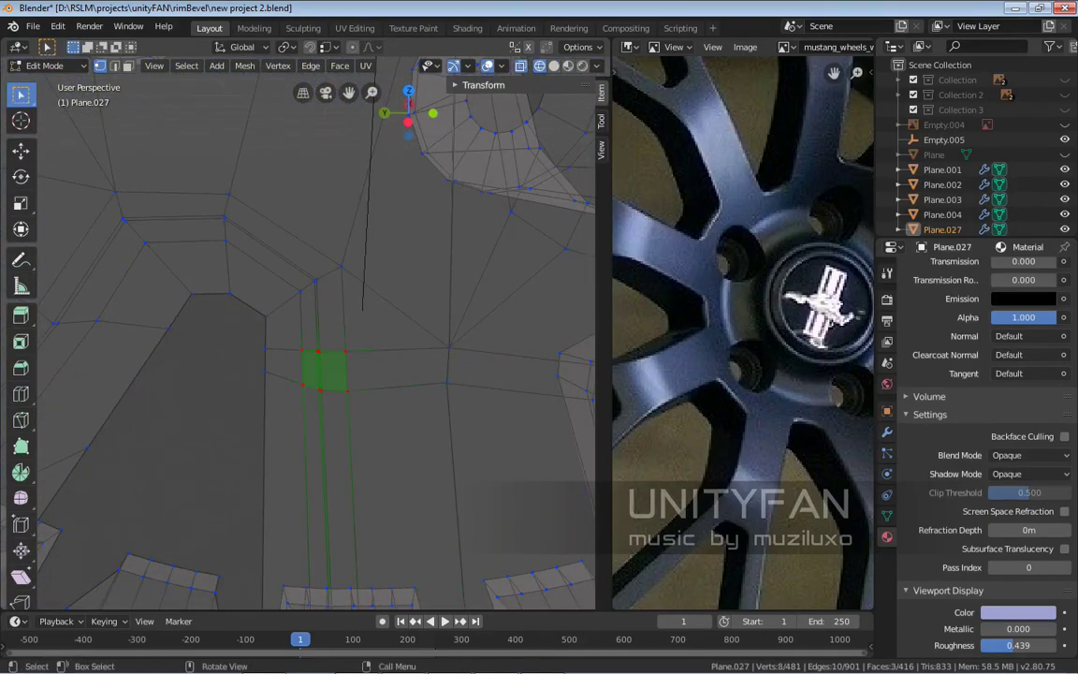
Back in solid shading, move the selected face along the X axis
key("g")
mouse_move(370, 397)
middle_mouse_down()
mouse_move(425, 393)
mouse_move(374, 407)
mouse_move(336, 474)
mouse_move(333, 524)
mouse_move(365, 505)
mouse_move(374, 468)
mouse_move(337, 481)
mouse_move(346, 488)
mouse_move(360, 449)
middle_mouse_up()
key("z")
key("6")
key("g")
key("x")
key("Return")
Make further small moves of the selected vertices along the spoke
scroll(426, 393, "up", 4)
key("g")
key("Return")
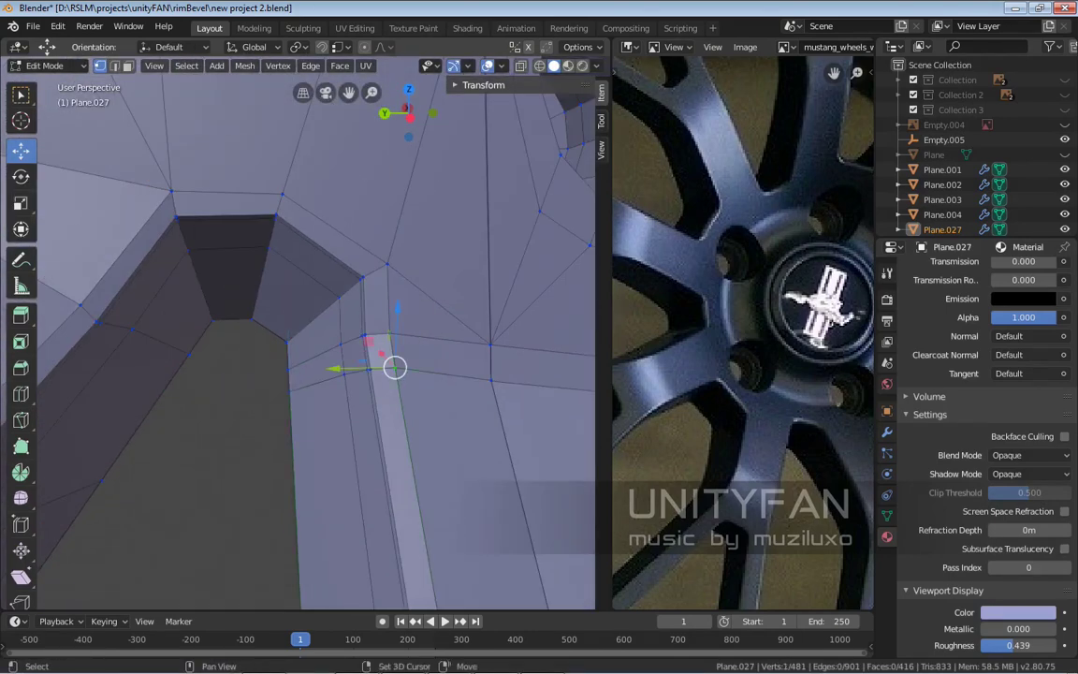
scroll(318, 346, "up", 4)
scroll(318, 346, "down", 2)
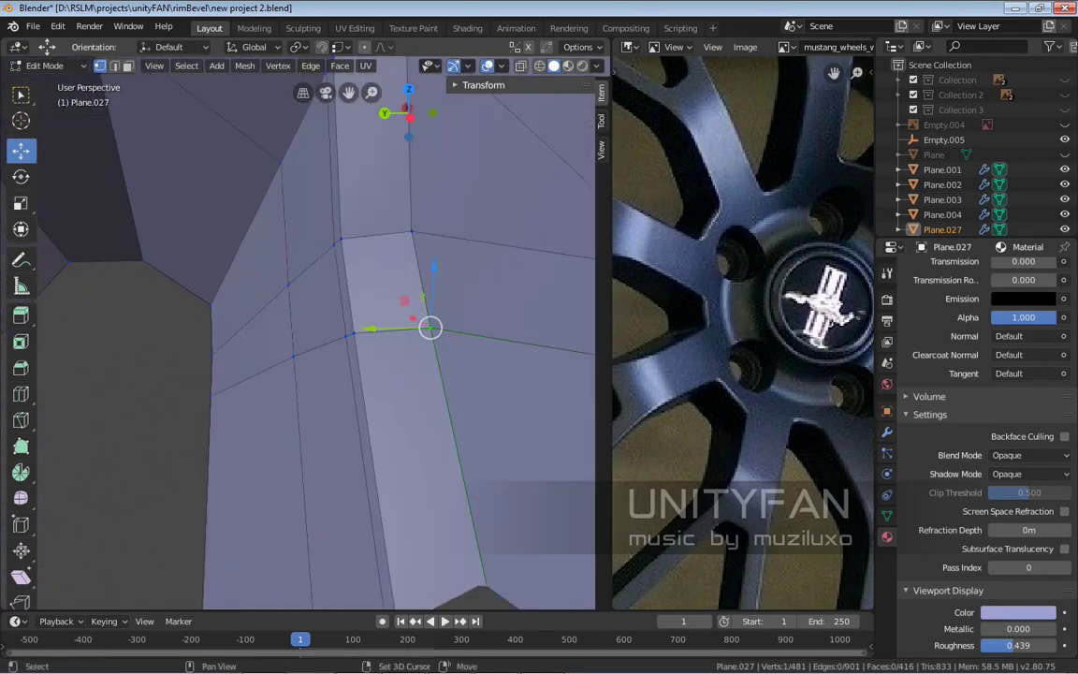
middle_click_drag(318, 346, 402, 323)
key("g")
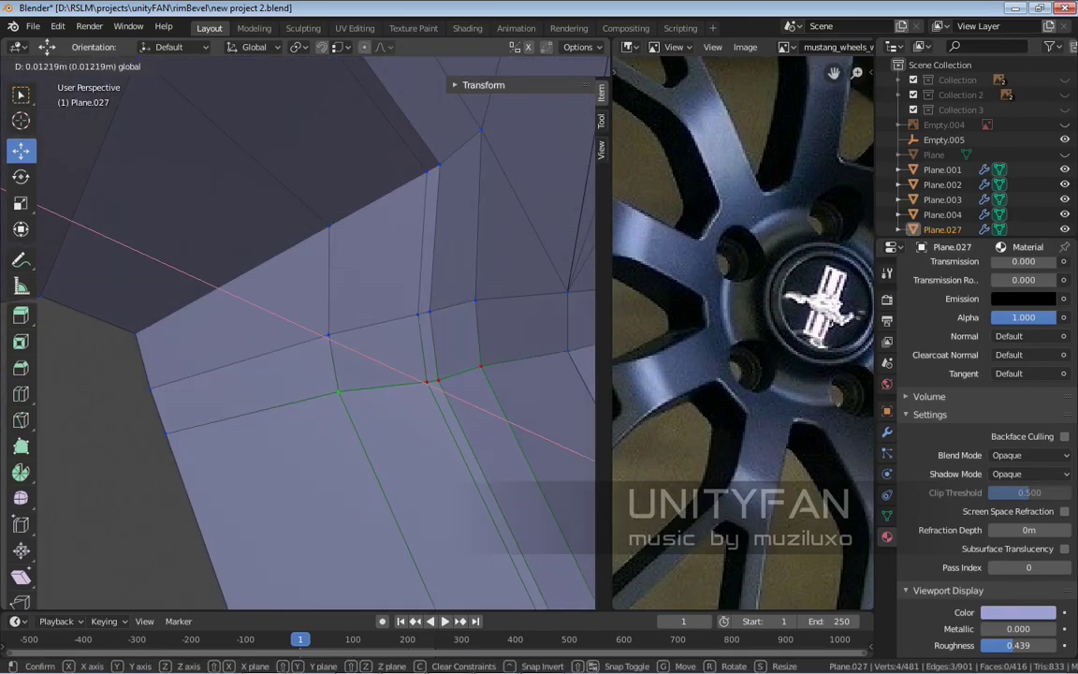
left_click(421, 378)
key("g")
left_click(351, 356)
scroll(352, 355, "down", 2)
middle_click_drag(352, 356, 402, 393)
Return to Object Mode, deselect all, and reselect the rim
key("Tab")
key("alt+a")
left_click(375, 365)
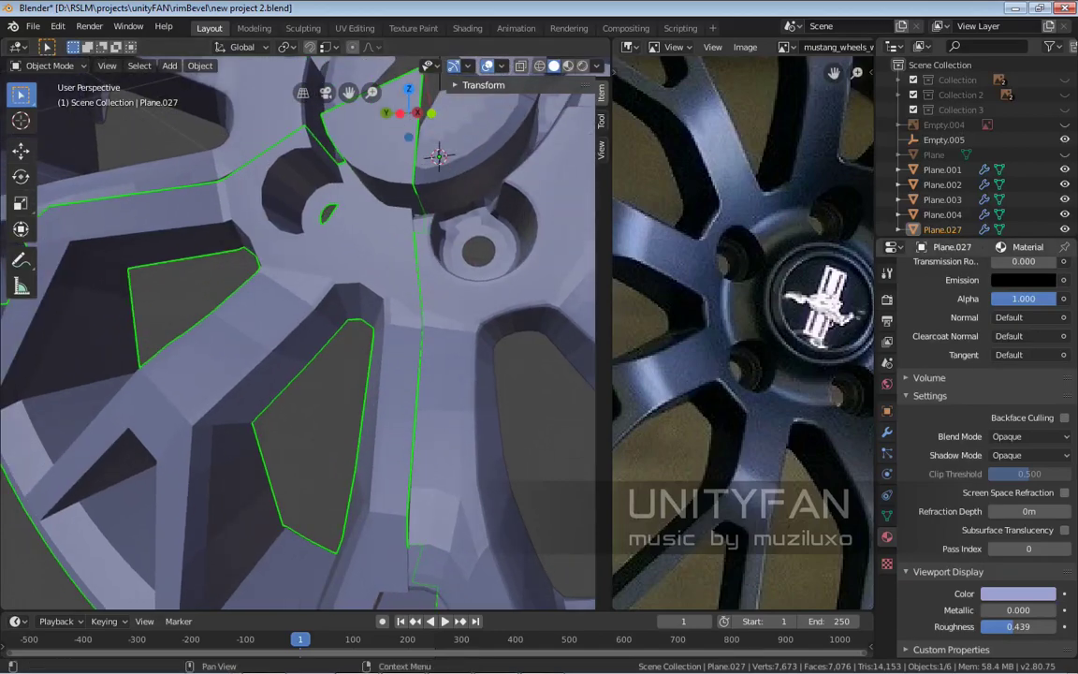
Show the rim's modifier settings and look over the wheel, briefly entering Edit Mode
left_click(886, 431)
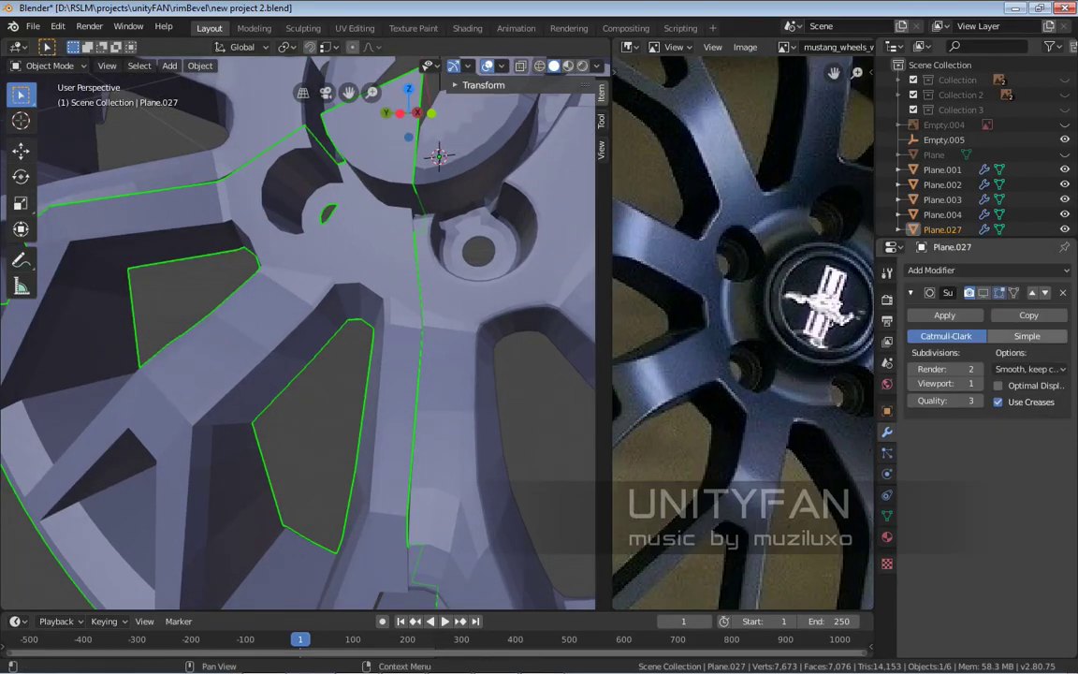
middle_click_drag(403, 393, 593, 328)
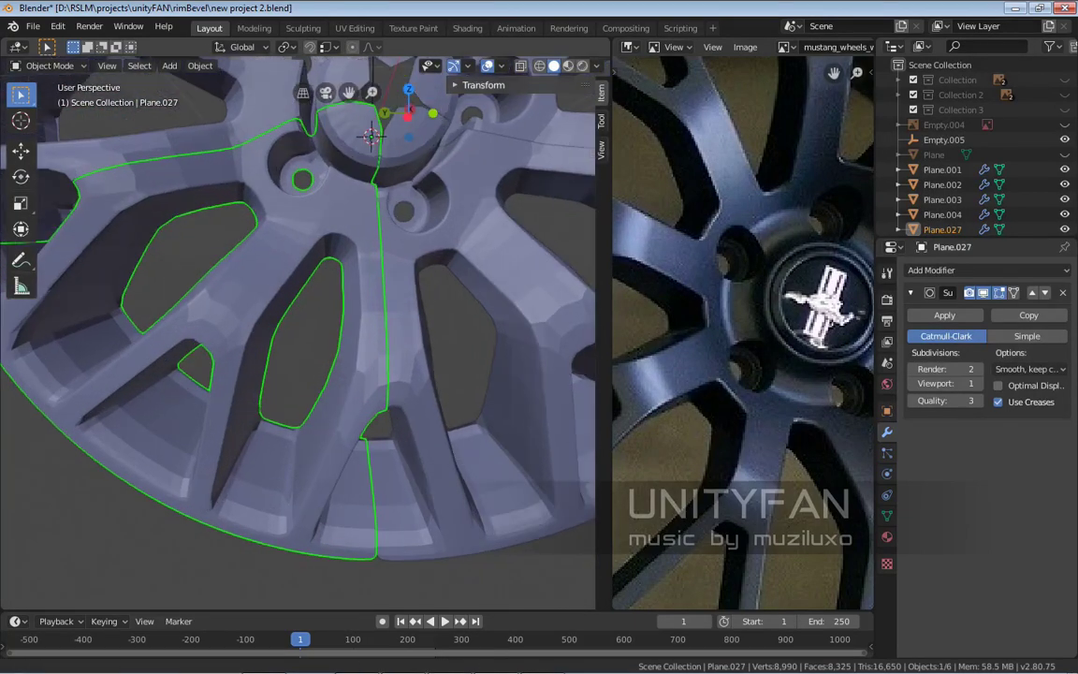
middle_click_drag(593, 327, 578, 307)
key("Tab")
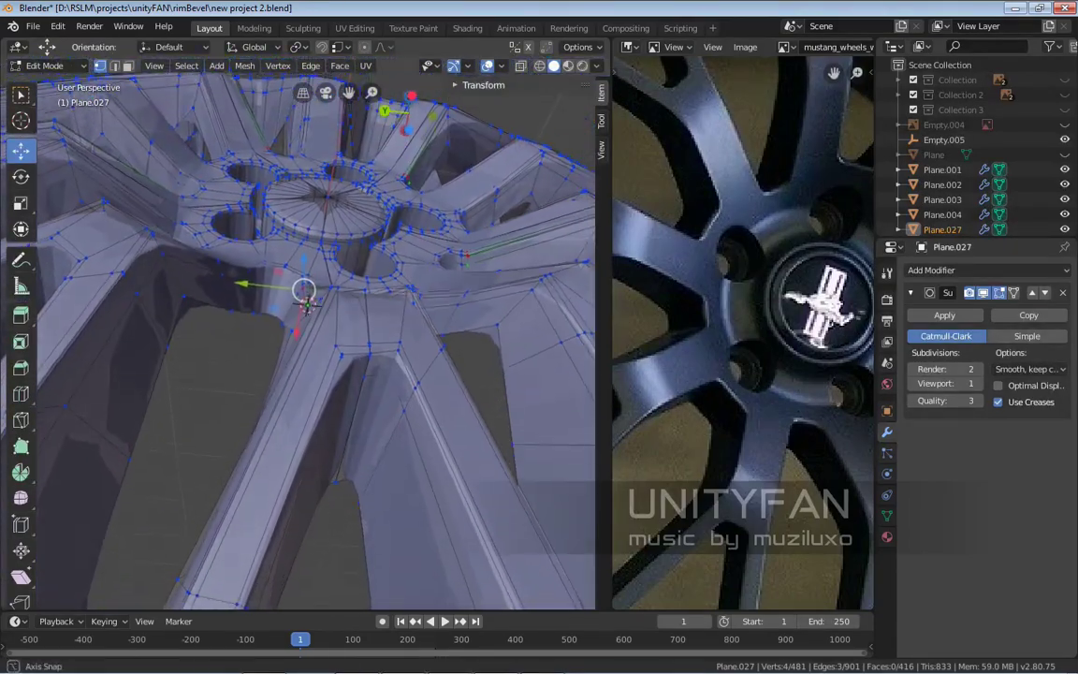
middle_click_drag(309, 304, 365, 341)
key("Tab")
Apply Shade Smooth to the rim, inspect the spokes, and re-enter Edit Mode
right_click(308, 363)
left_click(313, 347)
scroll(314, 347, "down", 3)
scroll(313, 347, "down", 3)
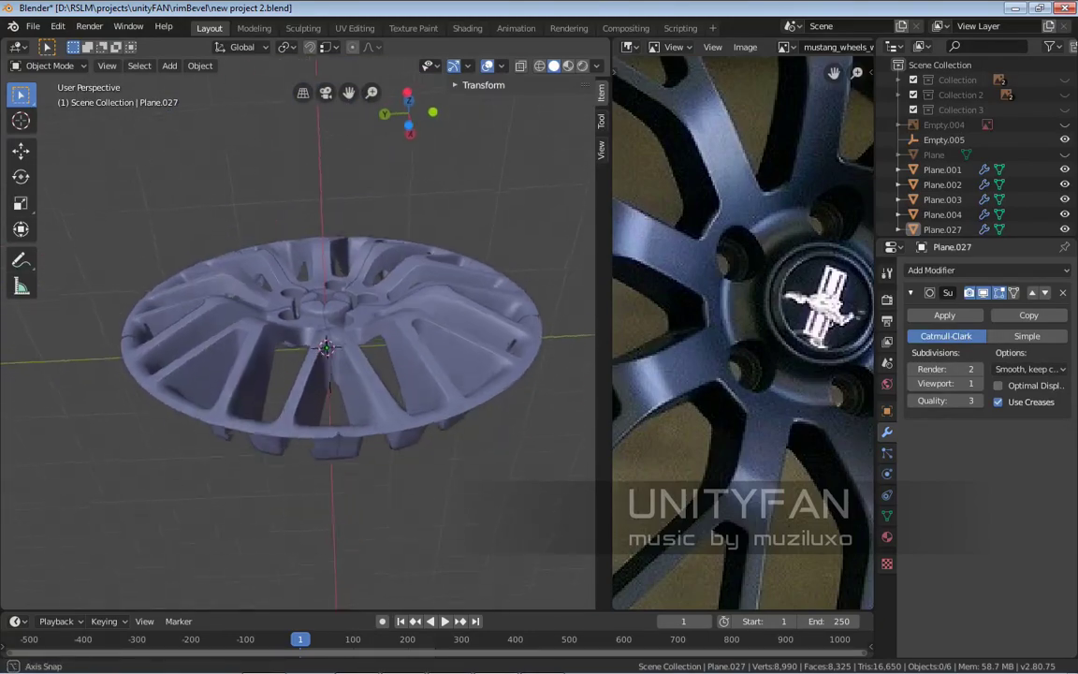
middle_click_drag(365, 341, 322, 285)
middle_click_drag(372, 313, 350, 150)
scroll(353, 100, "up", 5)
key("Tab")
Add an edge loop across one spoke with Loop Cut
scroll(318, 159, "down", 3)
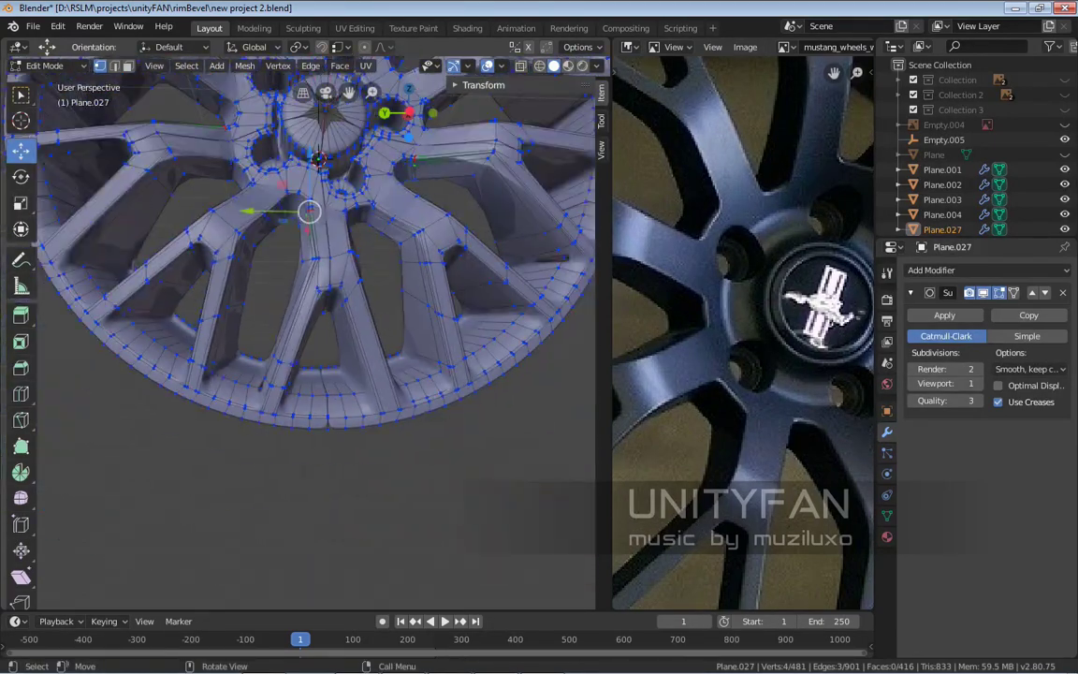
middle_click_drag(309, 211, 472, 316)
scroll(520, 298, "up", 5)
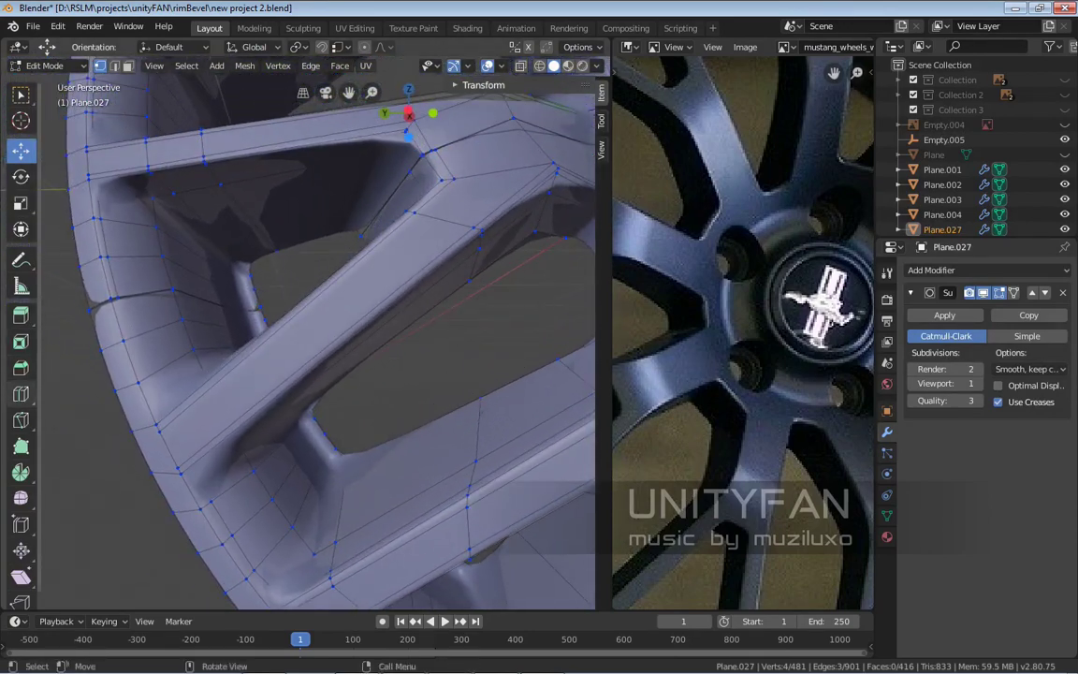
left_click(21, 394)
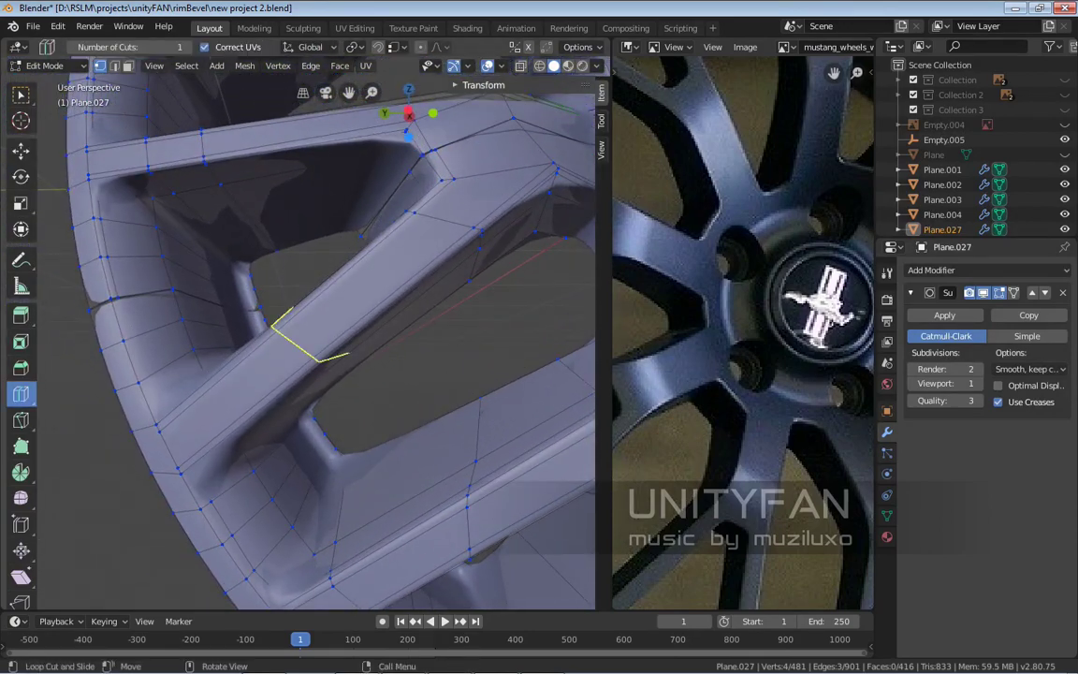
left_click(251, 402)
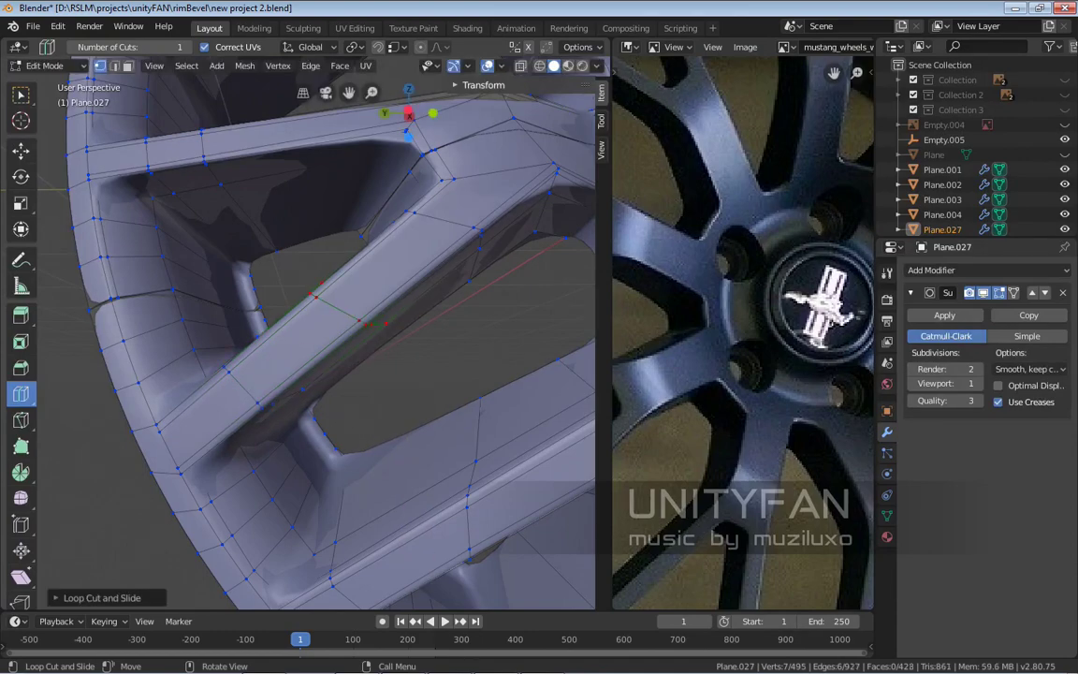
scroll(509, 281, "down", 5)
middle_click_drag(510, 309, 393, 337)
scroll(374, 346, "up", 6)
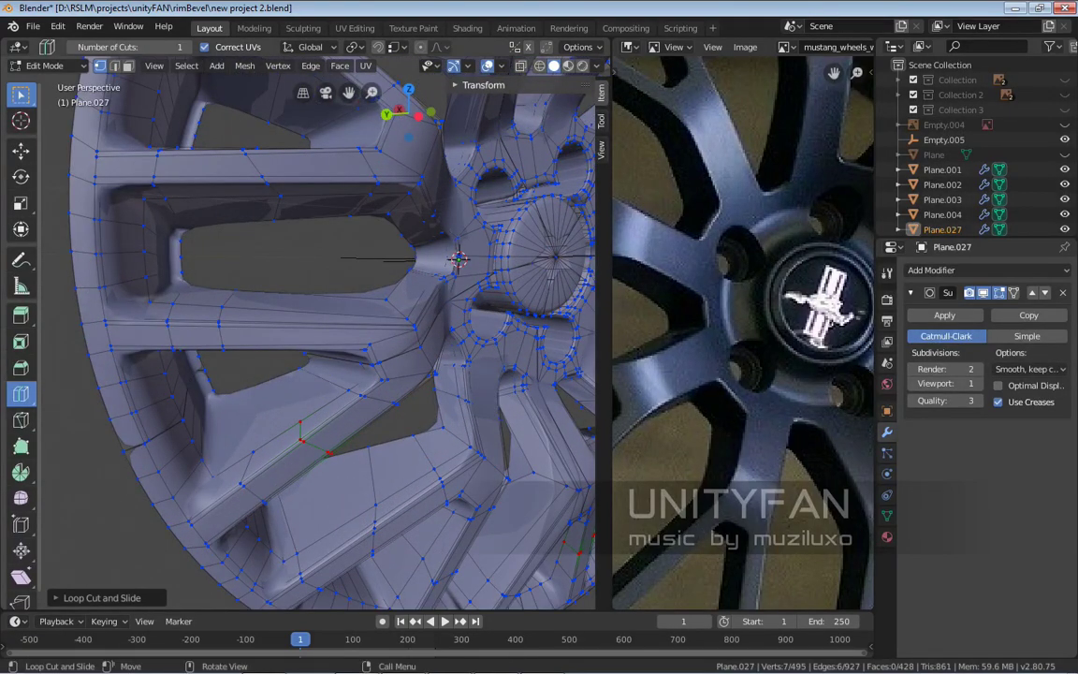
Switch to box select, view the rim in Left Orthographic, and display it as wireframe
key("w")
middle_click_drag(318, 337, 393, 313)
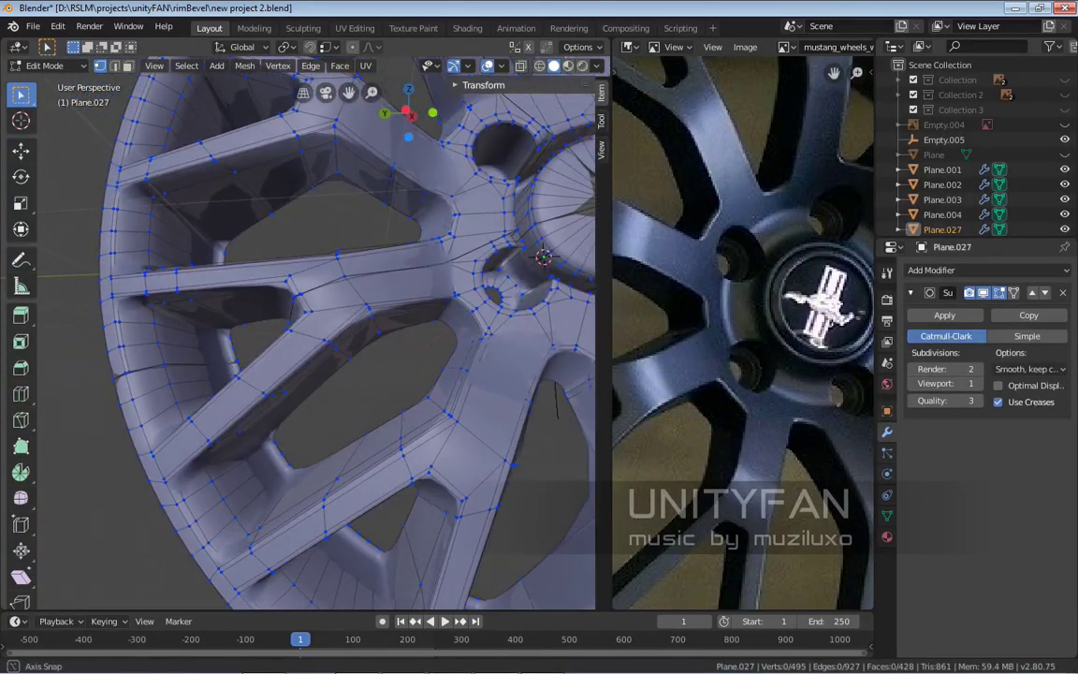
scroll(309, 328, "up", 6)
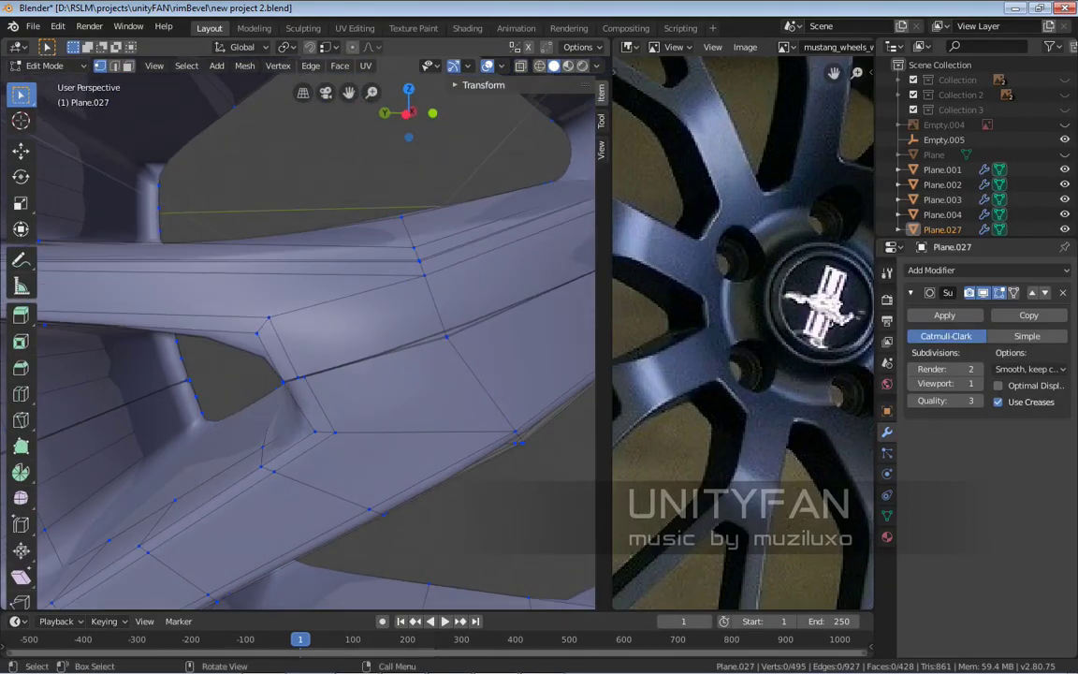
scroll(299, 332, "down", 6)
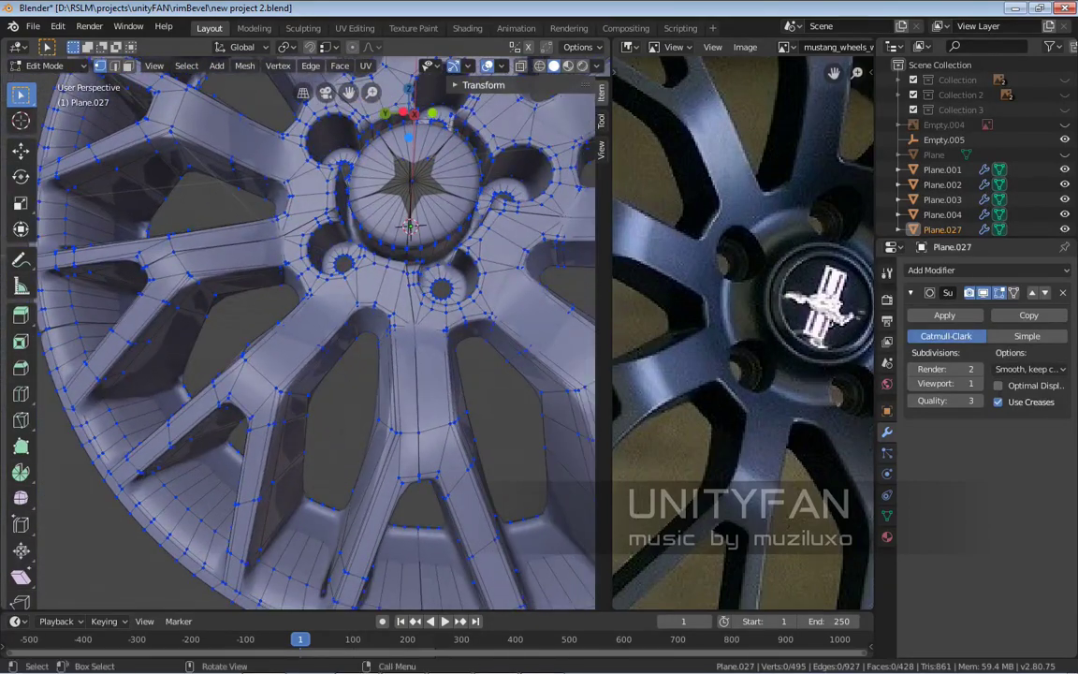
key("KP_1")
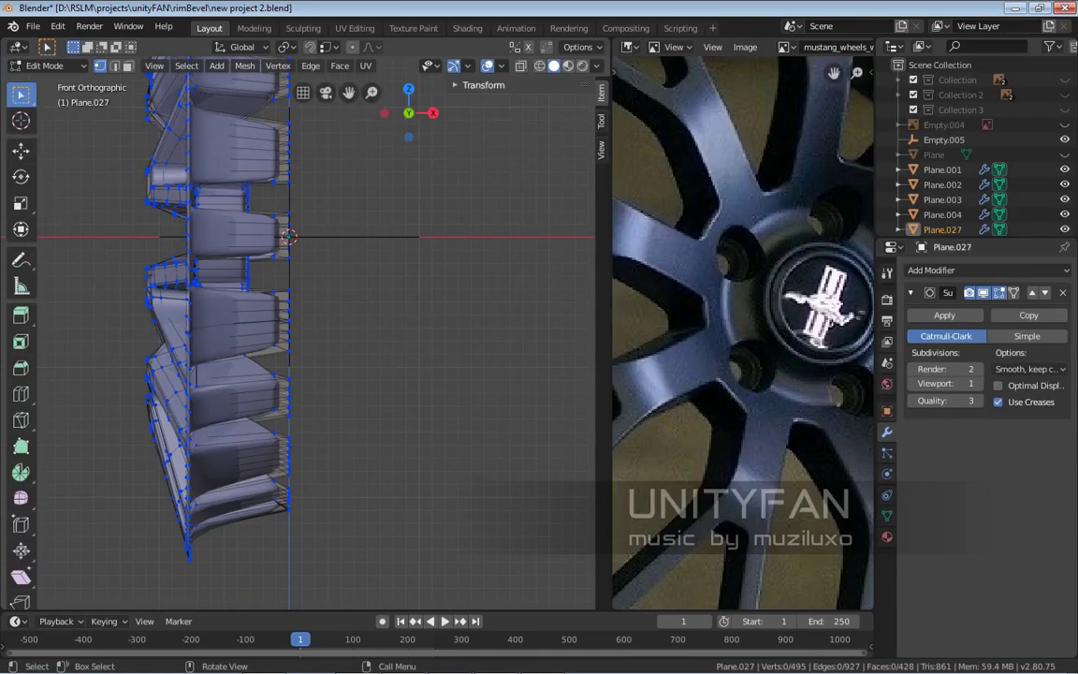
key("ctrl+KP_3")
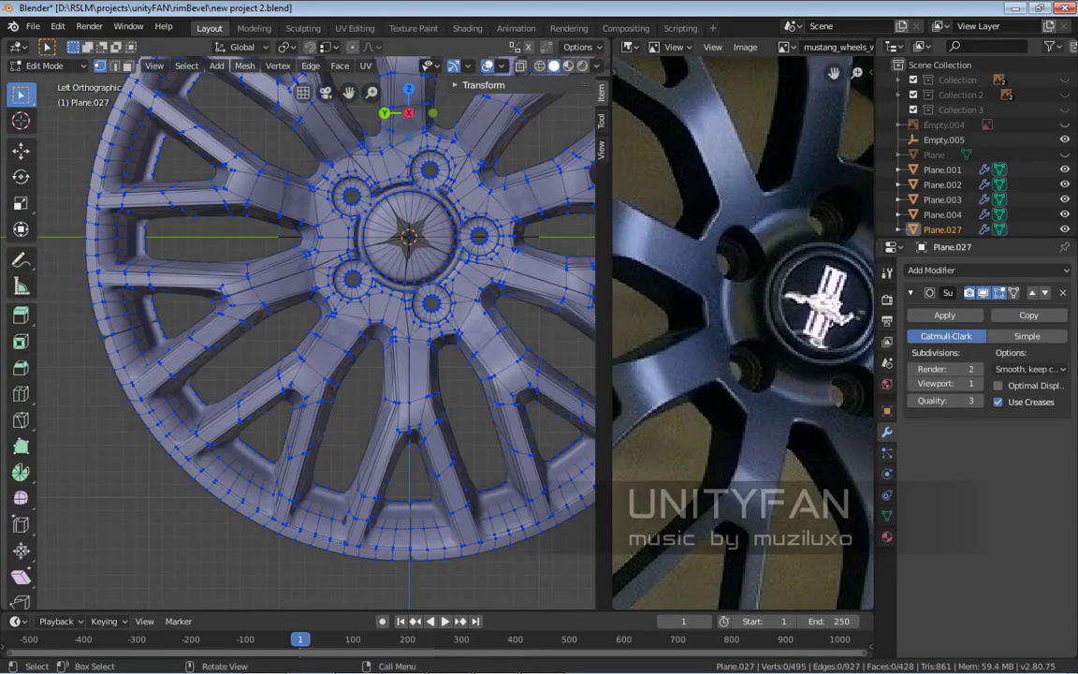
scroll(409, 403, "up", 6)
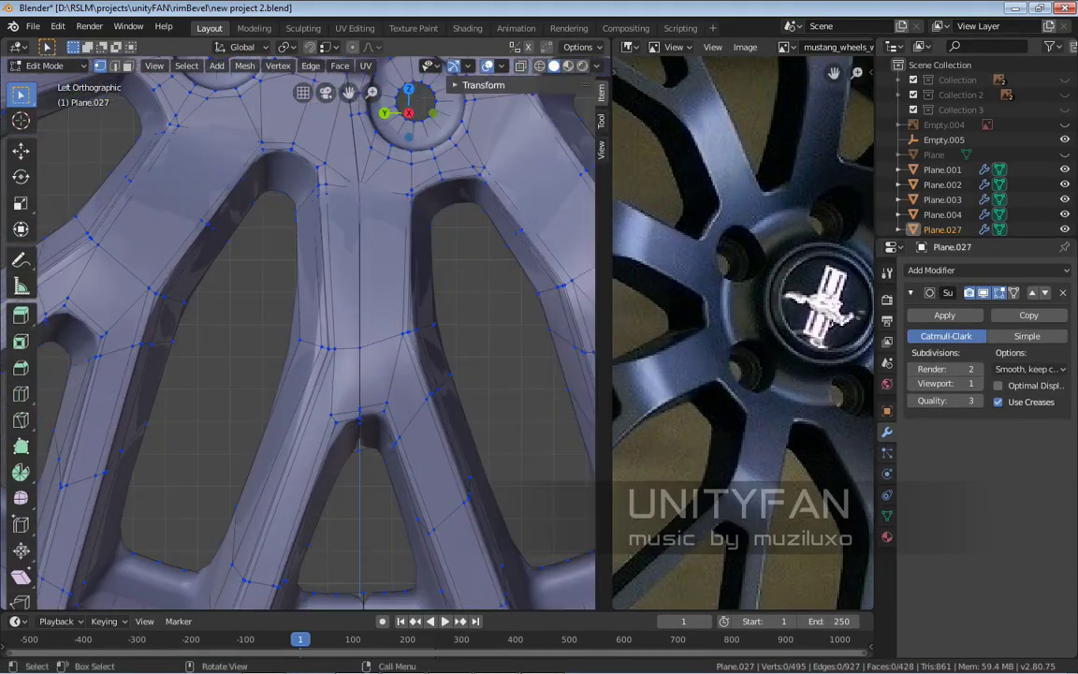
scroll(318, 355, "up", 3)
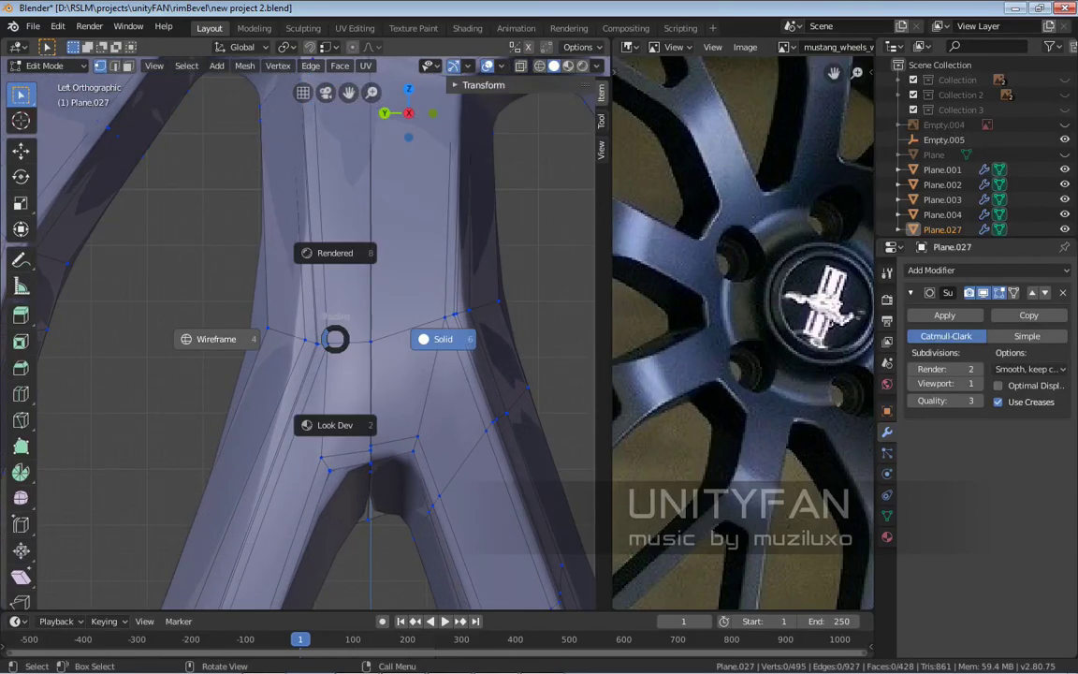
left_click(216, 340)
scroll(312, 328, "up", 2)
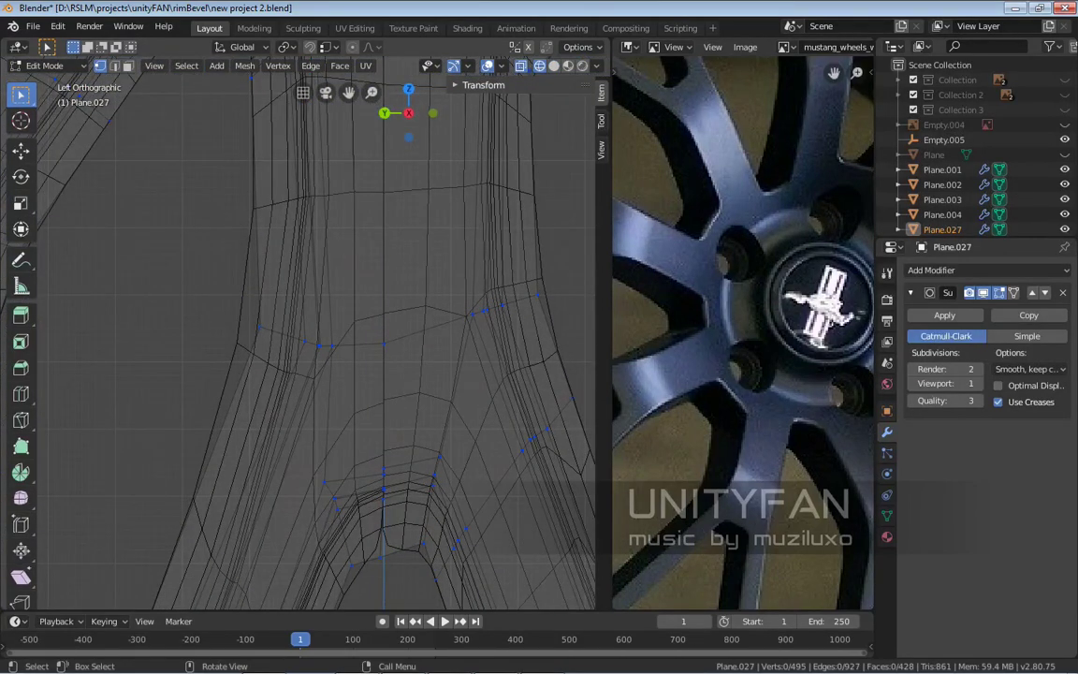
Box-select the fork vertices below the hub and raise them along Z with the Move gizmo
left_click_drag(329, 350, 259, 274)
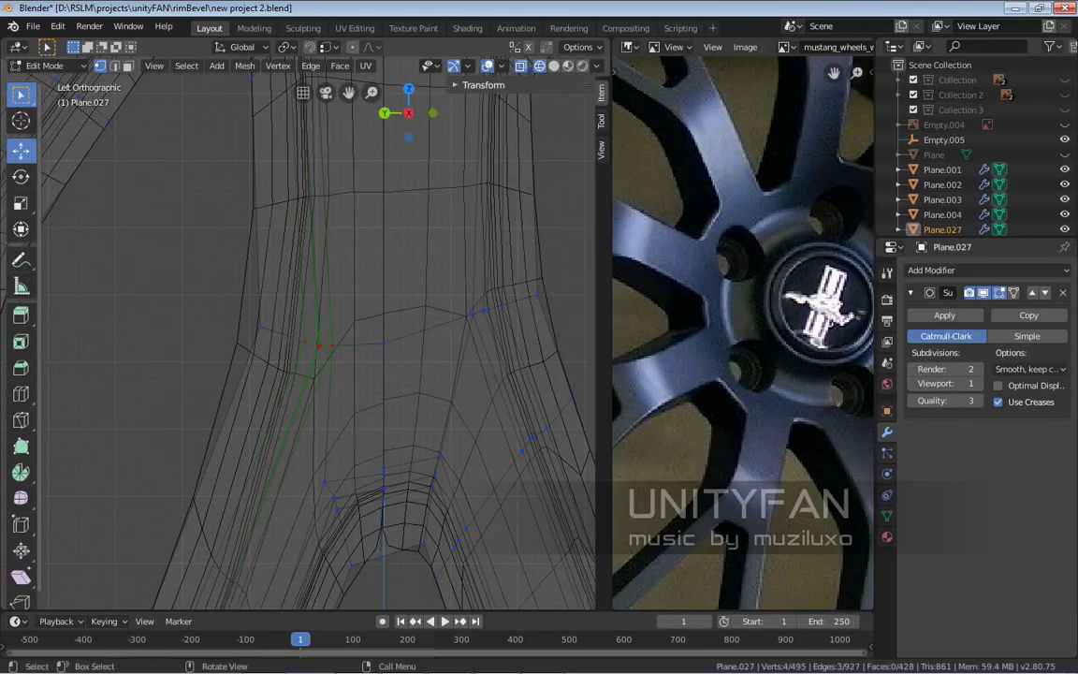
left_click(21, 150)
left_click(21, 93)
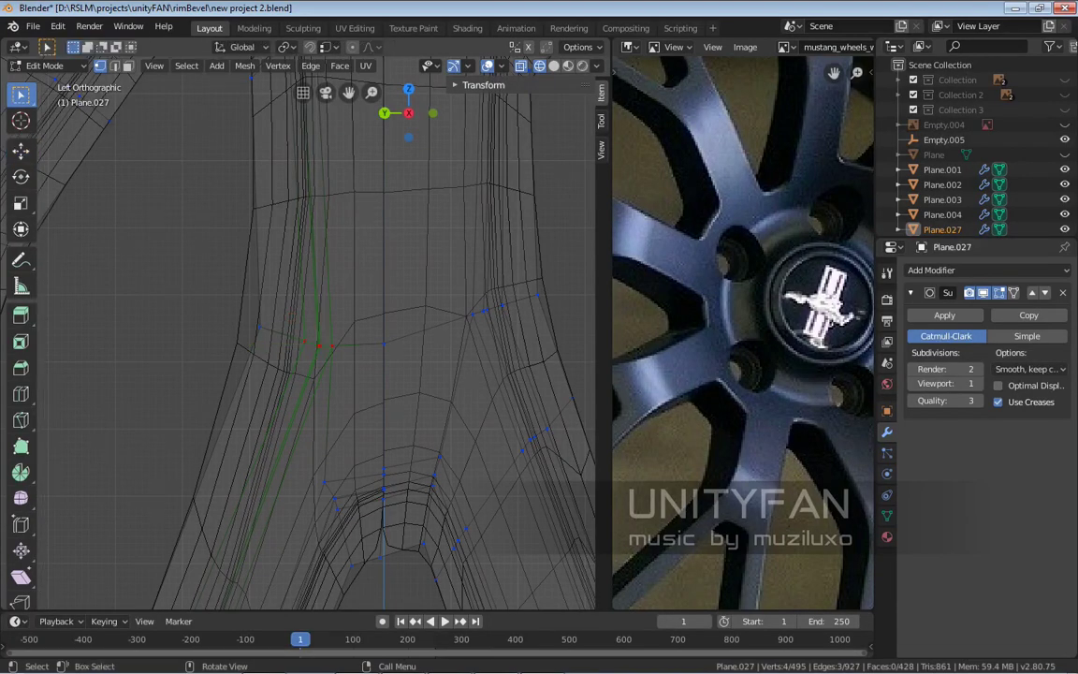
left_click_drag(348, 370, 219, 283)
left_click(20, 149)
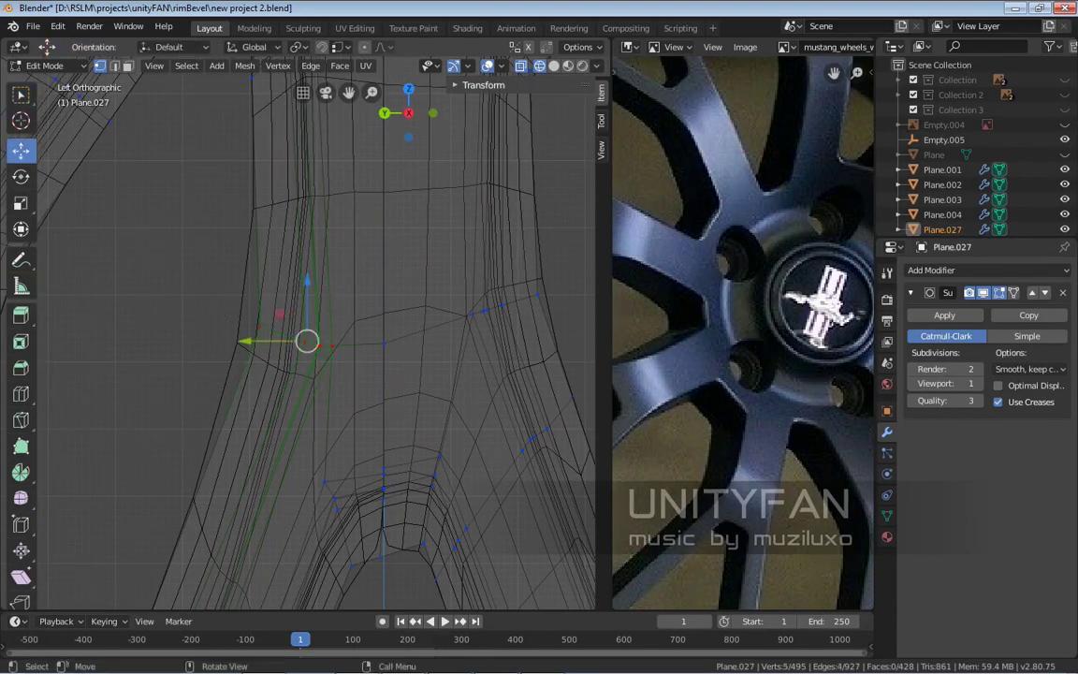
left_click_drag(307, 340, 306, 302)
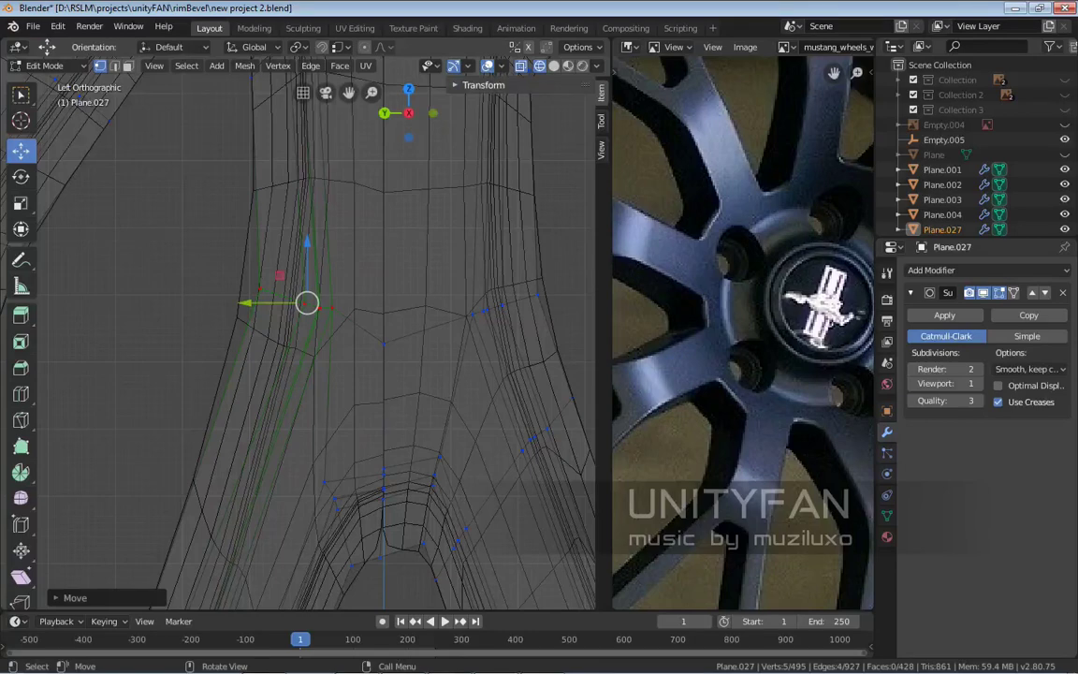
left_click(383, 343)
left_click_drag(384, 285, 385, 270)
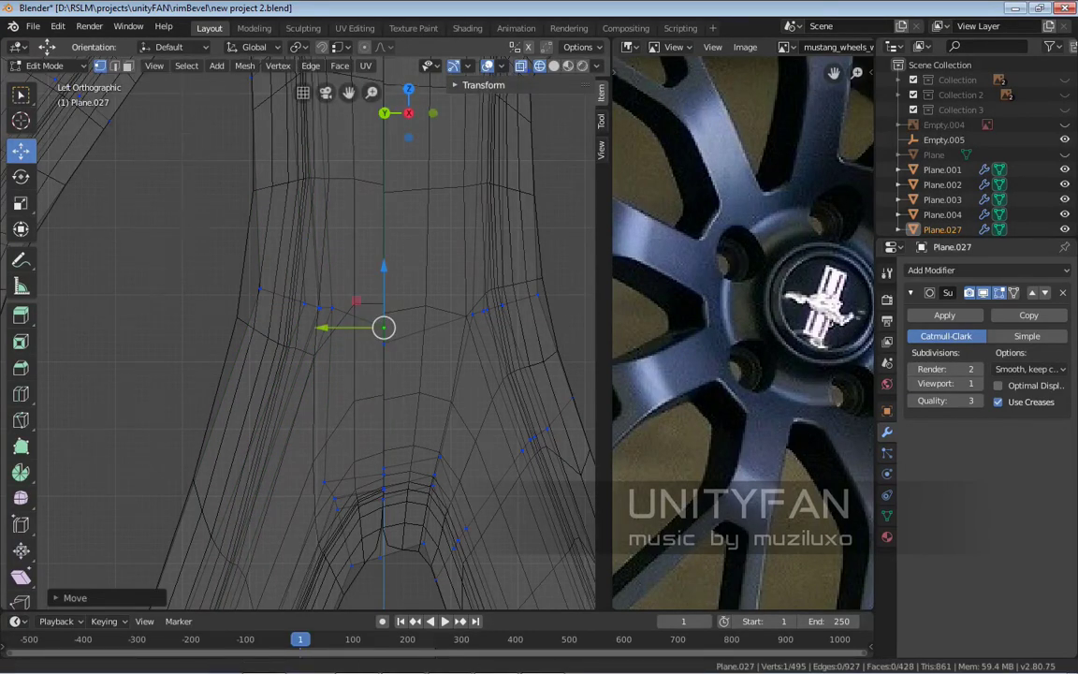
middle_click_drag(385, 271, 374, 106, "shift")
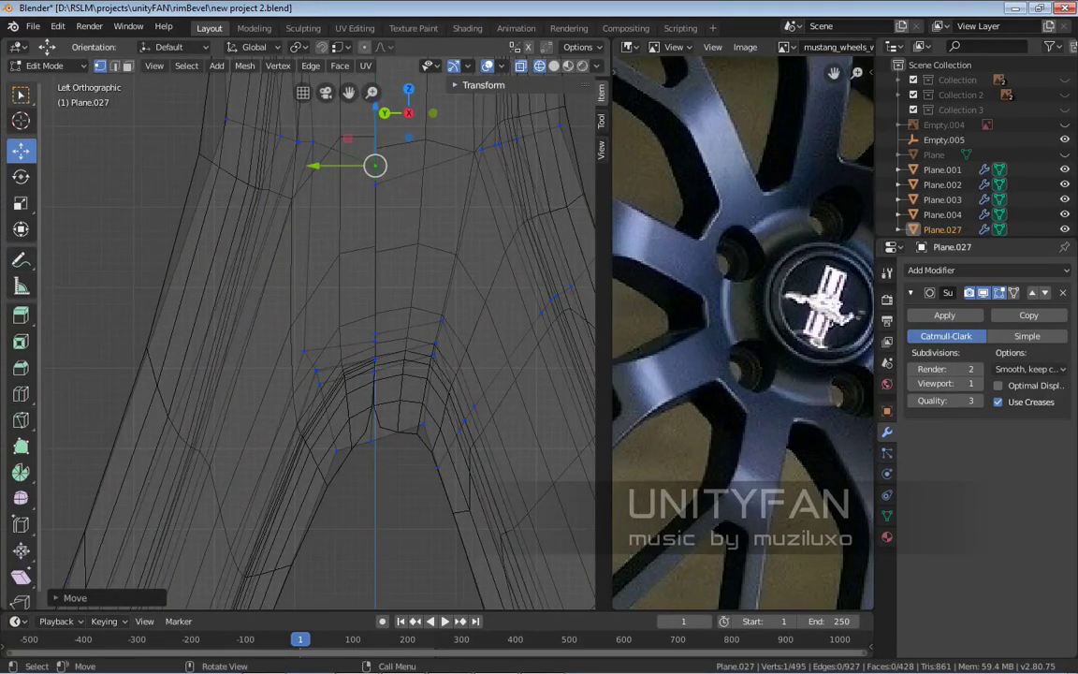
Select the fork's centre and left-arch vertices and shift the arch vertices slightly
left_click(21, 93)
middle_click_drag(337, 356, 314, 352, "shift")
left_click_drag(372, 313, 419, 428)
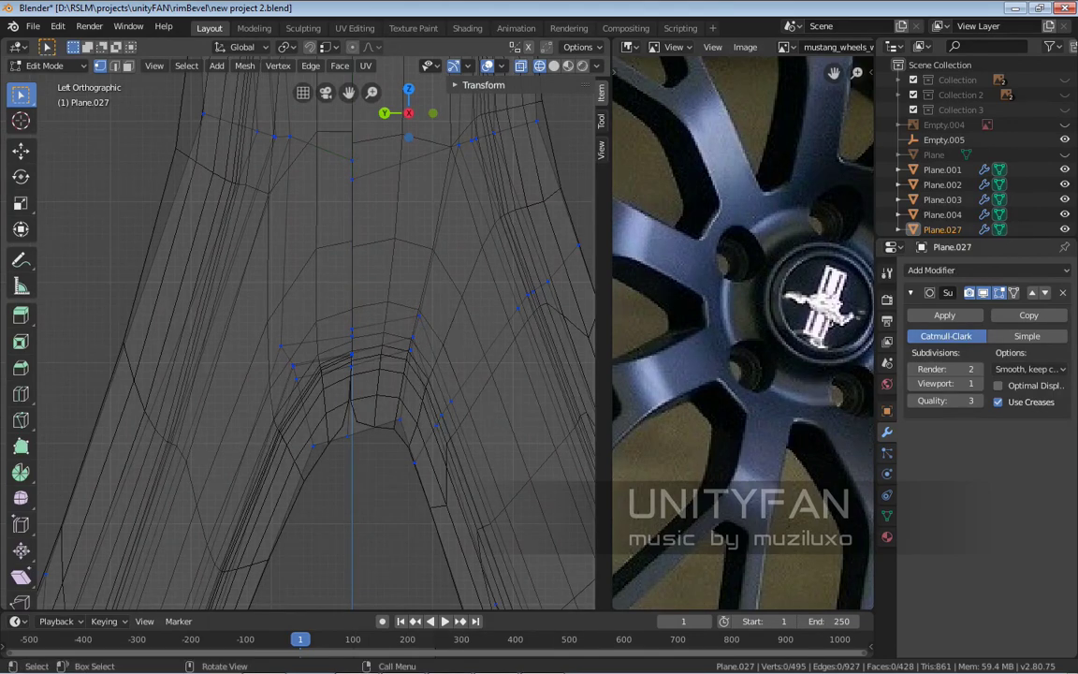
left_click_drag(391, 316, 434, 413)
scroll(149, 341, "down", 2)
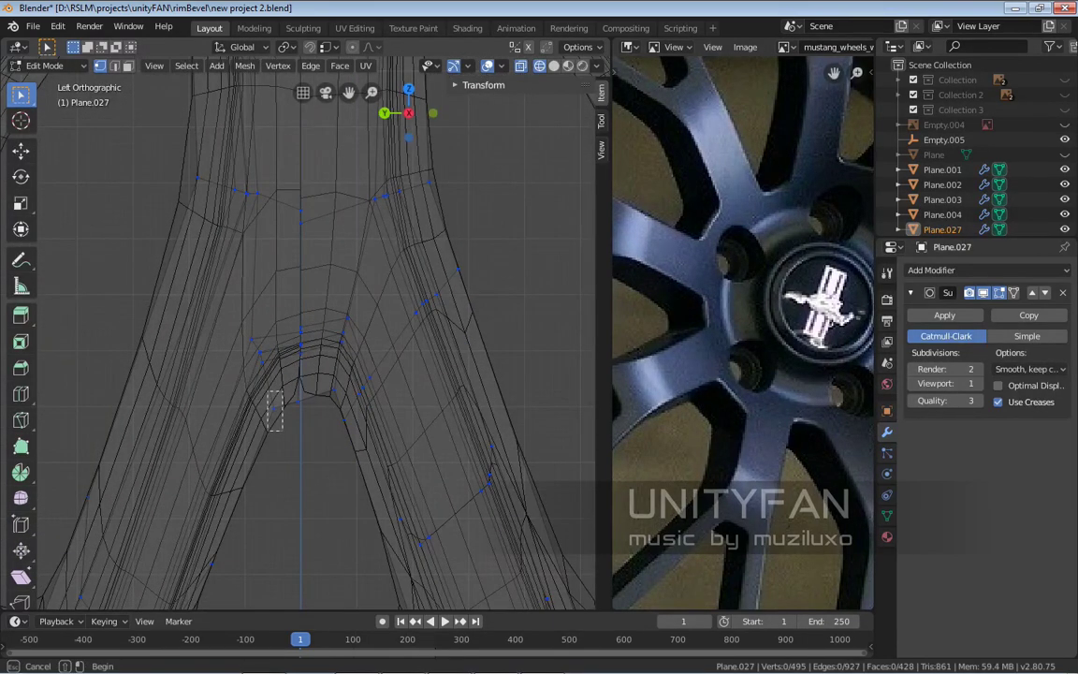
left_click_drag(267, 391, 193, 270)
scroll(194, 270, "up", 1)
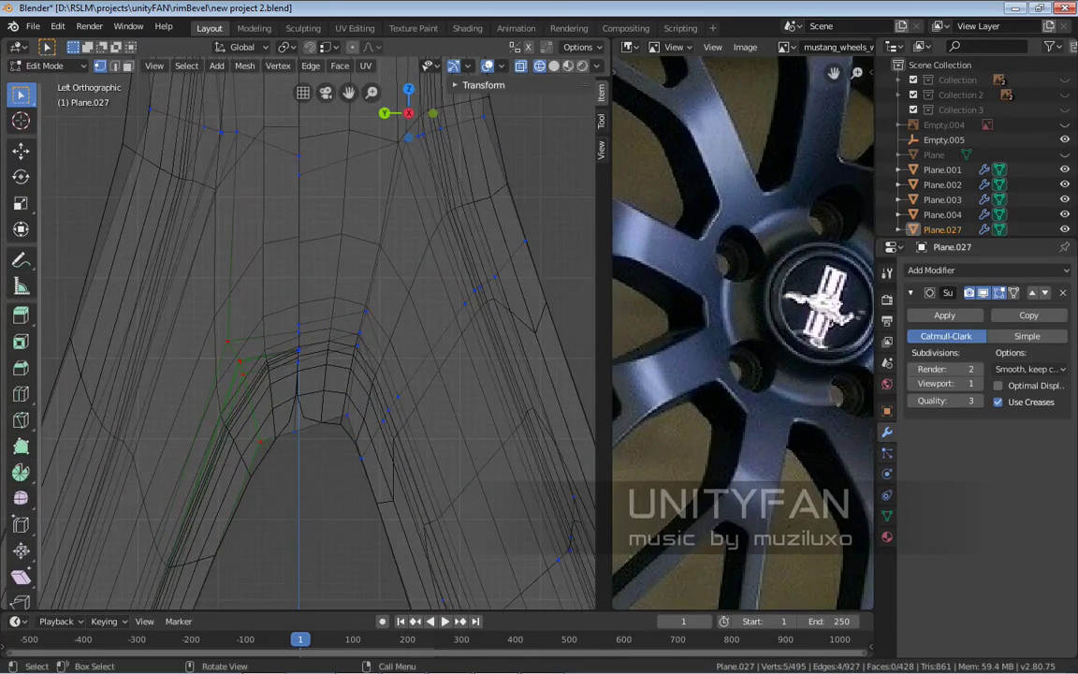
left_click(21, 150)
left_click_drag(218, 338, 213, 345)
Shift the spoke-corner vertices into place, then switch to perspective view
scroll(214, 345, "down", 2)
scroll(206, 233, "up", 6)
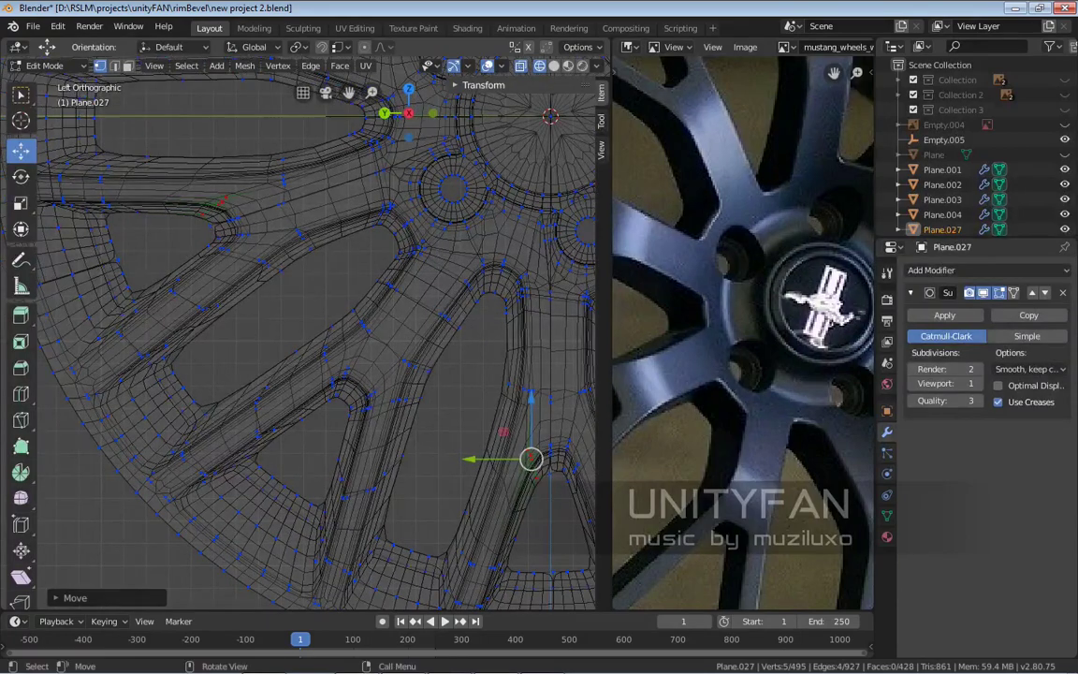
scroll(206, 243, "up", 3)
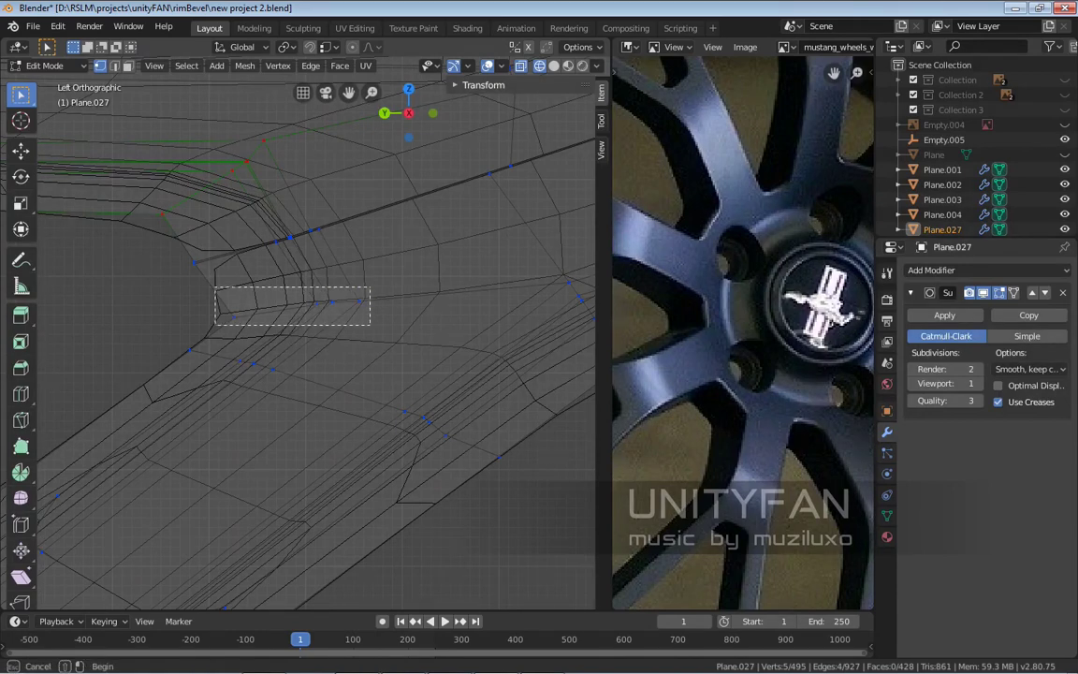
left_click(20, 149)
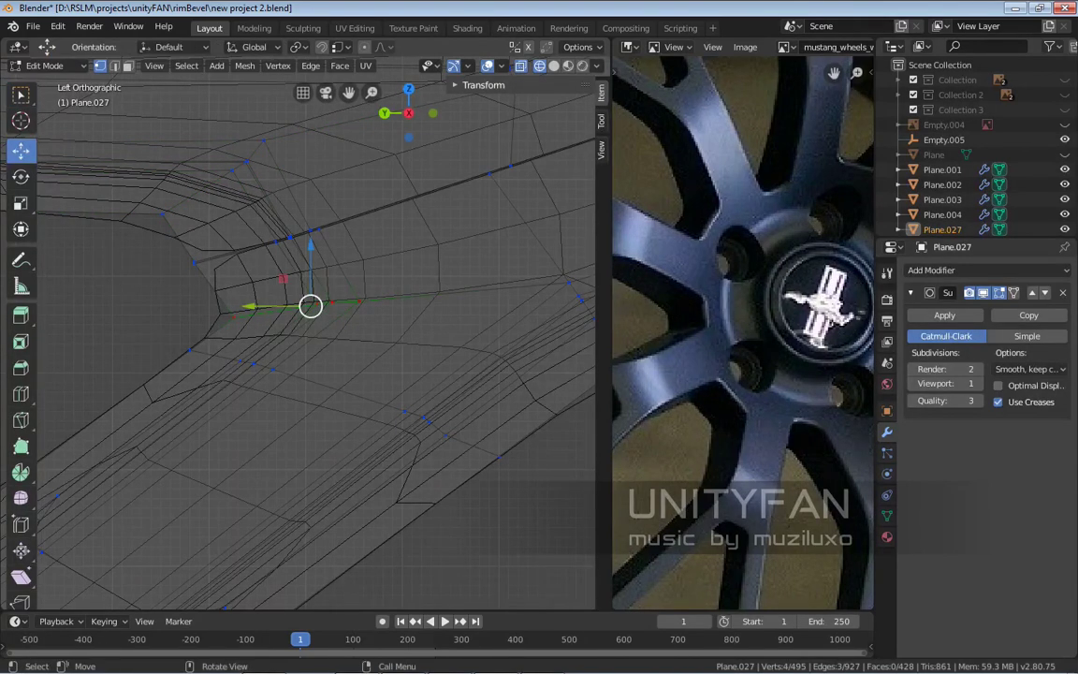
left_click_drag(308, 306, 295, 309)
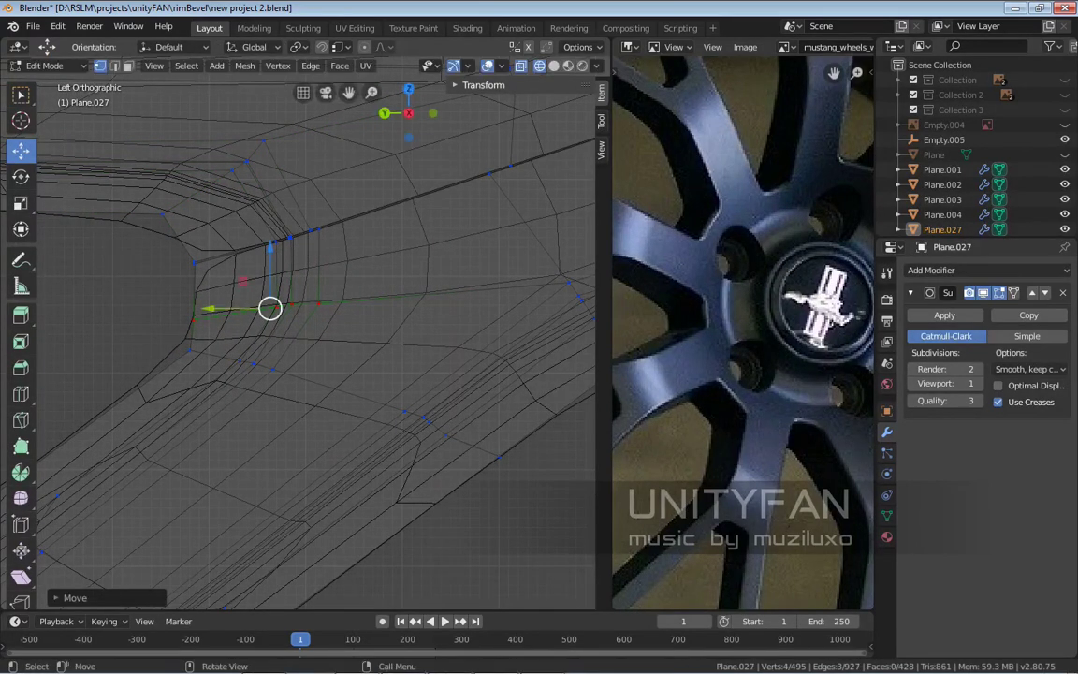
scroll(300, 337, "down", 3)
middle_click_drag(299, 336, 244, 278, "shift")
key("KP_5")
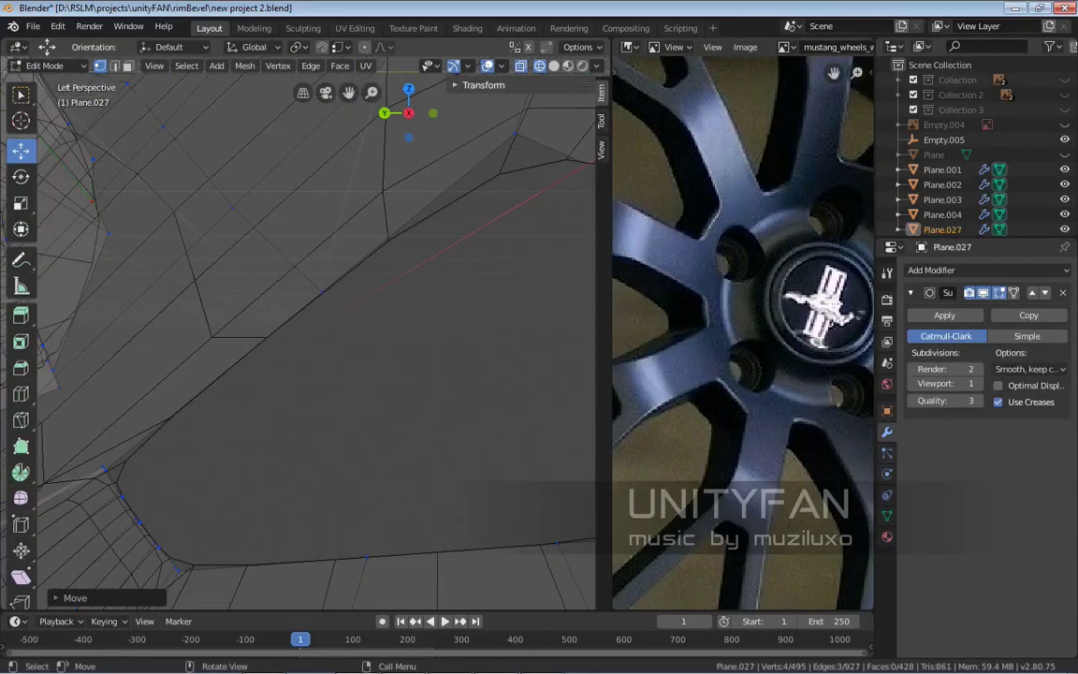
scroll(300, 332, "down", 8)
Return to solid shading and confirm the knife cut across the spoke junction
scroll(357, 357, "up", 3)
key("z")
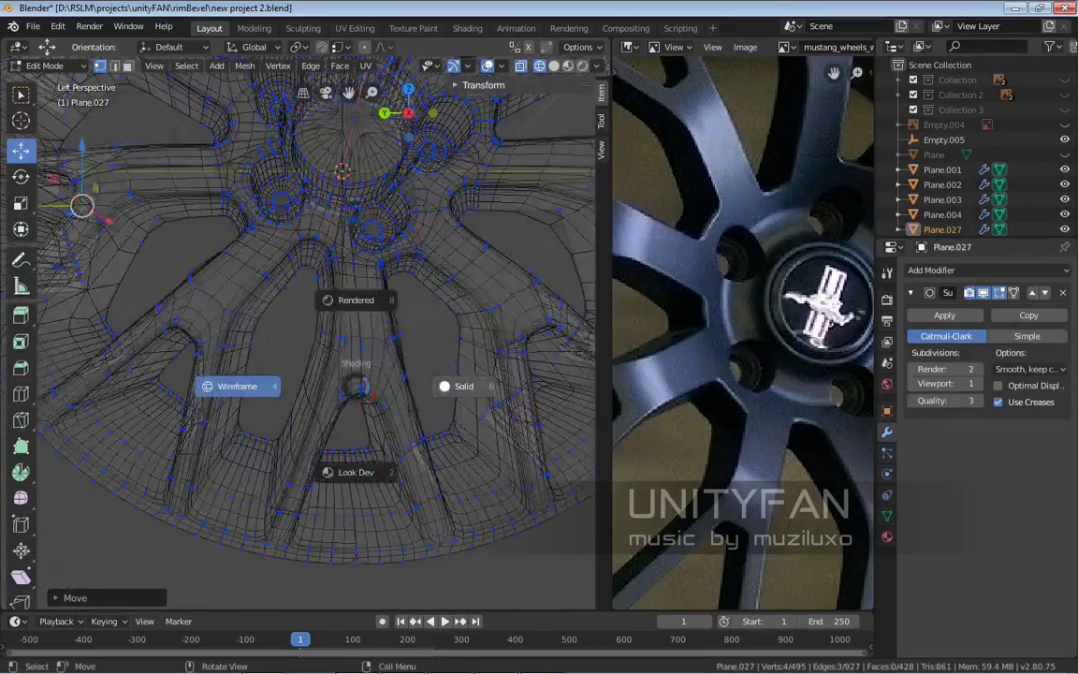
left_click(456, 384)
mouse_move(456, 384)
middle_mouse_down()
mouse_move(402, 318)
mouse_move(421, 327)
mouse_move(440, 318)
middle_mouse_up()
scroll(300, 332, "up", 3)
scroll(440, 318, "up", 2)
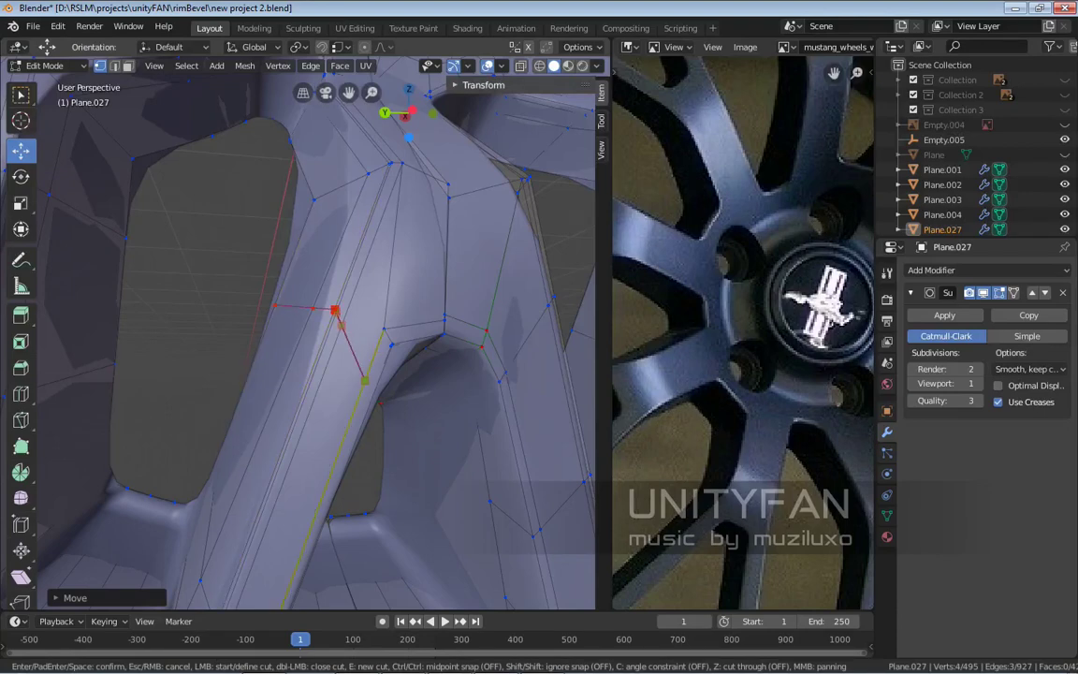
middle_click_drag(372, 393, 321, 376)
middle_click_drag(288, 337, 115, 286)
key("Return")
Switch to wireframe shading and center the view on the spoke-base vertices
scroll(297, 332, "down", 4)
key("Tab")
key("Tab")
scroll(335, 378, "up", 5)
key("z")
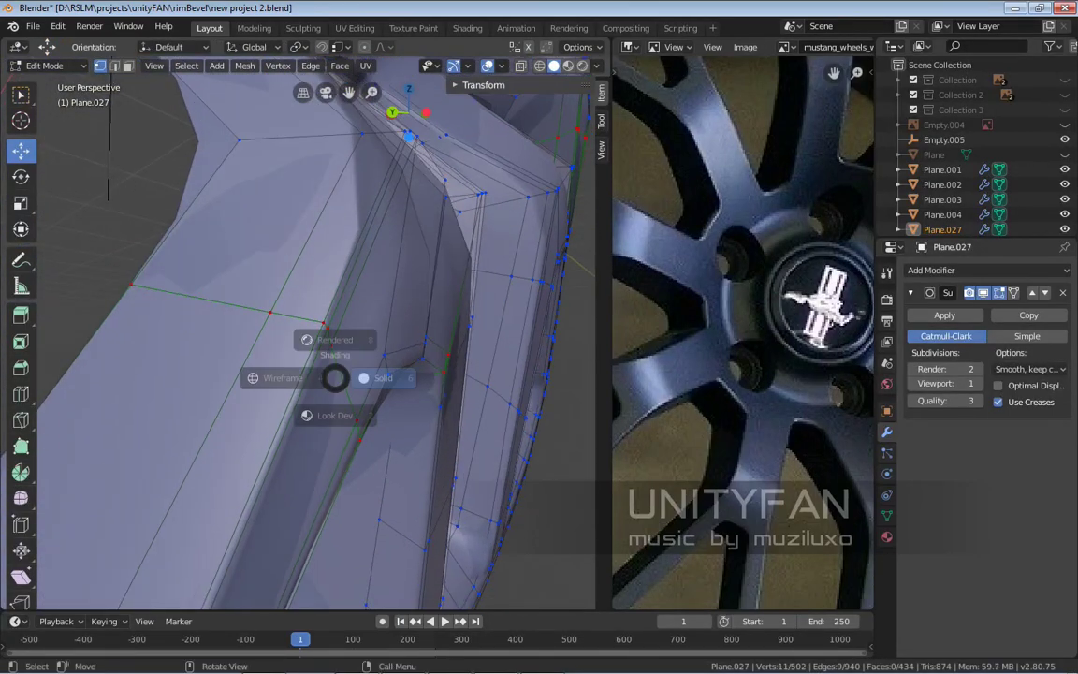
key("4")
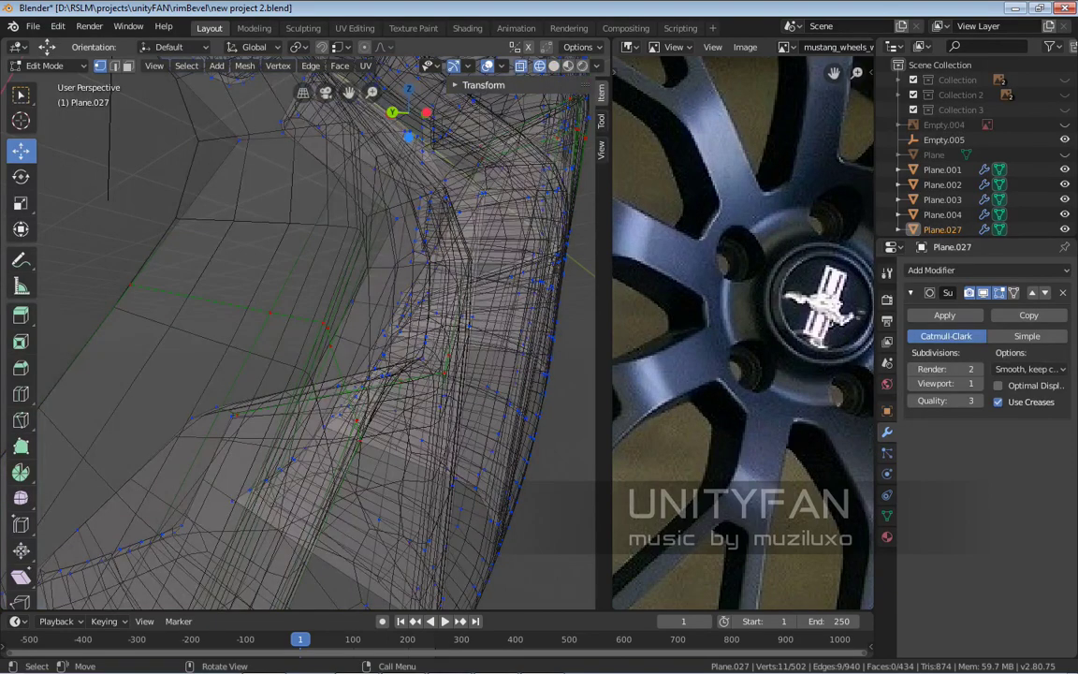
middle_click_drag(335, 378, 318, 393)
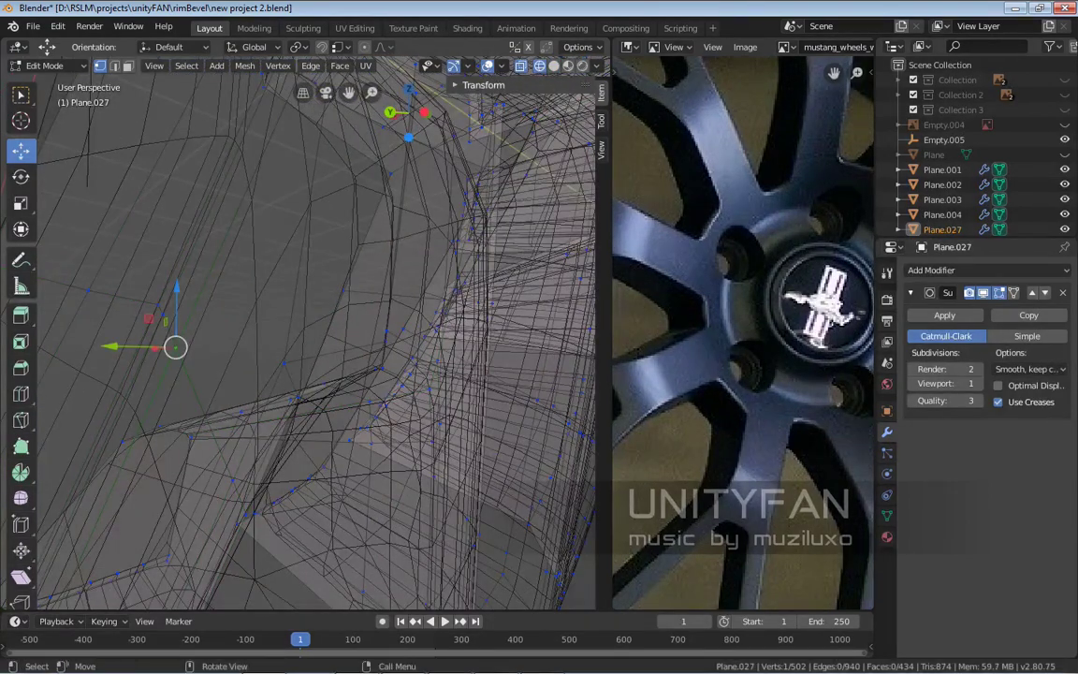
middle_click_drag(318, 393, 468, 417)
key("KP_Decimal")
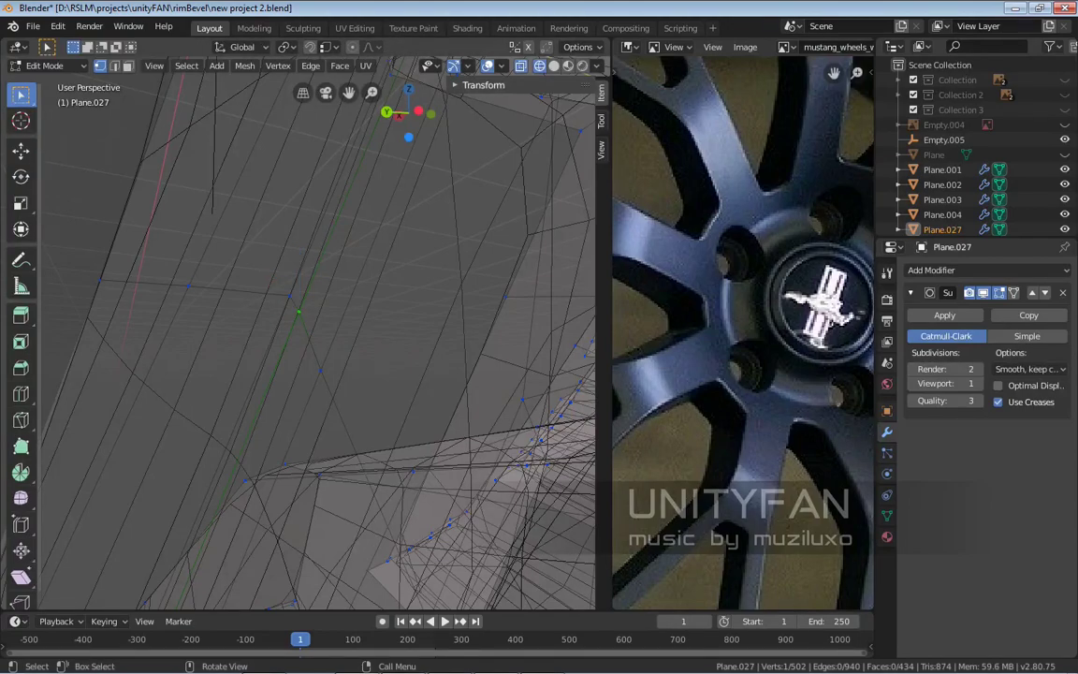
Box-select more spoke-base vertices and switch to material preview, then another shading mode
left_click_drag(373, 378, 271, 261)
key("shift+space")
key("g")
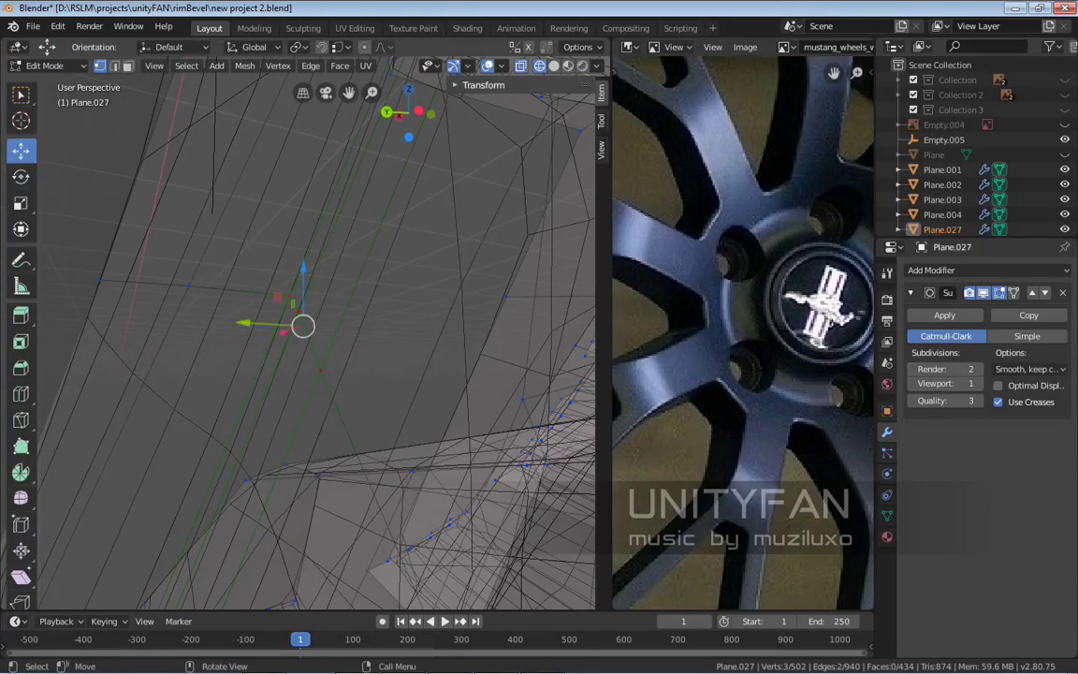
scroll(301, 358, "down", 3)
key("z")
left_click(301, 444)
scroll(301, 445, "up", 5)
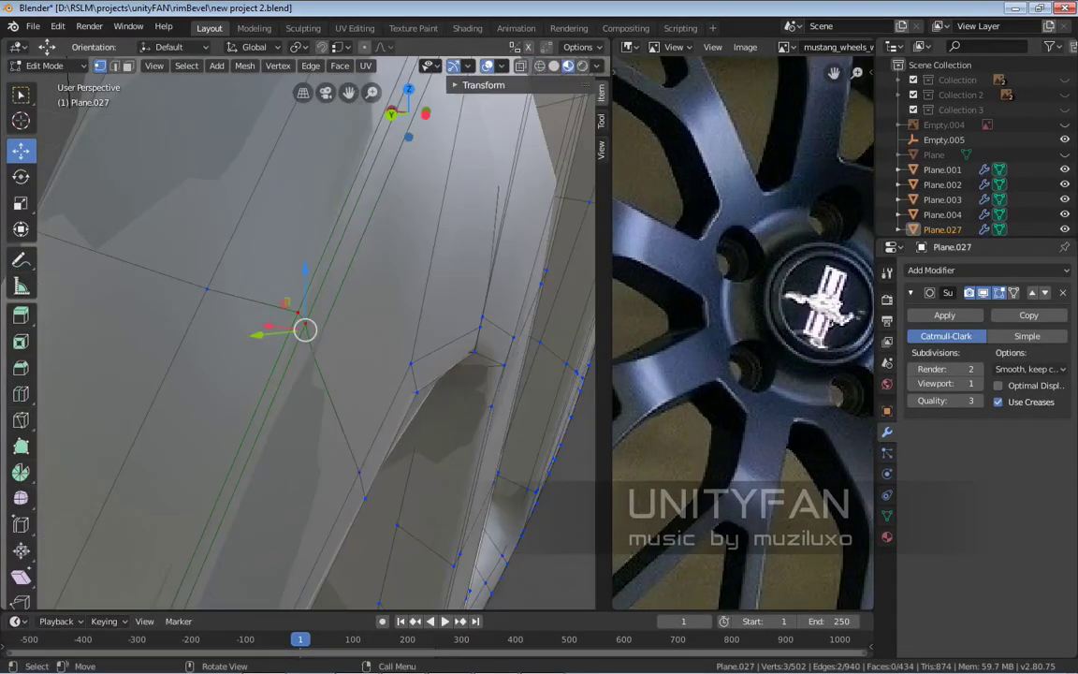
scroll(312, 391, "down", 2)
key("z")
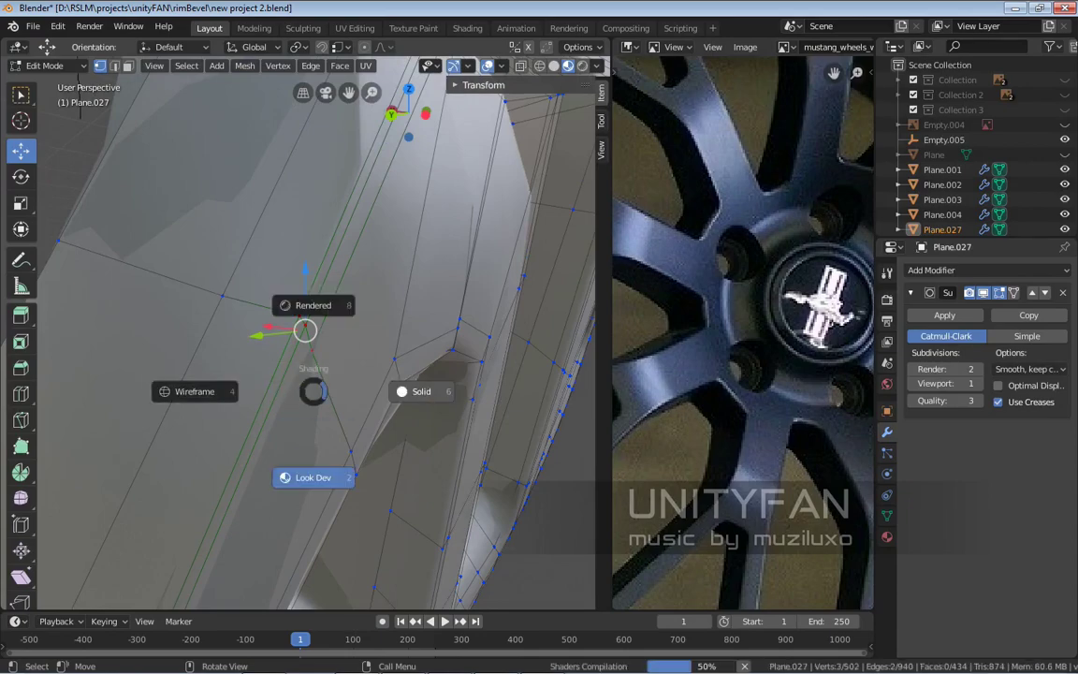
left_click(313, 477)
scroll(305, 328, "up", 4)
Reposition the selected spoke-base vertex and slide it left along Y
key("g")
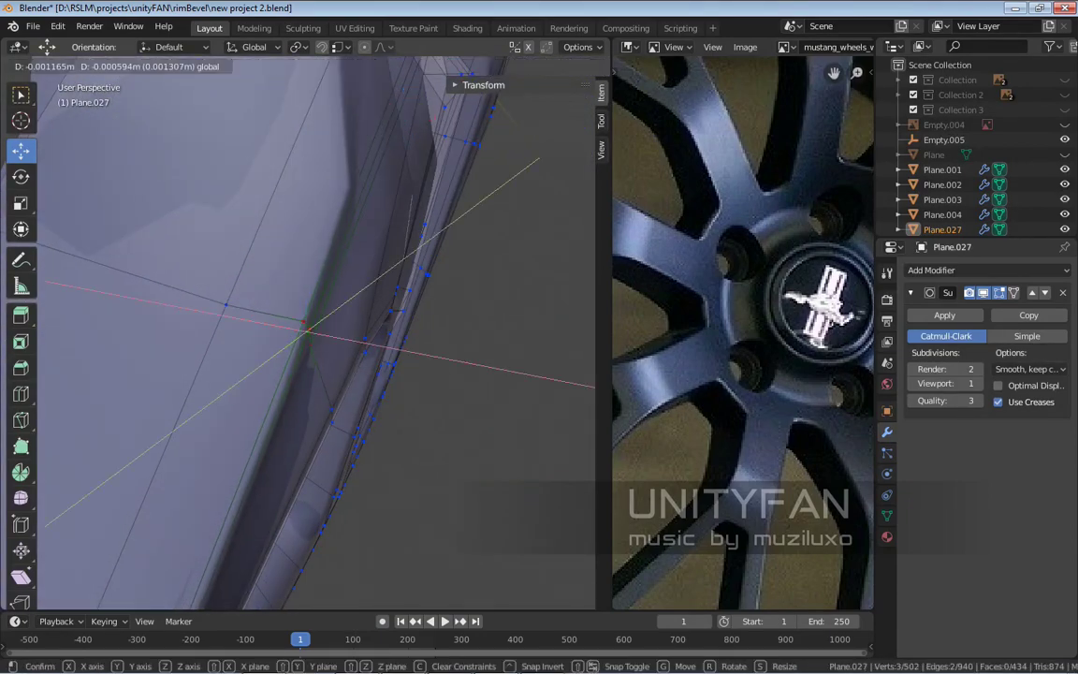
left_click(305, 327)
scroll(307, 326, "down", 4)
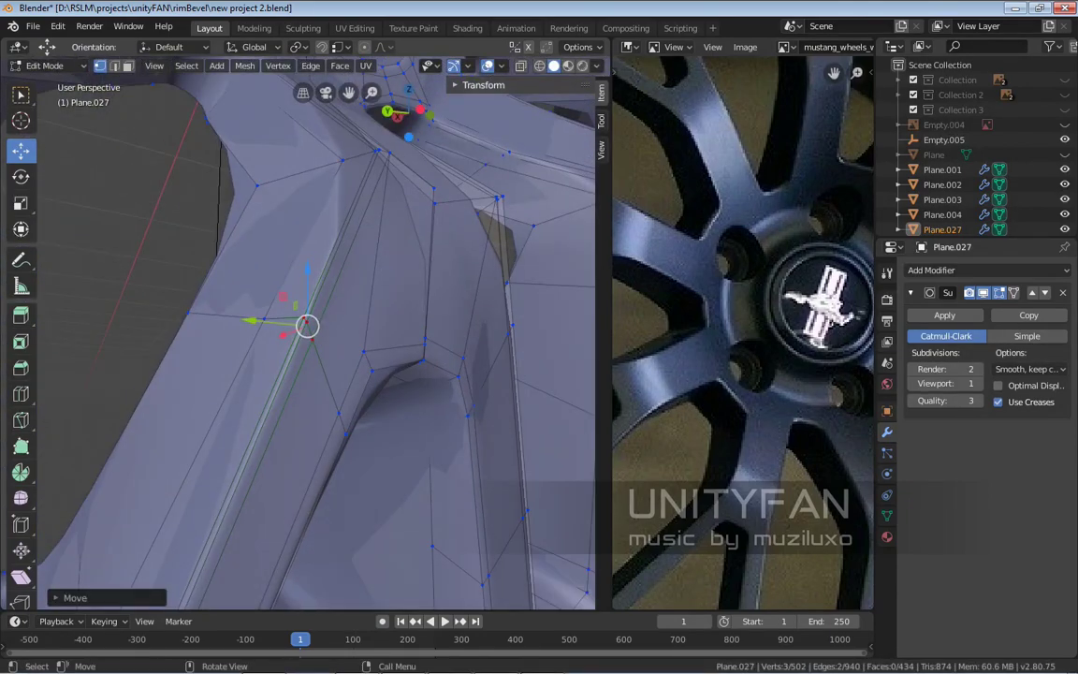
middle_click_drag(307, 326, 211, 335)
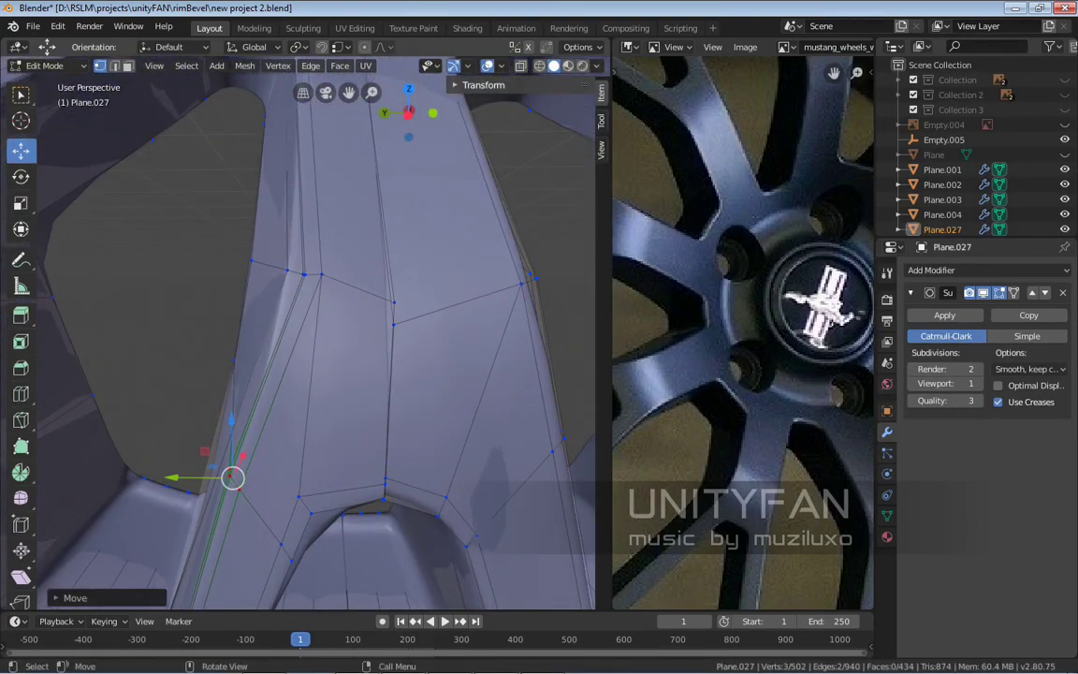
scroll(308, 346, "up", 3)
mouse_move(309, 347)
middle_mouse_down()
mouse_move(311, 402)
mouse_move(313, 345)
middle_mouse_up()
scroll(319, 374, "down", 3)
left_click_drag(233, 294, 178, 292)
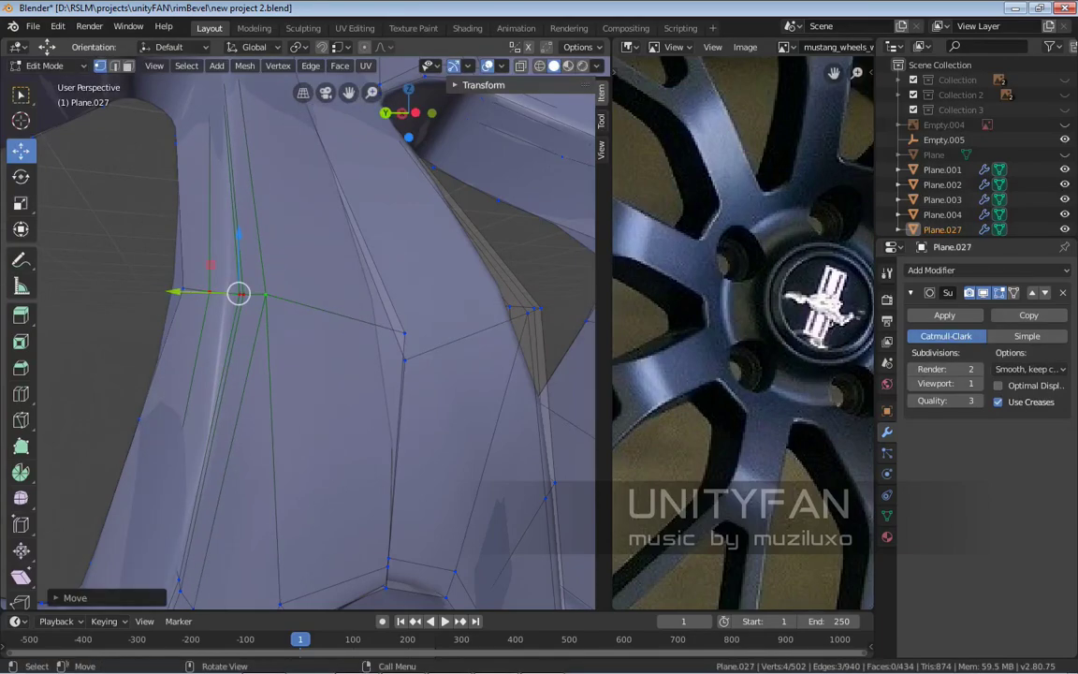
Lower the vertex along Z, then deselect all vertices
key("g")
key("z")
key("Return")
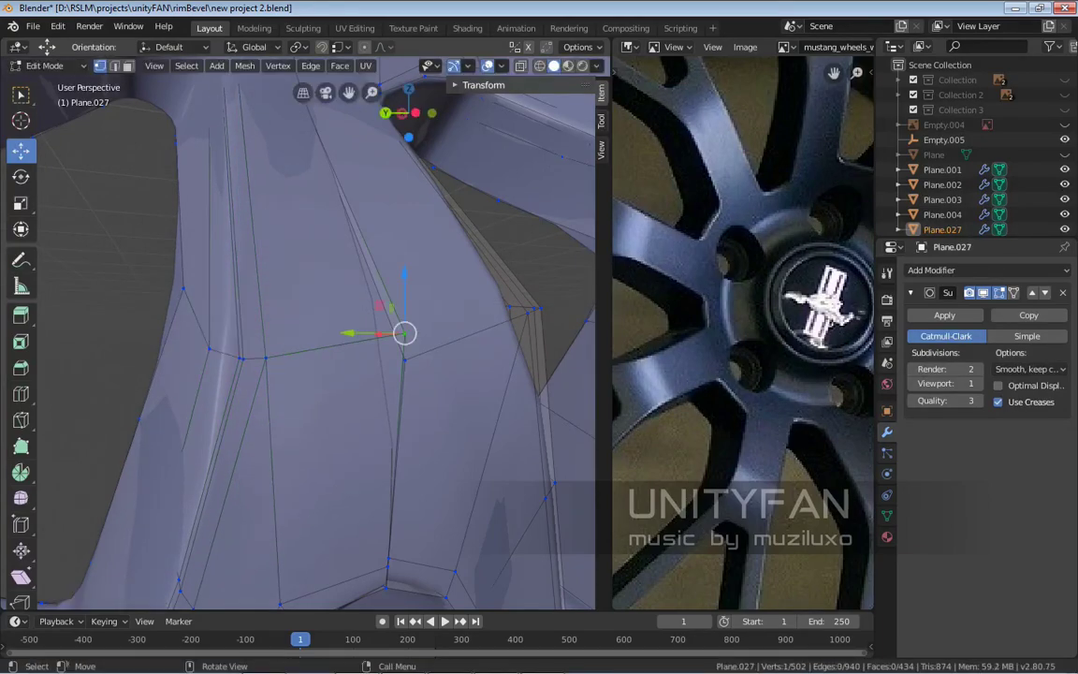
key("g")
key("Return")
middle_click_drag(309, 336, 360, 306)
key("alt+a")
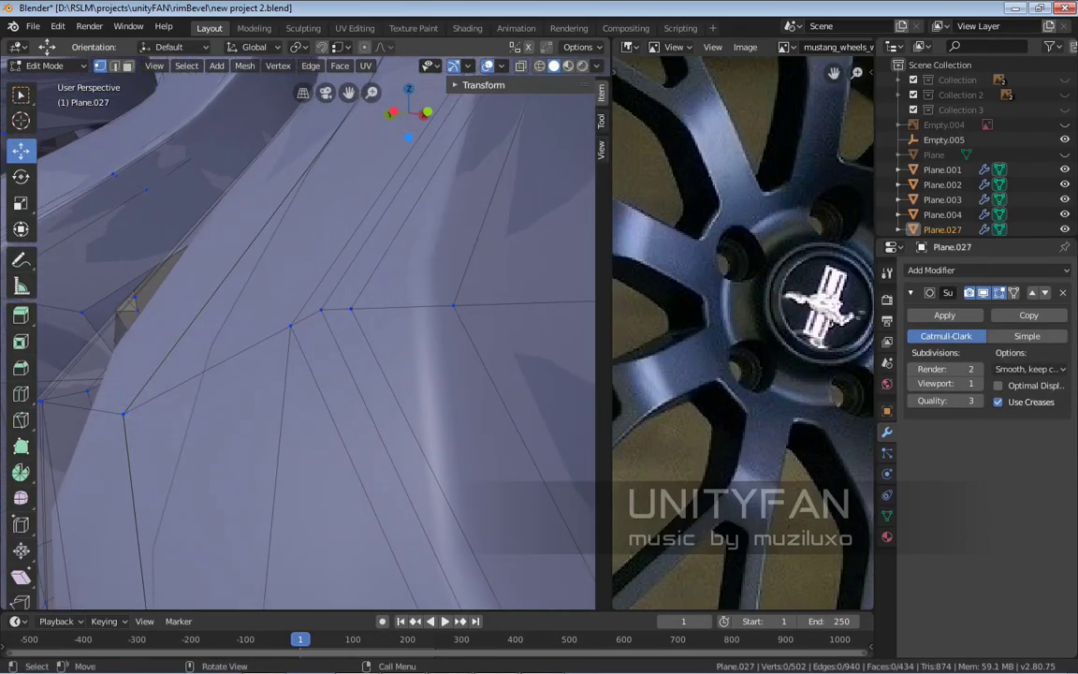
scroll(300, 327, "down", 15)
View the rim near-frontally, briefly enter Edit Mode in wireframe, and return to Object Mode
key("Tab")
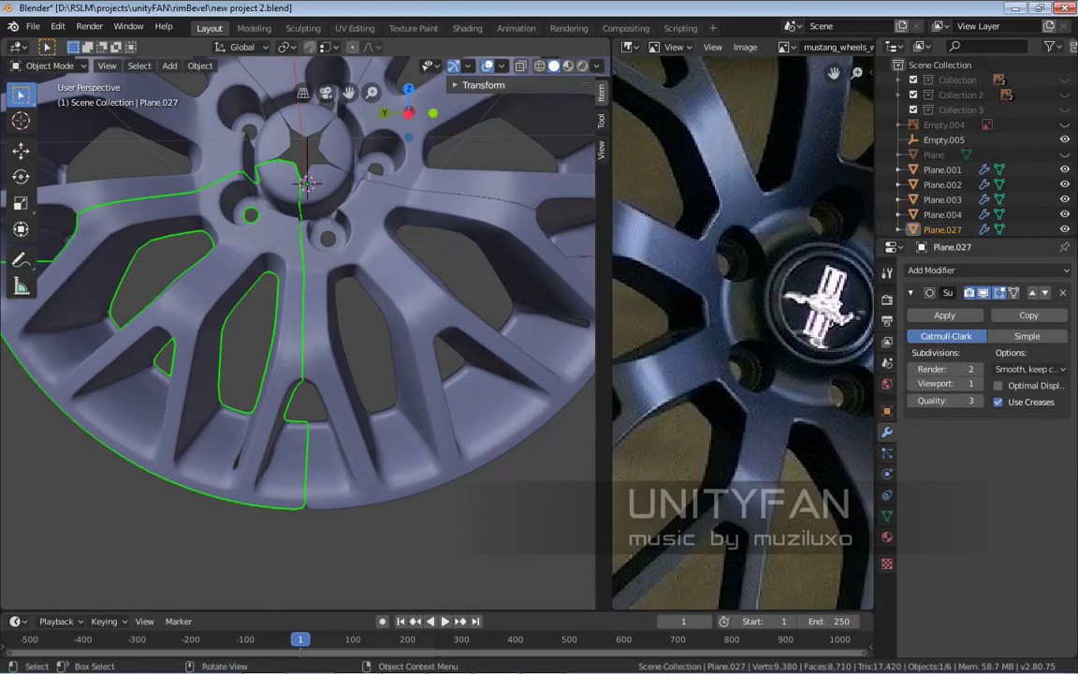
middle_click_drag(304, 269, 572, 388)
key("alt+a")
key("Tab")
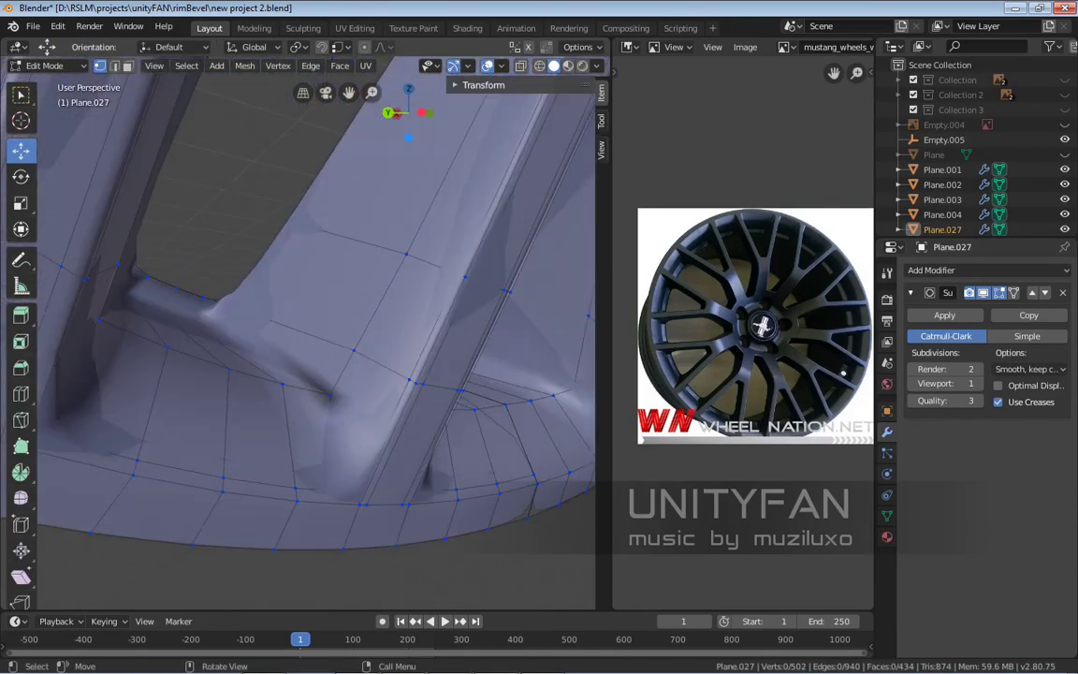
left_click(276, 380)
right_click(276, 375)
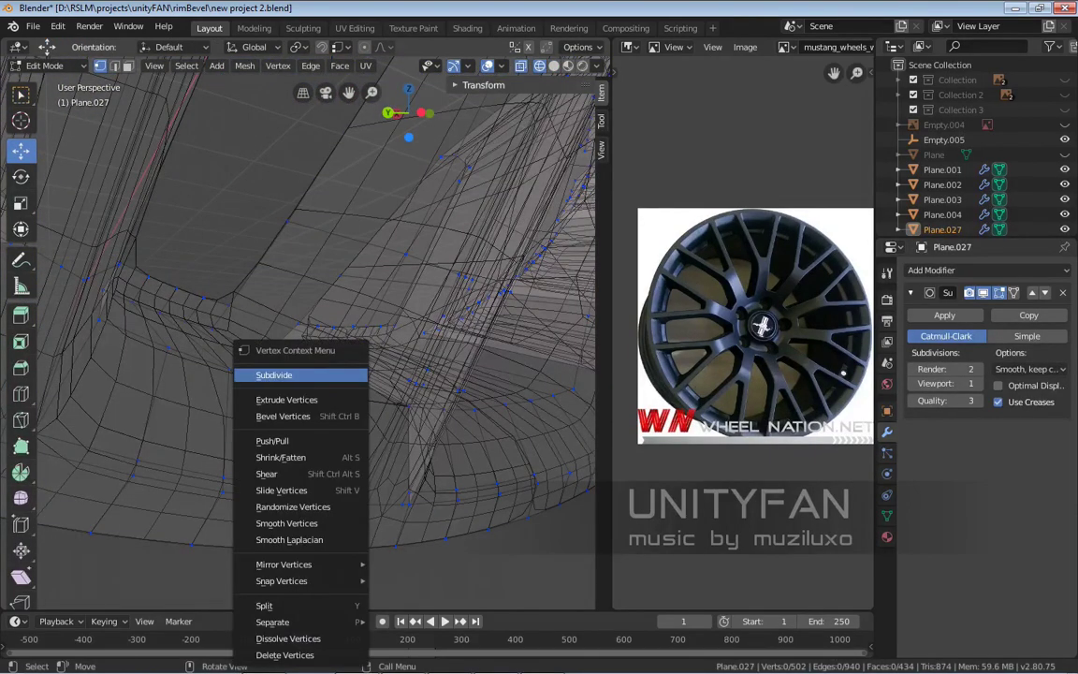
key("Escape")
key("Tab")
Apply Shade Flat to the rim and return the viewport to solid shading
right_click(209, 397)
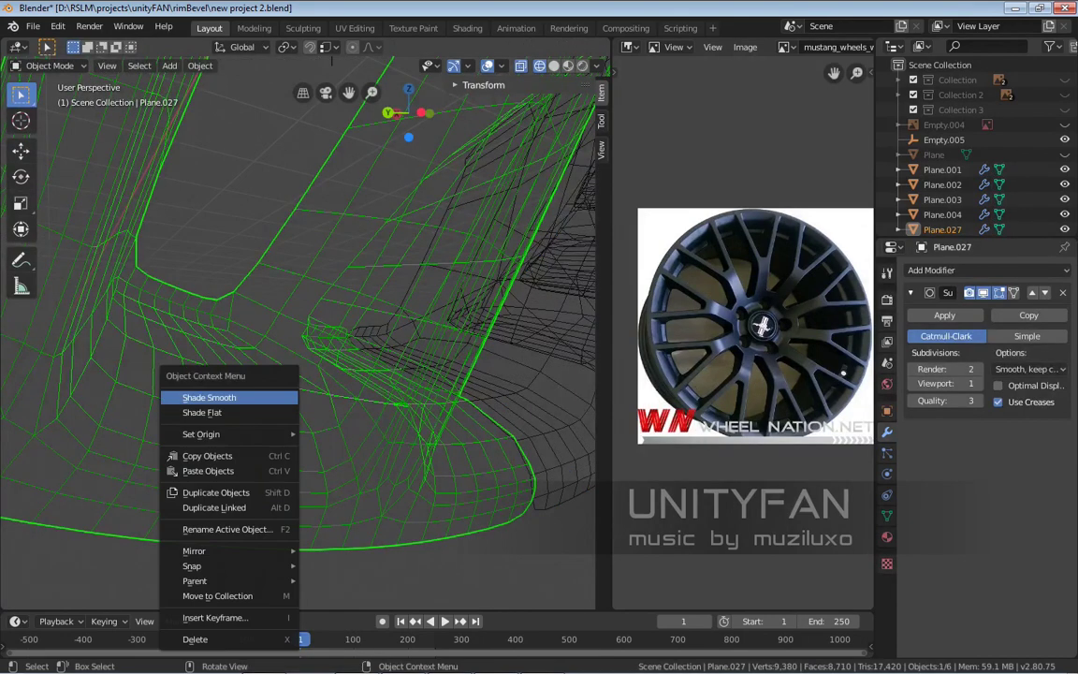
left_click(202, 412)
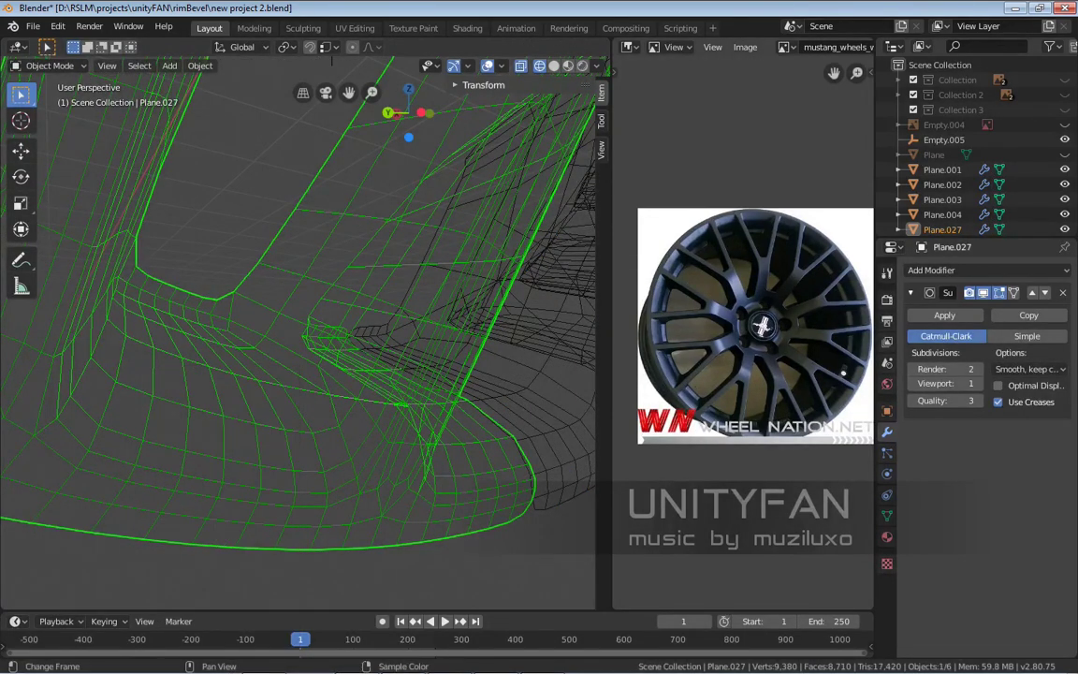
scroll(540, 353, "up", 2)
key("z")
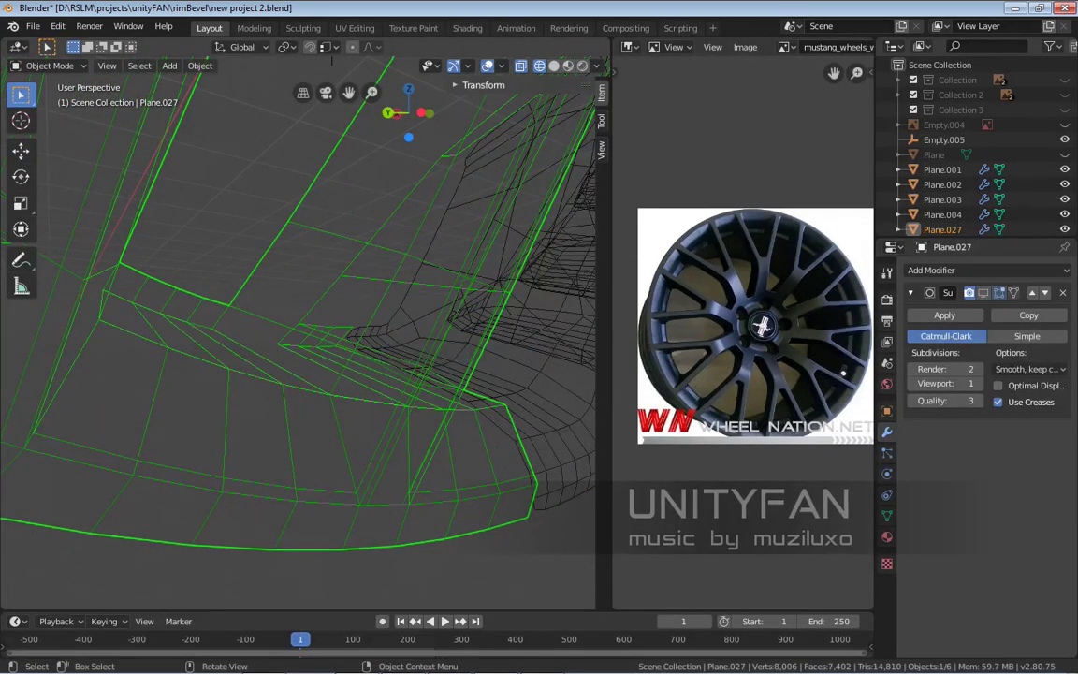
middle_click_drag(298, 328, 309, 323)
left_click(384, 365)
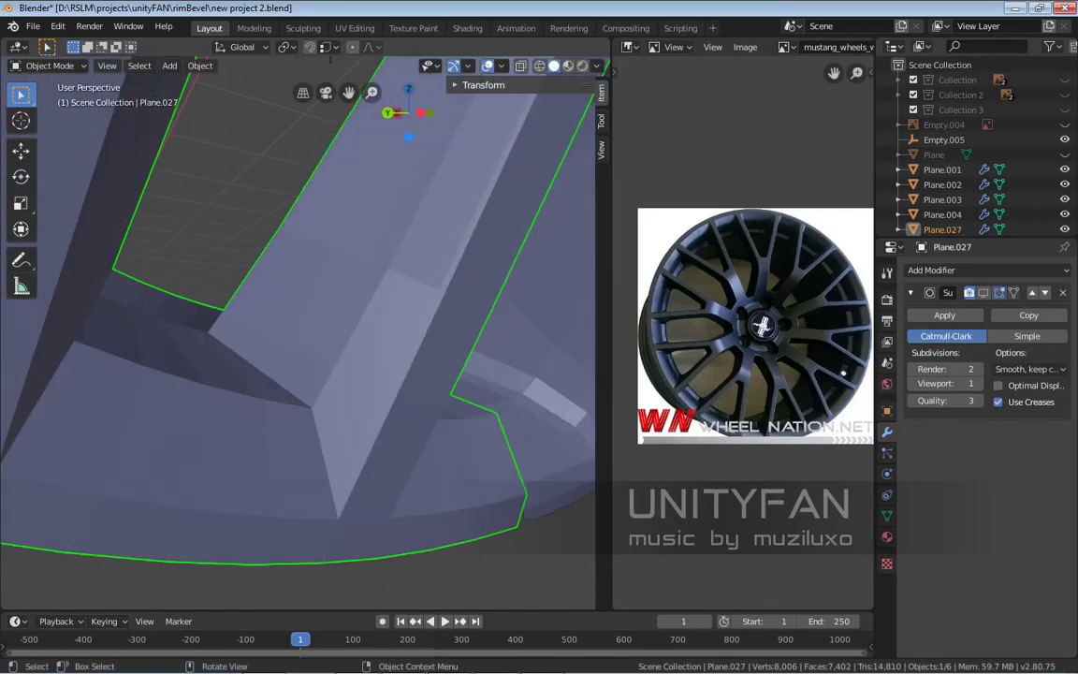
Try moving a spoke-base vertex in Edit Mode, undo it, and go back to Object Mode
key("Tab")
middle_click_drag(383, 364, 393, 356)
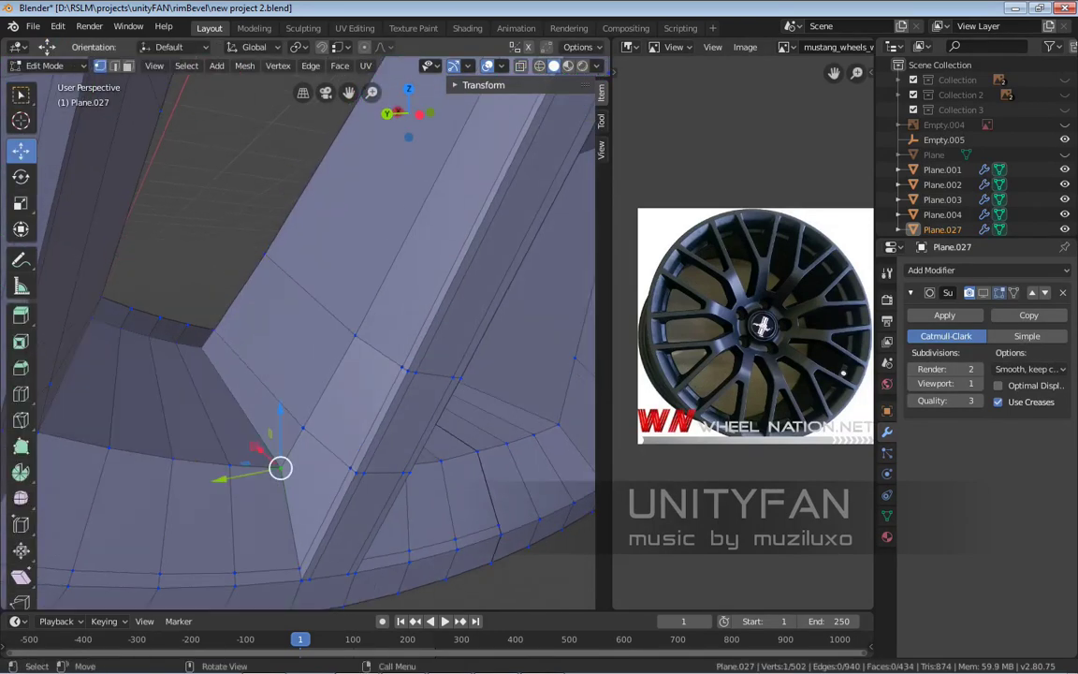
left_click_drag(280, 468, 265, 440)
key("ctrl+z")
scroll(297, 333, "down", 5)
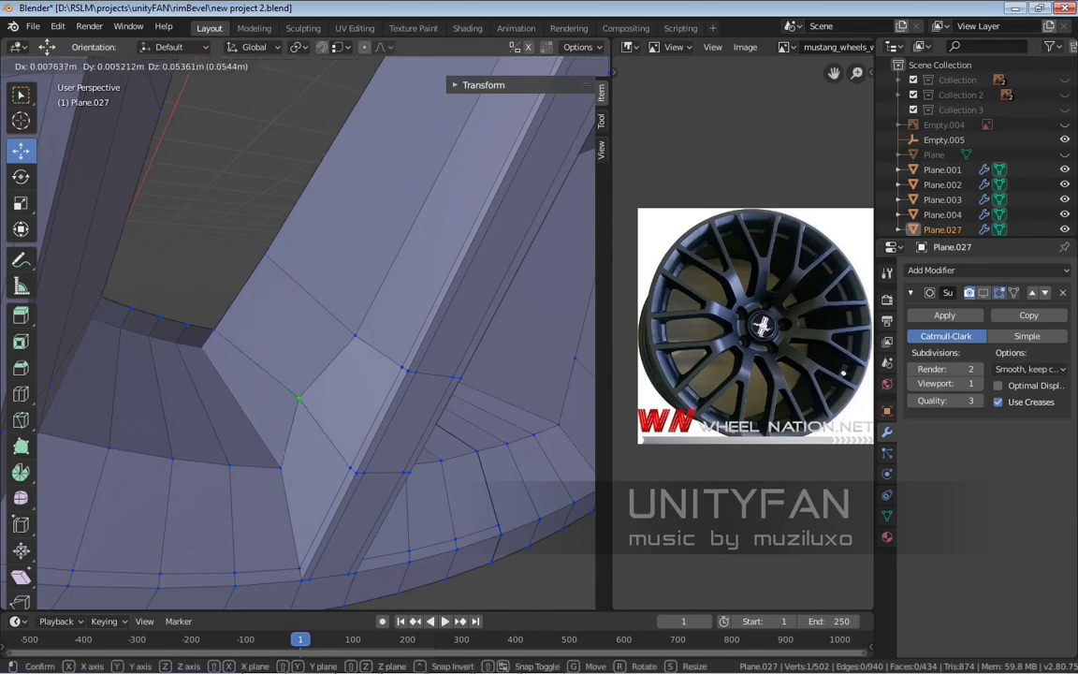
scroll(300, 356, "up", 6)
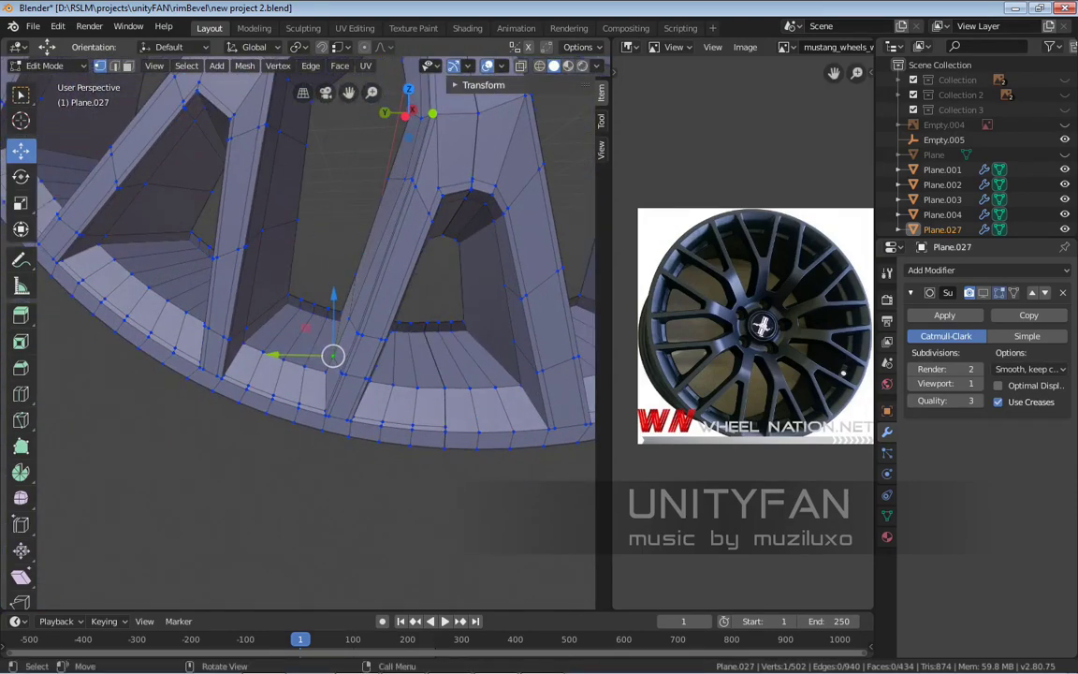
scroll(309, 374, "up", 2)
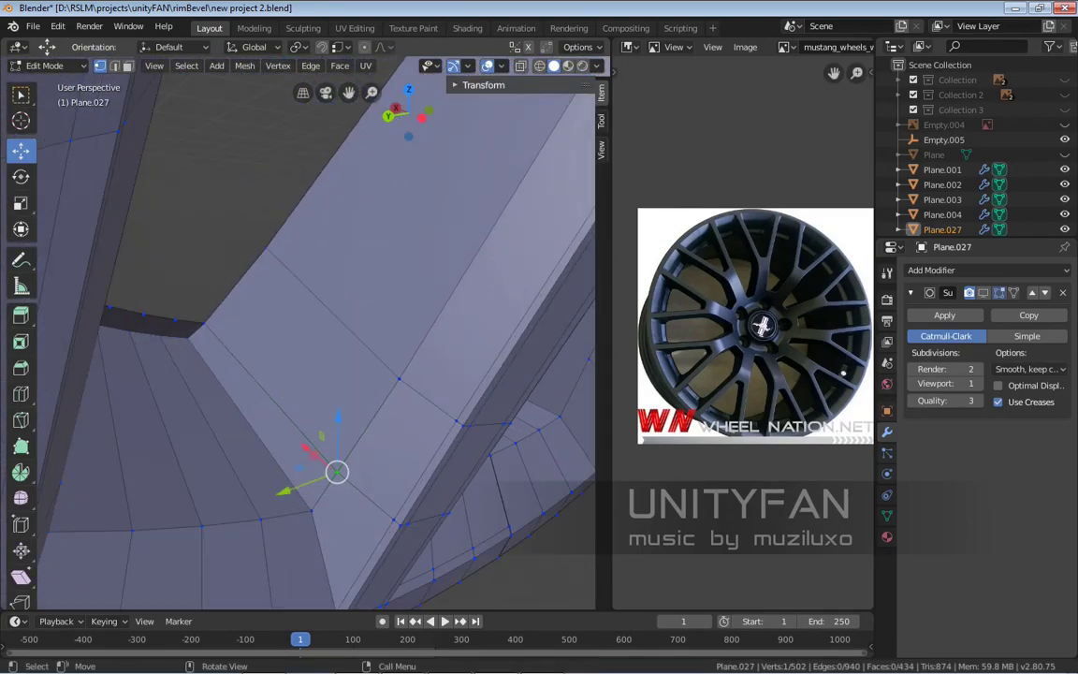
key("Tab")
scroll(308, 374, "up", 3)
scroll(298, 333, "down", 4)
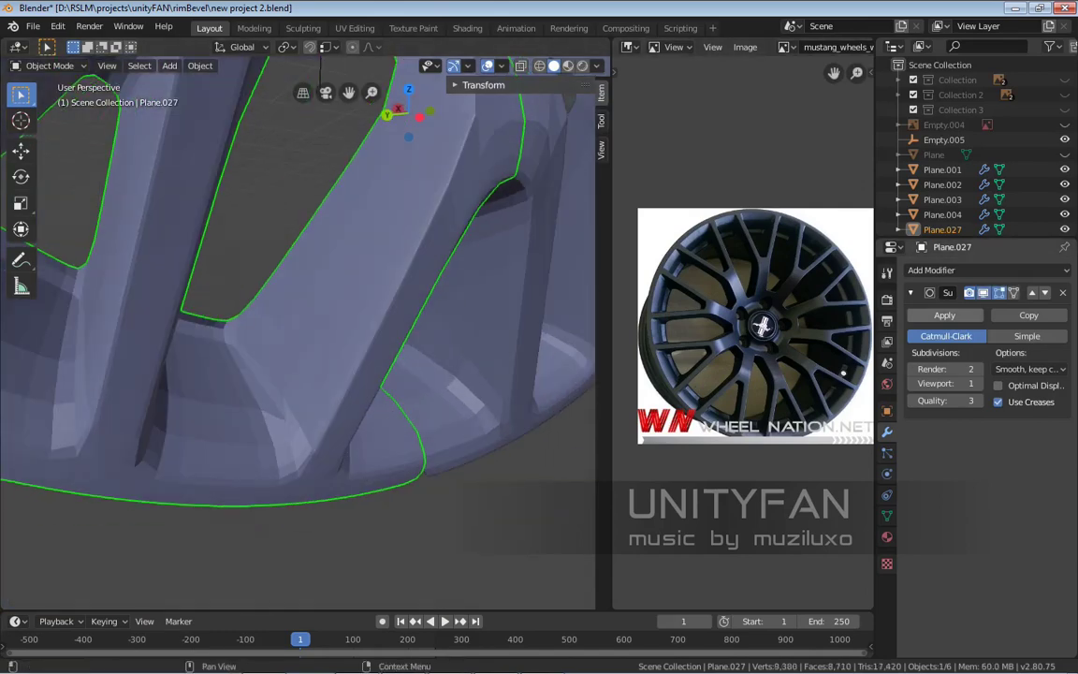
Apply Shade Smooth, then pull the spoke-base vertex down and left in Edit Mode
right_click(318, 359)
left_click(326, 344)
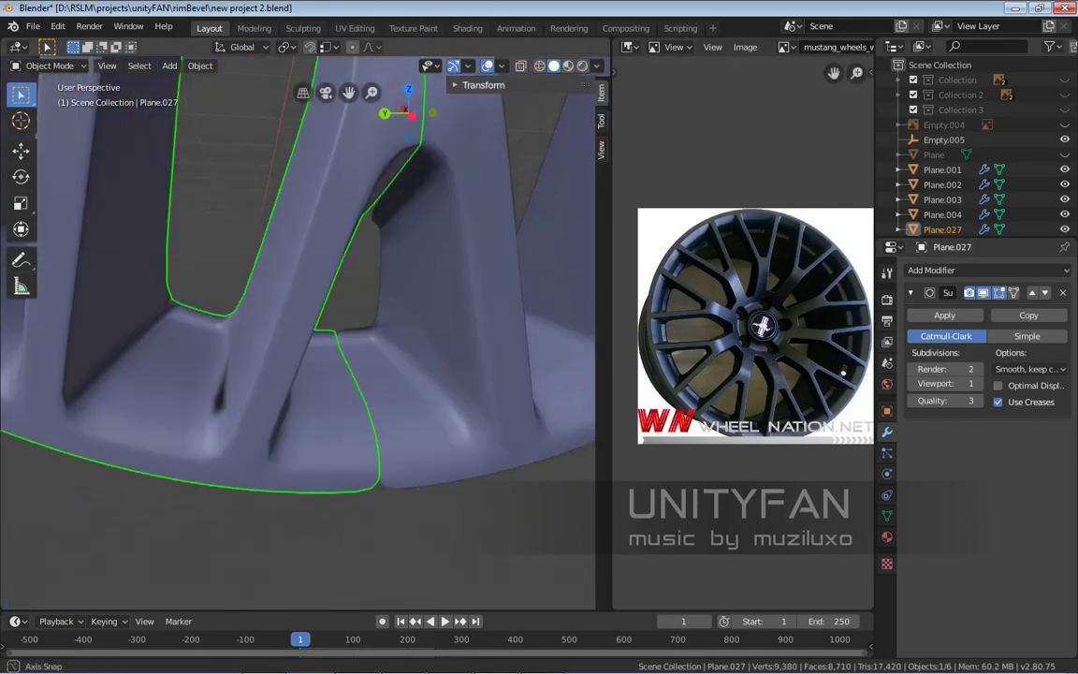
mouse_move(325, 345)
middle_mouse_down()
mouse_move(379, 326)
mouse_move(356, 327)
middle_mouse_up()
key("Tab")
mouse_move(310, 374)
left_mouse_down()
mouse_move(285, 430)
mouse_move(300, 385)
left_mouse_up()
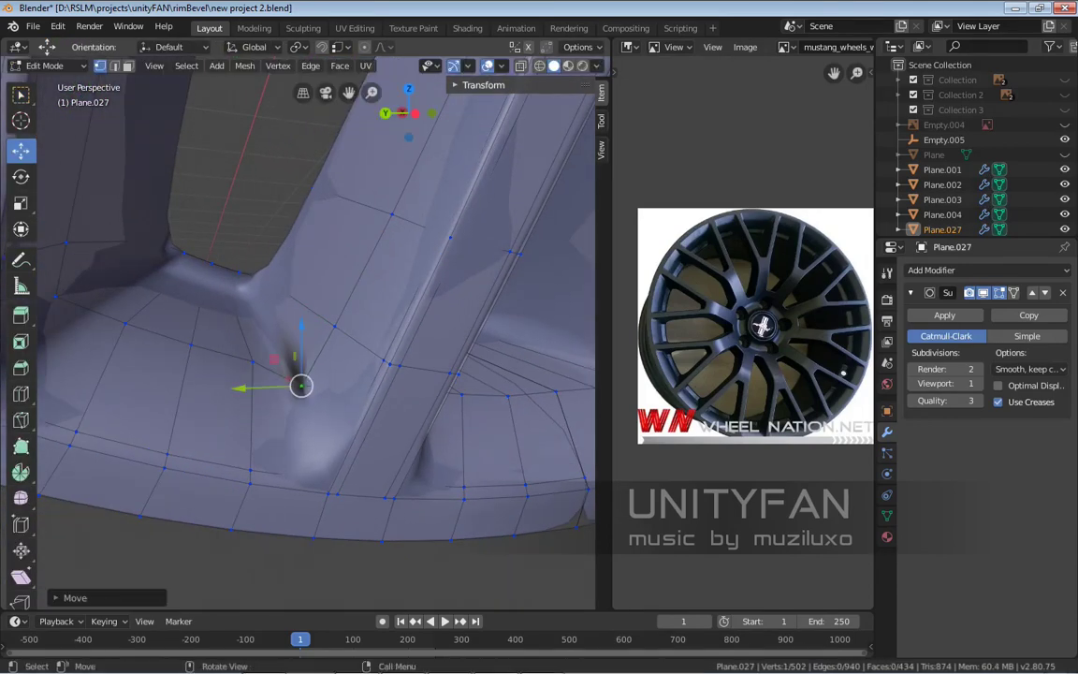
middle_click_drag(308, 374, 89, 337)
Add an edge loop around the spoke with Loop Cut and slide it into place
left_click(21, 393)
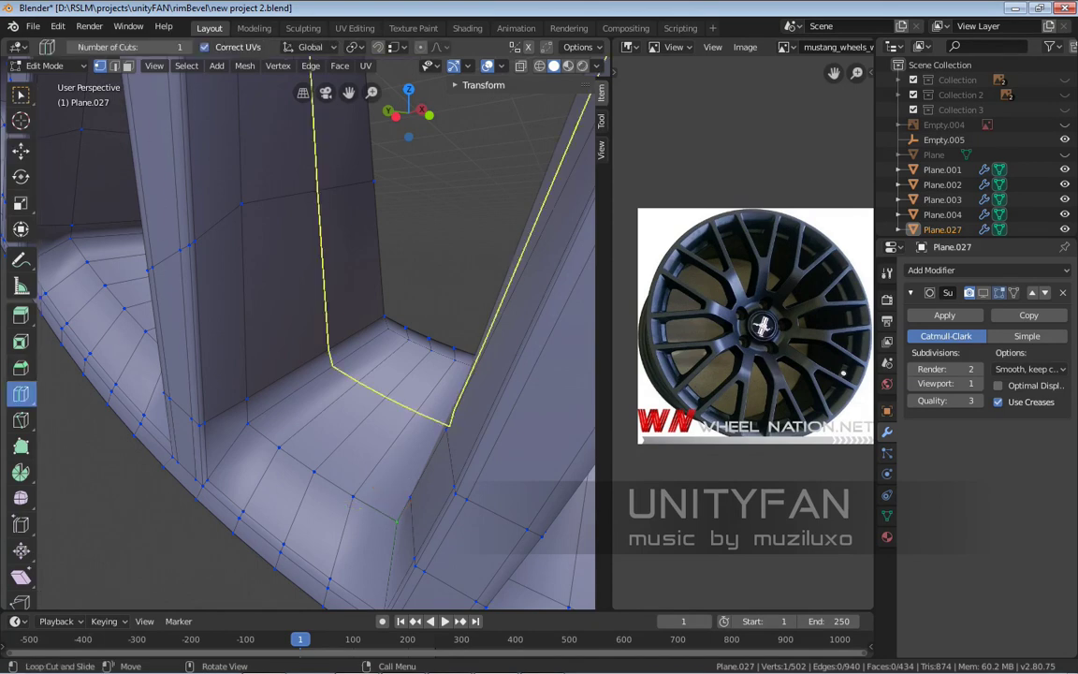
left_click_drag(375, 389, 281, 411)
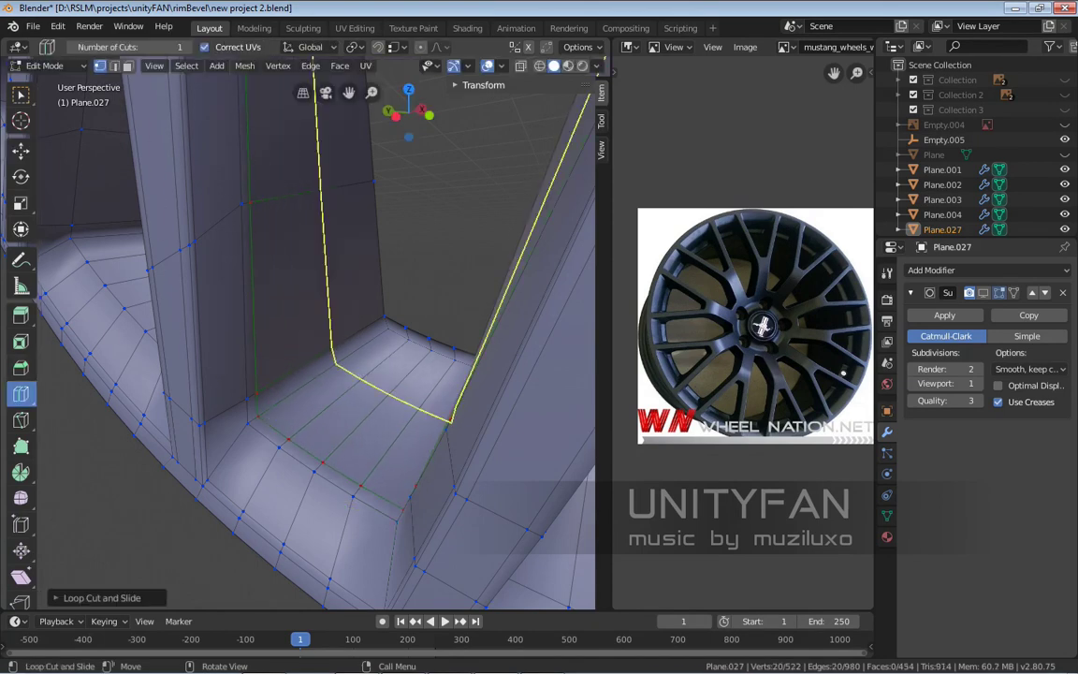
key("w")
key("Tab")
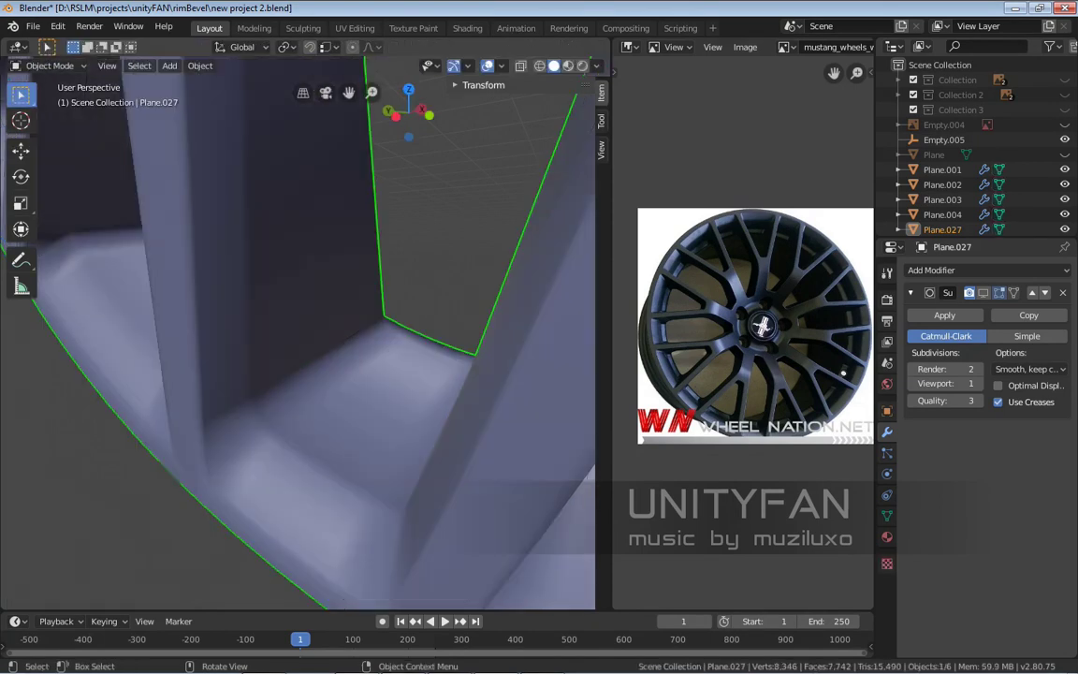
scroll(298, 332, "down", 5)
Orbit around the wheel and re-enter Edit Mode on Plane.027
middle_click_drag(299, 327, 346, 60)
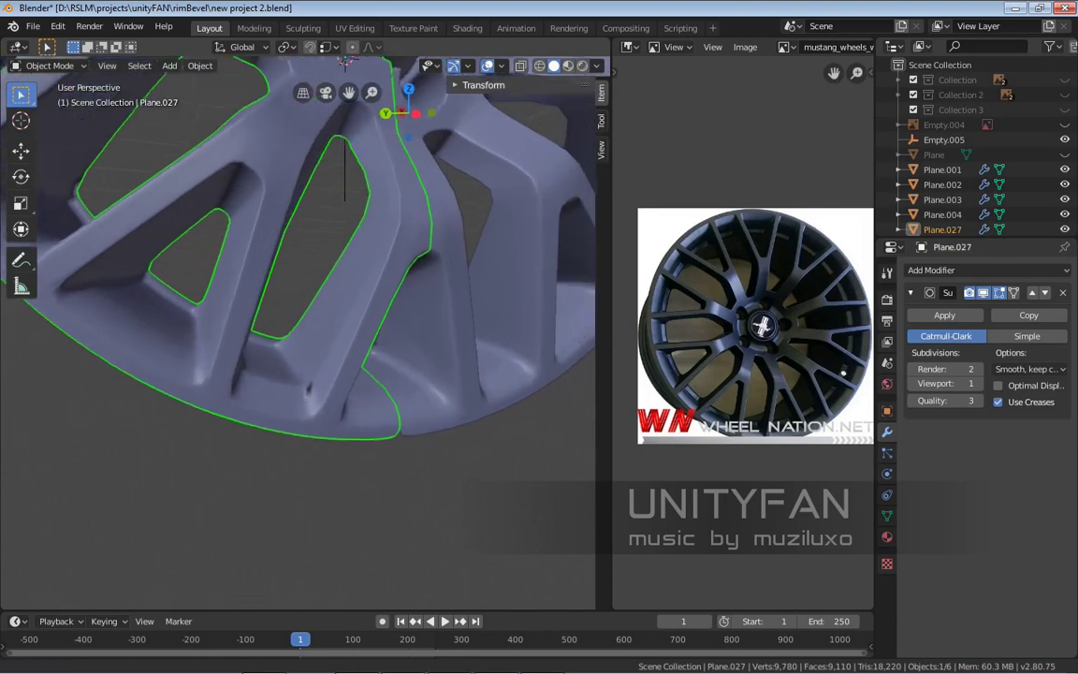
scroll(298, 332, "up", 8)
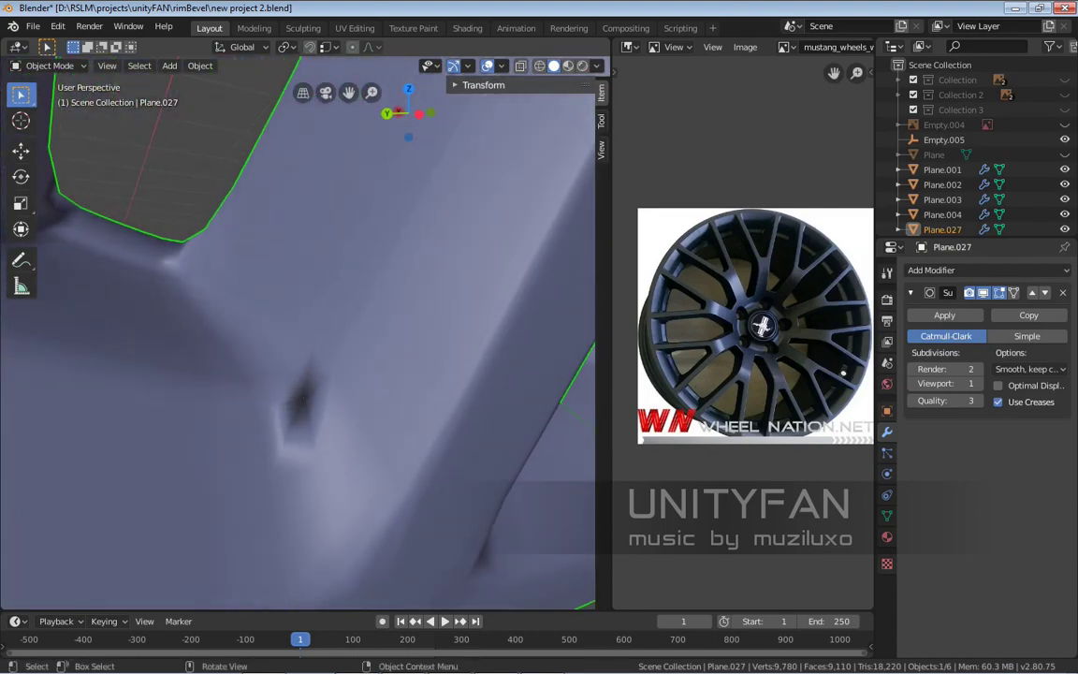
middle_click_drag(298, 332, 350, 326)
scroll(337, 314, "down", 5)
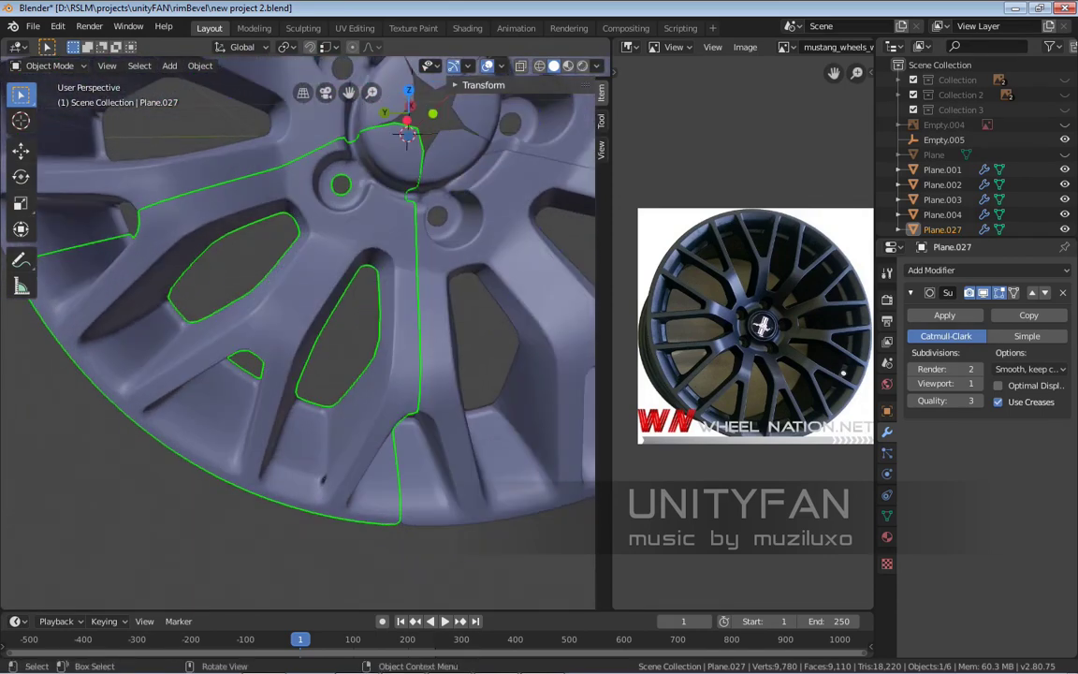
key("Tab")
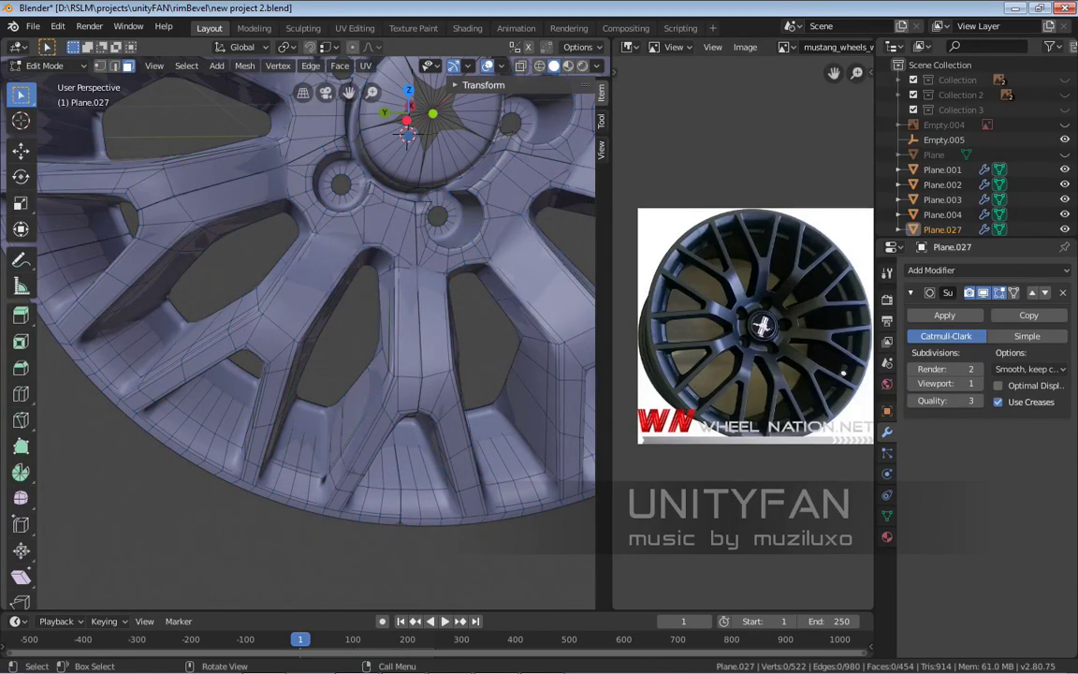
Select all geometry and run Mesh > Normals > Recalculate Outside
key("a")
left_click(244, 66)
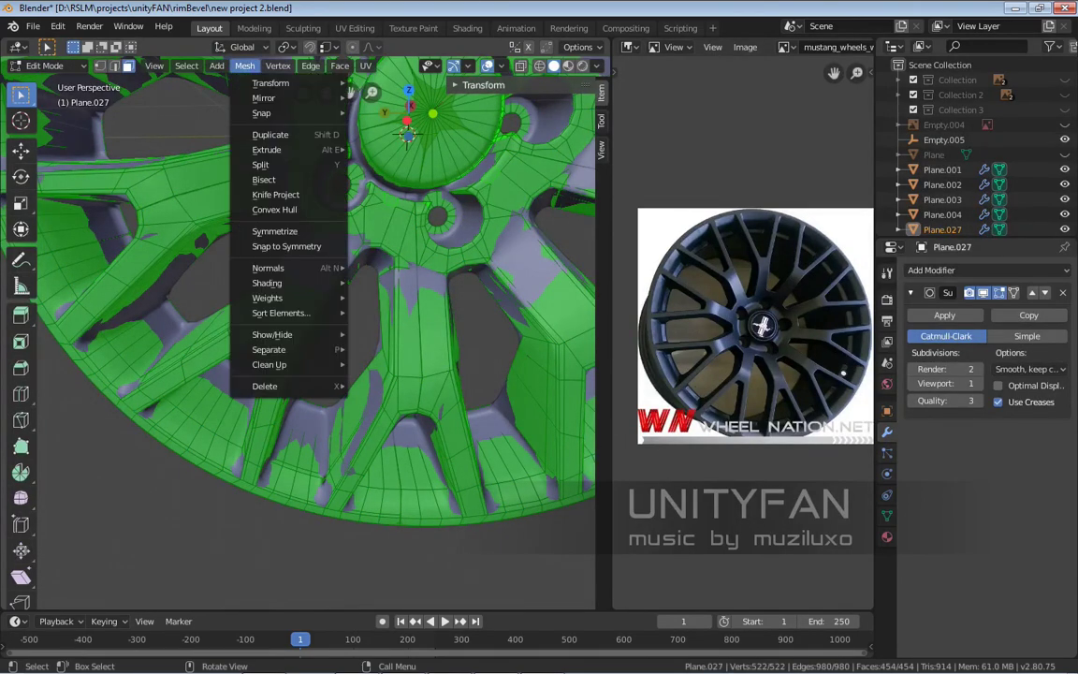
mouse_move(271, 267)
left_click(408, 282)
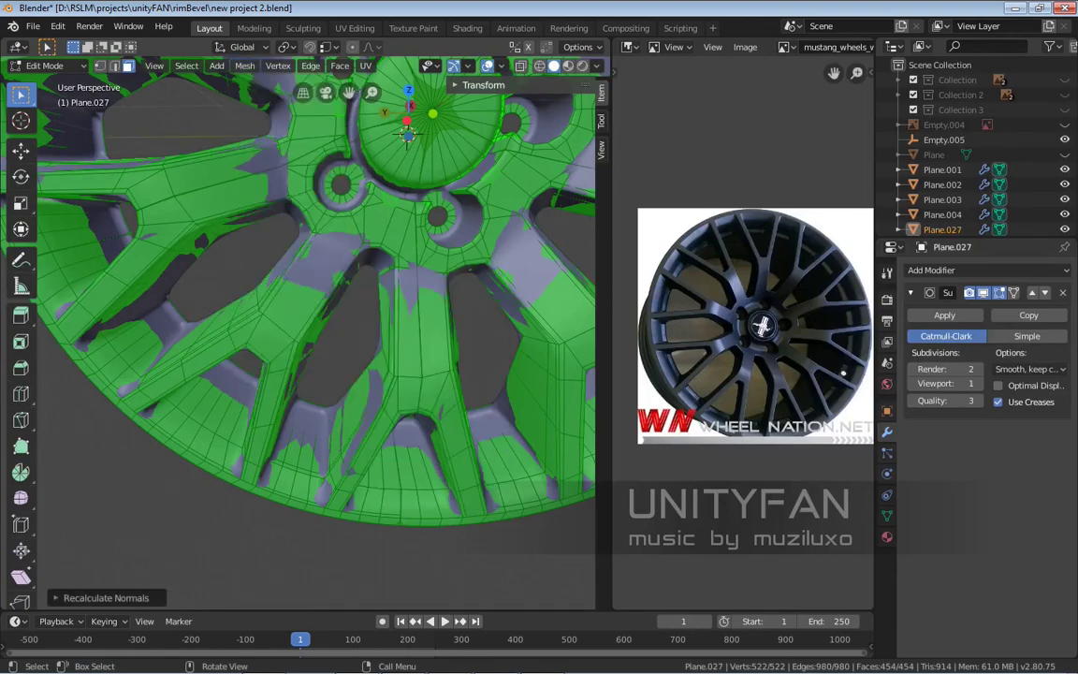
key("Tab")
Toggle between Object and Edit Mode to check the recalculated shading
scroll(297, 332, "up", 8)
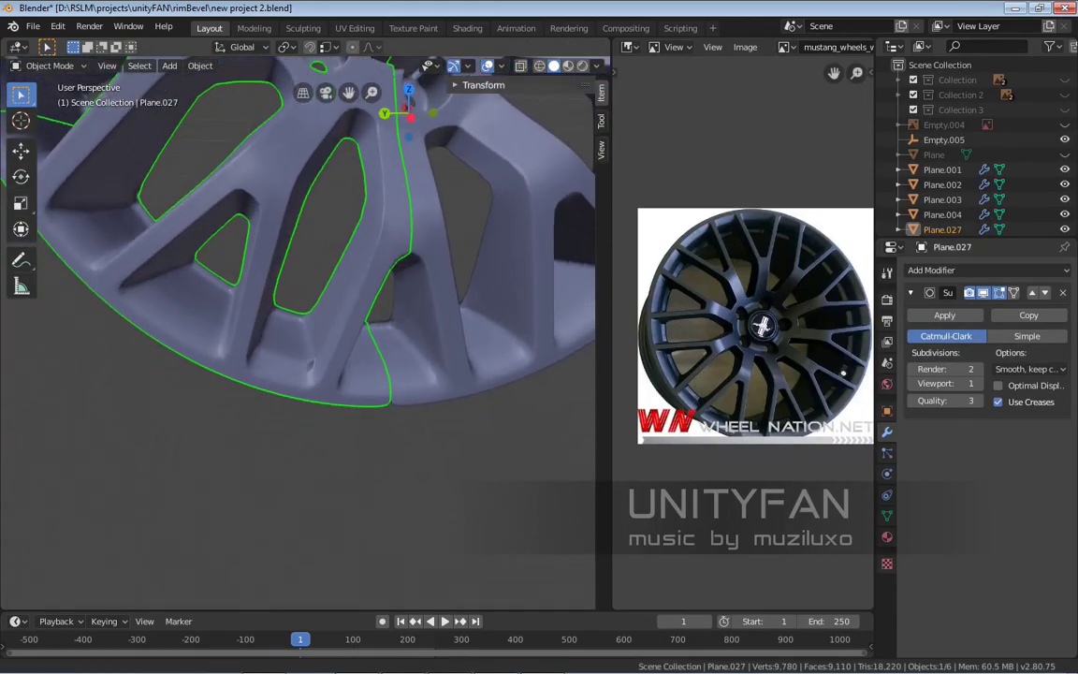
scroll(298, 332, "up", 4)
key("Tab")
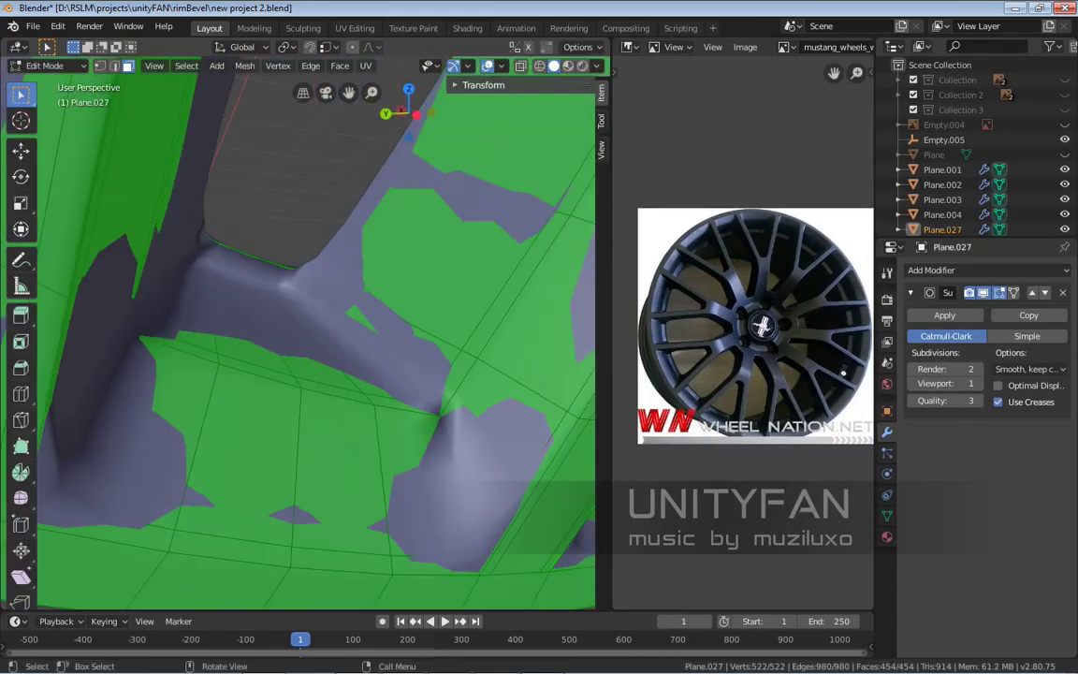
middle_click_drag(439, 412, 393, 384, "shift")
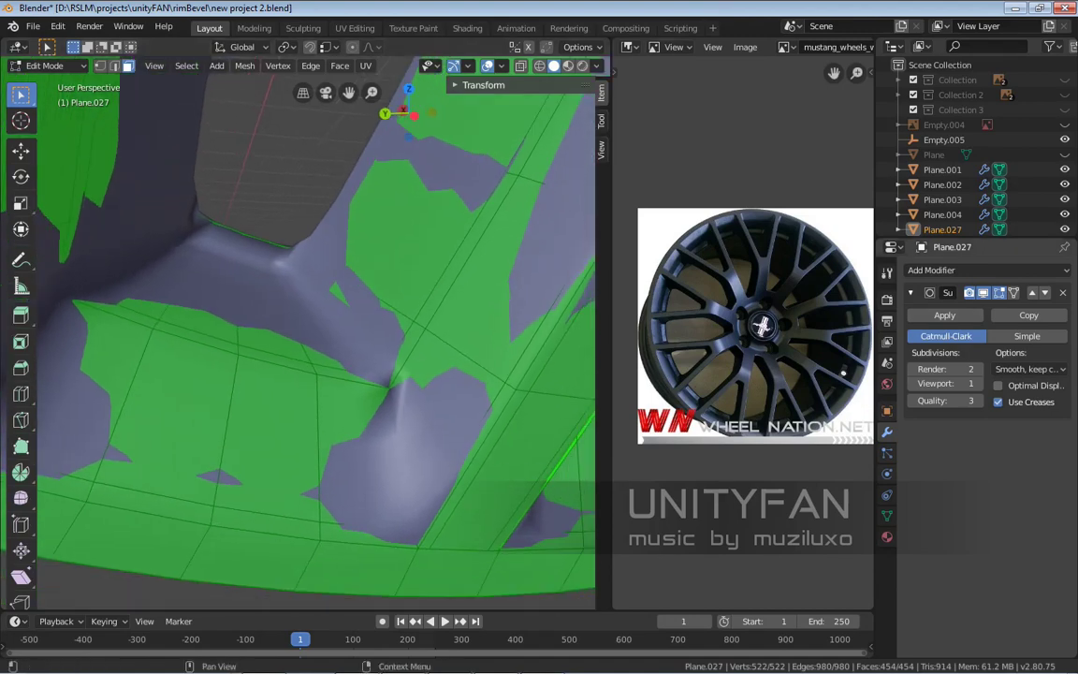
key("a")
key("Tab")
scroll(298, 332, "down", 3)
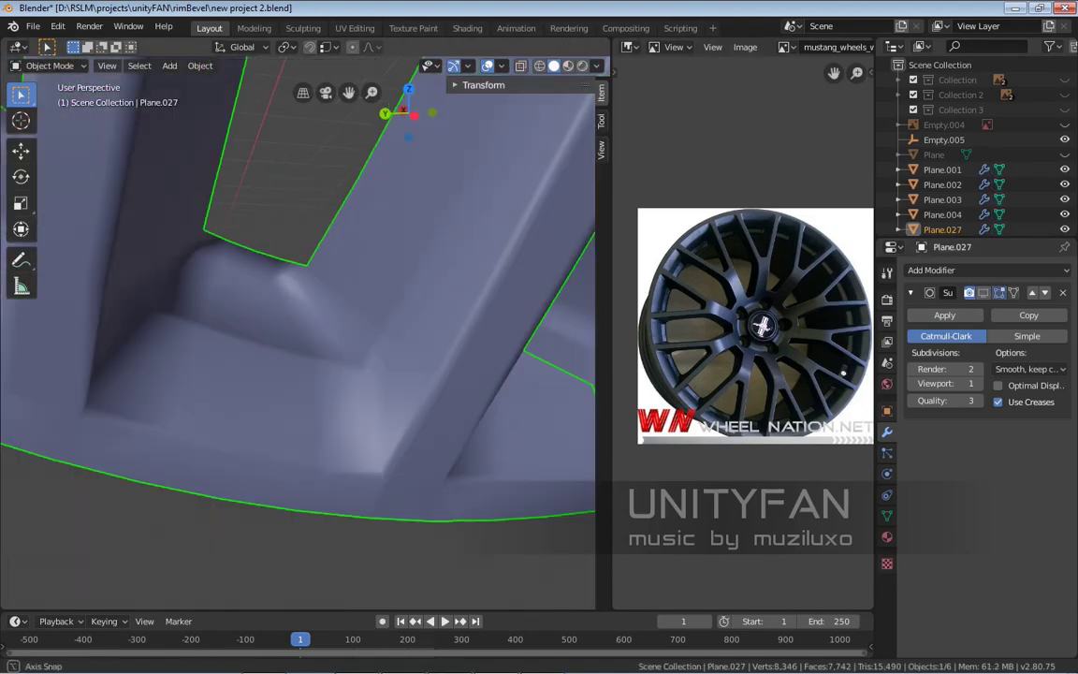
key("Tab")
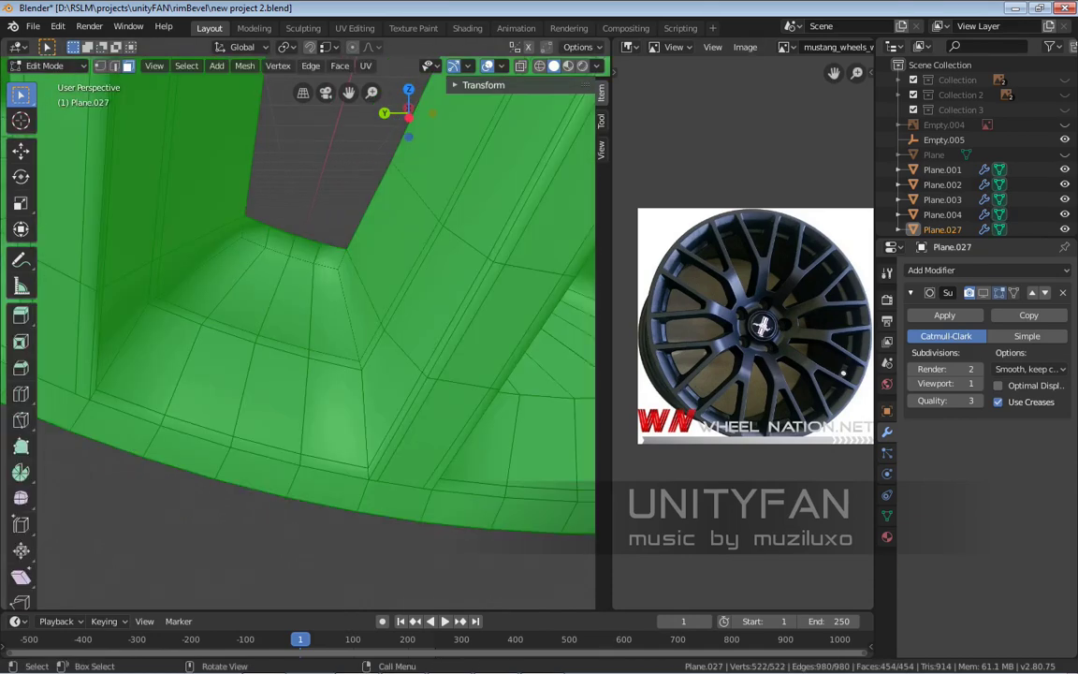
In vertex select mode, nudge a spoke-base vertex slightly along Y
key("1")
left_click(383, 383)
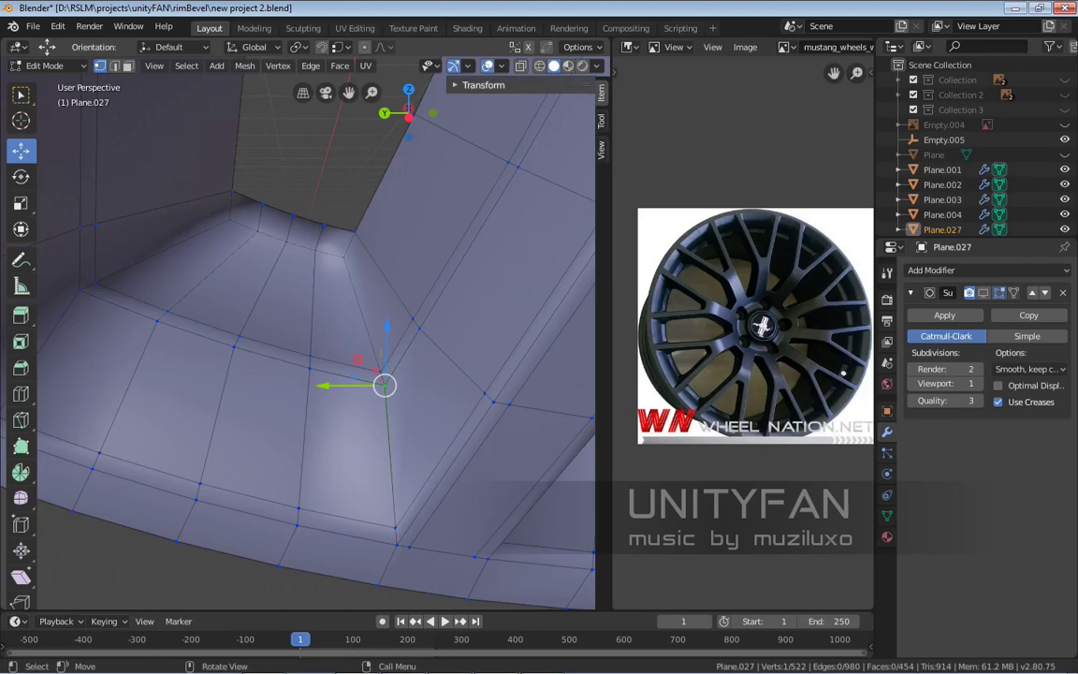
key("g")
key("y")
key("Return")
scroll(300, 327, "down", 4)
middle_click_drag(300, 327, 243, 309)
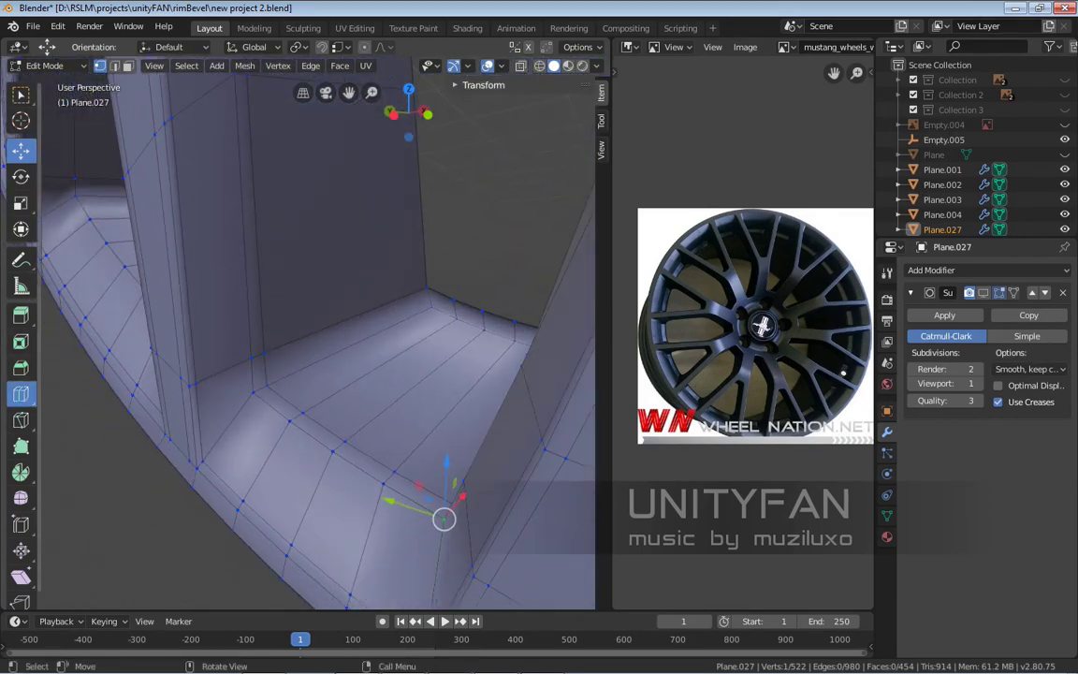
Add an edge loop at the spoke base, then view the object with changed shading in Object Mode
left_click(21, 394)
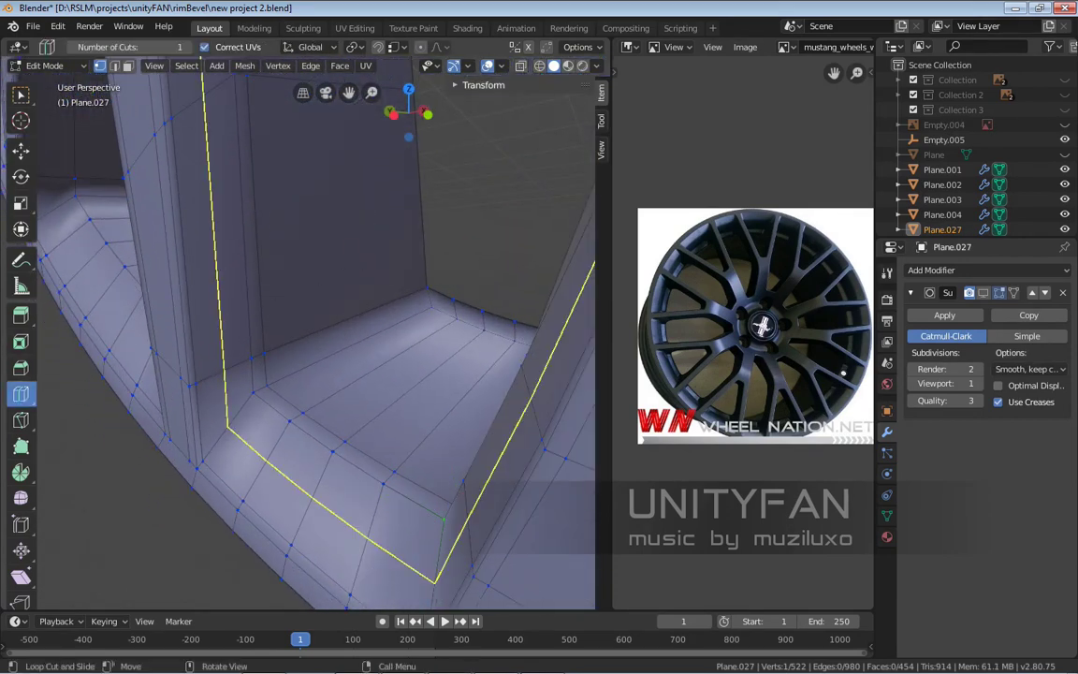
left_click(305, 431)
key("Tab")
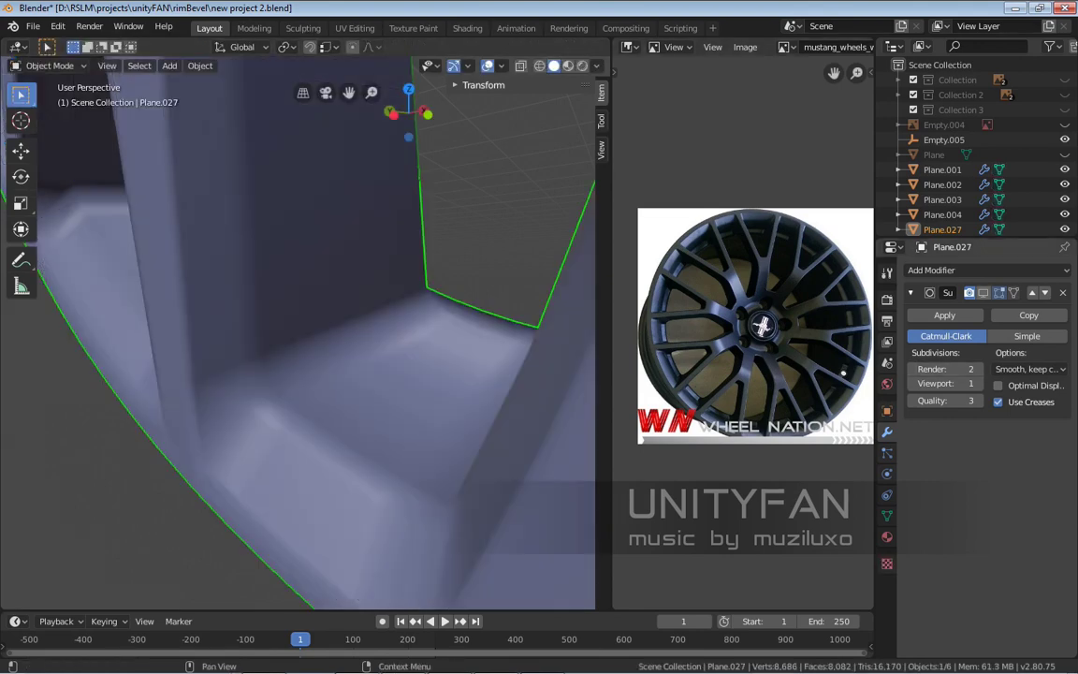
right_click(374, 413)
left_click(374, 427)
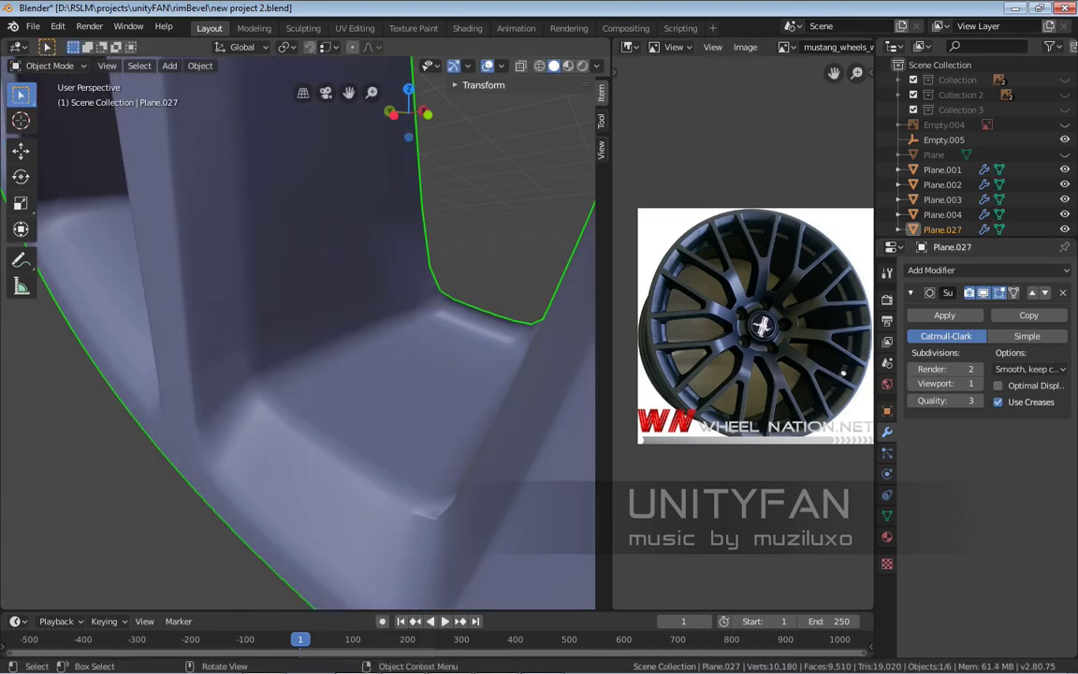
middle_click_drag(374, 427, 257, 299)
scroll(300, 337, "up", 6)
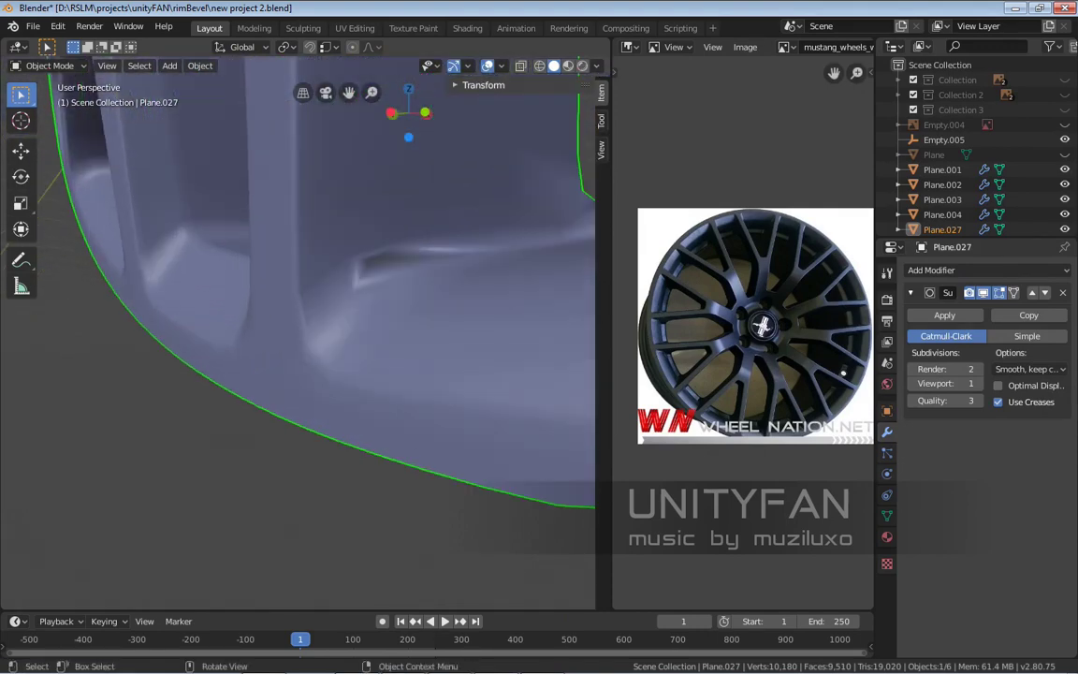
Back in Edit Mode, inspect the new loop in wireframe and X-ray views, then return to solid
key("Tab")
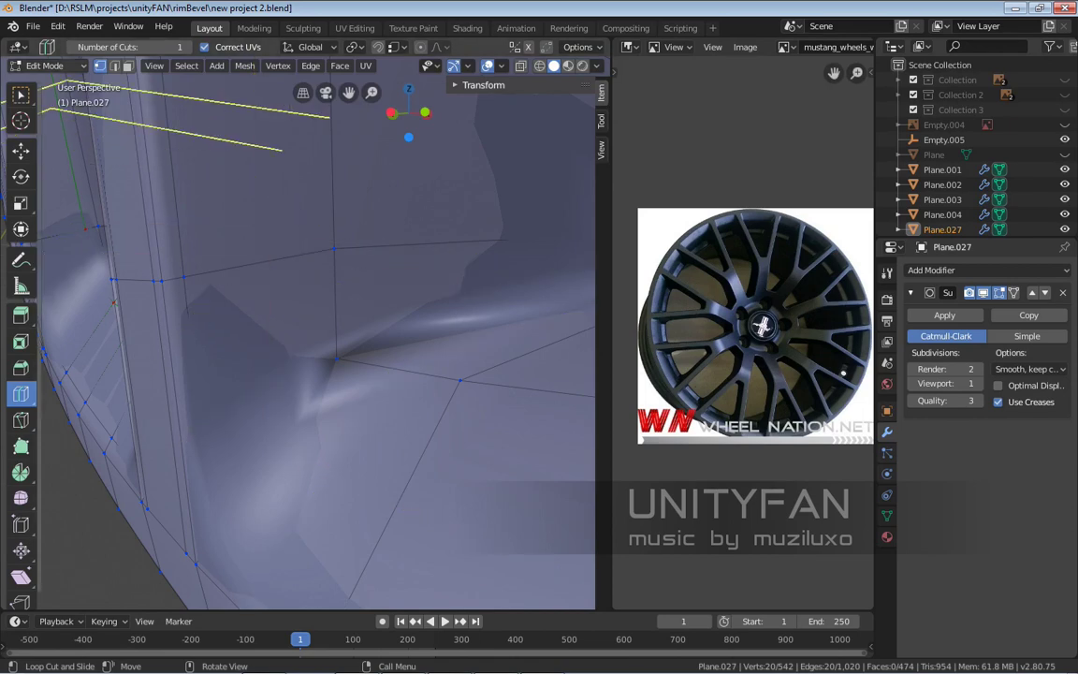
key("w")
key("z")
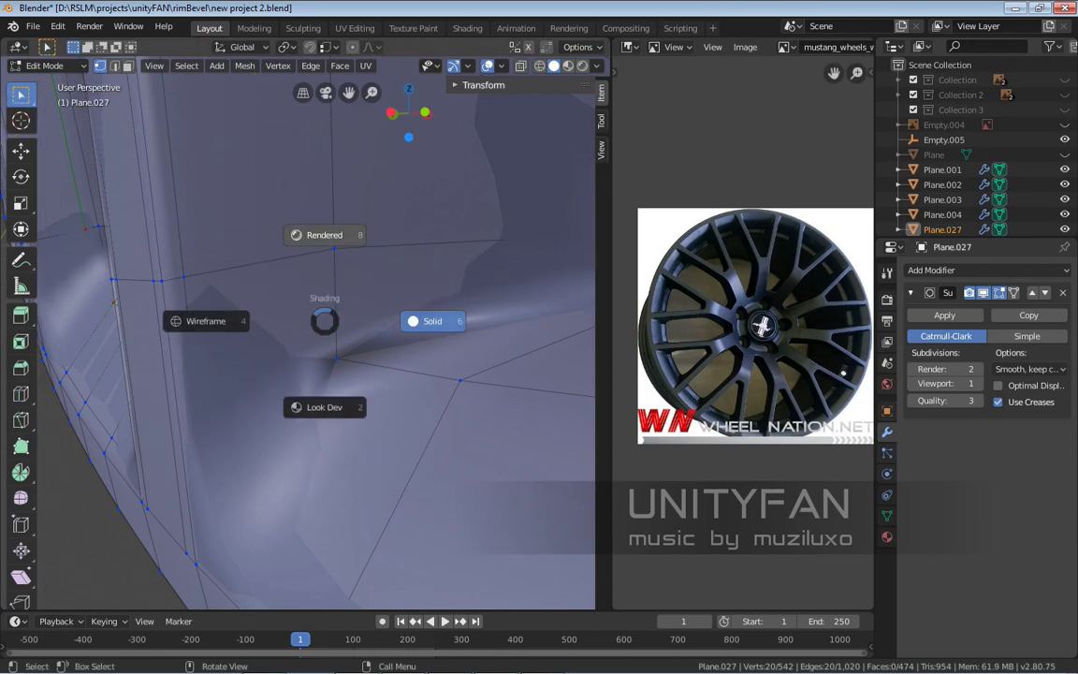
key("4")
mouse_move(421, 321)
middle_mouse_down()
mouse_move(117, 256)
mouse_move(257, 228)
middle_mouse_up()
key("shift+z")
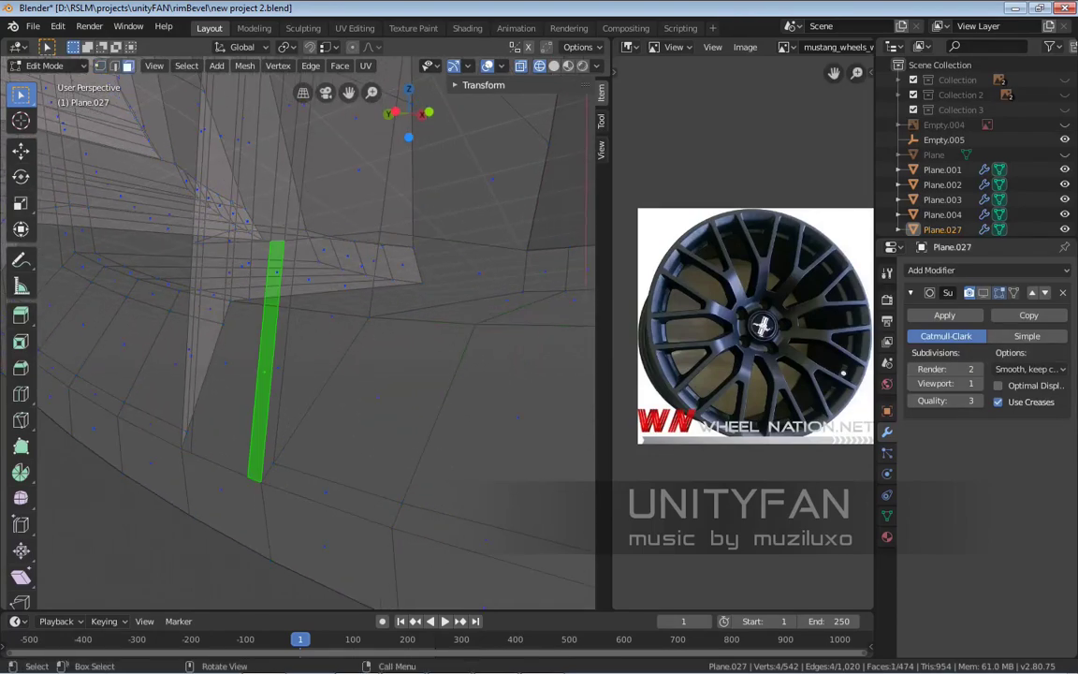
scroll(257, 227, "down", 3)
middle_click_drag(257, 228, 430, 191)
scroll(313, 217, "up", 5)
key("6")
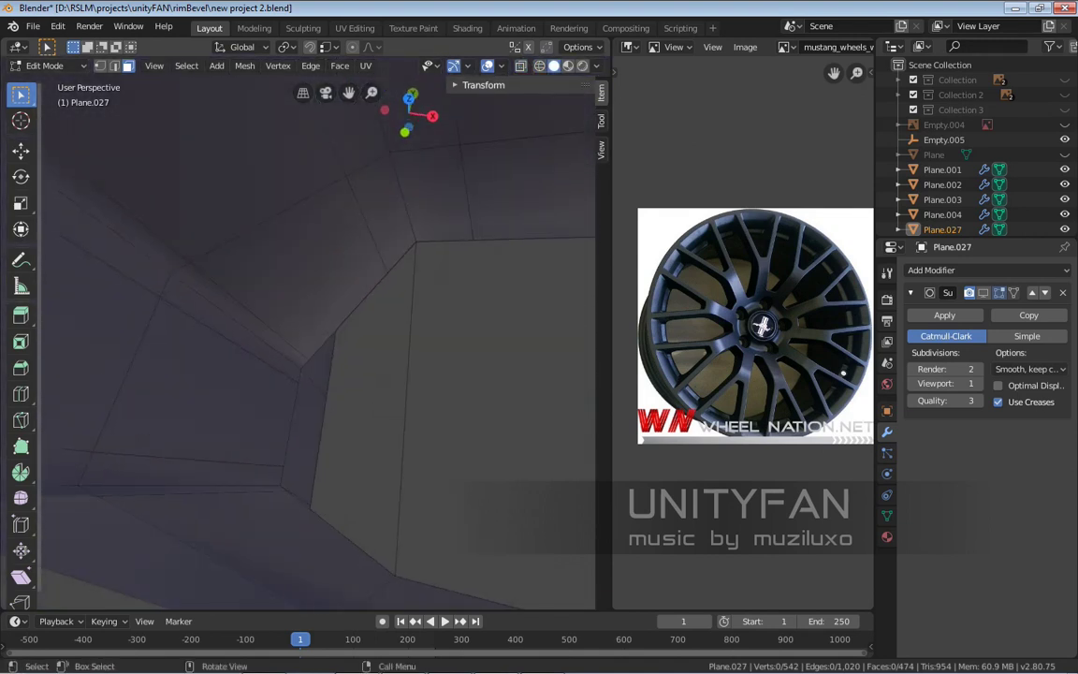
middle_click_drag(430, 191, 267, 342)
Preview the smoothed mesh in Object Mode, then reopen it for editing
key("Tab")
scroll(299, 328, "up", 3)
key("Tab")
scroll(299, 328, "up", 3)
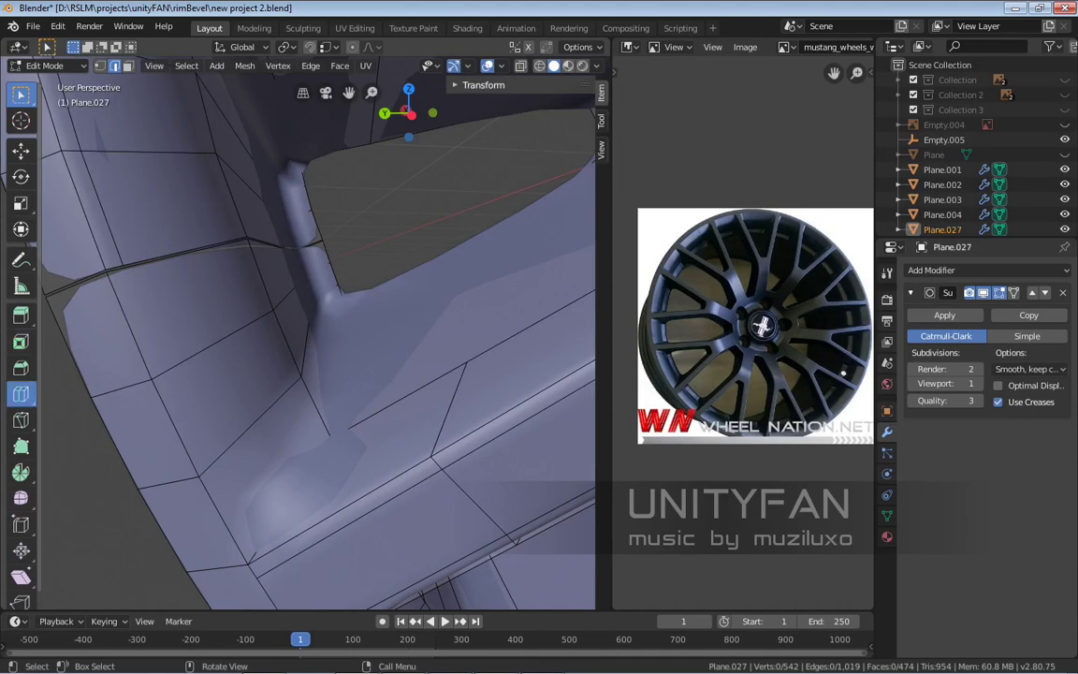
Add two edge loops across the spoke base with Loop Cut and Slide
left_click(21, 394)
left_click_drag(426, 420, 375, 468)
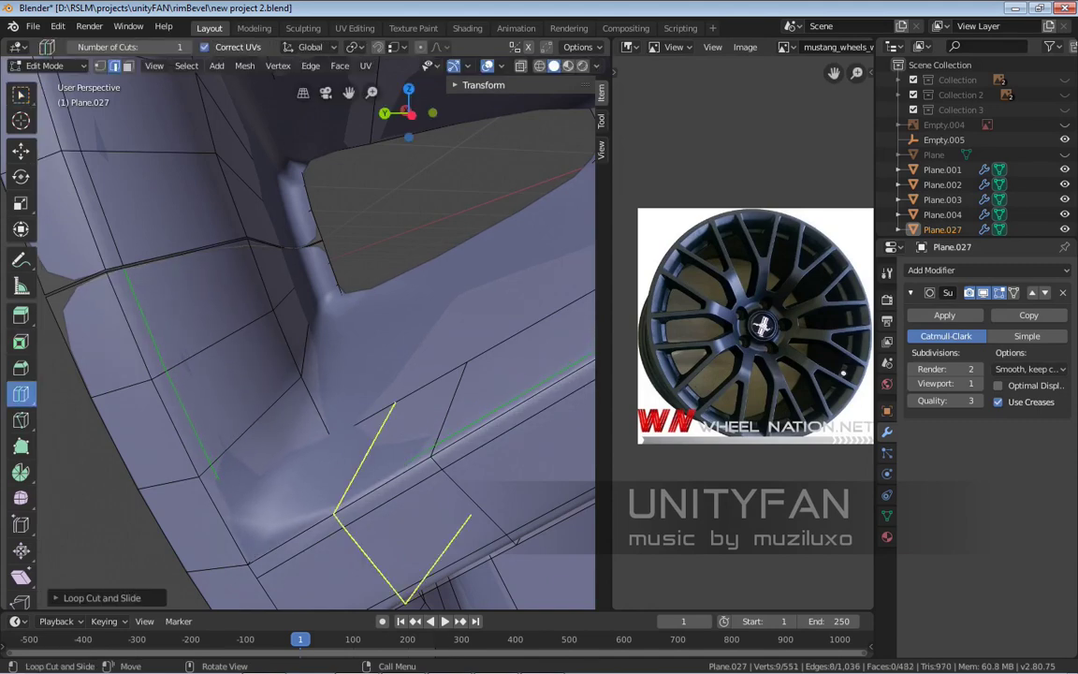
middle_click_drag(374, 468, 319, 495)
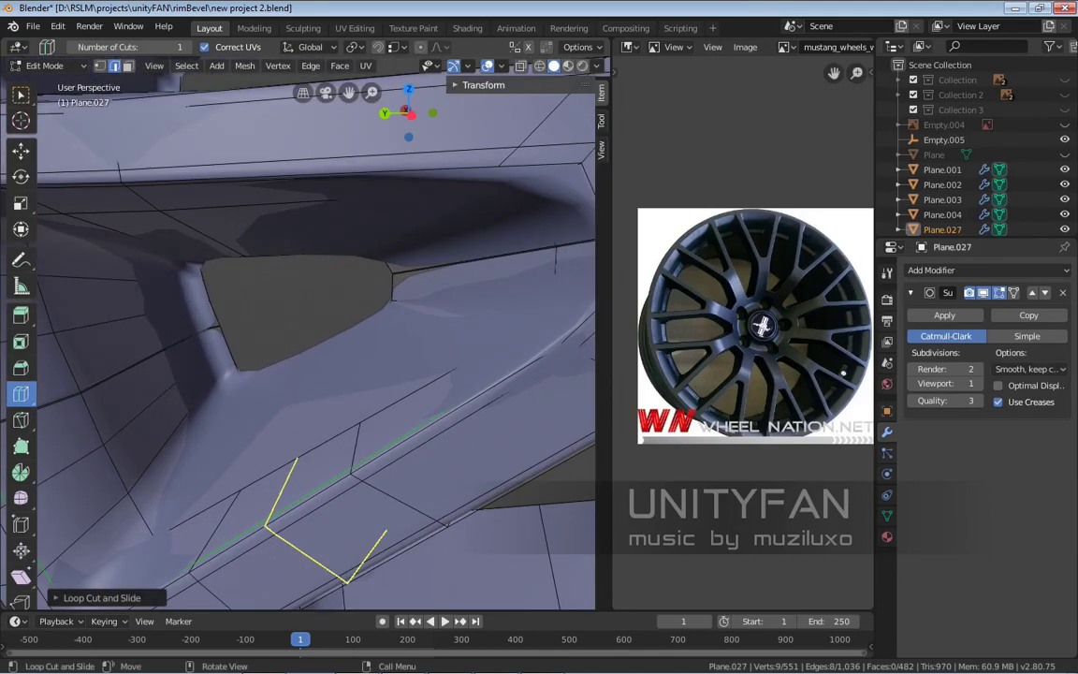
left_click_drag(209, 507, 236, 492)
middle_click_drag(236, 492, 211, 449)
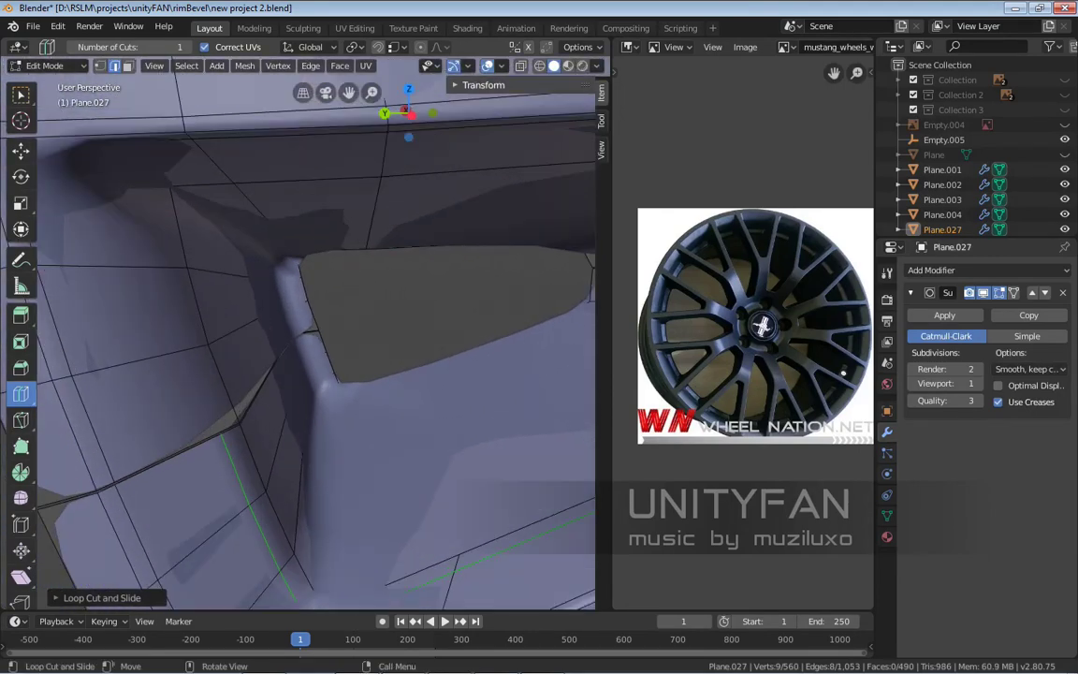
scroll(309, 328, "down", 3)
middle_click_drag(309, 327, 488, 280)
Check the smoothed rim, add a third loop near the rim junction, and exit Edit Mode
key("Tab")
scroll(393, 318, "down", 5)
key("Tab")
scroll(368, 234, "up", 5)
left_click_drag(403, 470, 405, 463)
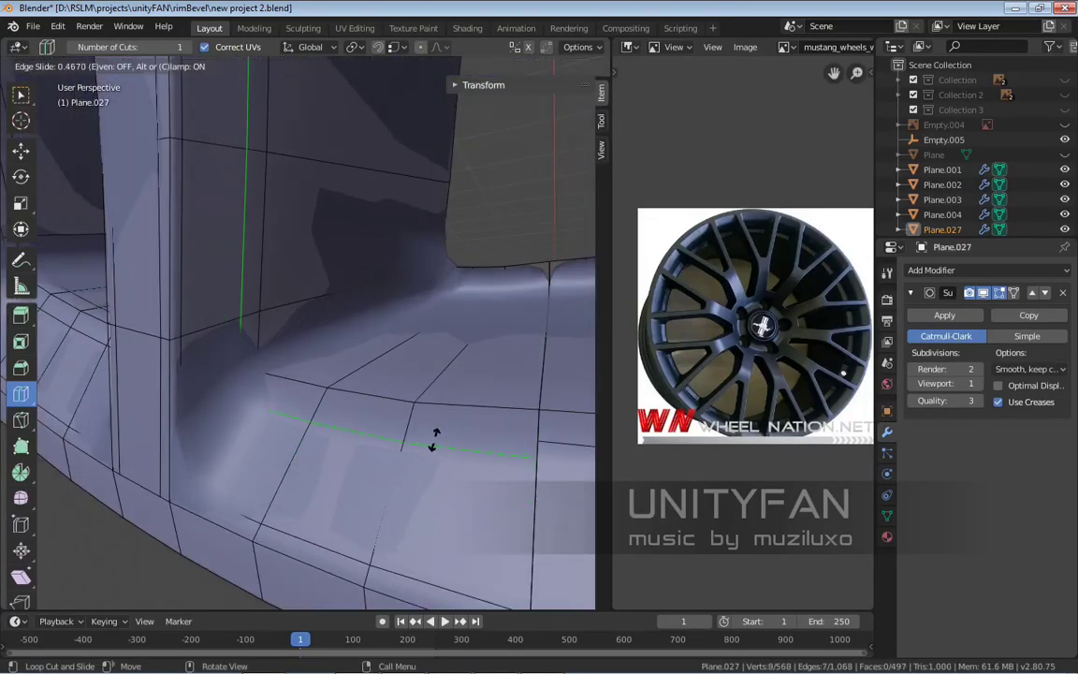
left_click_drag(445, 427, 445, 427)
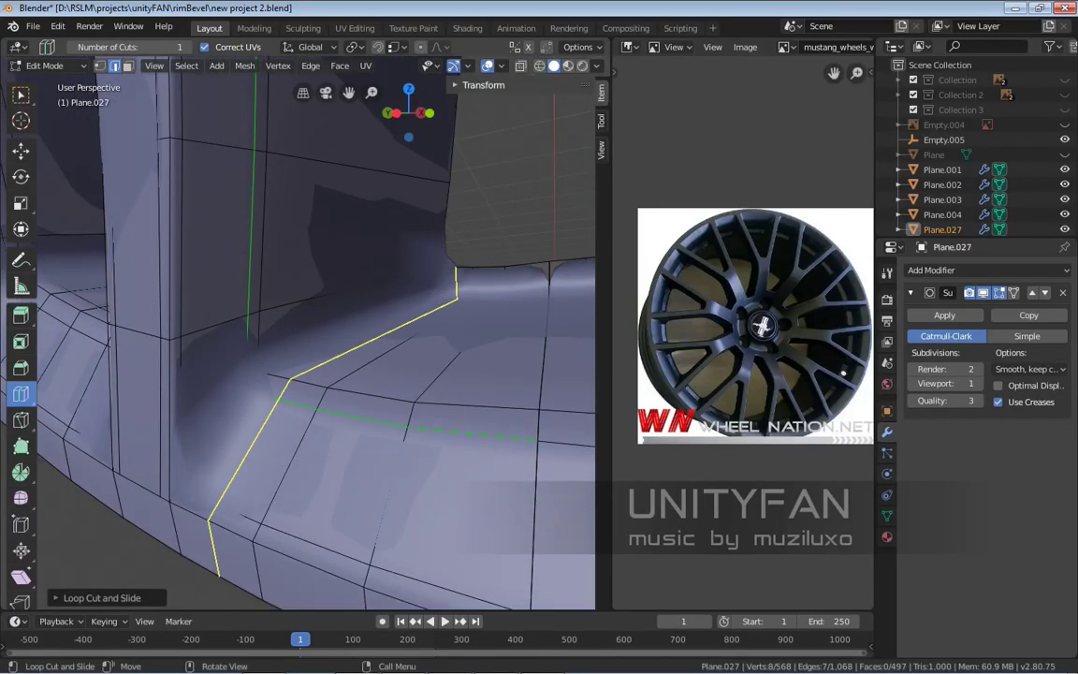
key("Tab")
scroll(297, 332, "down", 8)
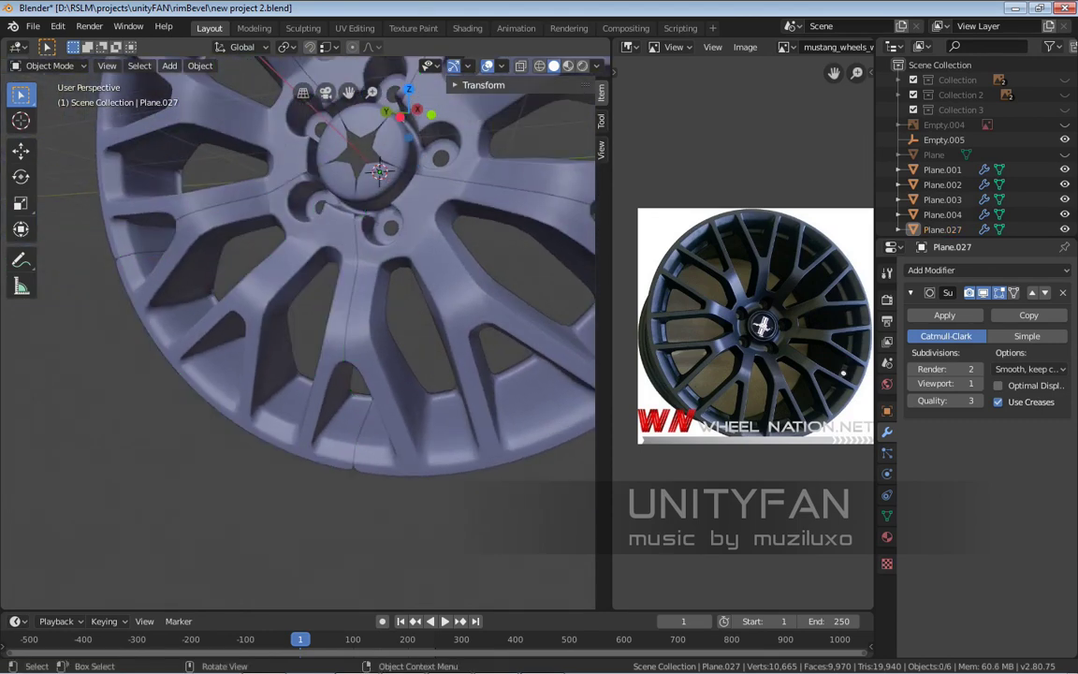
Delete Plane.002 and the upper-right rim segment
middle_click_drag(297, 332, 524, 351)
left_click(449, 439)
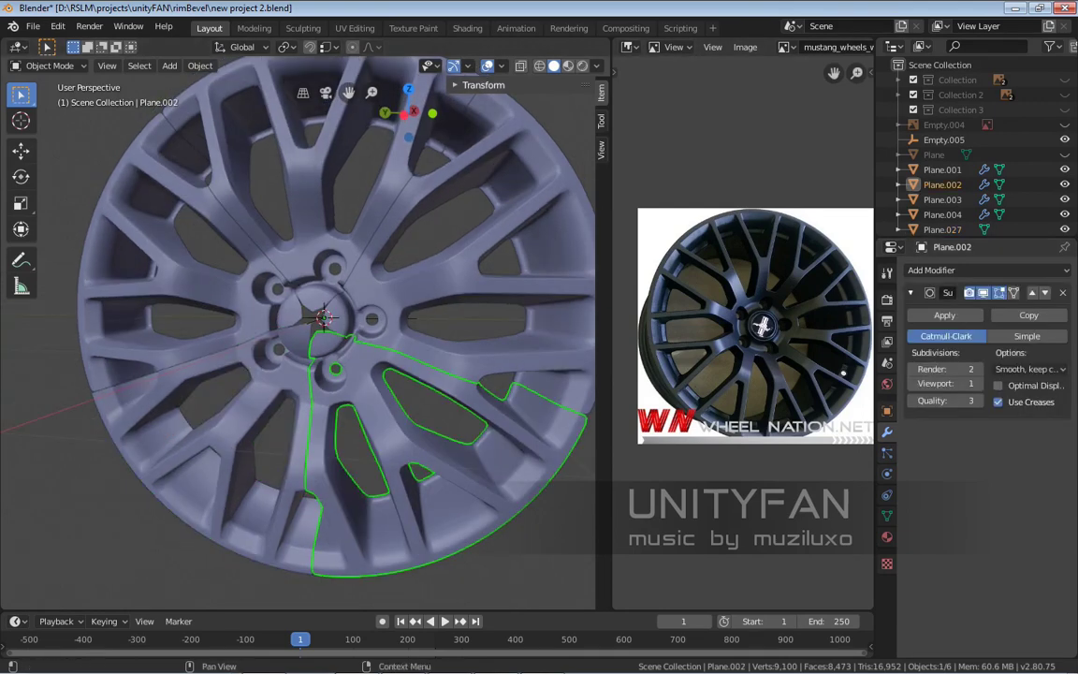
left_click(538, 281)
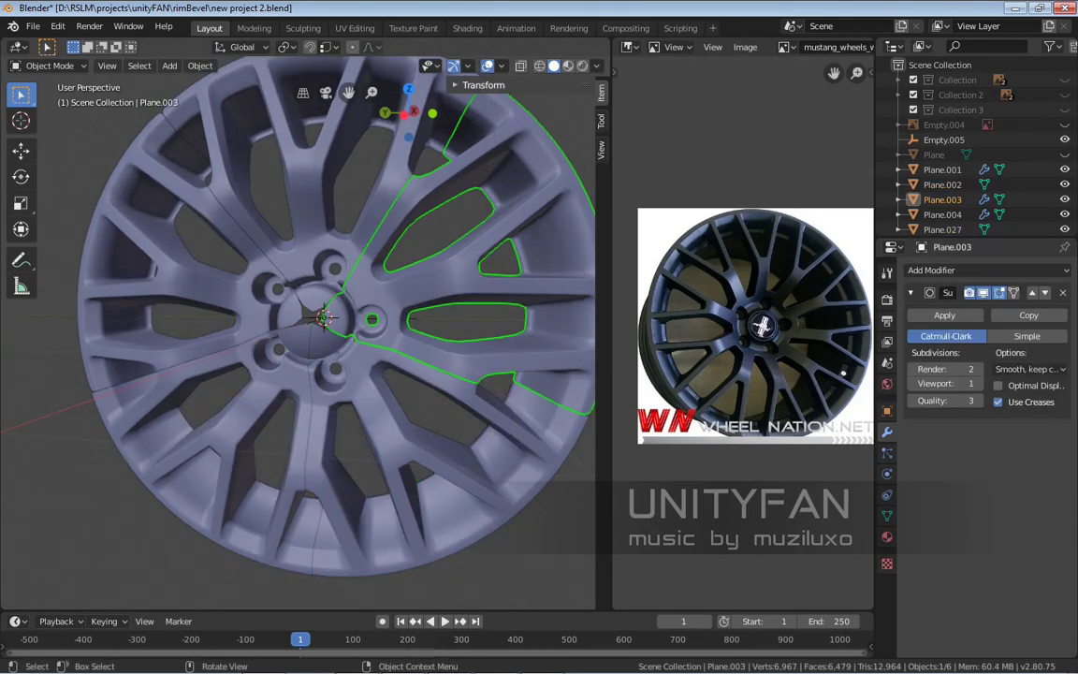
left_click(327, 412)
key("x")
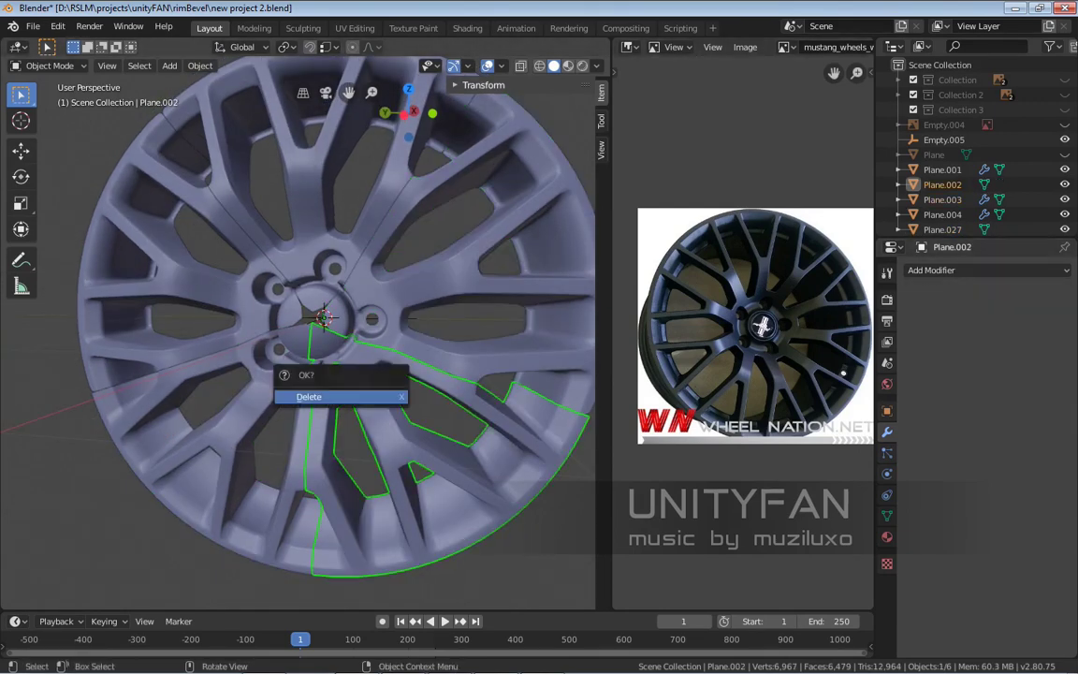
left_click(309, 396)
left_click(365, 361)
key("x")
left_click(364, 362)
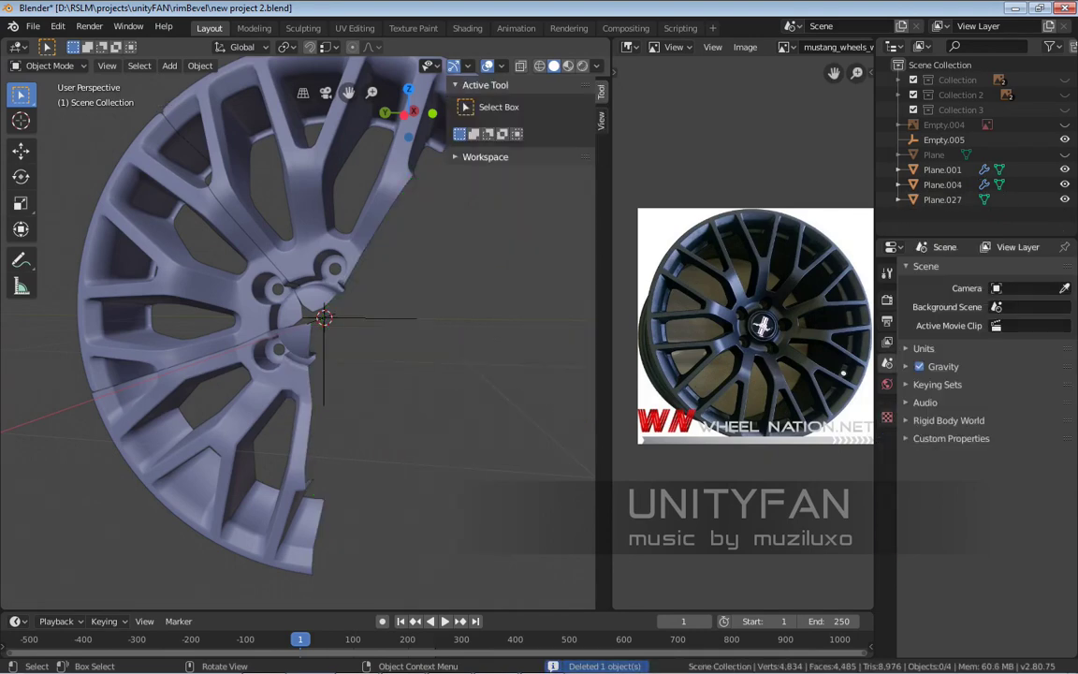
Delete Plane.004 and the left segment, leaving only Plane.027
left_click(281, 269)
key("x")
left_click(279, 269)
left_click(193, 288)
key("x")
left_click(193, 288)
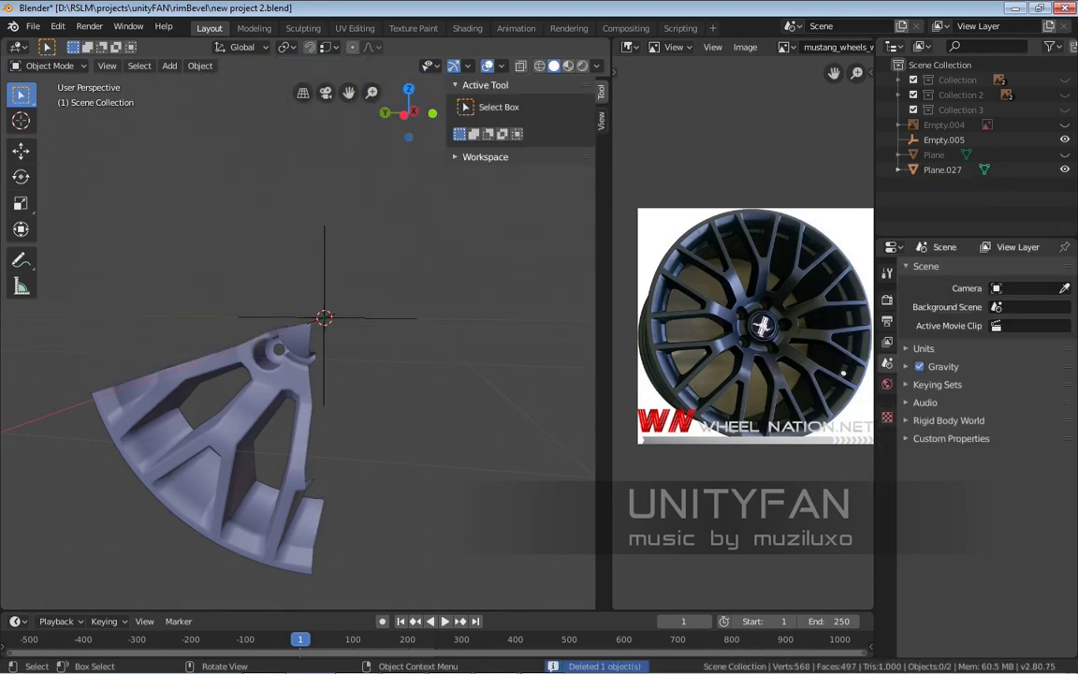
middle_click_drag(192, 288, 281, 309)
left_click(299, 440)
middle_click_drag(299, 439, 281, 411)
scroll(281, 412, "up", 2)
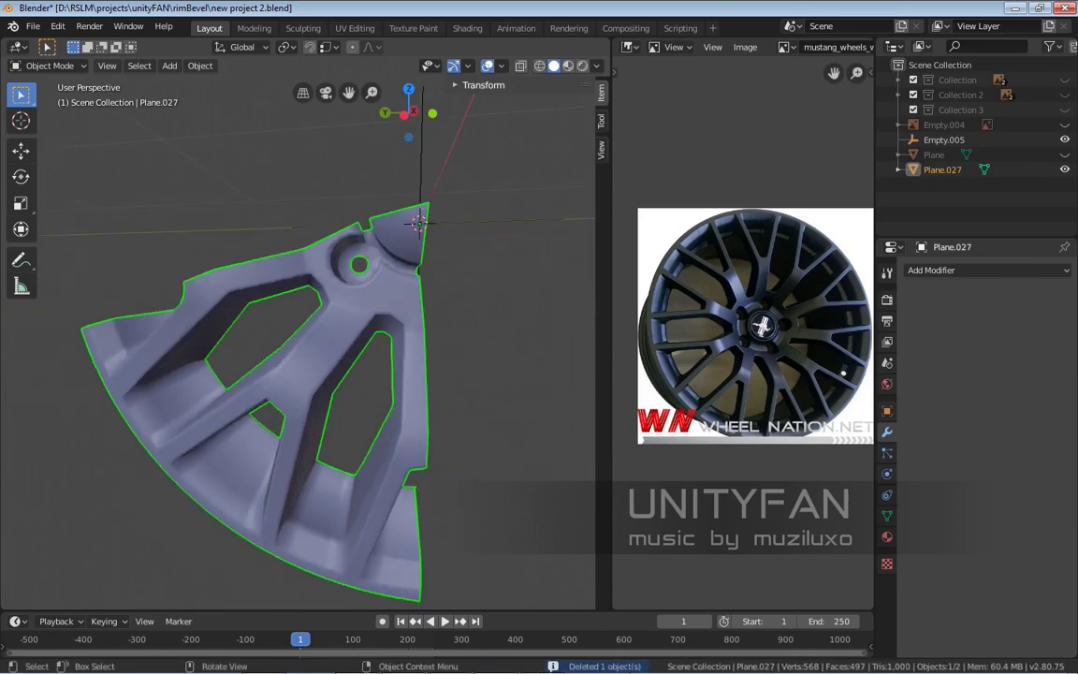
left_click(524, 449)
Undo to restore the deleted pieces, remove Plane.004's Subdivision modifier, and select Plane.027
key("ctrl+z")
key("ctrl+z")
key("ctrl+z")
key("ctrl+z")
key("ctrl+z")
key("ctrl+z")
key("ctrl+z")
key("ctrl+z")
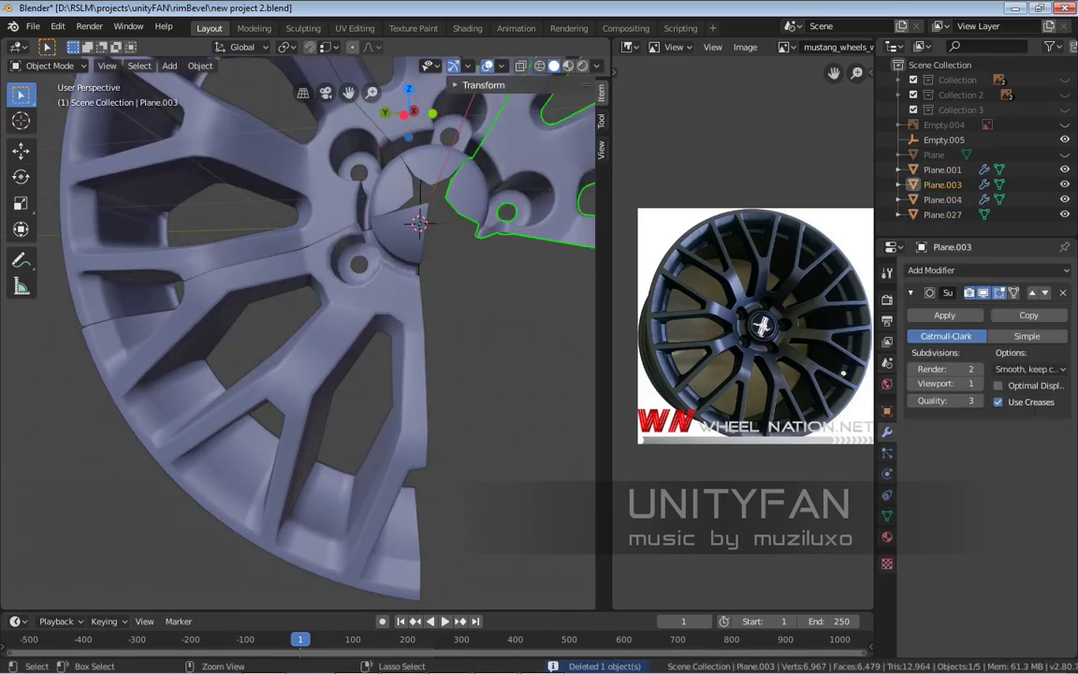
key("ctrl+z")
middle_click_drag(374, 327, 318, 319)
left_click(309, 300)
left_click(449, 271)
left_click(1061, 292)
scroll(300, 328, "up", 5)
left_click(187, 393)
scroll(299, 327, "up", 3)
Enter Edit Mode on Plane.027 with the Move tool and vertex select mode
key("Tab")
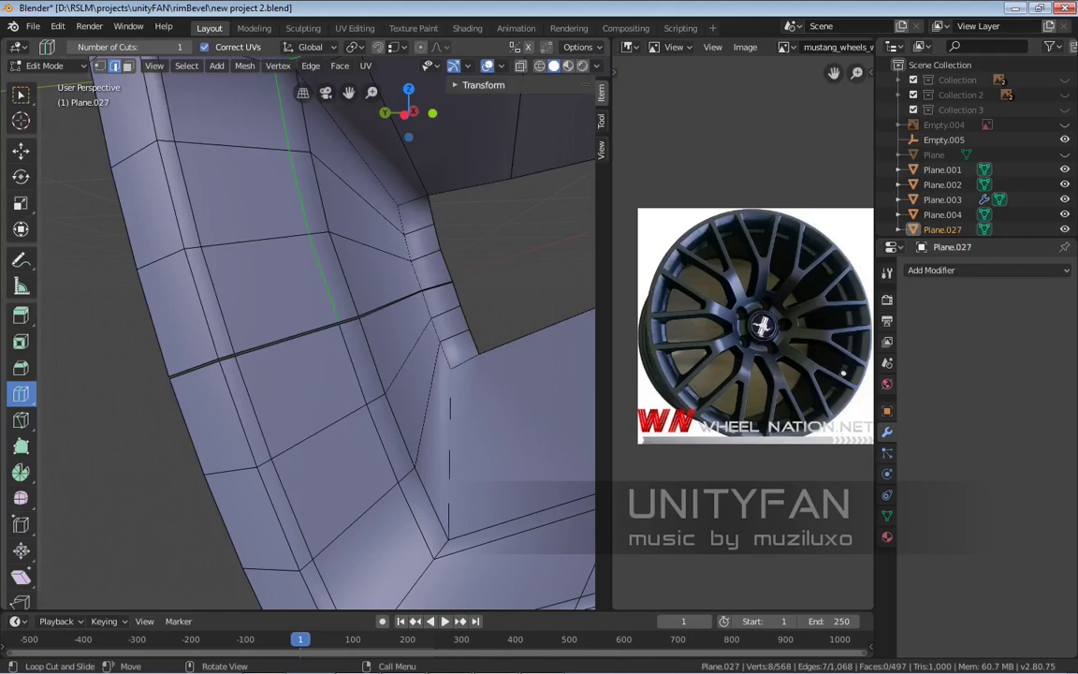
key("shift+space")
key("g")
scroll(299, 337, "up", 2)
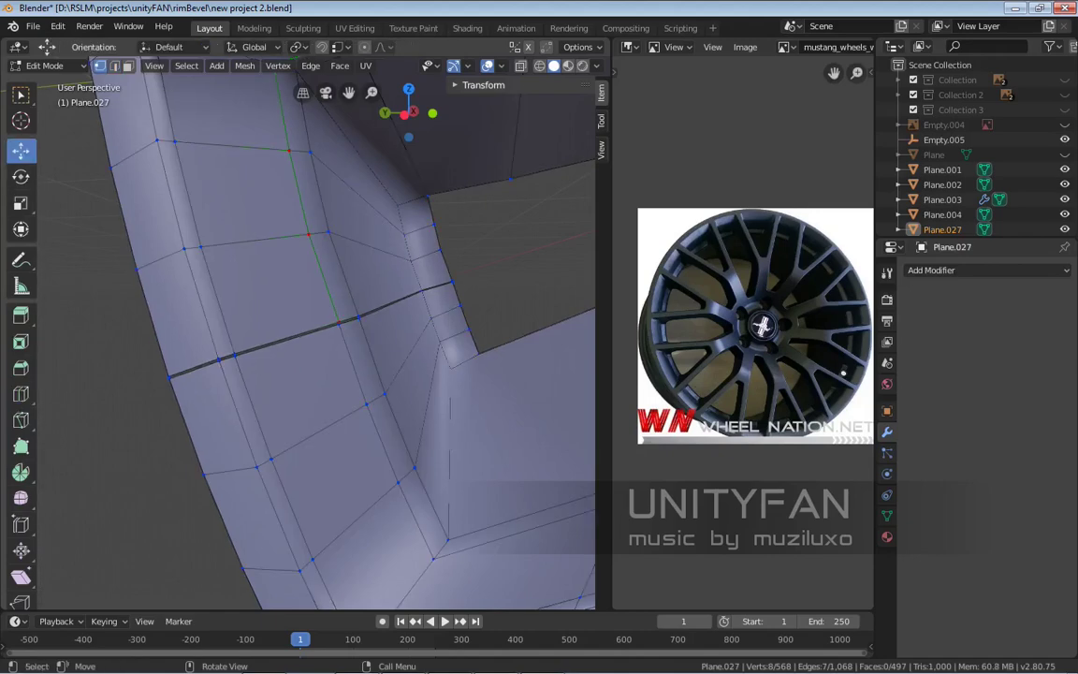
middle_click_drag(299, 337, 346, 351)
key("1")
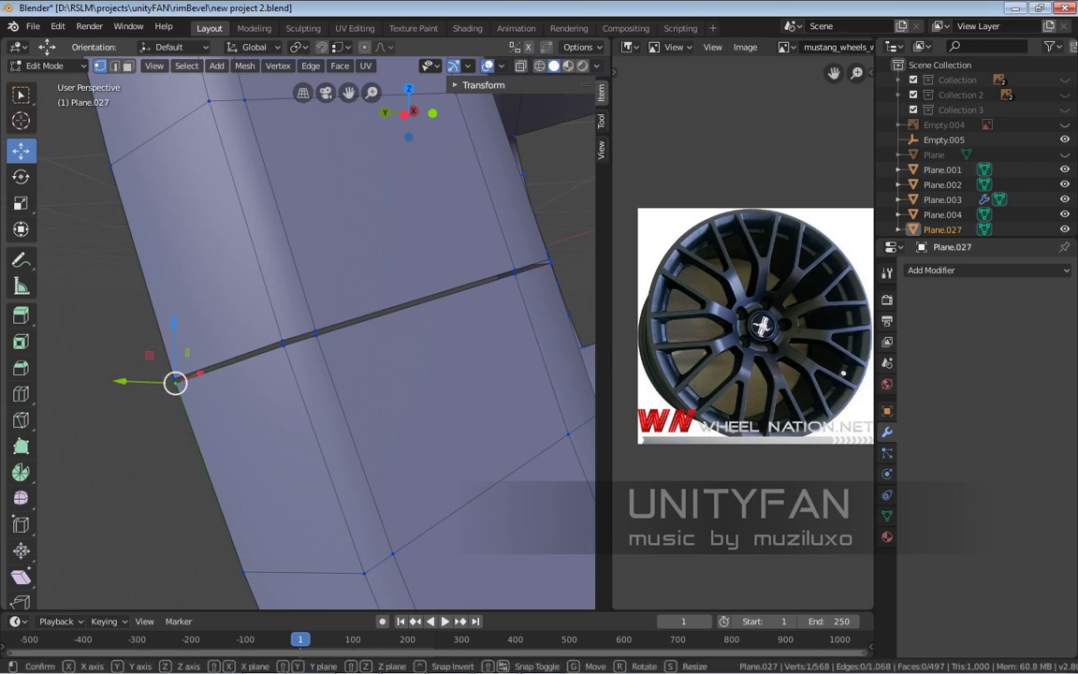
Slide several spoke-base vertices slightly along their edges with the move gizmo
left_click_drag(175, 383, 173, 378)
left_click_drag(284, 345, 311, 327)
middle_click_drag(312, 327, 393, 308)
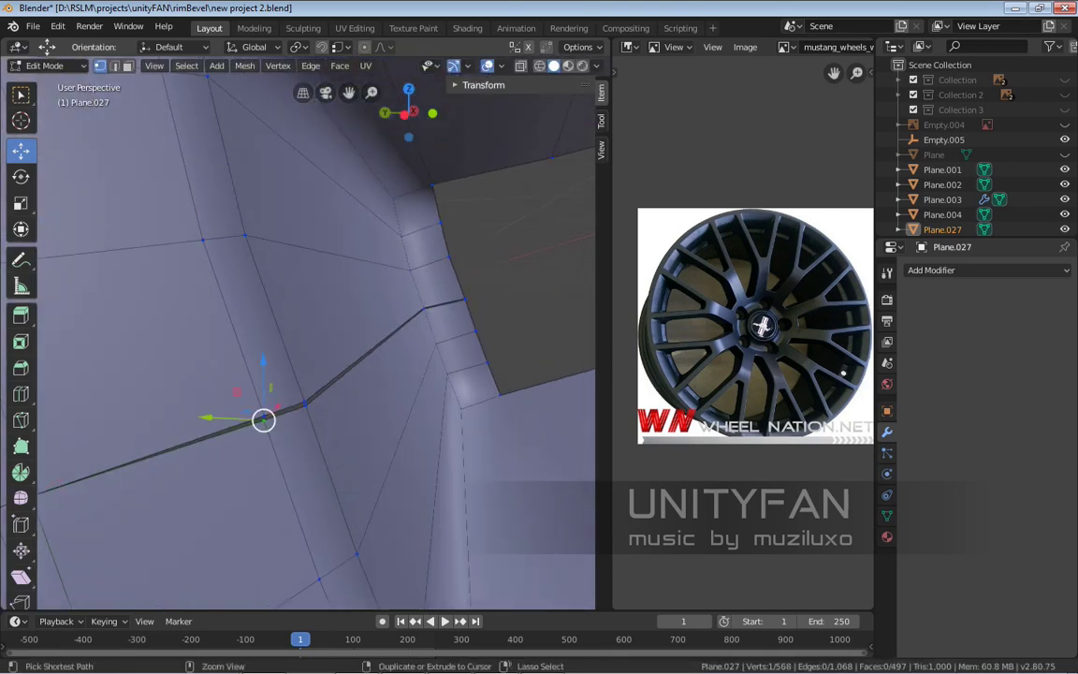
left_click_drag(264, 420, 144, 450)
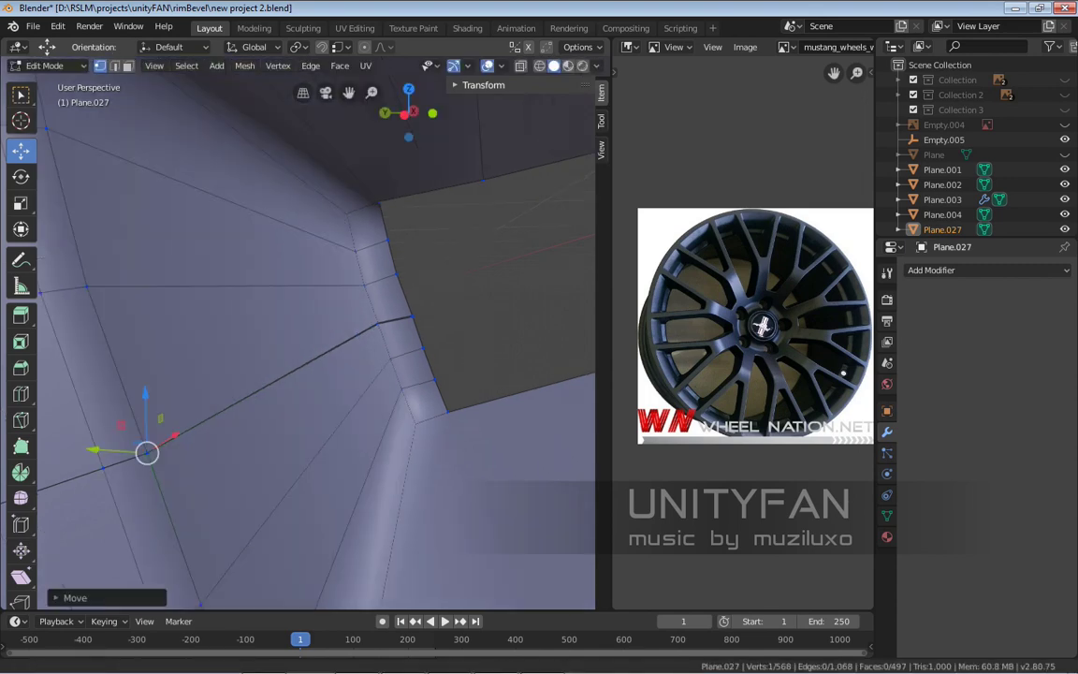
scroll(144, 450, "up", 3)
left_click(271, 314)
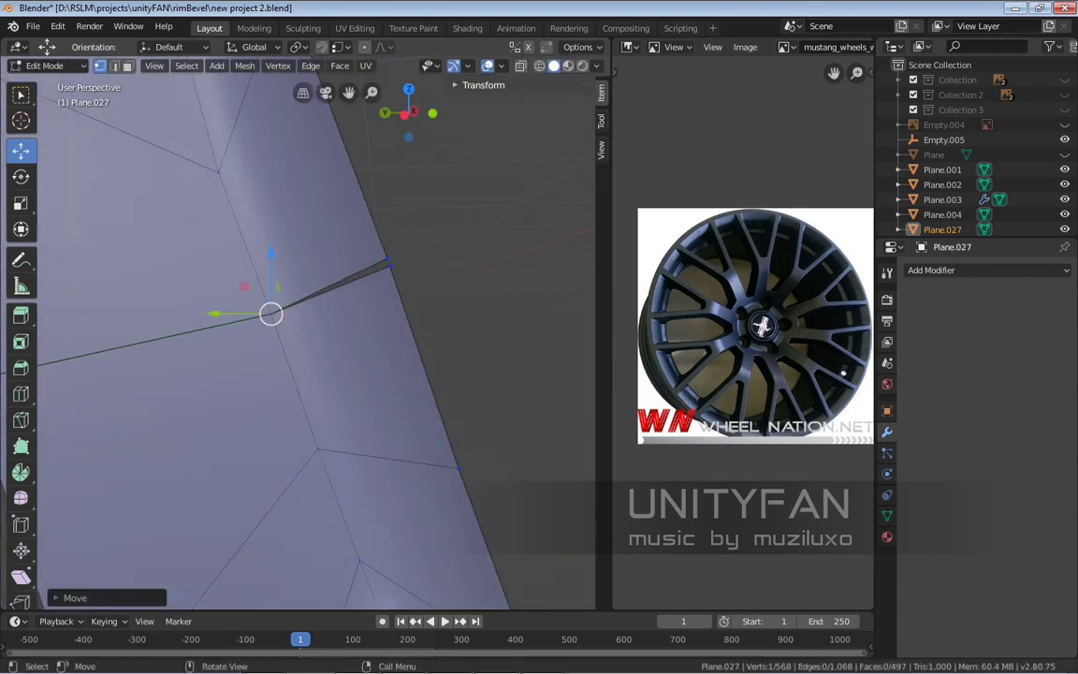
left_click_drag(390, 267, 385, 259)
scroll(385, 258, "down", 6)
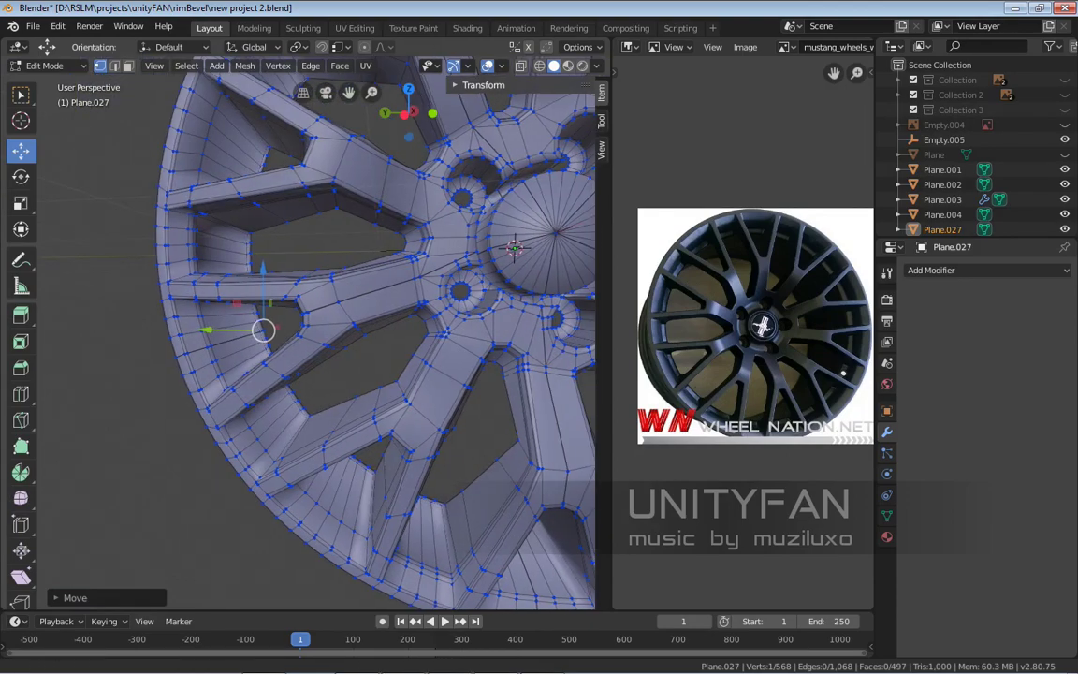
scroll(385, 258, "up", 8)
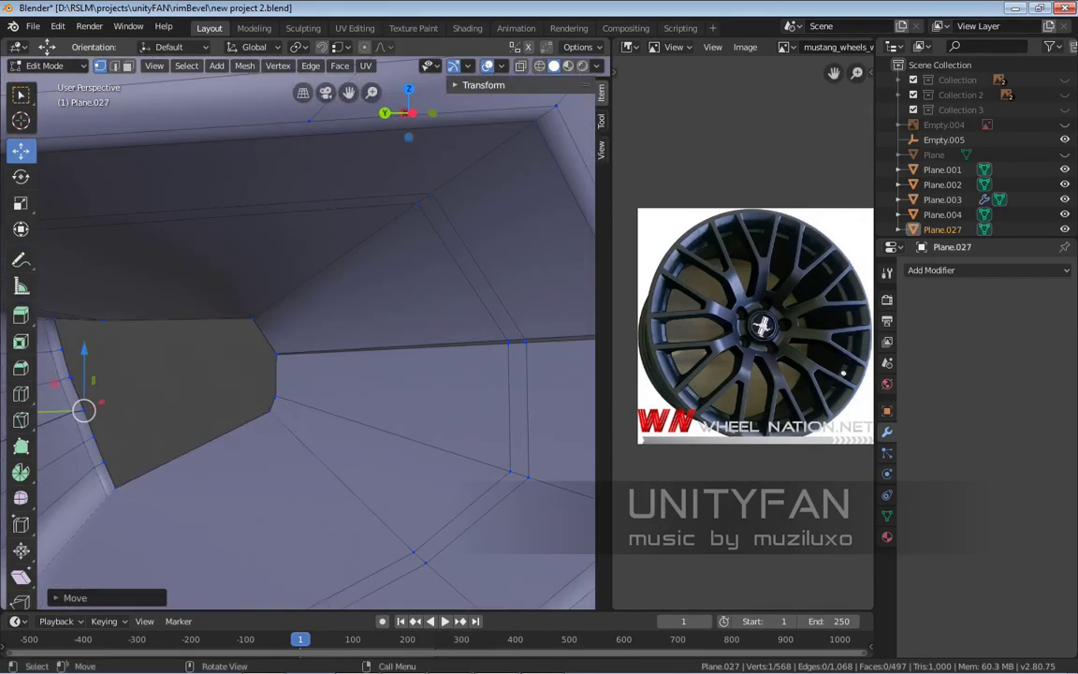
left_click_drag(251, 344, 251, 343)
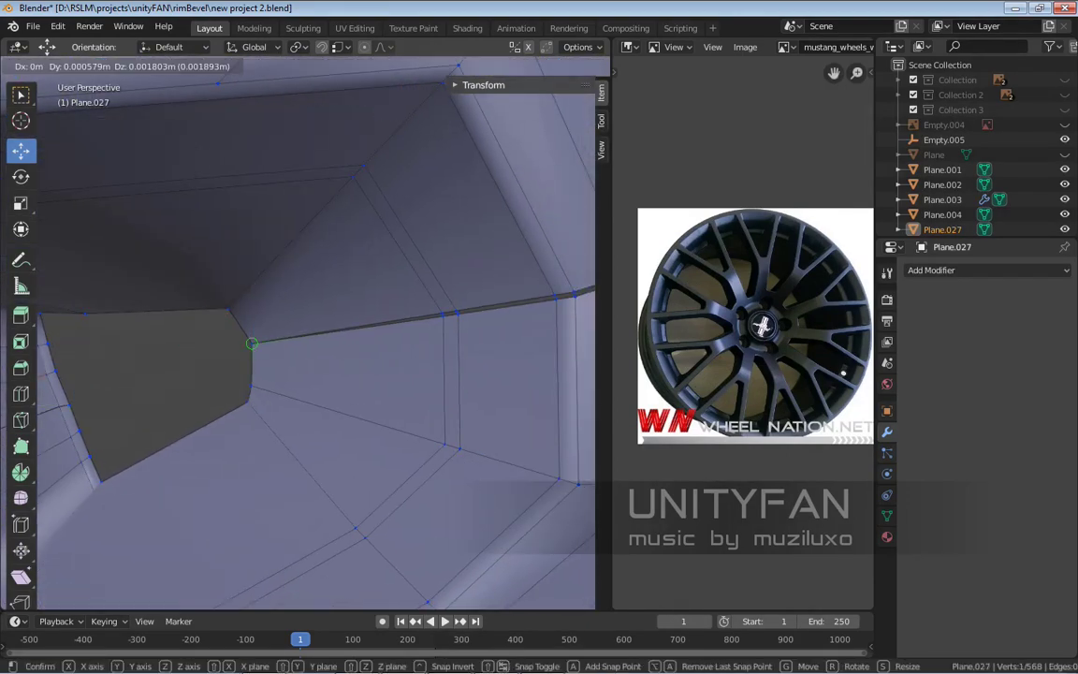
left_click_drag(442, 316, 456, 310)
middle_click_drag(456, 310, 314, 339)
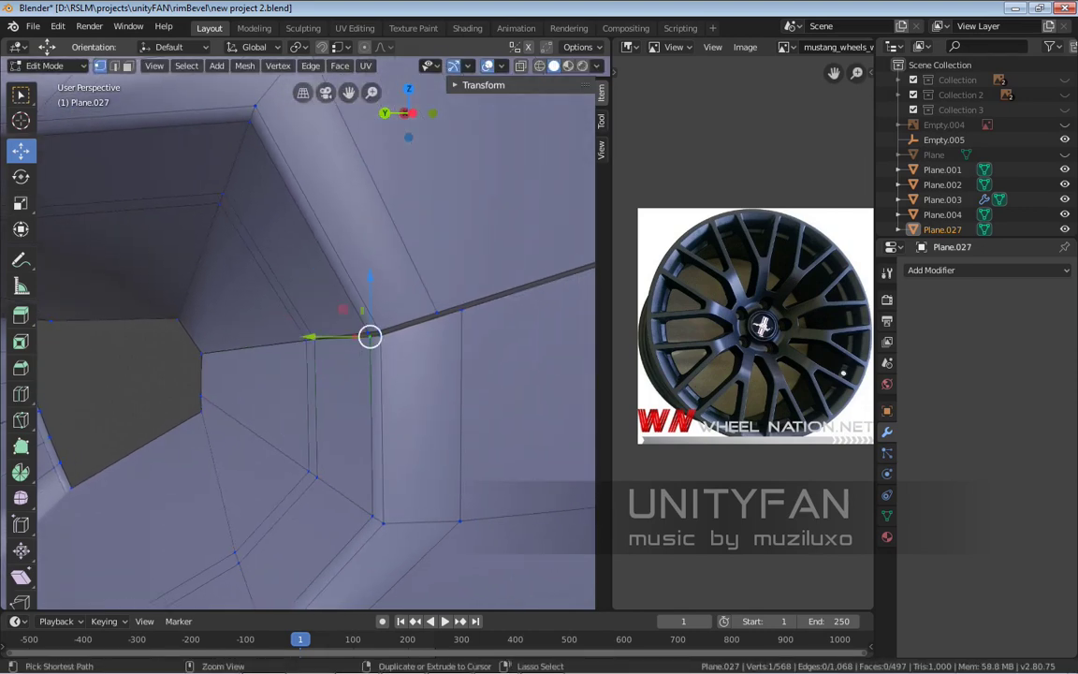
Nudge more vertices near the spoke hole to smooth out the dark edge
left_click_drag(370, 337, 378, 330)
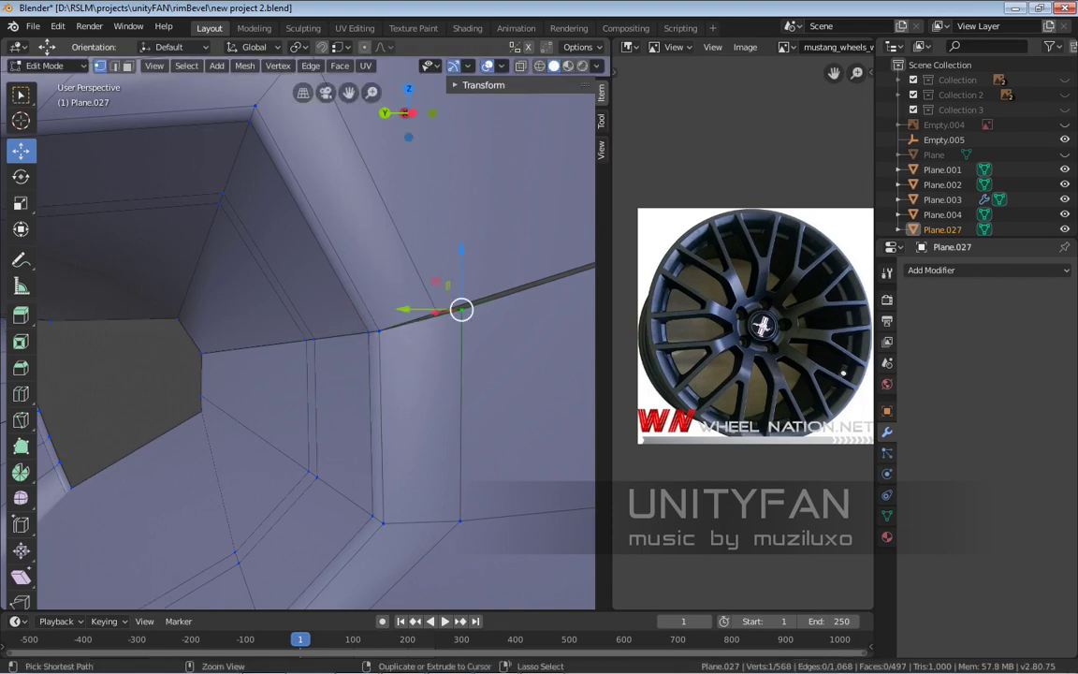
left_click_drag(462, 309, 436, 312)
middle_click_drag(436, 312, 645, 192)
left_click_drag(244, 367, 242, 366)
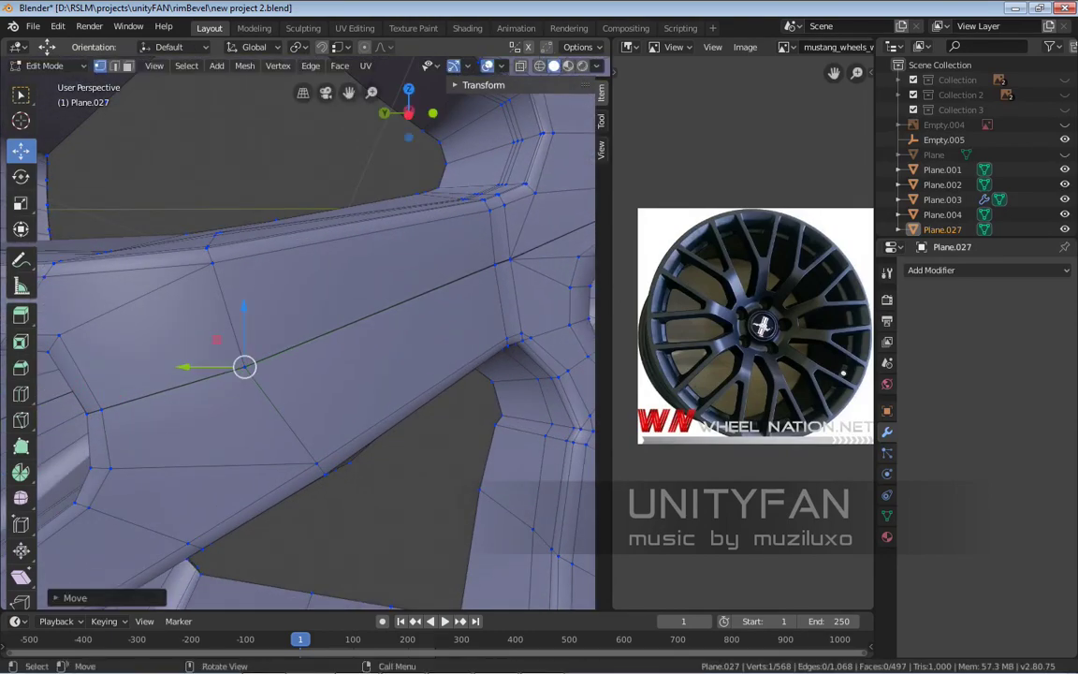
middle_click_drag(243, 366, 349, 250)
scroll(299, 337, "up", 3)
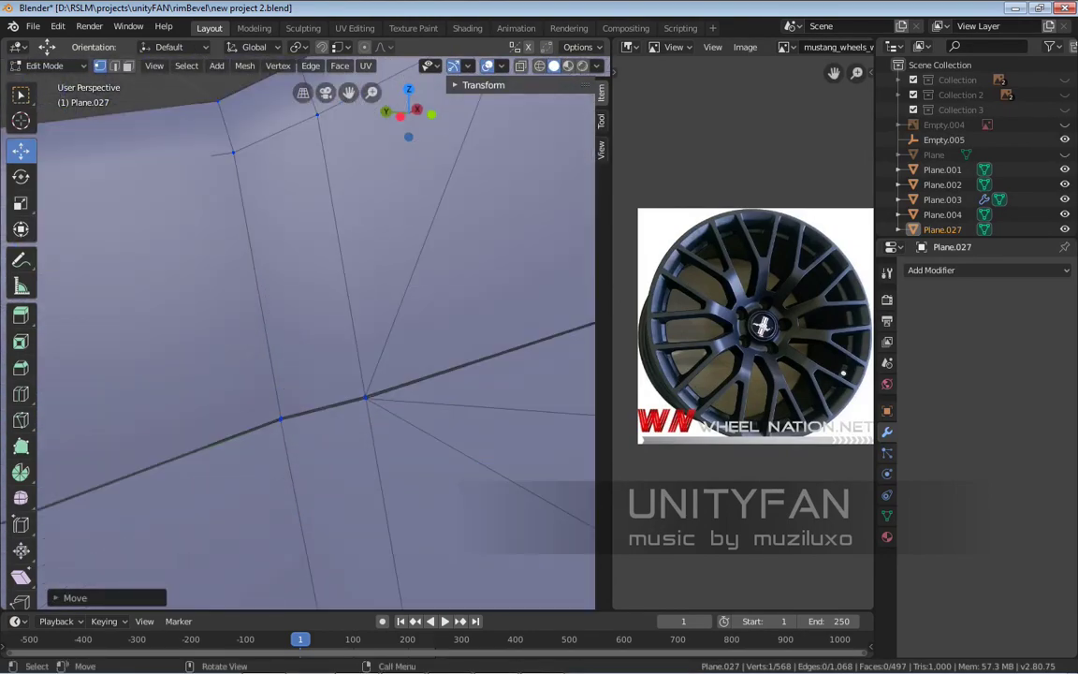
left_click_drag(281, 420, 281, 418)
left_click_drag(366, 399, 363, 397)
middle_click_drag(363, 397, 299, 346)
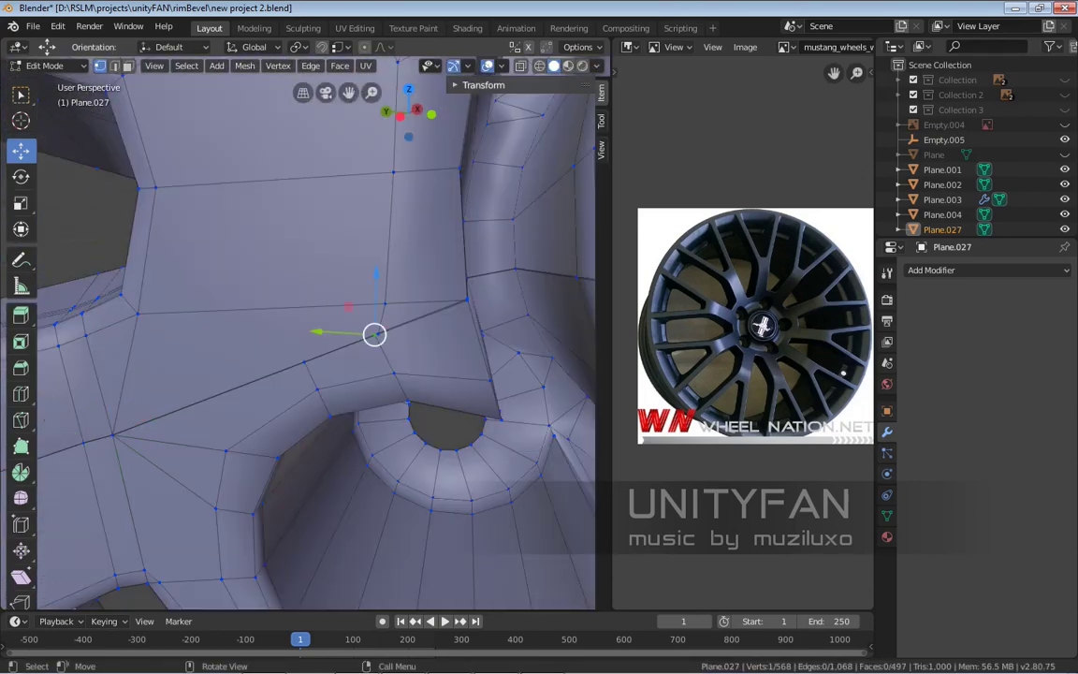
mouse_move(374, 334)
left_mouse_down()
mouse_move(402, 309)
mouse_move(375, 333)
left_mouse_up()
middle_click_drag(375, 333, 318, 281)
scroll(281, 374, "down", 3)
scroll(328, 348, "down", 2)
scroll(318, 281, "up", 3)
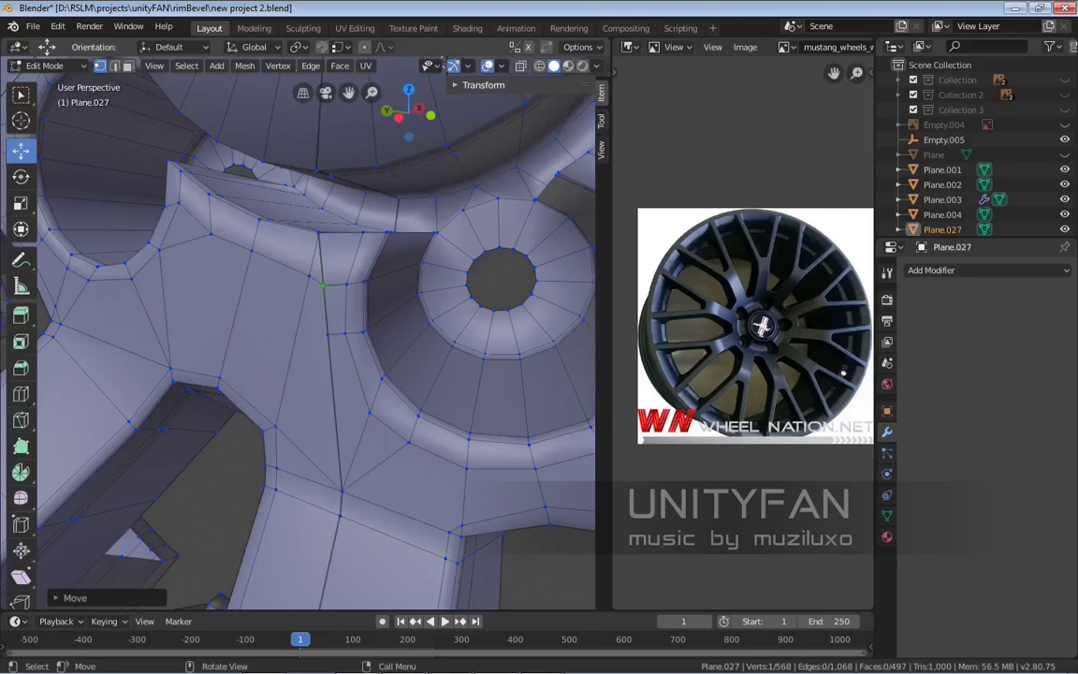
Knife-cut new edges across the spoke base and nudge the resulting vertices
key("k")
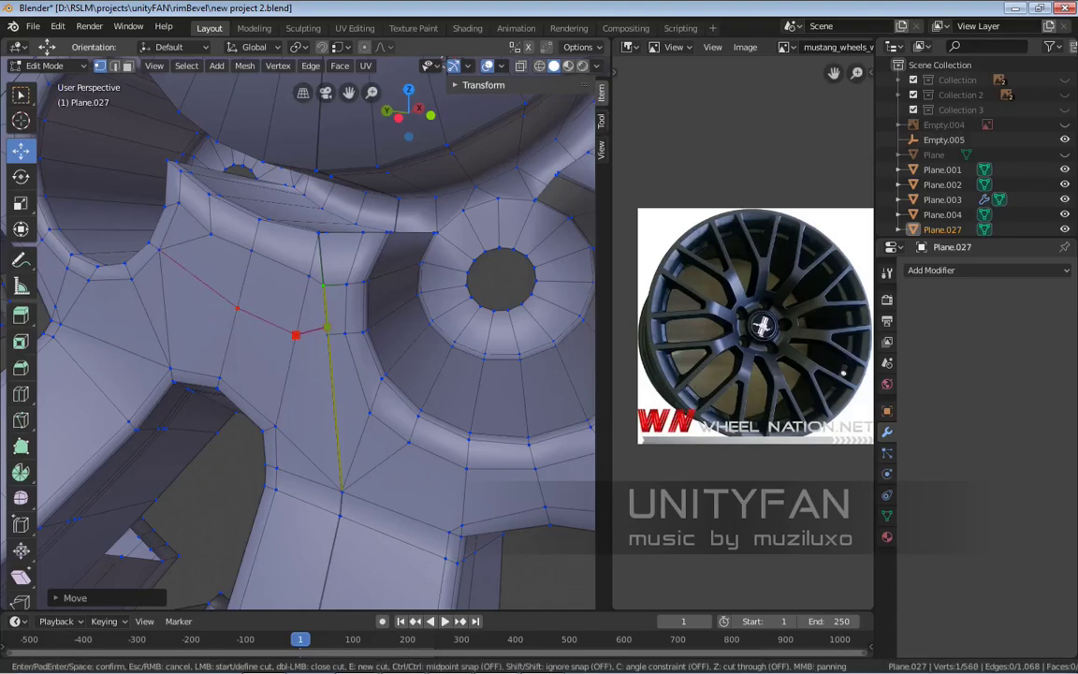
key("Return")
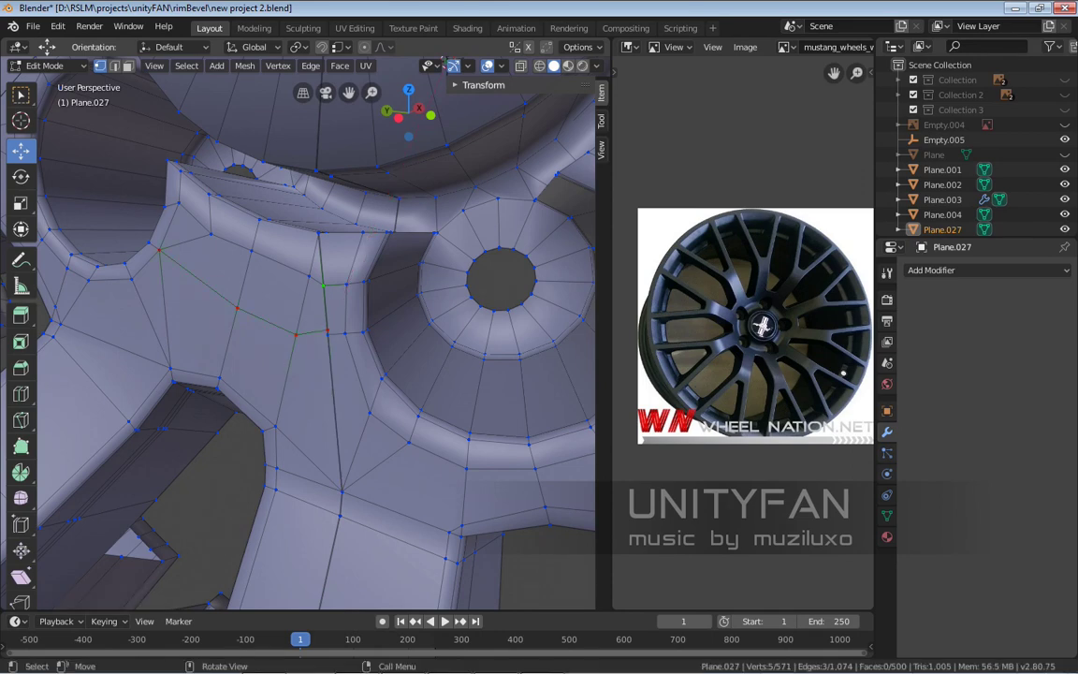
scroll(328, 329, "up", 3)
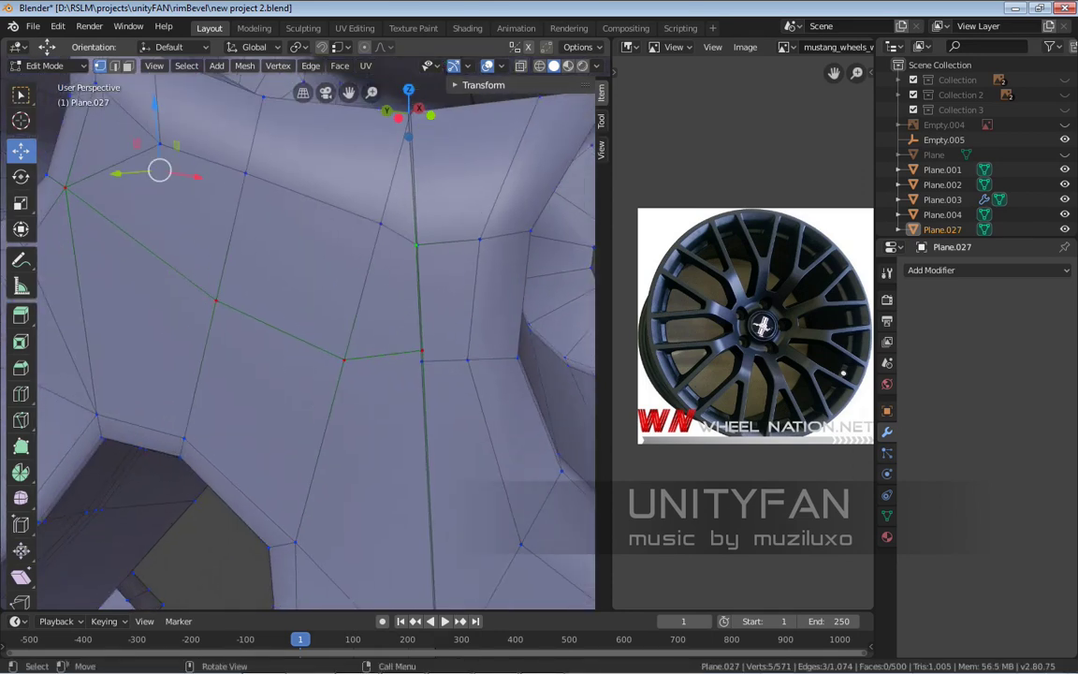
left_click_drag(422, 350, 421, 361)
middle_click_drag(421, 361, 436, 460, "shift")
left_click_drag(432, 349, 431, 349)
middle_click_drag(430, 349, 432, 525, "shift")
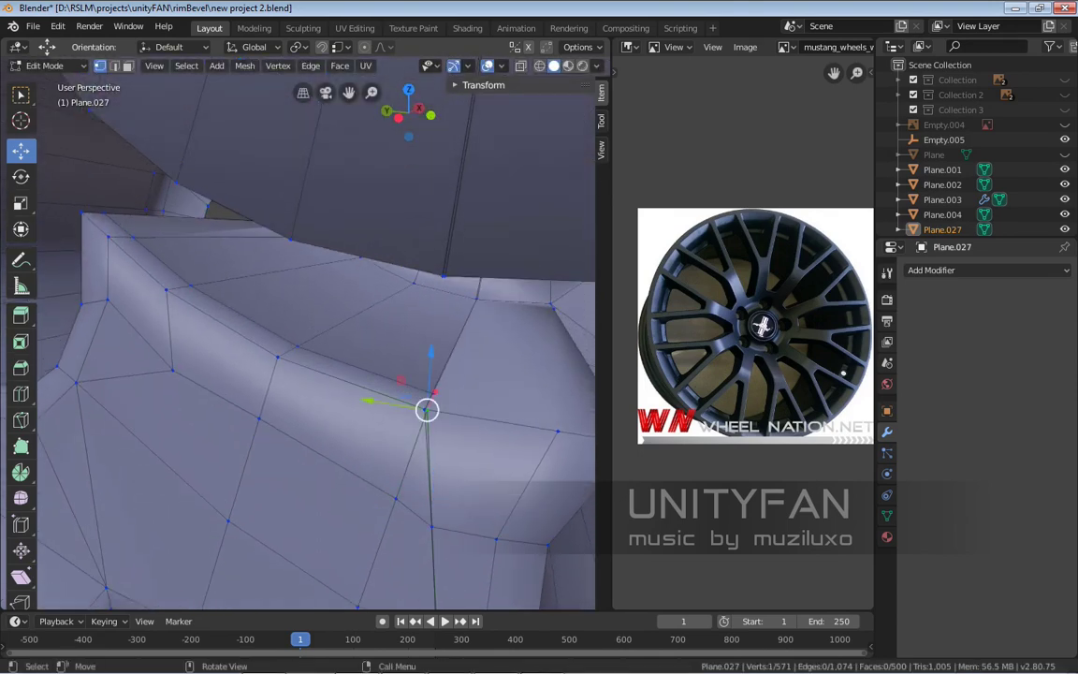
left_click_drag(426, 409, 424, 408)
middle_click_drag(297, 337, 294, 304)
scroll(285, 248, "up", 4)
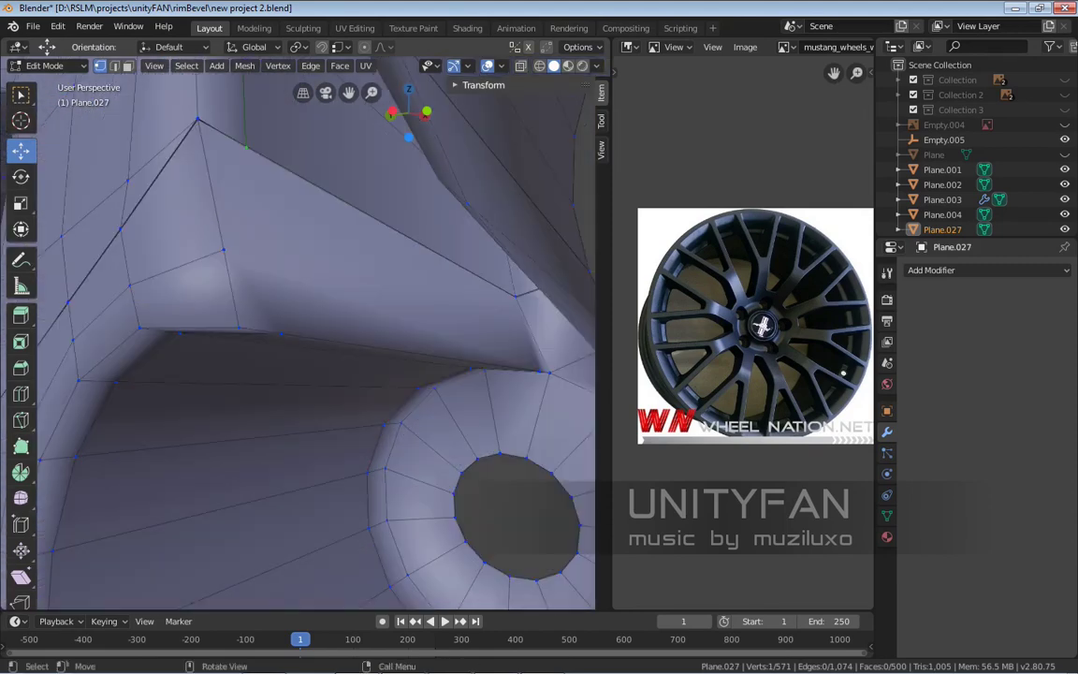
Knife-cut a new edge beside the lug hole
key("k")
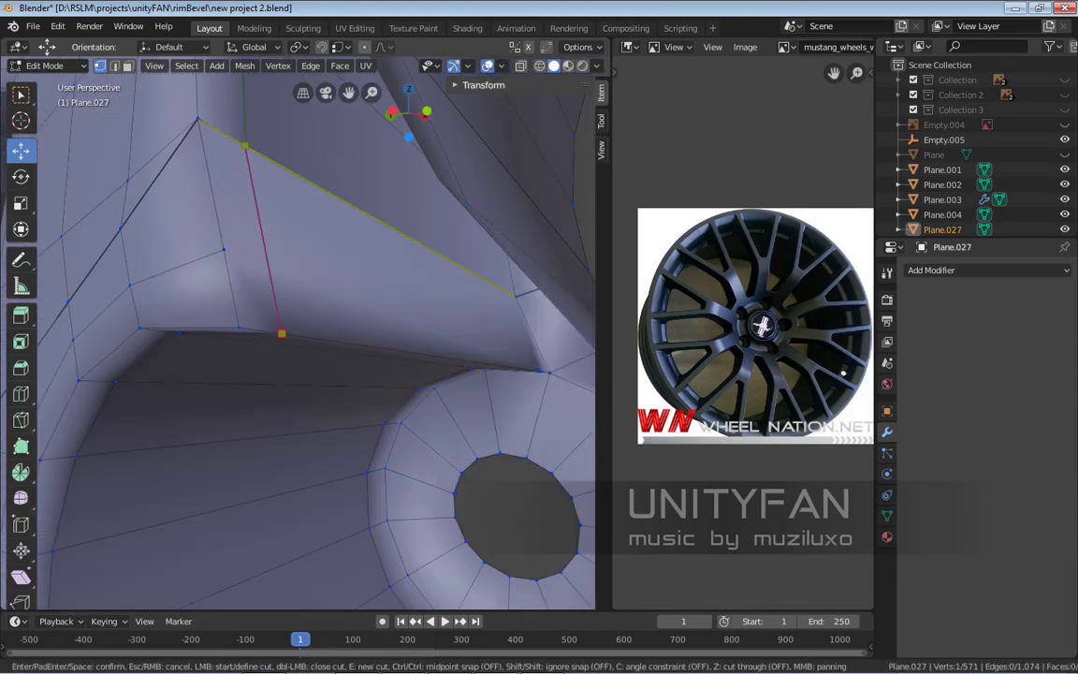
key("Escape")
scroll(245, 146, "down", 5)
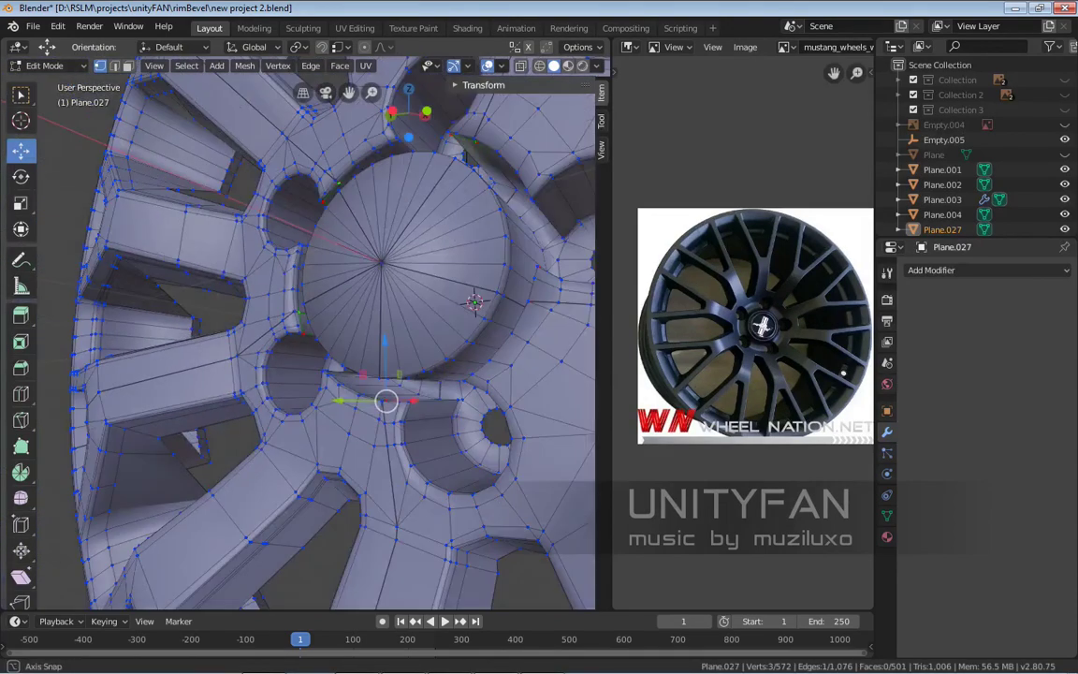
middle_click_drag(281, 281, 318, 243)
scroll(379, 402, "up", 6)
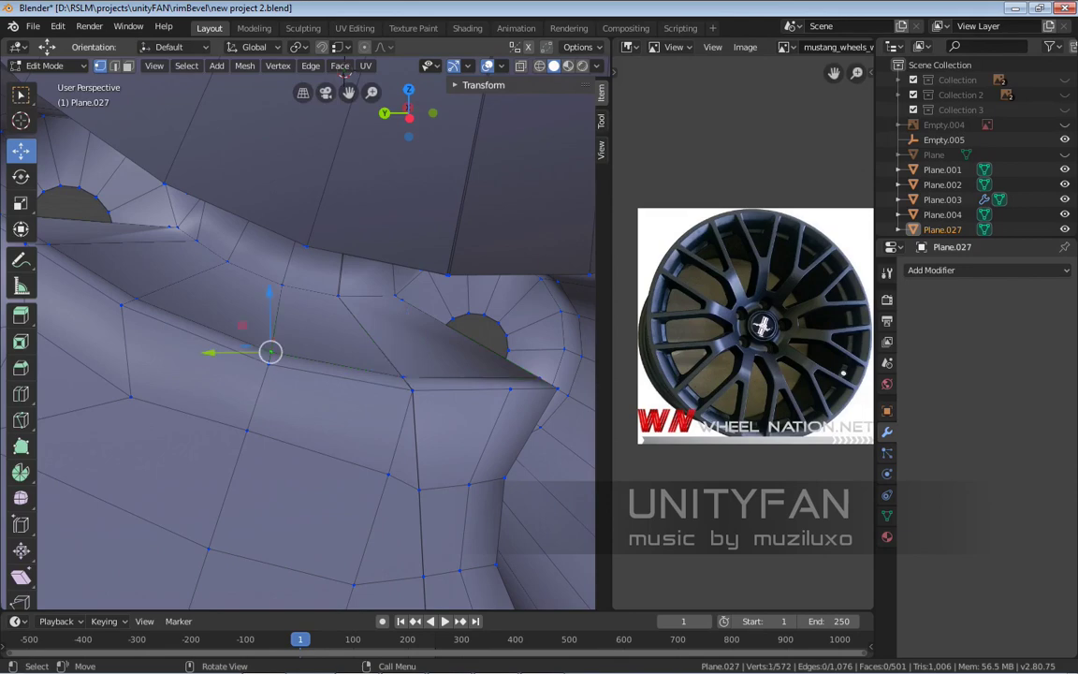
Grab-move the selected vertex into place, then begin a knife cut at the hub disc's edge
key("g")
key("Return")
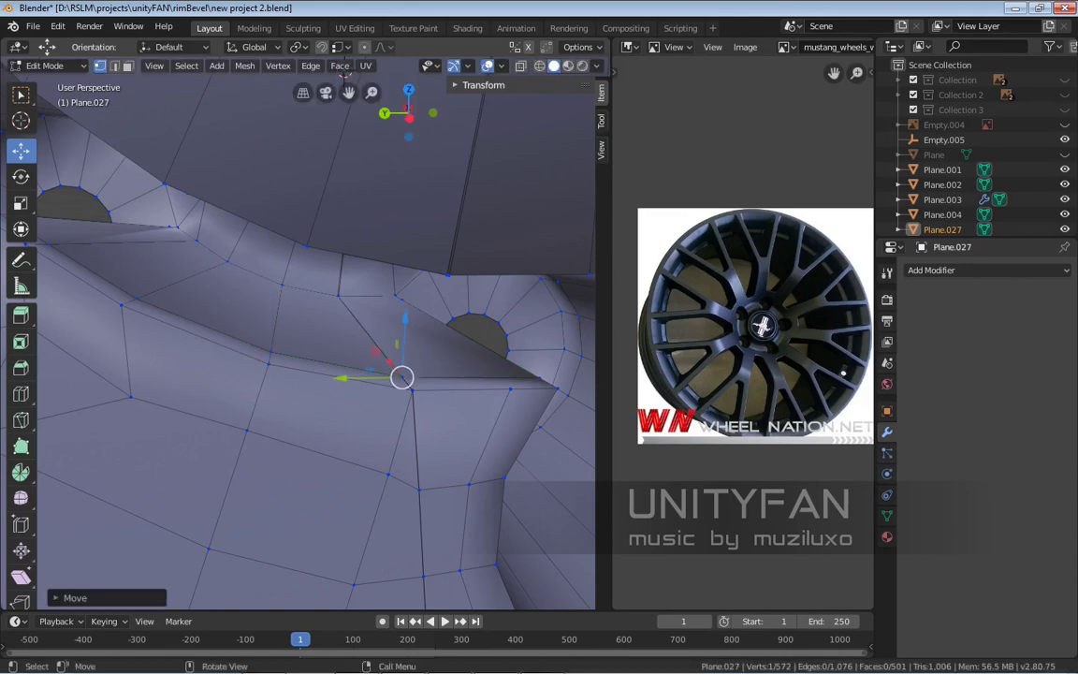
key("g")
key("Return")
middle_click_drag(345, 281, 421, 337)
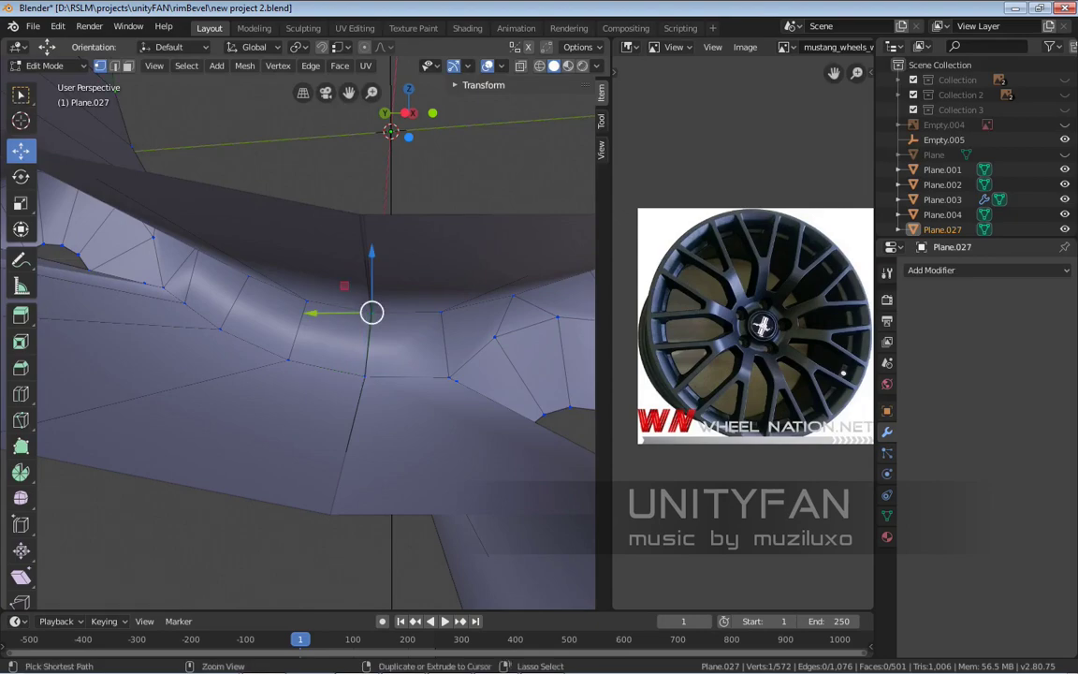
scroll(298, 332, "down", 5)
middle_click_drag(319, 337, 444, 379)
scroll(421, 374, "up", 3)
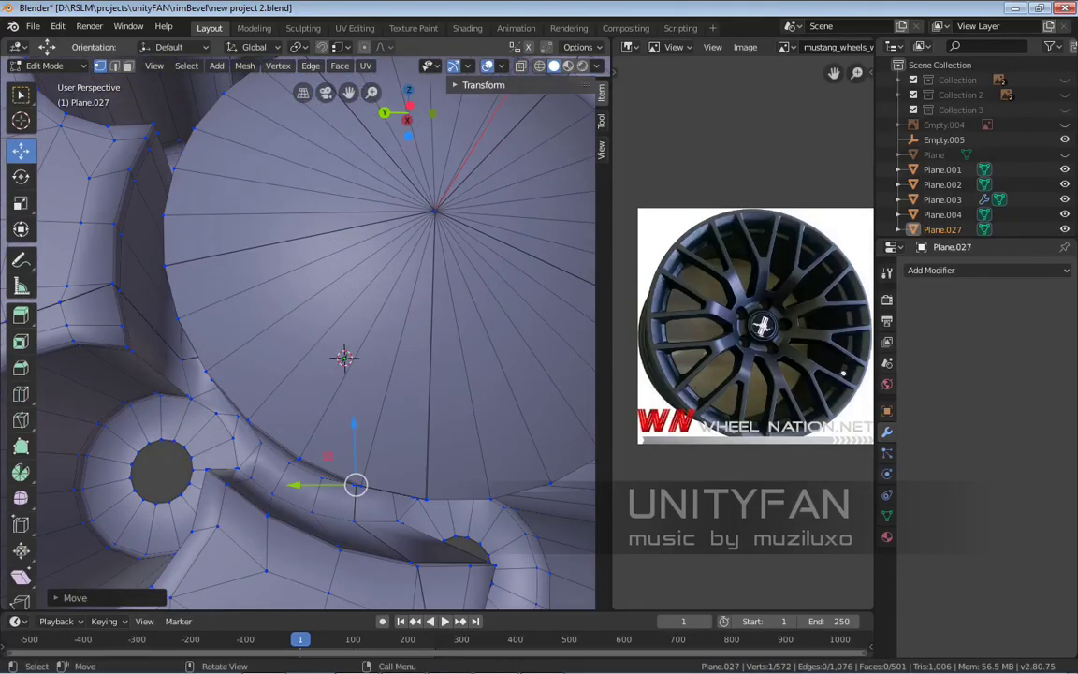
key("k")
left_click(427, 465)
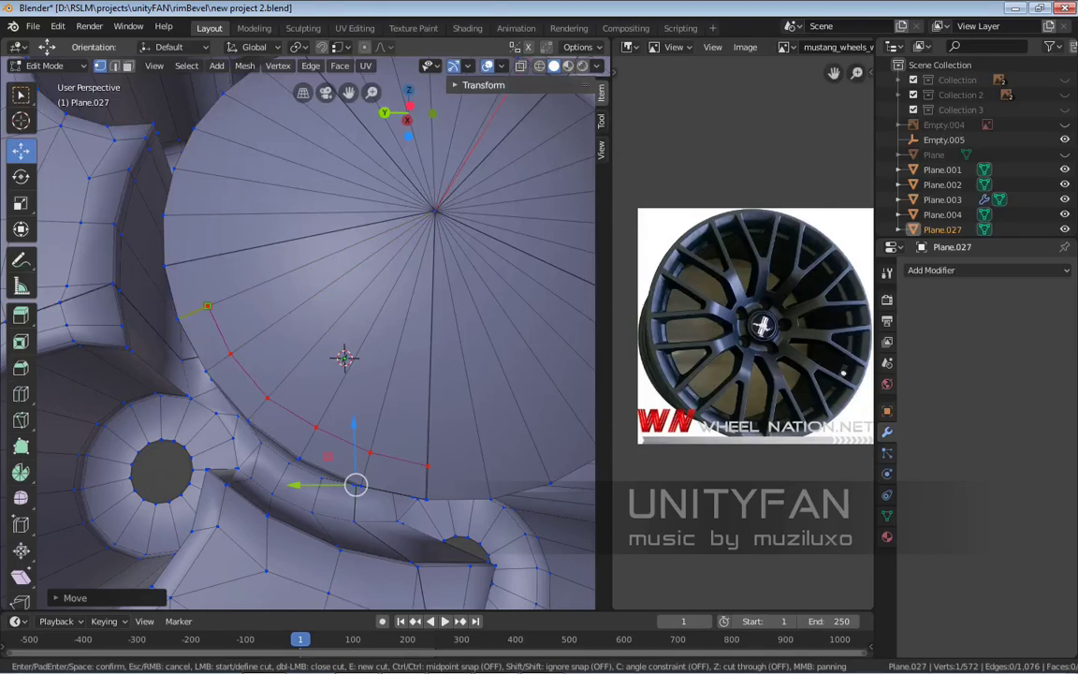
Finish the knife cut ringing the hub's centre cap on Plane.027
left_click(195, 260)
key("Return")
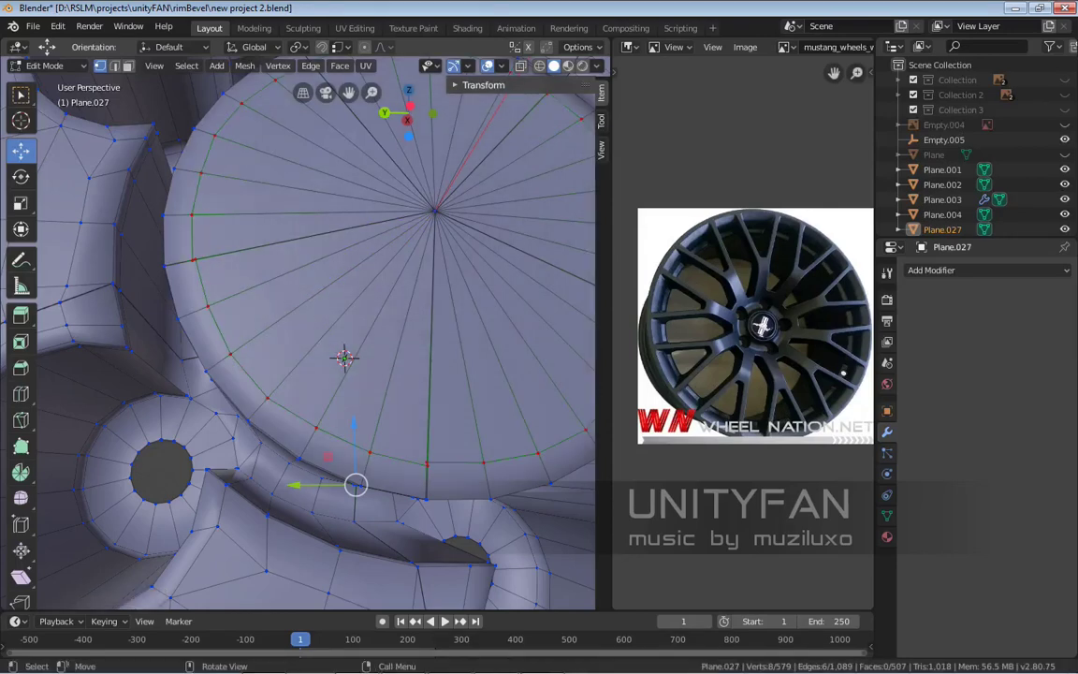
scroll(345, 357, "down", 2)
scroll(344, 357, "up", 2)
middle_click_drag(344, 357, 300, 305)
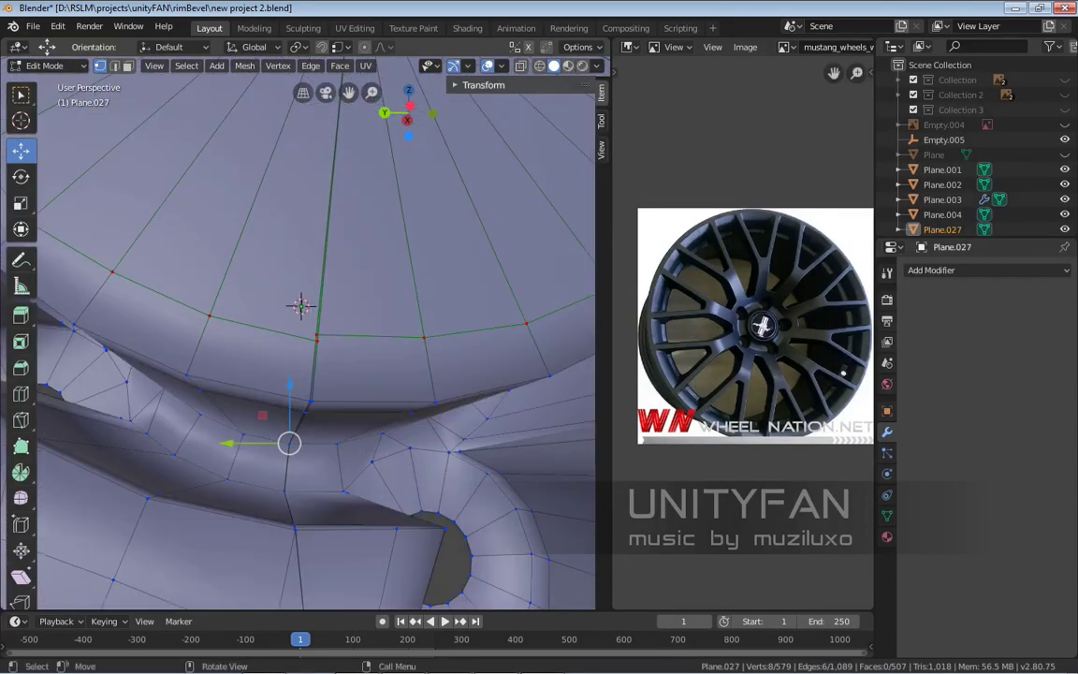
Nudge the selected hub vertex slightly into place with a few small moves
key("g")
left_click(300, 305)
key("g")
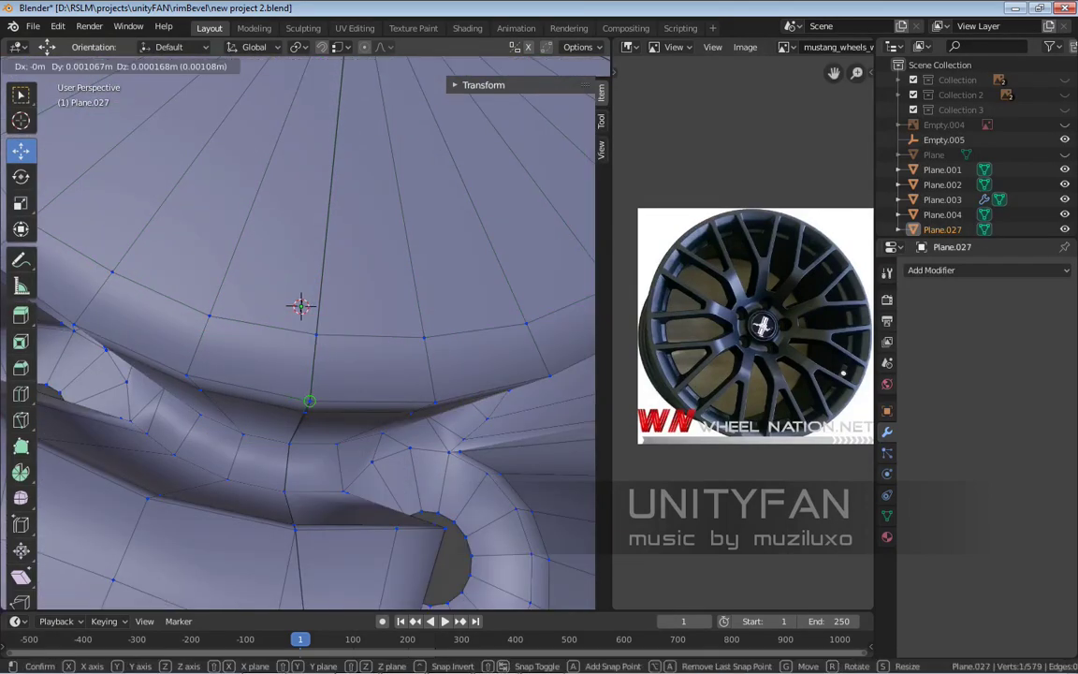
left_click(300, 305)
middle_click_drag(300, 305, 285, 412)
key("g")
left_click(297, 342)
In Object Mode, remove the Subdivision modifier from the Plane.003 wheel segment
scroll(286, 411, "down", 4)
key("Tab")
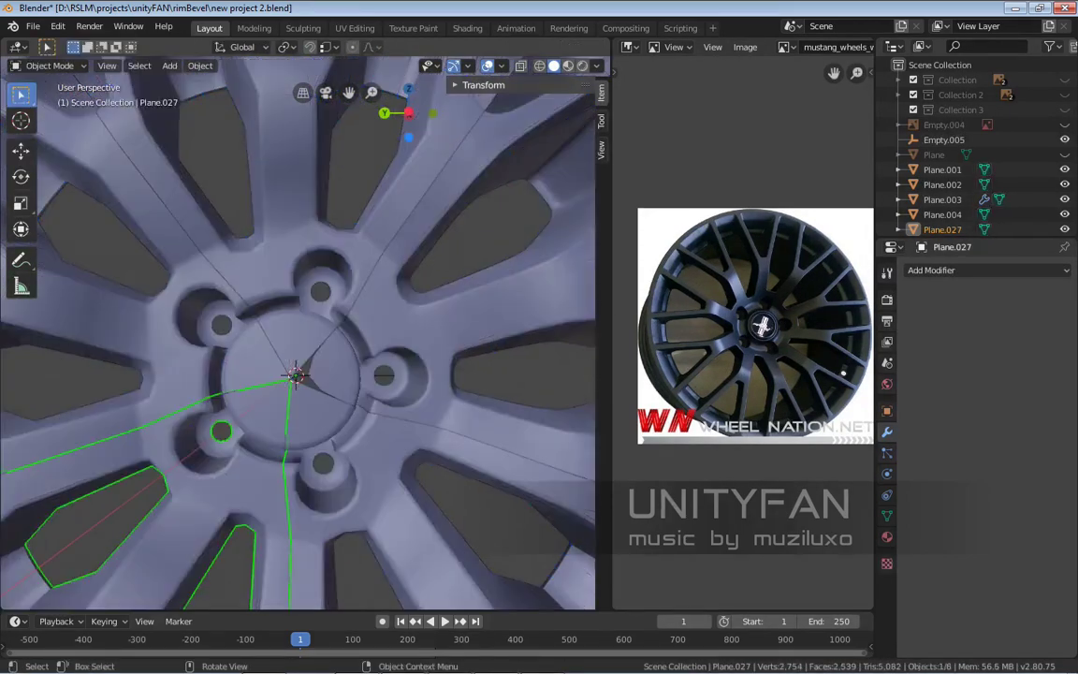
scroll(295, 365, "down", 4)
scroll(300, 355, "up", 8)
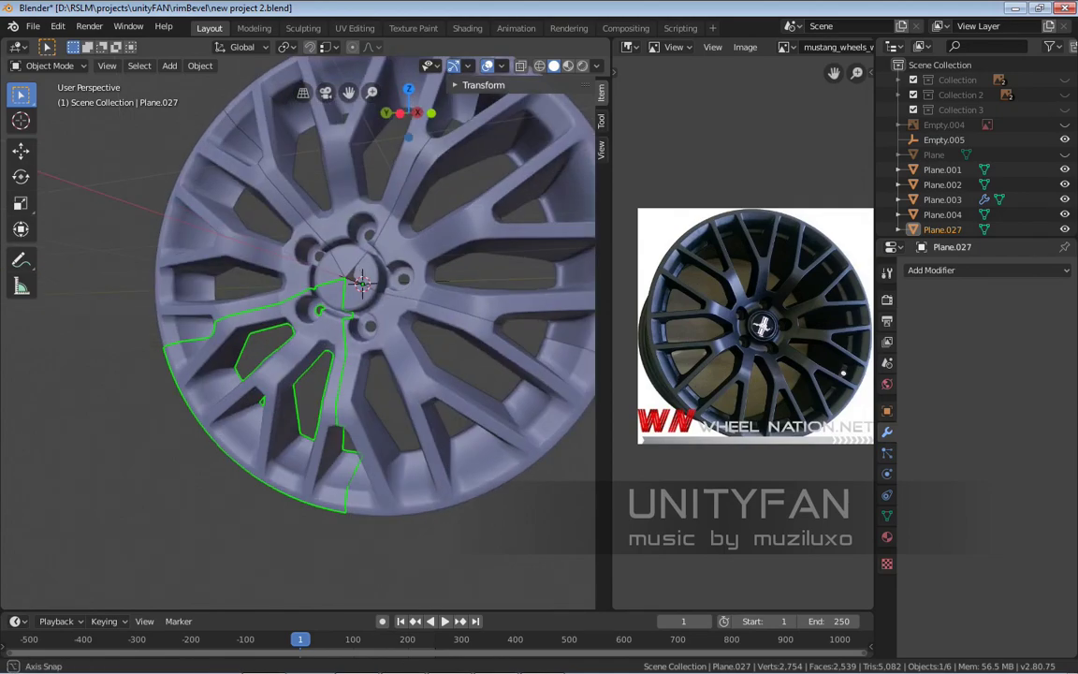
middle_click_drag(299, 356, 318, 337)
left_click(356, 308)
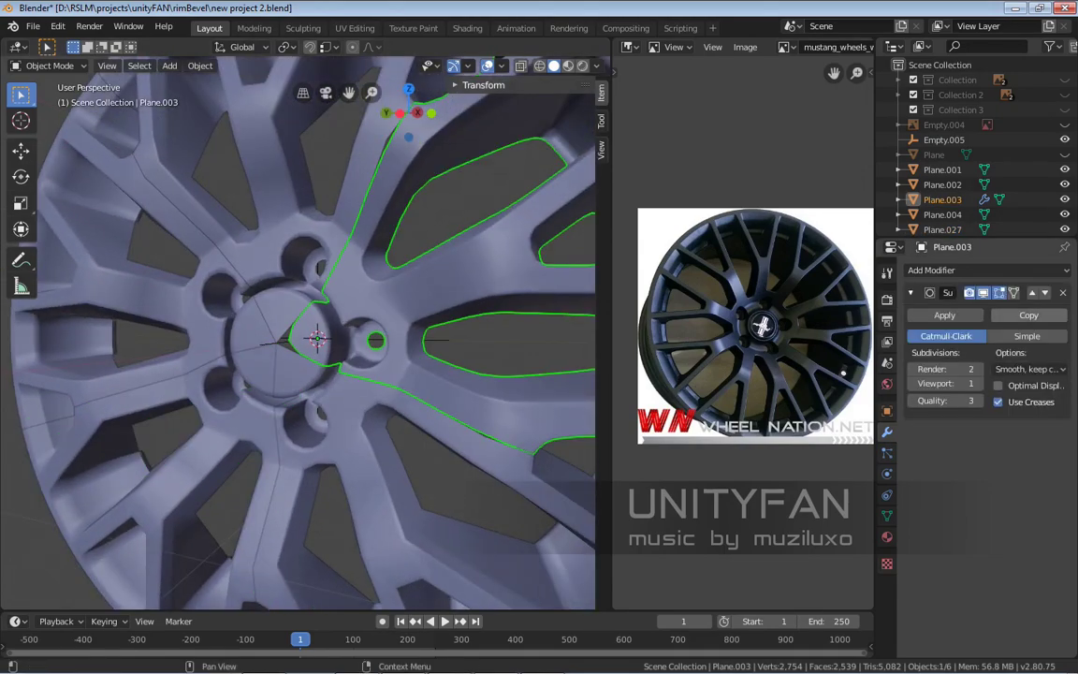
key("ctrl+x")
Deselect all, pick out a wheel segment and delete it
scroll(318, 346, "down", 5)
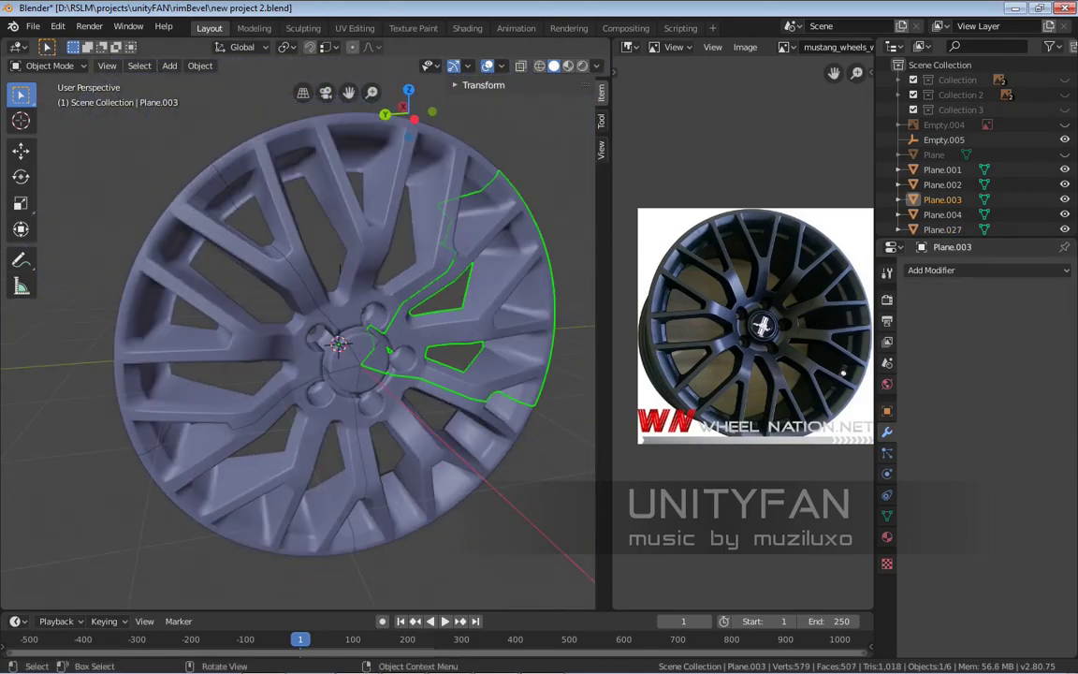
key("alt+a")
middle_click_drag(300, 355, 244, 361)
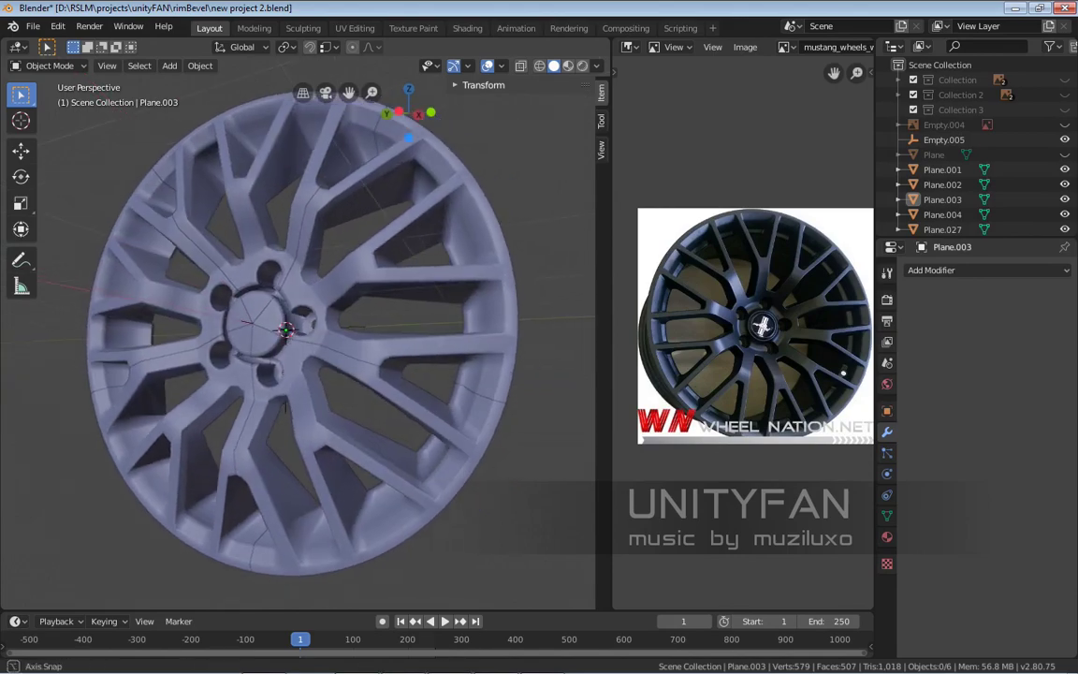
middle_click_drag(285, 407, 281, 407)
left_click(421, 486)
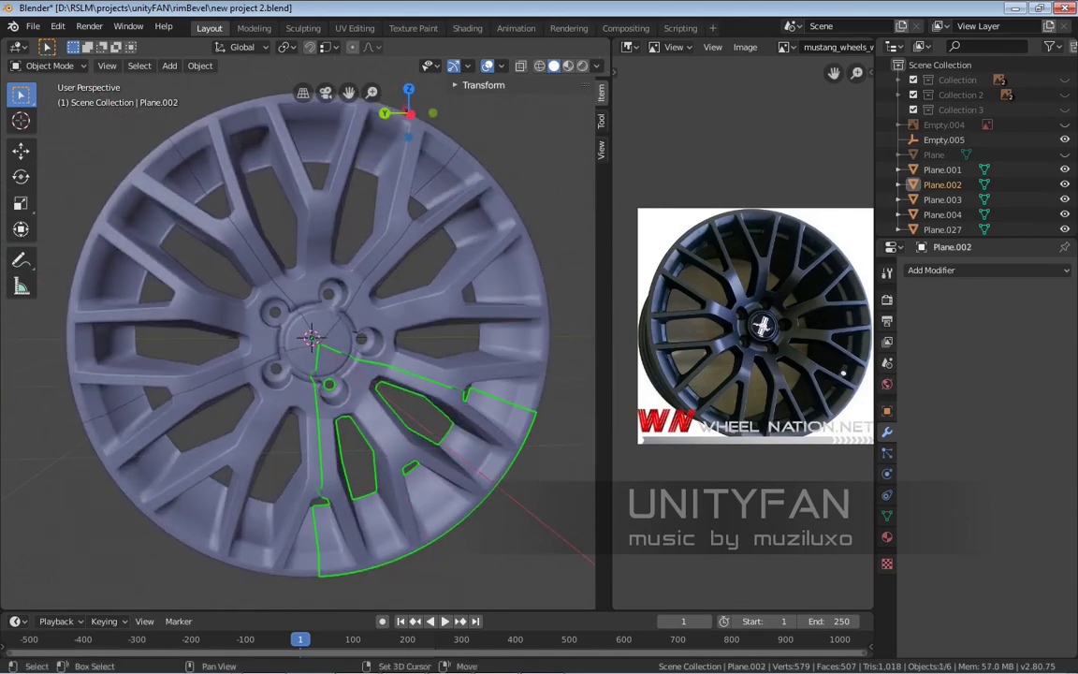
mouse_move(421, 487)
middle_mouse_down()
mouse_move(496, 477)
mouse_move(439, 481)
middle_mouse_up()
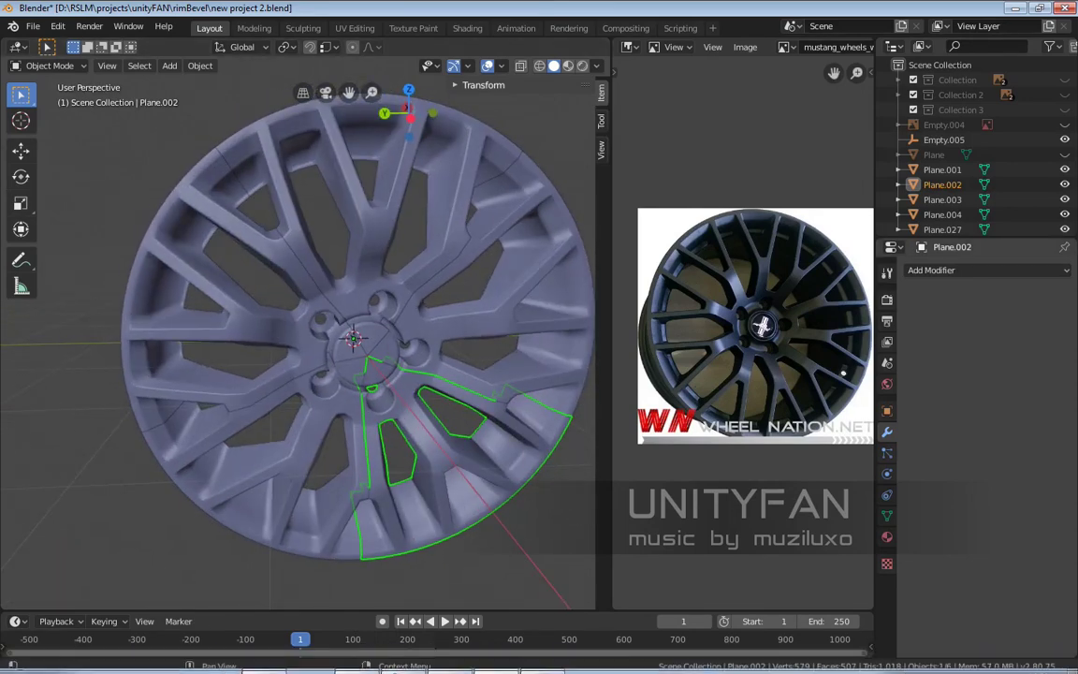
left_click(281, 468)
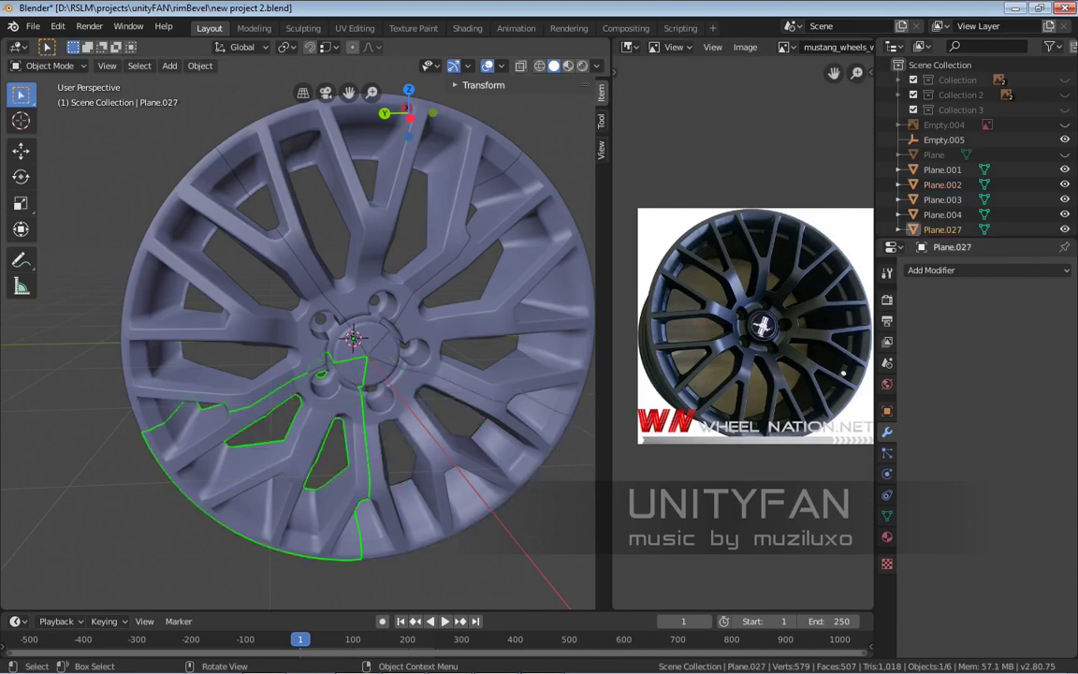
middle_click_drag(393, 327, 418, 329)
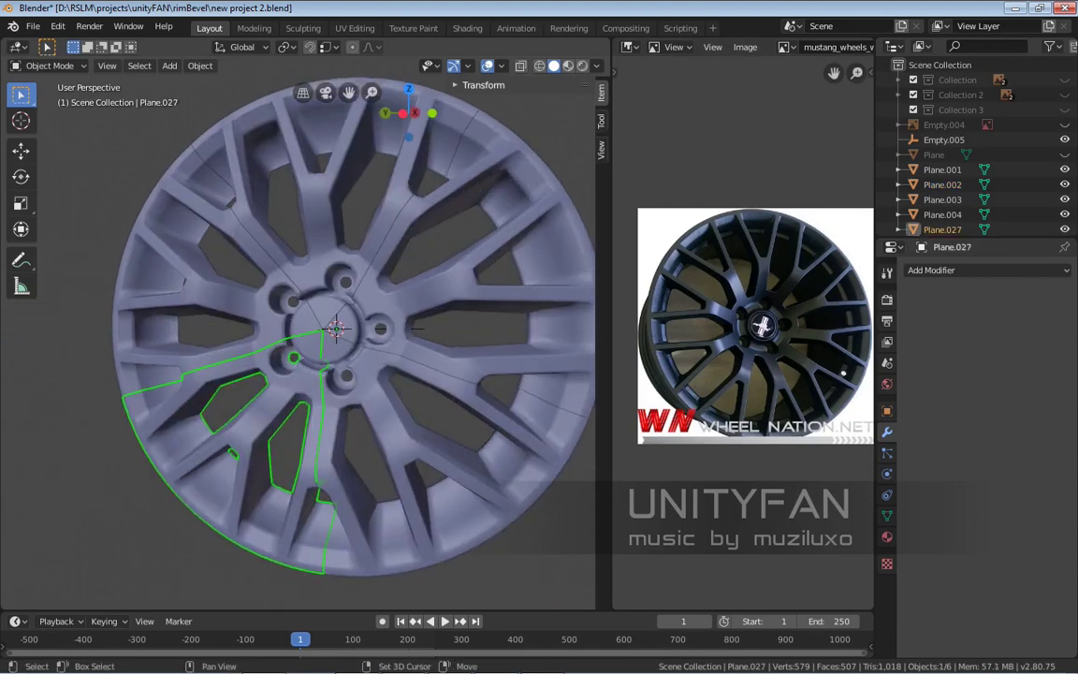
scroll(338, 324, "up", 3)
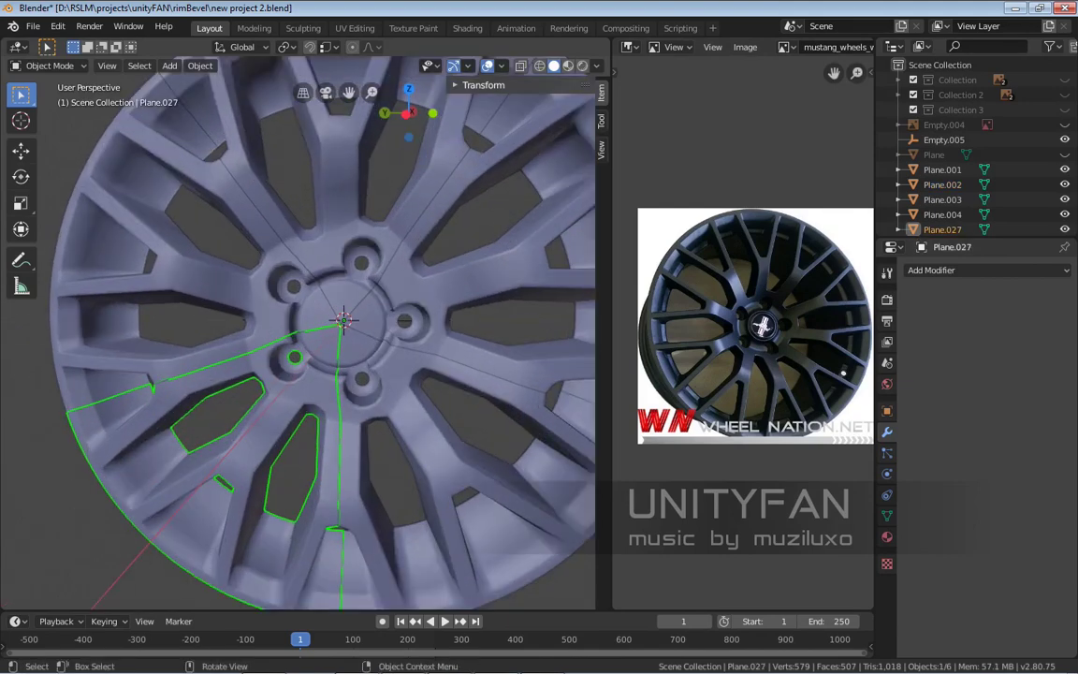
scroll(343, 321, "down", 5)
key("Delete")
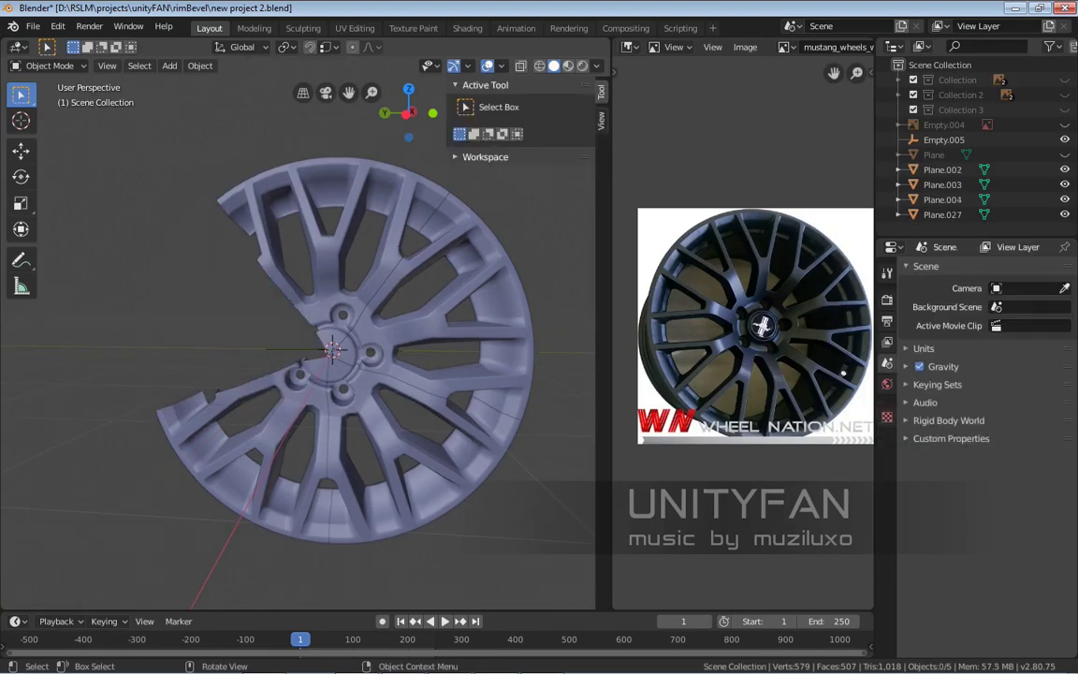
Delete Plane.002, Plane.003 and Plane.004, leaving only Plane.027 selected
left_click(360, 440)
key("x")
left_click(351, 403)
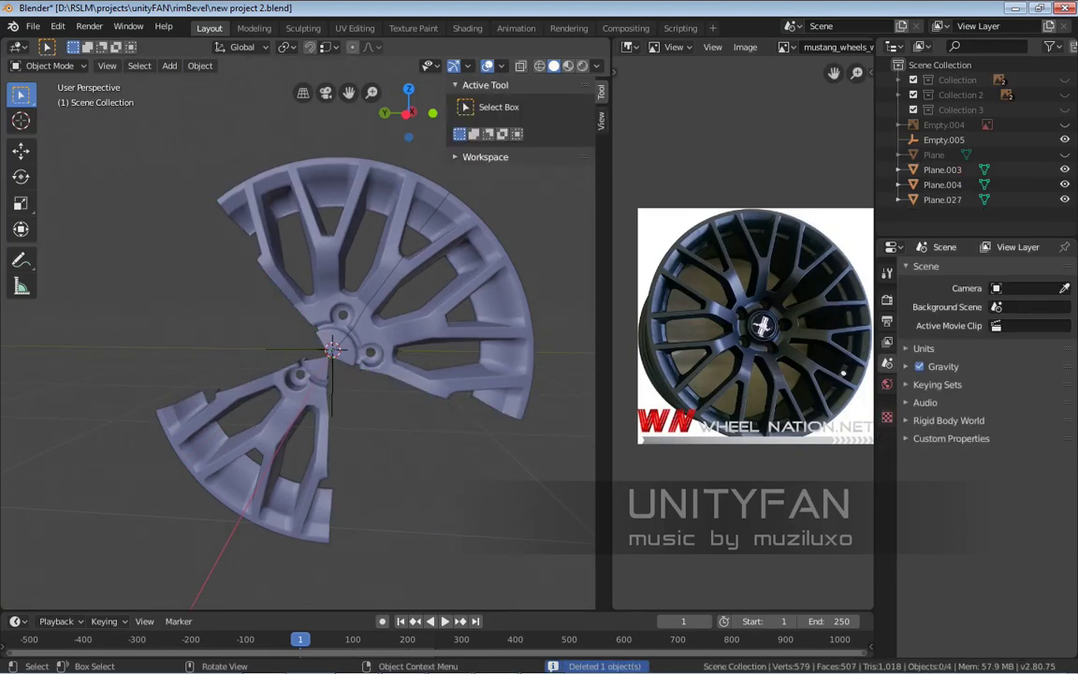
left_click(355, 344)
key("x")
left_click(356, 345)
left_click(335, 300)
key("x")
left_click(335, 300)
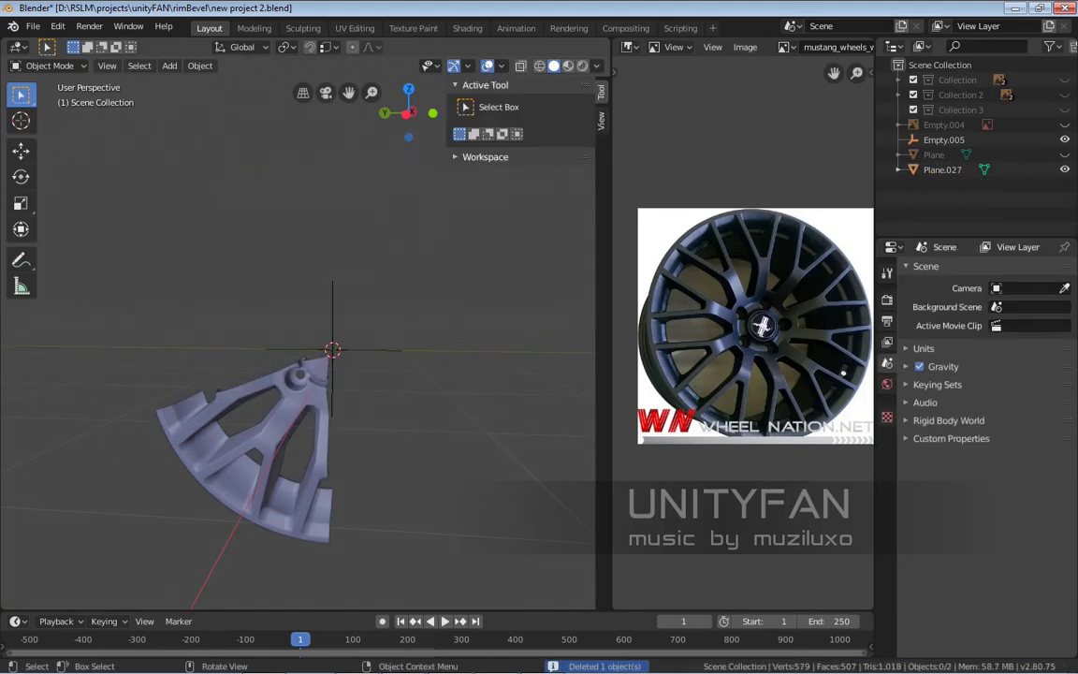
left_click(280, 439)
Duplicate Plane.027, then undo the rotation and delete the unwanted copy Plane.001
left_click(21, 175)
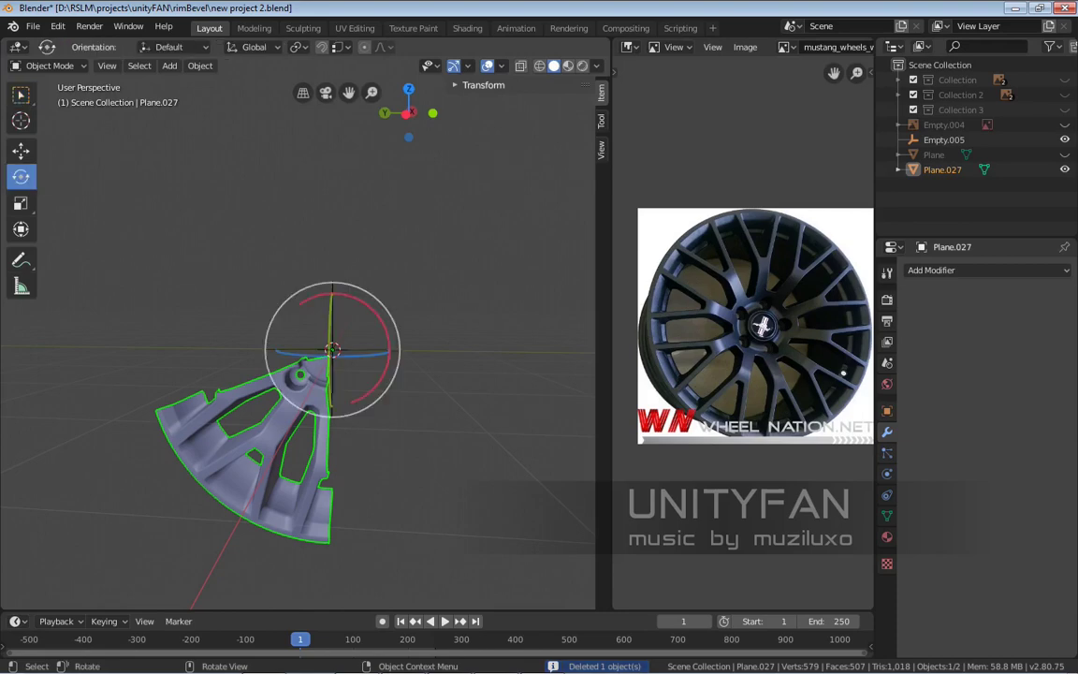
scroll(259, 459, "up", 4)
middle_click_drag(259, 459, 271, 450)
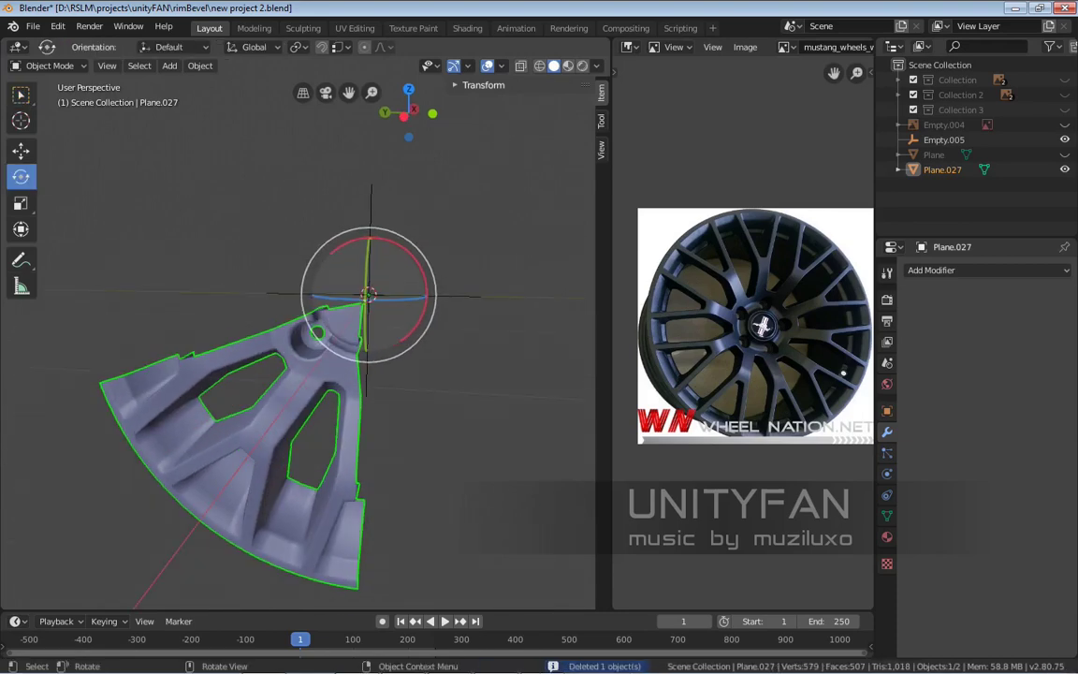
key("shift+d")
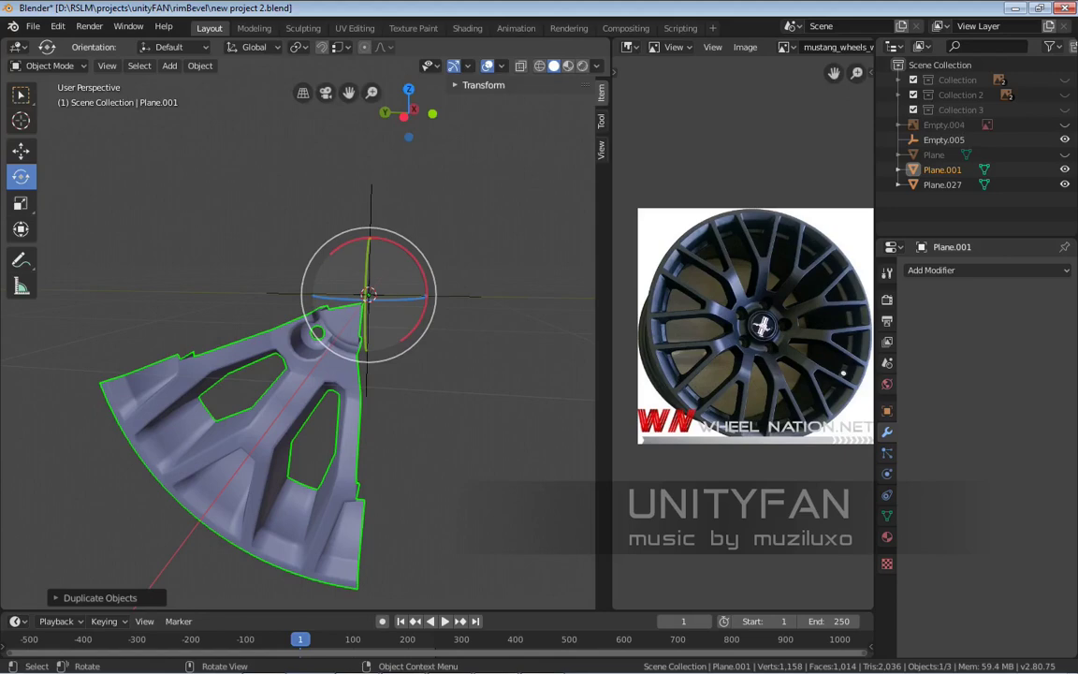
left_click_drag(411, 262, 398, 247)
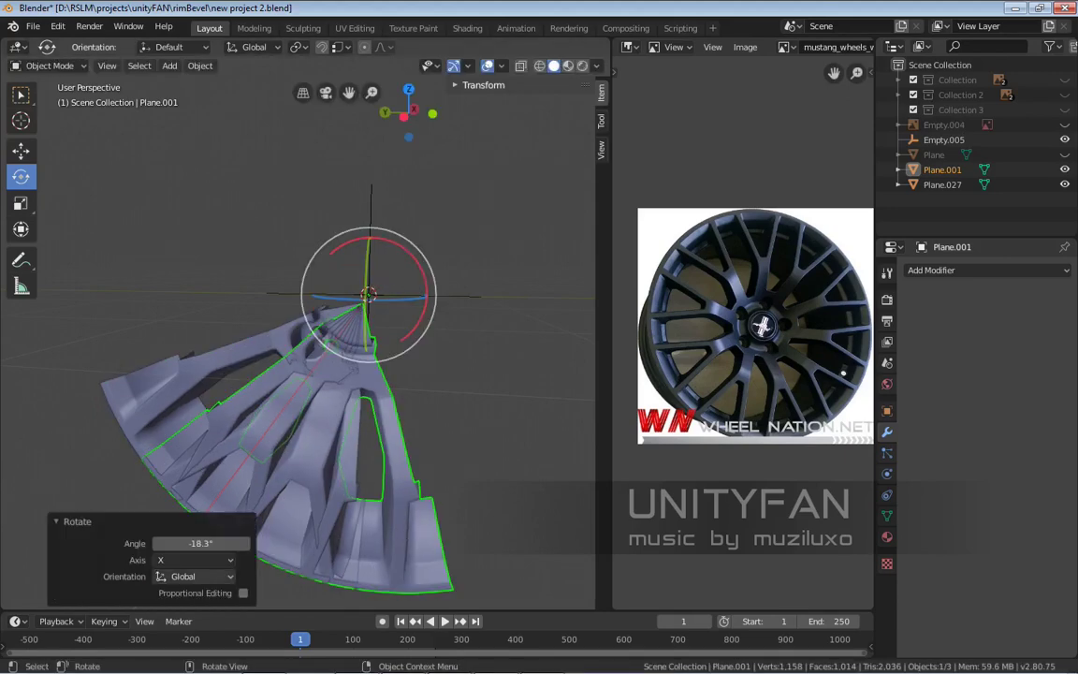
key("ctrl+z")
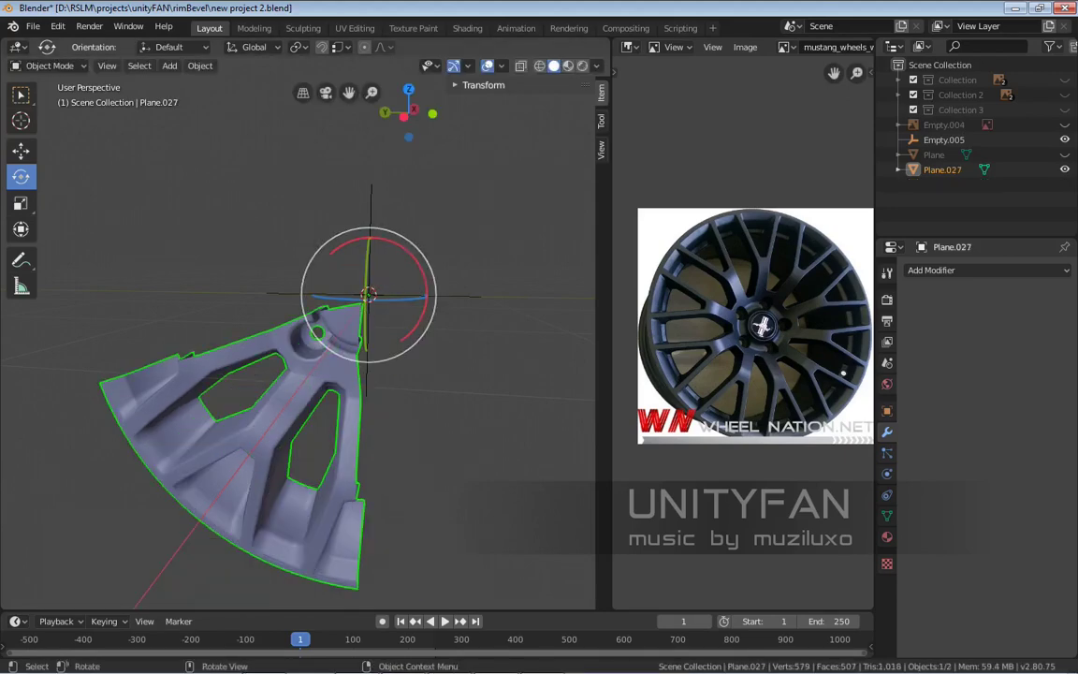
key("x")
left_click(318, 390)
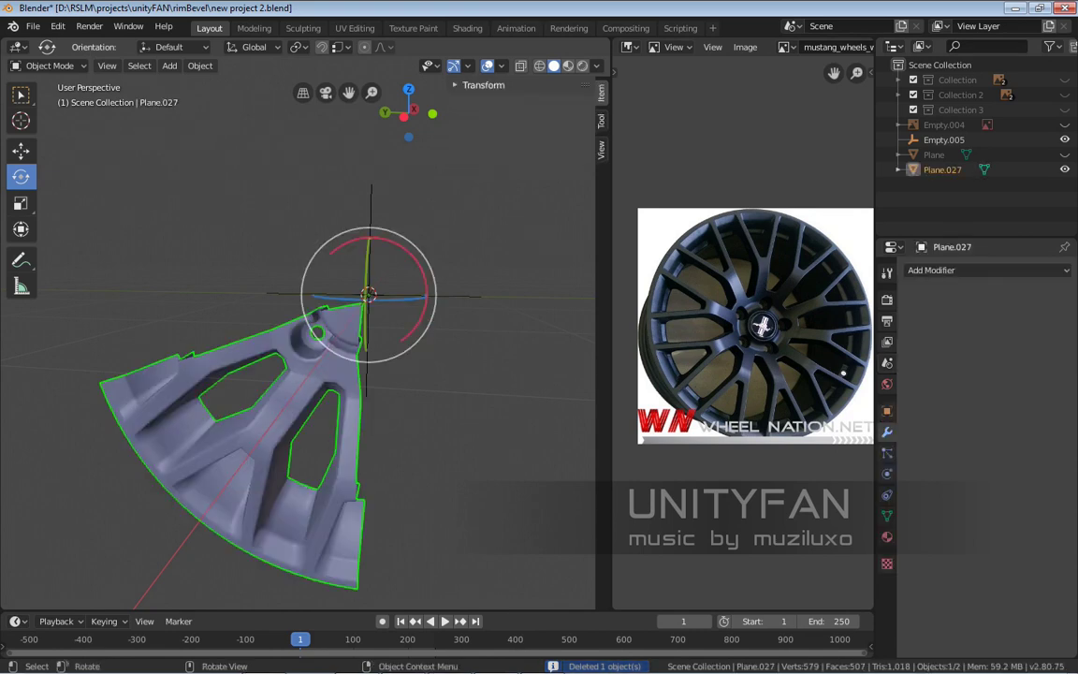
Duplicate Plane.027 in place and rotate the copy -72° about the X axis
key("shift+d")
key("Escape")
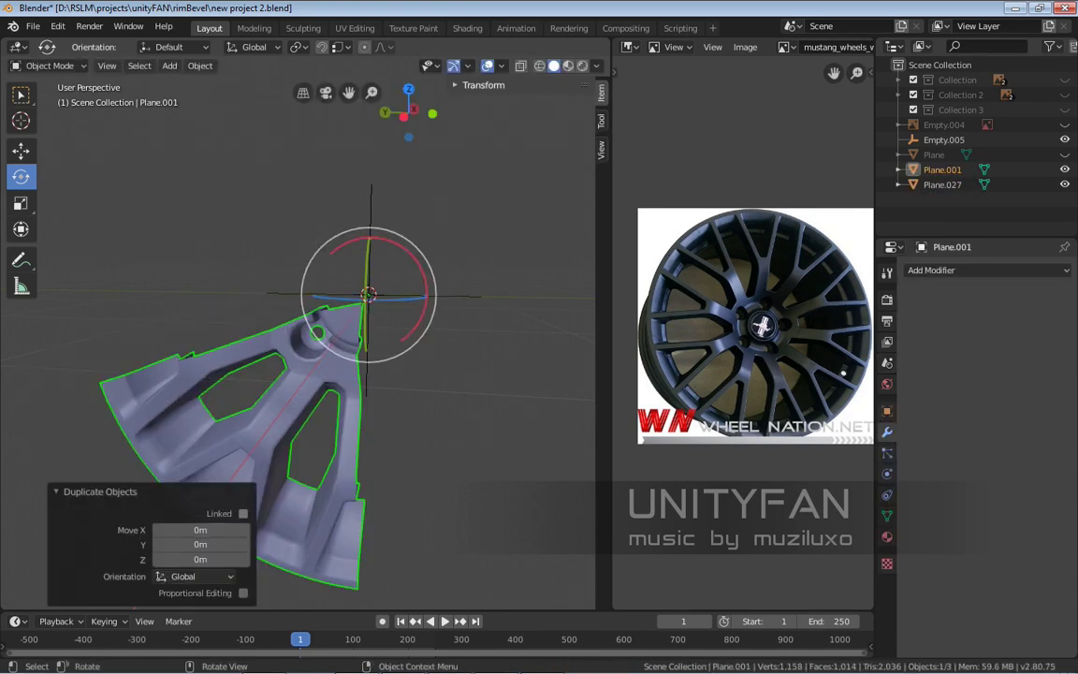
left_click_drag(368, 240, 346, 218)
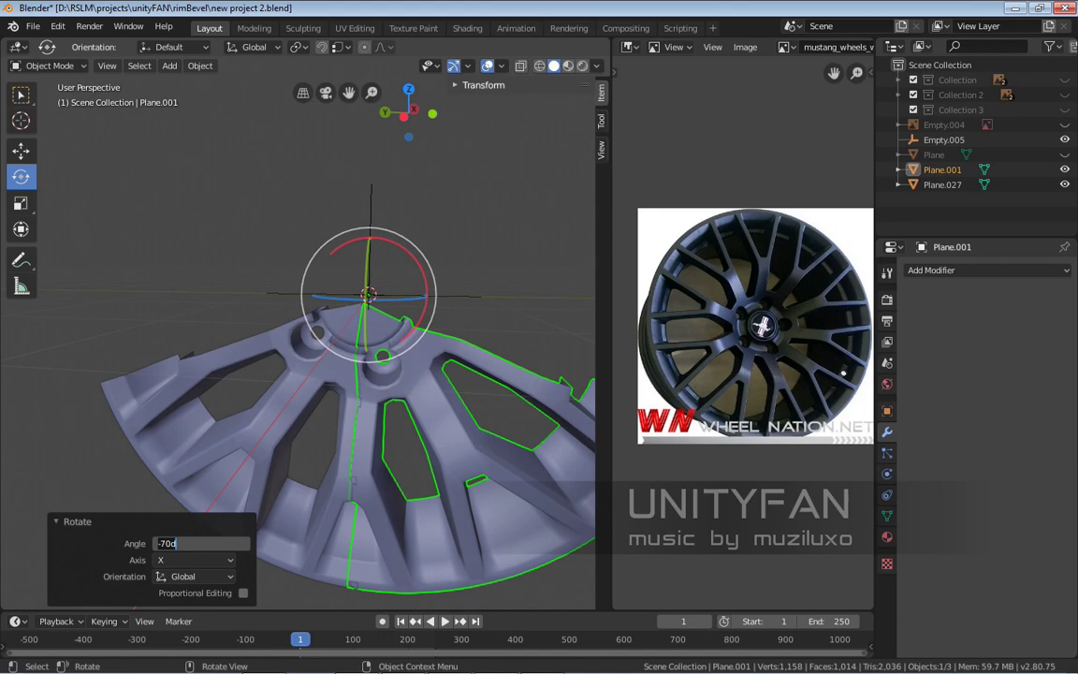
type("-72")
key("Return")
middle_click_drag(374, 393, 316, 494)
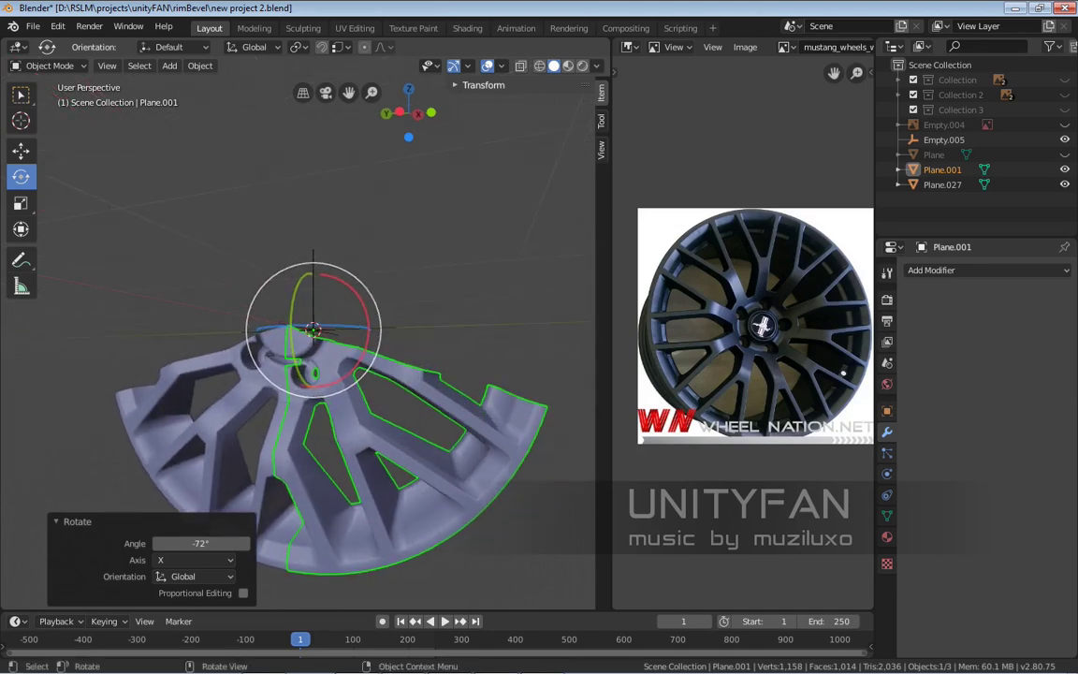
Duplicate the rotated segment as Plane.002 and rotate it around the wheel axis
key("shift+d")
key("Escape")
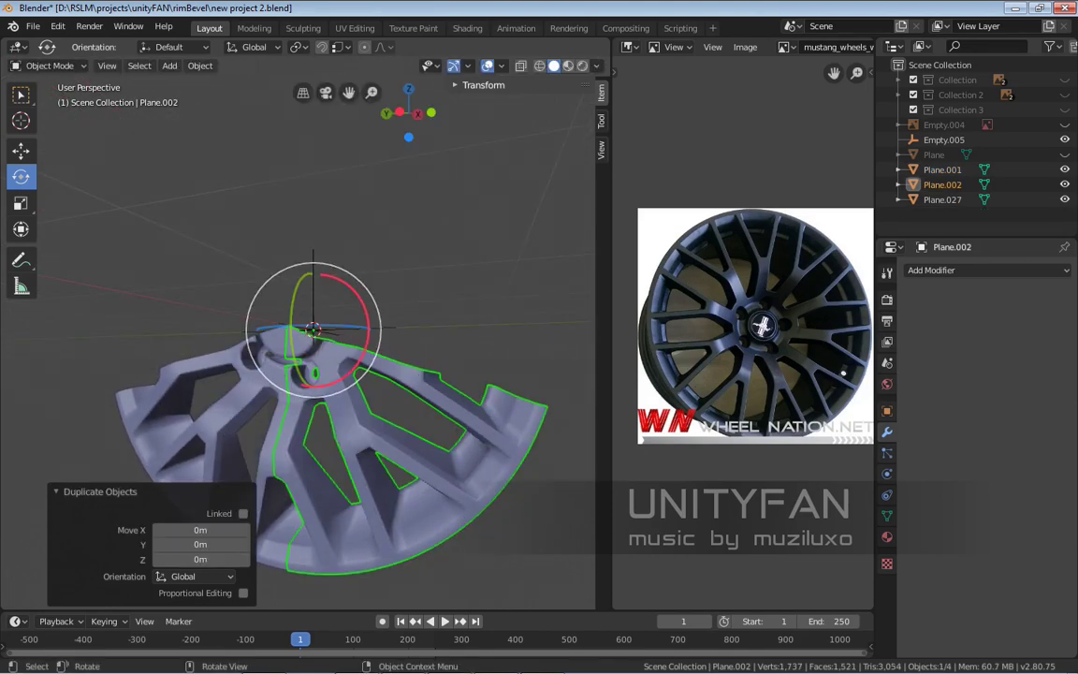
left_click_drag(348, 285, 275, 262)
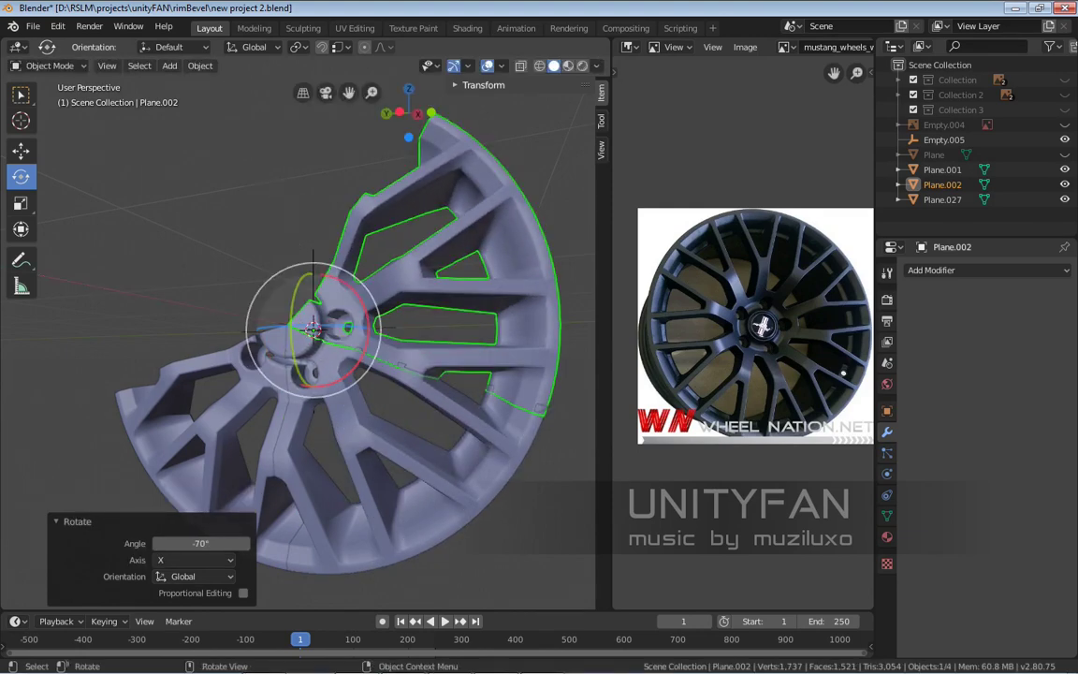
double_click(202, 542)
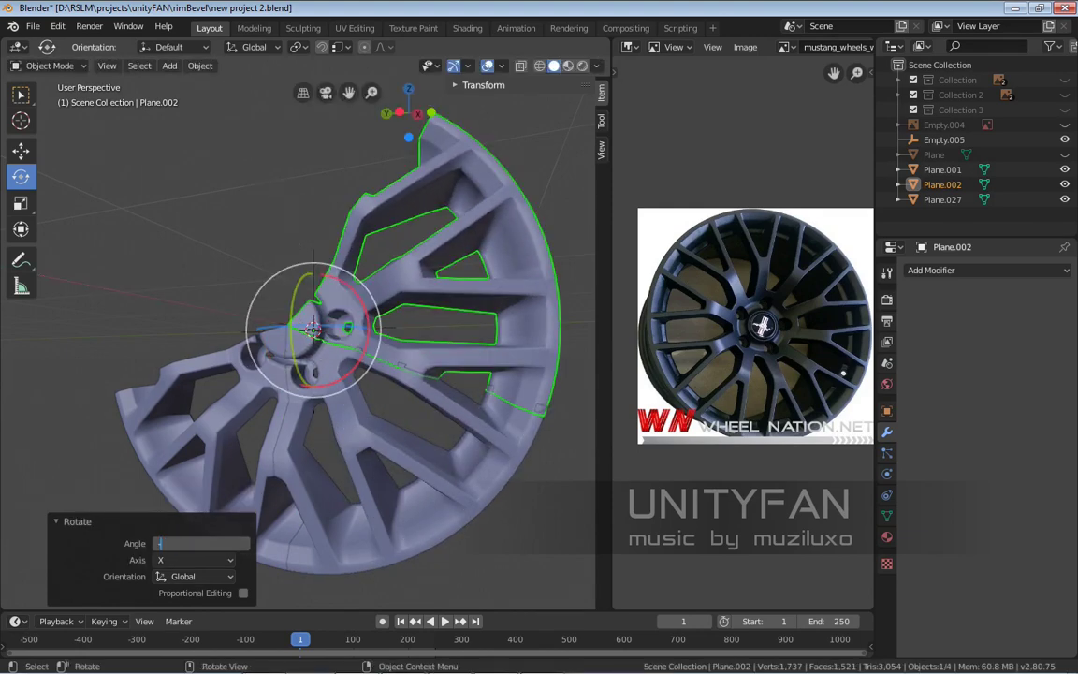
Fix Plane.002 at -72°, then add copy Plane.003 rotated another -72° about X
key("Return")
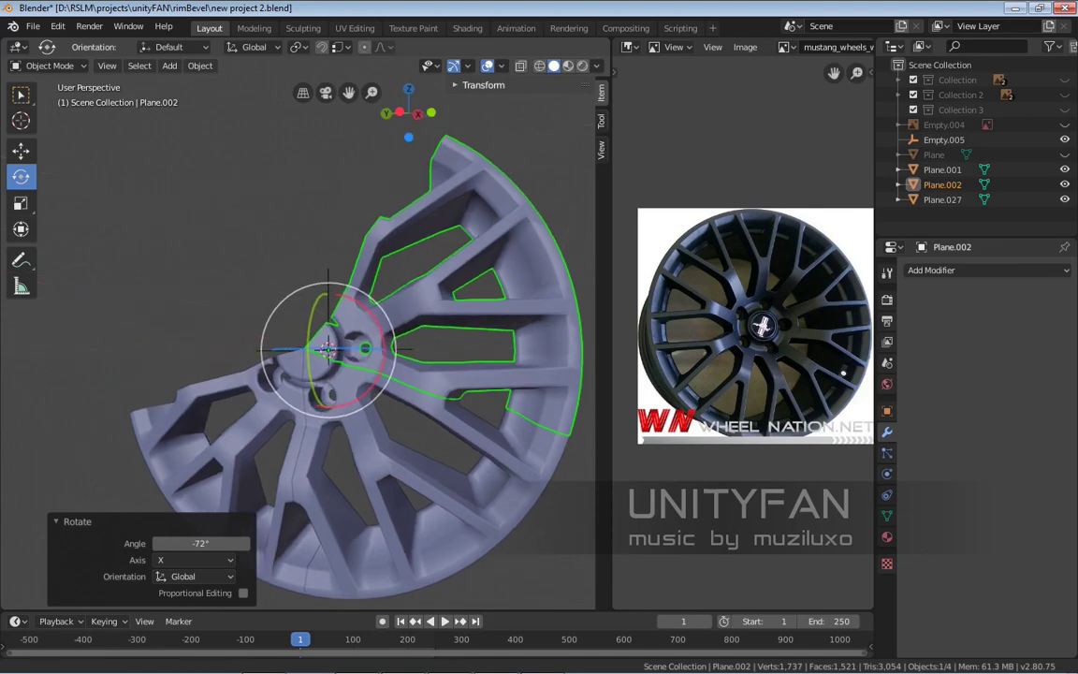
key("shift+d")
key("Escape")
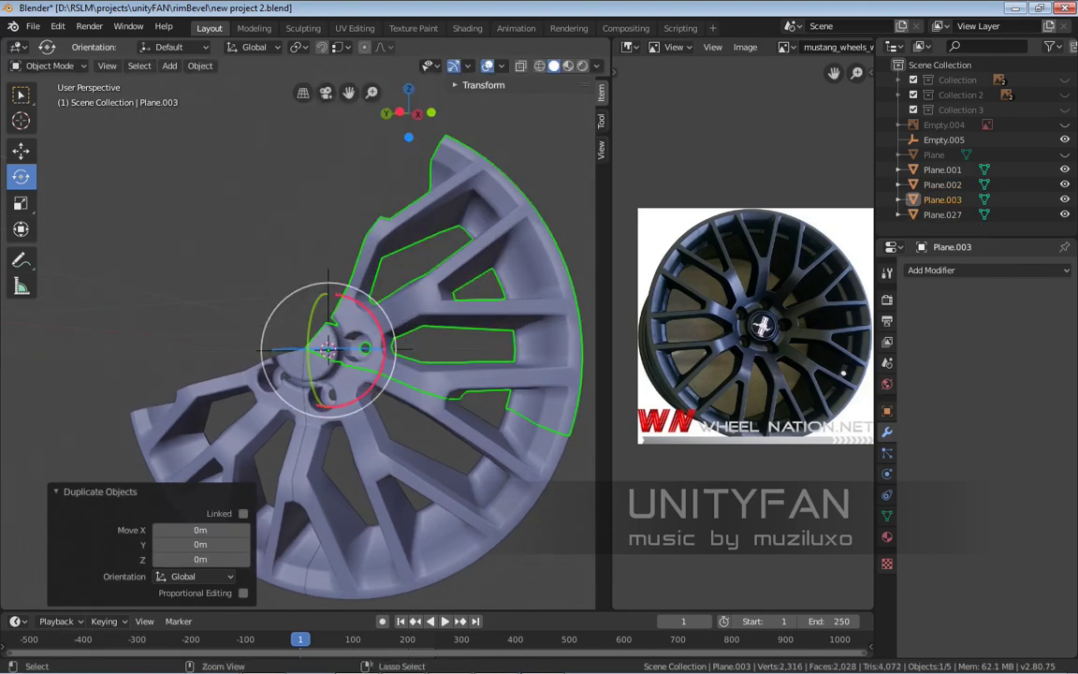
key("r")
key("x")
key("minus")
key("5")
key("5")
key("Return")
left_click(201, 543)
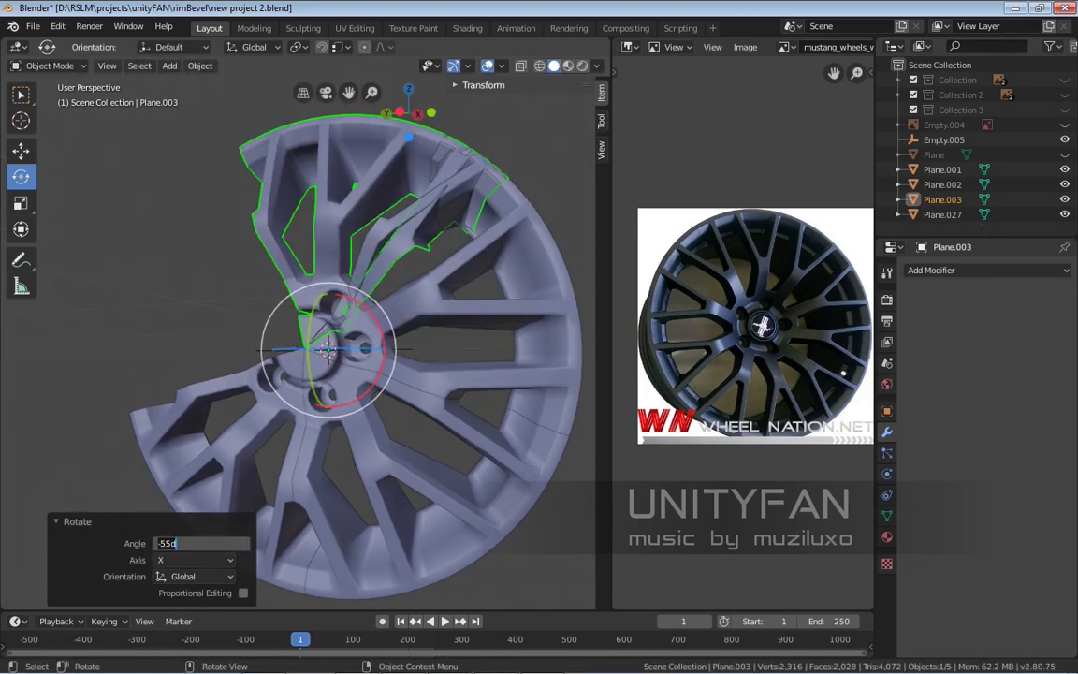
type("-72")
key("Return")
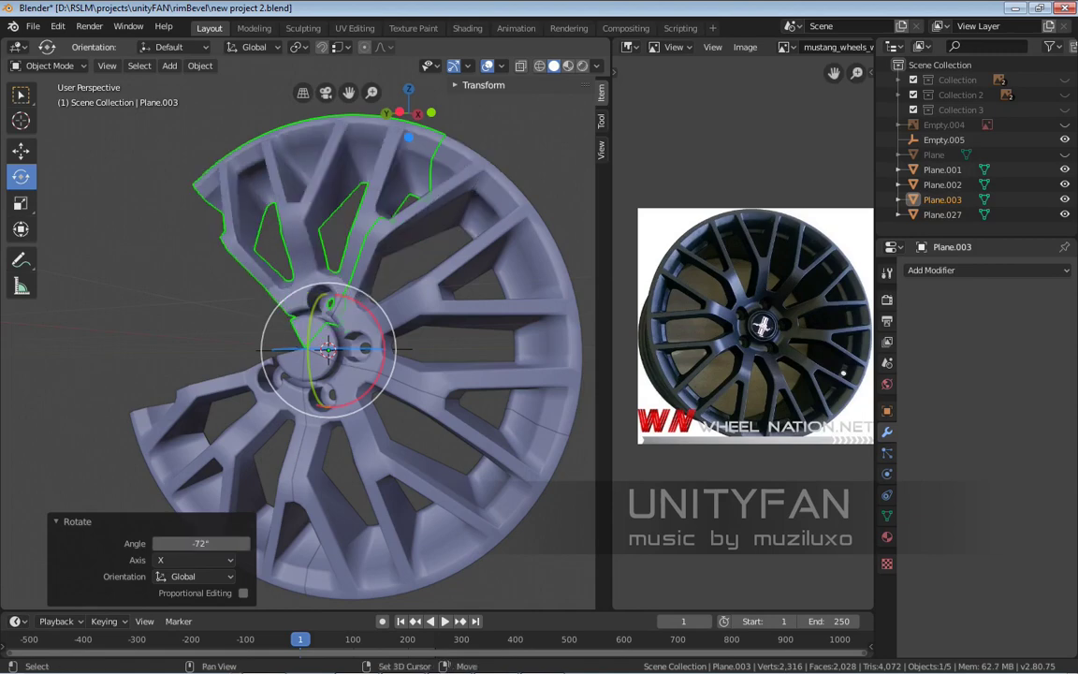
Add the final copy Plane.004, rotated a further -72° about X
middle_click_drag(327, 374, 385, 389, "shift")
key("shift+d")
key("Escape")
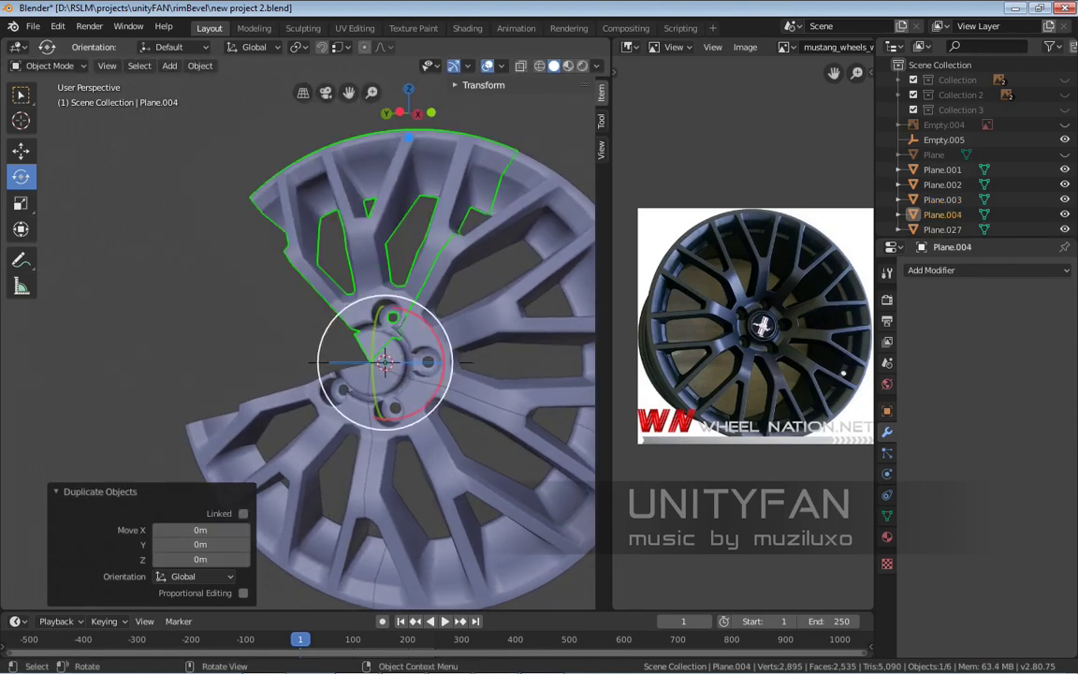
key("r")
key("x")
key("minus")
key("3")
key("0")
left_click(413, 311)
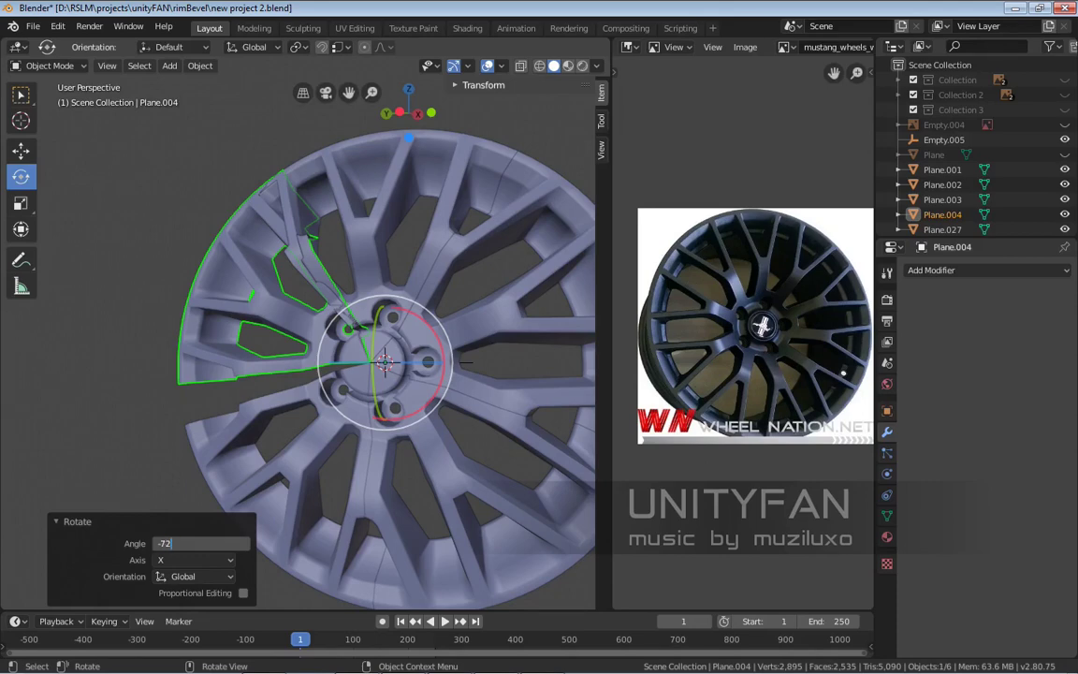
key("Return")
middle_click_drag(374, 374, 337, 350)
Select all five wheel segments together
key("w")
left_click(329, 319)
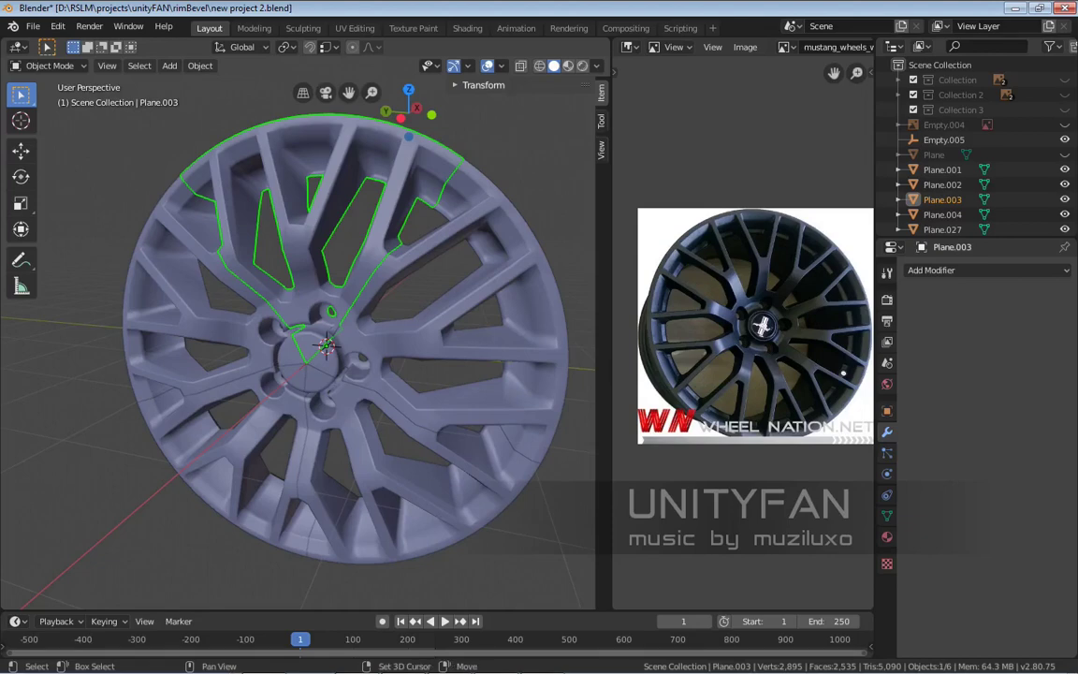
left_click(337, 421)
left_click(215, 440, "shift")
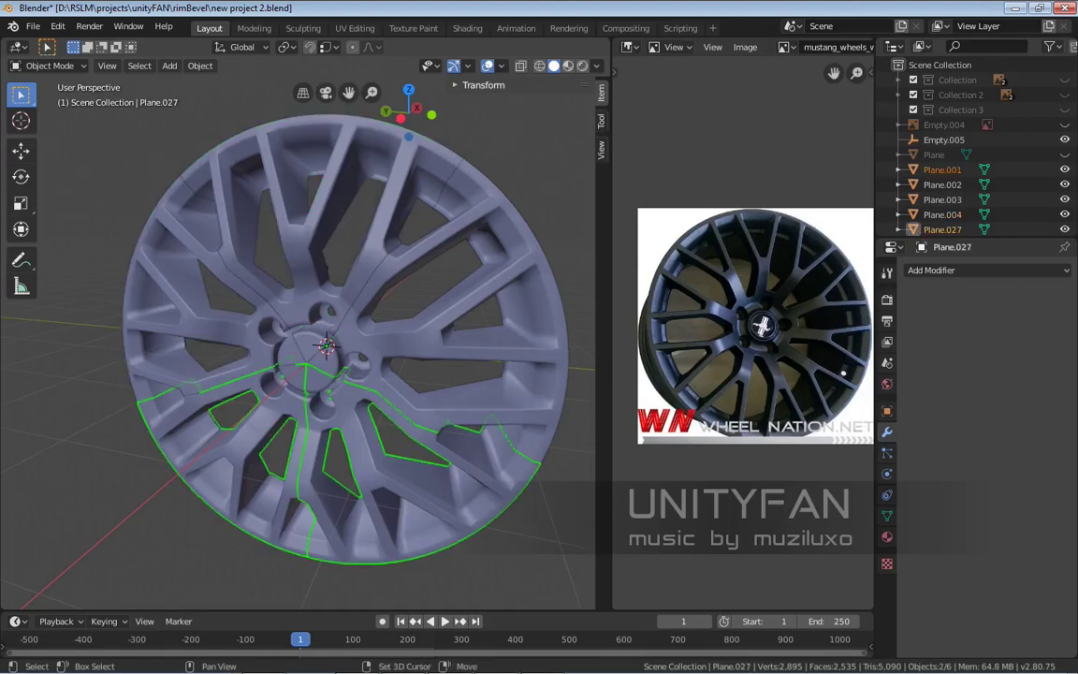
left_click(163, 272, "shift")
left_click(440, 281, "shift")
left_click(299, 187, "shift")
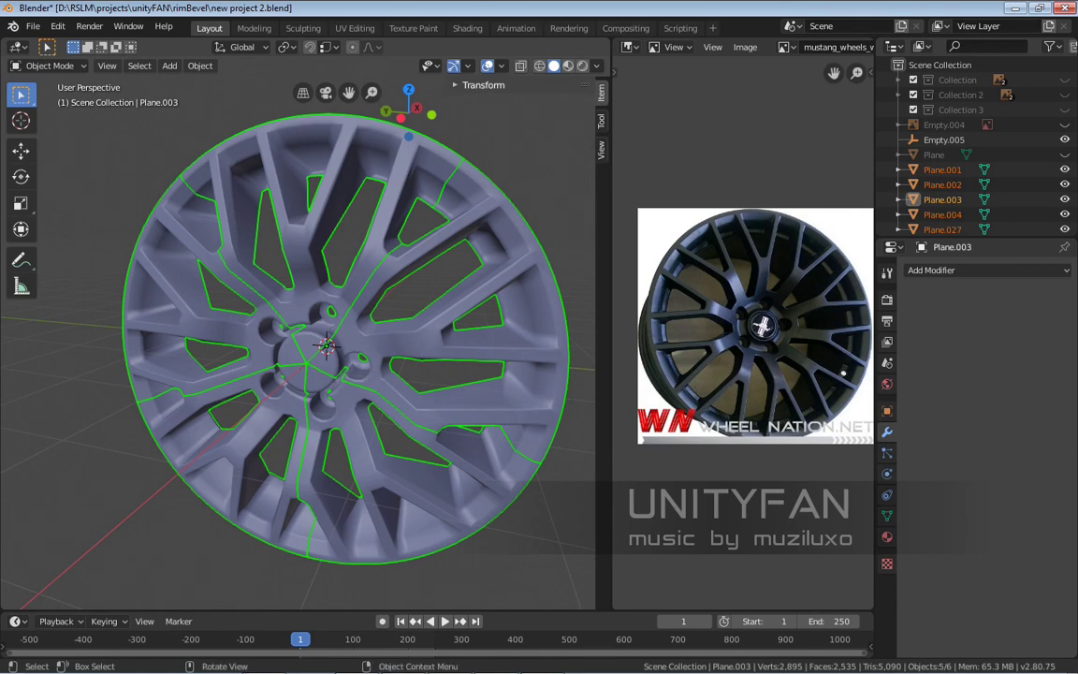
Join the five selected segments with Ctrl+J into the single object Plane.003
key("ctrl+j")
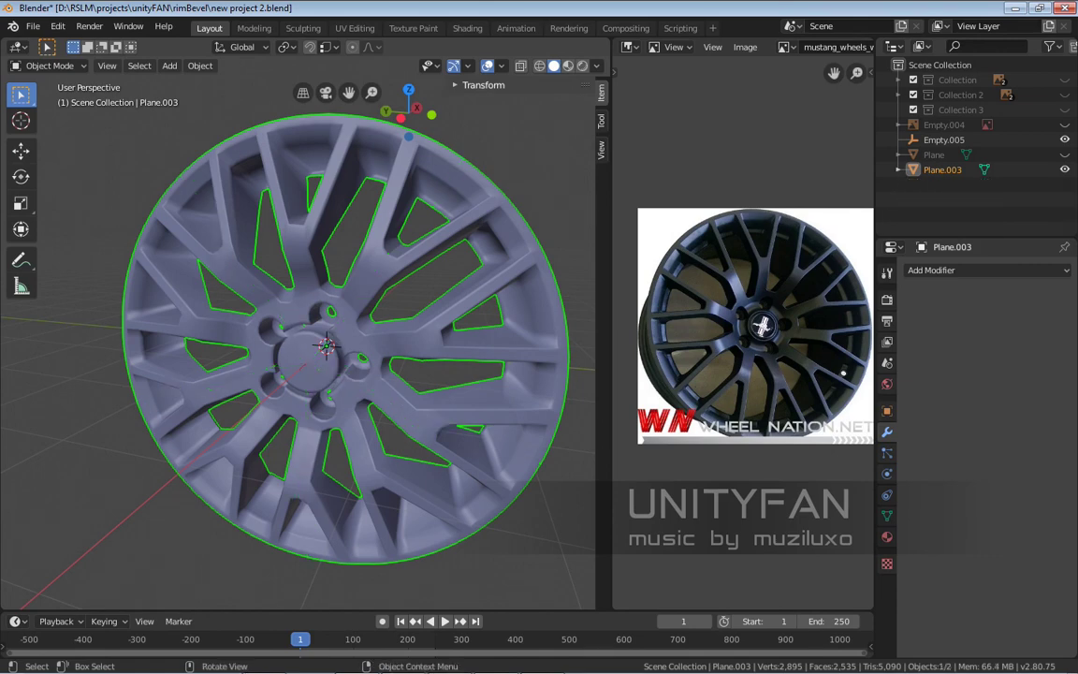
middle_click_drag(328, 355, 304, 323)
scroll(337, 337, "up", 5)
In Edit Mode, grow a face selection across the spoke, then return to Object Mode
key("Tab")
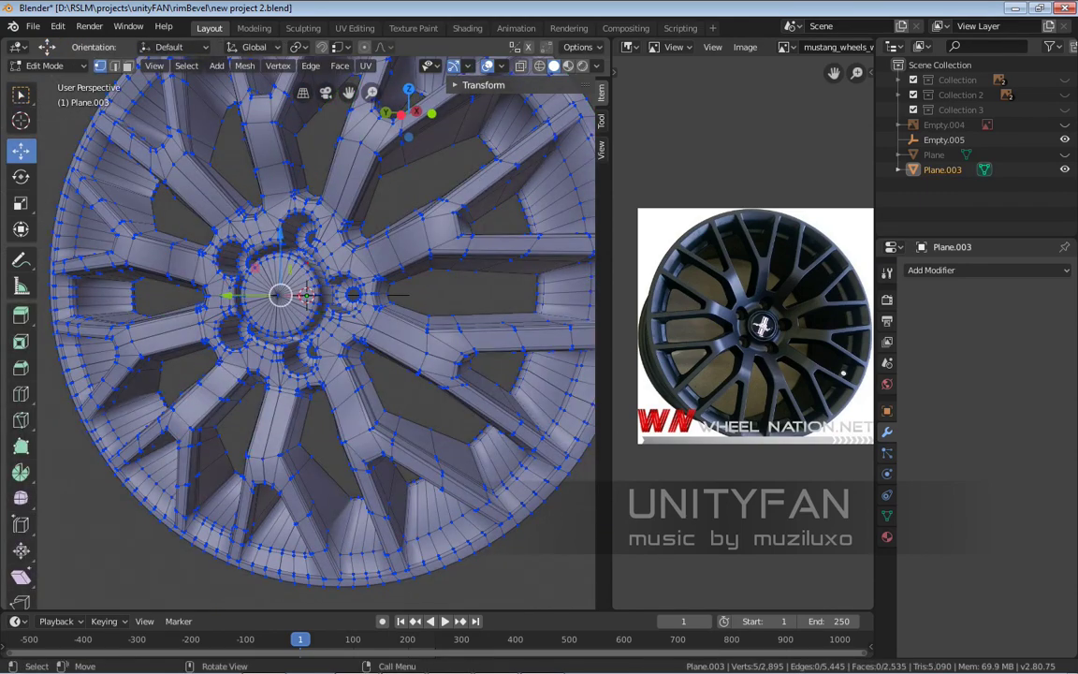
scroll(318, 336, "down", 3)
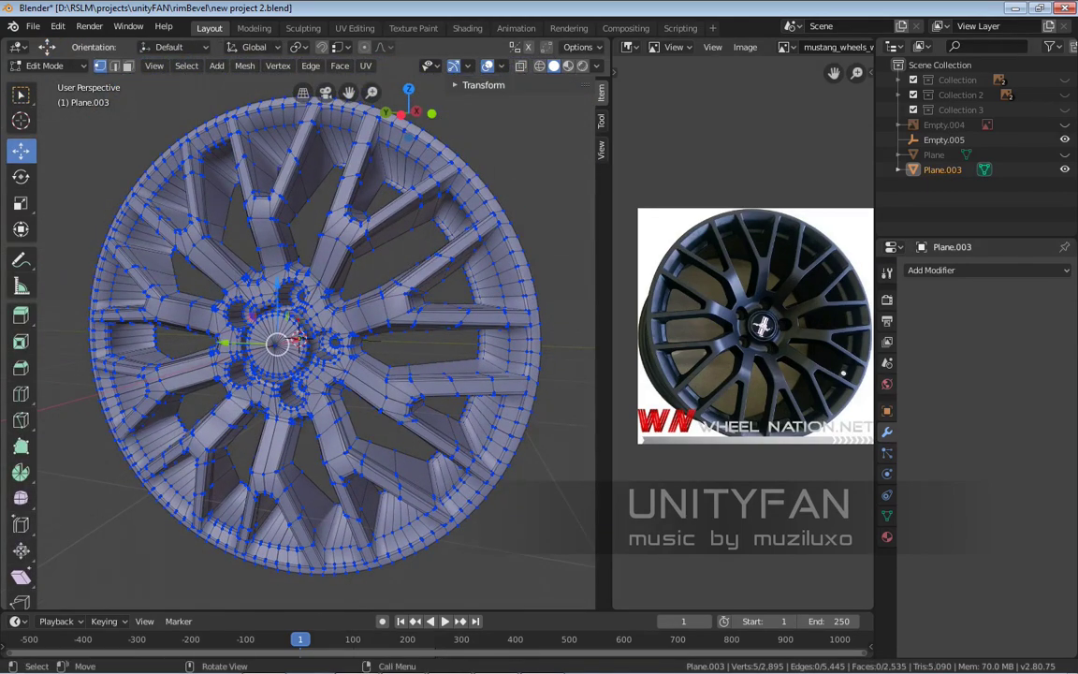
key("3")
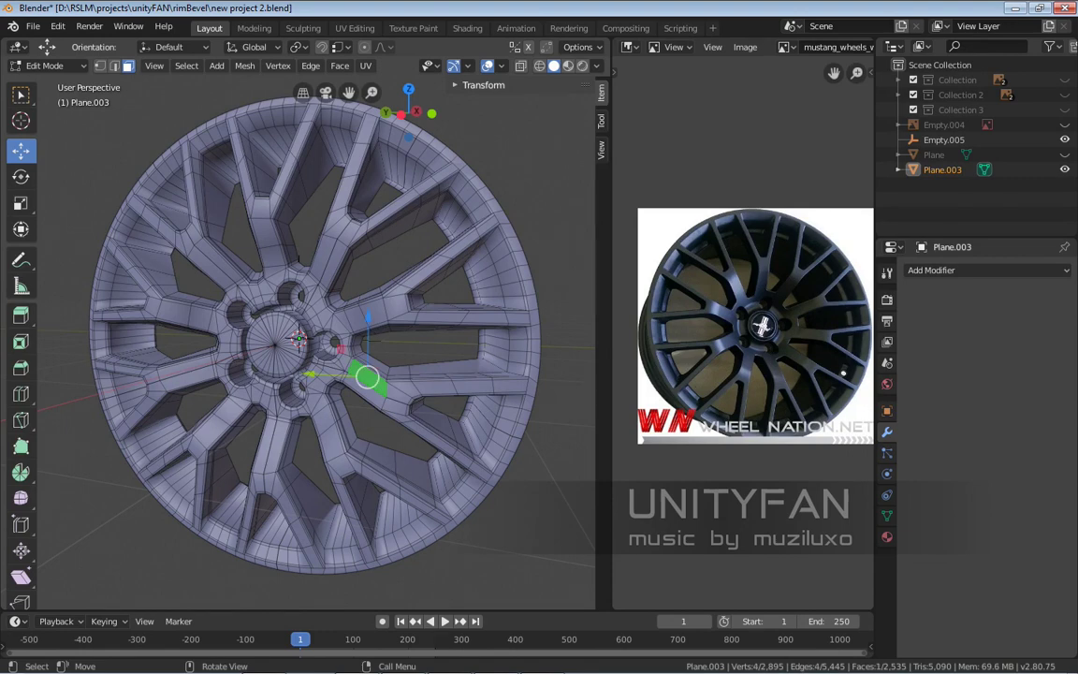
scroll(318, 337, "up", 2)
key("ctrl+KP_Add")
key("ctrl+KP_Add")
key("ctrl+KP_Add")
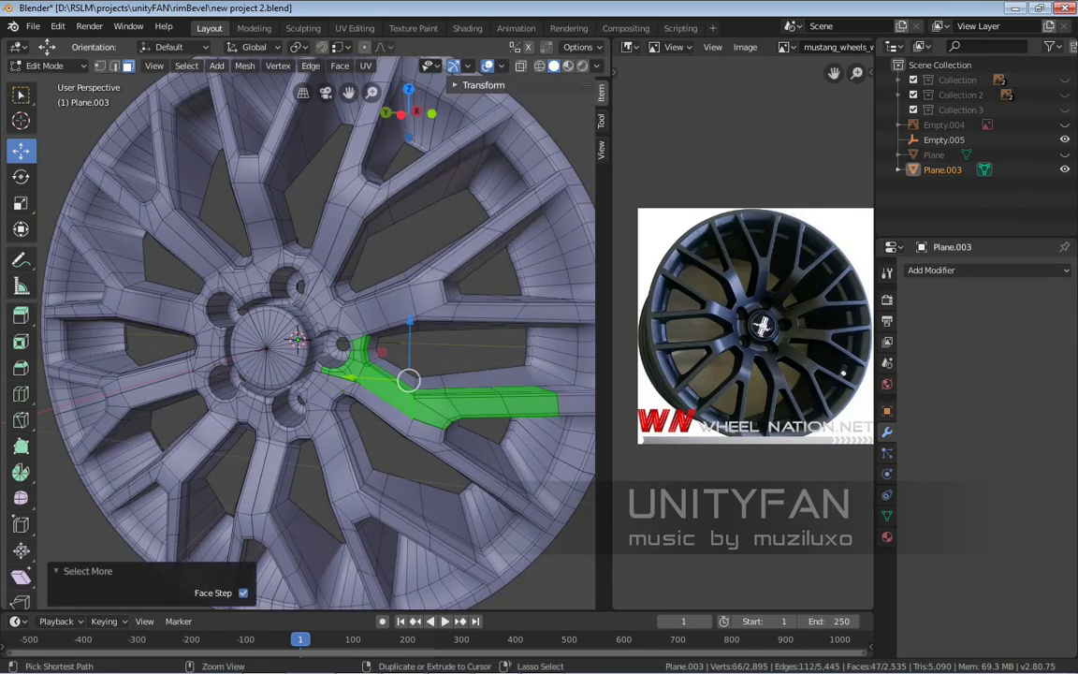
key("ctrl+KP_Add")
key("ctrl+KP_Add")
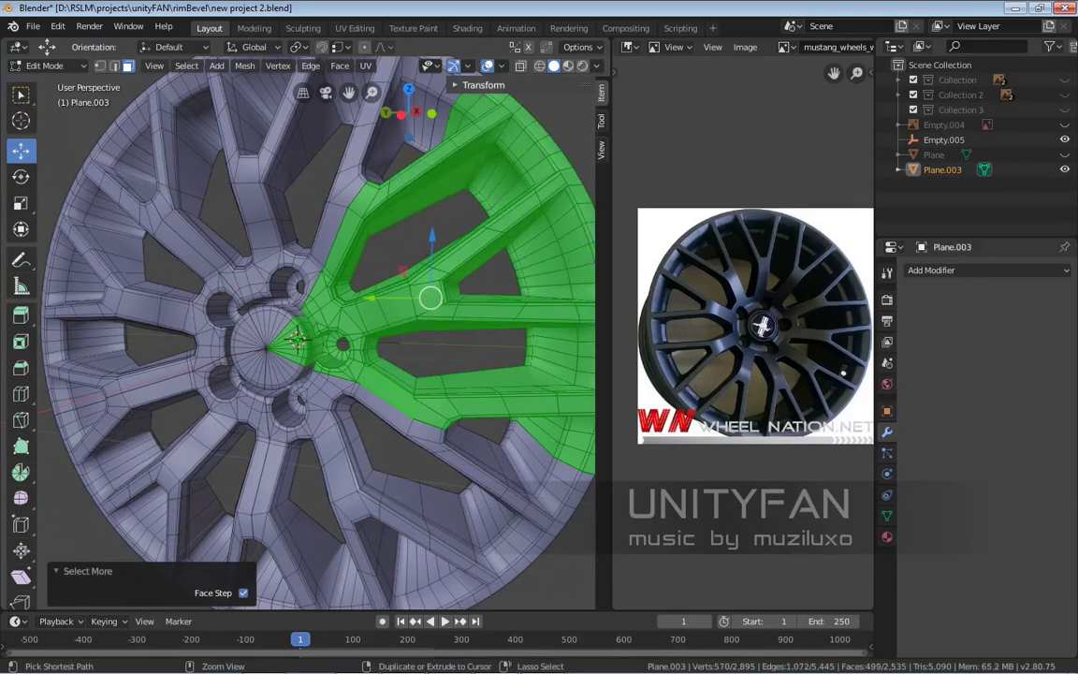
scroll(299, 337, "down", 4)
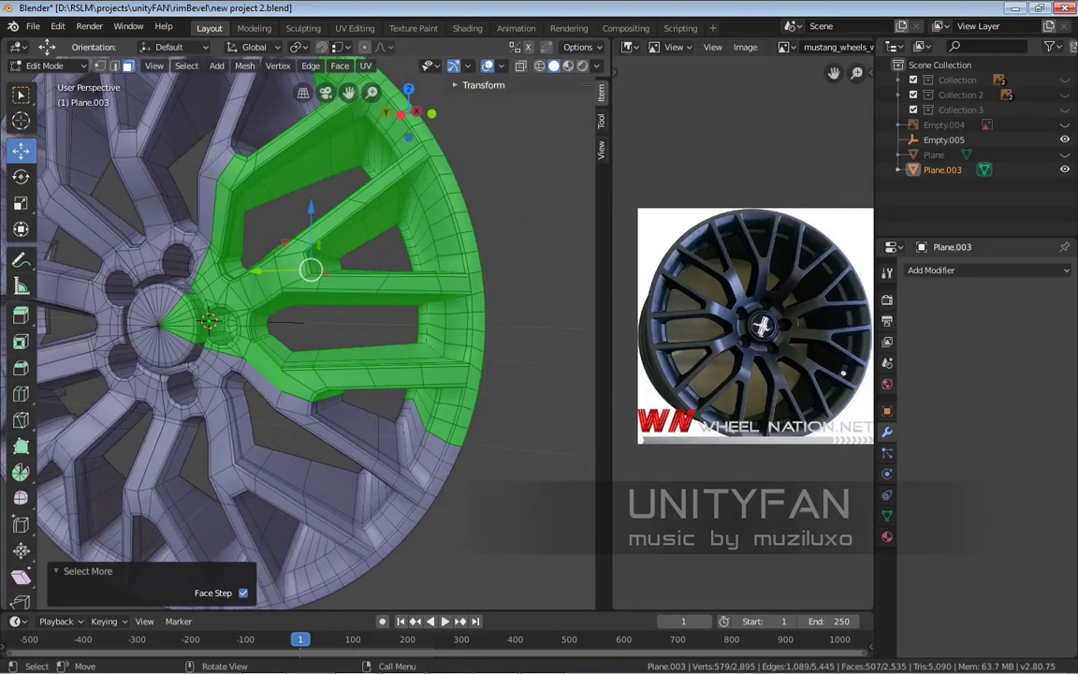
middle_click_drag(299, 337, 332, 339)
key("Tab")
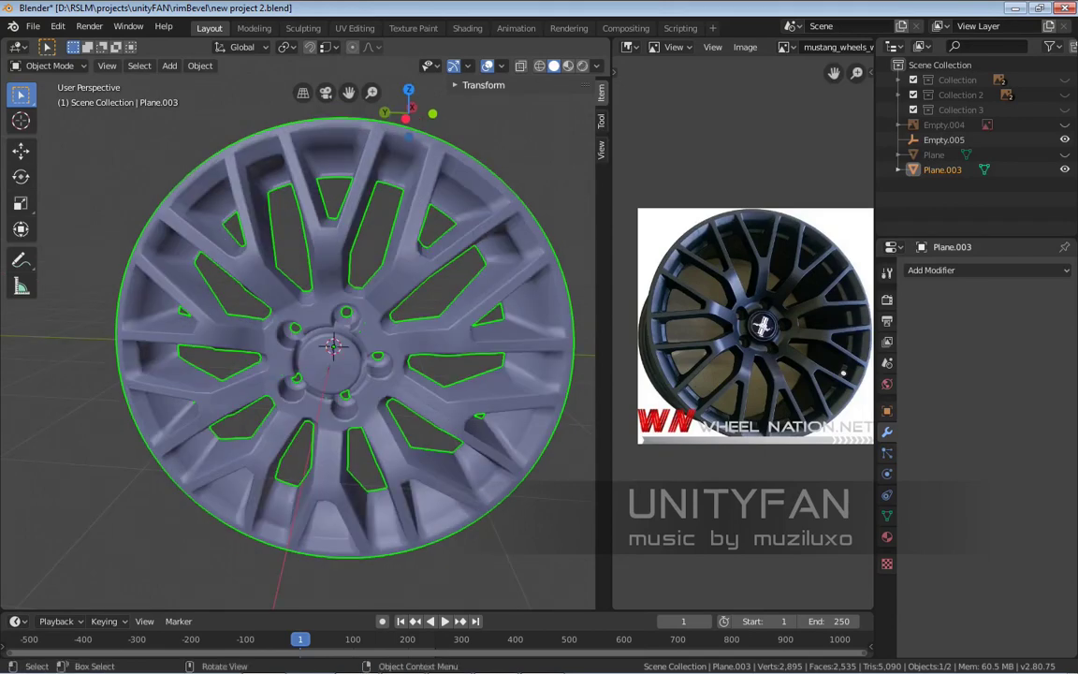
Select all vertices of the joined wheel and merge them by distance
key("Tab")
key("1")
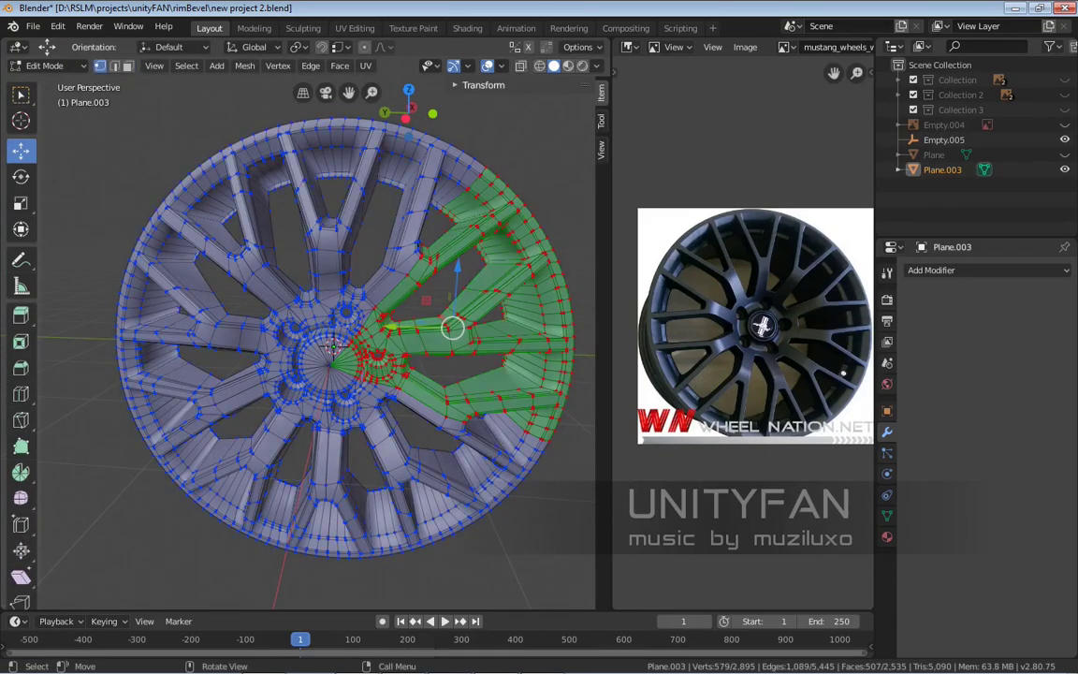
key("a")
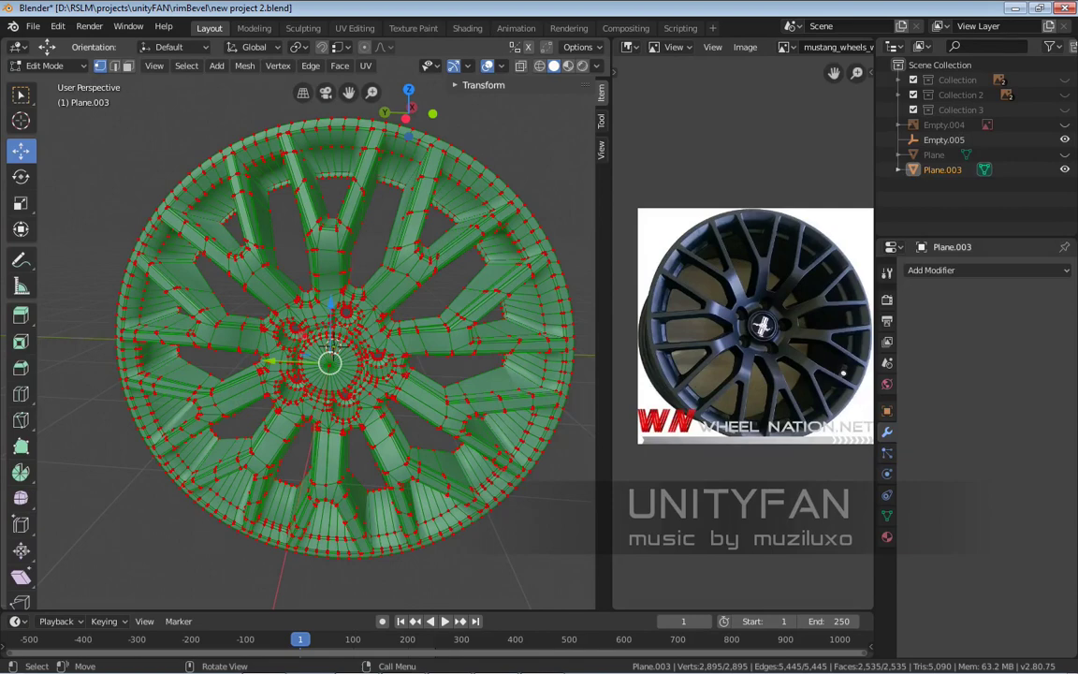
left_click(277, 66)
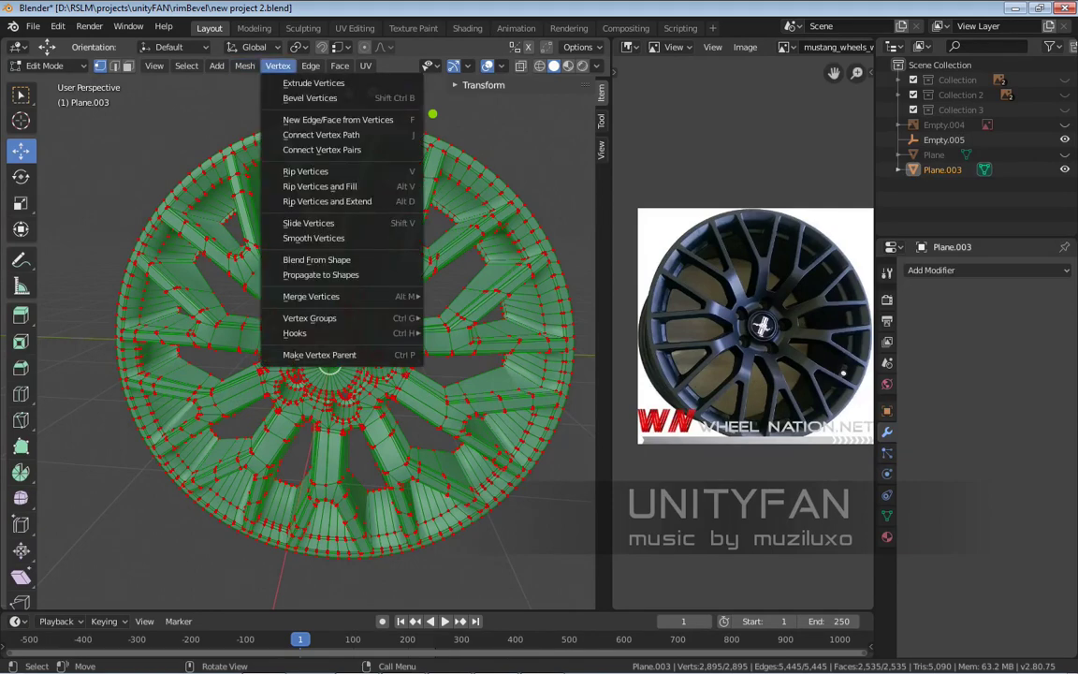
mouse_move(318, 296)
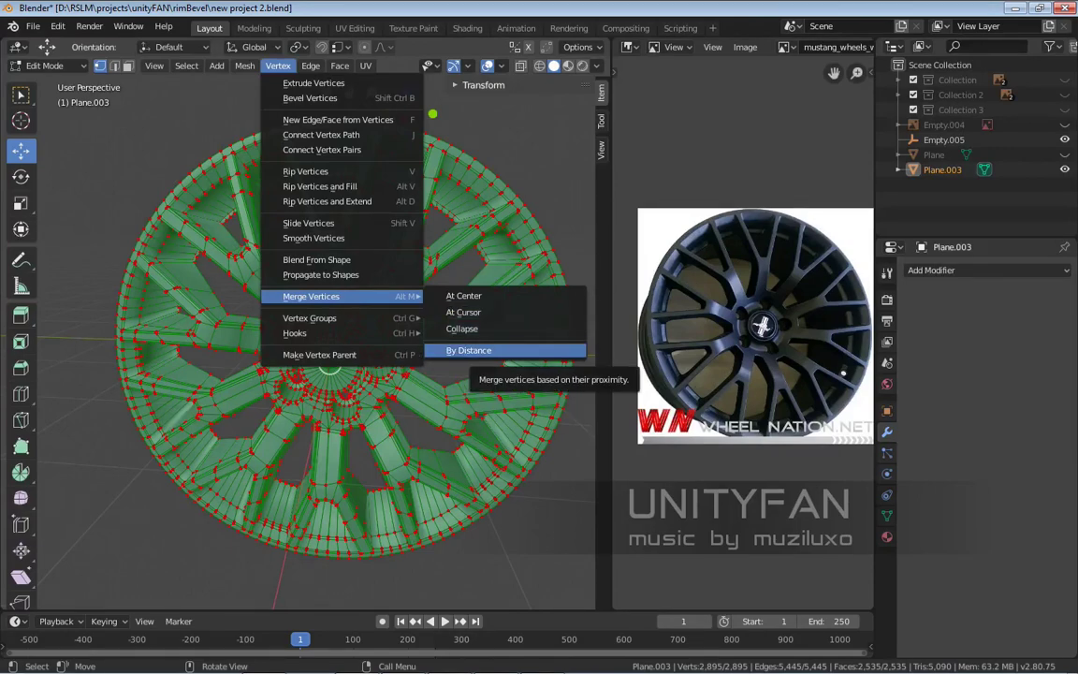
left_click(468, 352)
Inspect the merged 2,891-vertex wheel in Object Mode, then re-enter Edit Mode
mouse_move(332, 348)
middle_mouse_down()
mouse_move(281, 345)
mouse_move(356, 342)
mouse_move(309, 347)
mouse_move(396, 325)
middle_mouse_up()
key("Tab")
scroll(334, 339, "up", 6)
scroll(355, 341, "up", 4)
scroll(356, 342, "down", 3)
key("Tab")
scroll(395, 325, "up", 8)
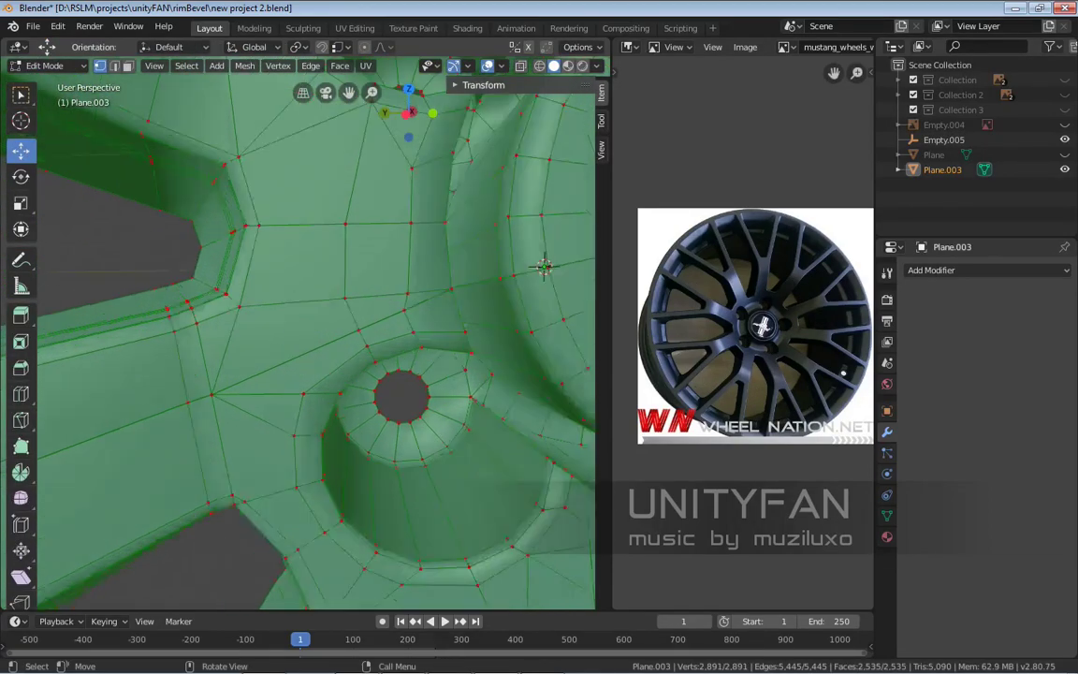
Nudge a vertex beside the bolt hole twice with G to tidy its position
left_click(404, 327)
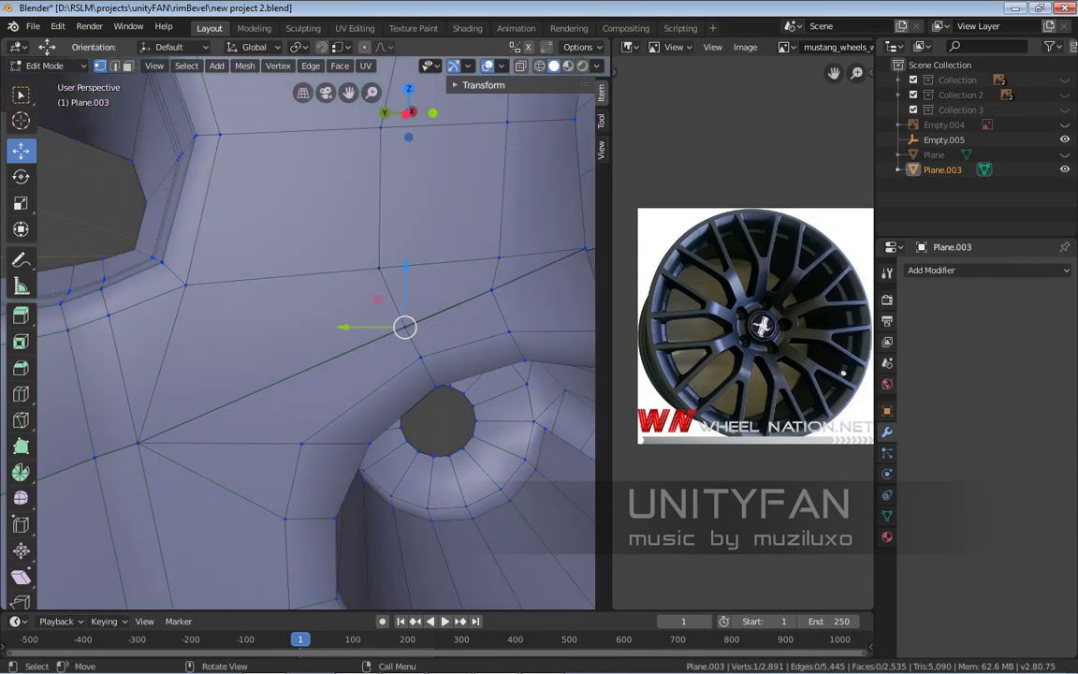
scroll(455, 289, "down", 4)
middle_click_drag(455, 289, 543, 269)
key("g")
left_click(492, 283)
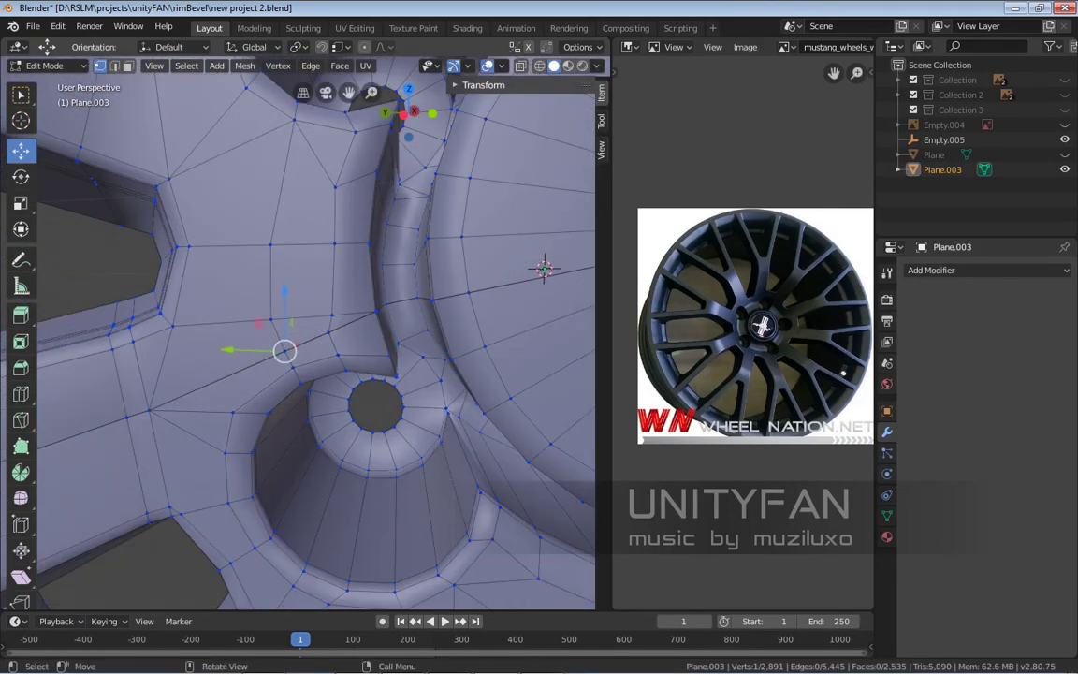
key("g")
left_click(543, 268)
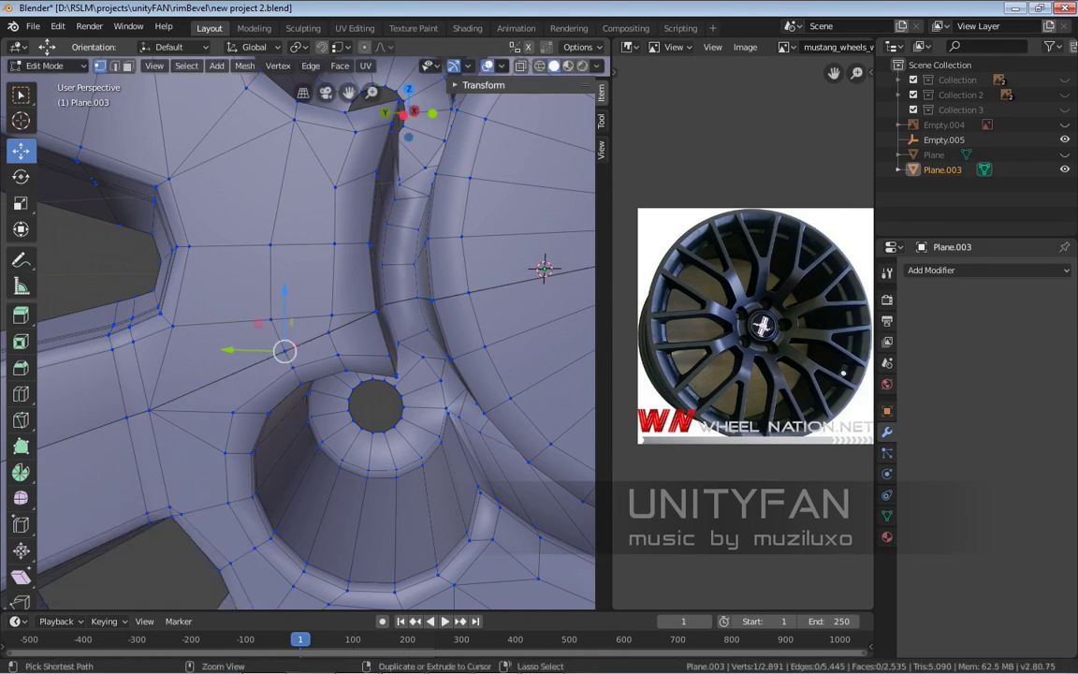
scroll(548, 264, "down", 5)
middle_click_drag(492, 281, 402, 315)
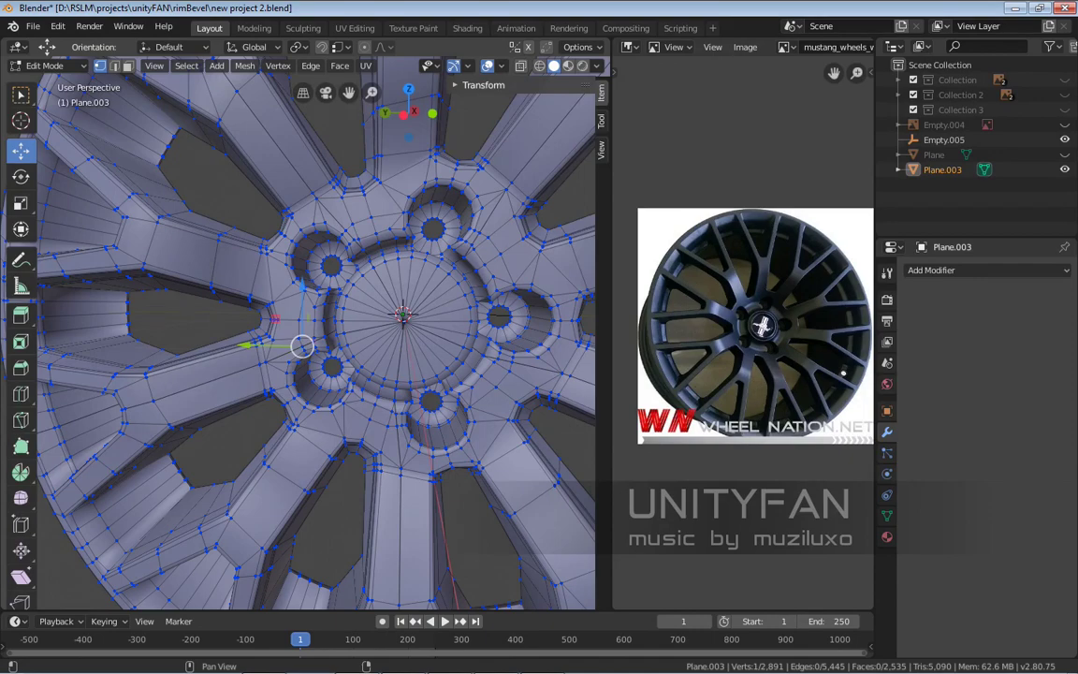
scroll(456, 303, "up", 8)
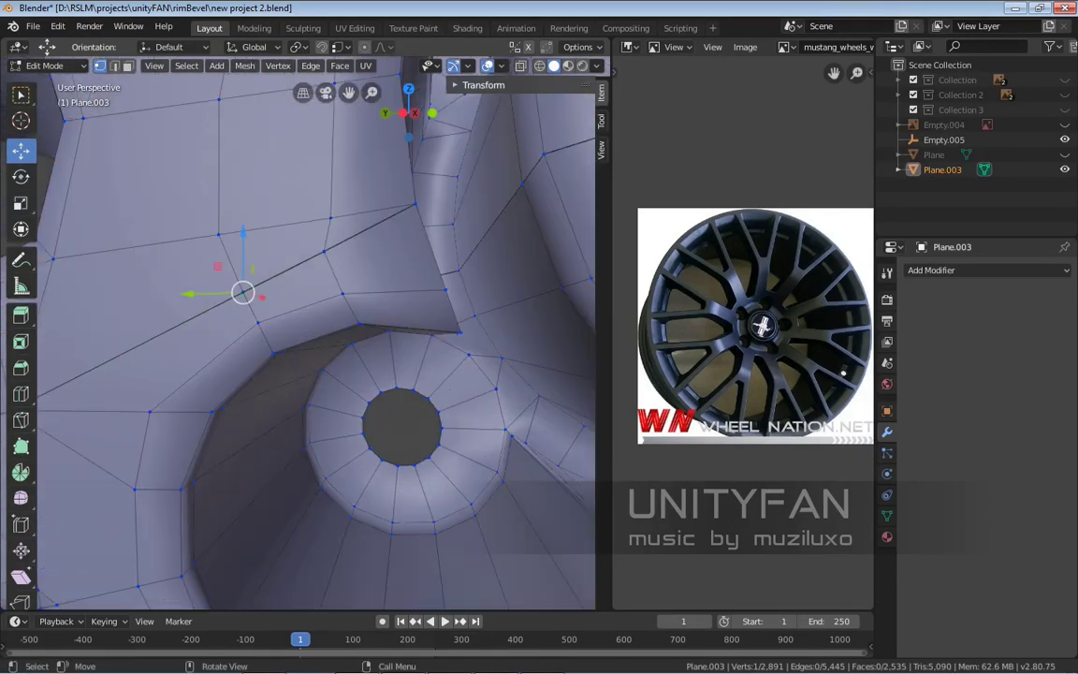
middle_click_drag(456, 303, 463, 308)
scroll(500, 296, "down", 8)
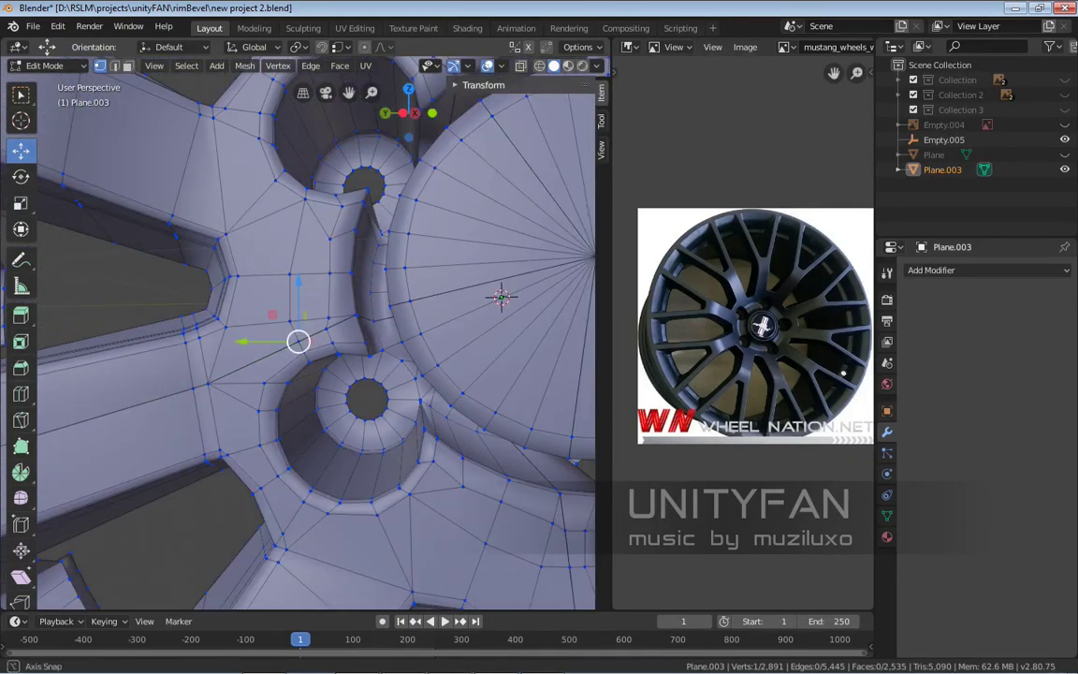
Leave Edit Mode, reselect the wheel rim object and return to Edit Mode
key("Tab")
scroll(309, 332, "down", 5)
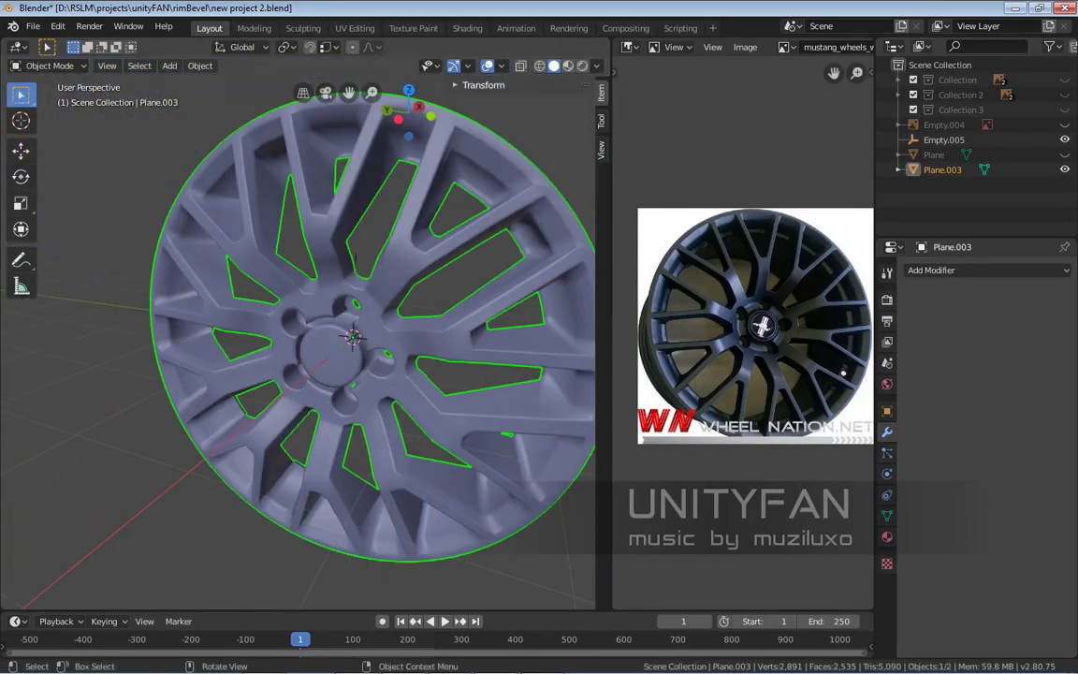
mouse_move(309, 333)
middle_mouse_down()
mouse_move(337, 318)
mouse_move(313, 320)
middle_mouse_up()
key("alt+a")
scroll(310, 318, "up", 5)
left_click(310, 318)
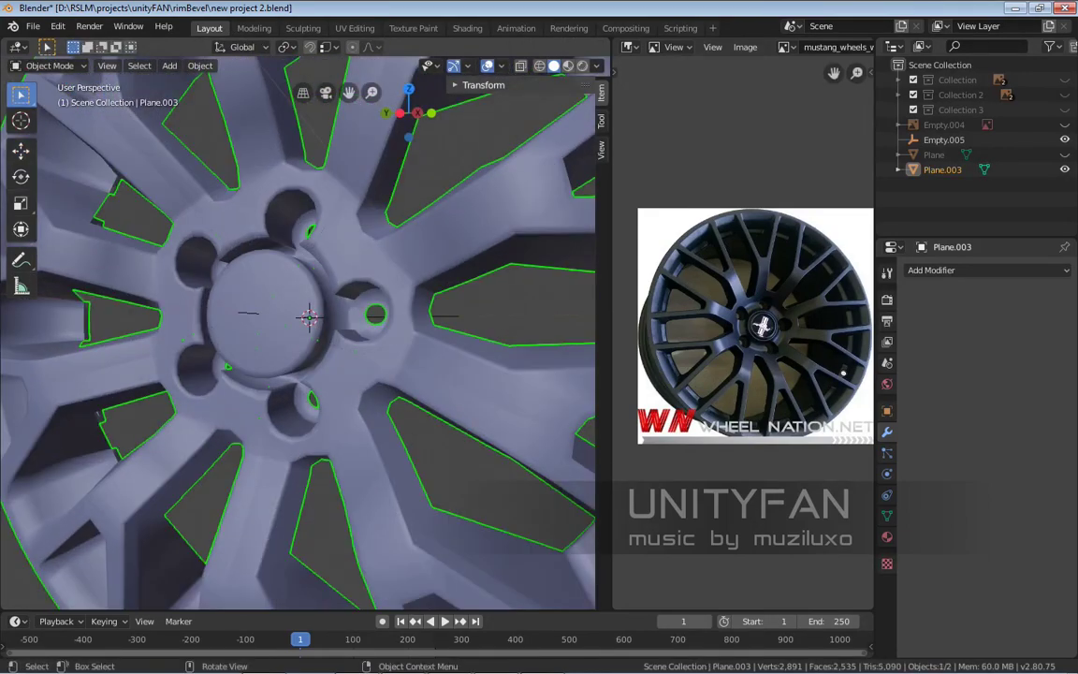
scroll(310, 317, "up", 3)
key("Tab")
scroll(227, 268, "up", 3)
Slide a vertex beside the bolt hole and another at the spoke root into cleaner positions
middle_click_drag(227, 268, 287, 290)
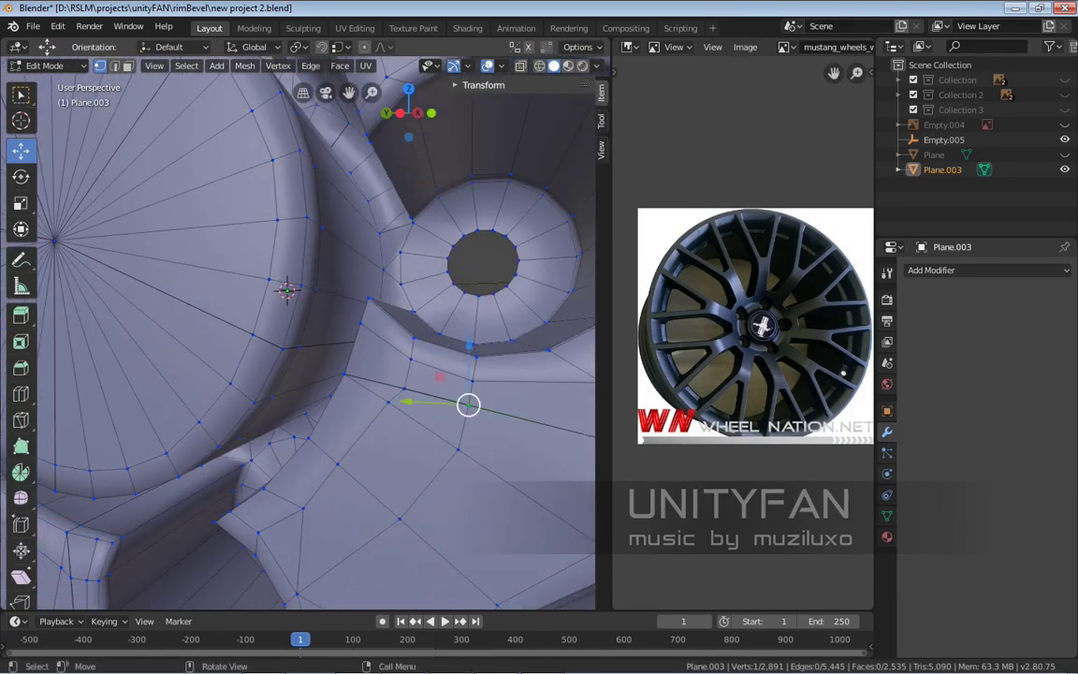
left_click_drag(468, 405, 404, 388)
middle_click_drag(405, 389, 351, 337)
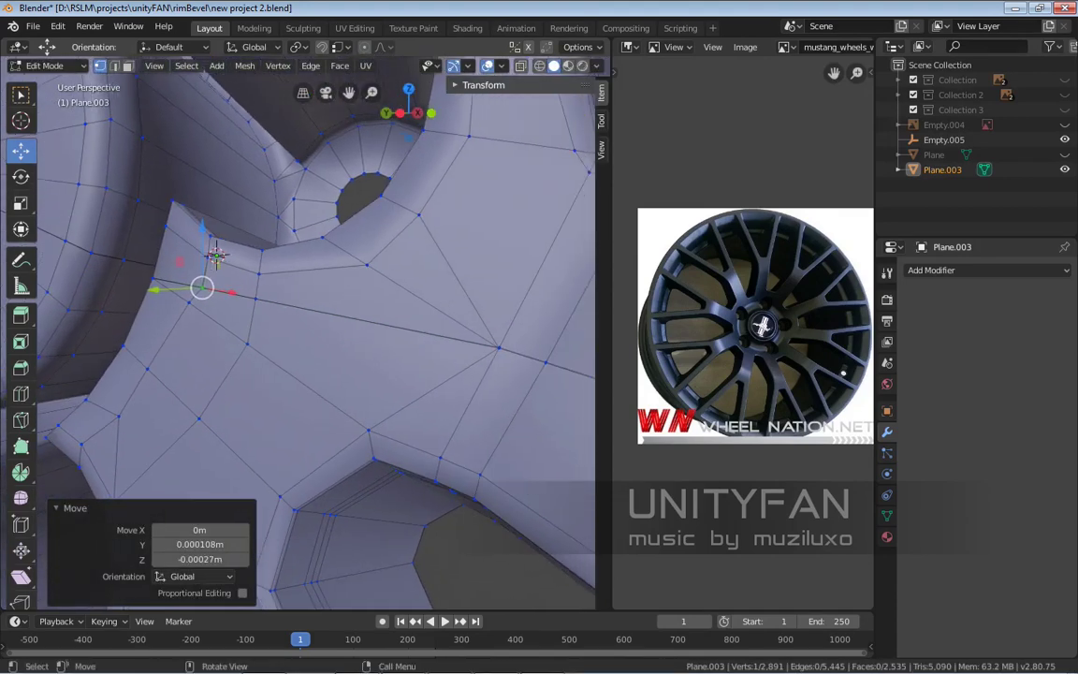
left_click_drag(498, 348, 546, 360)
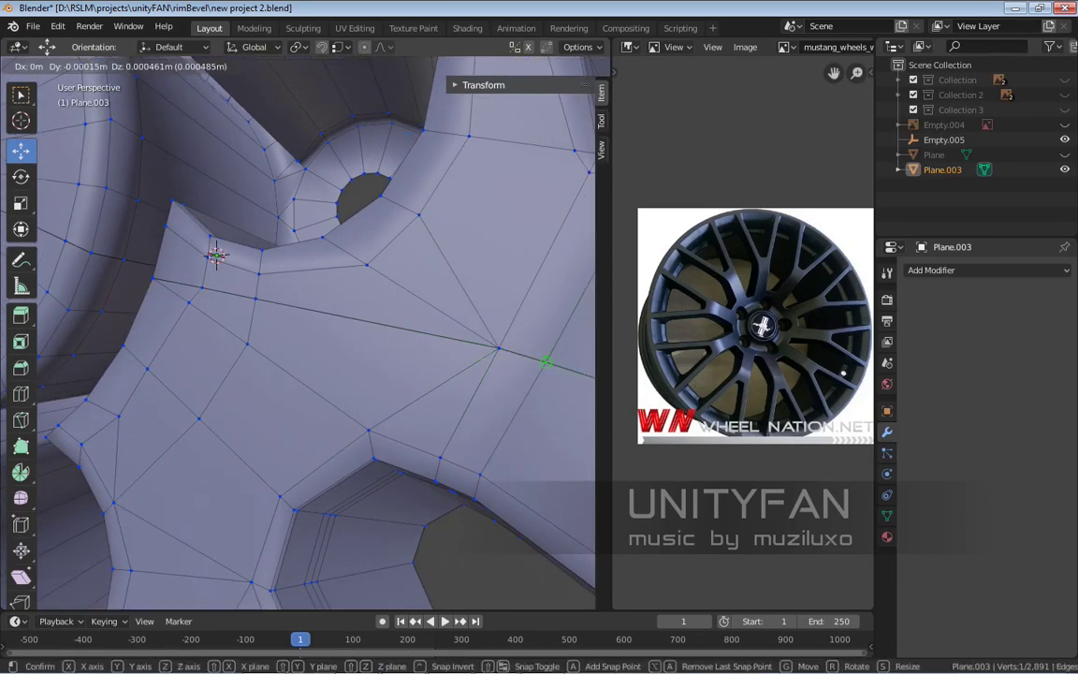
left_click(546, 361)
scroll(545, 360, "down", 4)
middle_click_drag(545, 360, 524, 318)
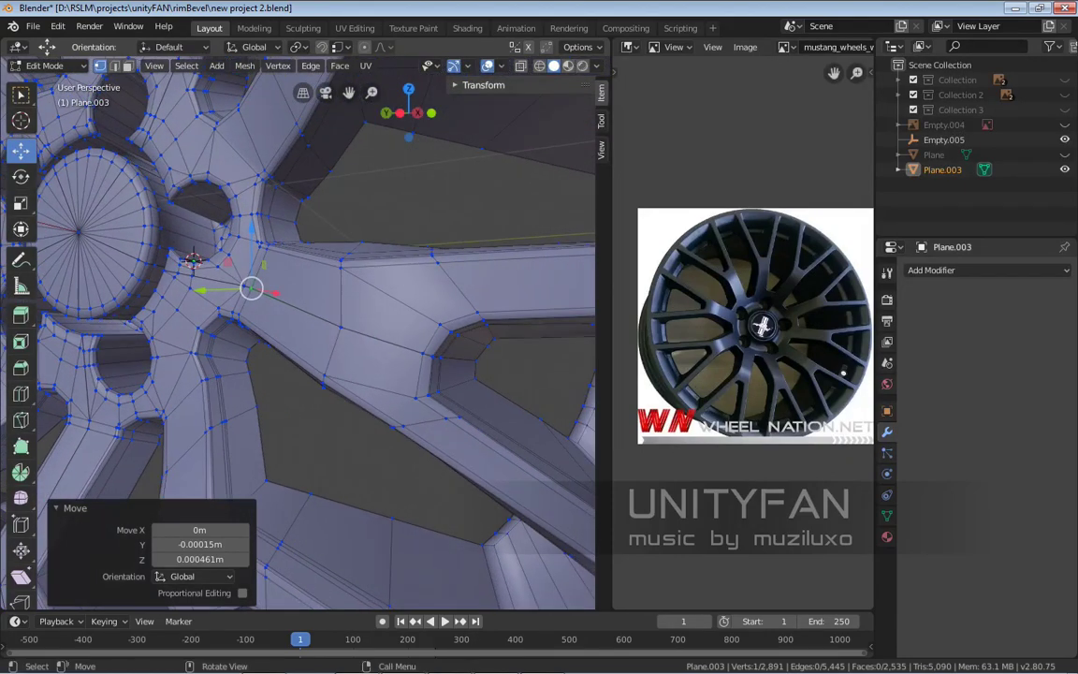
scroll(309, 337, "up", 2)
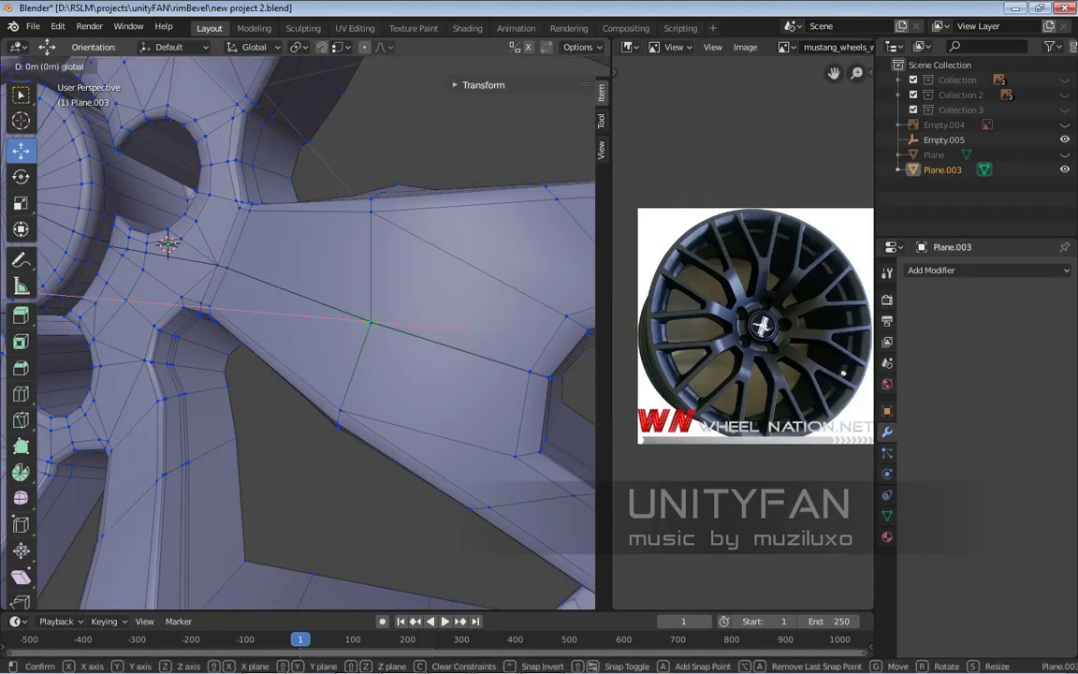
scroll(297, 332, "down", 5)
Merge all rim vertices by distance at 0.0005 m, removing 55 vertices, then exit Edit Mode
key("a")
scroll(297, 332, "up", 6)
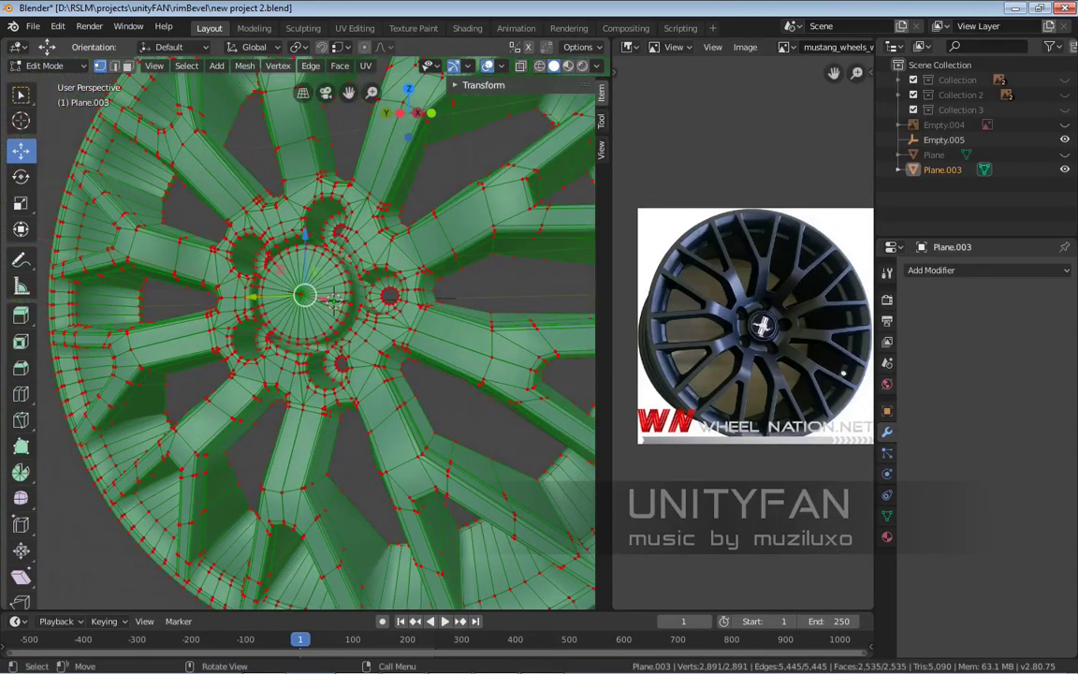
left_click(278, 66)
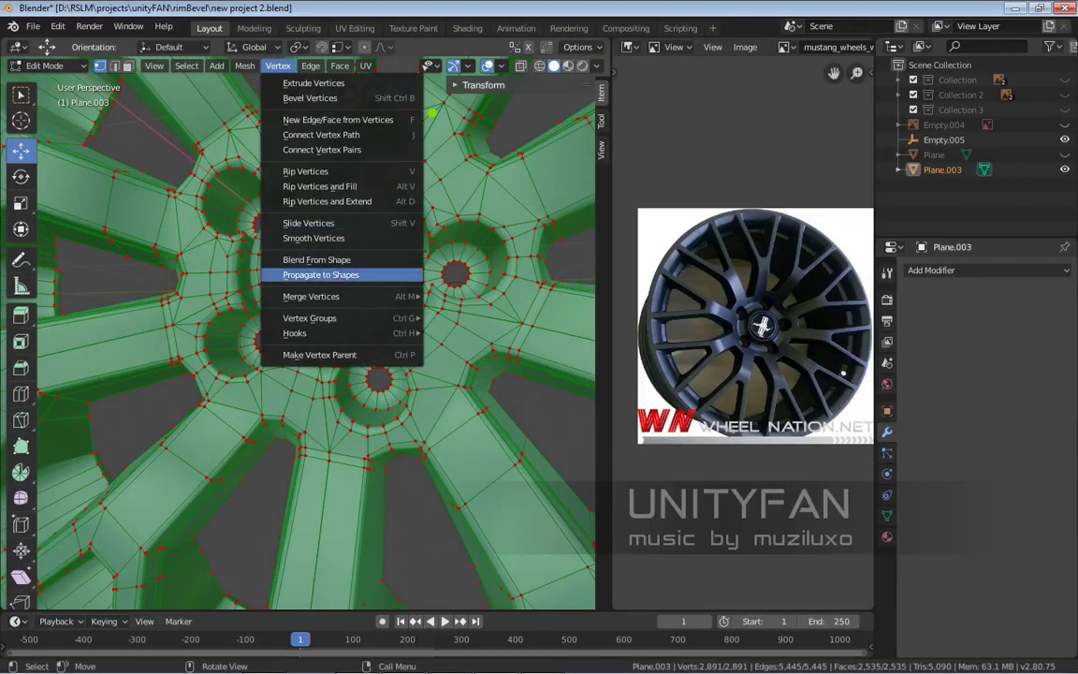
mouse_move(310, 295)
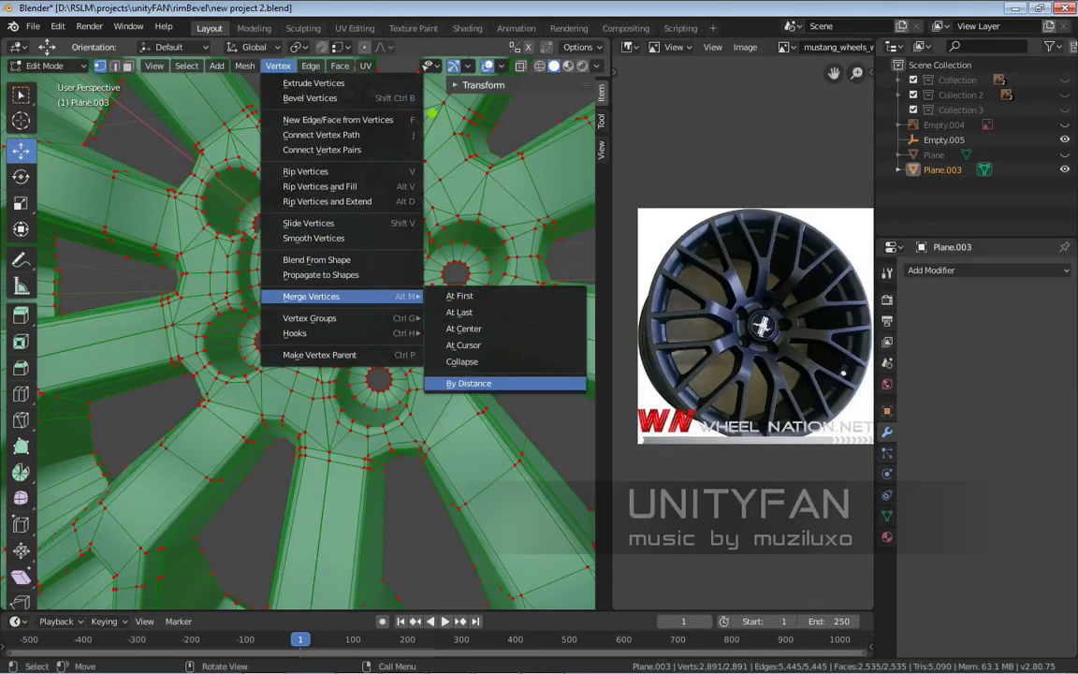
left_click(468, 383)
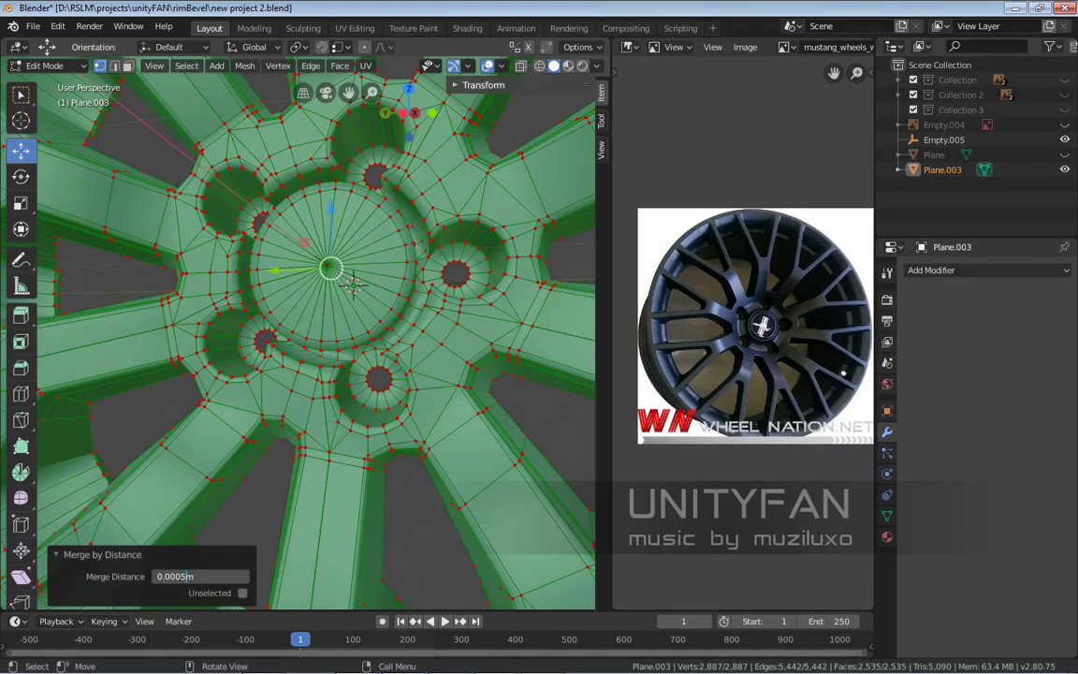
key("Return")
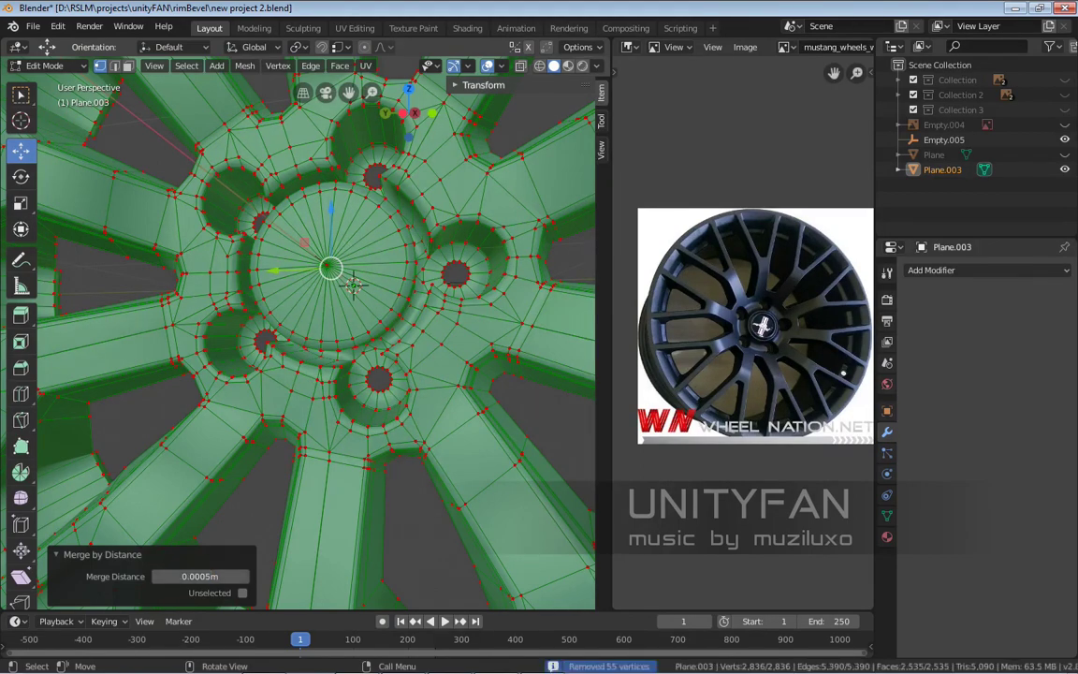
middle_click_drag(356, 286, 393, 328)
key("Tab")
scroll(297, 332, "down", 8)
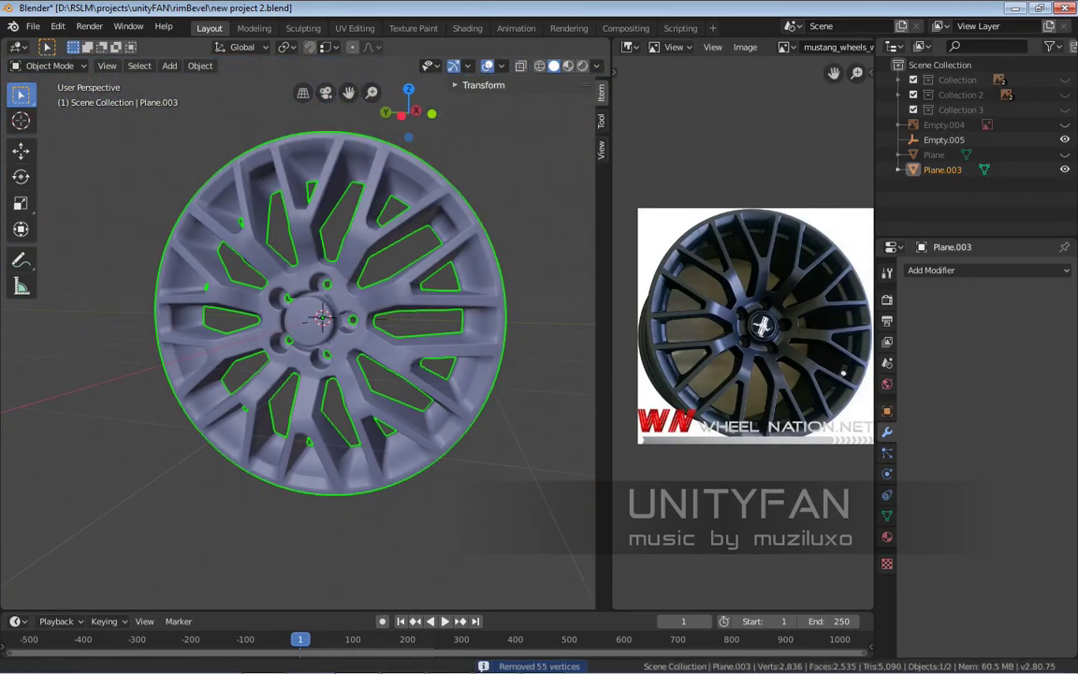
Switch to Material Preview shading, select Plane.003 and orbit to an angled side view
mouse_move(318, 318)
middle_mouse_down()
mouse_move(336, 388)
mouse_move(393, 374)
mouse_move(356, 374)
mouse_move(485, 357)
middle_mouse_up()
key("alt+a")
left_click(568, 66)
left_click(485, 356)
scroll(485, 356, "down", 3)
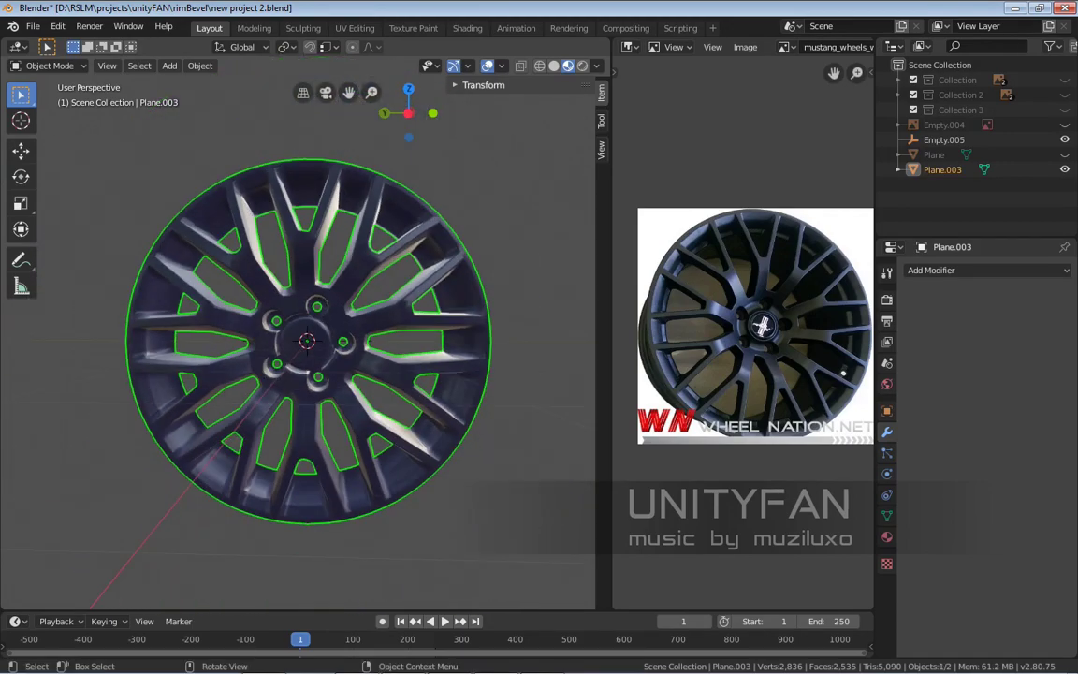
scroll(485, 357, "up", 3)
middle_click_drag(485, 357, 290, 355)
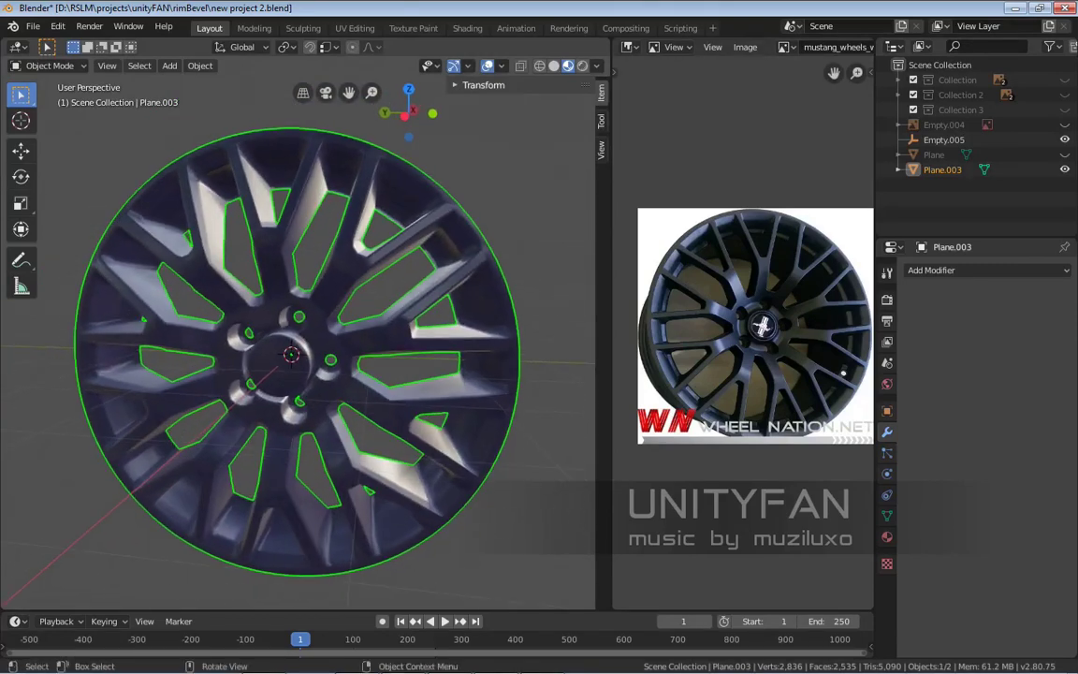
mouse_move(538, 670)
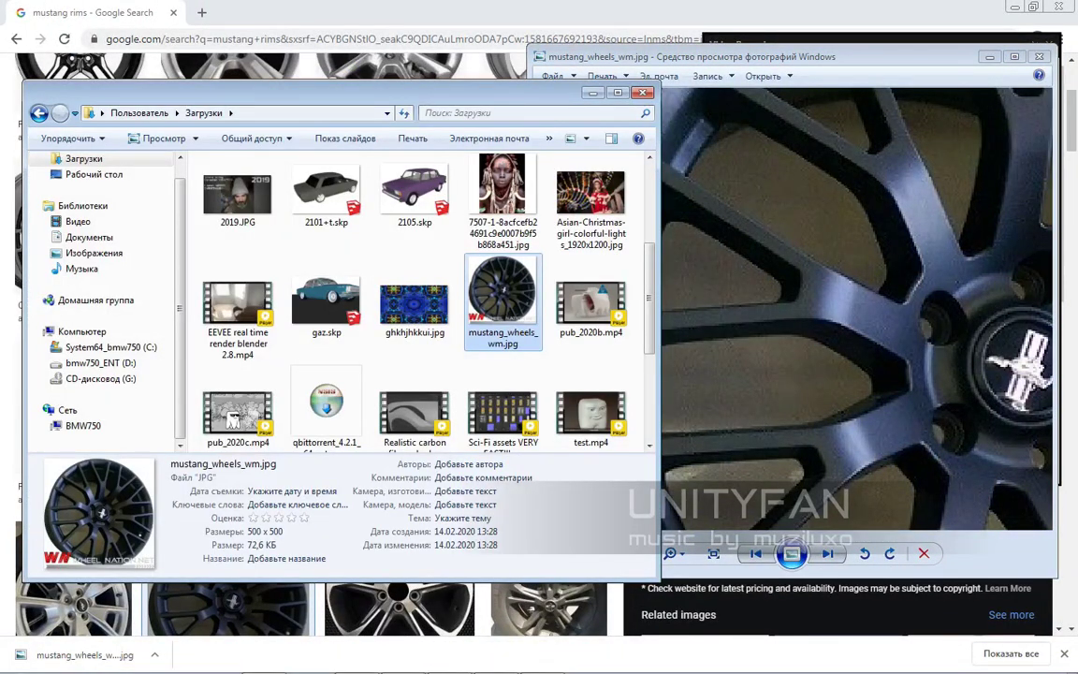
Browse D: > RSLM > projects > unityFAN > rimBevel and pick new project 1.blend
left_click(100, 362)
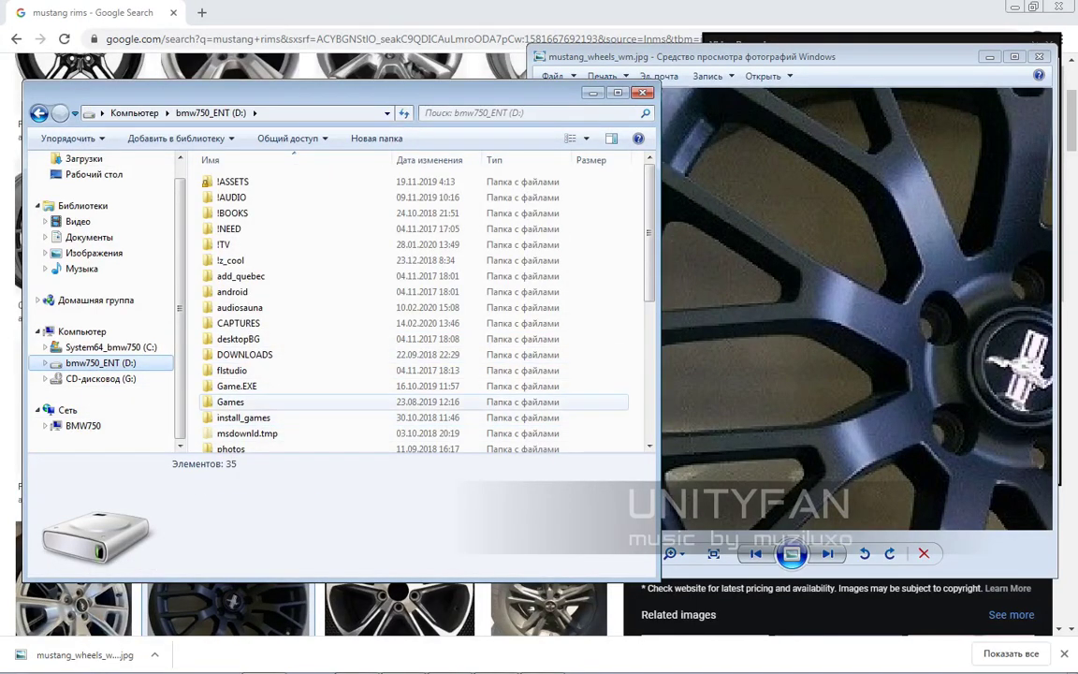
left_click(230, 401)
scroll(244, 397, "down", 4)
double_click(227, 301)
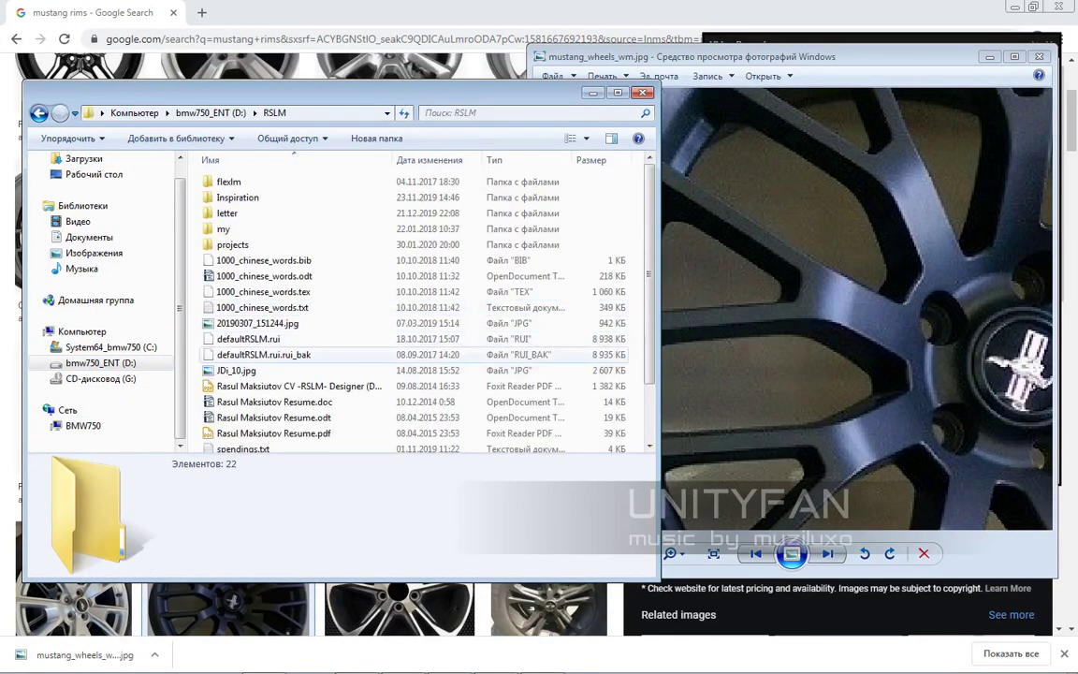
double_click(233, 245)
scroll(246, 397, "down", 20)
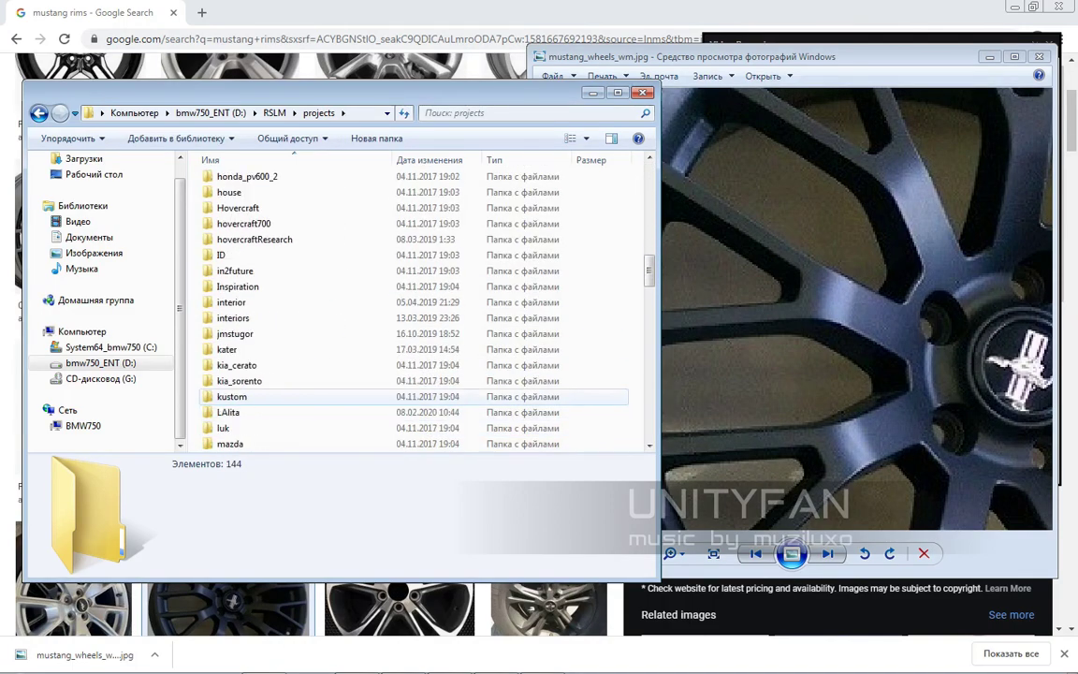
scroll(246, 396, "down", 13)
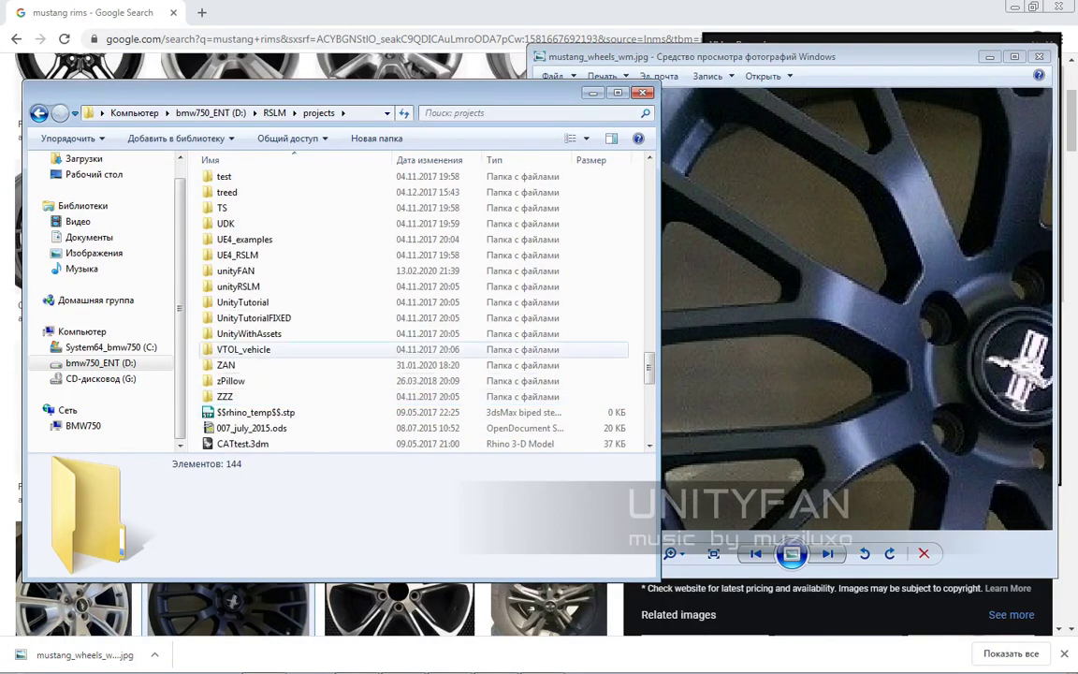
double_click(236, 270)
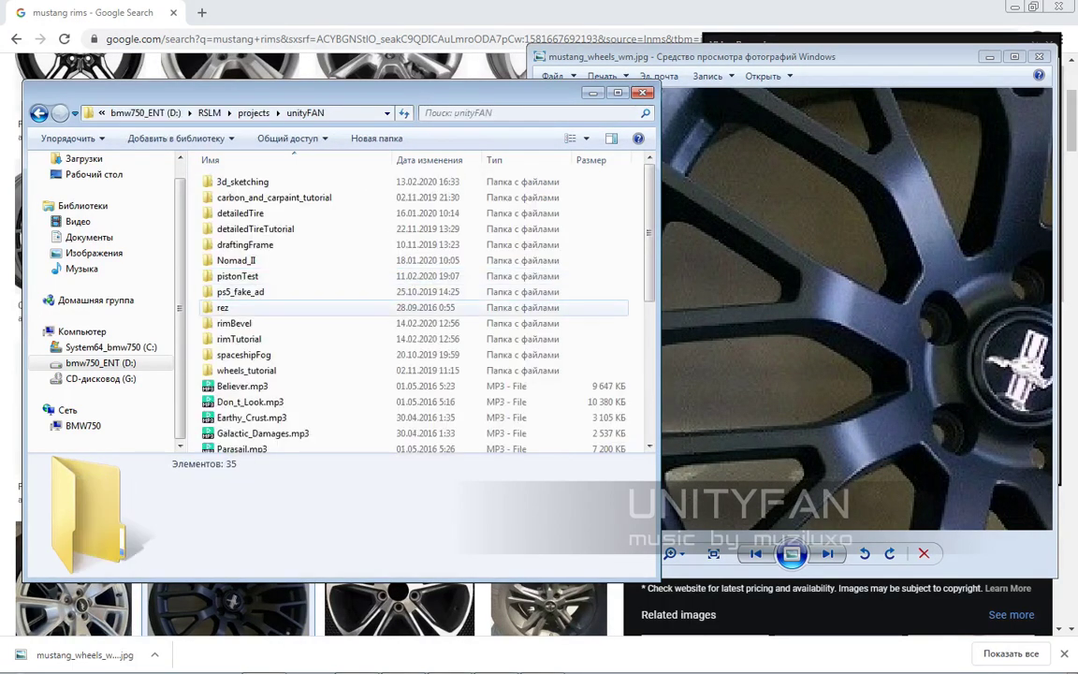
double_click(234, 322)
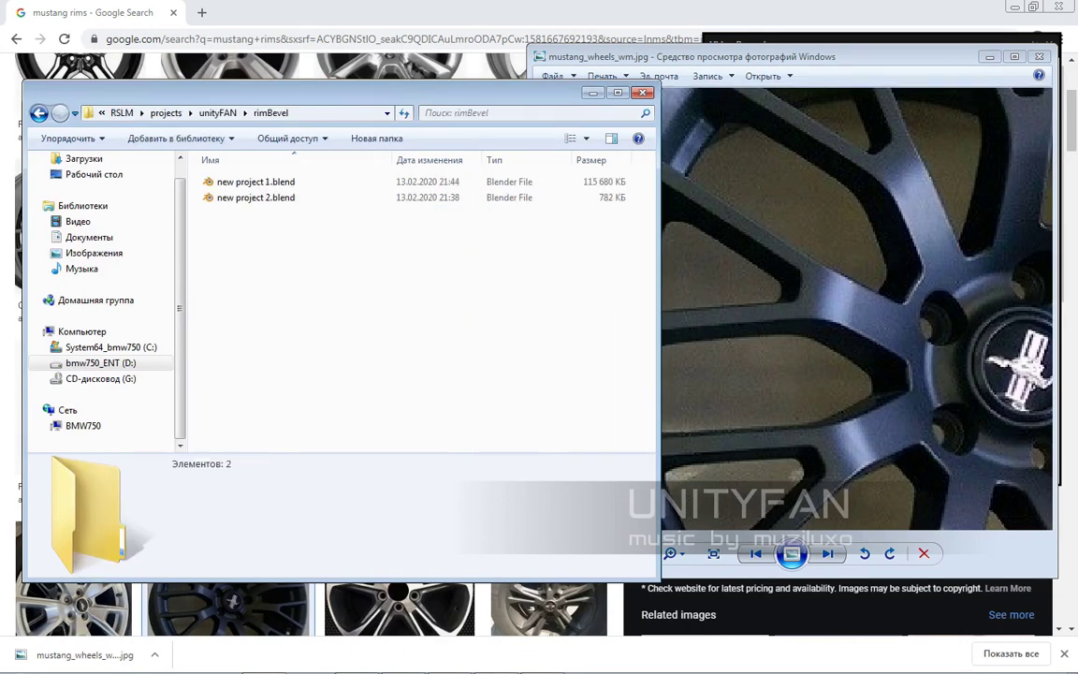
left_click(255, 181)
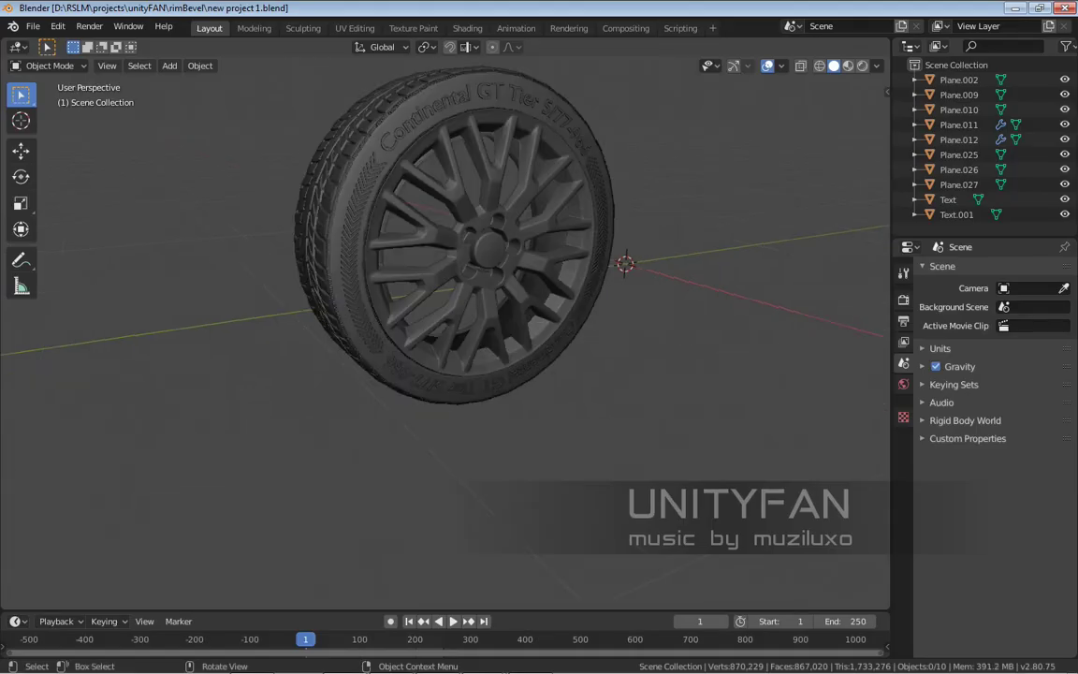
Orbit around the tyre and select the rim object Plane.027
scroll(445, 337, "down", 4)
scroll(444, 337, "up", 4)
middle_click_drag(444, 337, 486, 281)
scroll(445, 336, "up", 3)
scroll(444, 337, "down", 3)
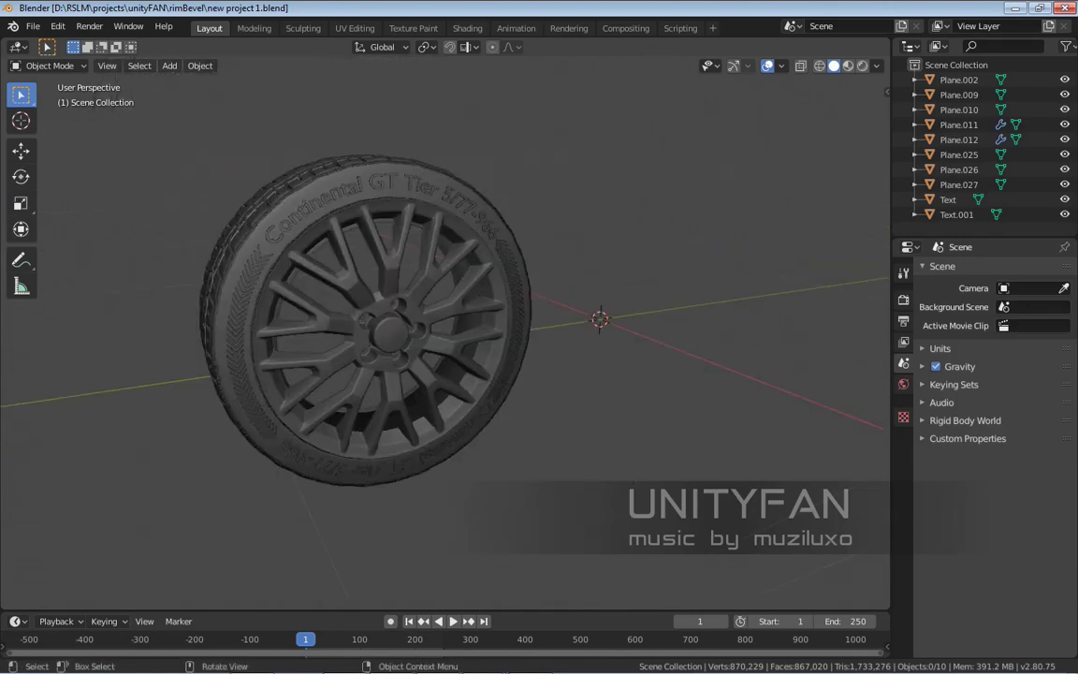
left_click(374, 309)
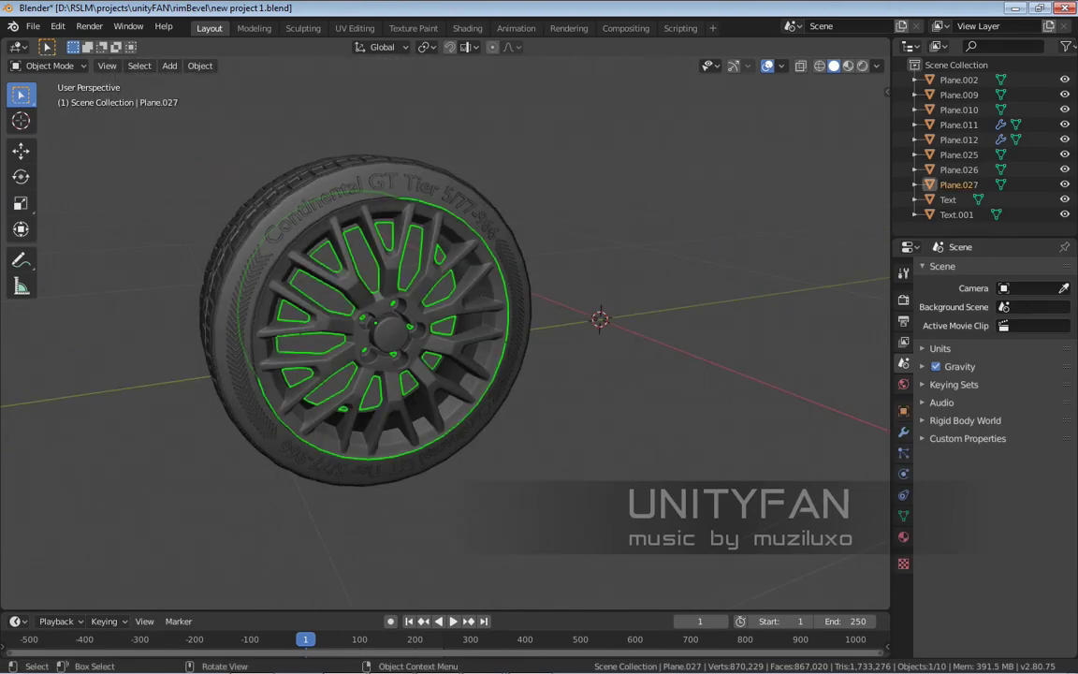
middle_click_drag(444, 337, 486, 338)
scroll(473, 340, "up", 2)
left_click(210, 374)
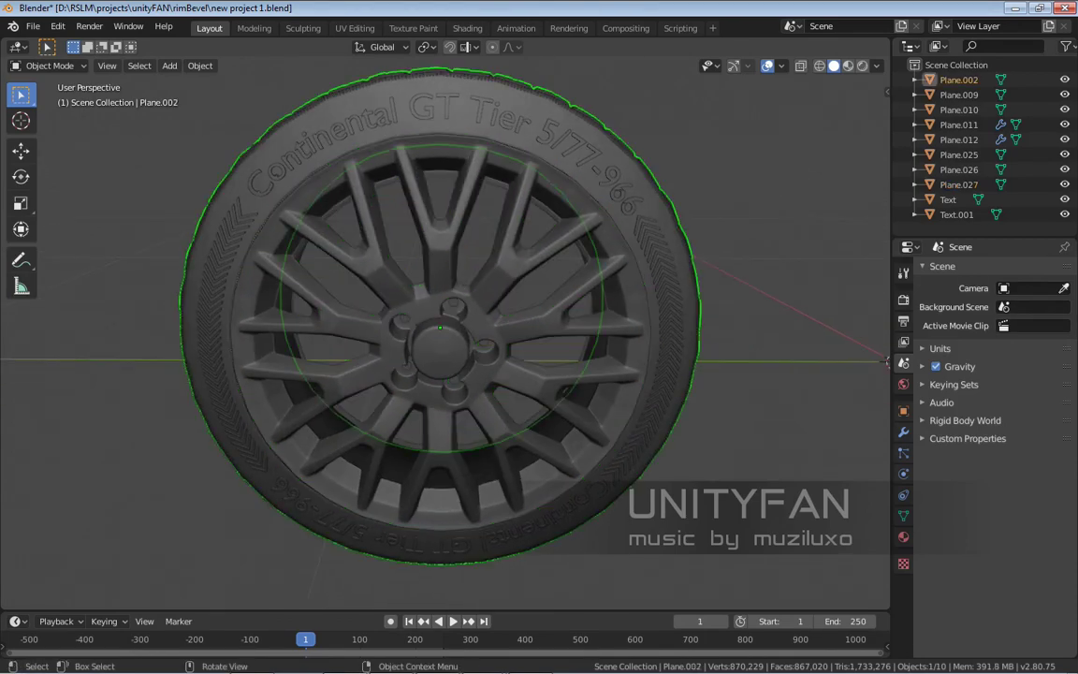
left_click(524, 403)
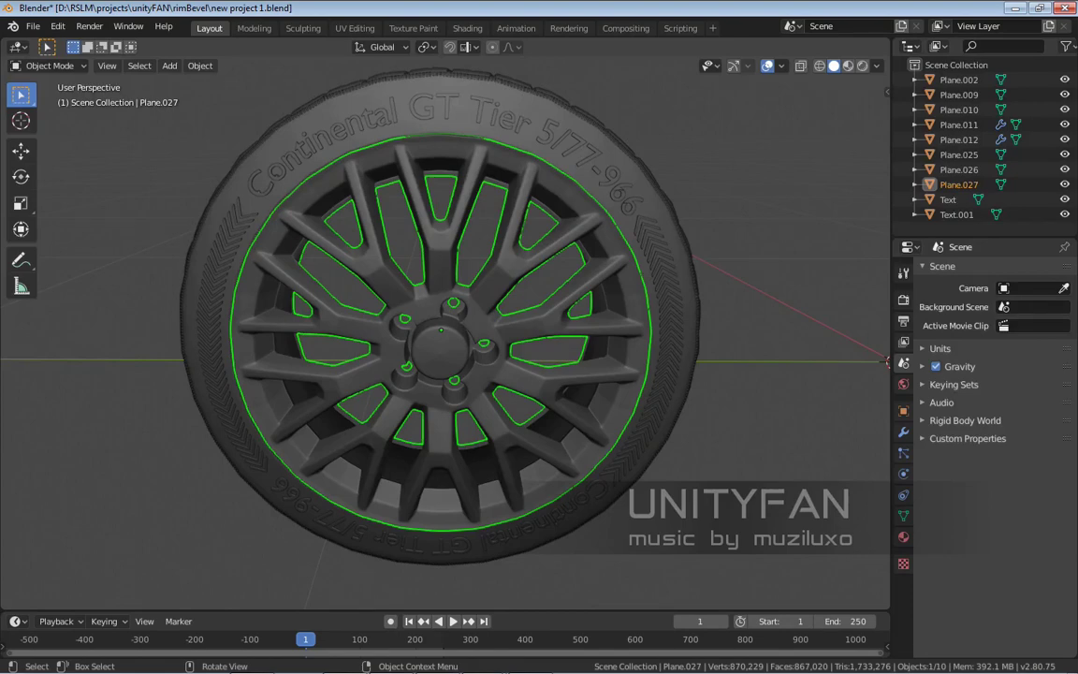
Inspect Plane.027's dense mesh in Edit Mode from a head-on view, then return to Object Mode
key("Tab")
scroll(439, 337, "up", 5)
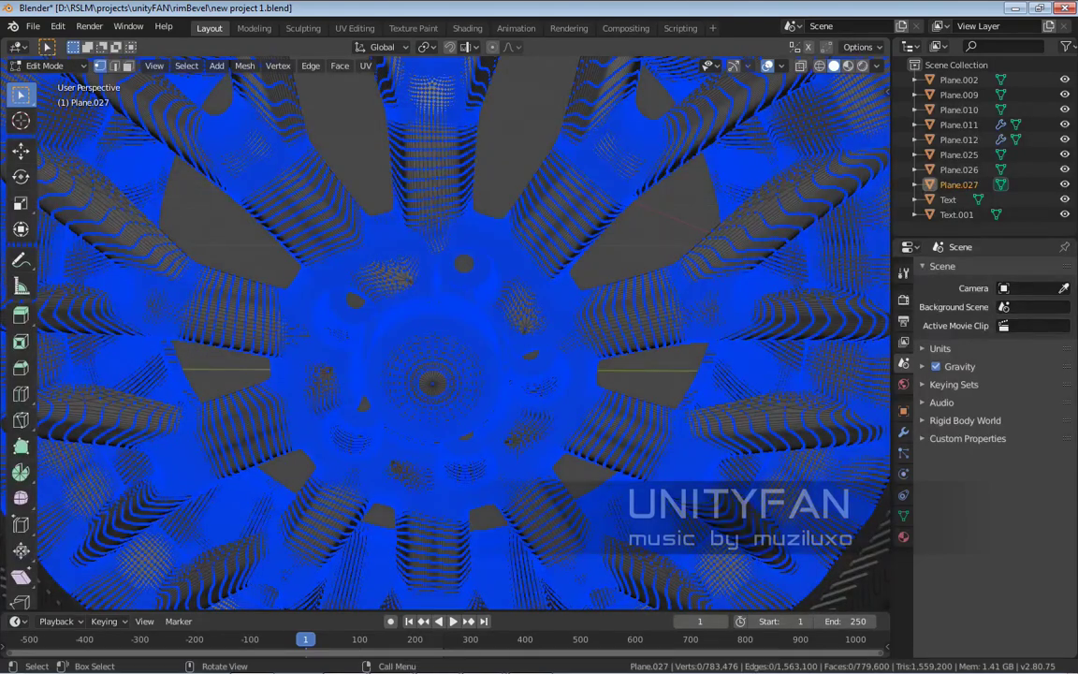
scroll(440, 337, "down", 2)
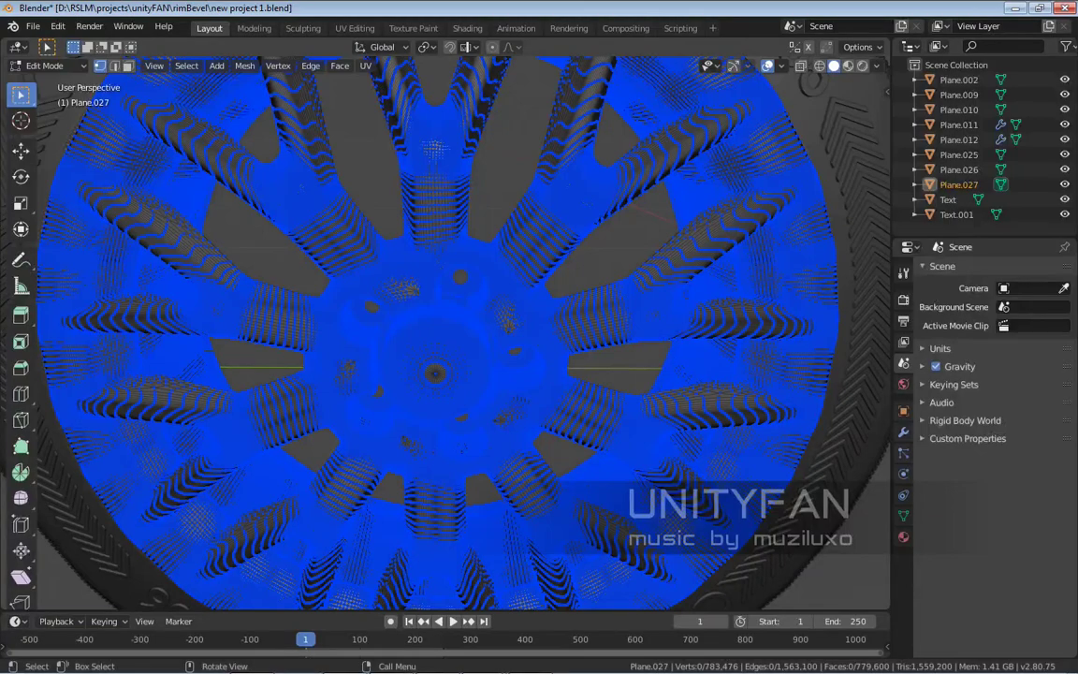
middle_click_drag(440, 336, 440, 280)
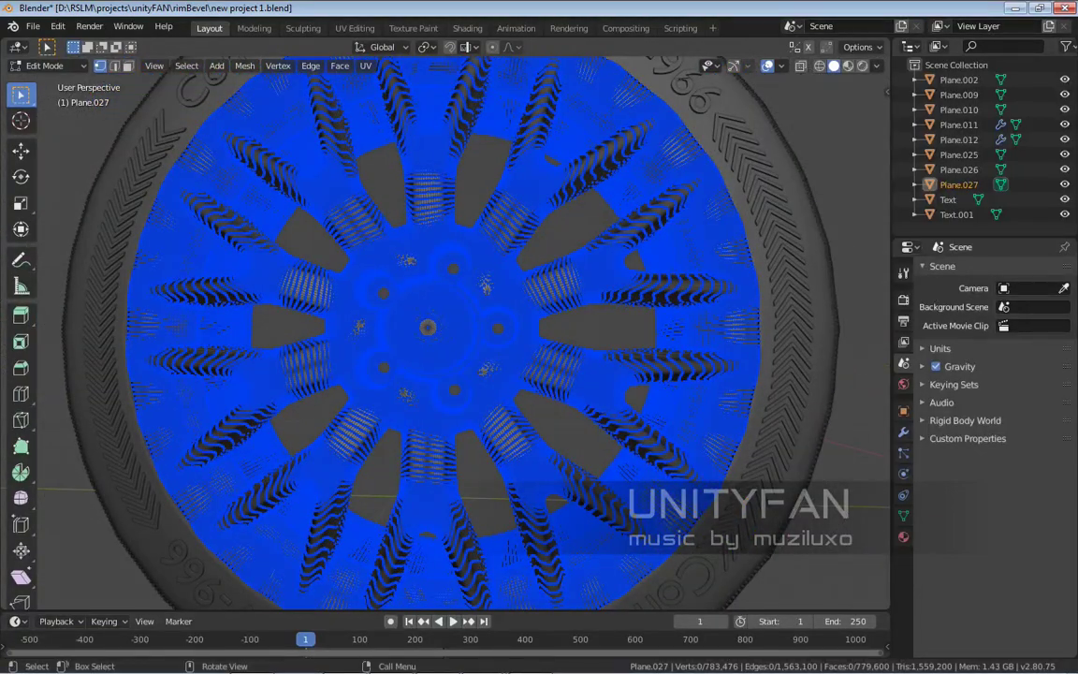
key("Tab")
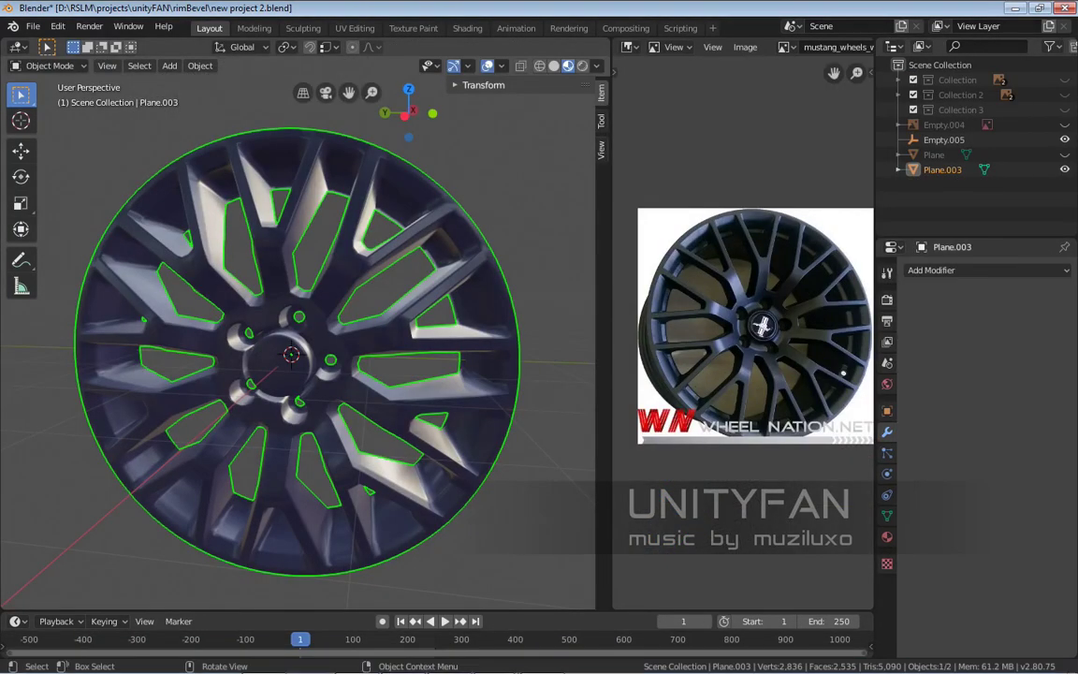
Clear the selection, switch the Mustang rim to Solid shading and inspect the spokes up close
middle_click_drag(290, 348, 297, 341)
key("alt+a")
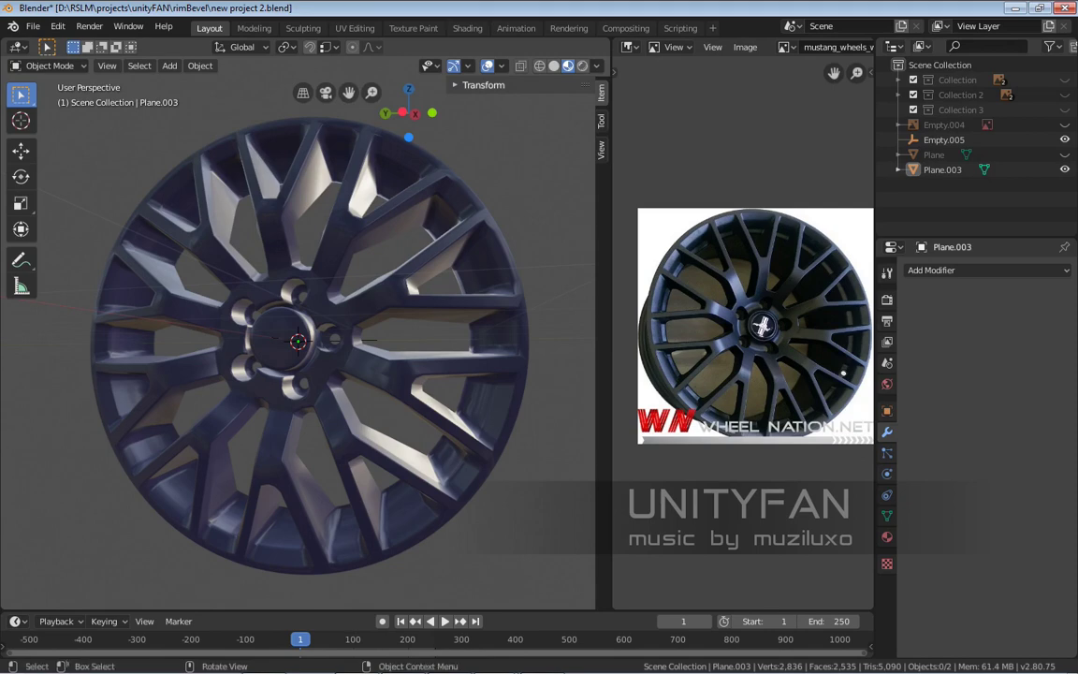
scroll(297, 341, "down", 1)
mouse_move(297, 340)
middle_mouse_down()
mouse_move(306, 344)
mouse_move(262, 345)
mouse_move(307, 345)
mouse_move(277, 348)
middle_mouse_up()
key("z")
scroll(292, 342, "up", 3)
scroll(283, 347, "up", 3)
scroll(298, 333, "up", 6)
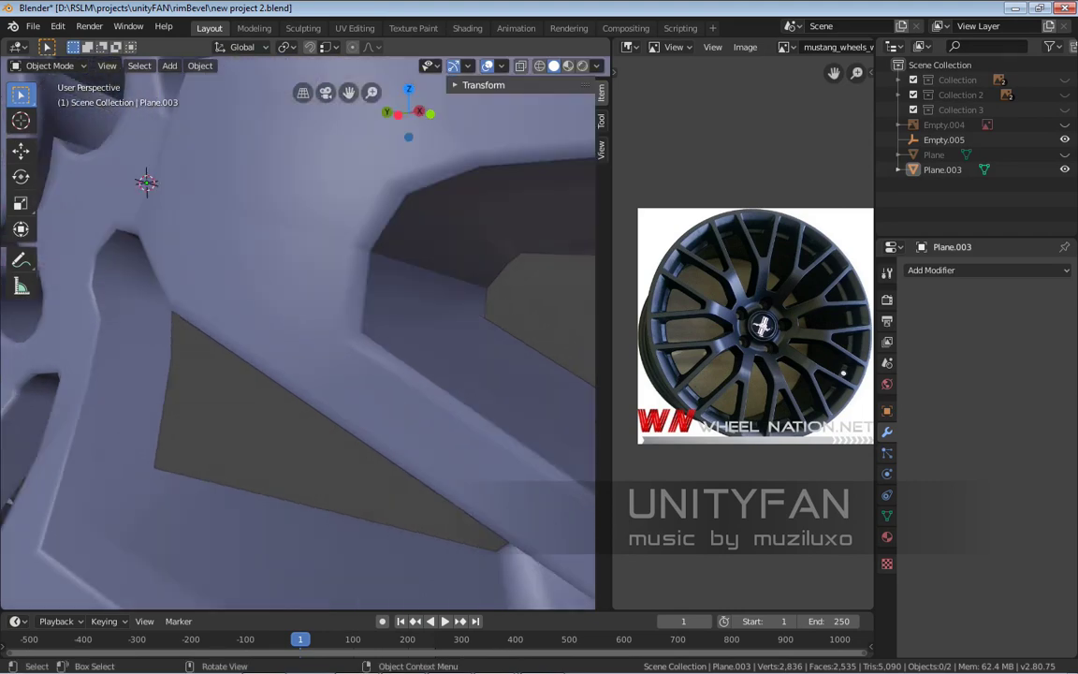
middle_click_drag(298, 332, 312, 314, "shift")
scroll(297, 332, "down", 2)
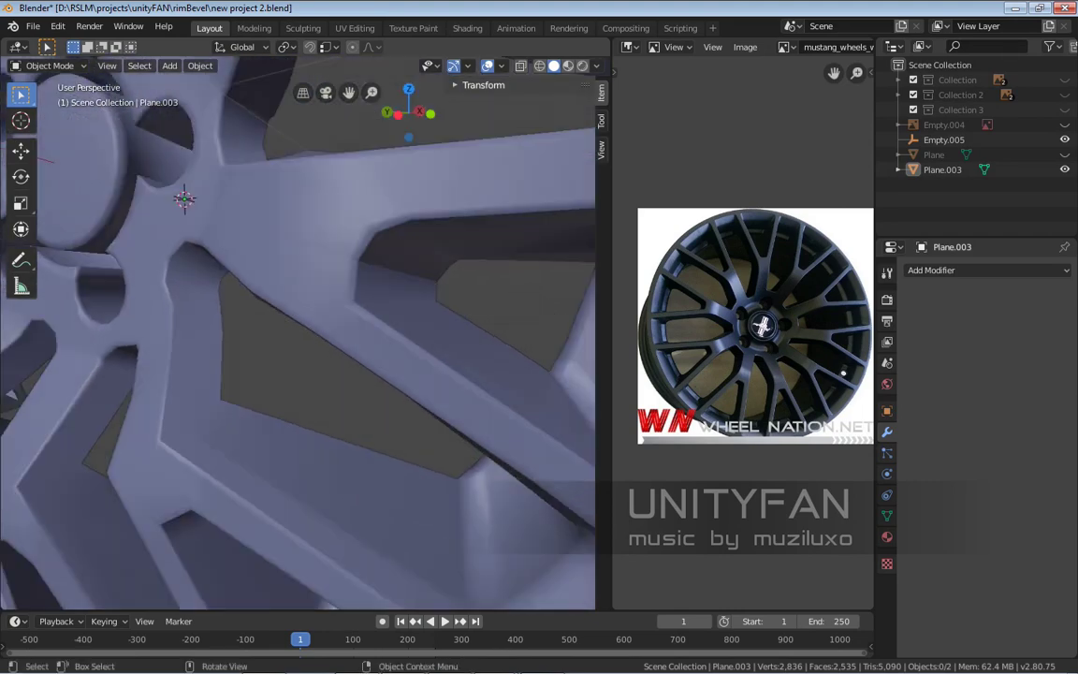
scroll(297, 332, "up", 3)
scroll(298, 332, "down", 2)
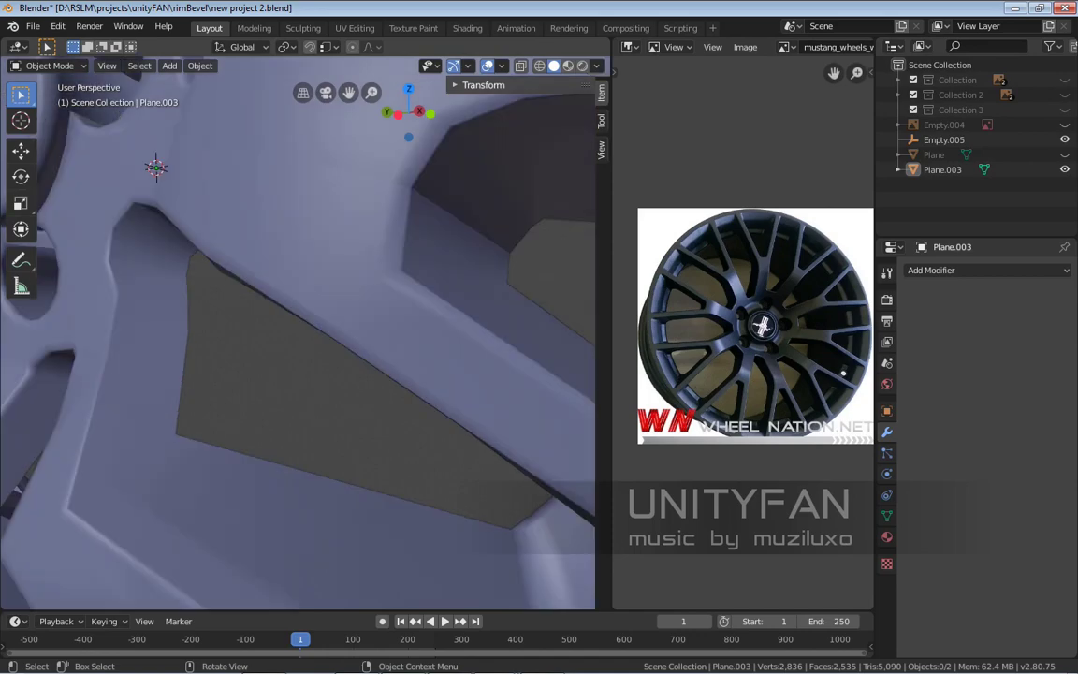
scroll(297, 332, "down", 6)
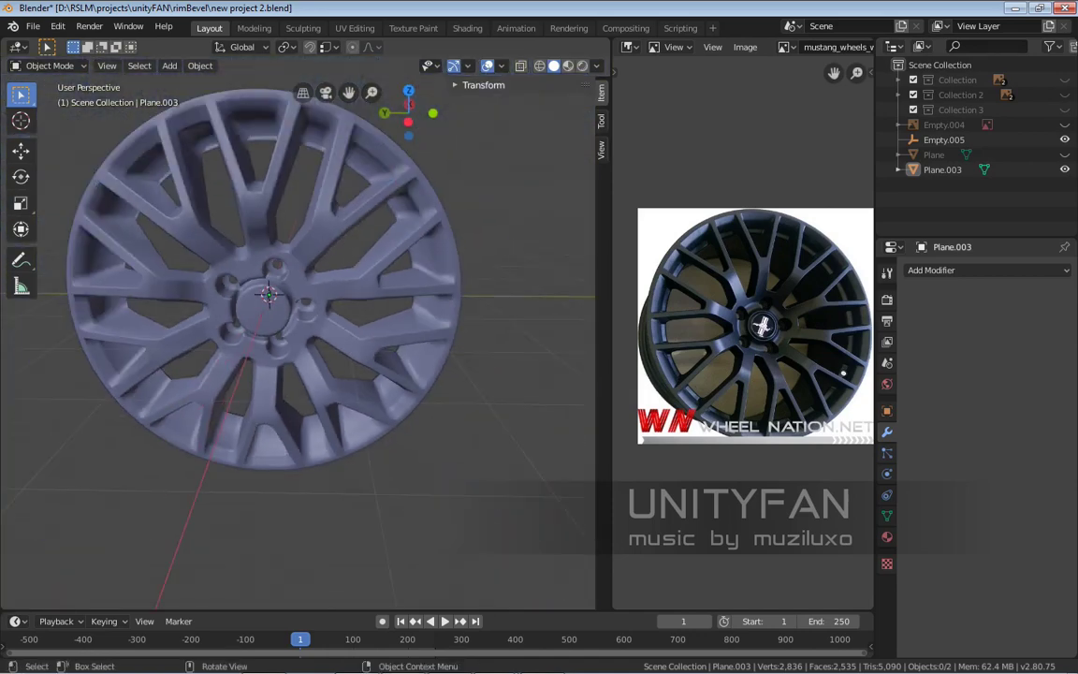
mouse_move(297, 332)
middle_mouse_down()
mouse_move(241, 344)
mouse_move(307, 339)
mouse_move(298, 328)
mouse_move(293, 338)
mouse_move(318, 337)
middle_mouse_up()
scroll(241, 344, "up", 2)
scroll(241, 344, "up", 3)
scroll(245, 342, "down", 3)
Select the rim, then deselect everything and bring up the PotPlayer capture windows
left_click(245, 342)
scroll(312, 334, "up", 2)
scroll(318, 337, "down", 2)
scroll(318, 337, "down", 1)
key("alt+a")
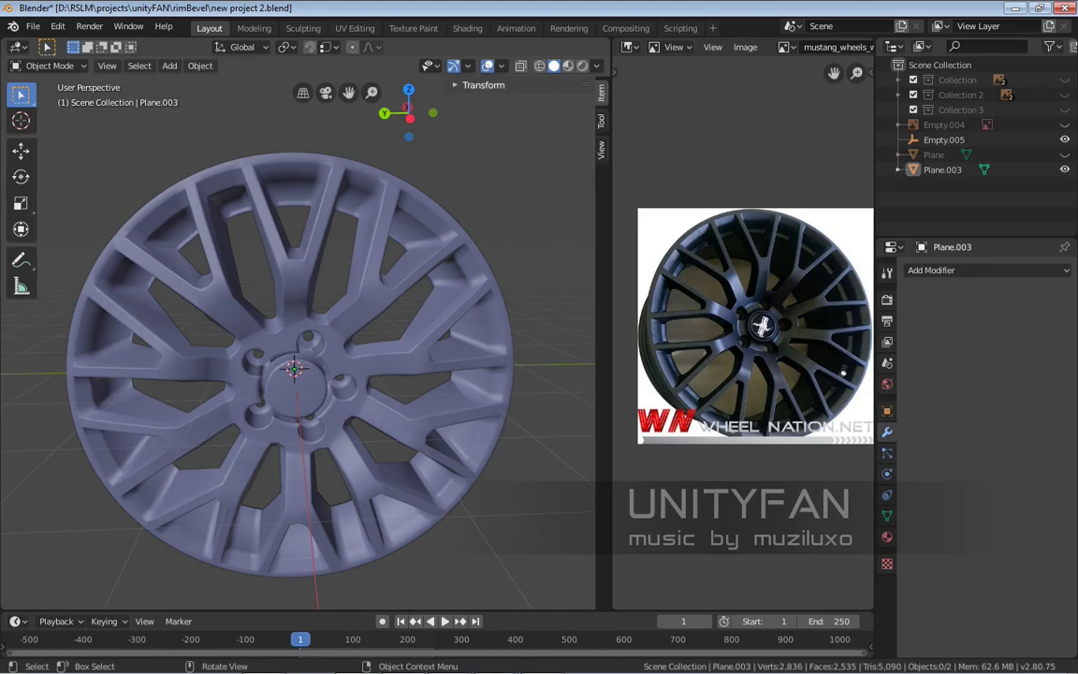
scroll(298, 364, "up", 2)
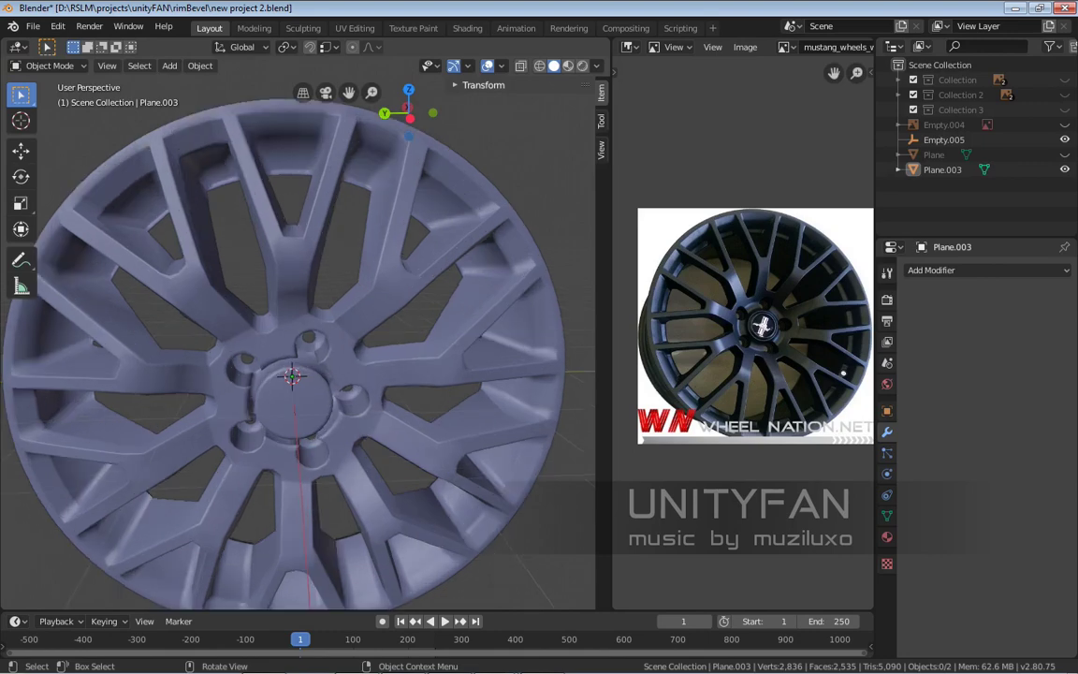
scroll(298, 365, "down", 2)
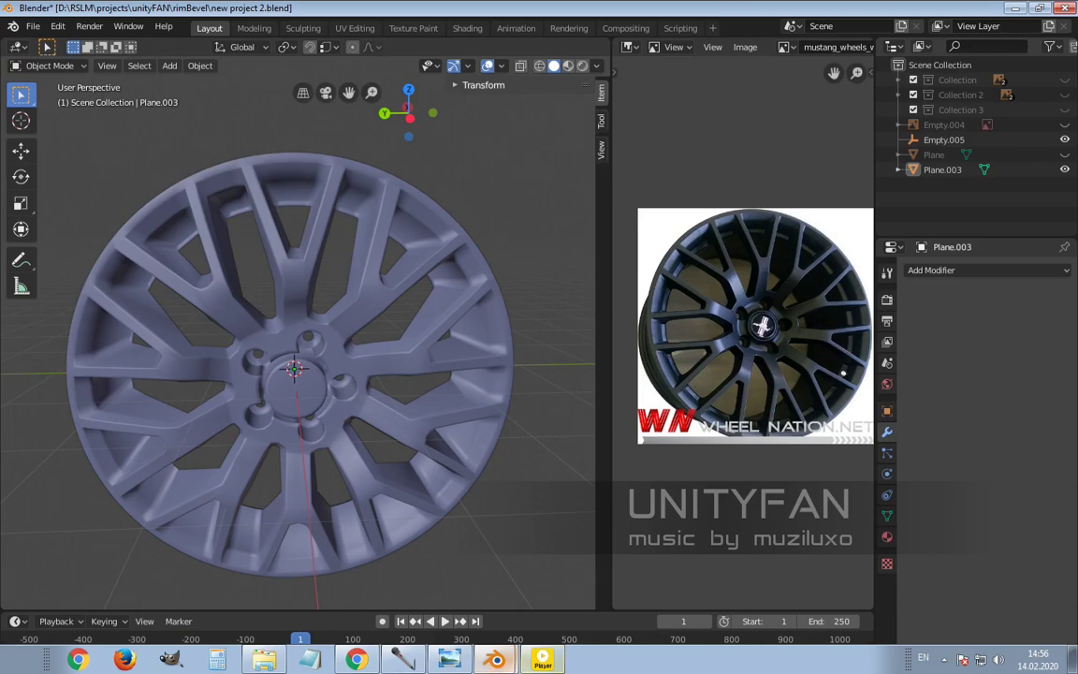
left_click(542, 660)
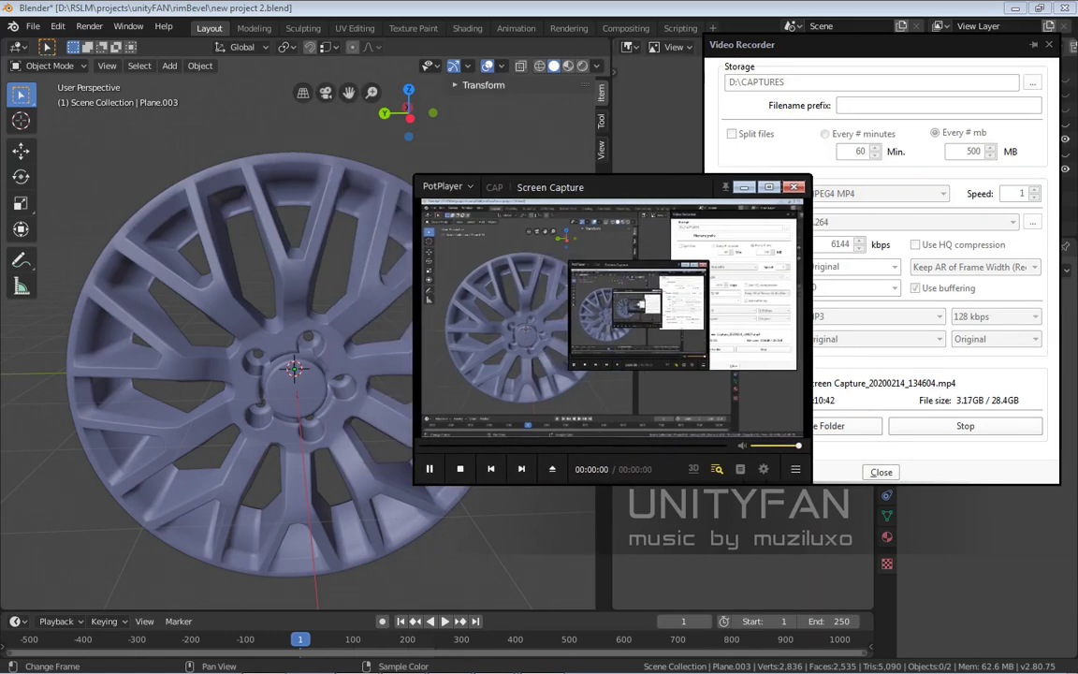
Dismiss the PotPlayer capture windows with Alt+Tab and orbit the wheel to face the camera
key("alt+Tab")
middle_click_drag(280, 421, 253, 384)
Check the wheel's profile in Numpad 3 and Ctrl+Numpad 1 orthographic views
scroll(299, 360, "down", 3)
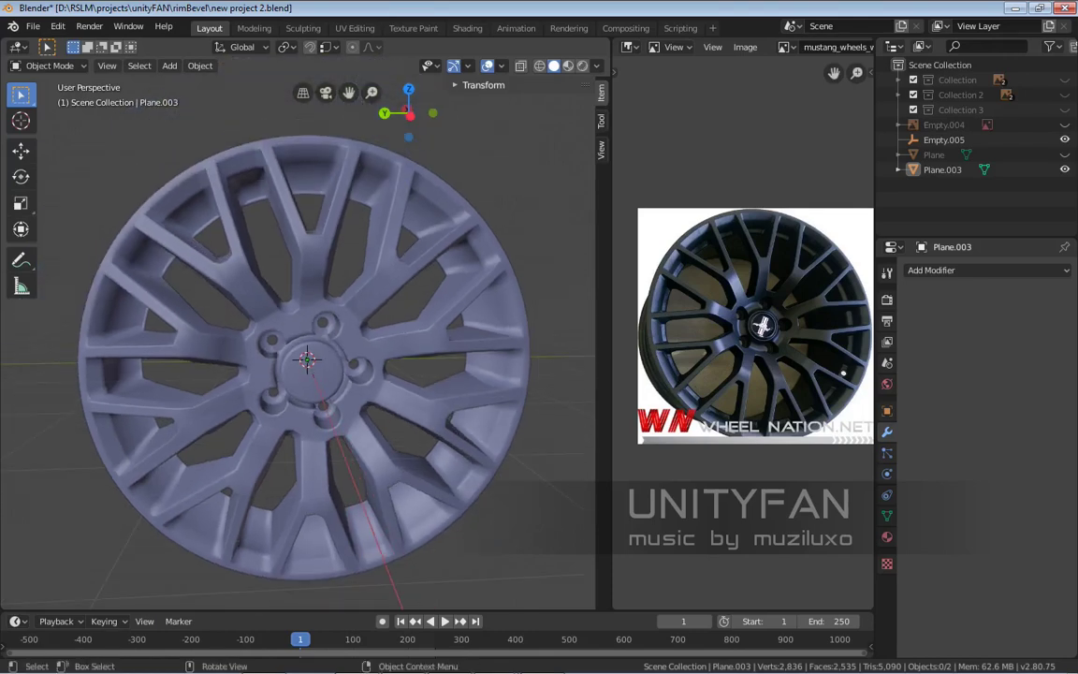
middle_click_drag(309, 360, 281, 355)
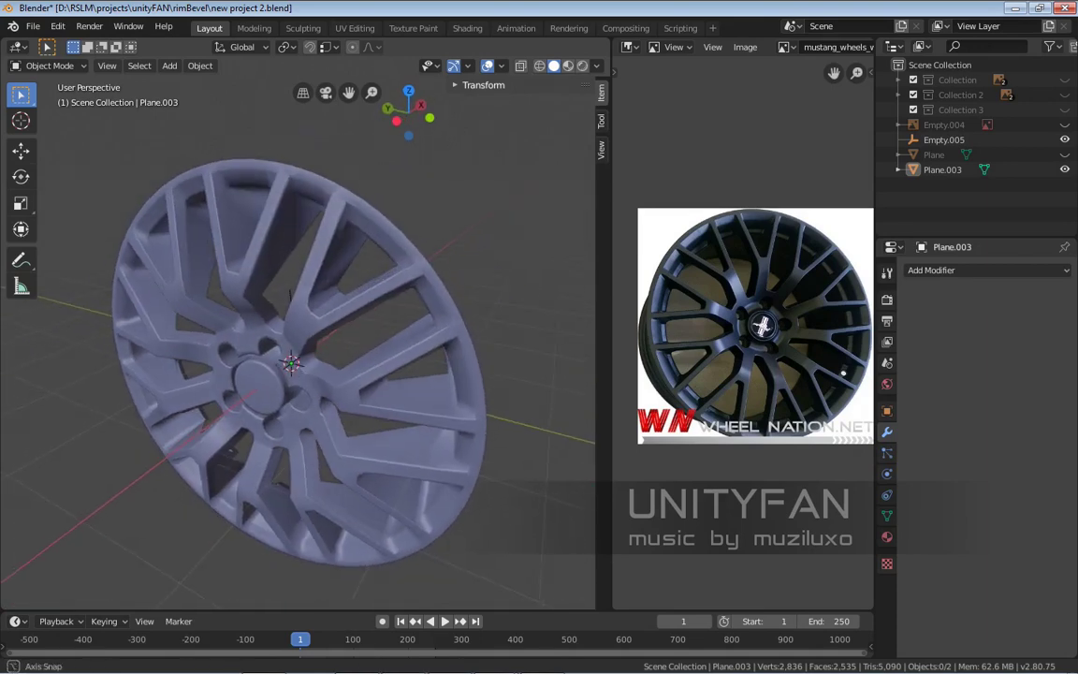
middle_click_drag(290, 295, 301, 341)
scroll(309, 299, "down", 3)
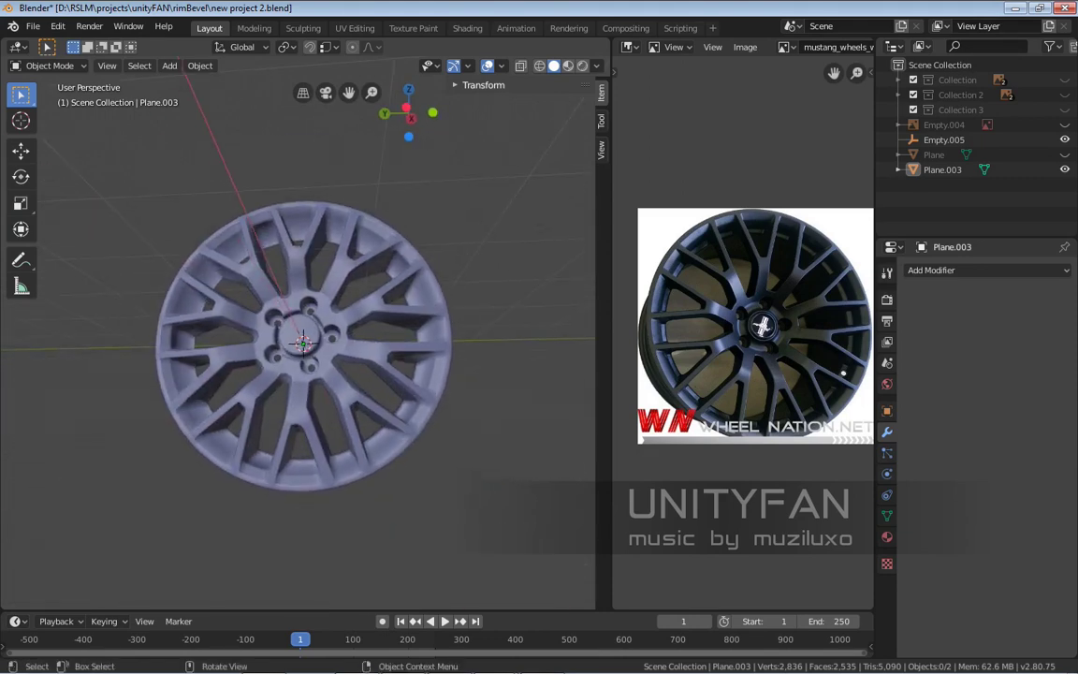
scroll(301, 341, "up", 3)
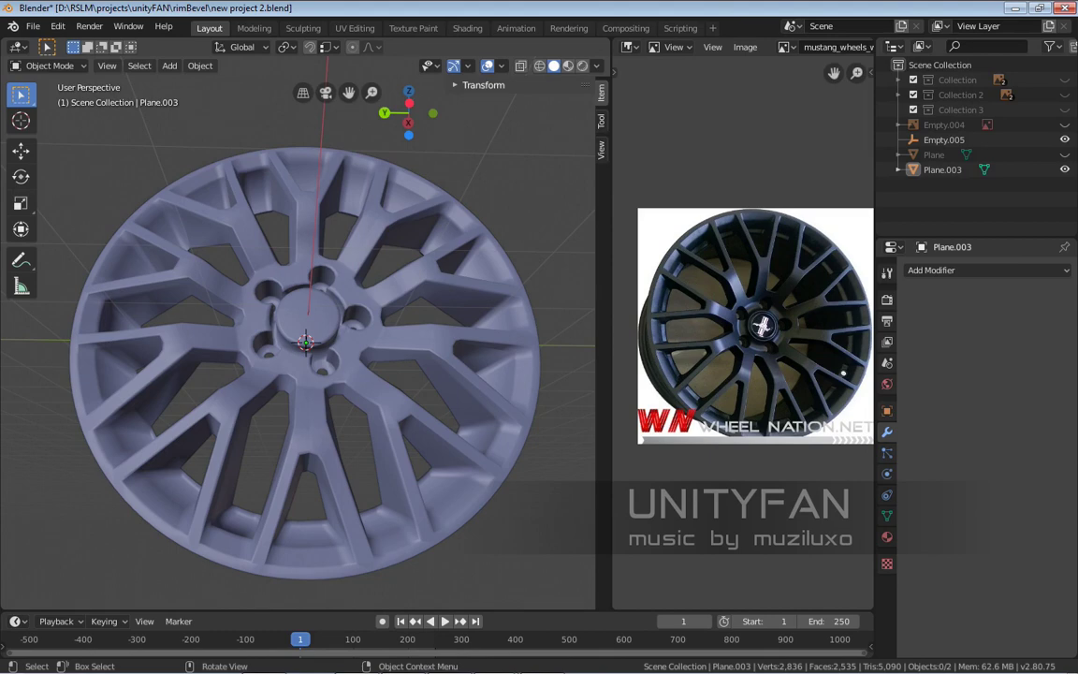
key("KP_3")
key("ctrl+KP_1")
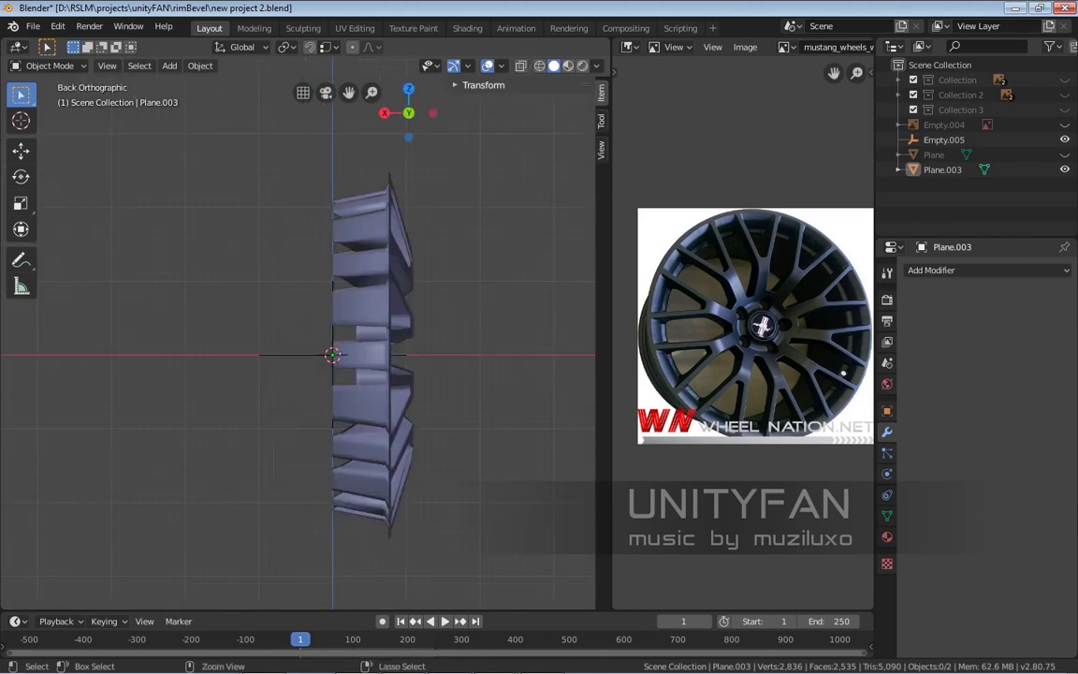
key("KP_3")
Settle a face-on view of the wheel, save the project with Ctrl+S, and return to the video recorder
scroll(298, 332, "up", 10)
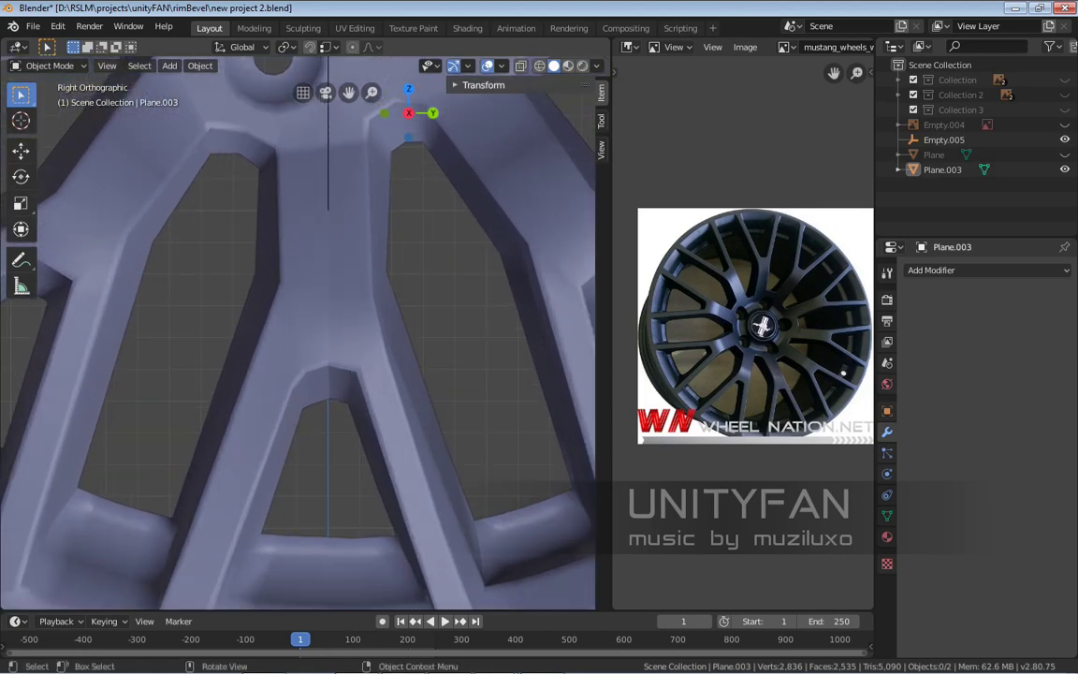
scroll(297, 332, "up", 4)
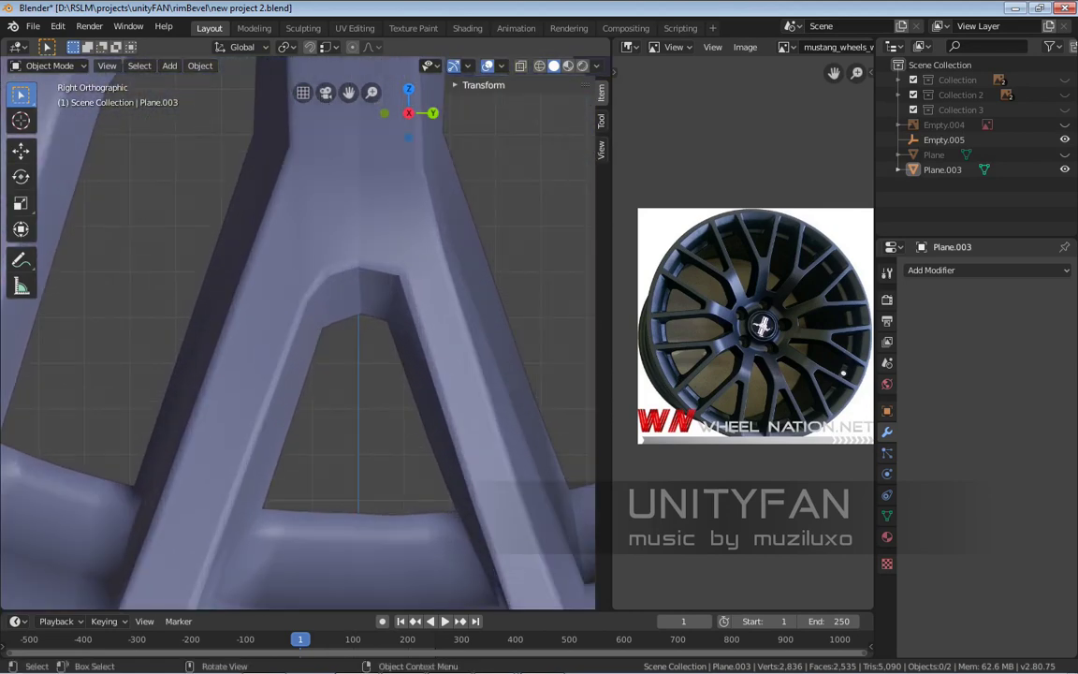
scroll(298, 332, "down", 2)
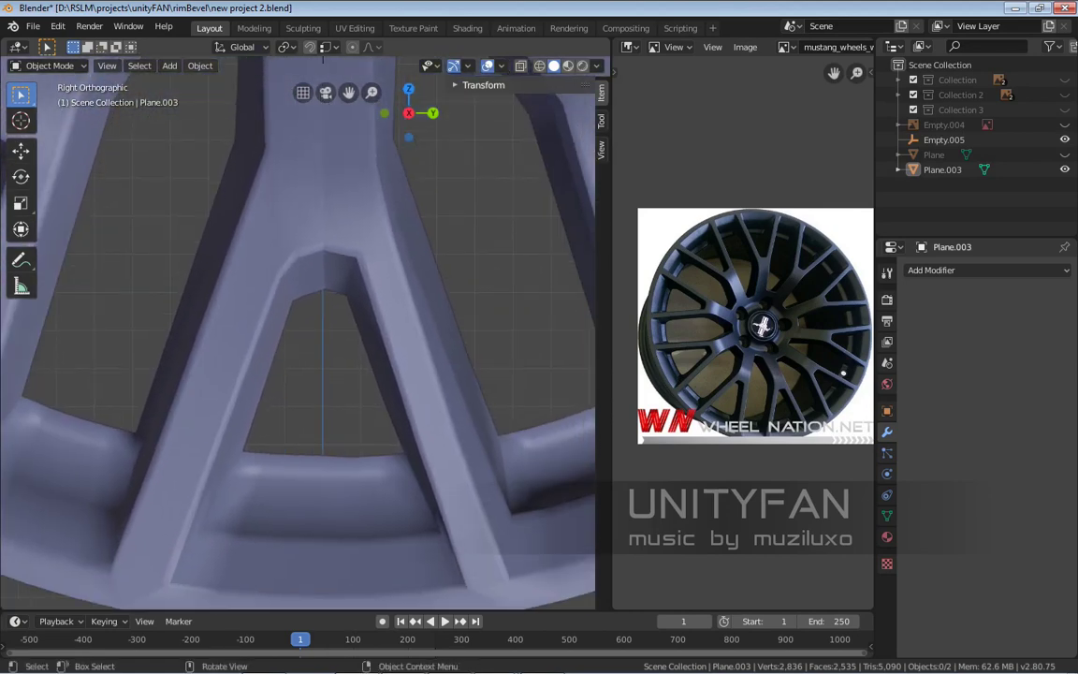
scroll(297, 333, "down", 8)
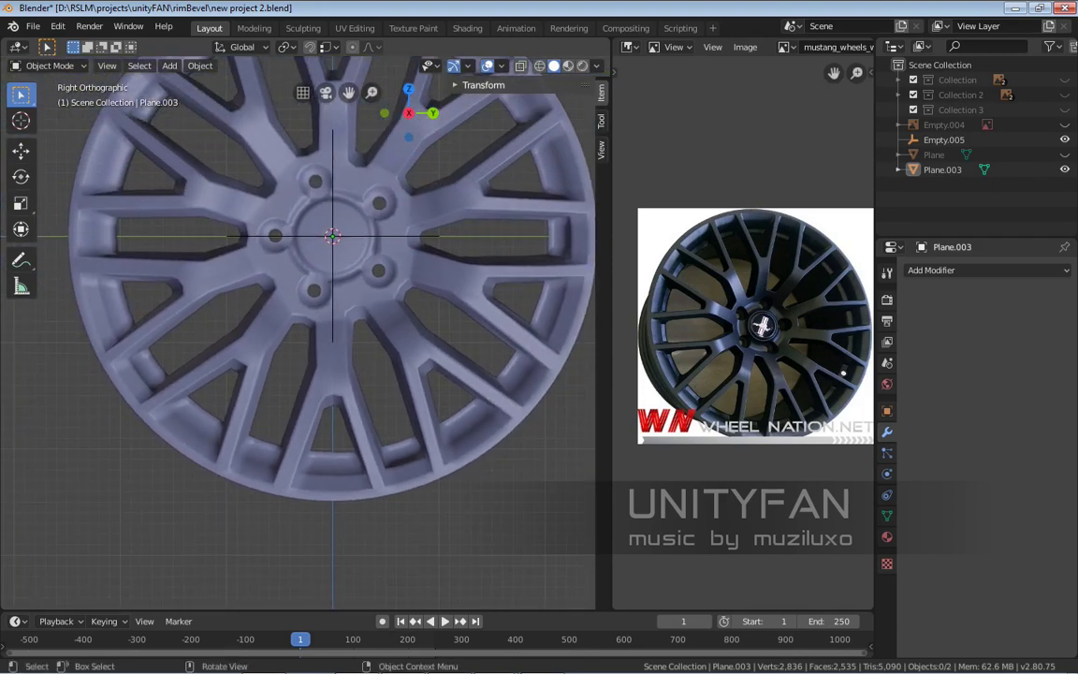
middle_click_drag(298, 332, 187, 309)
scroll(281, 346, "up", 2)
mouse_move(281, 346)
middle_mouse_down()
mouse_move(262, 337)
mouse_move(281, 348)
mouse_move(310, 330)
mouse_move(286, 345)
middle_mouse_up()
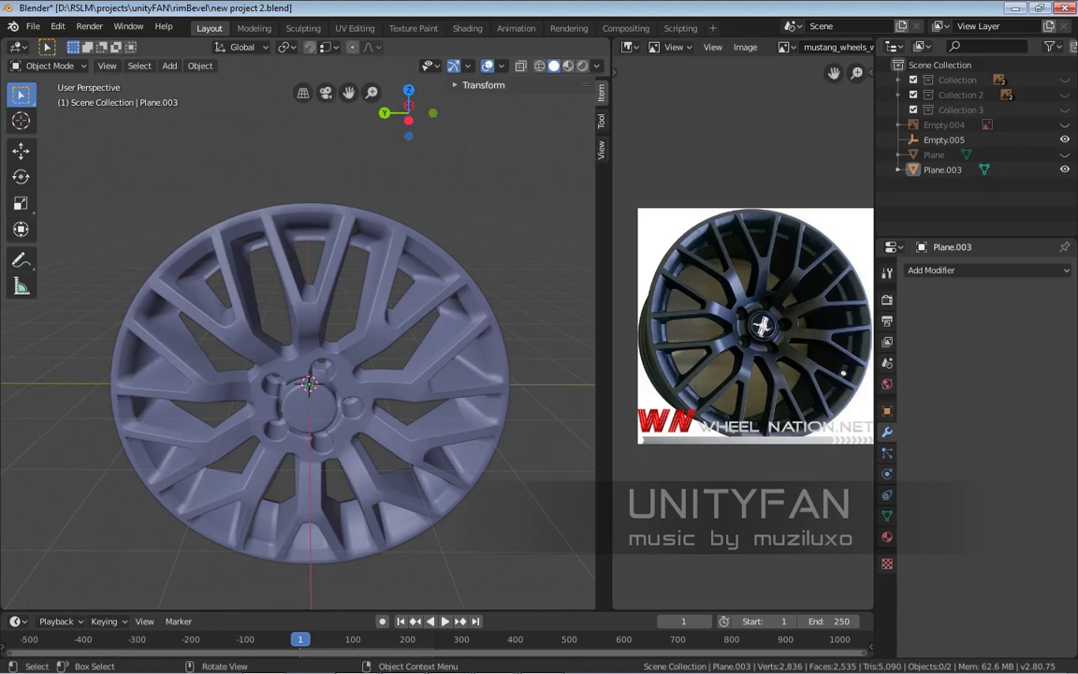
middle_click_drag(286, 344, 285, 338)
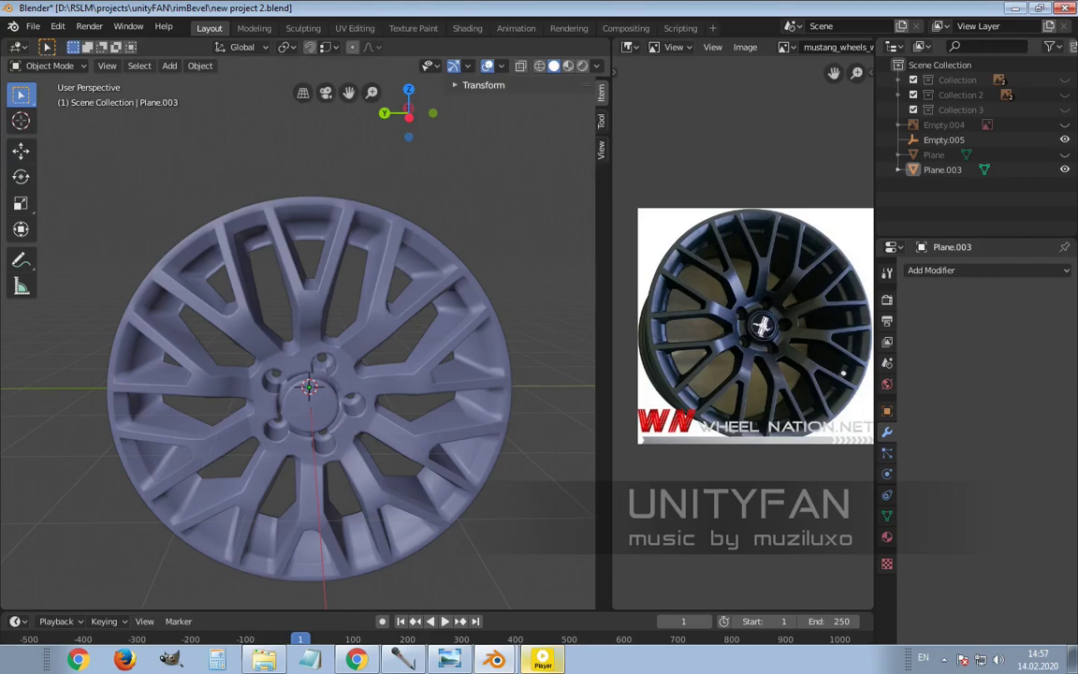
key("ctrl+s")
key("alt+Tab")
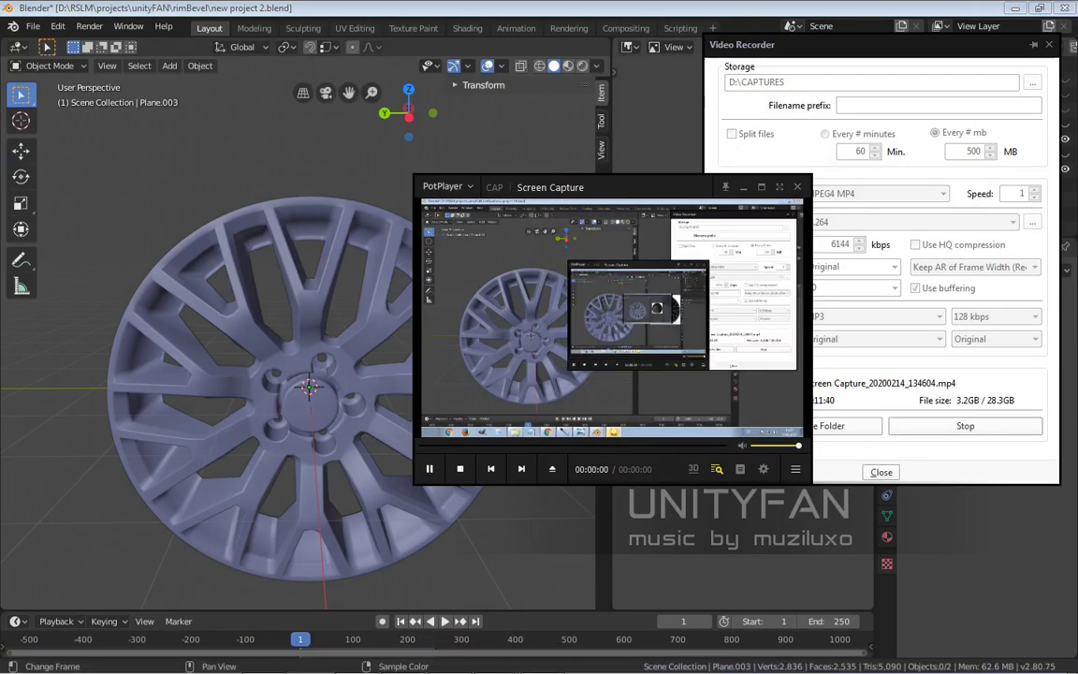